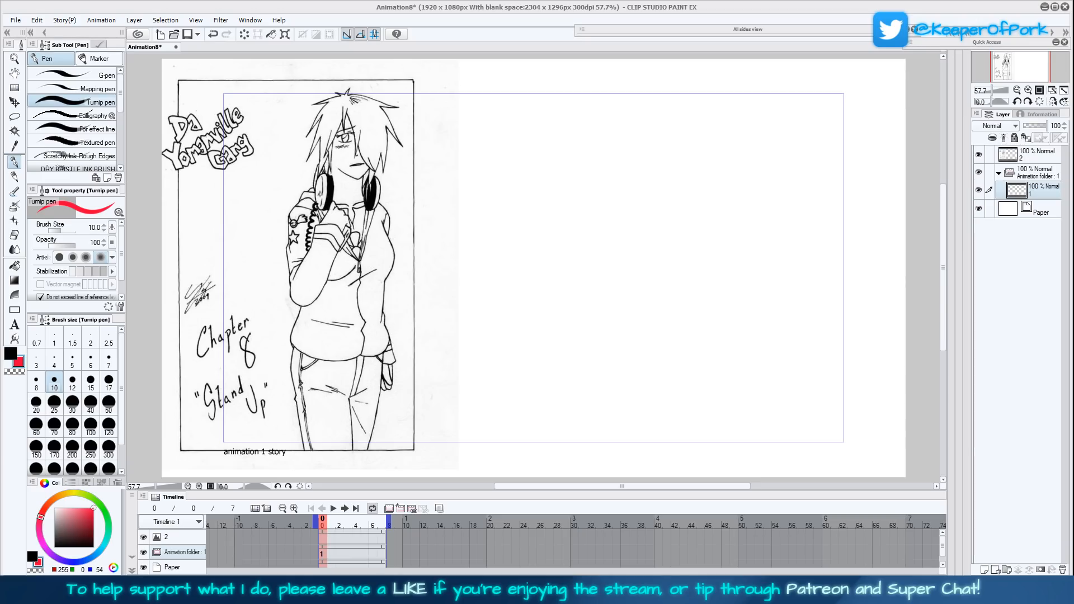
- Select layer 1 in the animation folder and set up the Fill-in-mono marker with a brush size of 3
drag(942, 255, 942, 252)
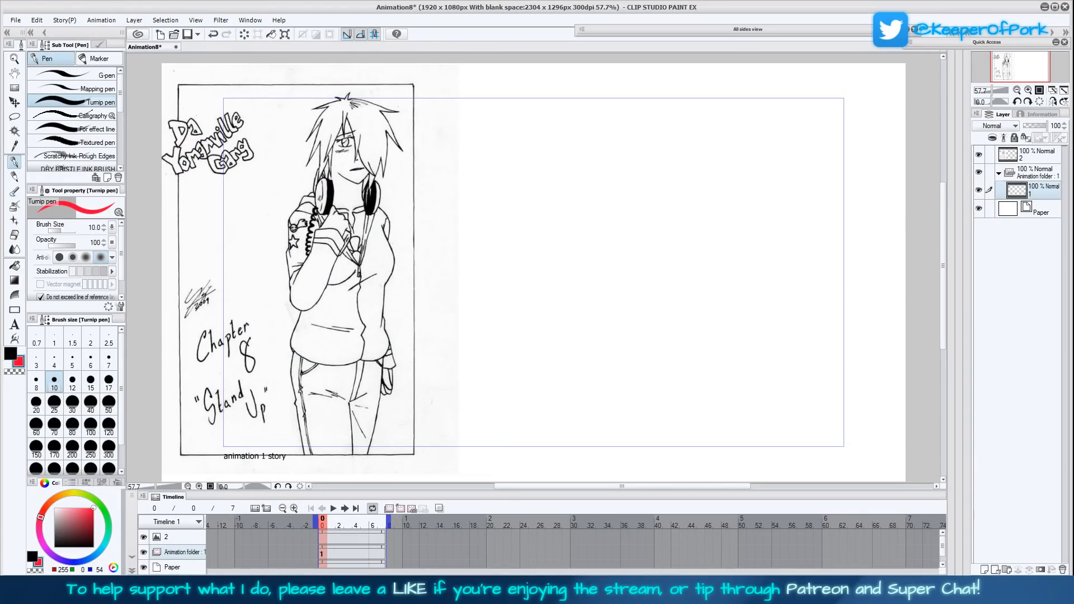
drag(942, 229, 942, 227)
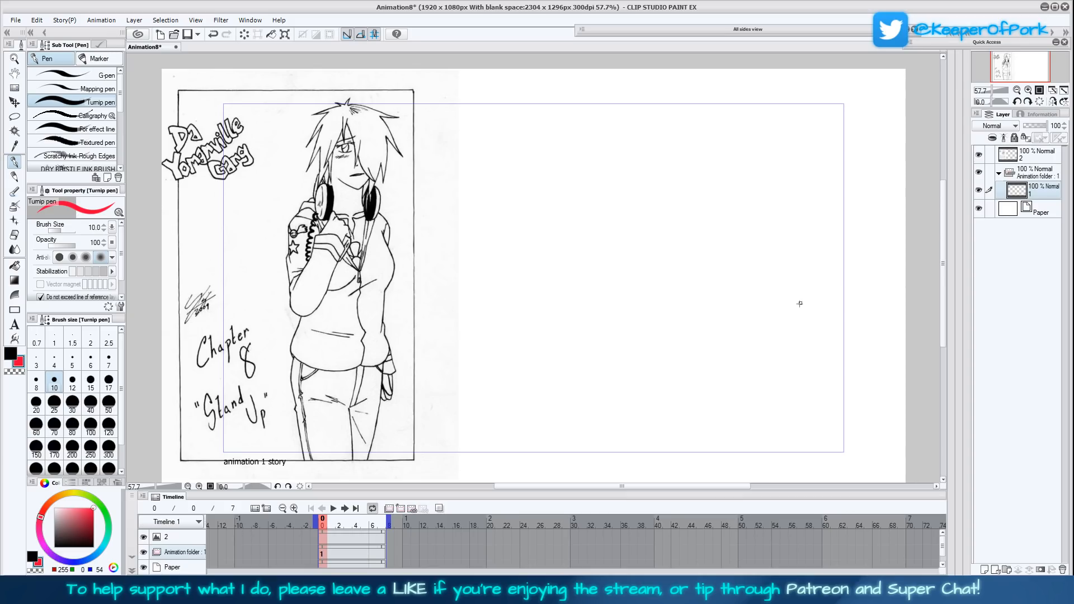
click(1037, 158)
click(1032, 189)
click(54, 361)
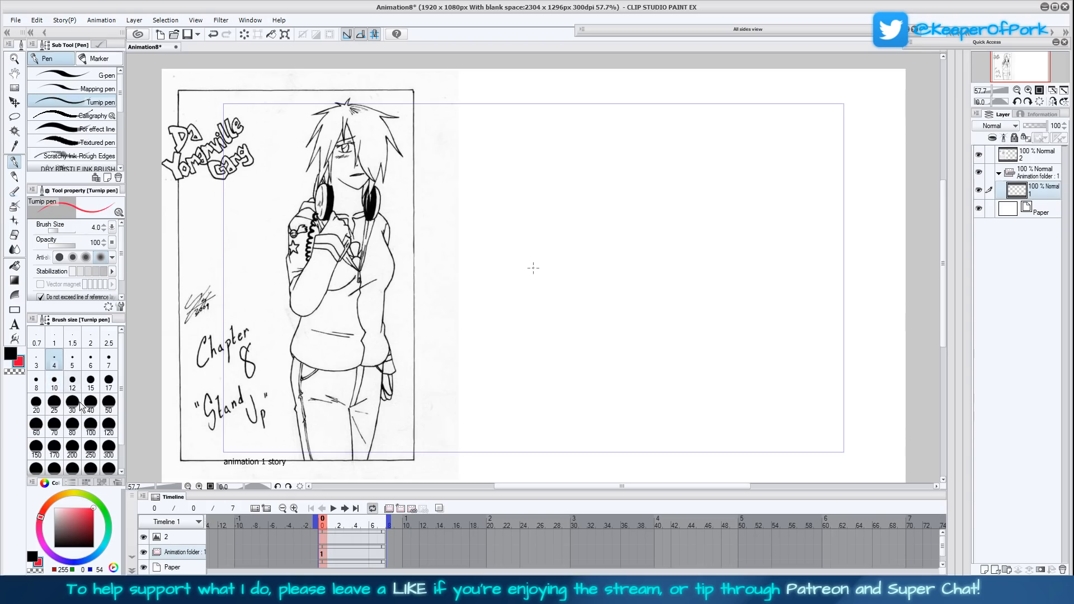
click(99, 58)
click(36, 361)
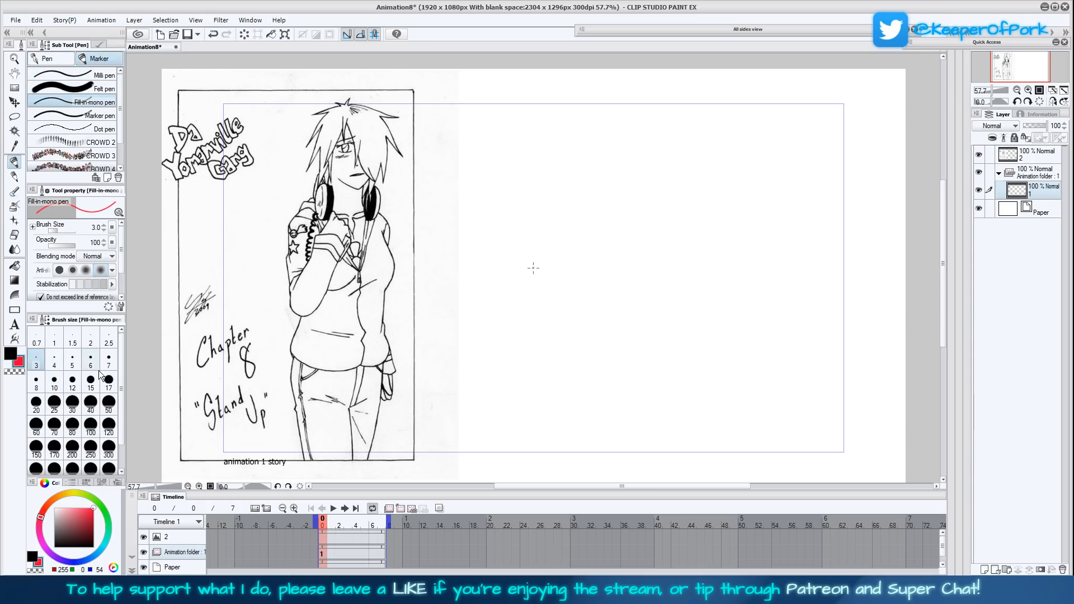
- Flip the canvas view horizontally and frame the blank area beside the reference drawing
click(1051, 102)
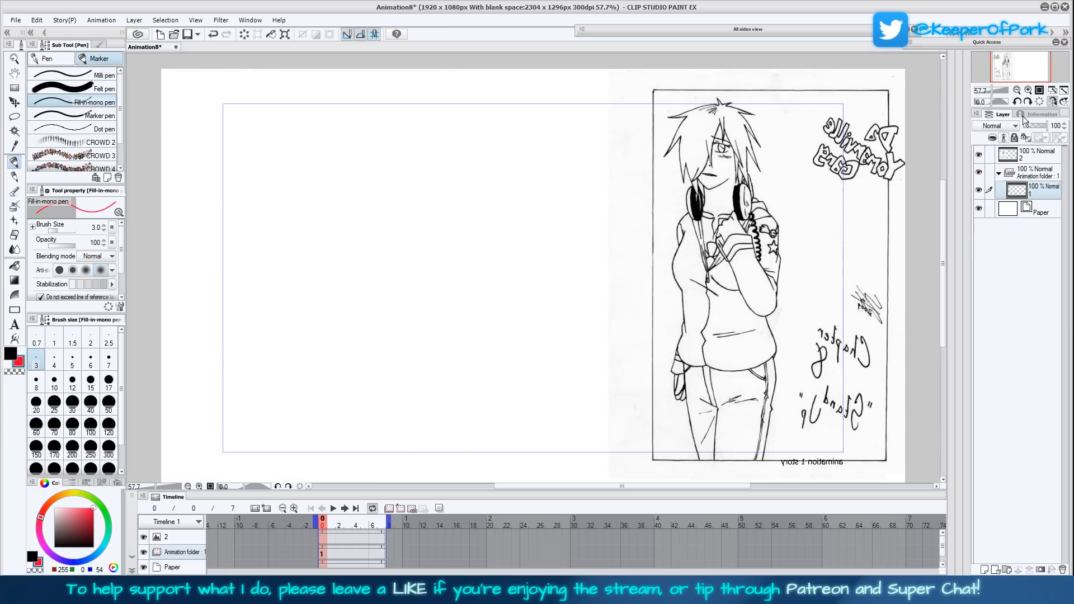
scroll(676, 377, right, 3)
mouse_move(773, 396)
mouse_down()
mouse_move(811, 389)
mouse_move(802, 403)
mouse_move(812, 402)
mouse_move(800, 376)
mouse_up()
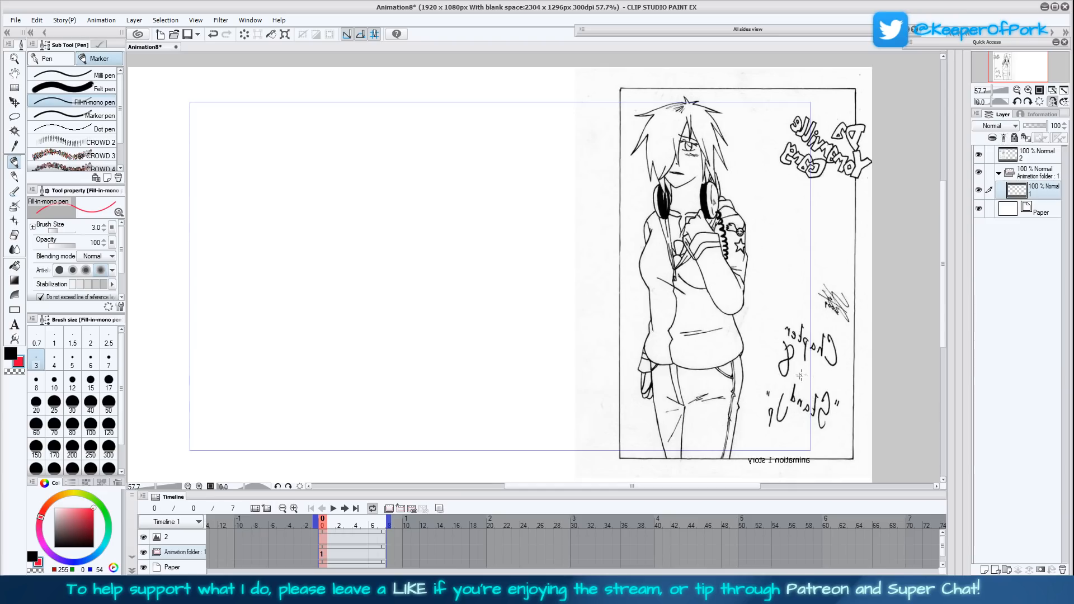
drag(781, 390, 785, 389)
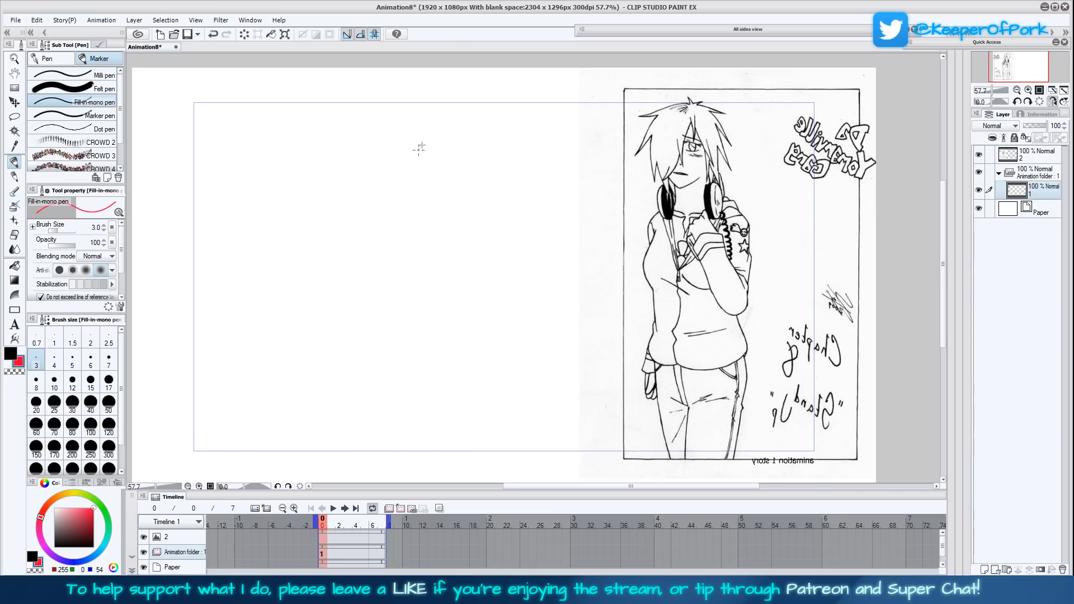
- Sketch a red oval head outline with a pointed chin in the blank area and check its shape in mirrored view
mouse_move(437, 122)
mouse_down()
mouse_move(455, 184)
mouse_move(436, 163)
mouse_move(462, 189)
mouse_up()
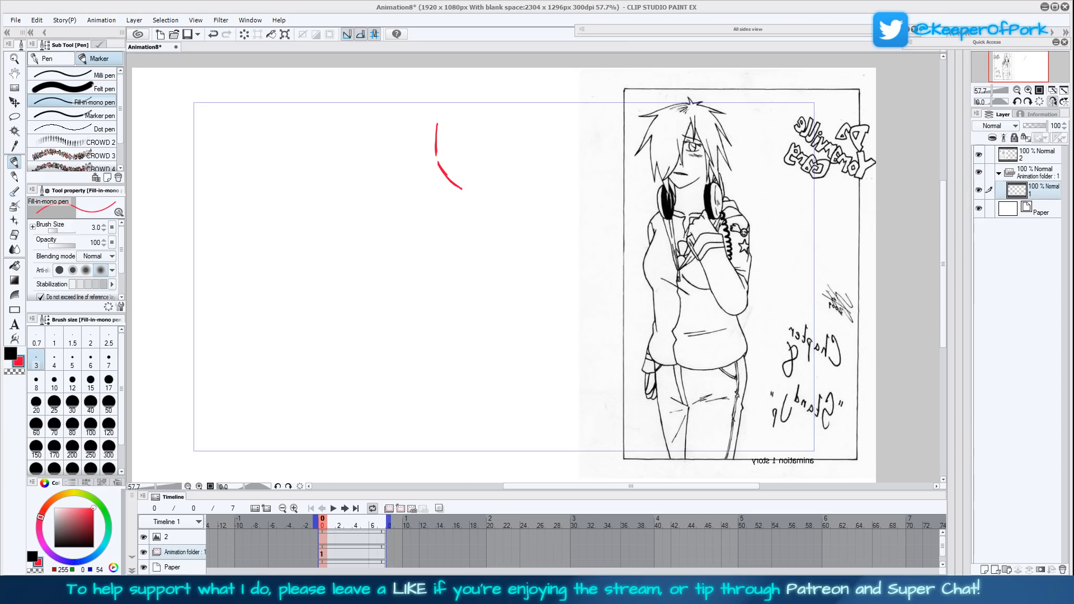
mouse_move(437, 163)
mouse_down()
mouse_move(462, 188)
mouse_move(486, 174)
mouse_move(503, 127)
mouse_up()
drag(497, 165, 502, 116)
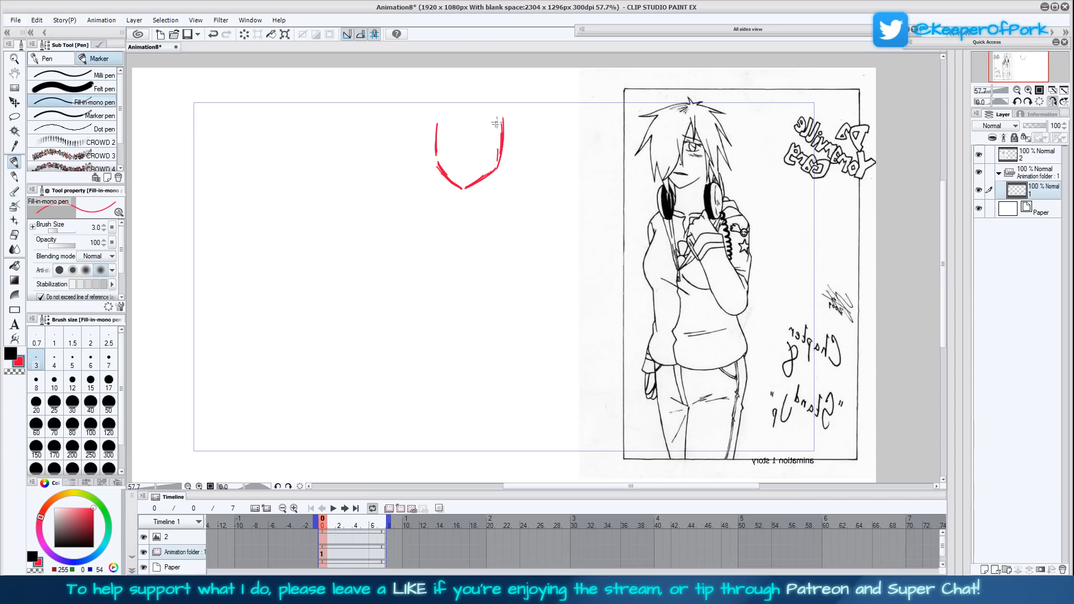
mouse_move(434, 168)
mouse_down()
mouse_move(438, 111)
mouse_move(456, 94)
mouse_move(481, 91)
mouse_move(504, 124)
mouse_move(480, 93)
mouse_move(441, 92)
mouse_move(434, 137)
mouse_move(438, 105)
mouse_up()
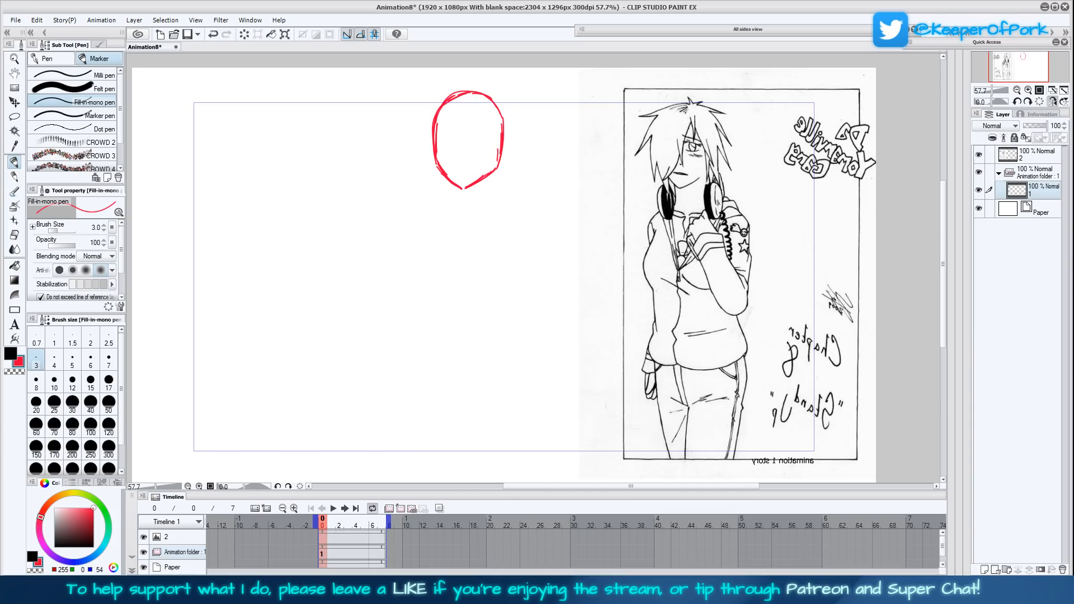
click(1052, 102)
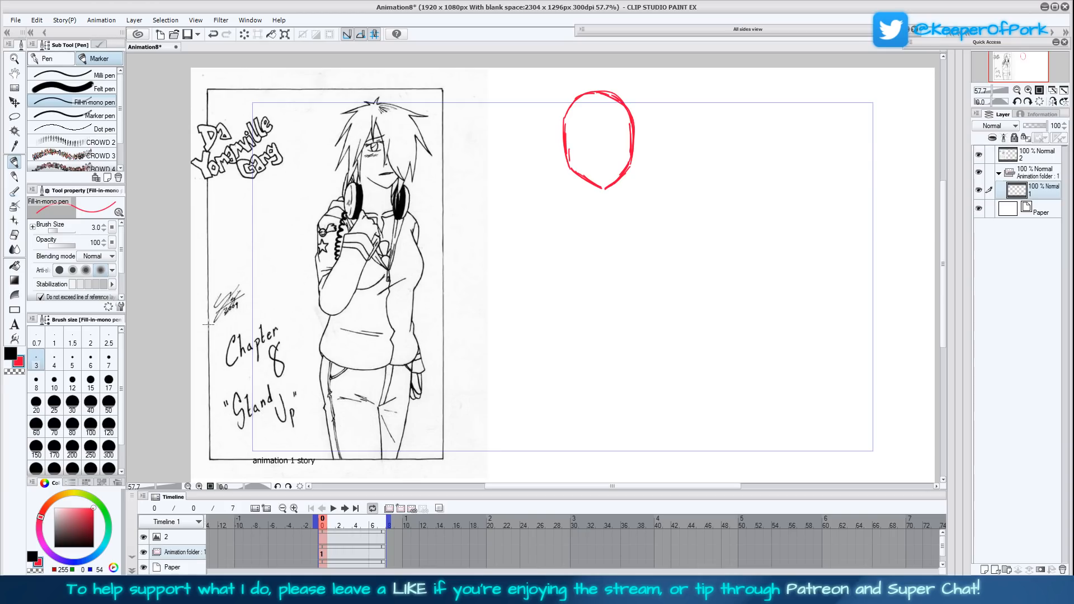
click(1053, 101)
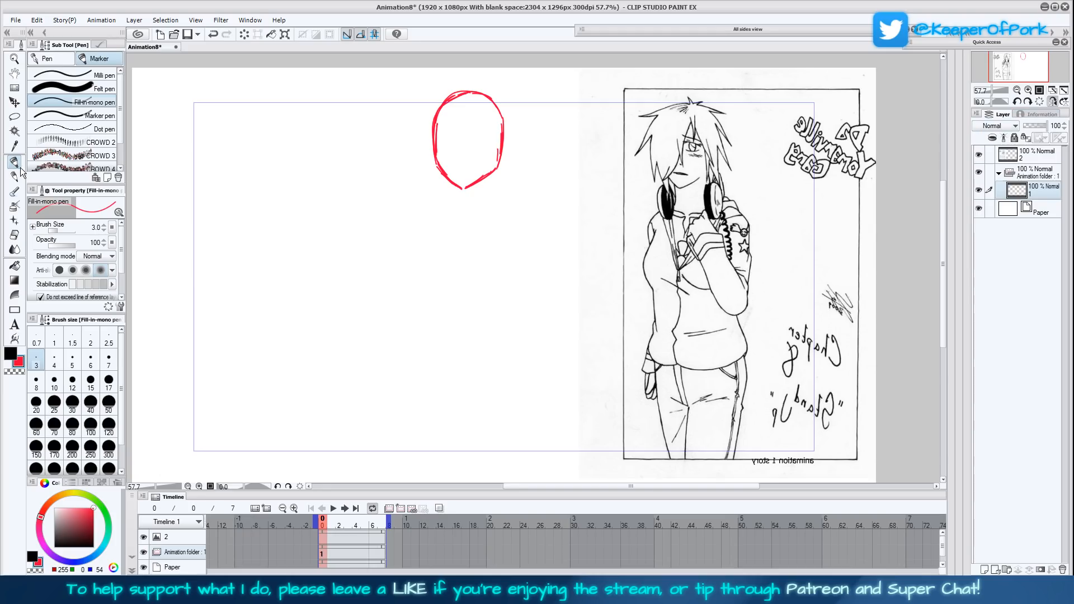
- Reinforce the head outline and add a vertical centre line, a curved eye line and an ear
drag(568, 369, 559, 384)
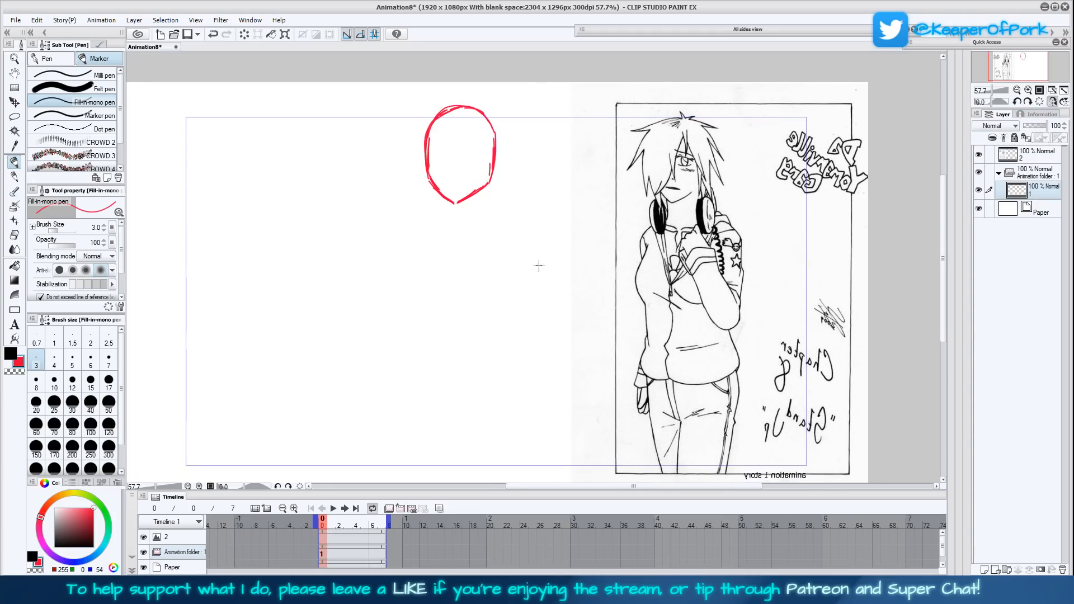
mouse_move(442, 196)
mouse_down()
mouse_move(482, 192)
mouse_move(499, 154)
mouse_move(484, 109)
mouse_move(435, 114)
mouse_move(424, 147)
mouse_move(453, 108)
mouse_move(483, 107)
mouse_move(494, 121)
mouse_move(495, 164)
mouse_move(491, 115)
mouse_up()
drag(454, 161, 455, 203)
drag(454, 112, 456, 201)
drag(455, 175, 459, 106)
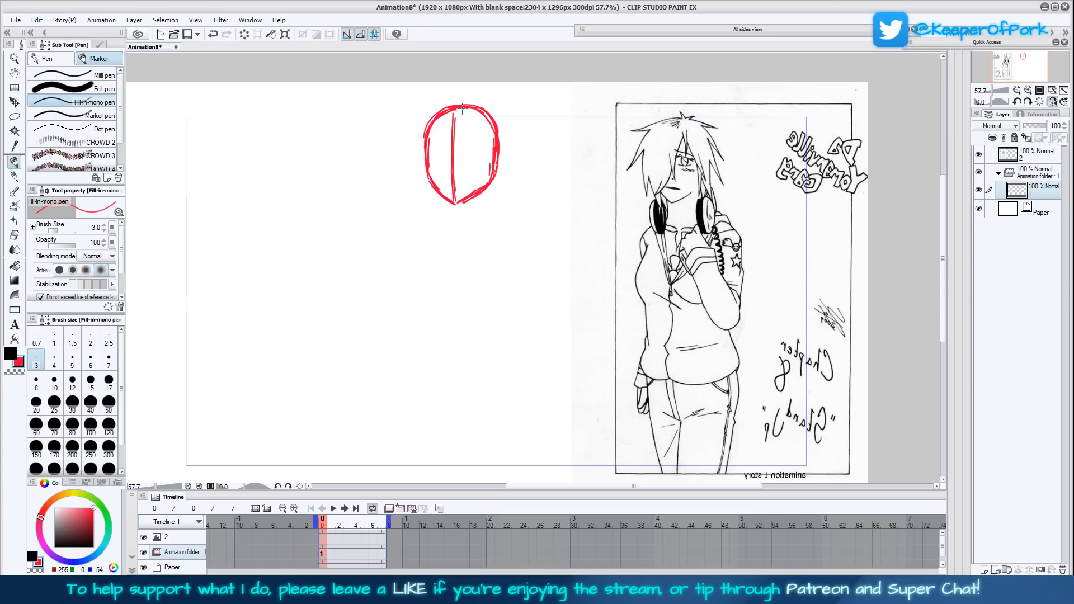
drag(455, 187, 455, 117)
mouse_move(431, 155)
mouse_down()
mouse_move(489, 152)
mouse_move(501, 173)
mouse_move(489, 178)
mouse_move(502, 161)
mouse_move(498, 131)
mouse_up()
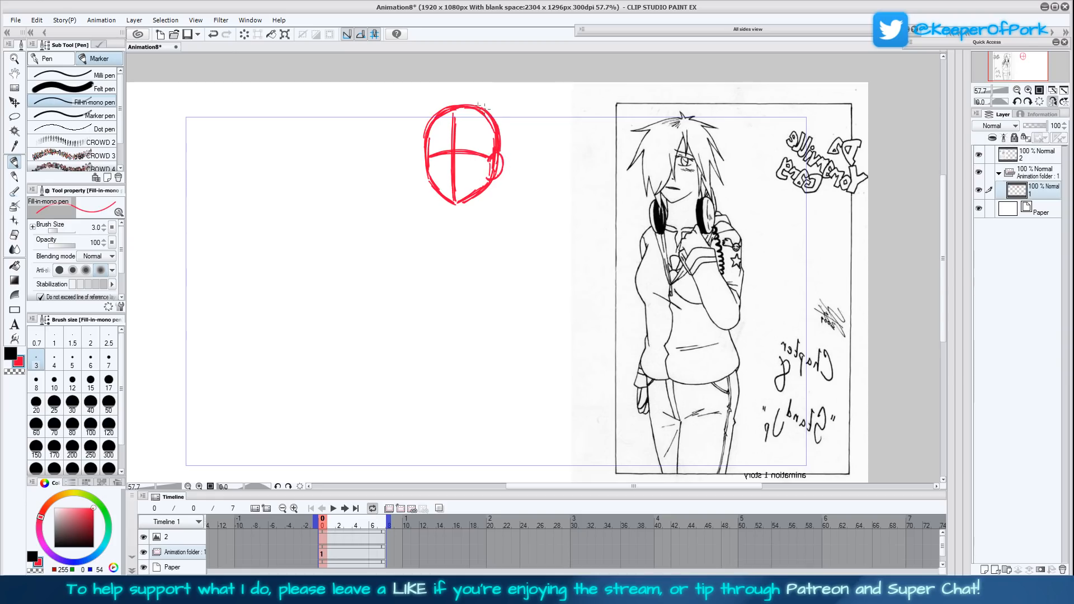
mouse_move(427, 164)
mouse_down()
mouse_move(435, 192)
mouse_move(454, 204)
mouse_move(485, 177)
mouse_up()
- Sketch the neck and the collarbone lines sloping out to both shoulders beneath the head
drag(450, 205, 450, 219)
drag(495, 192, 491, 215)
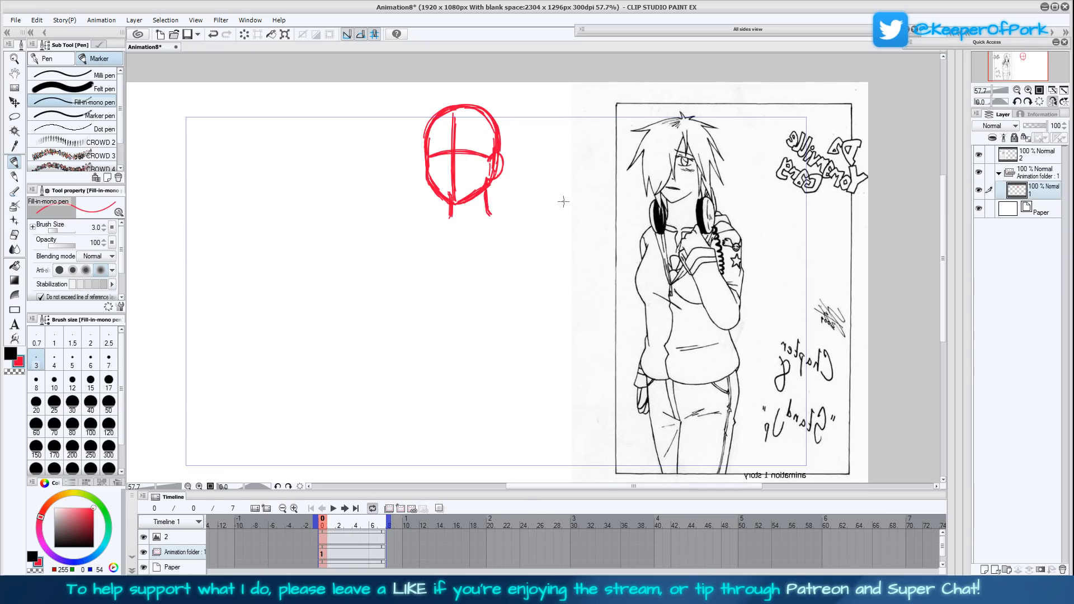
mouse_move(460, 220)
mouse_down()
mouse_move(459, 193)
mouse_move(435, 225)
mouse_up()
click(1028, 90)
click(1039, 91)
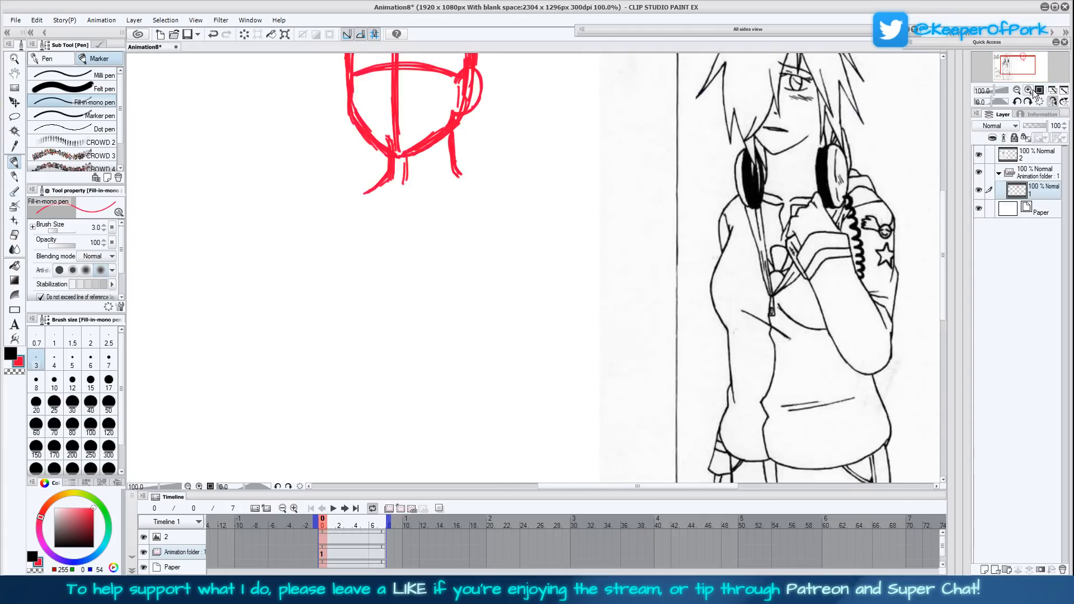
click(1017, 91)
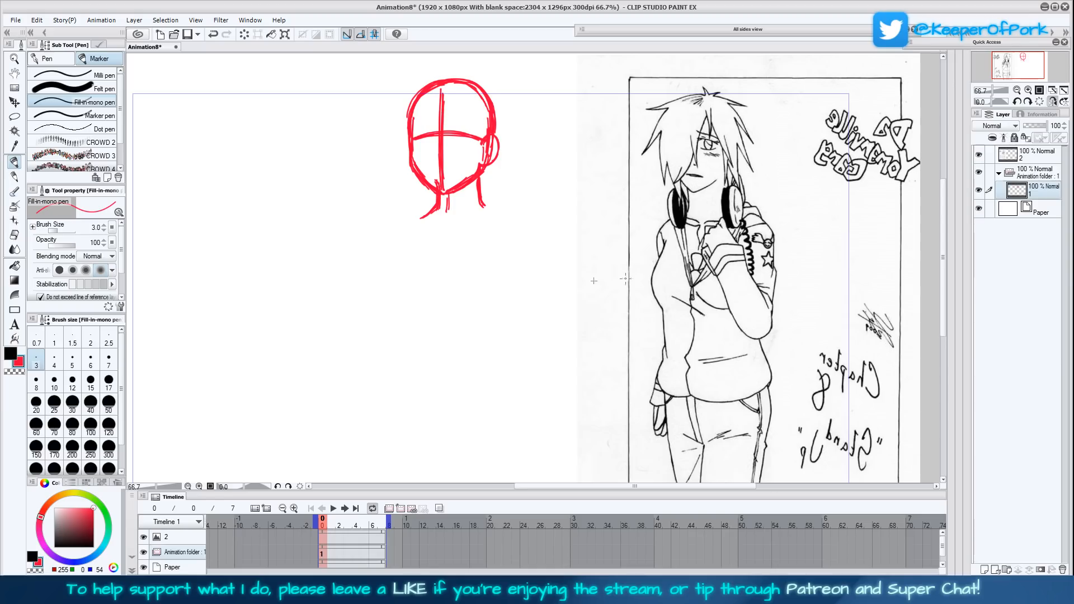
drag(436, 205, 413, 219)
scroll(943, 243, up, 1)
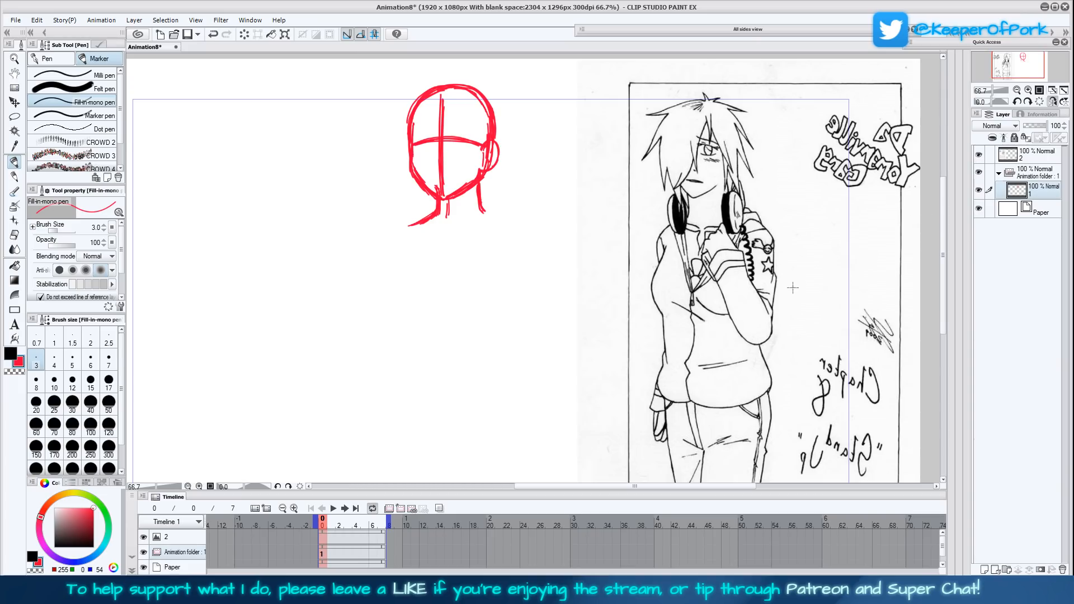
mouse_move(445, 216)
mouse_down()
mouse_move(424, 227)
mouse_move(438, 221)
mouse_up()
mouse_move(411, 226)
mouse_down()
mouse_move(436, 209)
mouse_move(434, 226)
mouse_move(487, 222)
mouse_move(407, 224)
mouse_move(448, 233)
mouse_move(448, 201)
mouse_up()
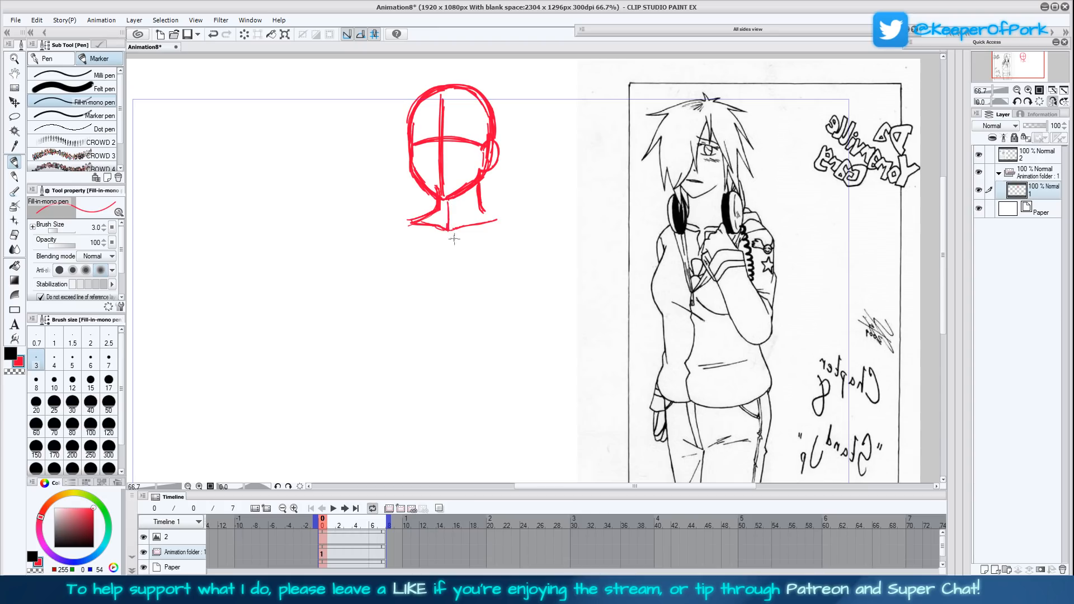
- Sketch the upper torso with a centre line, curved sides from the shoulders and a closing lower edge
mouse_move(446, 242)
mouse_down()
mouse_move(446, 305)
mouse_move(445, 268)
mouse_up()
mouse_move(413, 221)
mouse_down()
mouse_move(395, 245)
mouse_move(400, 302)
mouse_up()
drag(397, 242, 401, 304)
mouse_move(480, 202)
mouse_down()
mouse_move(505, 220)
mouse_move(512, 242)
mouse_move(498, 303)
mouse_up()
drag(513, 259, 495, 306)
mouse_move(507, 222)
mouse_down()
mouse_move(510, 285)
mouse_move(497, 293)
mouse_up()
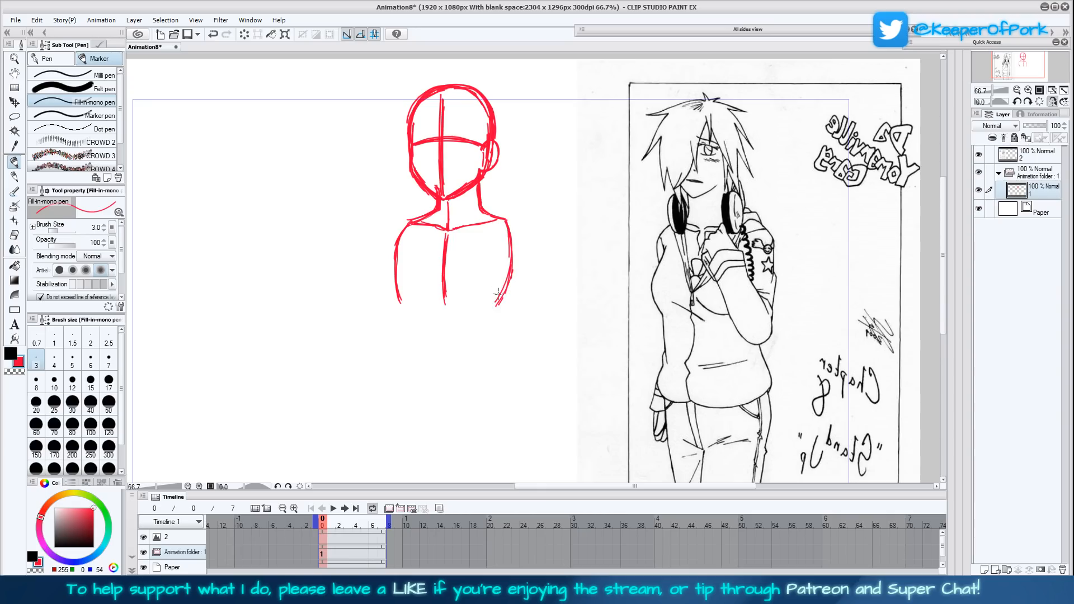
drag(402, 242, 398, 296)
mouse_move(410, 224)
mouse_down()
mouse_move(402, 306)
mouse_move(502, 303)
mouse_up()
drag(411, 297, 442, 296)
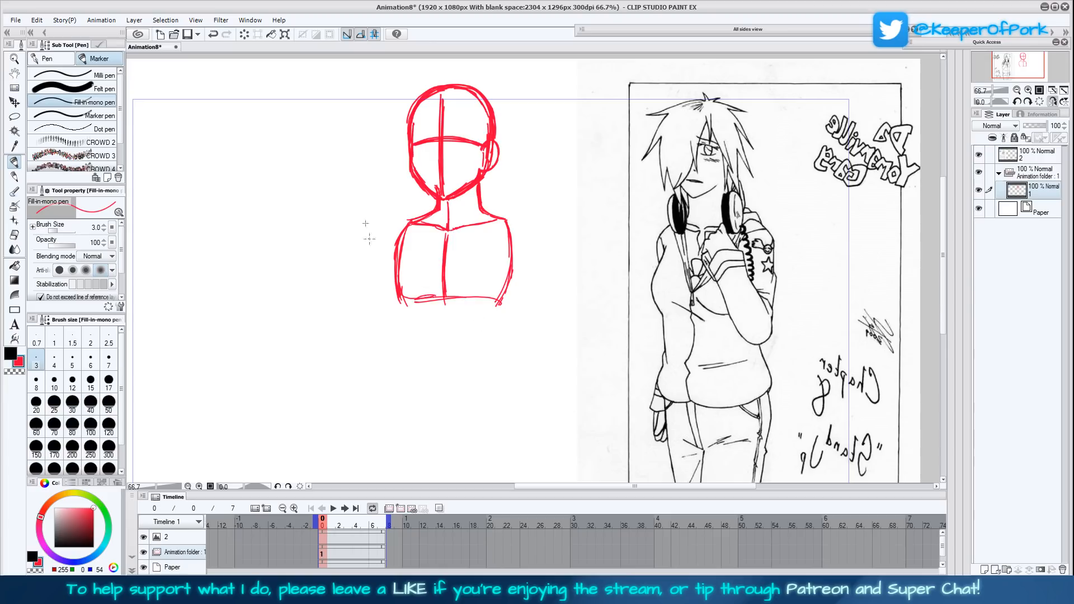
- Clear the entire head and torso sketch from layer 1
click(245, 35)
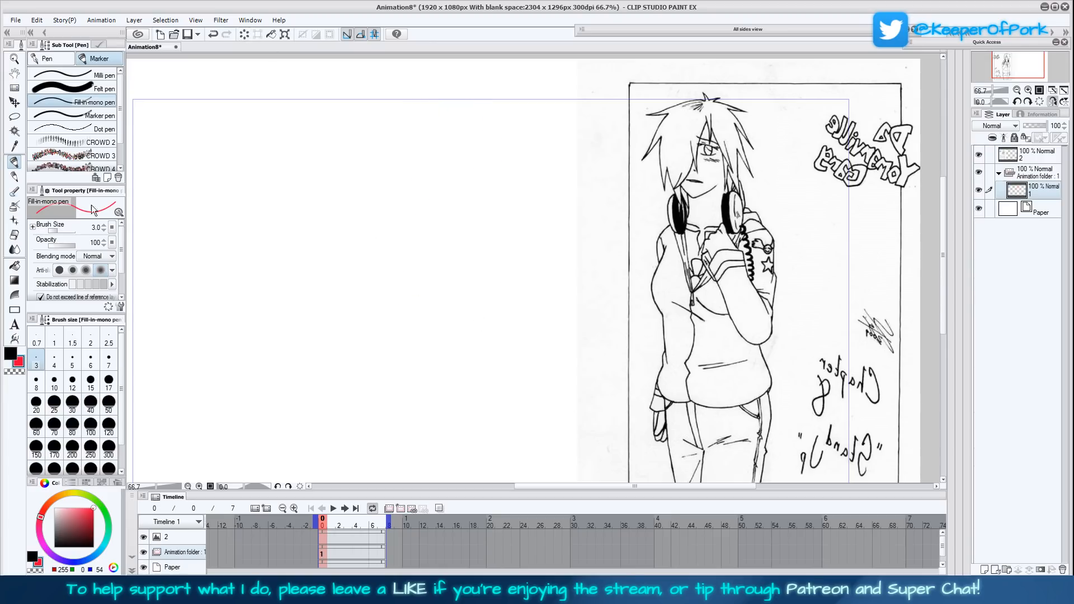
- Sketch a much smaller head with centre and eye guidelines in the blank area, and set the brush size to 4
click(1028, 90)
mouse_move(397, 86)
mouse_down()
mouse_move(425, 198)
mouse_move(454, 194)
mouse_move(464, 207)
mouse_move(481, 197)
mouse_move(454, 194)
mouse_move(460, 160)
mouse_move(487, 189)
mouse_move(472, 157)
mouse_move(450, 178)
mouse_move(485, 166)
mouse_move(488, 190)
mouse_move(490, 173)
mouse_move(460, 160)
mouse_up()
click(54, 361)
- Undo the first neck stroke, then draw the neck, the collarbones and the start of one shoulder under the small head
mouse_move(463, 197)
mouse_down()
mouse_move(466, 164)
mouse_move(467, 205)
mouse_move(465, 165)
mouse_move(456, 187)
mouse_move(488, 191)
mouse_move(460, 212)
mouse_up()
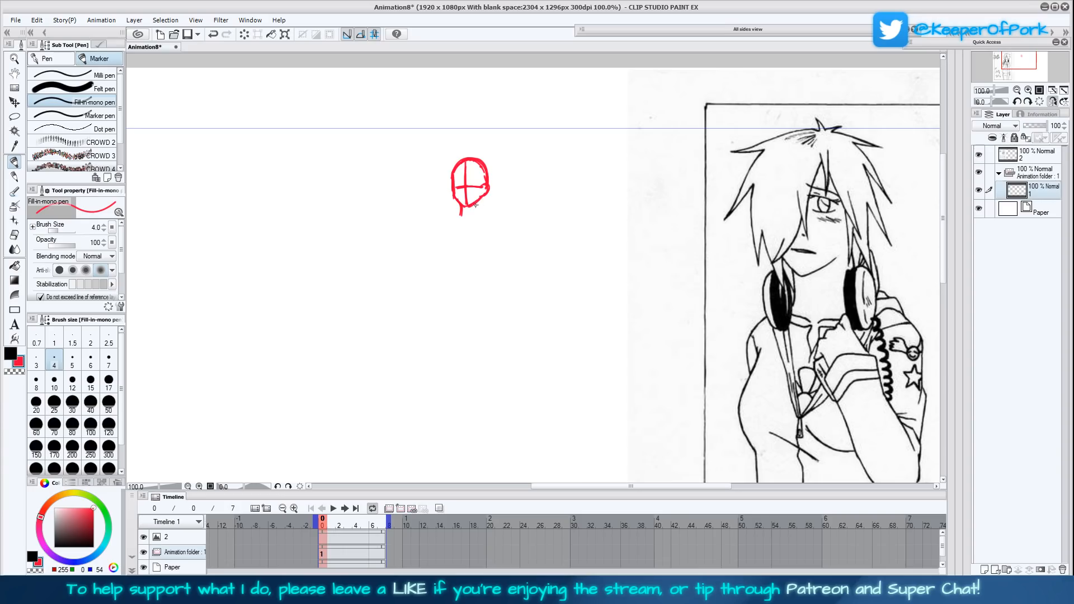
key(ctrl+z)
click(1052, 101)
click(1052, 102)
mouse_move(484, 213)
mouse_down()
mouse_move(482, 195)
mouse_move(459, 220)
mouse_move(496, 217)
mouse_move(482, 199)
mouse_move(455, 220)
mouse_up()
mouse_move(456, 222)
mouse_down()
mouse_move(495, 221)
mouse_move(465, 222)
mouse_up()
mouse_move(457, 224)
mouse_down()
mouse_move(449, 239)
mouse_move(470, 226)
mouse_move(468, 247)
mouse_move(449, 244)
mouse_move(449, 255)
mouse_up()
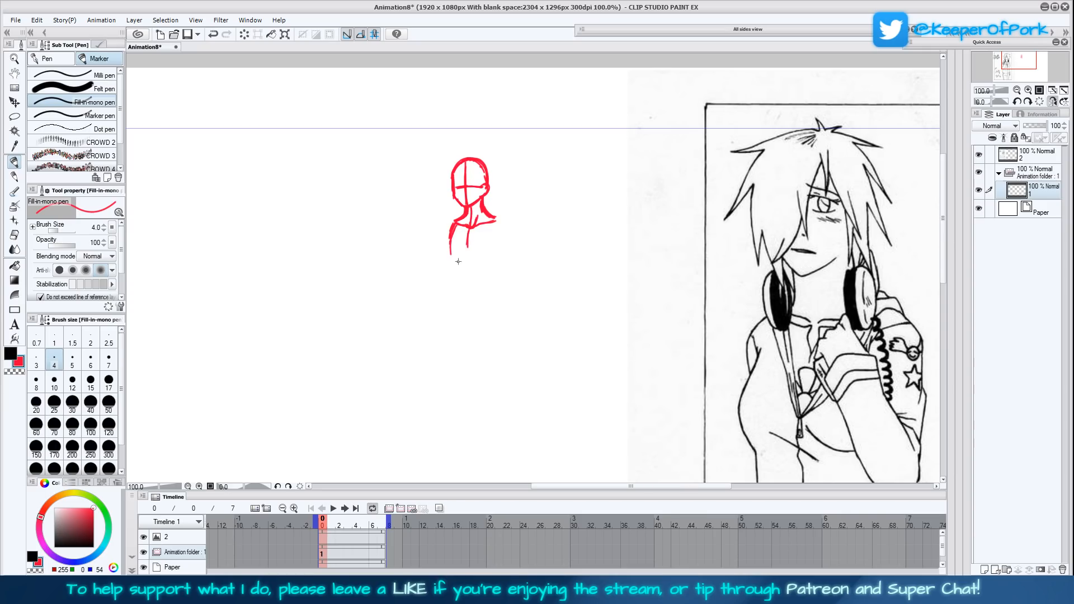
- Draw both curved sides of the torso down to the waist and extend its centre line
mouse_move(942, 233)
mouse_down()
mouse_move(940, 285)
mouse_move(940, 252)
mouse_up()
drag(454, 173, 453, 215)
mouse_move(840, 398)
mouse_down()
mouse_move(802, 171)
mouse_move(883, 420)
mouse_up()
drag(537, 173, 536, 231)
mouse_move(538, 237)
mouse_down()
mouse_move(541, 179)
mouse_move(541, 189)
mouse_up()
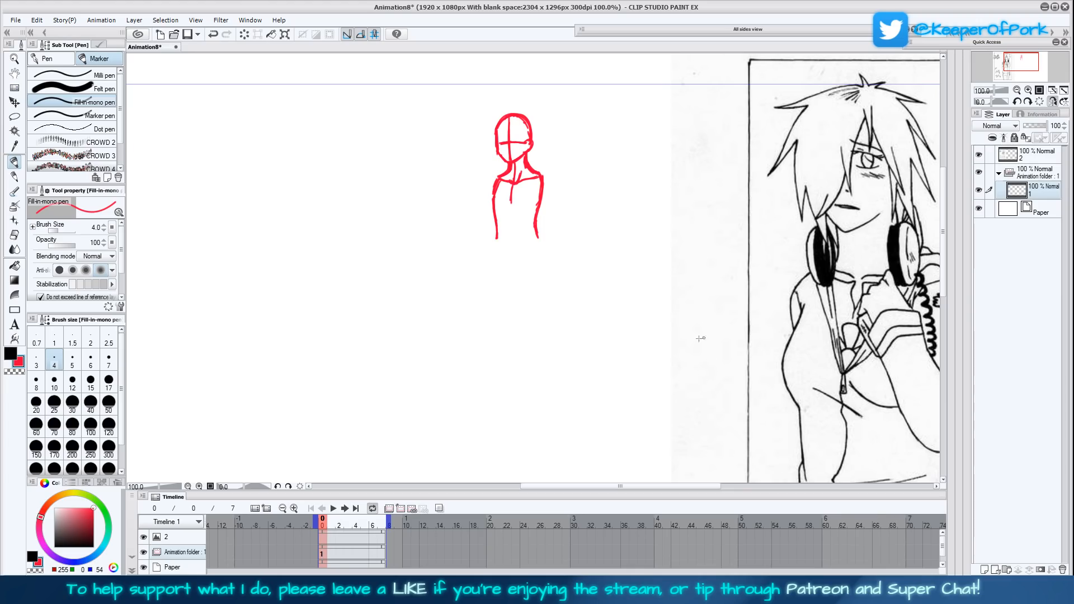
mouse_move(510, 202)
mouse_down()
mouse_move(509, 238)
mouse_move(520, 162)
mouse_up()
drag(493, 205, 498, 240)
- Extend one side of the torso down past the waist into the hip
drag(819, 364, 785, 273)
drag(669, 258, 657, 389)
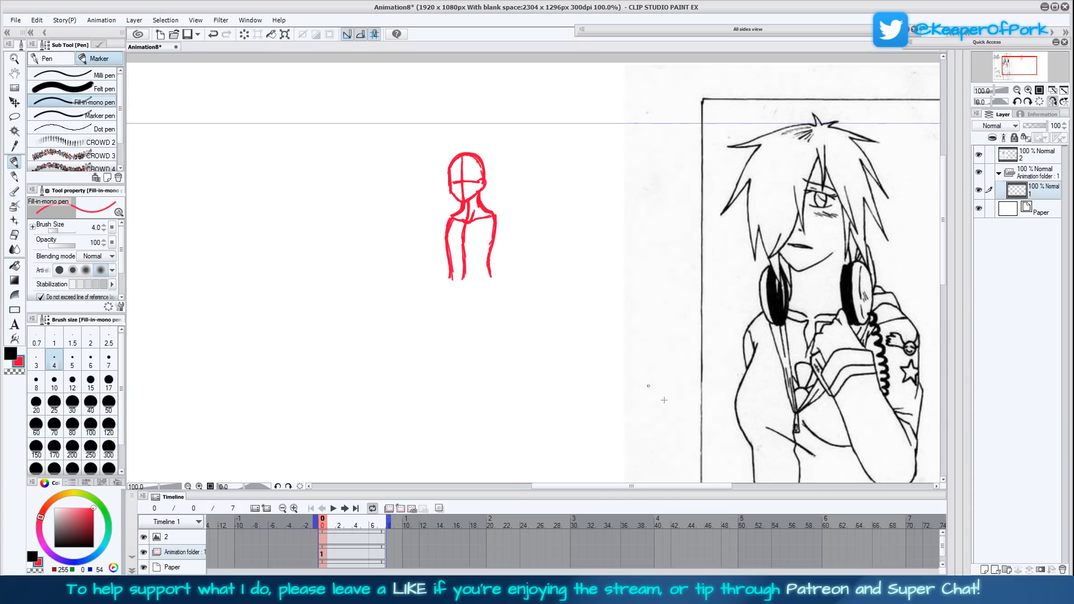
drag(449, 270, 448, 301)
drag(739, 375, 718, 258)
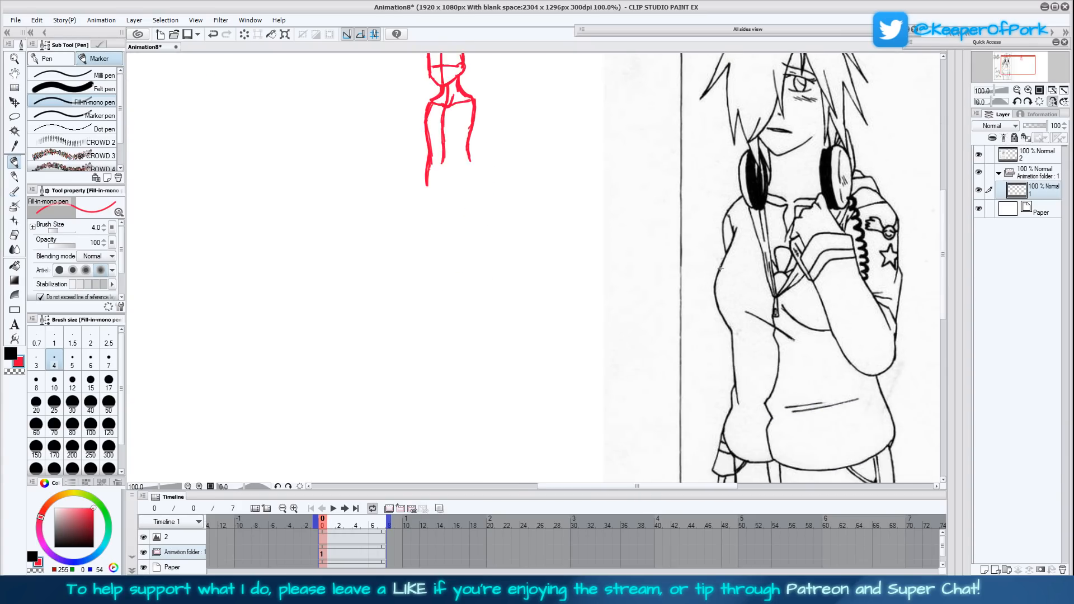
- Flip the canvas view back to its normal orientation and zoom out to 66.7% to see the whole figure
click(1052, 102)
click(1017, 90)
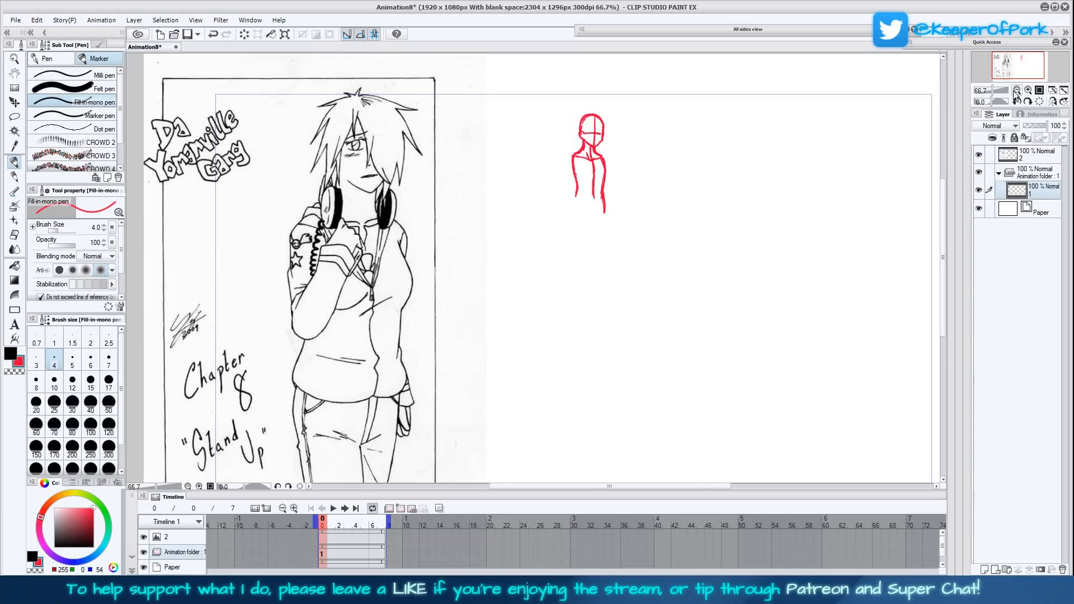
drag(636, 411, 637, 374)
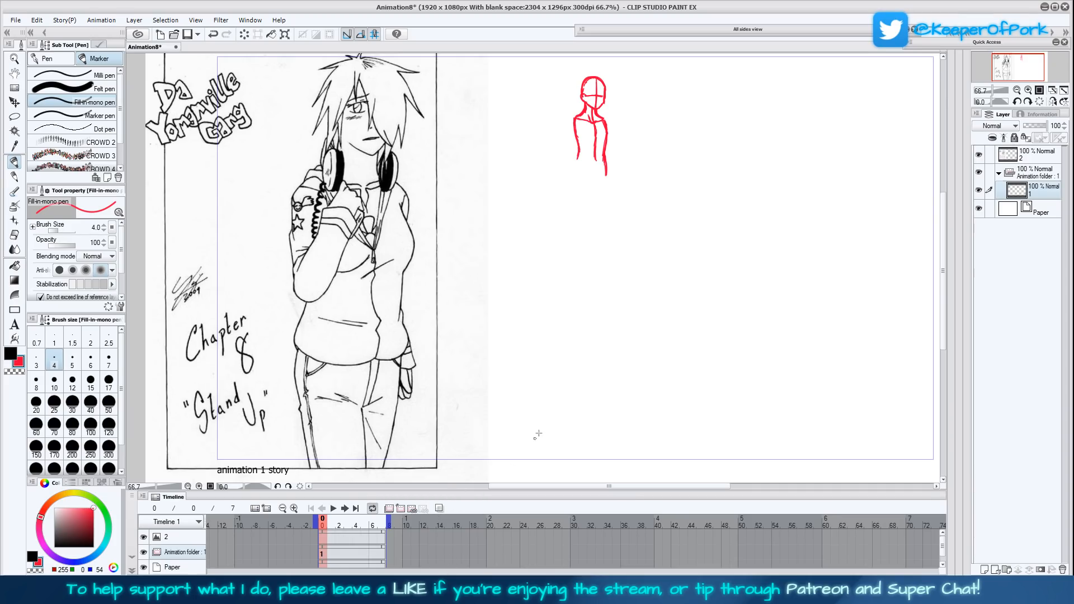
drag(658, 279, 666, 297)
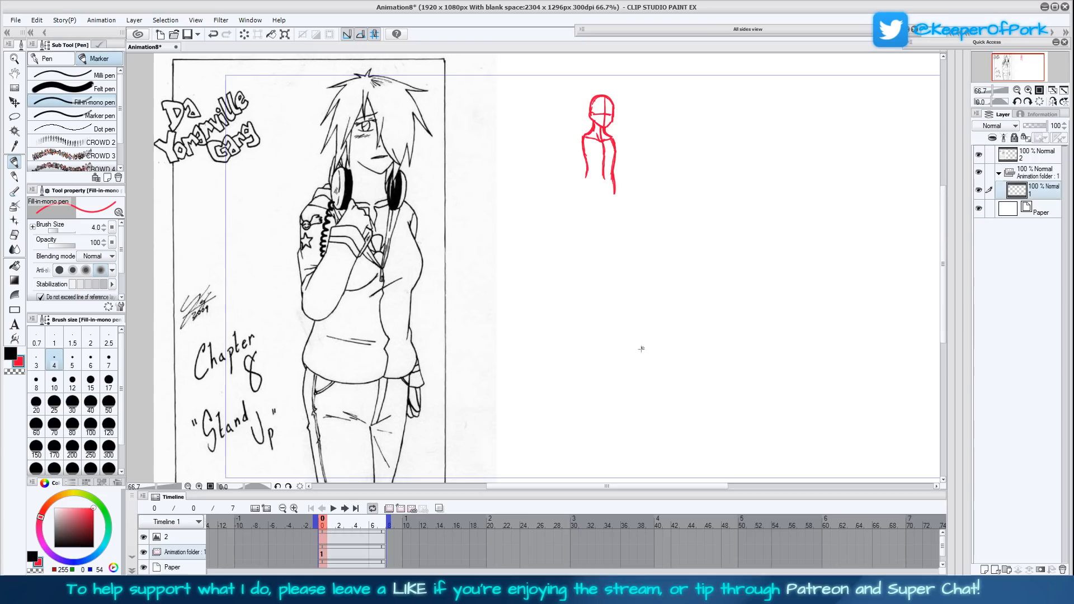
- Draw the matching hip on the other side and complete the pelvis block below the torso
drag(586, 163, 582, 185)
mouse_move(586, 173)
mouse_down()
mouse_move(579, 190)
mouse_move(581, 180)
mouse_up()
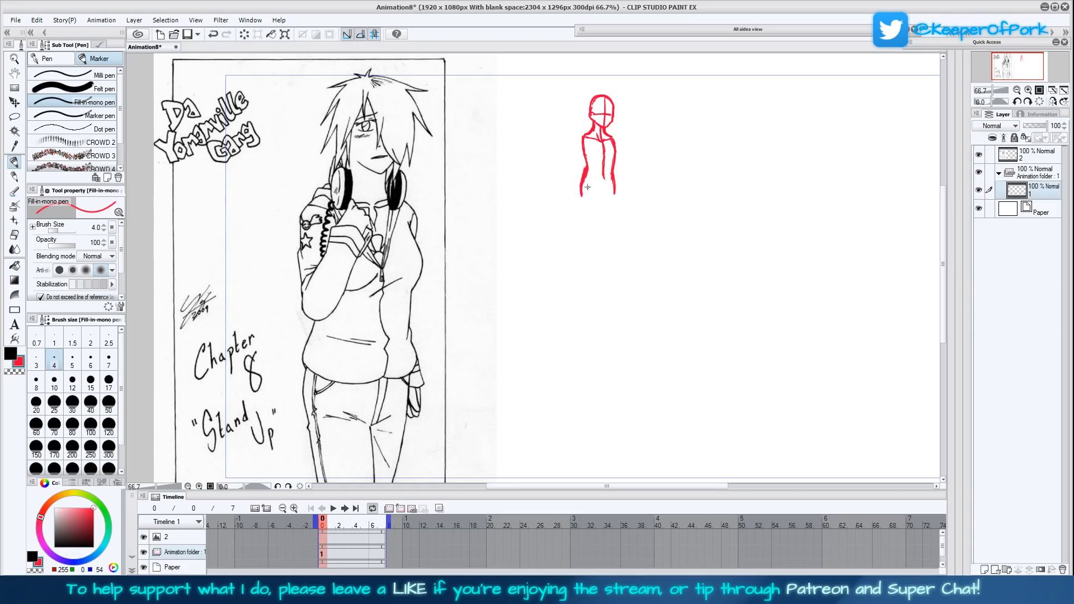
mouse_move(583, 194)
mouse_down()
mouse_move(613, 185)
mouse_move(611, 173)
mouse_move(584, 174)
mouse_move(612, 175)
mouse_move(587, 171)
mouse_move(588, 134)
mouse_up()
drag(585, 175, 581, 200)
- Sketch the first thigh as a tapered shape below the pelvis and refine the figure's outer contour
drag(705, 403, 709, 355)
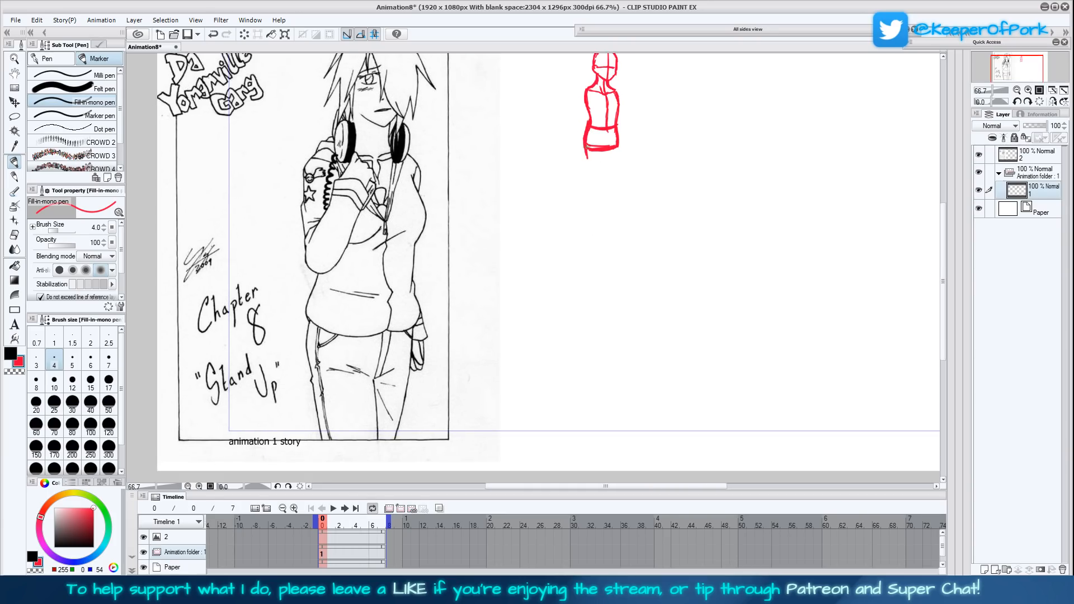
mouse_move(588, 132)
mouse_down()
mouse_move(595, 179)
mouse_move(608, 178)
mouse_move(606, 147)
mouse_move(607, 177)
mouse_move(588, 150)
mouse_up()
drag(667, 215, 637, 294)
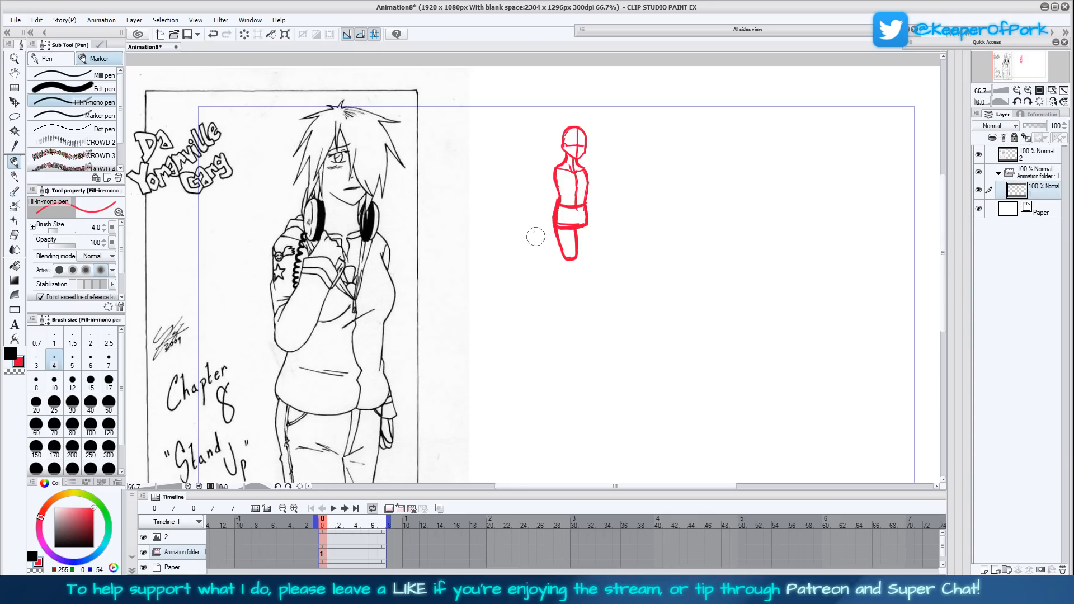
mouse_move(552, 227)
mouse_down()
mouse_move(555, 163)
mouse_move(552, 180)
mouse_up()
drag(677, 371, 683, 351)
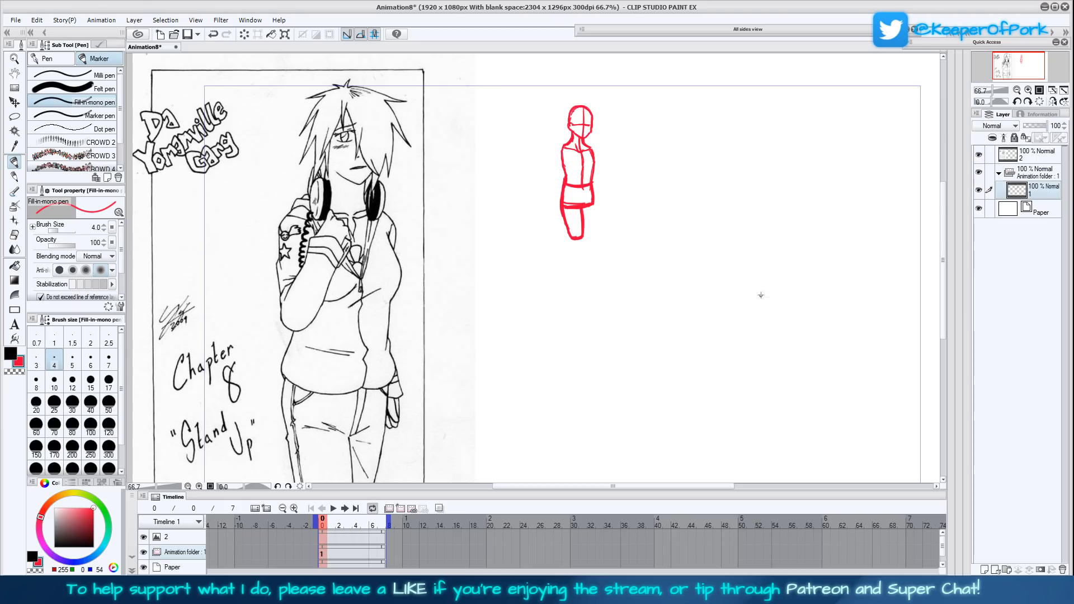
- Draw the second thigh overlapping behind the first and close it off at the knee
mouse_move(592, 205)
mouse_down()
mouse_move(587, 237)
mouse_move(590, 209)
mouse_up()
drag(592, 206, 586, 241)
mouse_move(584, 145)
mouse_down()
mouse_move(594, 154)
mouse_move(563, 157)
mouse_move(566, 174)
mouse_up()
scroll(653, 314, down, 3)
mouse_move(571, 160)
mouse_down()
mouse_move(588, 166)
mouse_move(595, 133)
mouse_up()
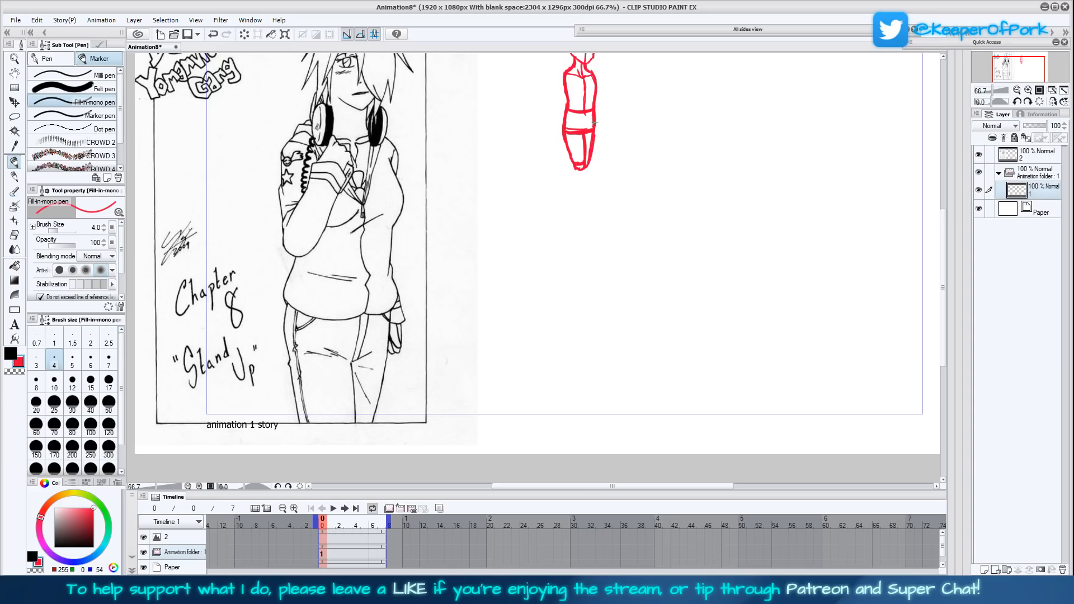
- Sketch the lower legs as narrow shapes tapering down from the knees
mouse_move(683, 279)
mouse_down()
mouse_move(663, 359)
mouse_move(642, 337)
mouse_up()
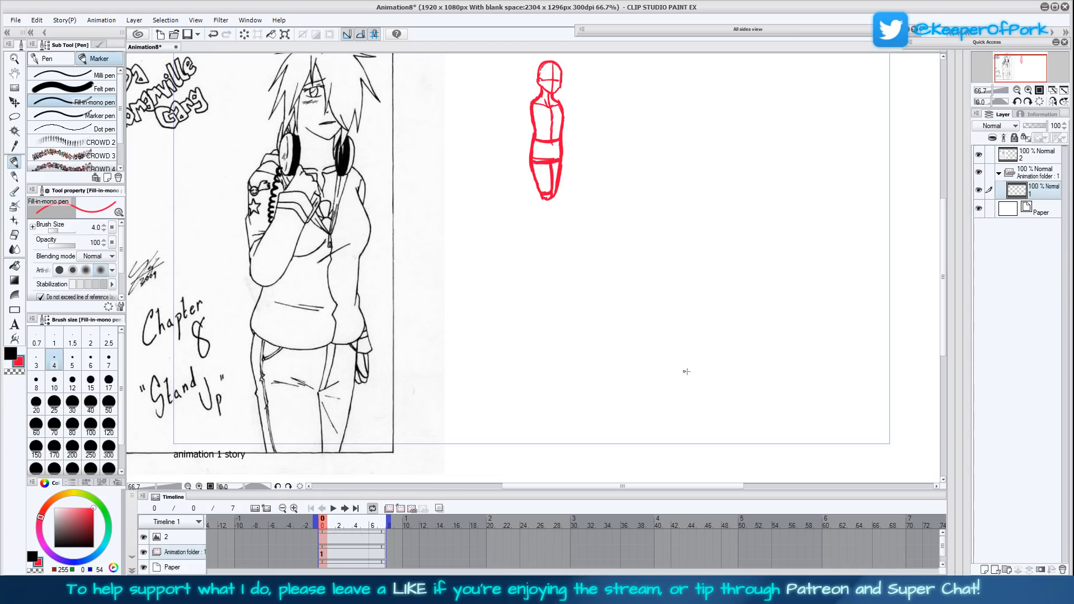
drag(673, 332, 669, 311)
drag(542, 181, 541, 219)
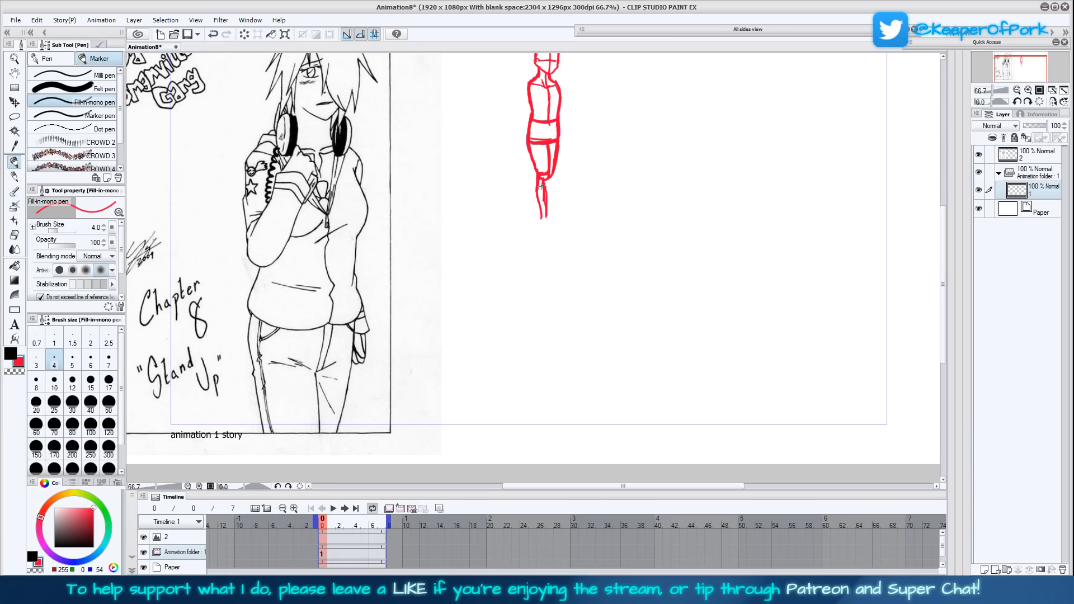
drag(551, 176, 548, 218)
scroll(690, 292, up, 3)
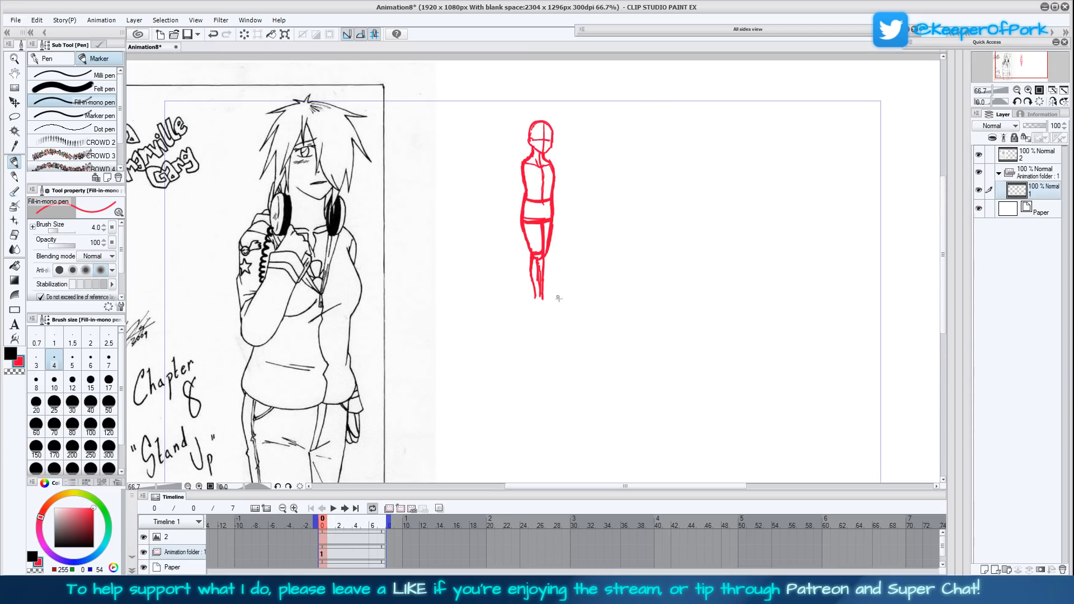
- Reinforce the thigh, knee and calf contours and extend the lower legs slightly toward the ankles
drag(535, 298, 525, 244)
drag(543, 234, 543, 254)
drag(534, 293, 535, 303)
drag(653, 292, 650, 304)
click(1028, 90)
drag(573, 228, 554, 306)
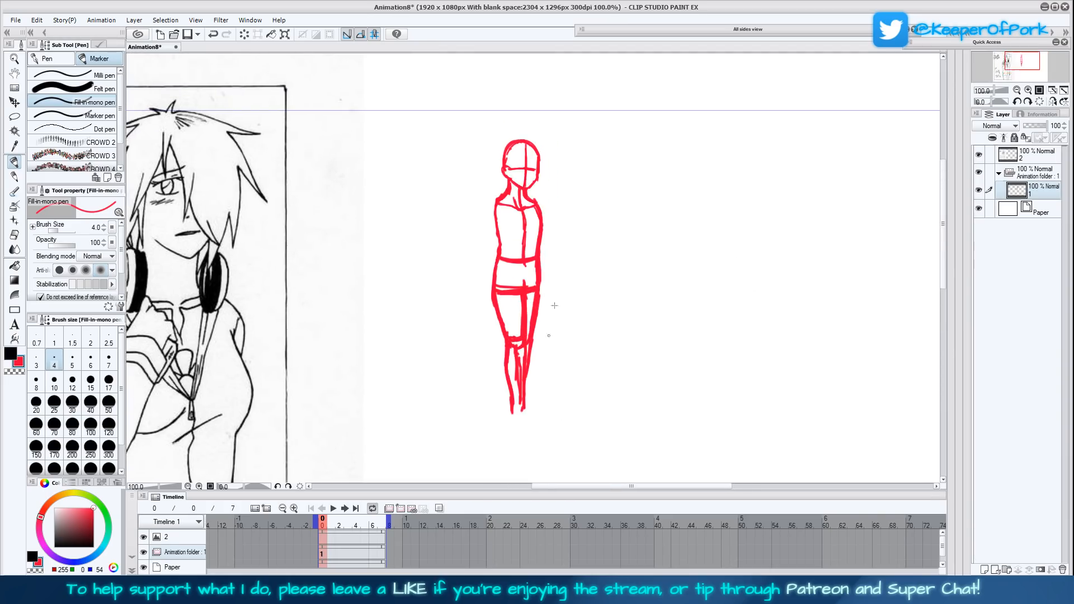
- Lasso the figure's head and scale it down to 94%, then return to the Fill-in mono pen
click(15, 117)
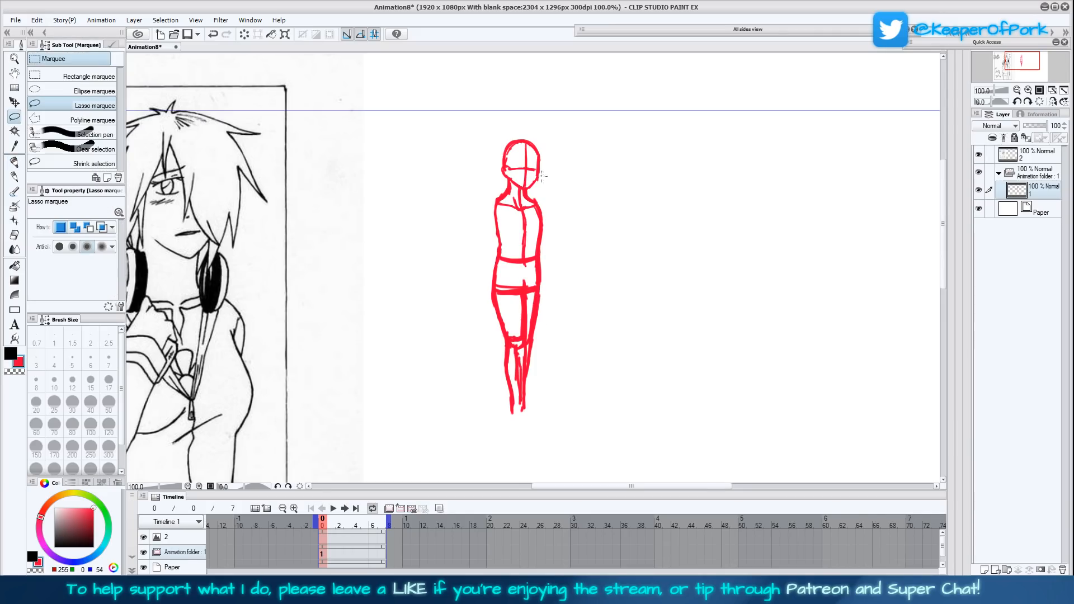
mouse_move(529, 190)
mouse_down()
mouse_move(493, 159)
mouse_move(568, 177)
mouse_move(564, 162)
mouse_move(550, 177)
mouse_move(565, 165)
mouse_up()
click(566, 212)
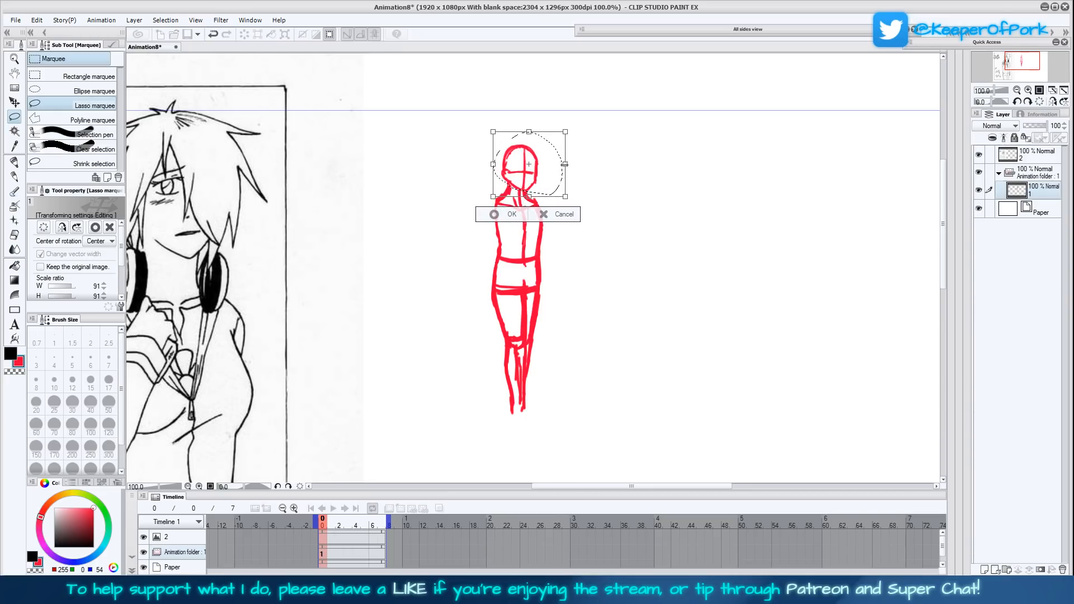
click(494, 214)
click(438, 213)
click(14, 162)
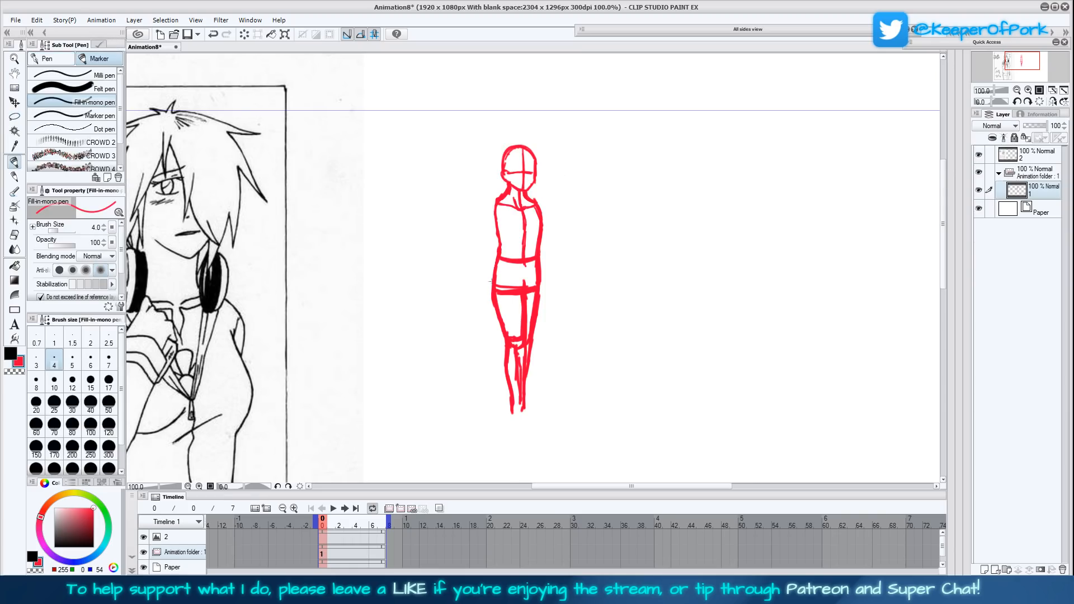
- Widen the shoulder and, with the canvas view mirrored, draw the bent arm with its hand raised to the upper chest
drag(573, 327, 656, 285)
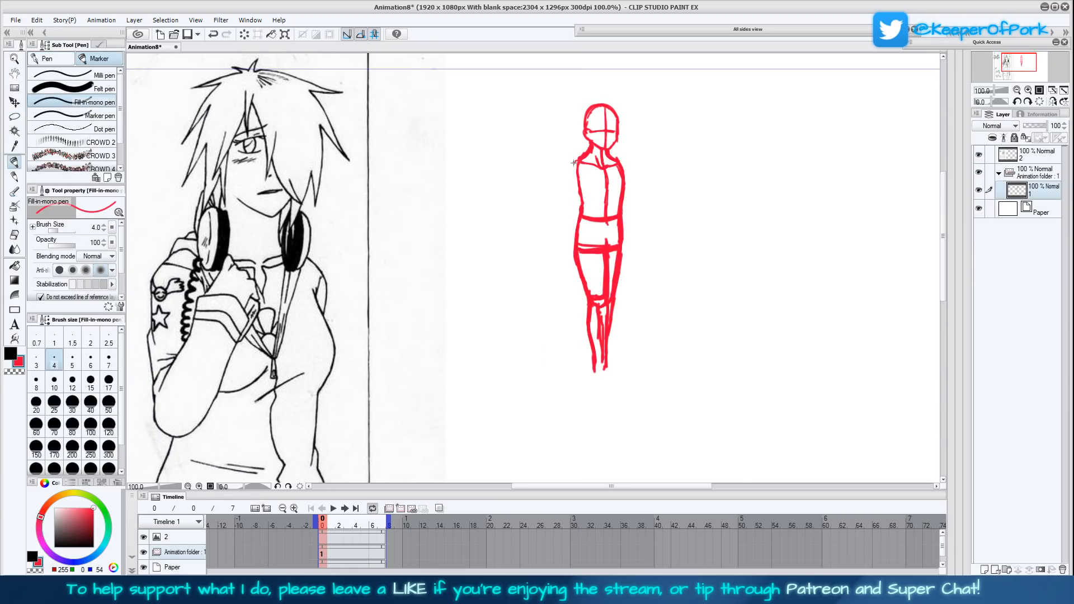
drag(574, 162, 597, 166)
click(1052, 101)
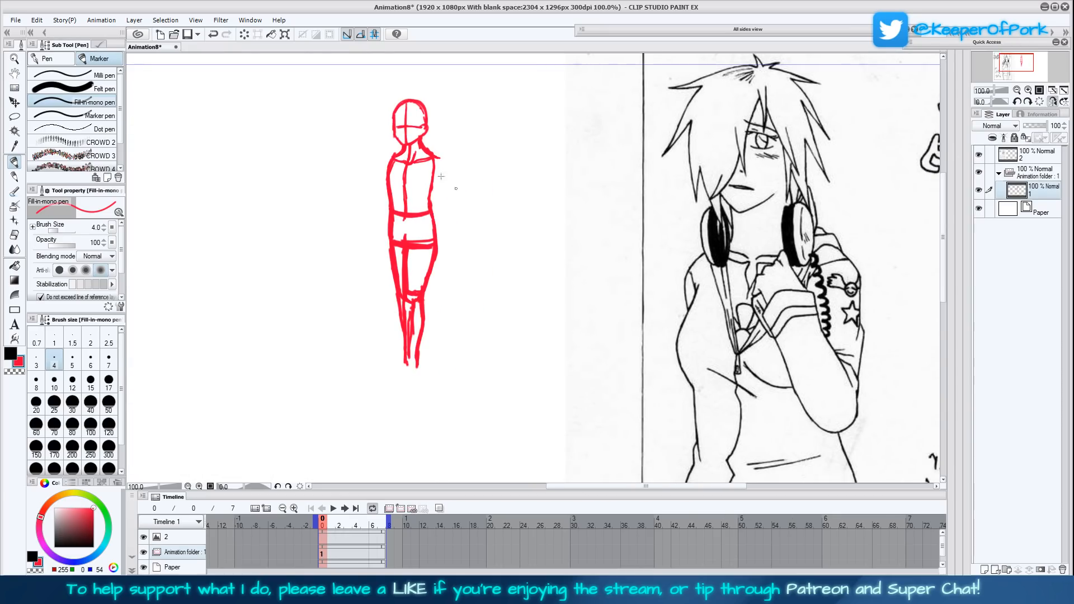
drag(432, 154, 447, 198)
drag(723, 297, 720, 356)
mouse_move(433, 218)
mouse_down()
mouse_move(438, 256)
mouse_move(436, 223)
mouse_move(426, 259)
mouse_move(417, 256)
mouse_move(427, 219)
mouse_move(417, 246)
mouse_up()
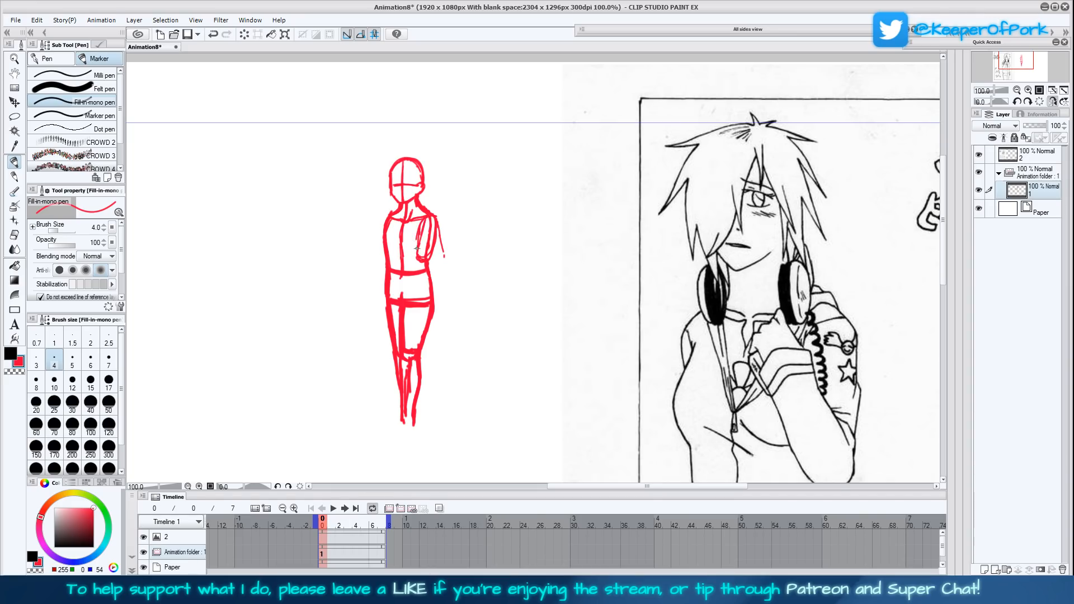
mouse_move(415, 223)
mouse_down()
mouse_move(417, 260)
mouse_move(407, 229)
mouse_up()
mouse_move(832, 420)
mouse_down()
mouse_move(809, 432)
mouse_move(809, 418)
mouse_move(810, 429)
mouse_up()
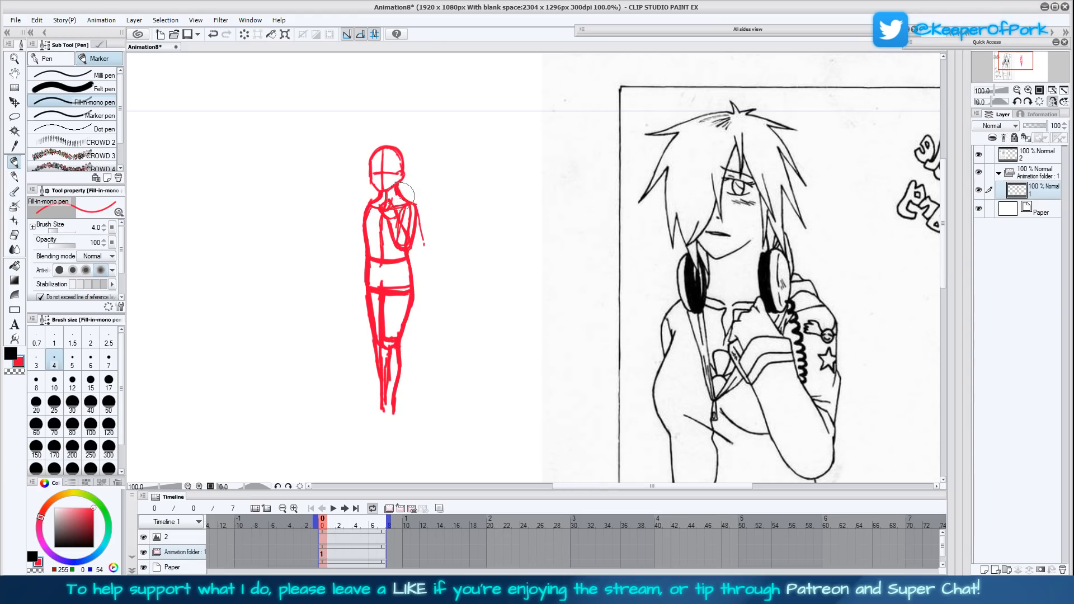
- Lasso the head again and shrink it to 96%, seating it on the neck, then switch back to the pen
click(14, 116)
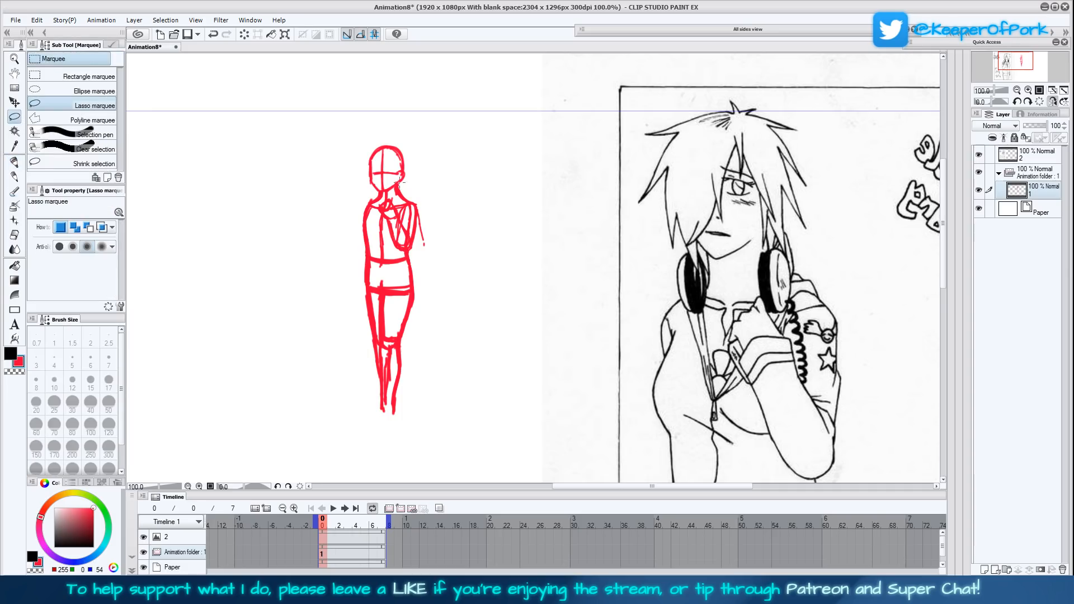
mouse_move(400, 186)
mouse_down()
mouse_move(361, 185)
mouse_move(400, 133)
mouse_move(416, 181)
mouse_up()
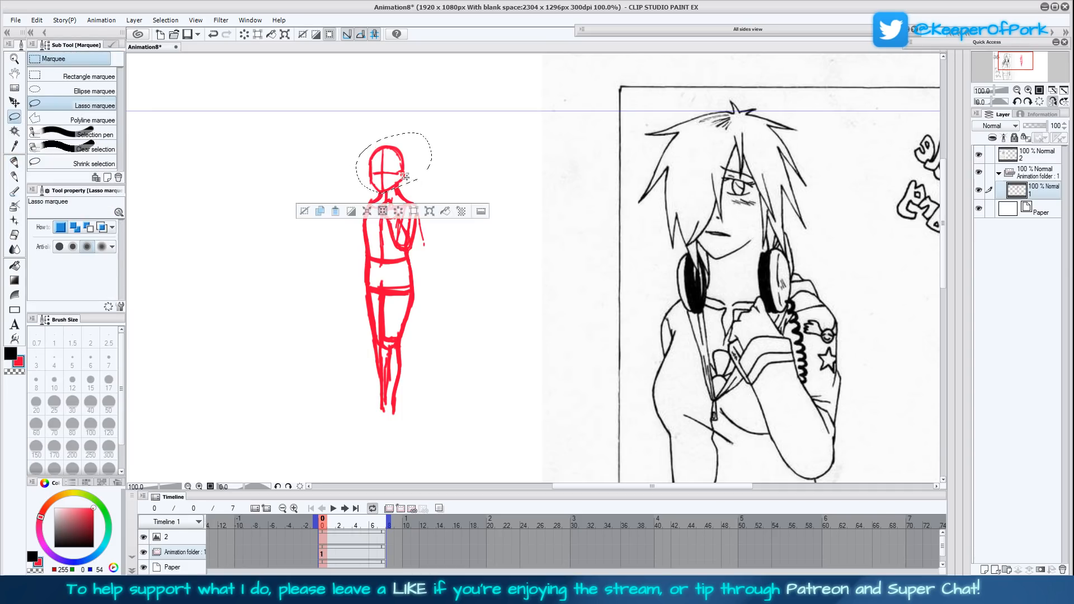
click(426, 207)
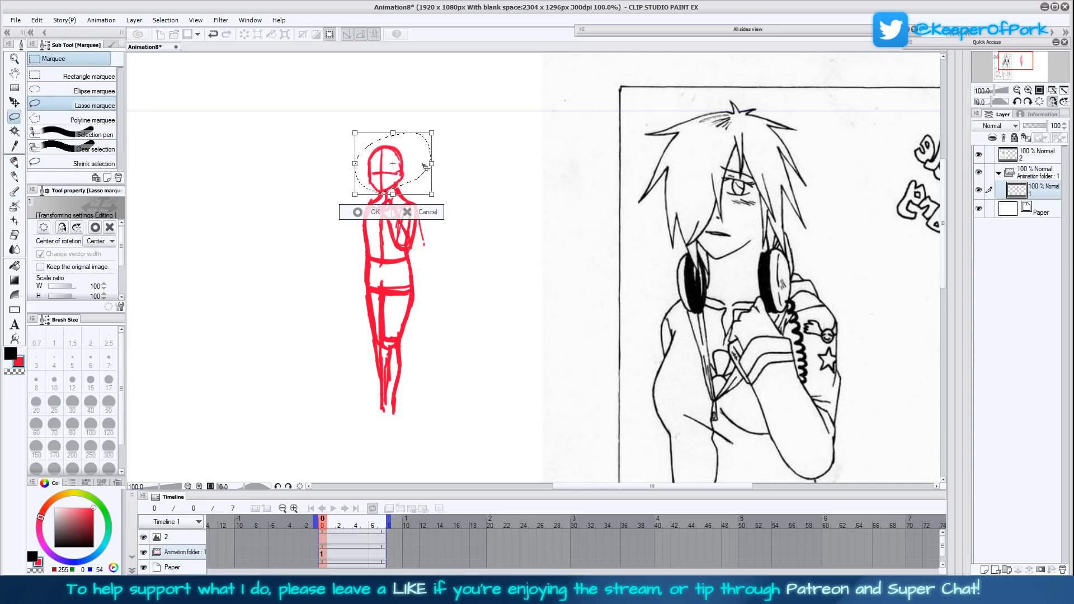
drag(430, 163, 418, 176)
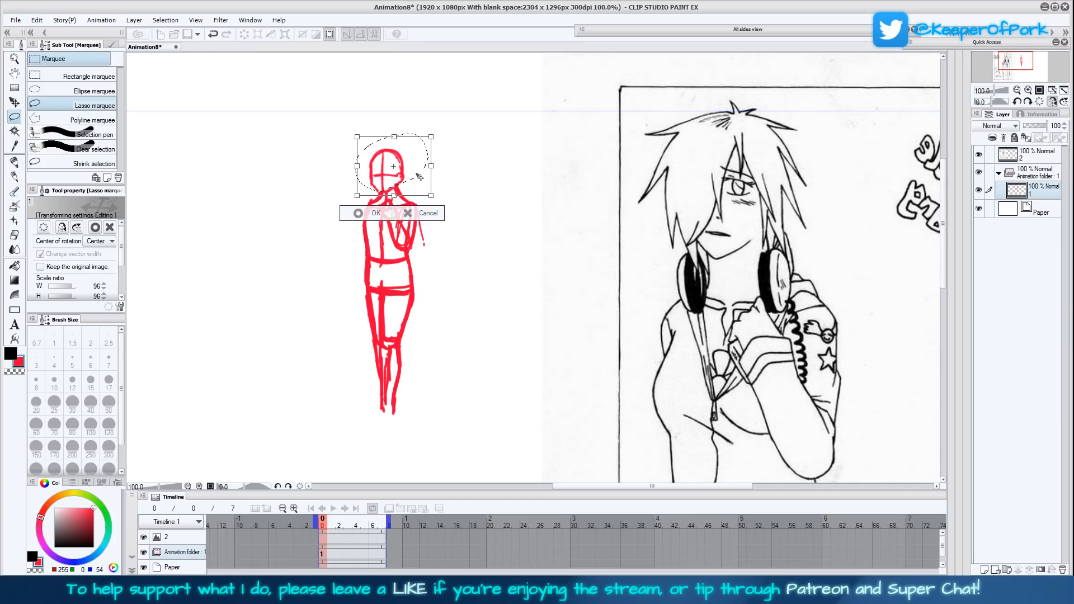
click(363, 212)
click(308, 213)
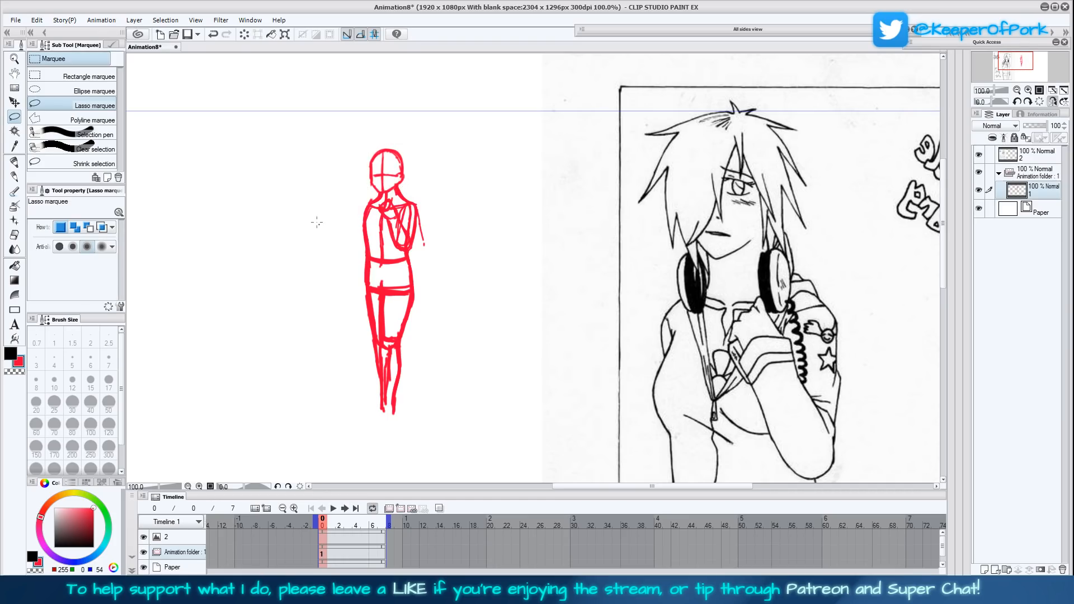
click(14, 164)
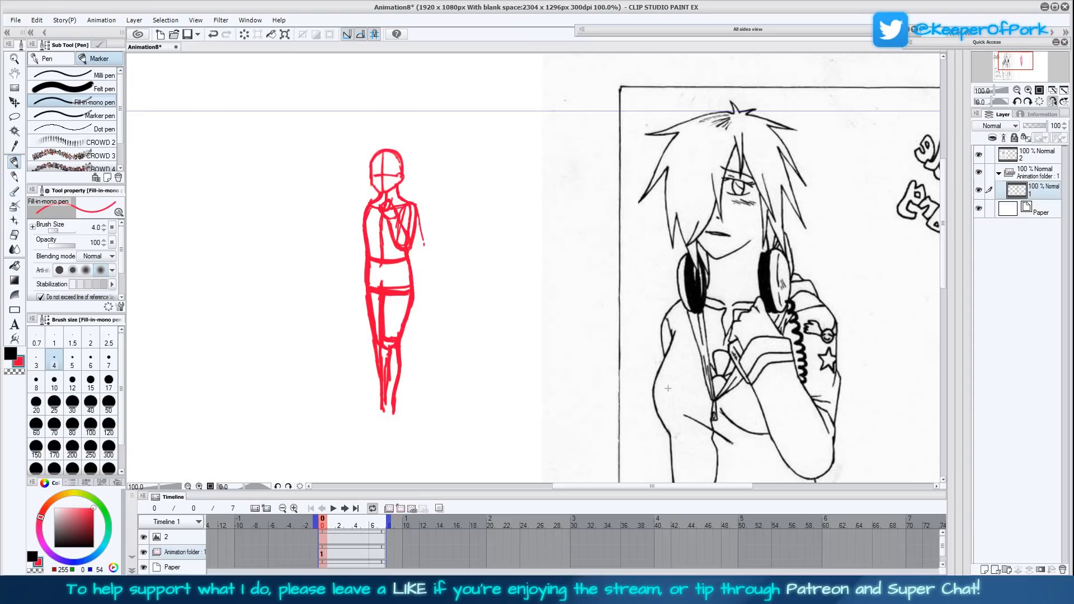
- Draw the other arm hanging straight beside the torso with its hand at hip level, and touch up the leg contour
mouse_move(686, 401)
mouse_down()
mouse_move(685, 373)
mouse_move(680, 398)
mouse_up()
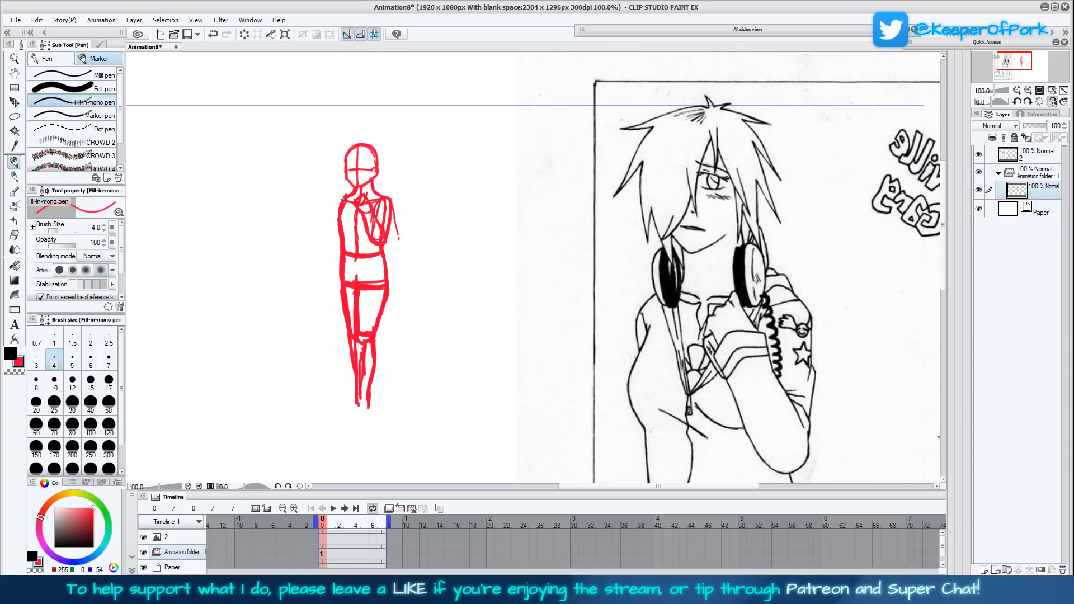
scroll(447, 225, down, 5)
scroll(690, 216, up, 5)
drag(329, 185, 317, 283)
scroll(546, 254, down, 4)
drag(309, 151, 316, 175)
scroll(434, 284, up, 3)
drag(434, 284, 430, 307)
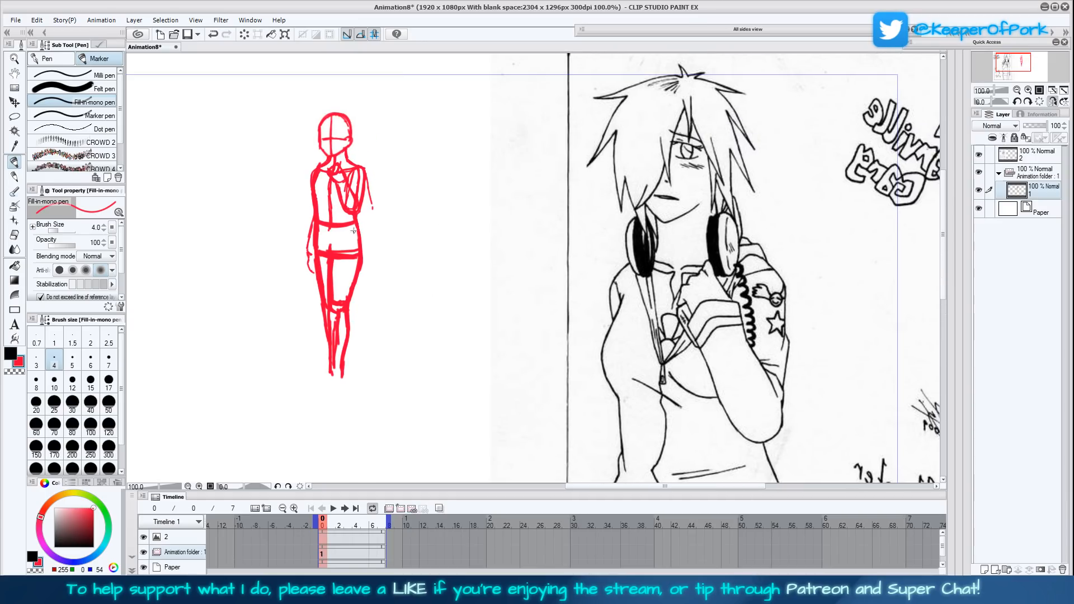
mouse_move(362, 267)
mouse_down()
mouse_move(348, 376)
mouse_move(352, 317)
mouse_up()
scroll(364, 256, up, 2)
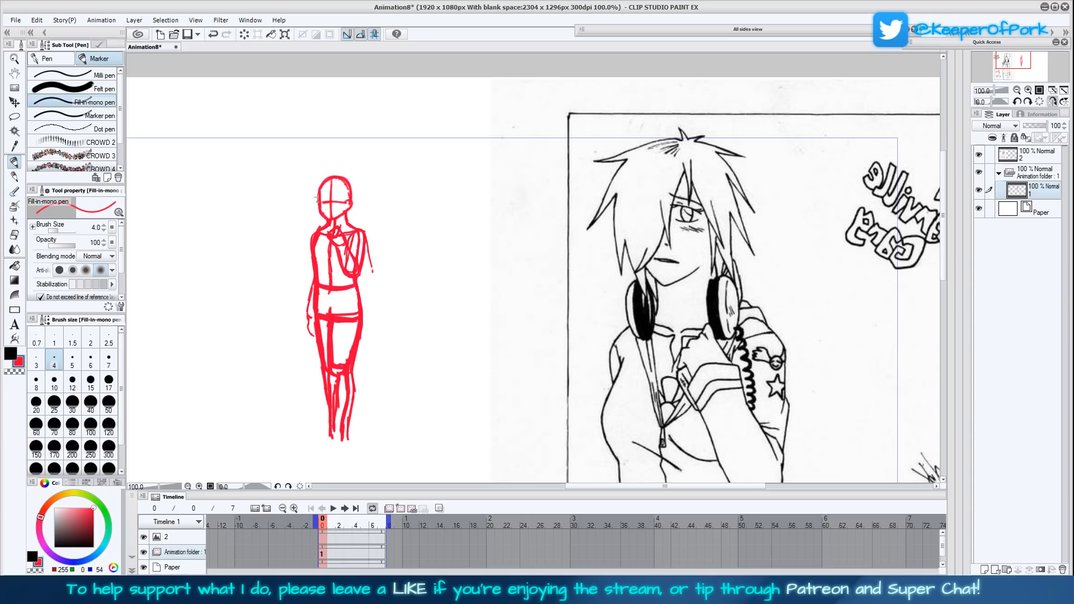
- Lasso the head, scale it down to 93%, reposition it on the neck and clear the selection
click(14, 116)
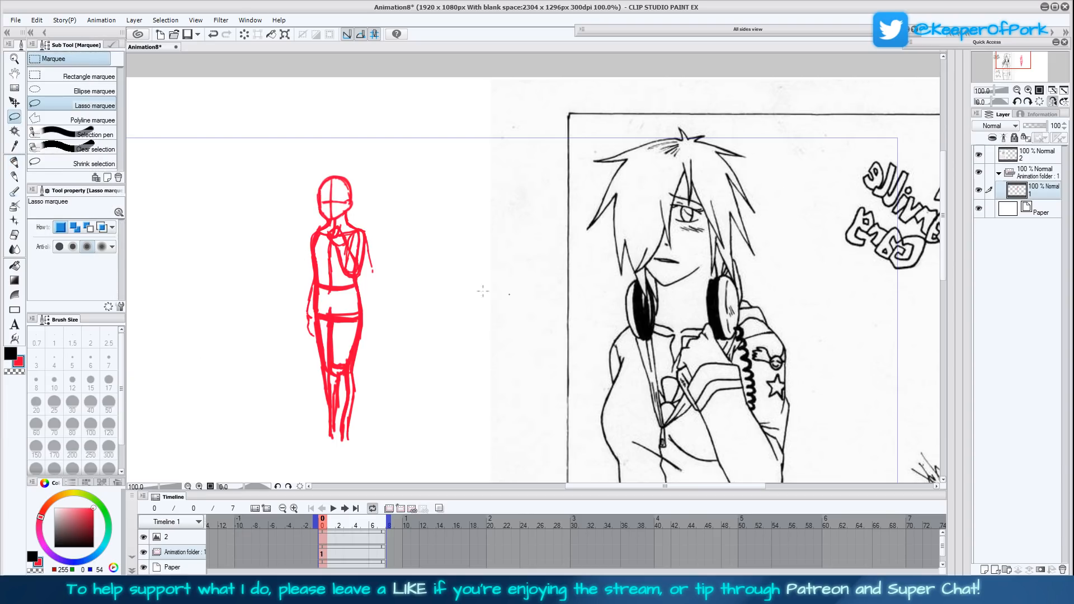
mouse_move(345, 213)
mouse_down()
mouse_move(331, 221)
mouse_move(305, 199)
mouse_move(365, 196)
mouse_up()
click(374, 240)
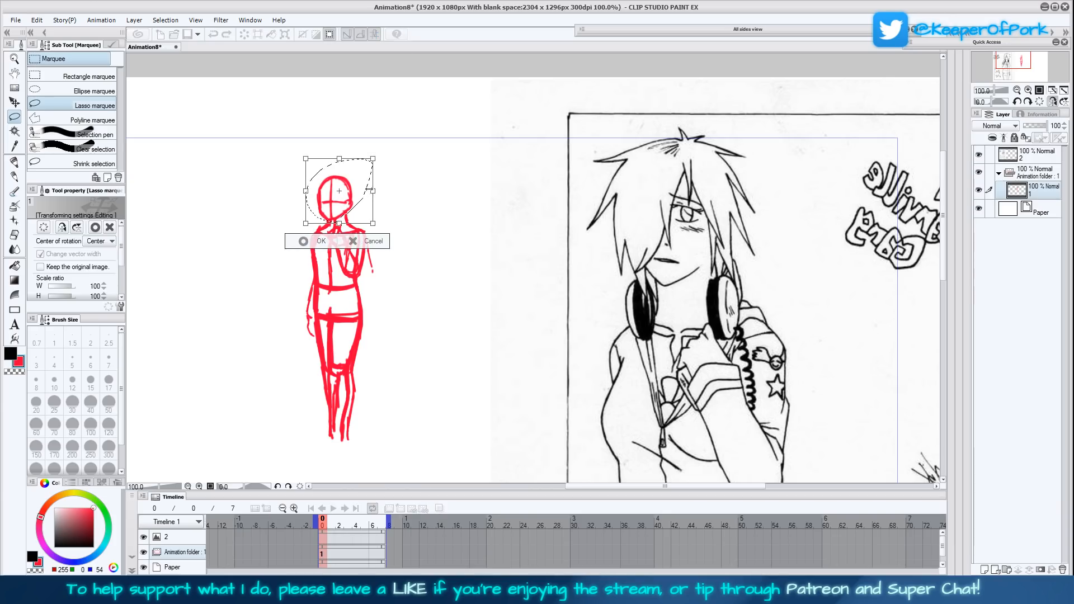
drag(372, 159, 367, 163)
drag(351, 201, 353, 204)
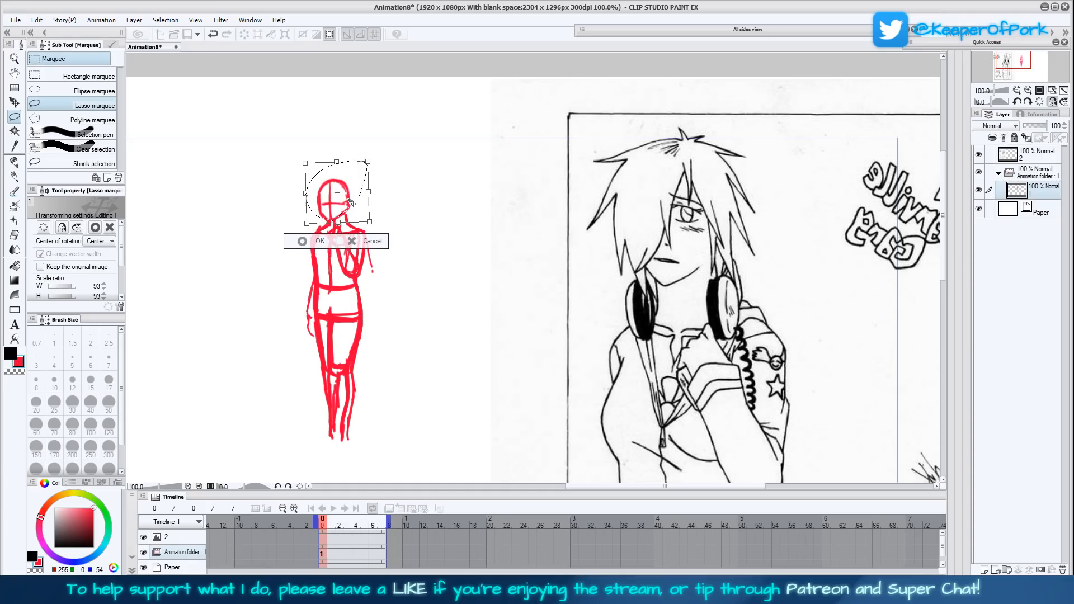
click(297, 241)
click(247, 240)
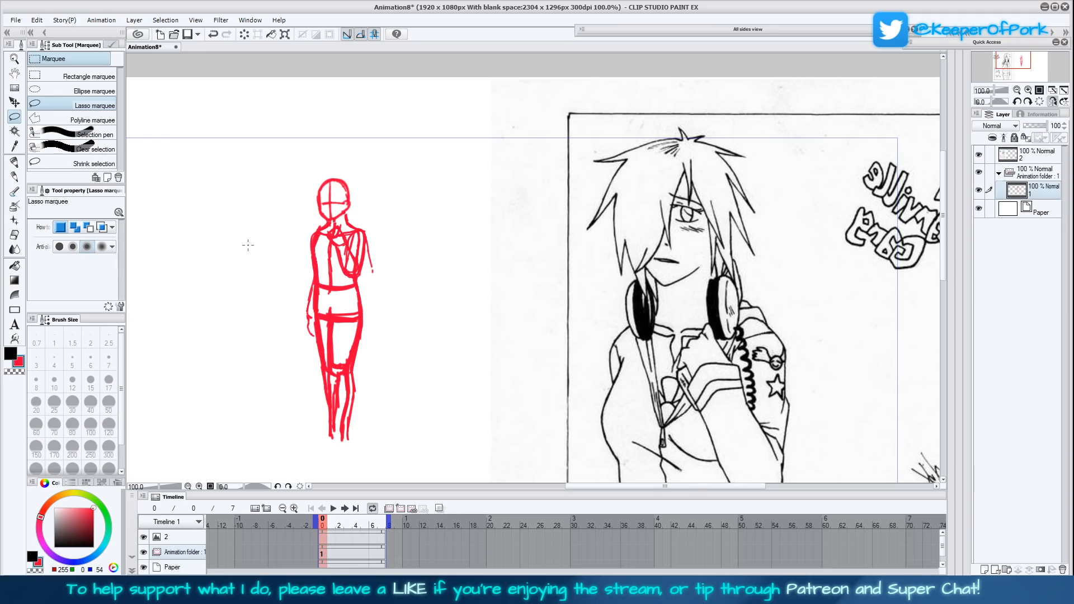
- Flip the canvas view back to normal and zoom out to 66.7% to check the whole figure beside the reference
drag(537, 405, 556, 364)
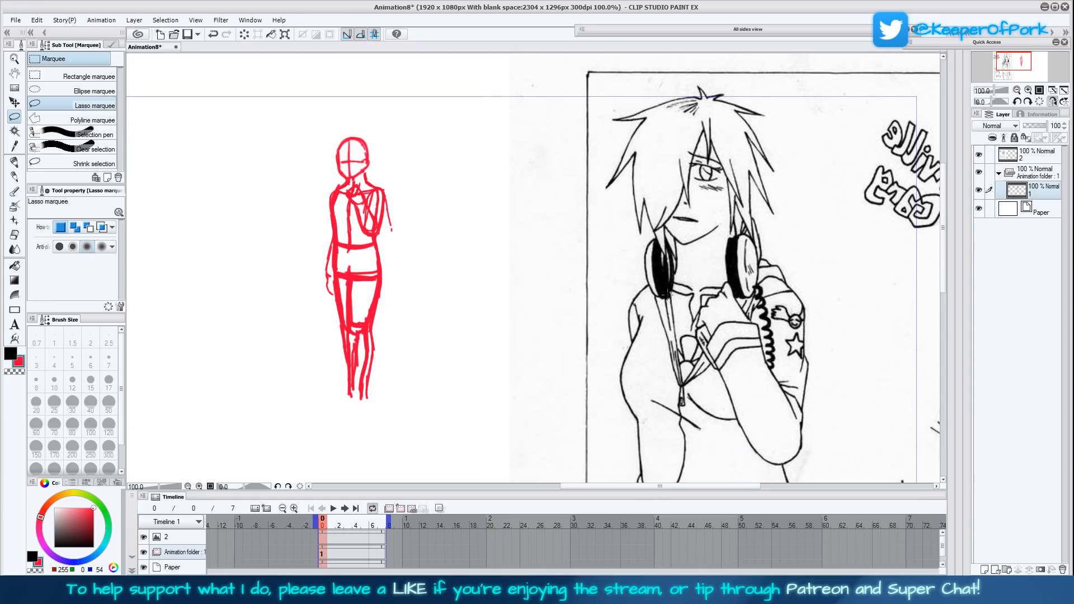
click(1052, 101)
drag(774, 328, 657, 338)
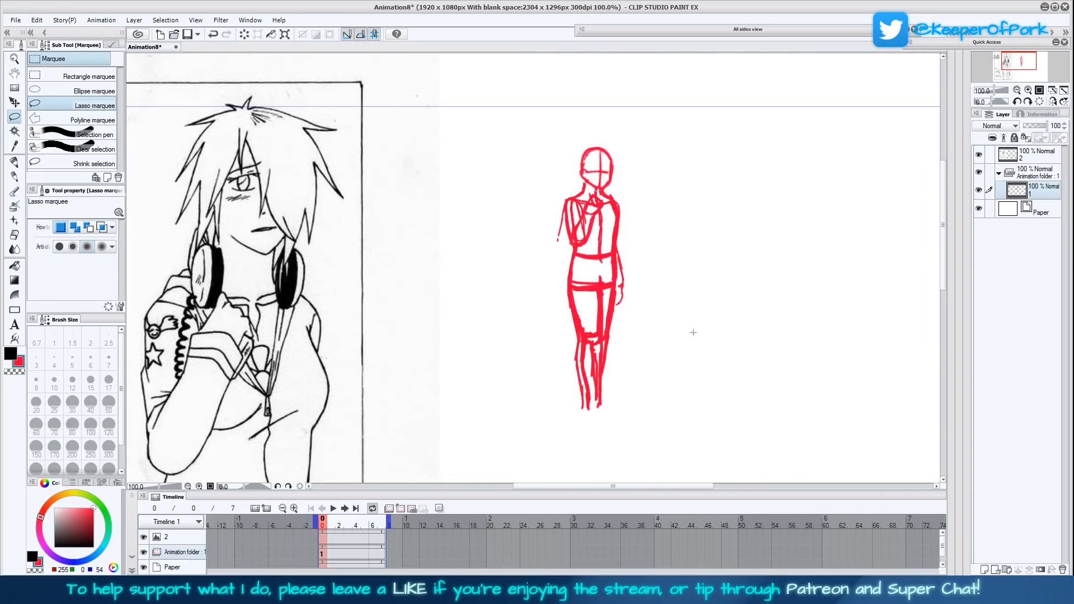
drag(707, 323, 642, 316)
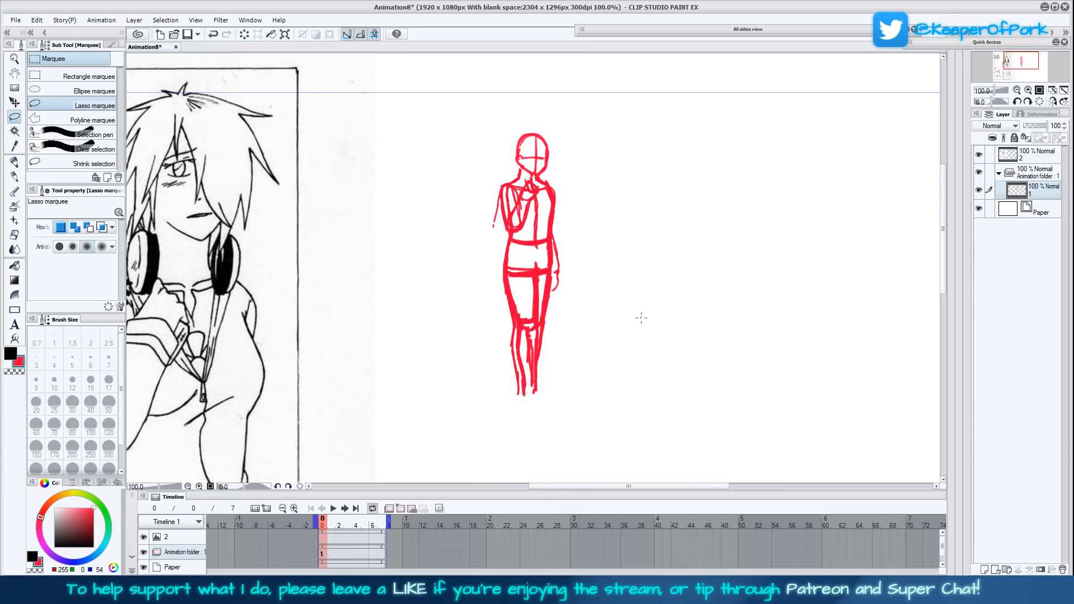
click(1017, 90)
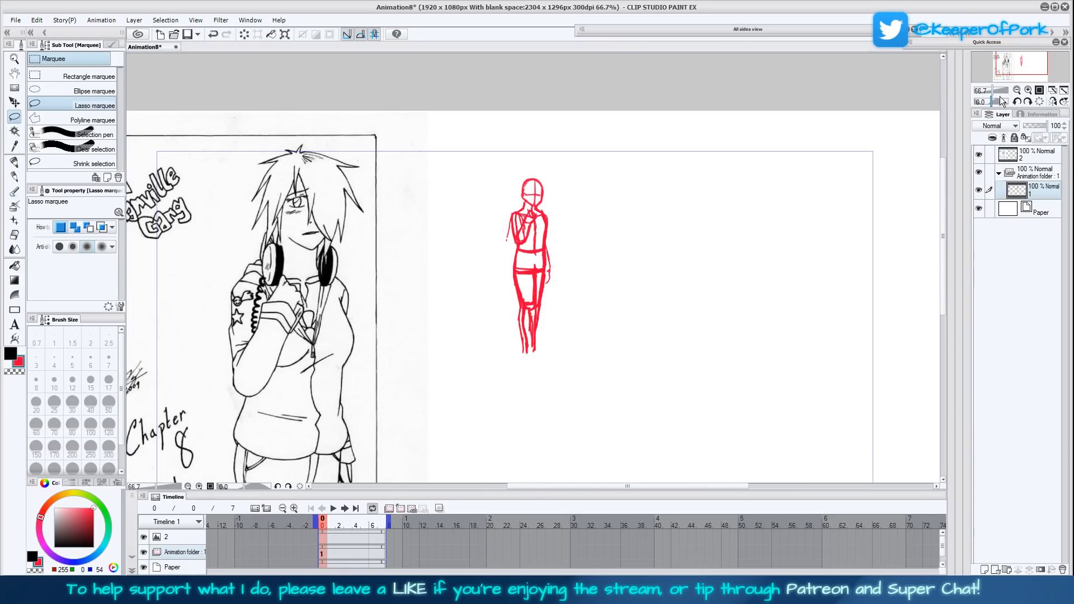
- Lower the animation folder's opacity to 37% and enlarge the figure to 220%, placing it beside the reference drawing
click(1032, 126)
click(283, 37)
drag(552, 266, 599, 267)
drag(663, 340, 645, 258)
mouse_move(553, 206)
mouse_down()
mouse_move(505, 300)
mouse_move(538, 279)
mouse_up()
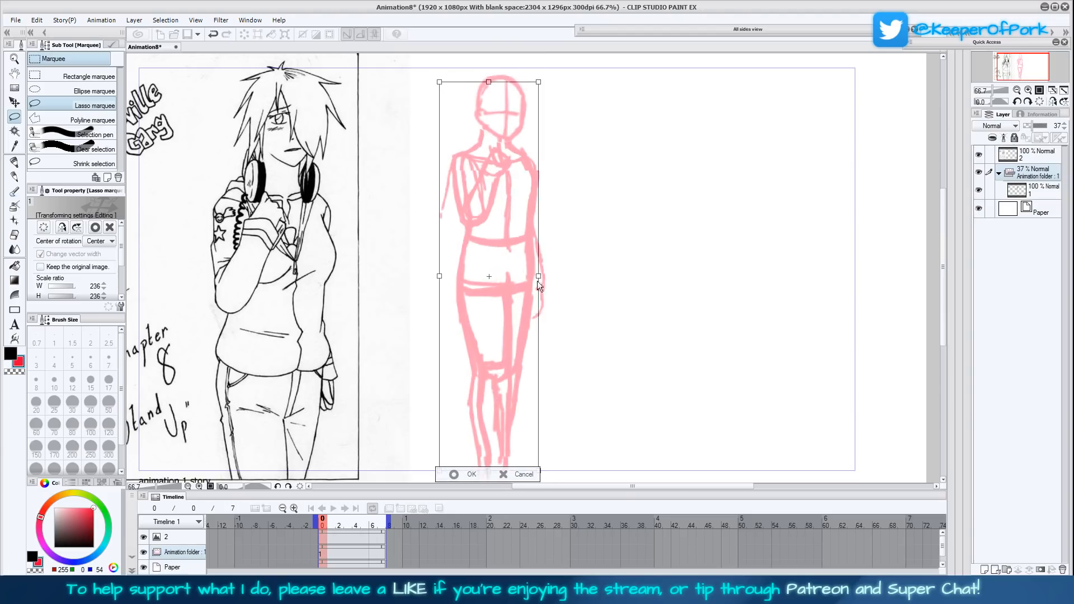
click(458, 475)
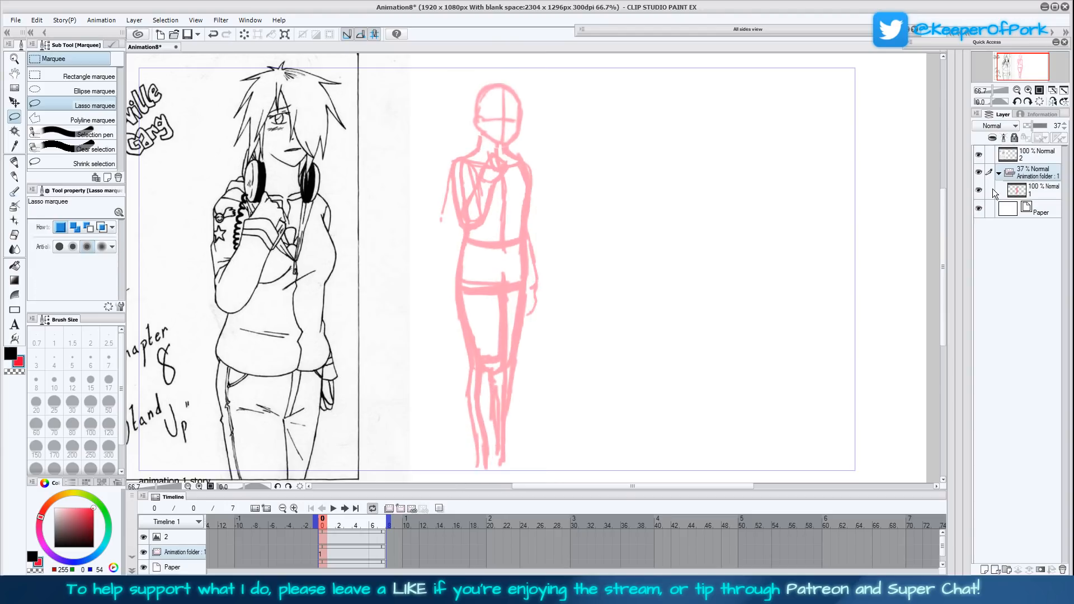
- Add a new animation folder with a first cel above the faded sketch and check the figure in a mirrored view
click(400, 510)
click(400, 510)
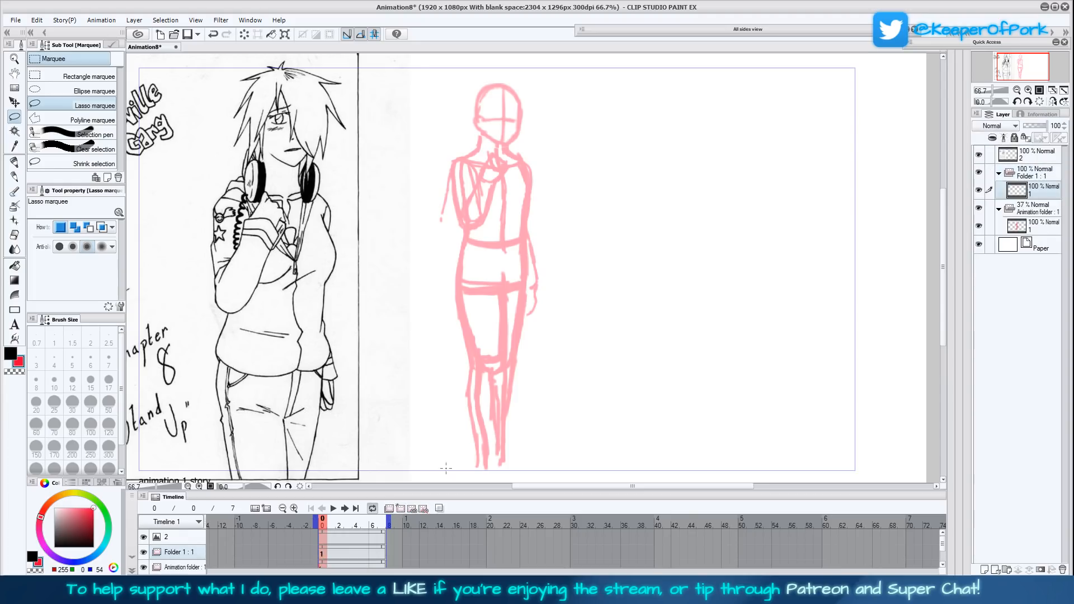
click(1052, 103)
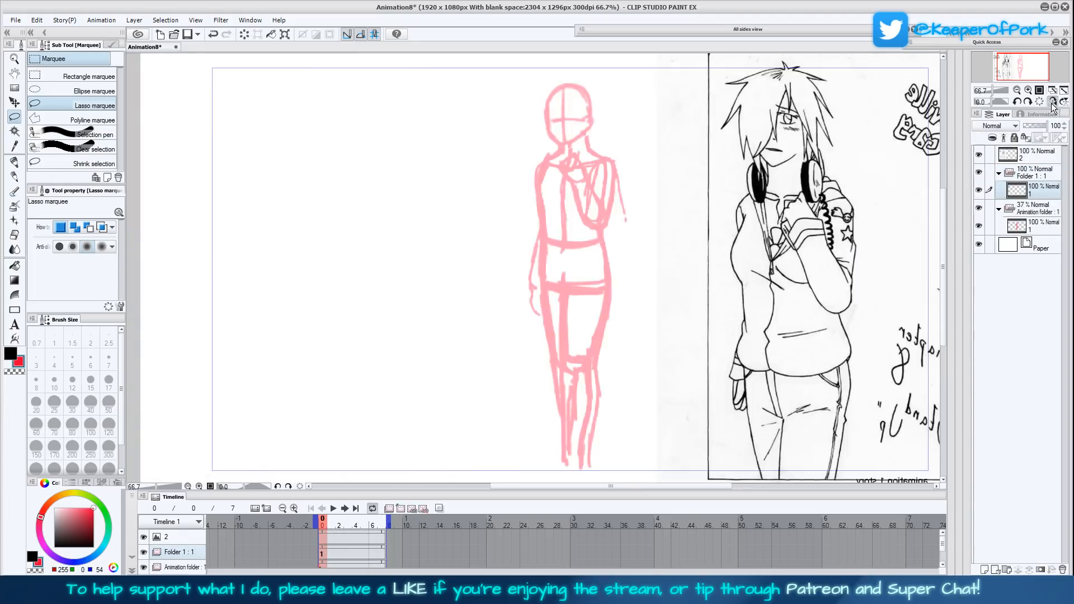
click(1052, 102)
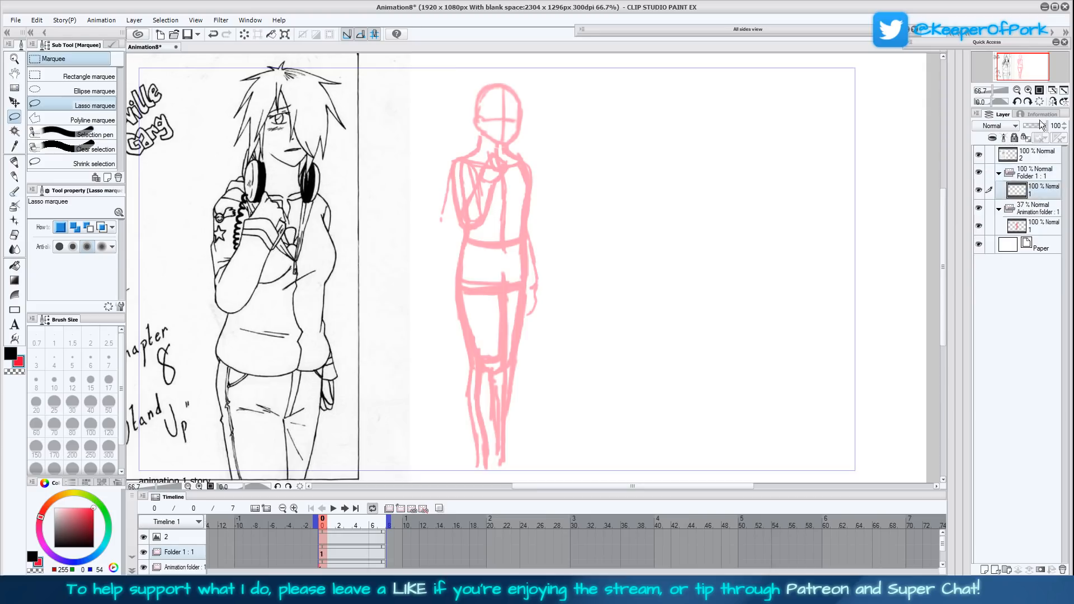
- Outline the head and visible ear over the faded sketch with the Fill-in mono pen at size 4
click(1028, 90)
click(15, 162)
drag(562, 199, 599, 315)
drag(610, 239, 608, 301)
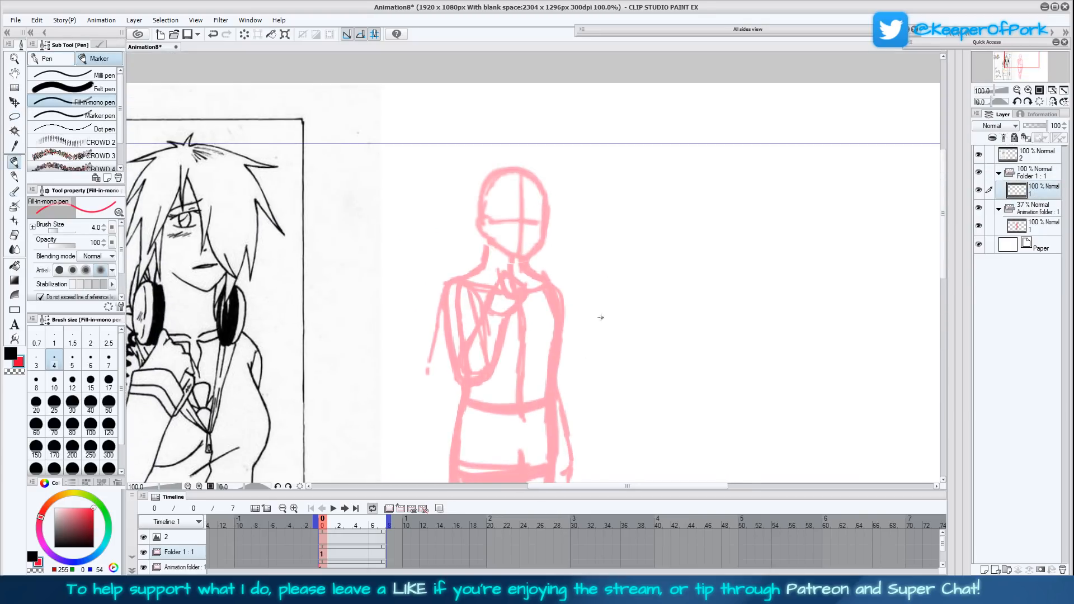
drag(616, 348, 639, 366)
mouse_move(521, 266)
mouse_down()
mouse_move(558, 278)
mouse_move(549, 279)
mouse_move(572, 249)
mouse_move(564, 265)
mouse_move(573, 217)
mouse_move(560, 194)
mouse_move(517, 196)
mouse_move(504, 234)
mouse_move(517, 261)
mouse_up()
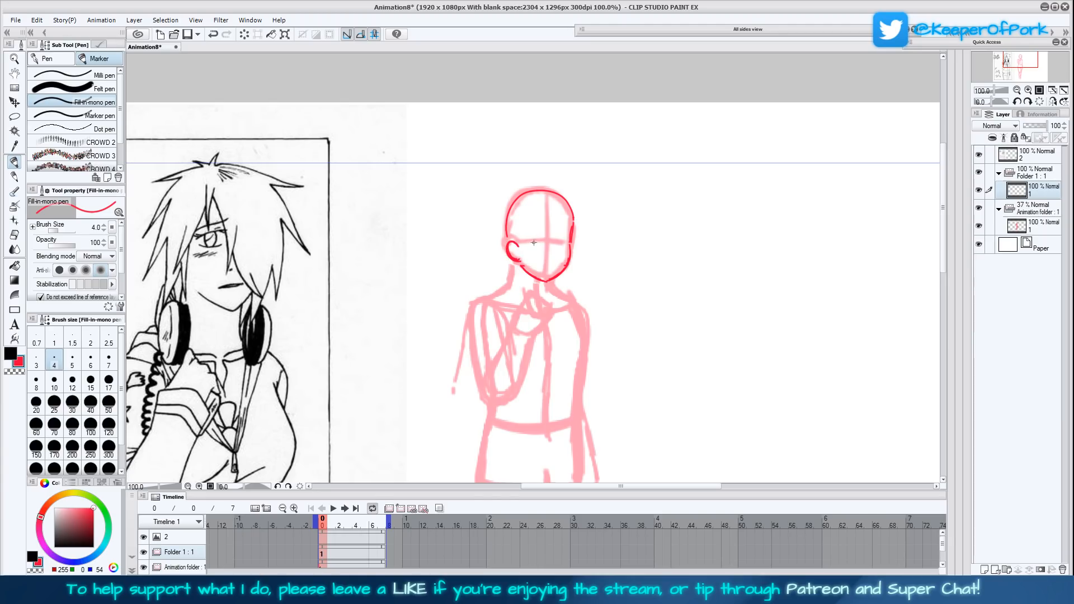
- Draw the visible eye, the furrowed eyebrow and a small mouth on the face
drag(525, 247, 538, 250)
mouse_move(526, 242)
mouse_down()
mouse_move(541, 249)
mouse_move(532, 234)
mouse_move(542, 231)
mouse_move(525, 237)
mouse_move(549, 268)
mouse_up()
mouse_move(619, 341)
mouse_down()
mouse_move(643, 324)
mouse_move(627, 359)
mouse_up()
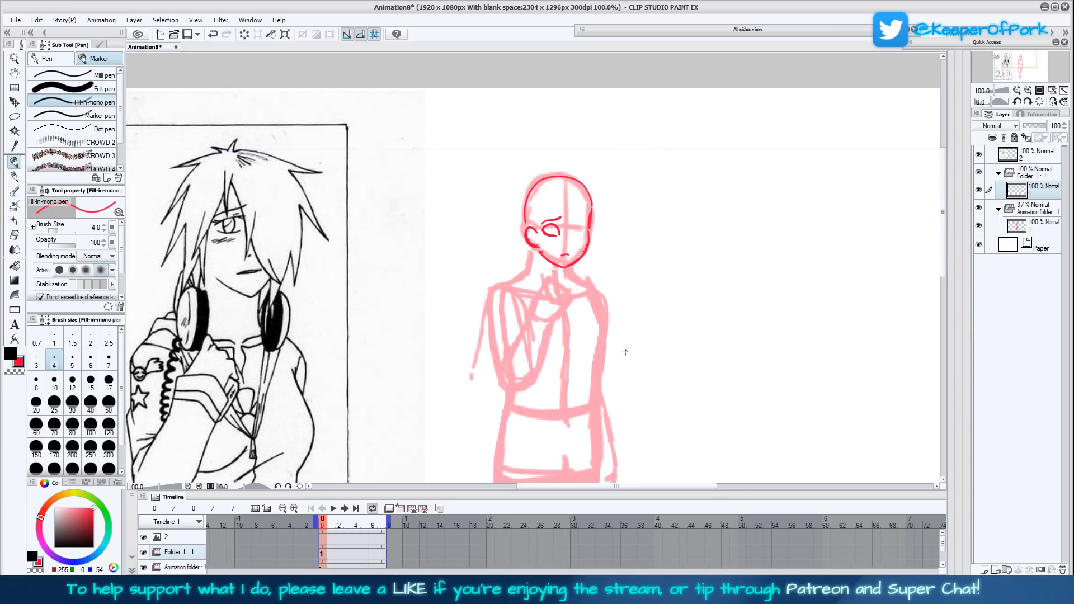
- Draw both sides of the neck from the head down to the start of the shoulders
mouse_move(538, 249)
mouse_down()
mouse_move(557, 268)
mouse_move(533, 260)
mouse_move(535, 249)
mouse_move(532, 271)
mouse_move(526, 209)
mouse_move(523, 224)
mouse_move(532, 190)
mouse_move(527, 197)
mouse_move(547, 177)
mouse_move(573, 175)
mouse_move(592, 205)
mouse_move(575, 175)
mouse_move(545, 176)
mouse_up()
mouse_move(634, 409)
mouse_down()
mouse_move(662, 346)
mouse_move(664, 373)
mouse_move(661, 352)
mouse_move(664, 364)
mouse_move(689, 351)
mouse_move(678, 364)
mouse_up()
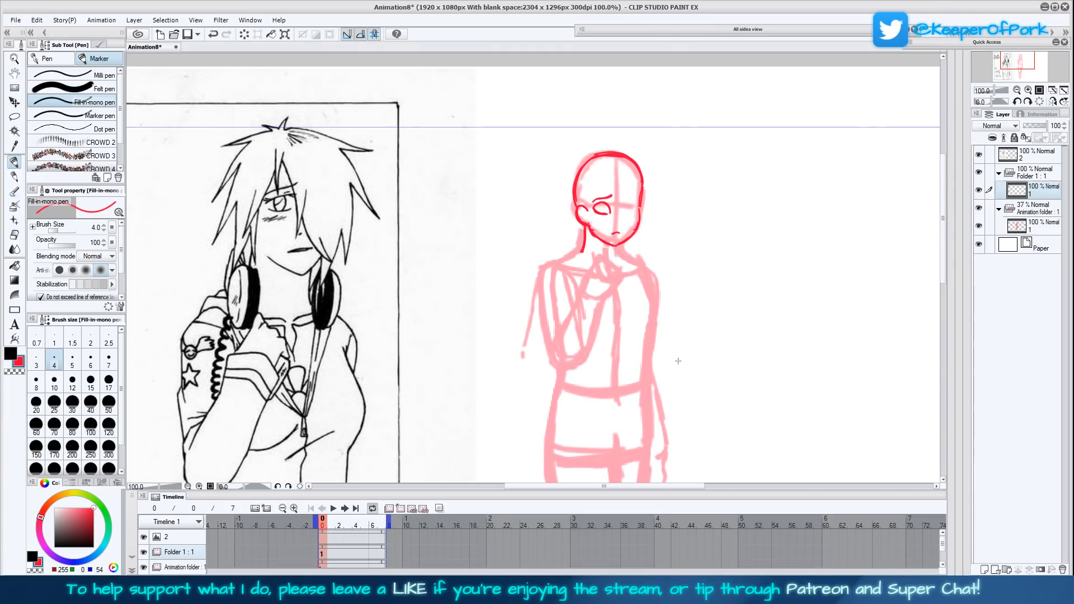
mouse_move(679, 362)
mouse_down()
mouse_move(660, 344)
mouse_move(668, 332)
mouse_up()
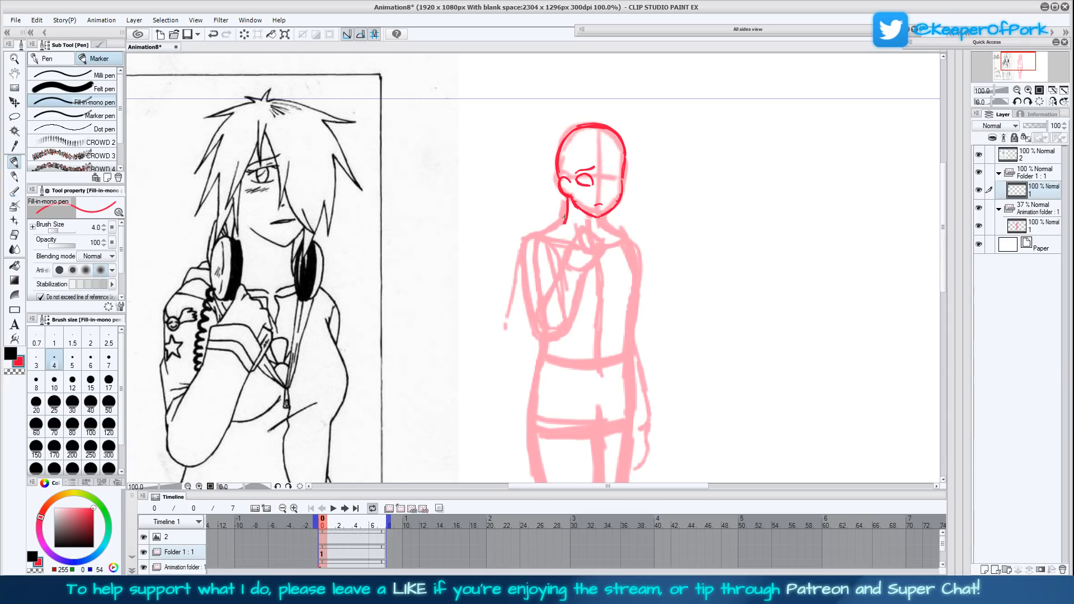
mouse_move(563, 222)
mouse_down()
mouse_move(544, 233)
mouse_move(565, 218)
mouse_up()
drag(599, 221, 618, 234)
drag(670, 309, 630, 336)
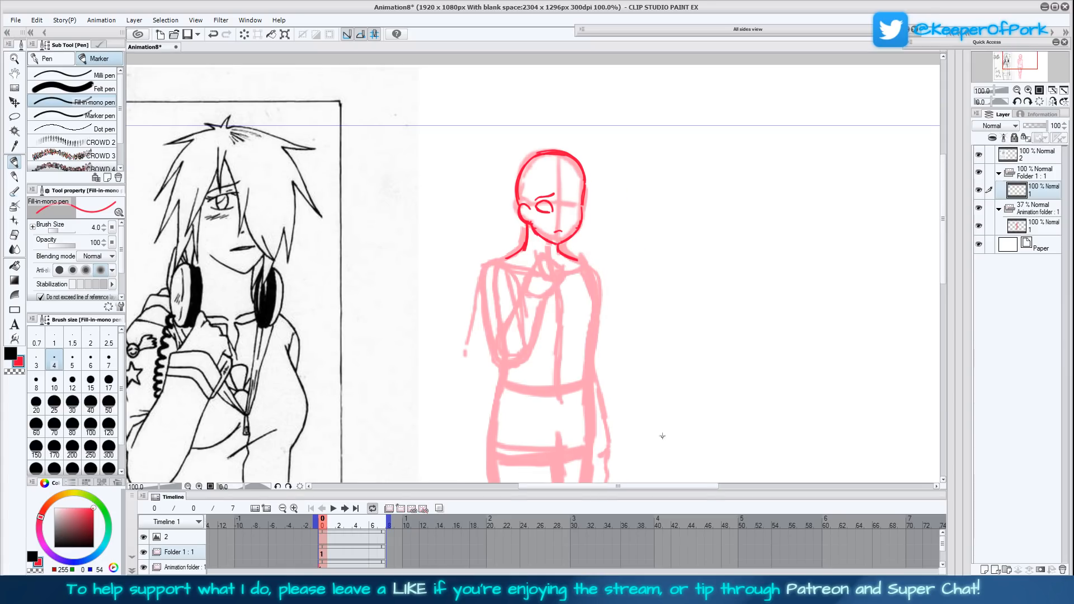
- Sketch the back and fingers of the raised hand under the chin
drag(679, 387, 694, 376)
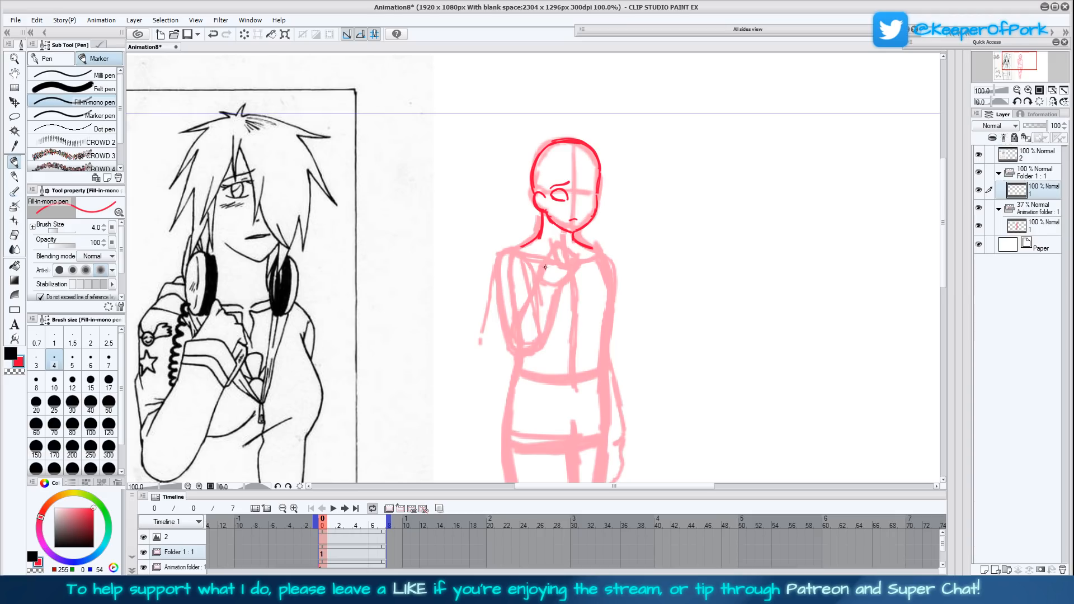
drag(542, 274, 555, 244)
drag(571, 261, 579, 268)
drag(688, 384, 704, 360)
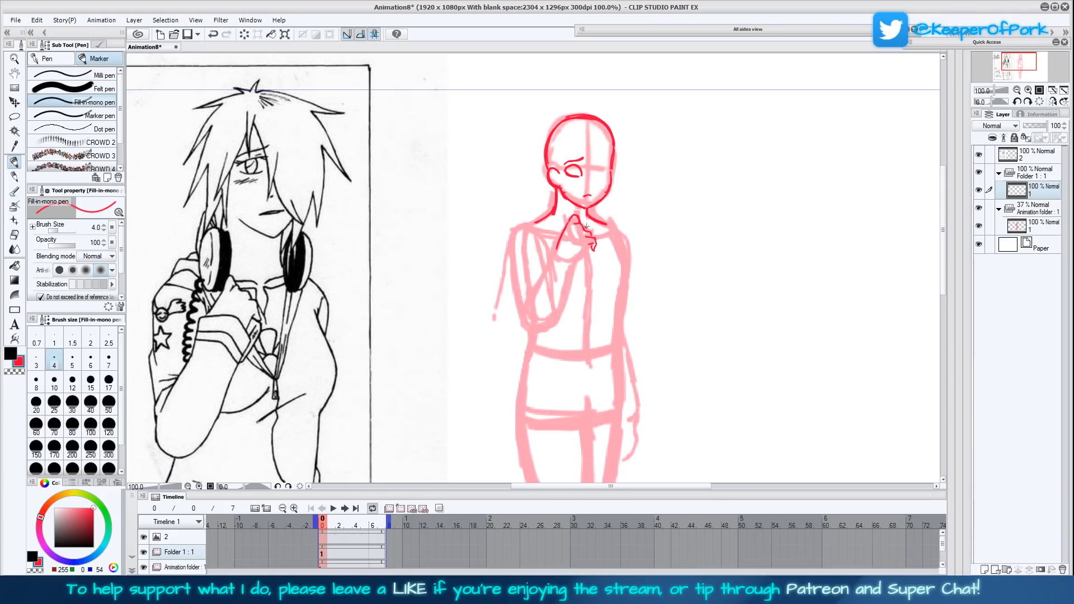
- Finish the raised hand's underside and draw the forearm down to the bent elbow
drag(587, 244, 569, 261)
drag(591, 247, 594, 251)
drag(566, 225, 573, 217)
mouse_move(568, 261)
mouse_down()
mouse_move(551, 319)
mouse_move(523, 331)
mouse_move(556, 307)
mouse_move(569, 261)
mouse_move(548, 245)
mouse_move(526, 311)
mouse_move(554, 253)
mouse_up()
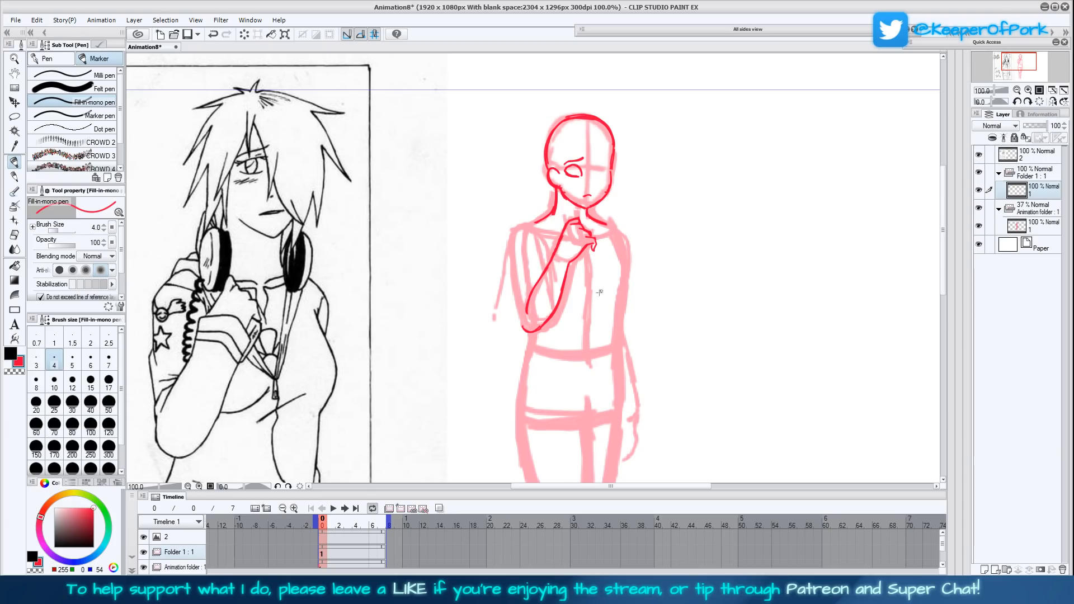
- Draw the bent arm's shoulder curve and outer upper-arm line down to the elbow
drag(535, 225, 516, 253)
mouse_move(519, 251)
mouse_down()
mouse_move(524, 319)
mouse_move(536, 327)
mouse_move(526, 320)
mouse_move(533, 288)
mouse_move(523, 282)
mouse_move(525, 314)
mouse_move(516, 270)
mouse_move(538, 226)
mouse_up()
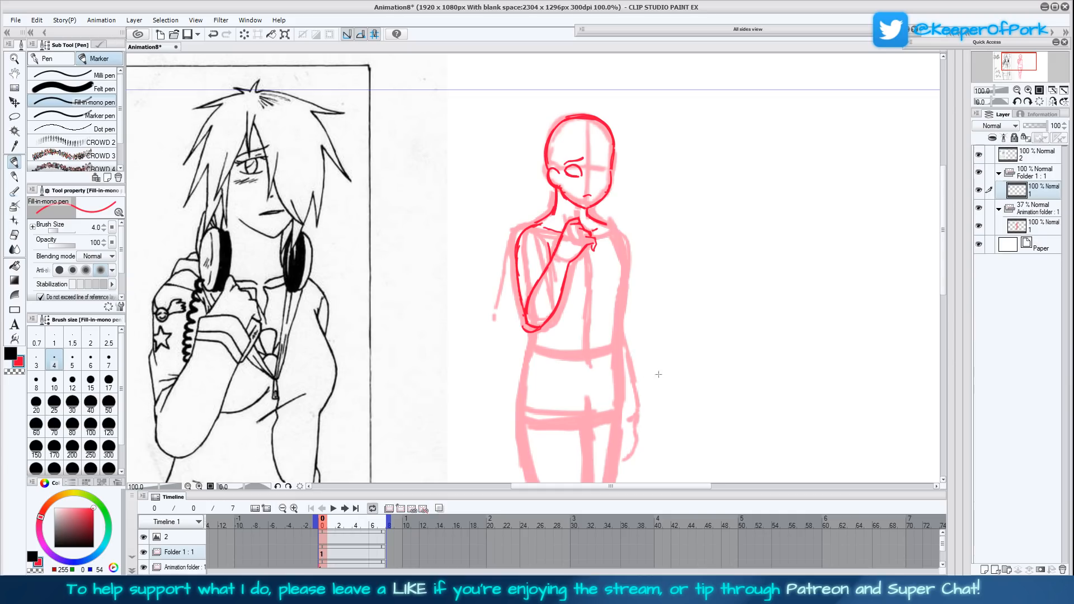
scroll(670, 334, right, 1)
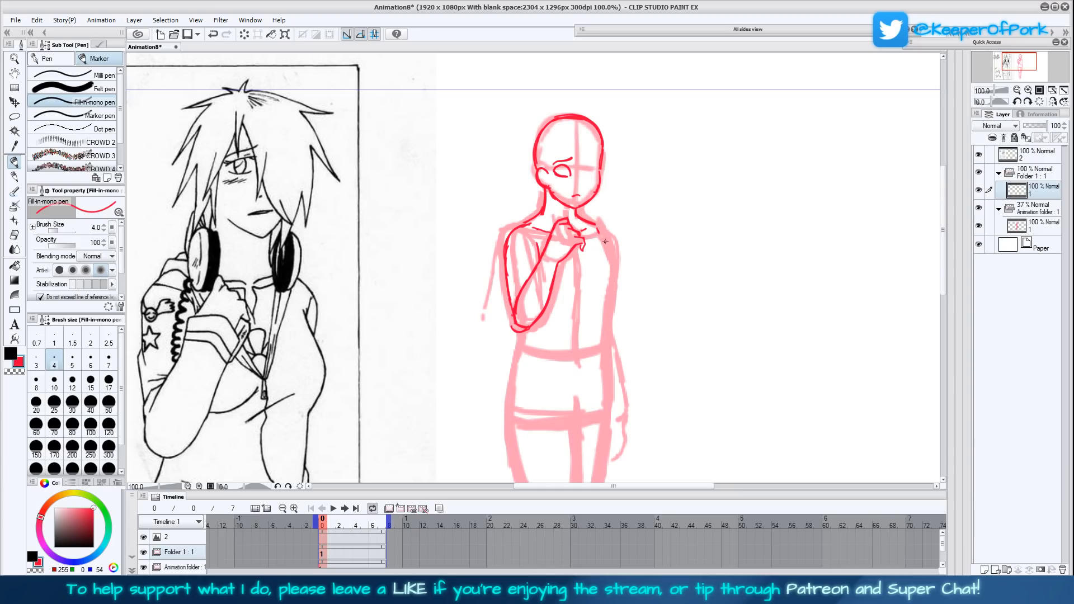
- Draw the opposite shoulder and the chest's side, and start the waist line below the bent elbow
mouse_move(600, 234)
mouse_down()
mouse_move(615, 269)
mouse_move(607, 295)
mouse_move(601, 240)
mouse_up()
drag(594, 224, 612, 253)
drag(649, 356, 652, 335)
drag(530, 315, 529, 311)
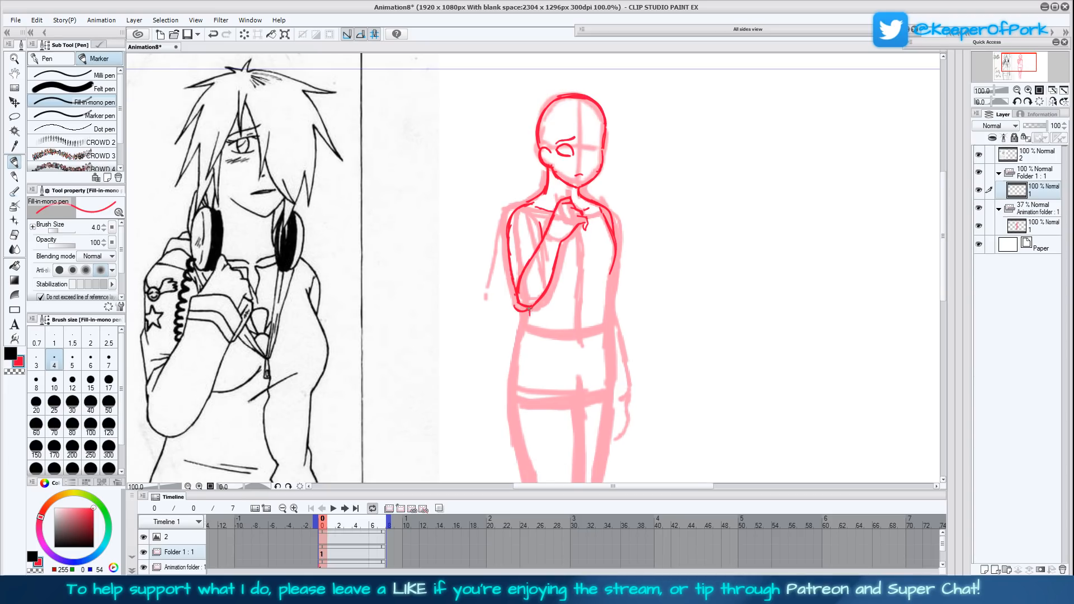
- Draw the waist, hip and outer thigh line below the bent elbow, and strengthen the upper-arm outline
drag(633, 352, 593, 266)
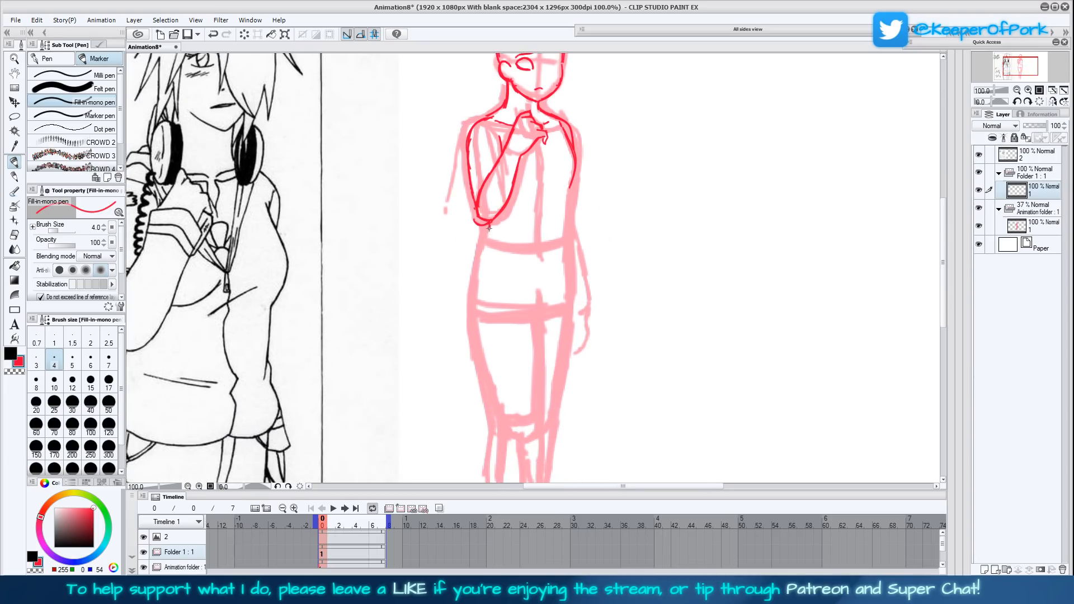
mouse_move(488, 228)
mouse_down()
mouse_move(478, 314)
mouse_move(502, 410)
mouse_up()
drag(485, 235, 489, 221)
drag(623, 322, 611, 333)
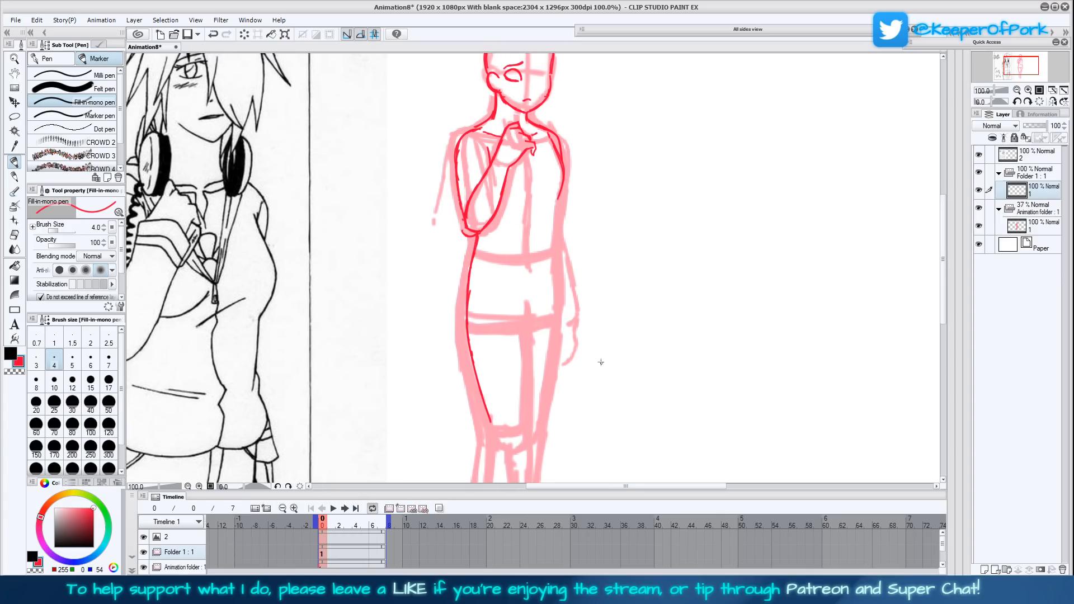
mouse_move(461, 215)
mouse_down()
mouse_move(456, 135)
mouse_move(470, 130)
mouse_up()
- Draw the crotch mark and inner thigh line, plus the opposite body contour from the chest down to the knee
drag(609, 340, 593, 268)
mouse_move(509, 242)
mouse_down()
mouse_move(503, 366)
mouse_move(510, 241)
mouse_up()
mouse_move(591, 269)
mouse_down()
mouse_move(617, 369)
mouse_move(602, 352)
mouse_up()
drag(534, 317, 540, 305)
drag(625, 376, 613, 344)
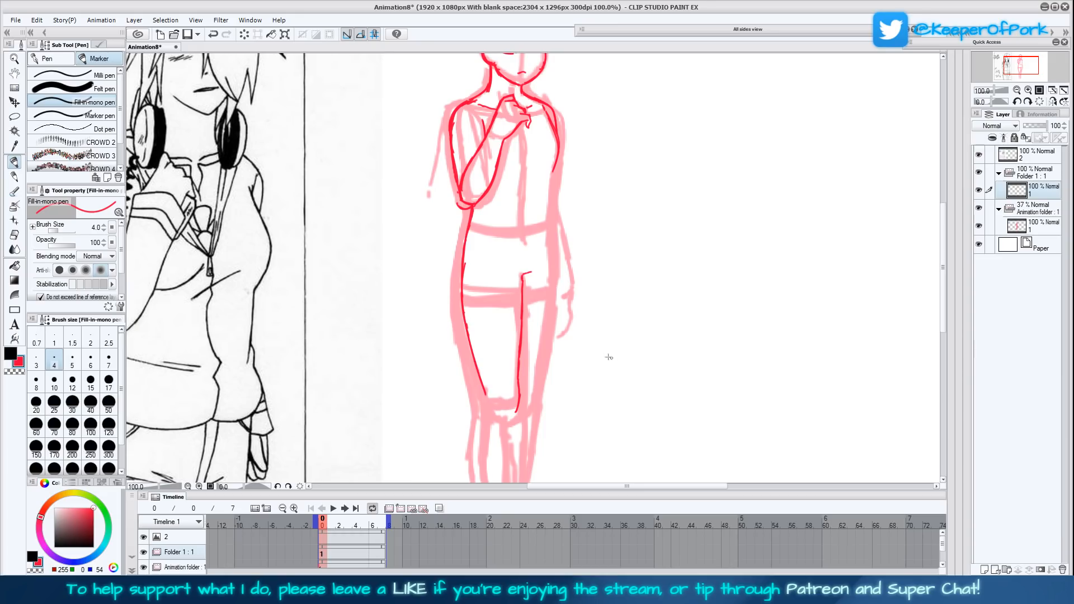
mouse_move(552, 174)
mouse_down()
mouse_move(551, 206)
mouse_move(551, 186)
mouse_move(553, 263)
mouse_move(532, 402)
mouse_move(538, 352)
mouse_up()
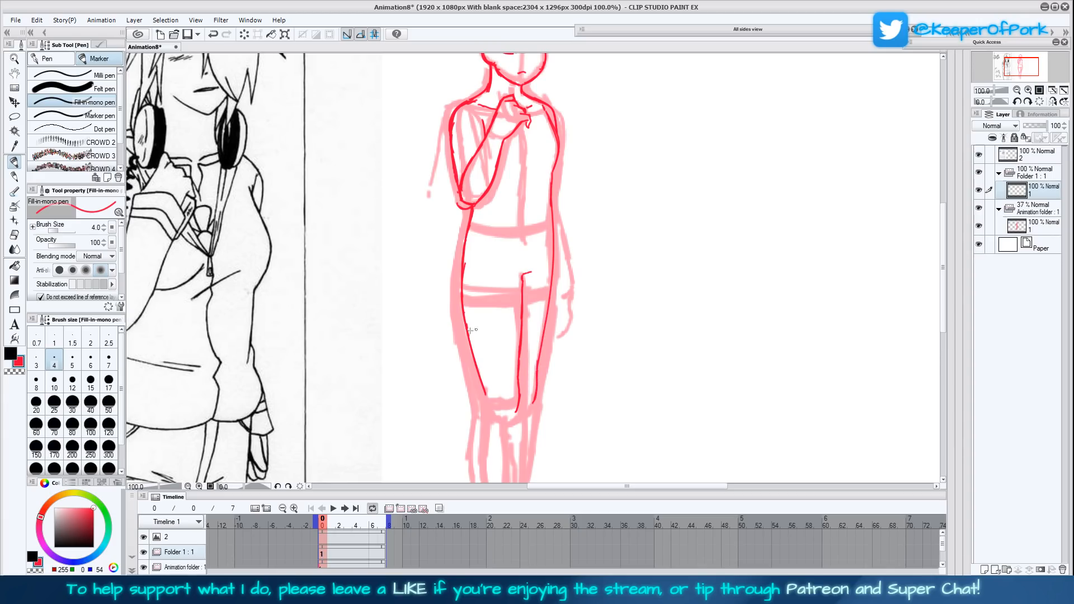
- Lasso the lower ends of the thigh lines, shift them slightly upward, apply the transform and return to the pen
click(14, 116)
mouse_move(555, 364)
mouse_down()
mouse_move(445, 398)
mouse_move(573, 357)
mouse_move(547, 376)
mouse_up()
click(555, 460)
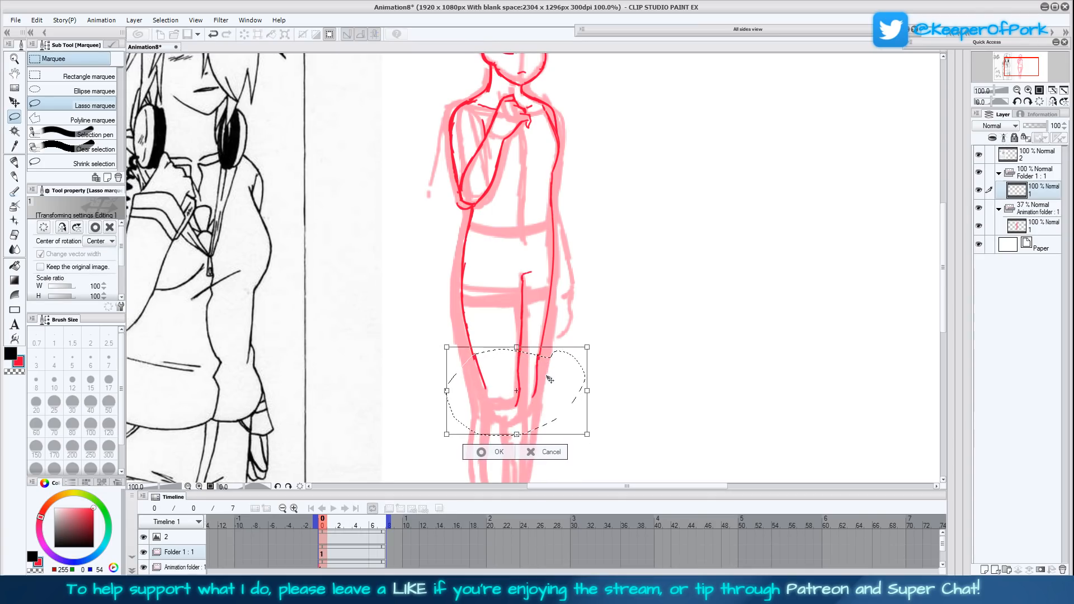
click(480, 452)
click(477, 452)
click(15, 162)
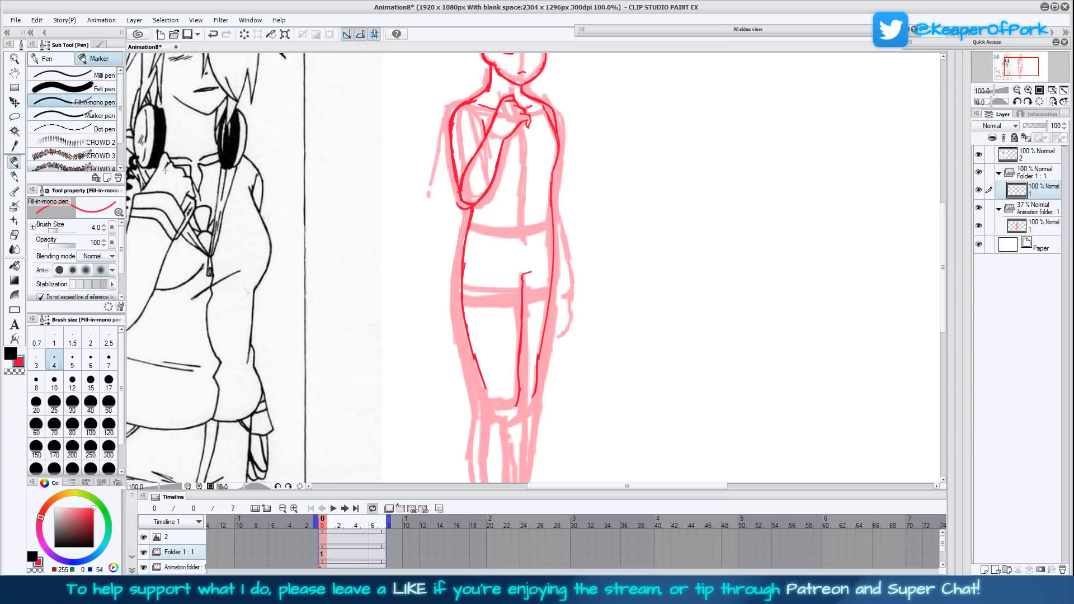
- Go over the raised forearm's outline again and review the figure from head to legs
drag(607, 276, 585, 300)
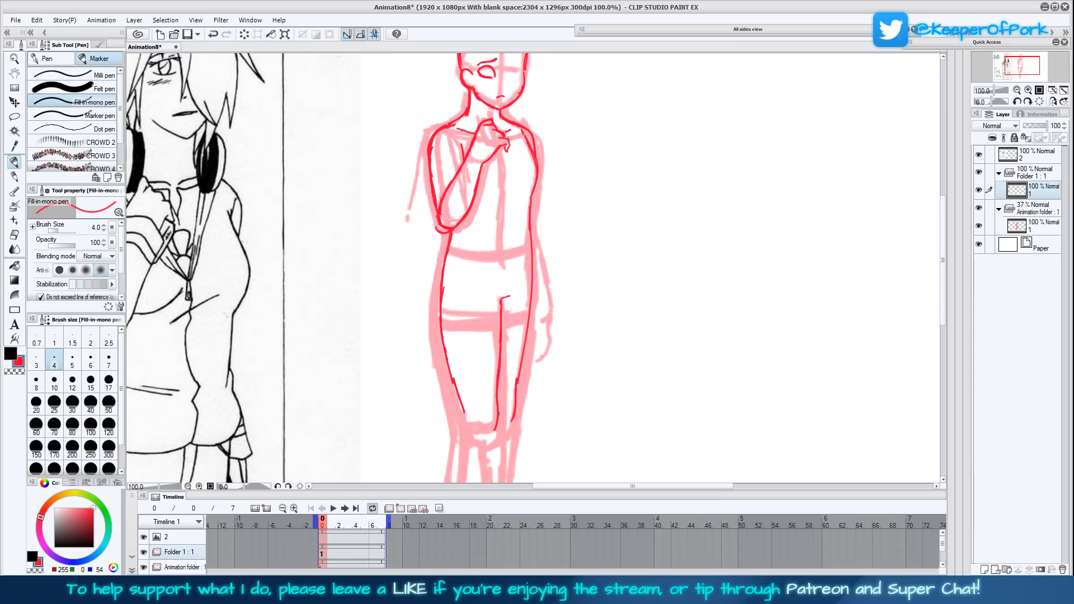
drag(458, 222, 485, 160)
drag(594, 257, 568, 318)
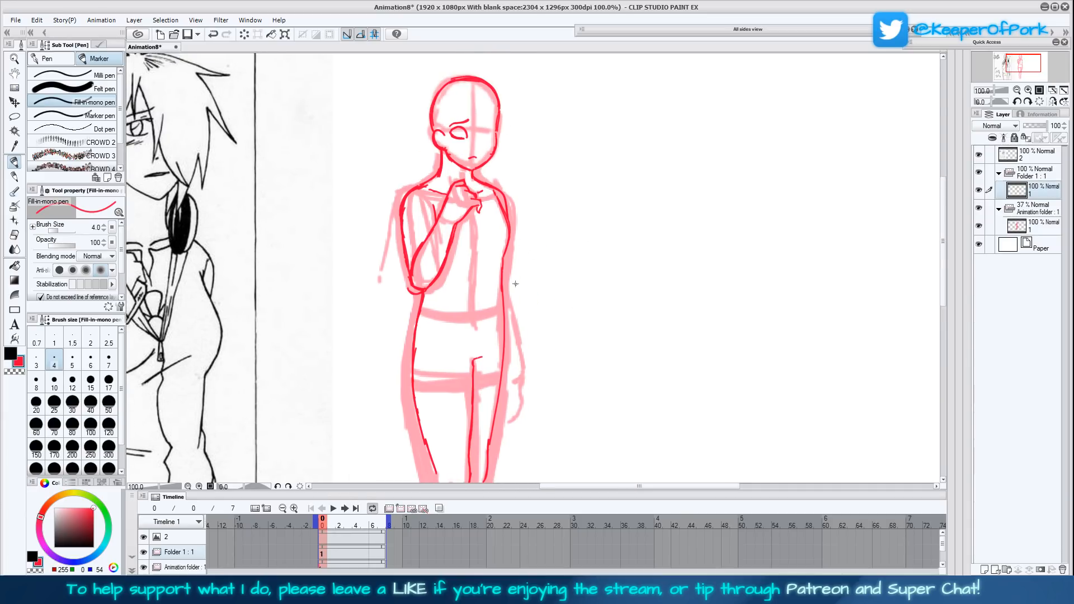
drag(526, 330, 618, 215)
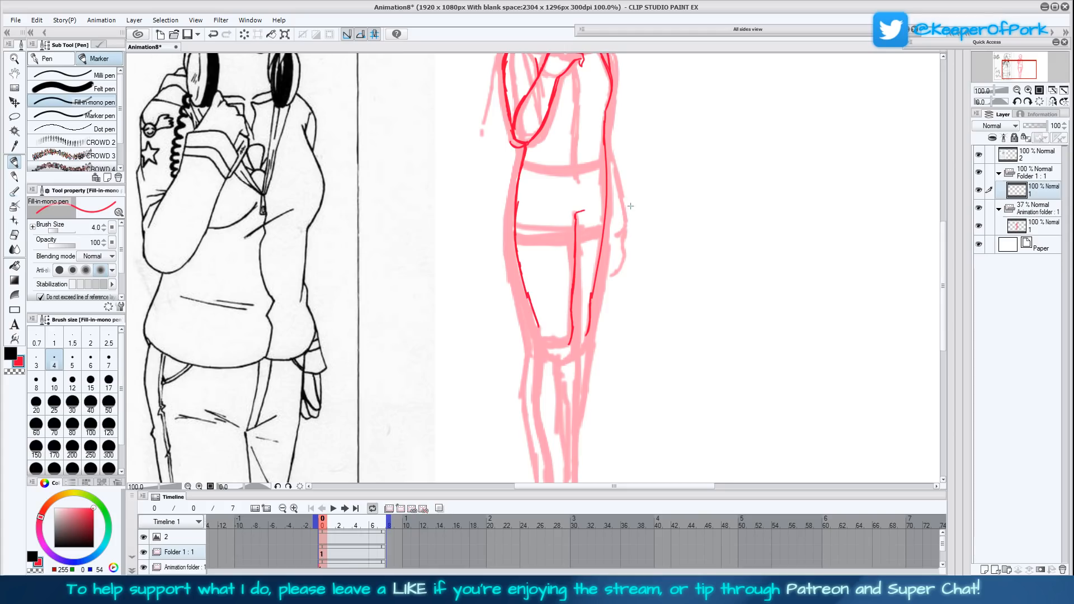
drag(630, 207, 585, 287)
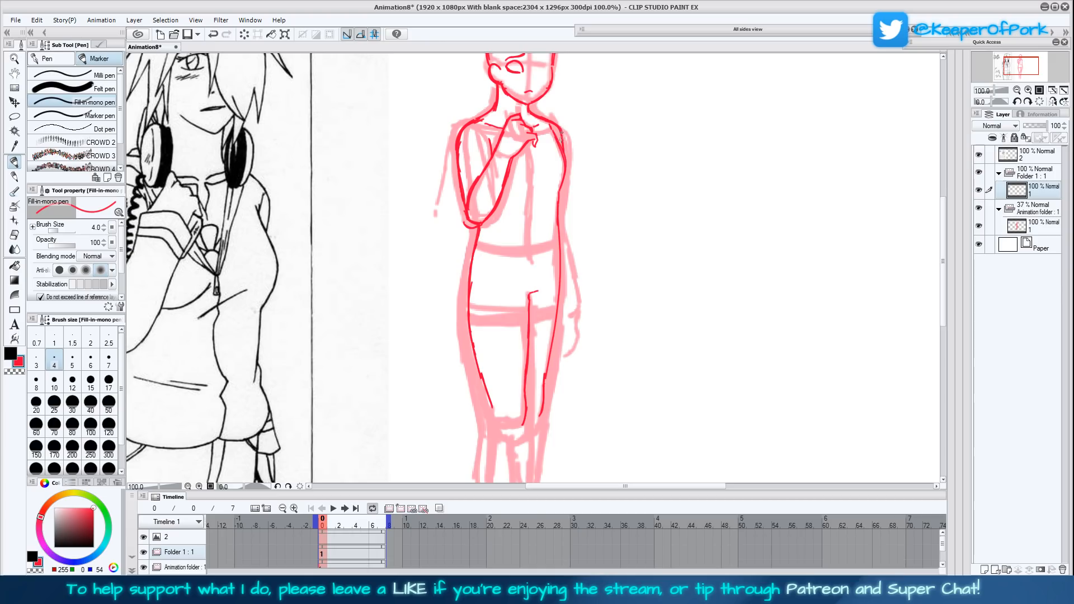
- Rework the chest's side contour with broken strokes and start the hanging arm's outer line beside the waist
mouse_move(558, 163)
mouse_down()
mouse_move(554, 225)
mouse_move(557, 161)
mouse_move(555, 179)
mouse_up()
drag(558, 239, 568, 280)
drag(616, 330, 622, 280)
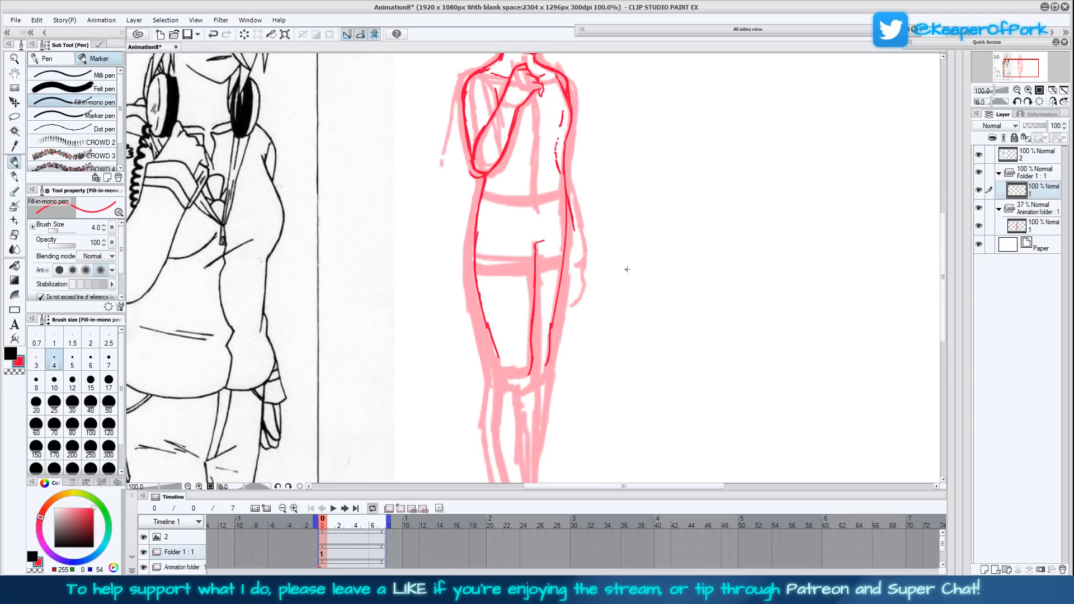
- Complete the hanging forearm down to the wrist beside the hip
drag(570, 233, 571, 260)
mouse_move(576, 250)
mouse_down()
mouse_move(571, 265)
mouse_move(572, 226)
mouse_up()
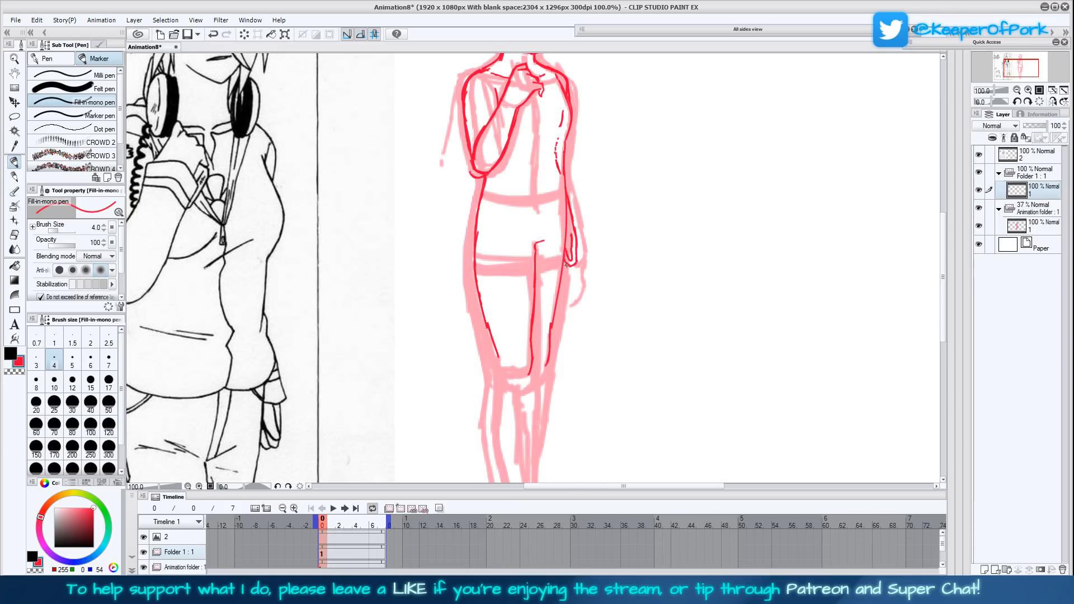
drag(561, 263, 569, 267)
- Mirror the canvas view to check the figure's proportions, and restore the normal orientation
scroll(648, 235, up, 2)
click(1052, 102)
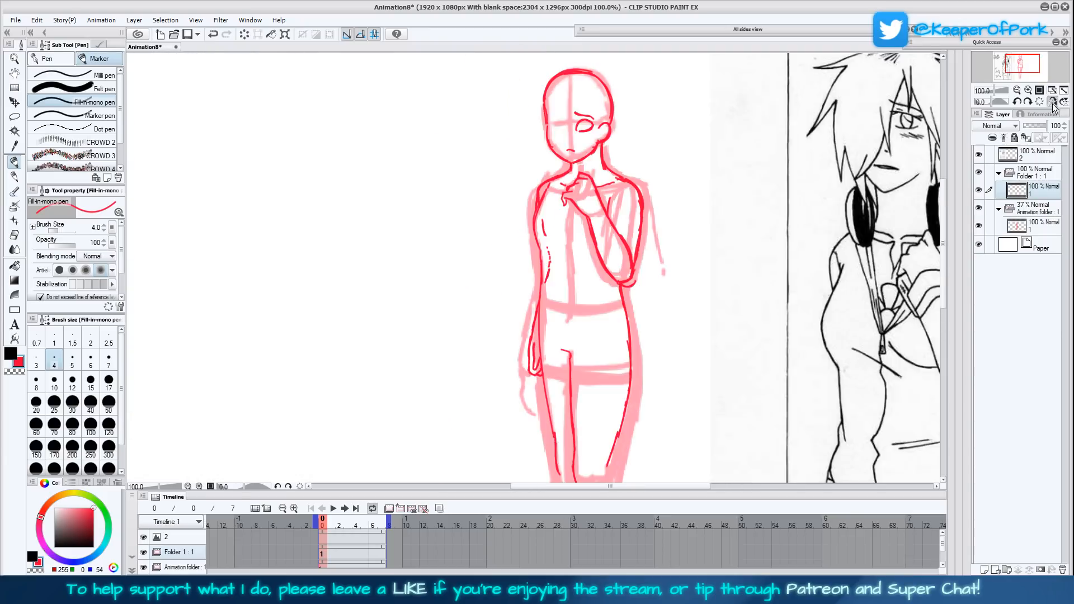
click(1053, 104)
- Lasso the hanging forearm, nudge it slightly outward, apply the transform and clear the selection
click(14, 117)
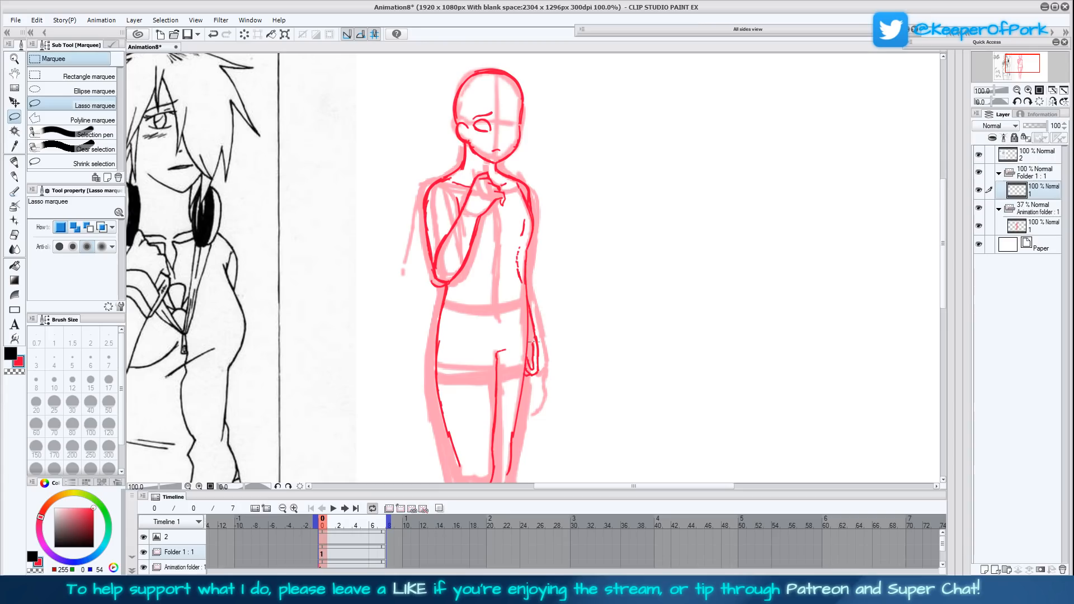
mouse_move(525, 370)
mouse_down()
mouse_move(529, 313)
mouse_move(552, 308)
mouse_move(551, 378)
mouse_up()
click(576, 402)
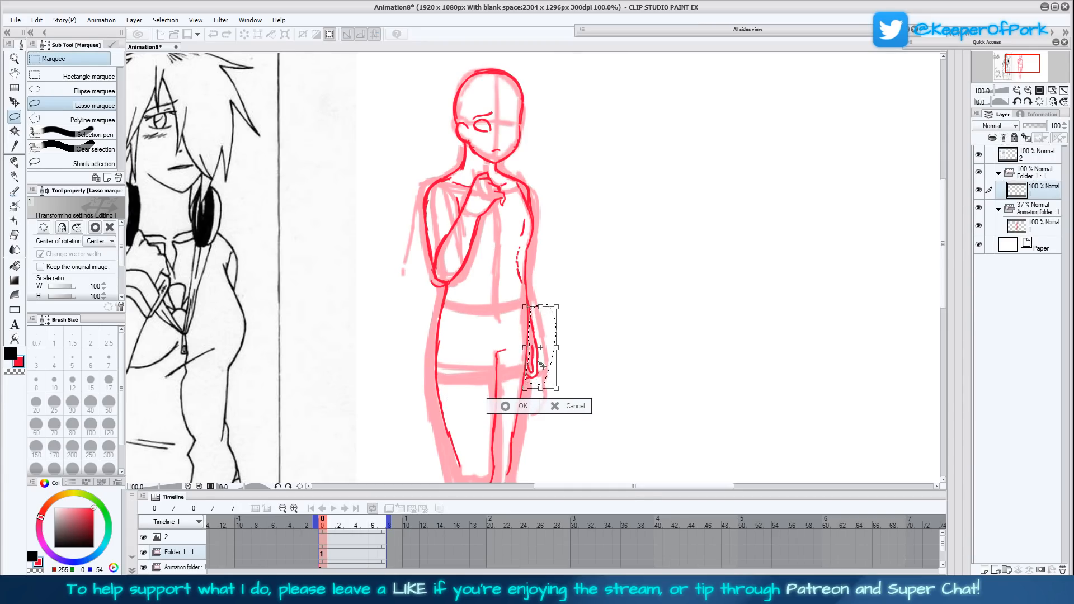
click(501, 406)
click(450, 402)
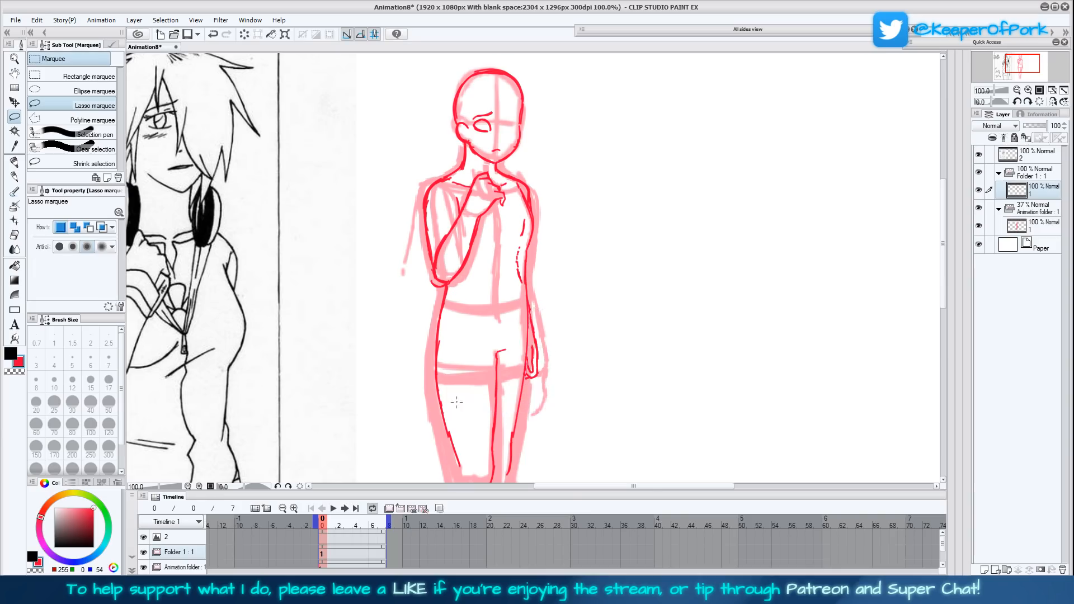
- Lasso the hanging forearm again, place the rotation centre near the waist and swing the arm slightly away from the hip
click(15, 161)
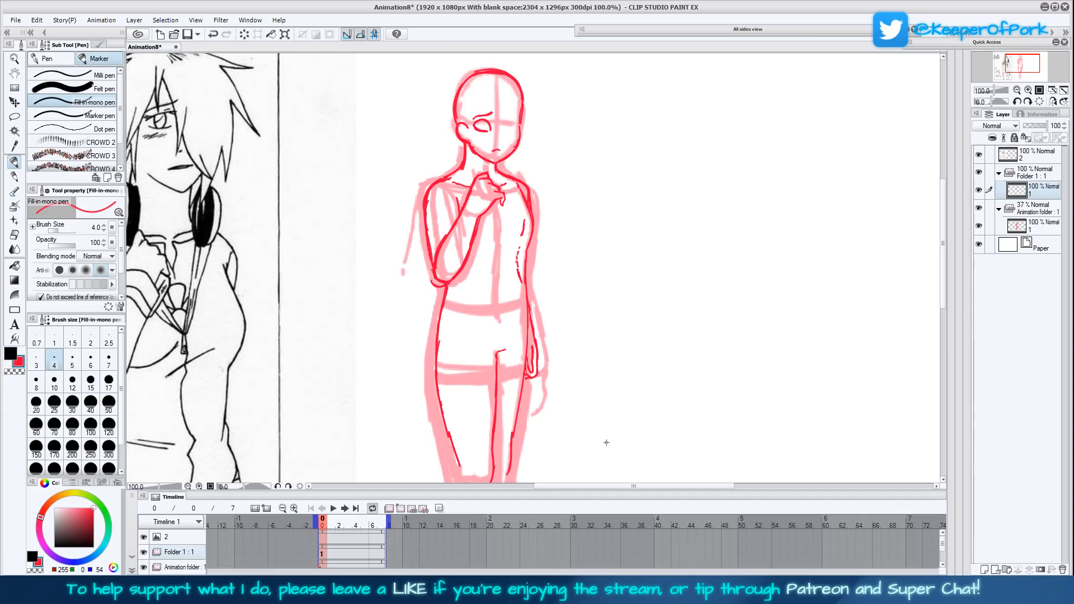
click(14, 117)
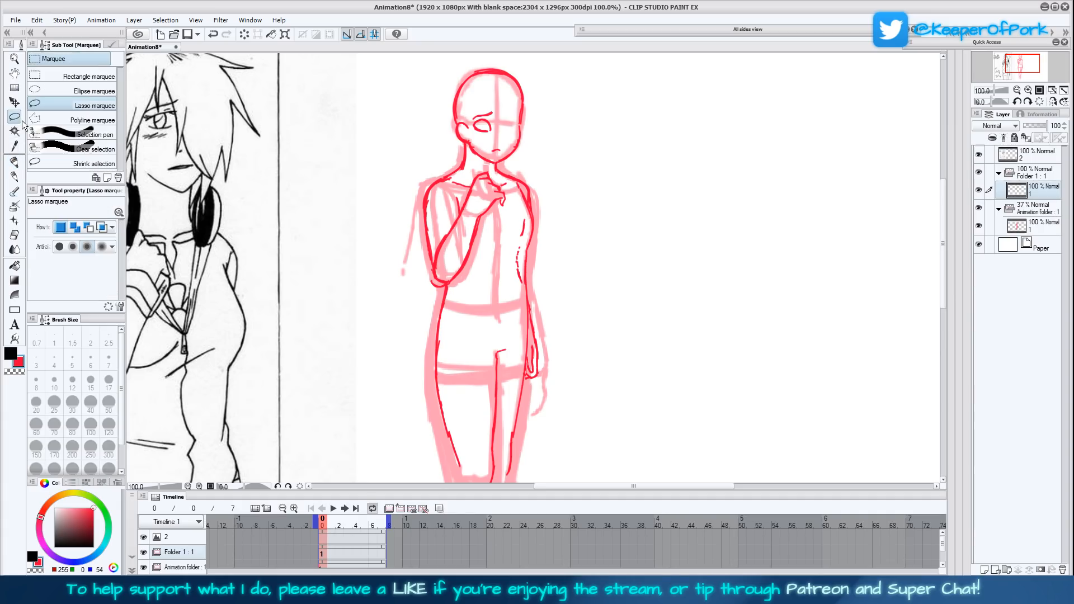
mouse_move(527, 384)
mouse_down()
mouse_move(528, 326)
mouse_move(546, 291)
mouse_move(550, 398)
mouse_up()
click(582, 412)
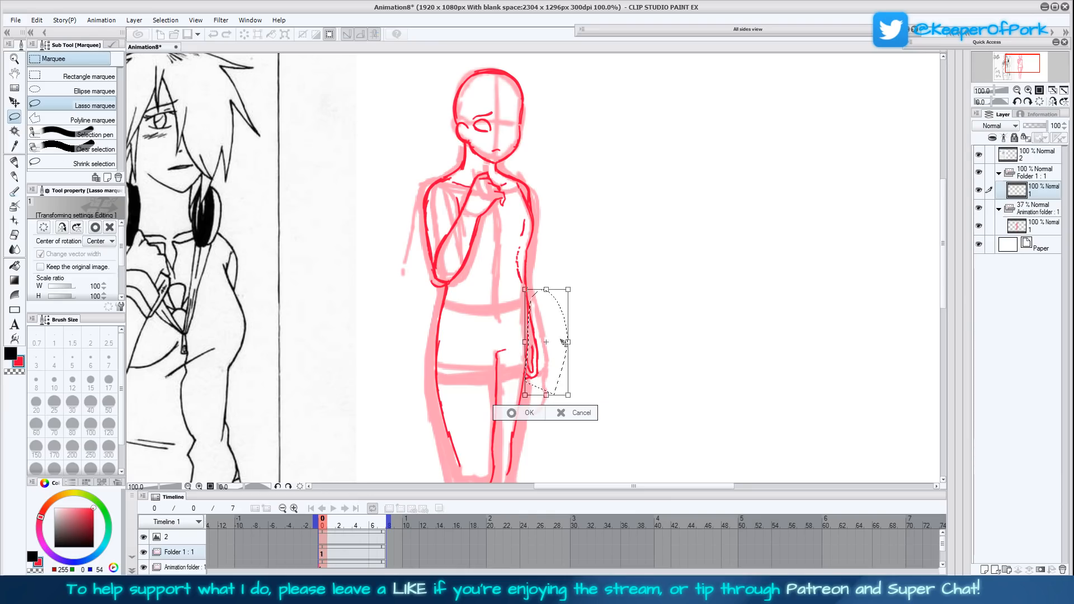
drag(543, 338, 512, 277)
drag(608, 358, 551, 345)
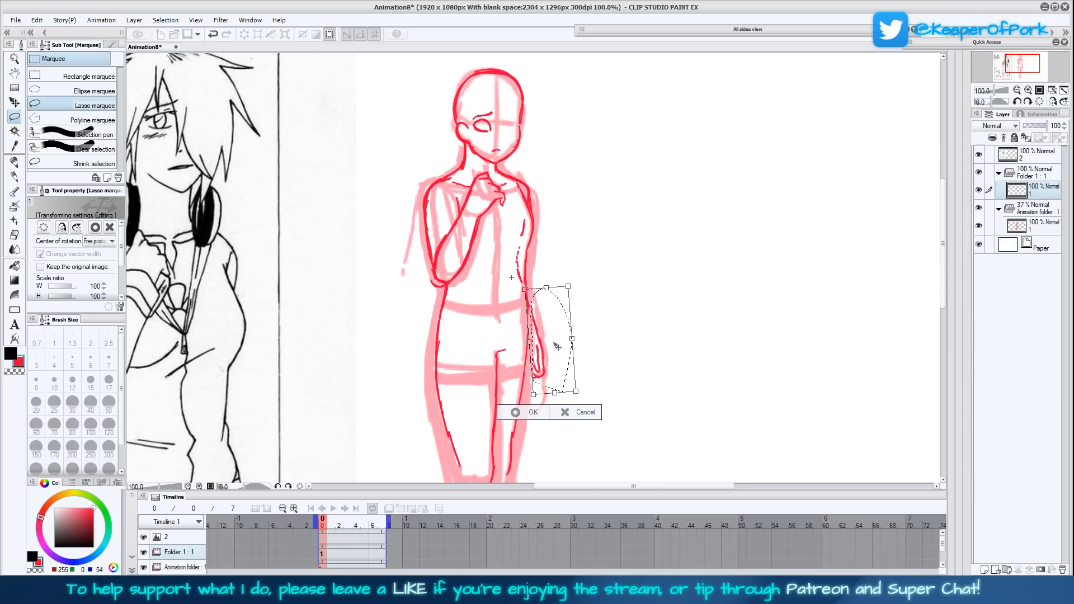
click(515, 413)
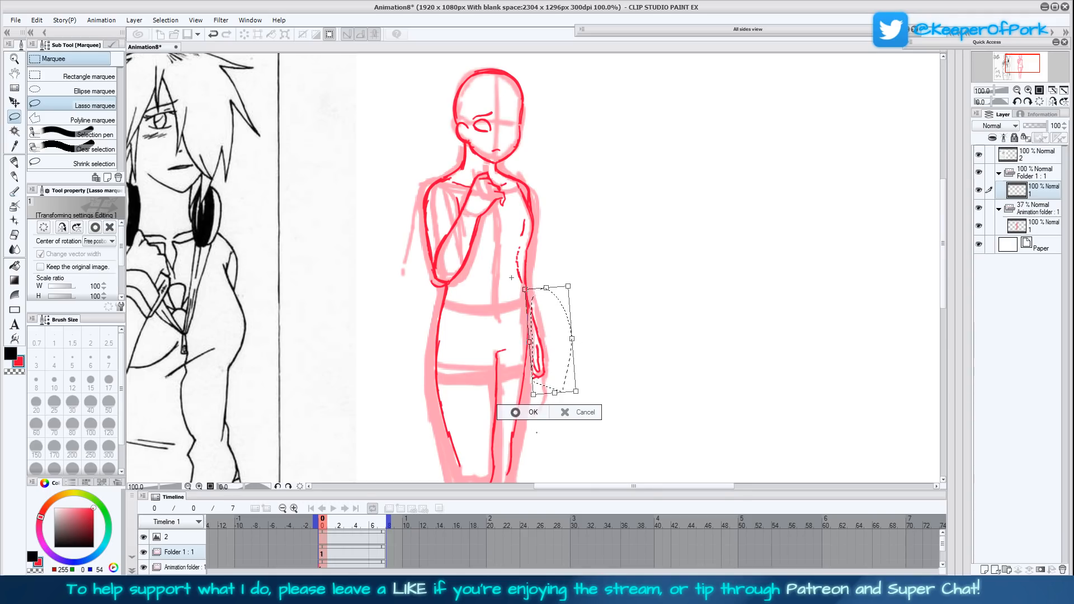
- Draw the hanging hand with its fingers beside the thigh using the Fill-in mono pen
click(15, 161)
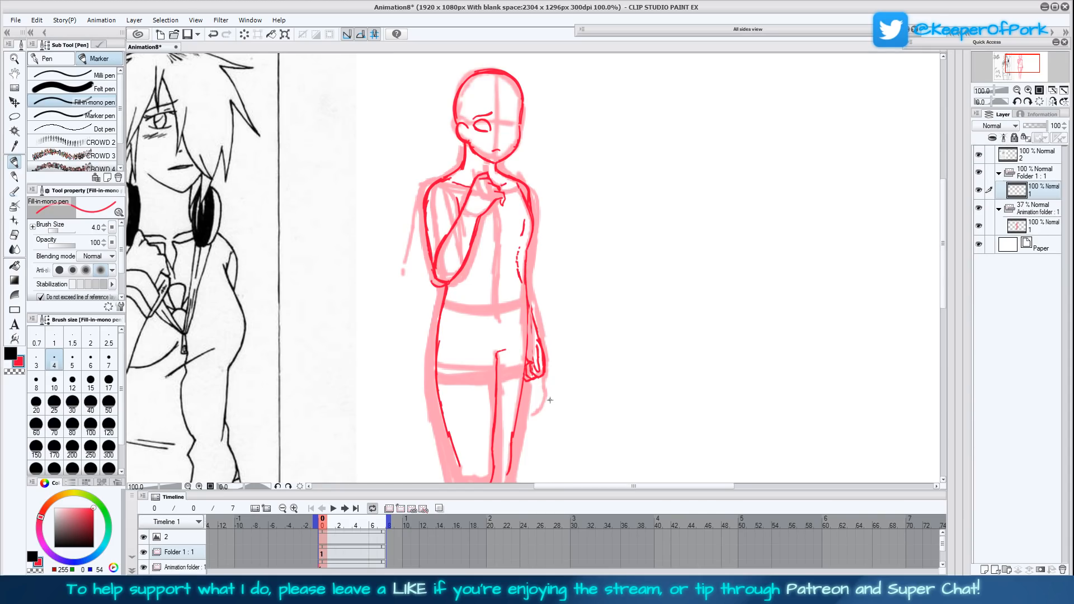
mouse_move(542, 360)
mouse_down()
mouse_move(536, 335)
mouse_move(548, 370)
mouse_move(534, 288)
mouse_up()
scroll(609, 389, down, 1)
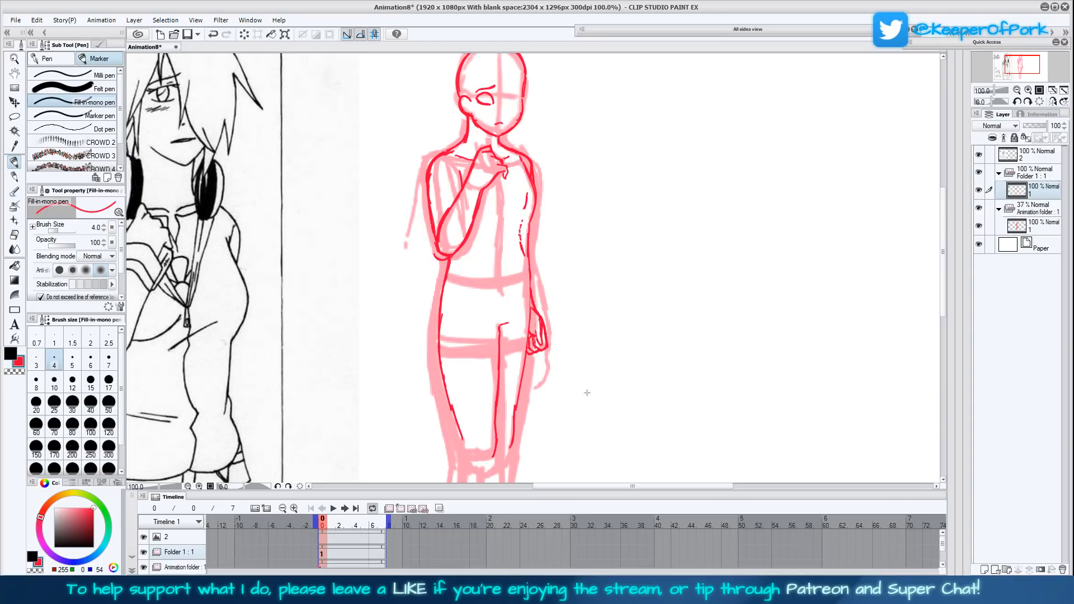
- Lasso the hanging forearm and hand, shift them slightly up and inward, clear the selection, and erase the stray line inside the upper arm
scroll(587, 393, down, 3)
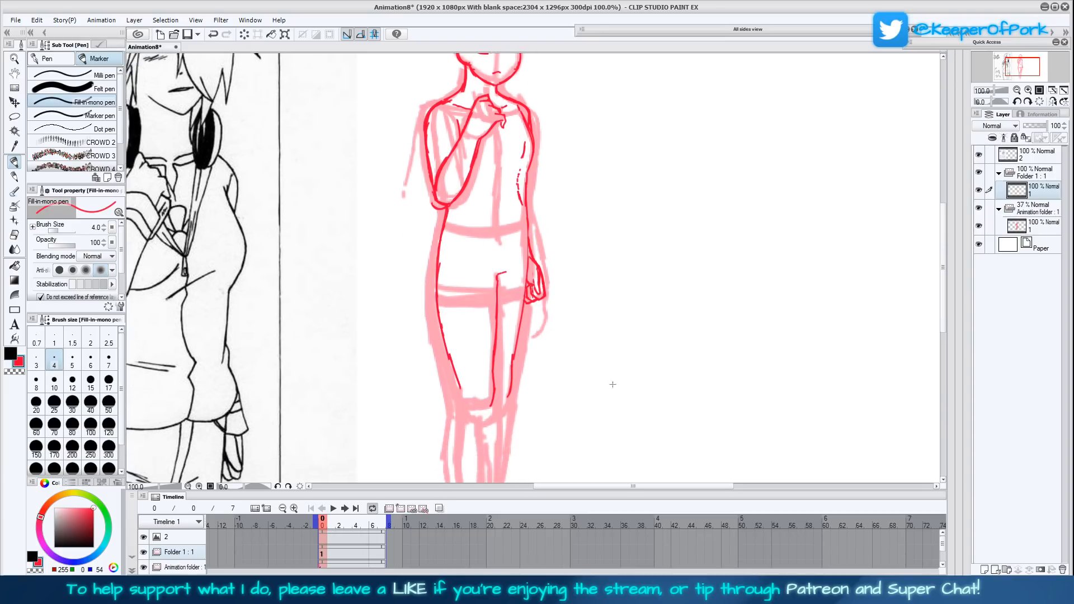
scroll(612, 384, up, 3)
scroll(610, 383, up, 1)
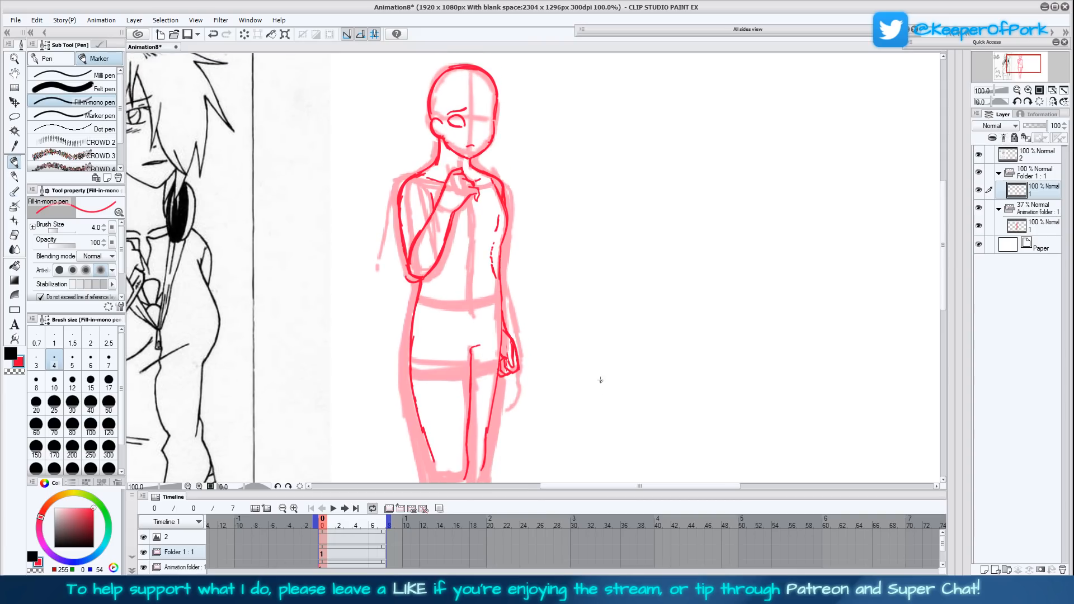
key(m)
drag(502, 382, 501, 349)
mouse_move(502, 306)
mouse_down()
mouse_move(528, 350)
mouse_move(506, 388)
mouse_up()
click(547, 407)
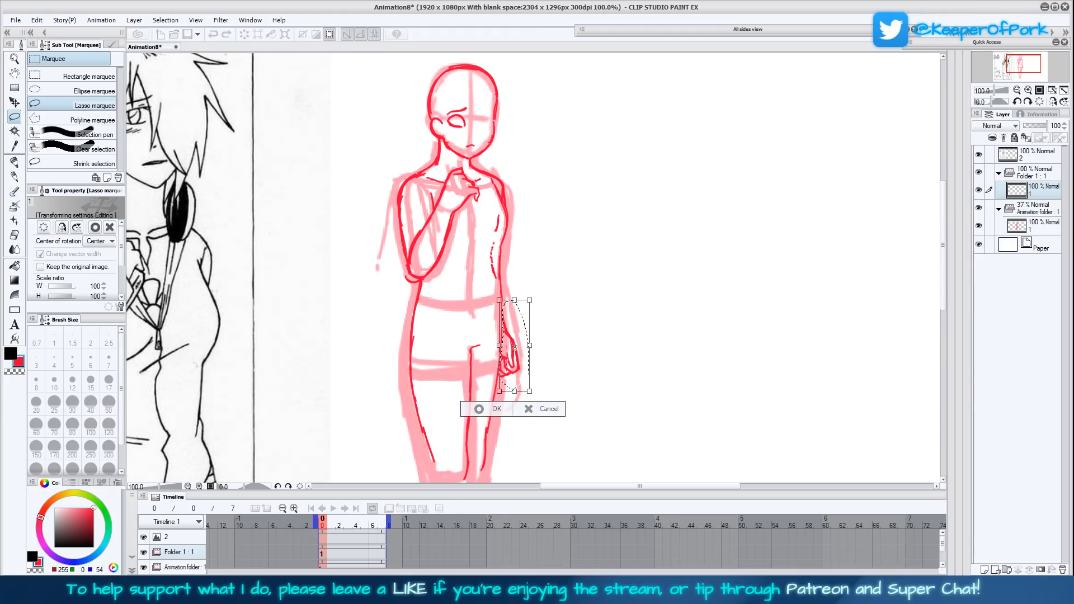
drag(514, 347, 513, 347)
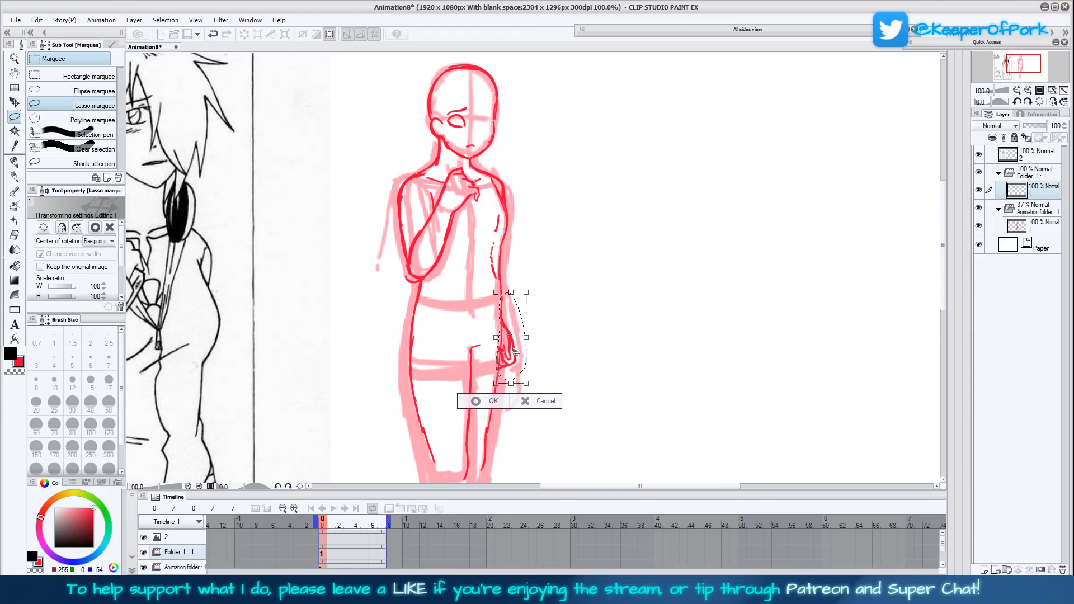
click(488, 402)
click(434, 398)
click(15, 161)
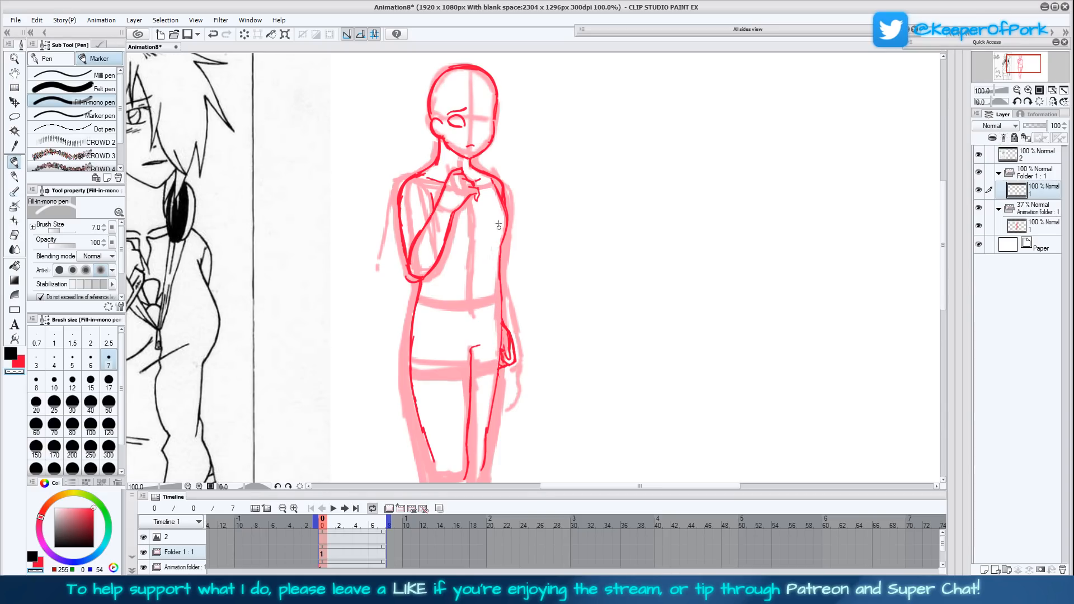
- Lasso the whole hanging arm from shoulder to hand, nudge it slightly toward the body, and apply the transform
click(14, 116)
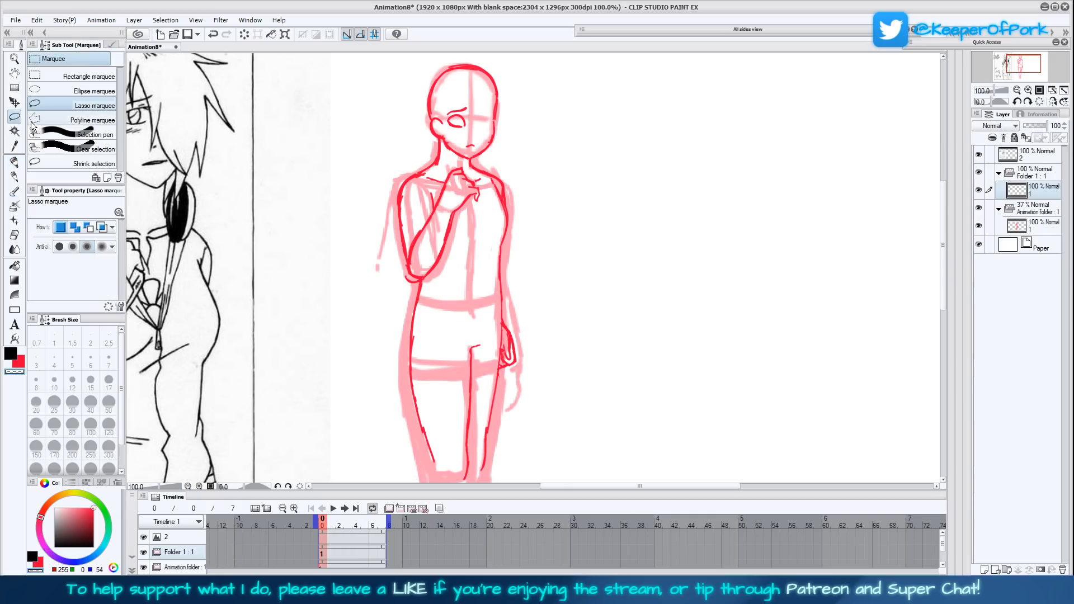
mouse_move(499, 371)
mouse_down()
mouse_move(487, 343)
mouse_move(487, 166)
mouse_move(535, 330)
mouse_move(529, 392)
mouse_up()
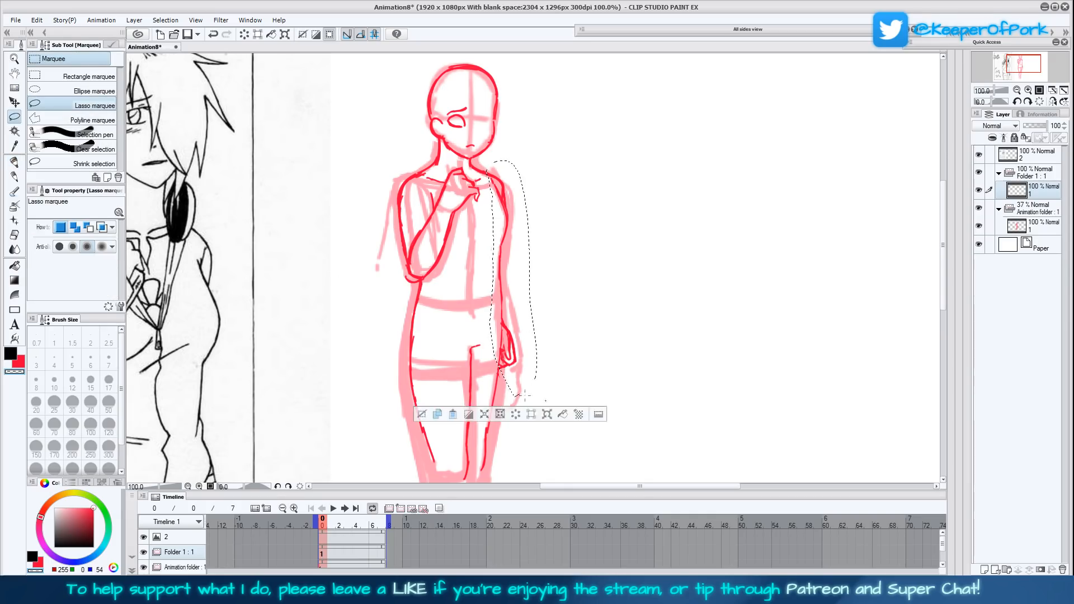
click(552, 415)
drag(498, 343, 498, 358)
drag(578, 337, 577, 340)
drag(511, 340, 511, 339)
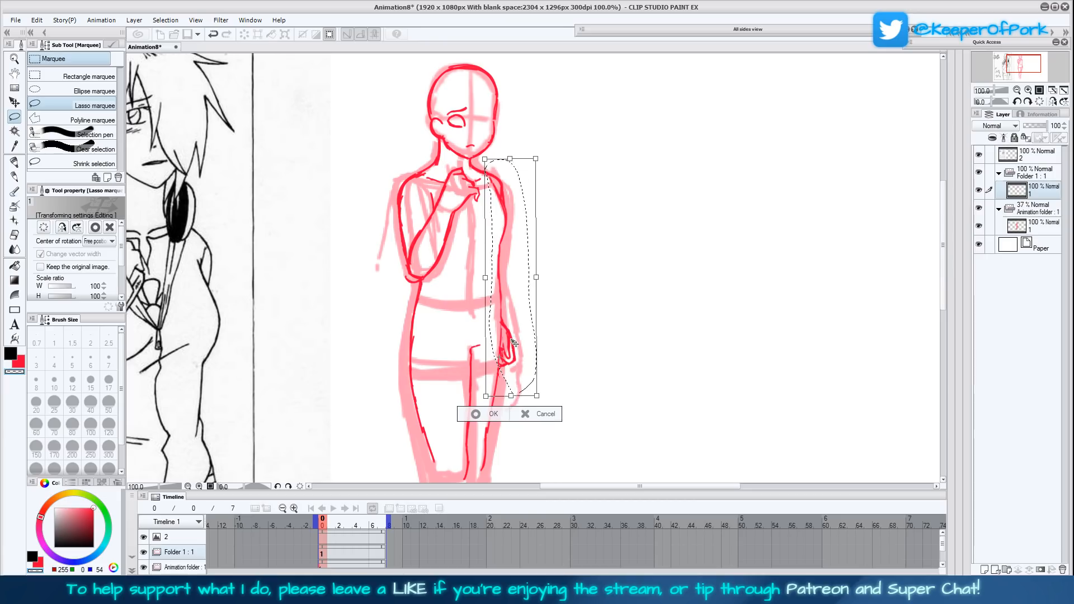
click(476, 413)
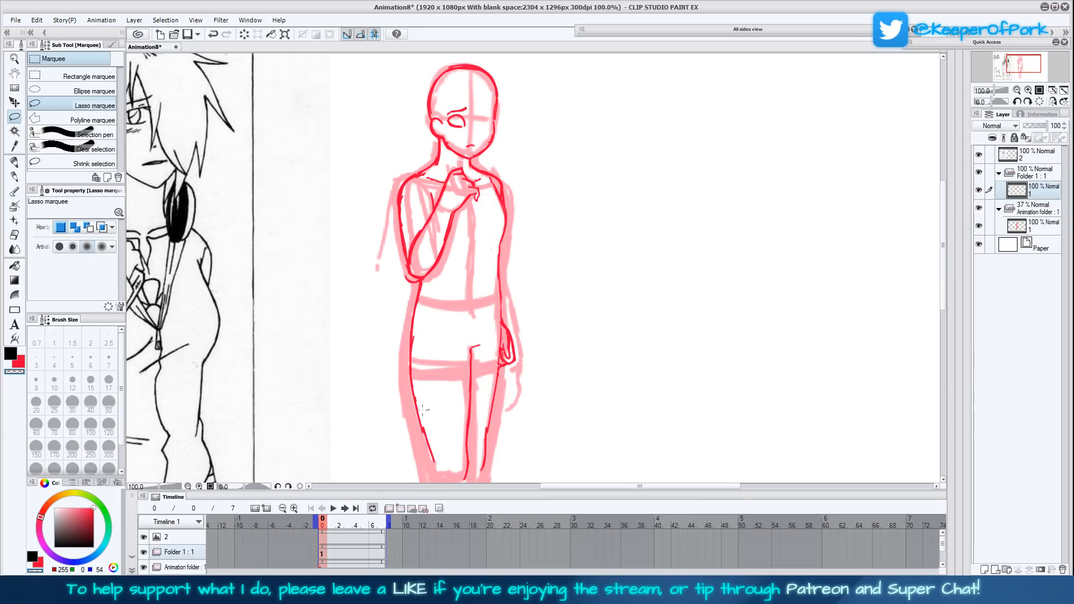
- Redraw the outer thigh line beside the hanging hand with the Fill-in mono pen at brush size 4
key(p)
drag(577, 419, 566, 404)
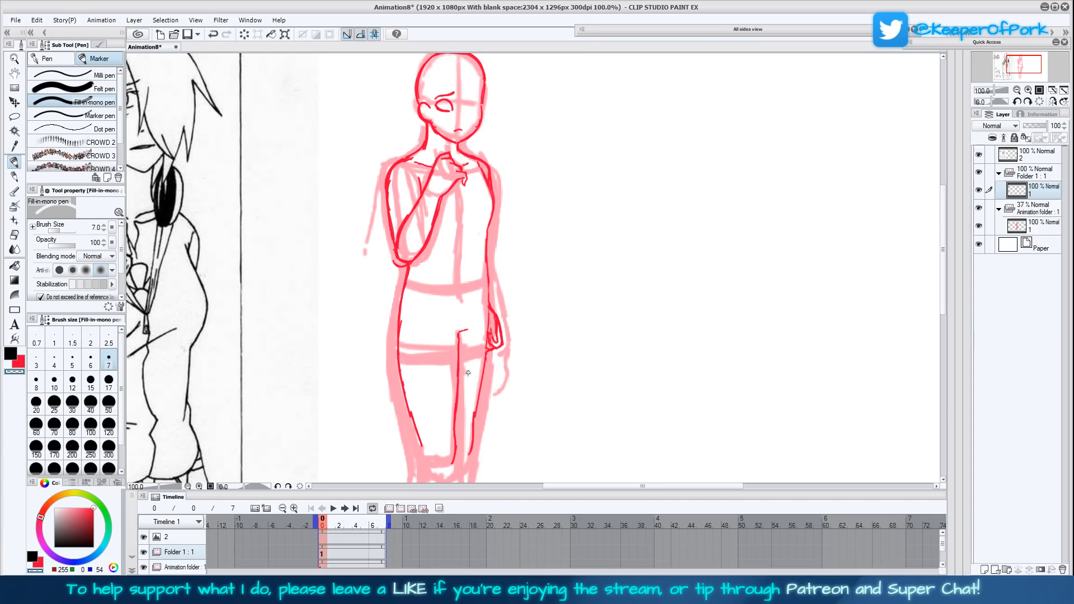
click(55, 359)
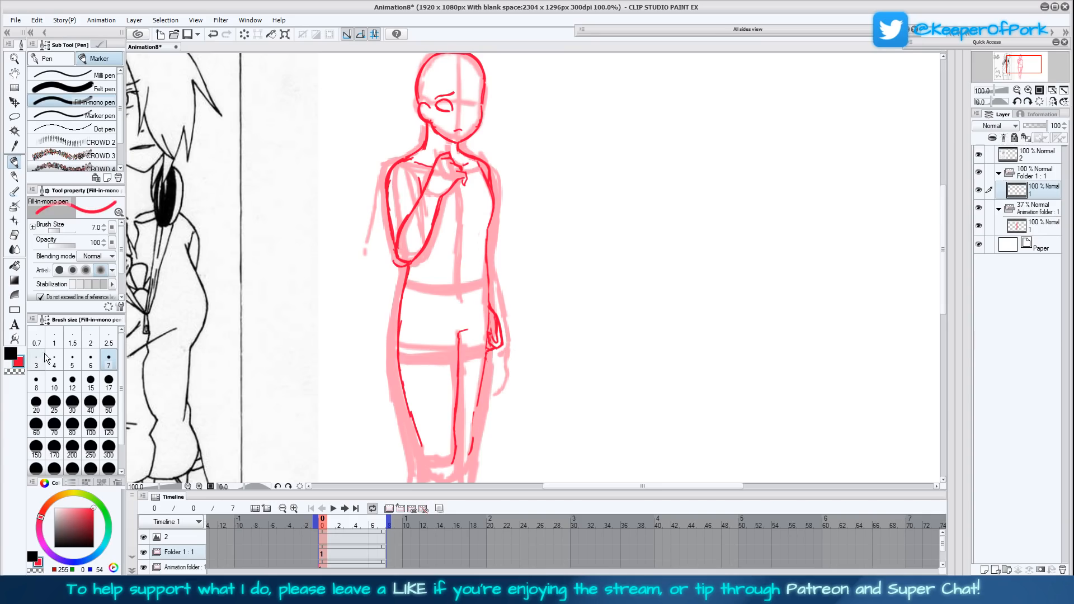
drag(472, 446, 484, 368)
mouse_move(478, 404)
mouse_down()
mouse_move(491, 302)
mouse_move(480, 168)
mouse_up()
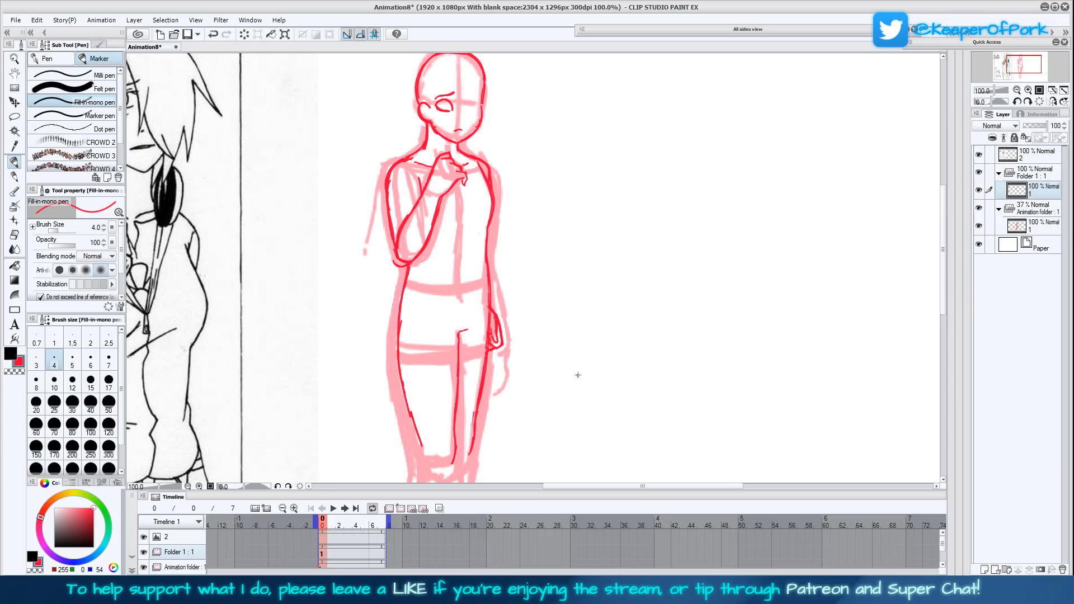
- Draw a straight, nearly horizontal line across both thighs, extending past the figure on each side
drag(575, 382, 549, 331)
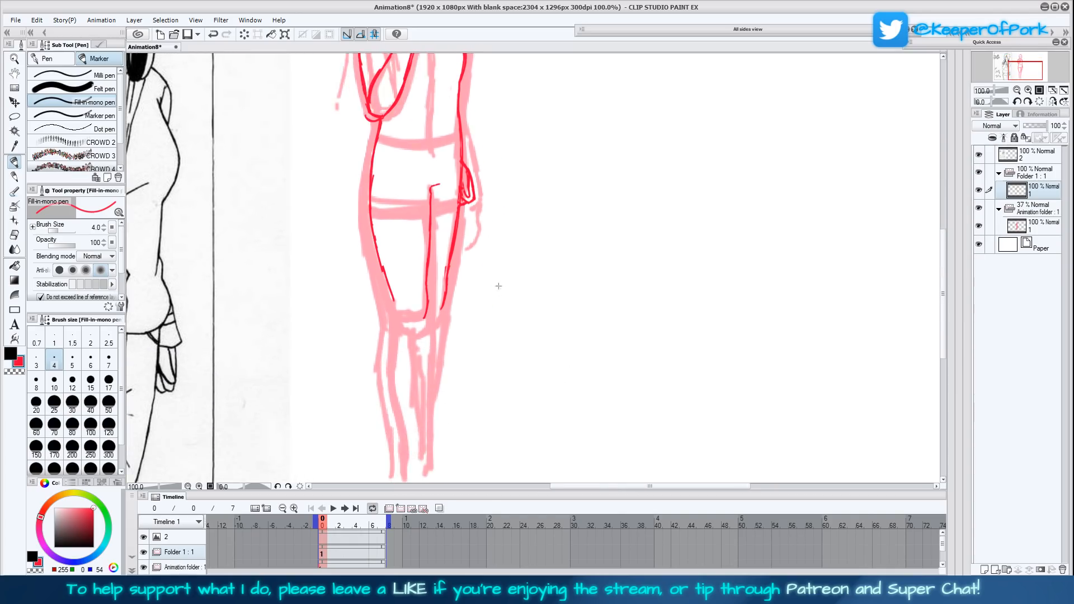
drag(476, 286, 468, 386)
drag(505, 335, 527, 323)
drag(537, 378, 559, 345)
drag(521, 404, 618, 379)
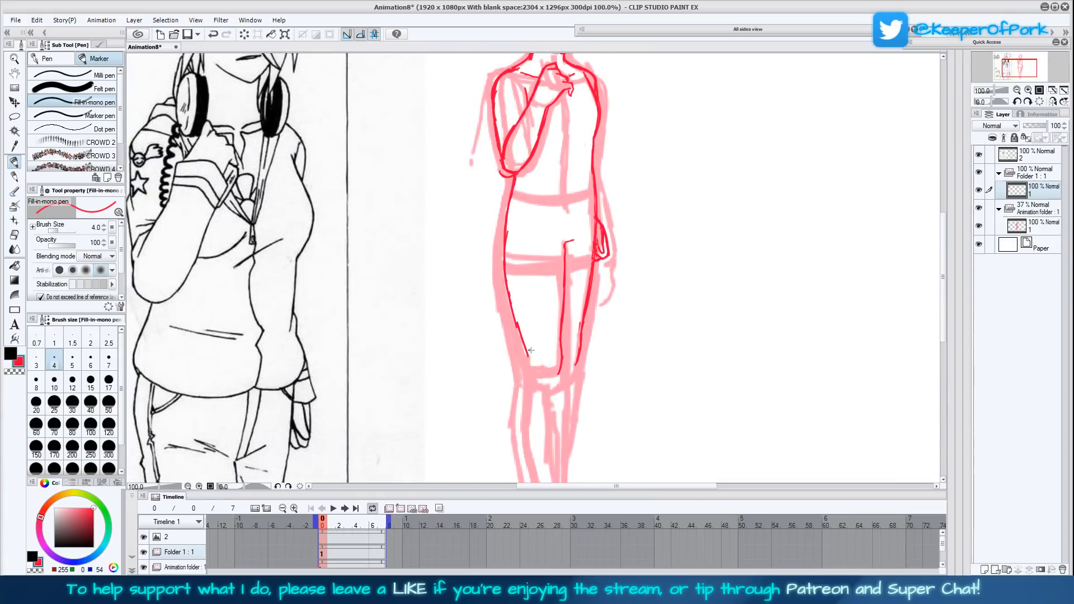
drag(482, 324, 639, 312)
drag(701, 291, 623, 394)
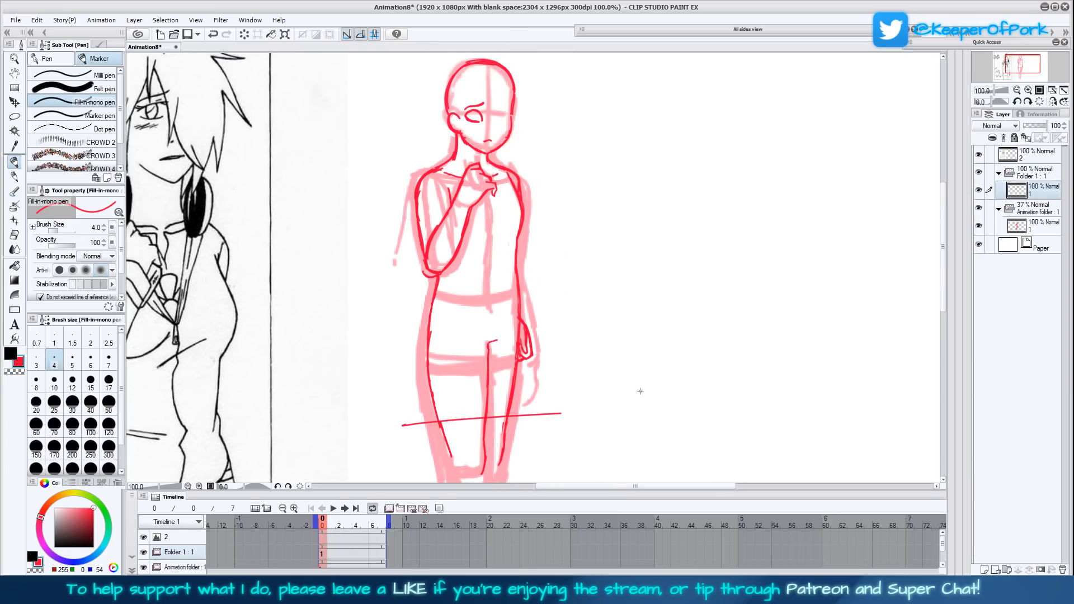
drag(808, 248, 789, 269)
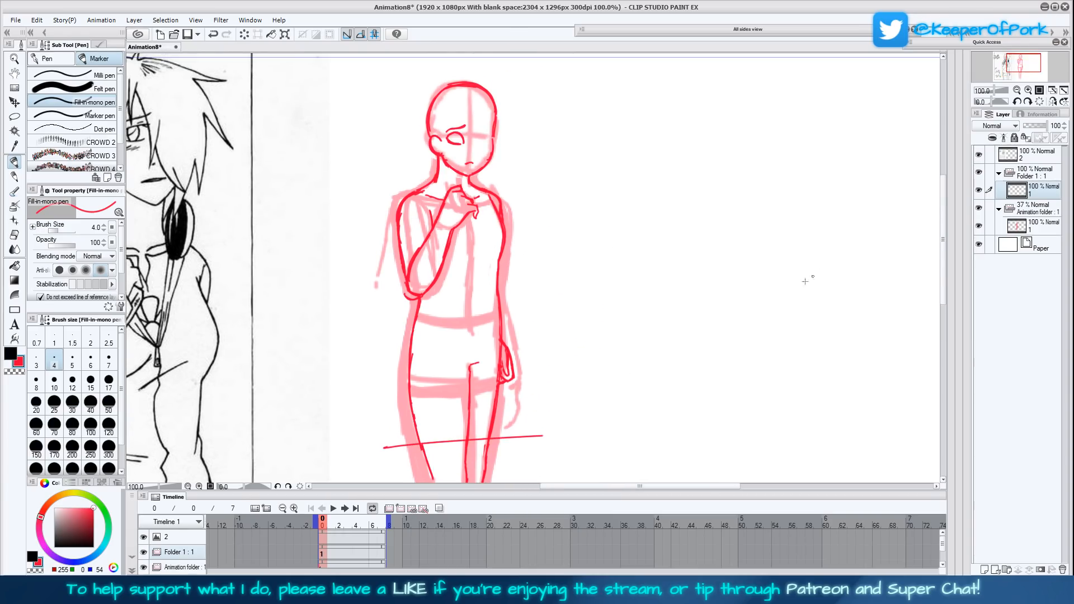
drag(675, 380, 727, 415)
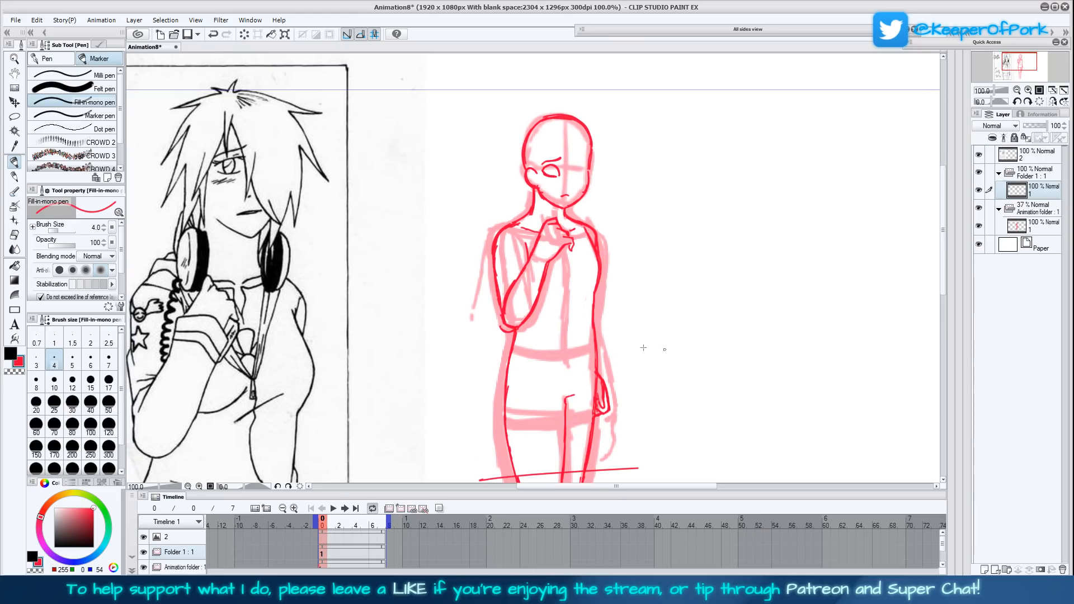
mouse_move(546, 150)
mouse_down()
mouse_move(553, 163)
mouse_move(540, 186)
mouse_move(553, 190)
mouse_up()
key(ctrl+z)
key(ctrl+z)
key(ctrl+z)
key(ctrl+z)
- Draw the headphone cup resting against the neck below the visible ear, following the reference
mouse_move(526, 202)
mouse_down()
mouse_move(527, 230)
mouse_move(539, 227)
mouse_move(535, 198)
mouse_move(531, 232)
mouse_move(525, 223)
mouse_move(527, 200)
mouse_move(538, 231)
mouse_up()
drag(521, 198, 529, 187)
drag(525, 190, 520, 201)
drag(643, 371, 646, 356)
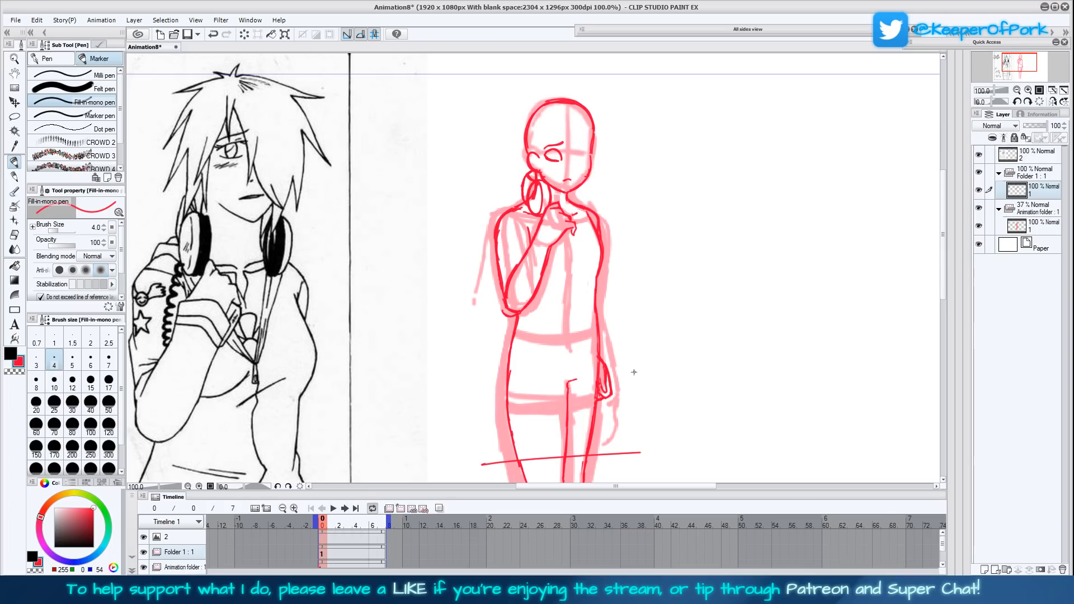
drag(688, 372, 685, 359)
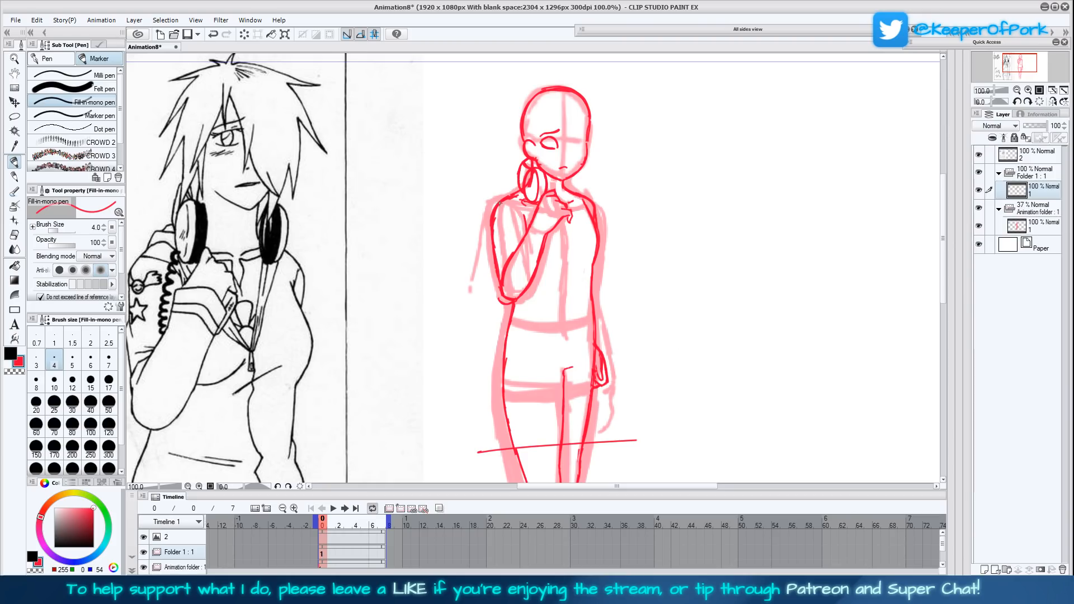
- Draw the coiled headphone cord hanging from the cup down beside the raised forearm
drag(525, 206, 519, 237)
drag(646, 318, 621, 352)
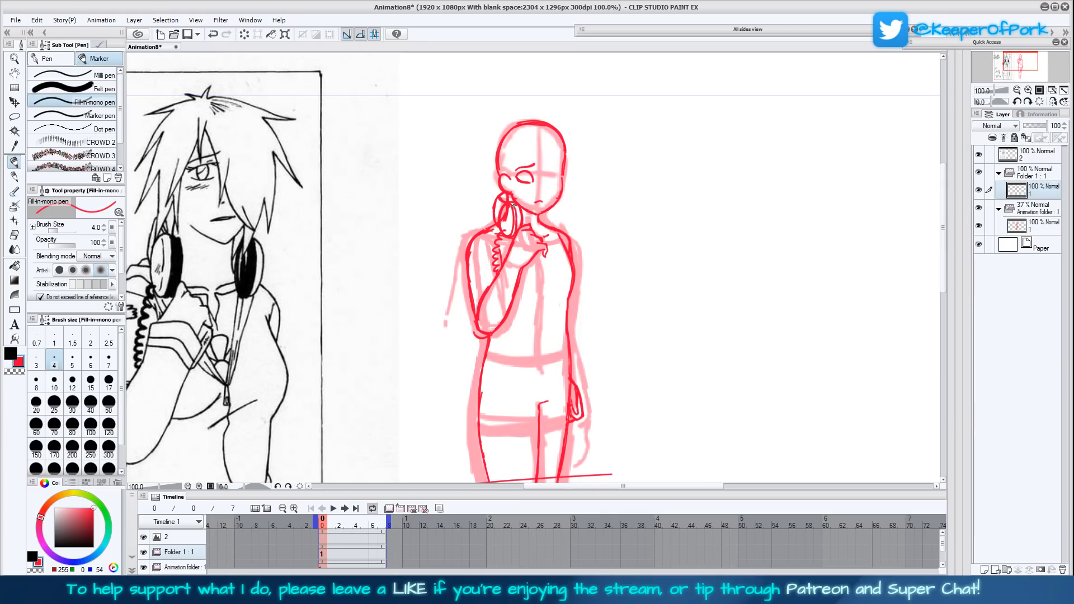
mouse_move(641, 327)
mouse_down()
mouse_move(666, 304)
mouse_move(654, 335)
mouse_up()
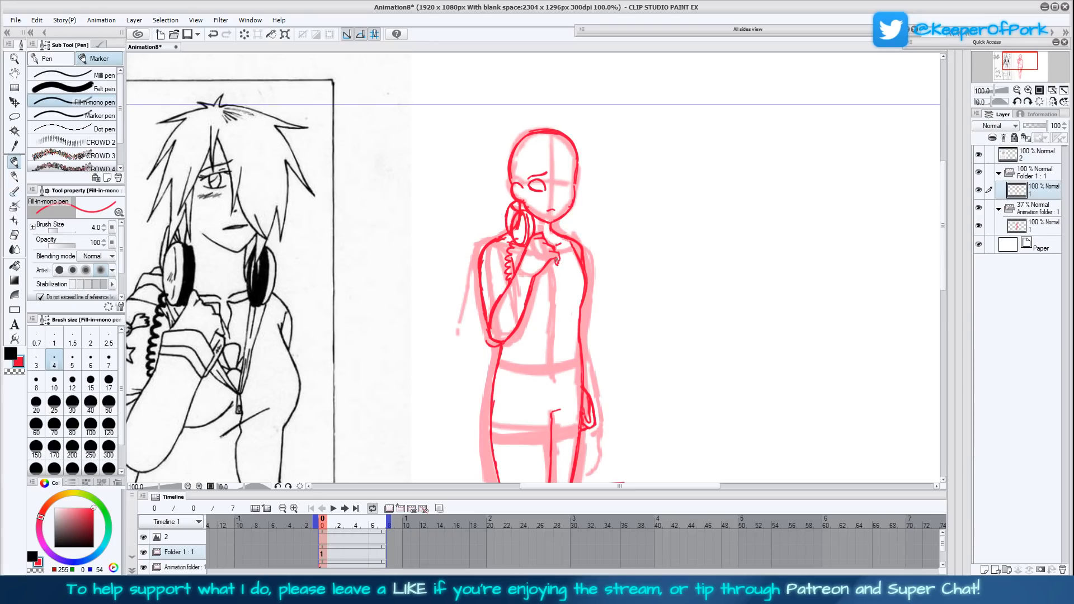
- Redraw the raised hand in front of the upper chest with its curled fingers, following the reference pose
drag(561, 266, 559, 276)
drag(535, 285, 543, 291)
drag(536, 300, 540, 286)
drag(680, 375, 709, 361)
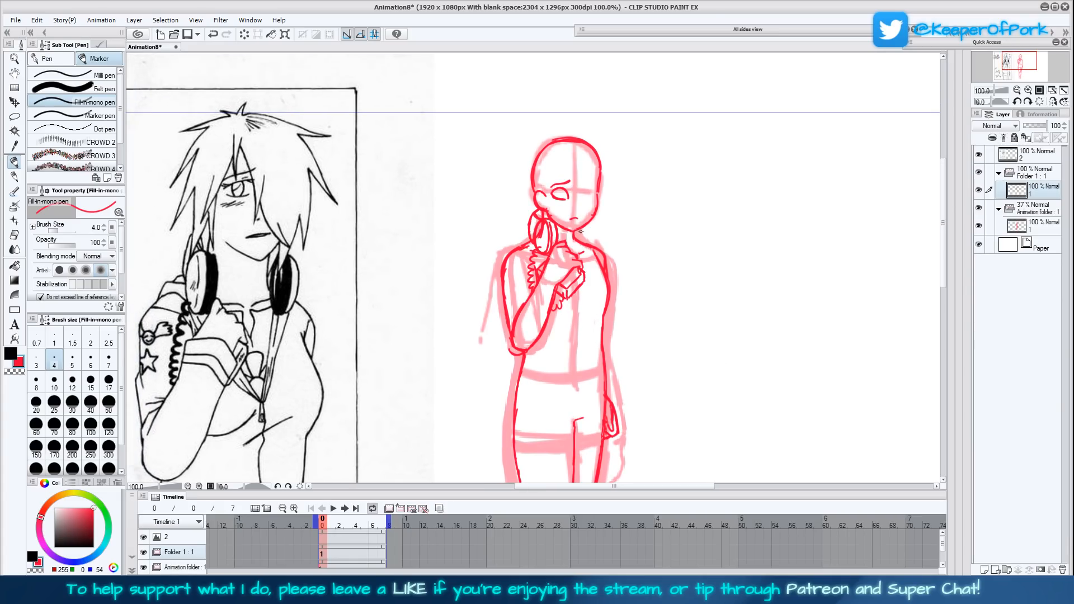
- Draw the second headphone cup on the far side of the neck and shade its inner part
mouse_move(589, 240)
mouse_down()
mouse_move(588, 227)
mouse_move(582, 250)
mouse_move(586, 228)
mouse_up()
drag(696, 343, 715, 413)
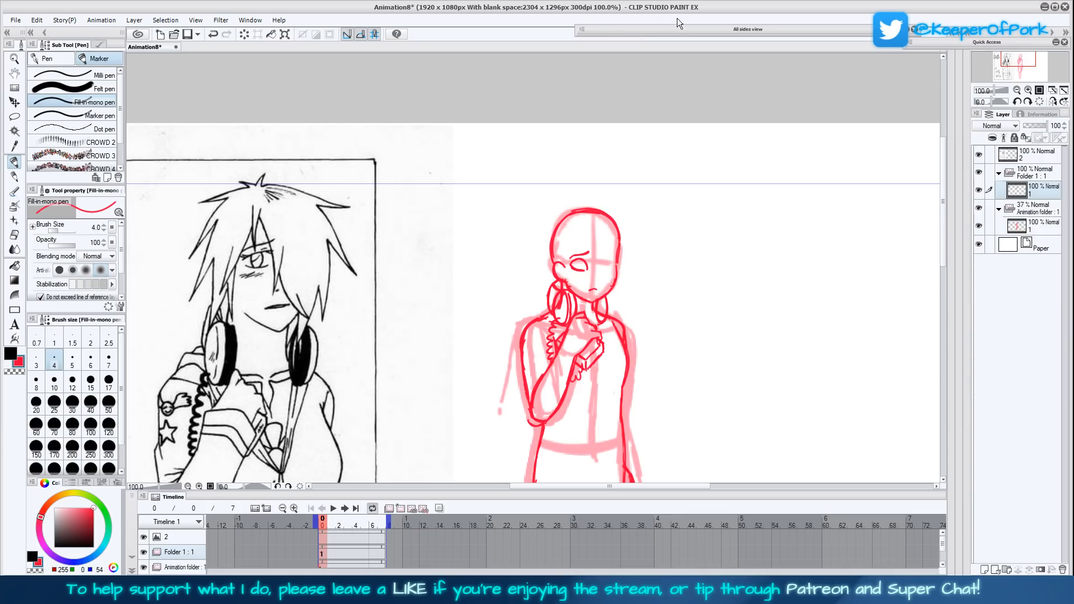
drag(686, 407, 690, 357)
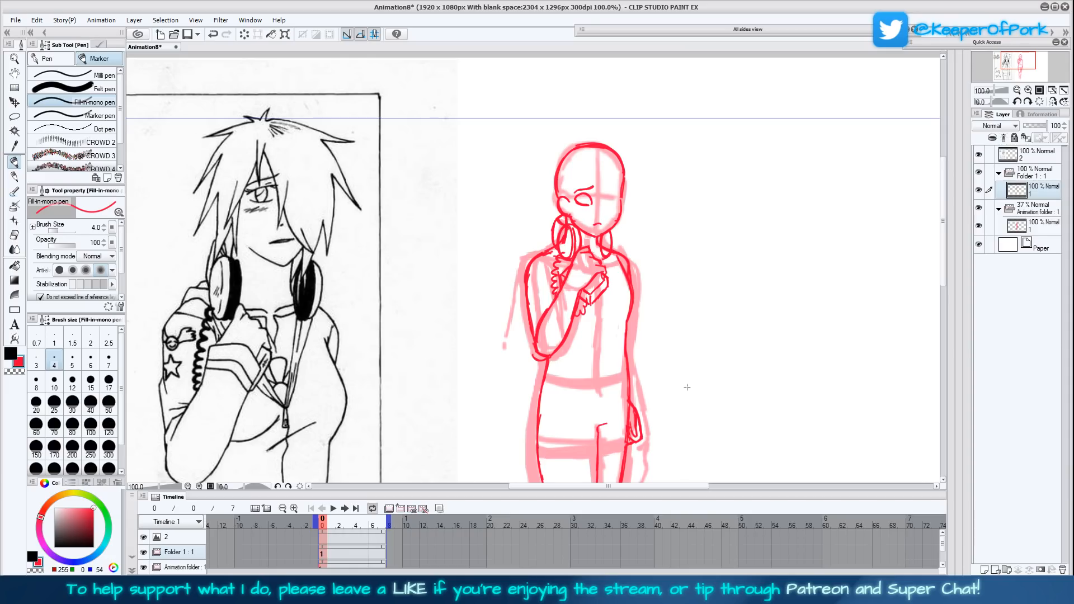
scroll(687, 385, down, 1)
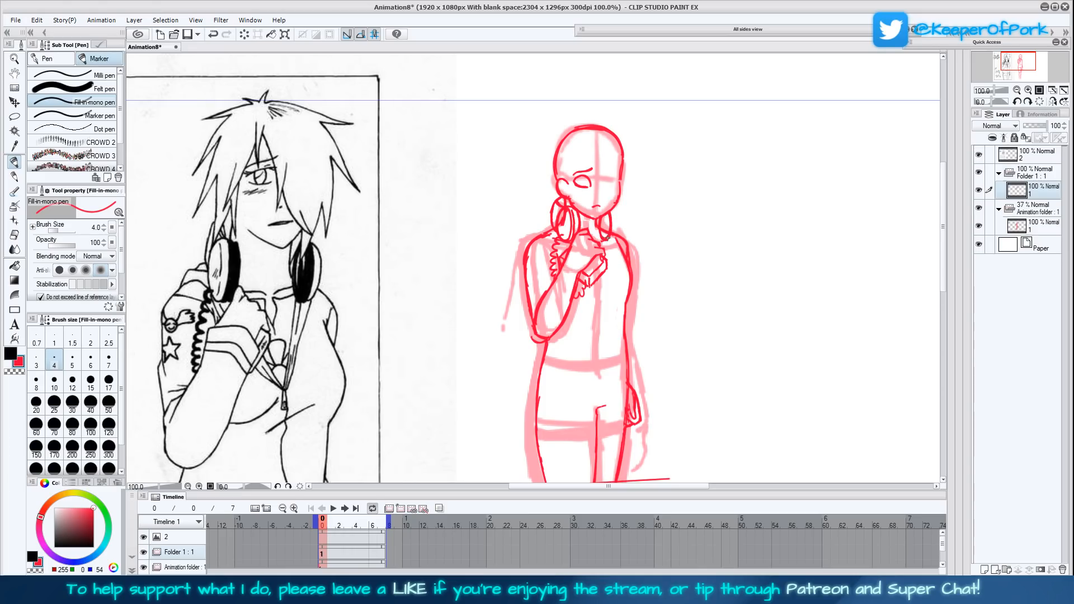
drag(617, 230, 615, 208)
drag(613, 231, 615, 209)
- Thicken and lengthen the line across the thighs with repeated strokes
mouse_move(707, 369)
mouse_down()
mouse_move(697, 345)
mouse_move(694, 373)
mouse_up()
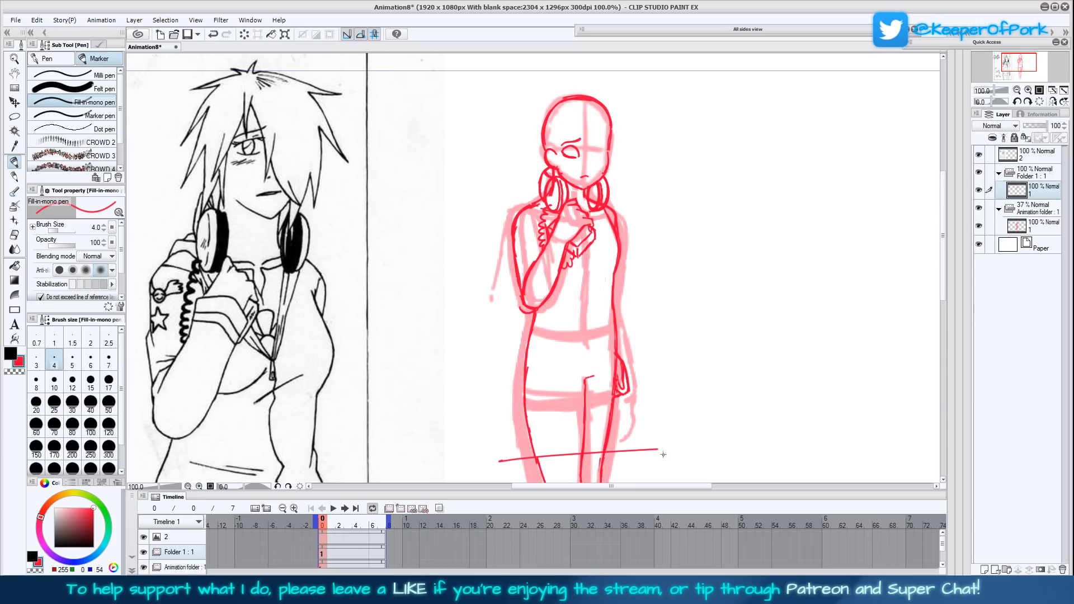
mouse_move(658, 450)
mouse_down()
mouse_move(544, 459)
mouse_move(676, 449)
mouse_up()
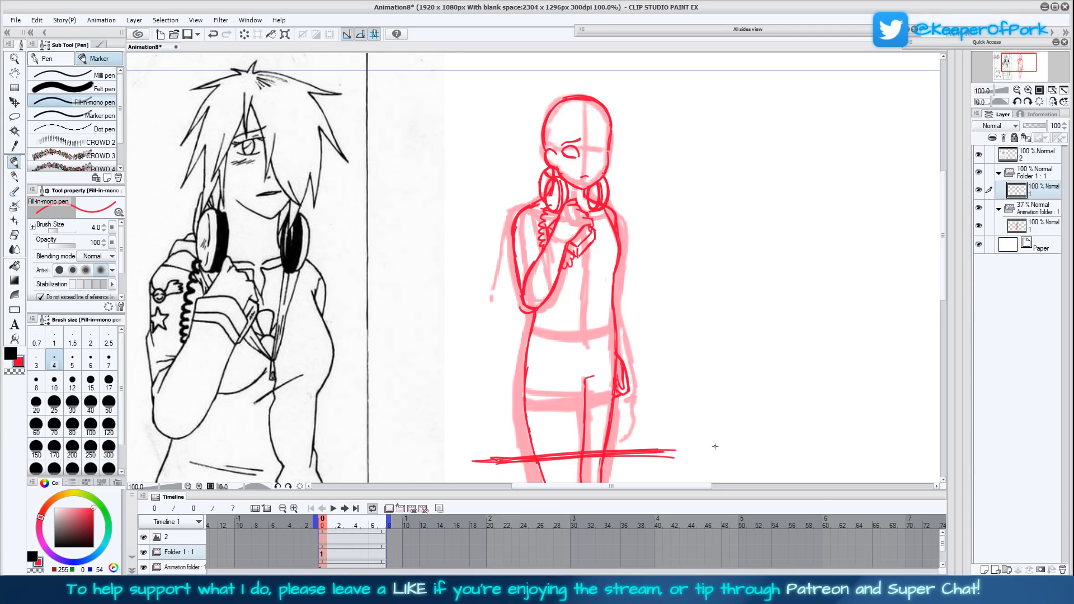
mouse_move(716, 372)
mouse_down()
mouse_move(748, 363)
mouse_move(761, 312)
mouse_move(745, 375)
mouse_up()
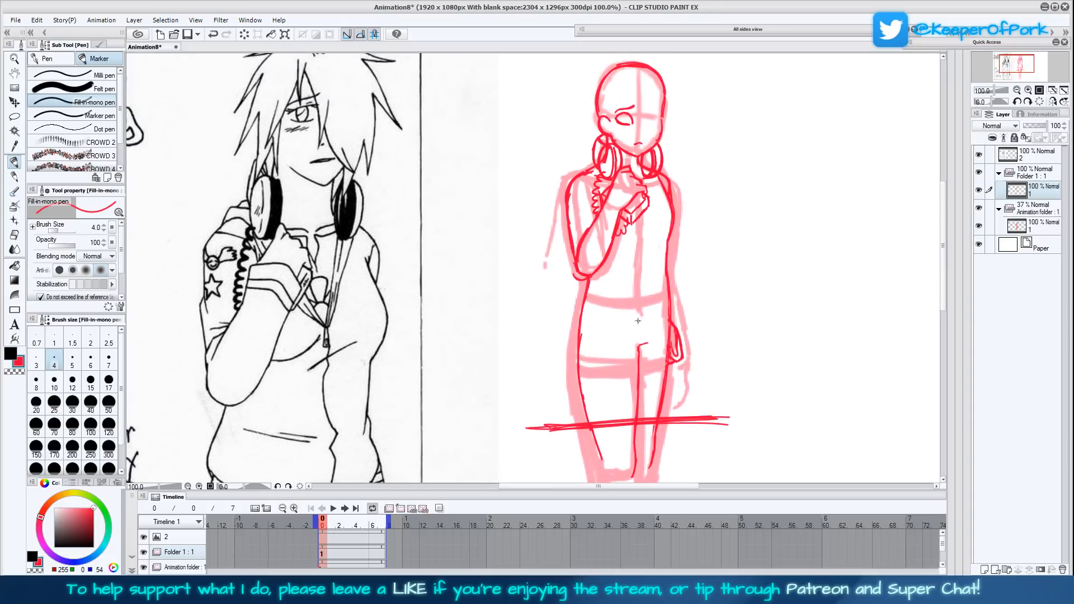
drag(640, 323, 581, 326)
drag(700, 331, 720, 296)
drag(595, 278, 606, 245)
drag(757, 338, 725, 386)
key(ctrl+z)
key(ctrl+z)
key(ctrl+z)
key(ctrl+z)
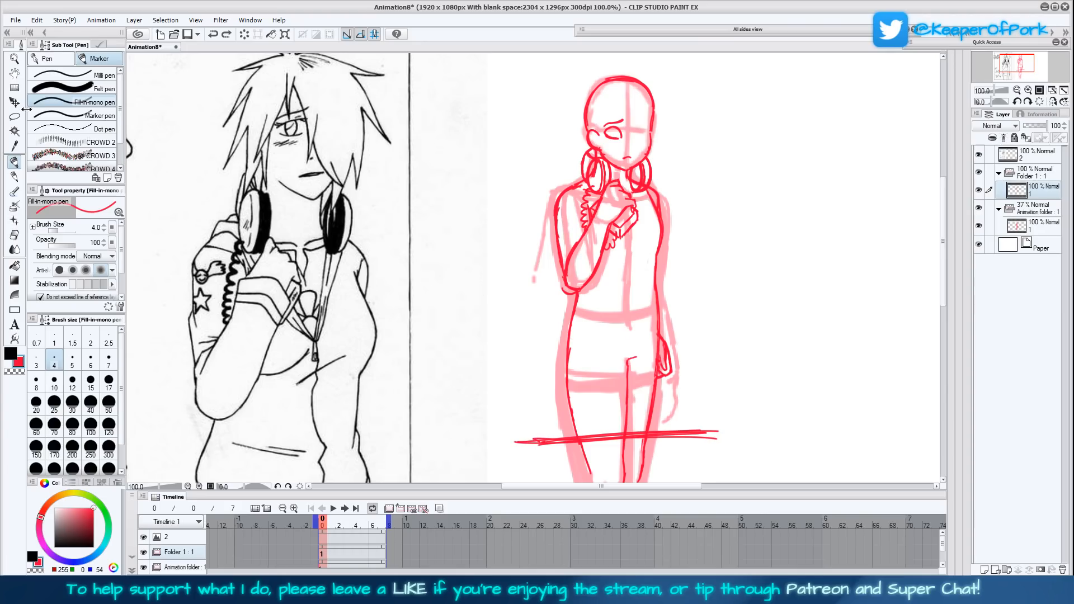
- Lasso the hips and upper thighs above the crossing line, shift them slightly up with a transform, and clear the selection
key(m)
mouse_move(684, 395)
mouse_down()
mouse_move(684, 364)
mouse_move(655, 285)
mouse_move(624, 314)
mouse_move(583, 298)
mouse_move(543, 392)
mouse_move(587, 440)
mouse_move(699, 425)
mouse_move(707, 382)
mouse_move(668, 366)
mouse_up()
key(ctrl+t)
click(582, 450)
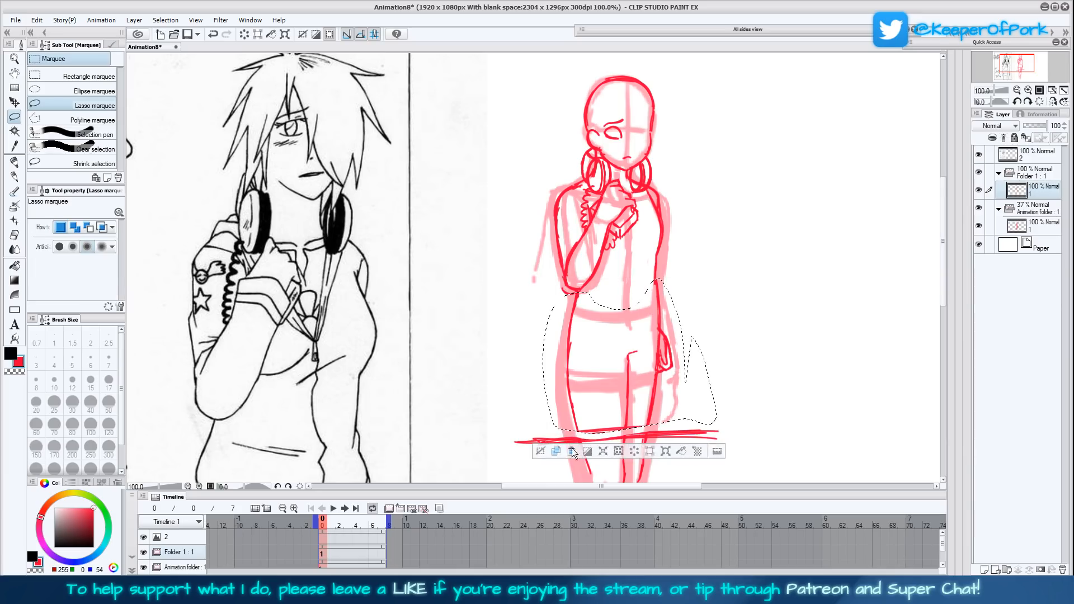
key(p)
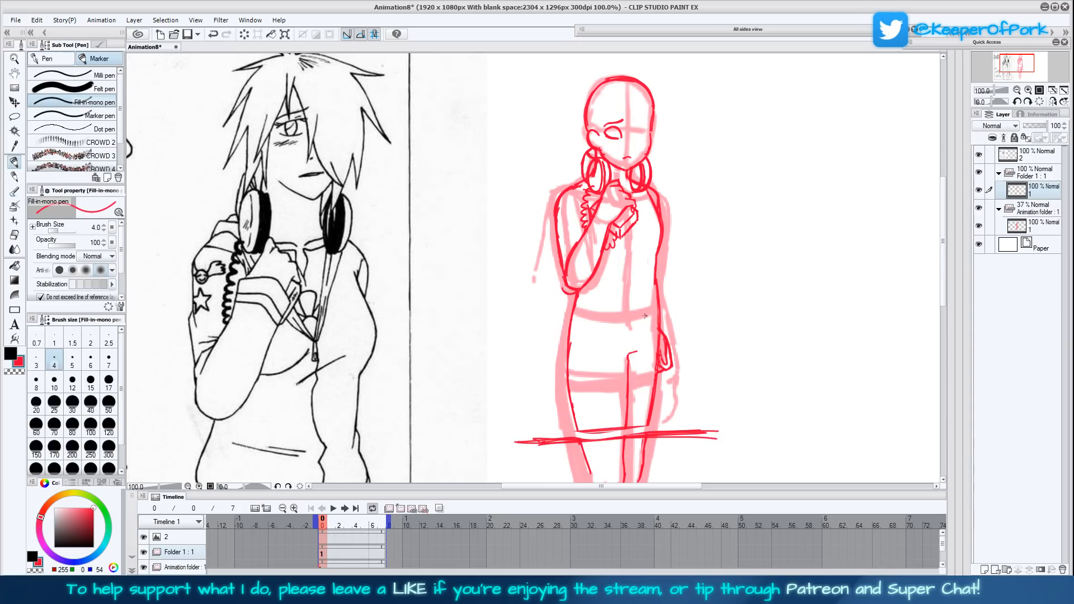
- Draw the top's hem curving across the waist, with loose fabric bulging at both sides
mouse_move(574, 292)
mouse_down()
mouse_move(661, 304)
mouse_move(598, 316)
mouse_move(569, 308)
mouse_move(592, 321)
mouse_move(667, 299)
mouse_up()
mouse_move(705, 329)
mouse_down()
mouse_move(735, 257)
mouse_move(694, 359)
mouse_up()
mouse_move(644, 307)
mouse_down()
mouse_move(647, 278)
mouse_move(655, 320)
mouse_move(649, 286)
mouse_up()
drag(652, 286, 655, 259)
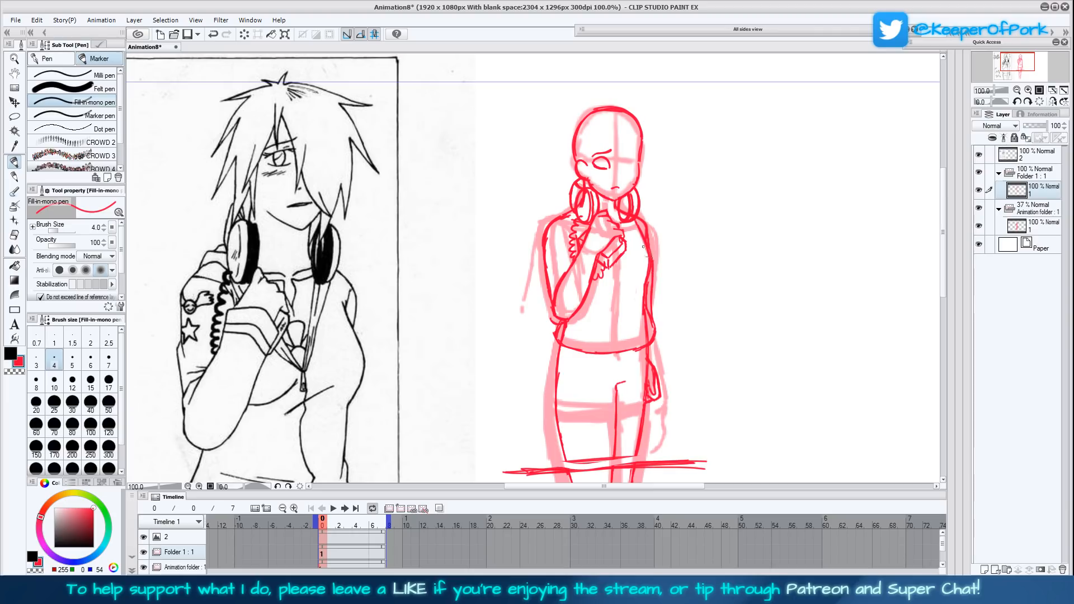
drag(559, 341, 569, 348)
mouse_move(706, 383)
mouse_down()
mouse_move(703, 314)
mouse_move(698, 334)
mouse_up()
mouse_move(680, 242)
mouse_down()
mouse_move(673, 297)
mouse_move(622, 309)
mouse_up()
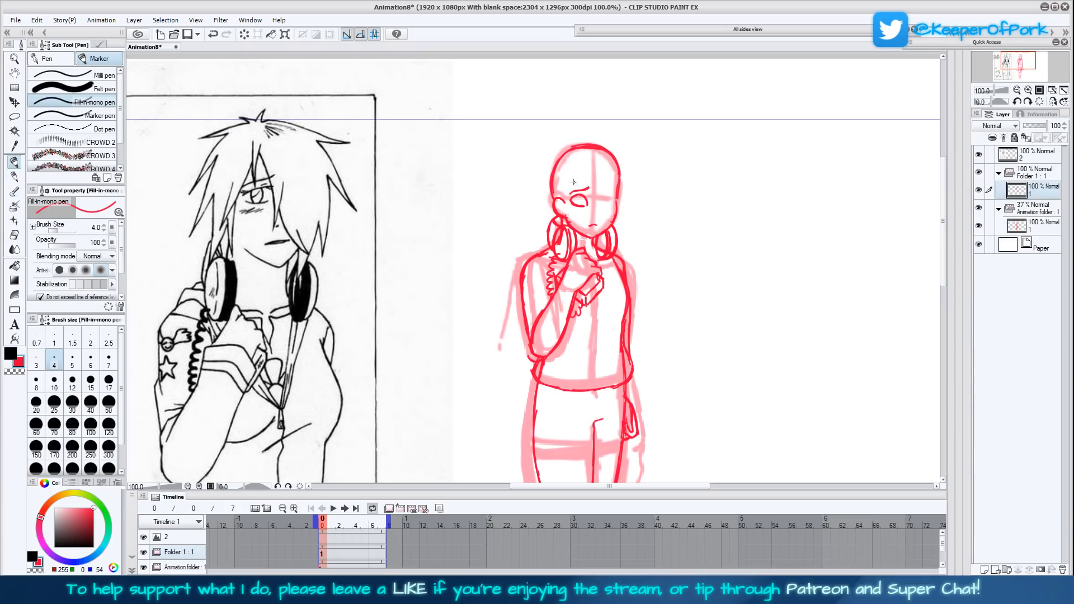
drag(572, 179, 575, 191)
key(ctrl+z)
key(ctrl+z)
- Draw the iris inside the visible eye and add a short nose line on the face
drag(573, 201, 581, 206)
drag(597, 216, 596, 205)
drag(705, 426, 700, 418)
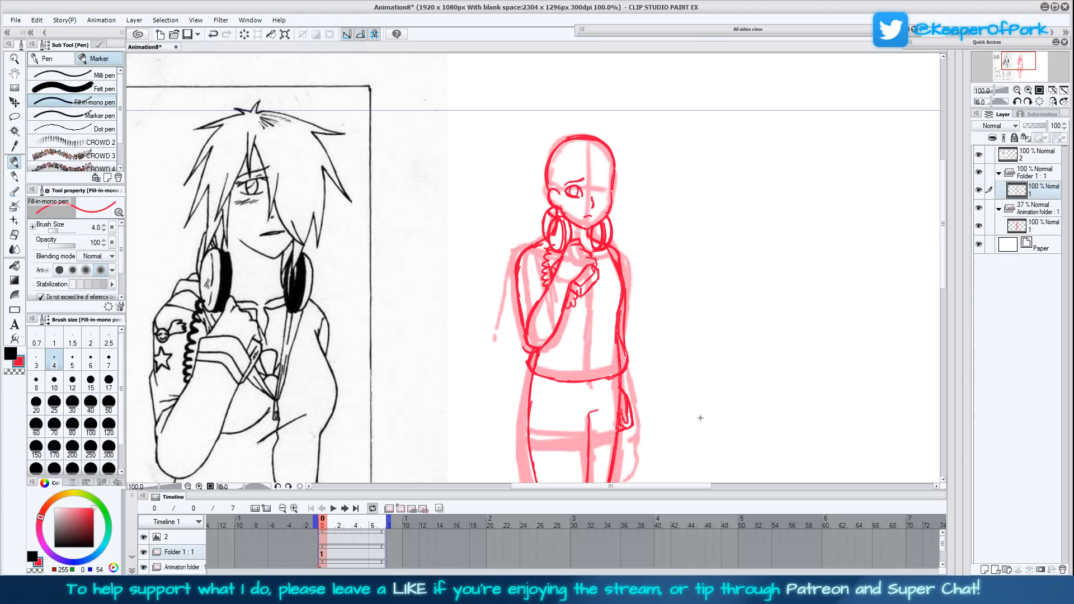
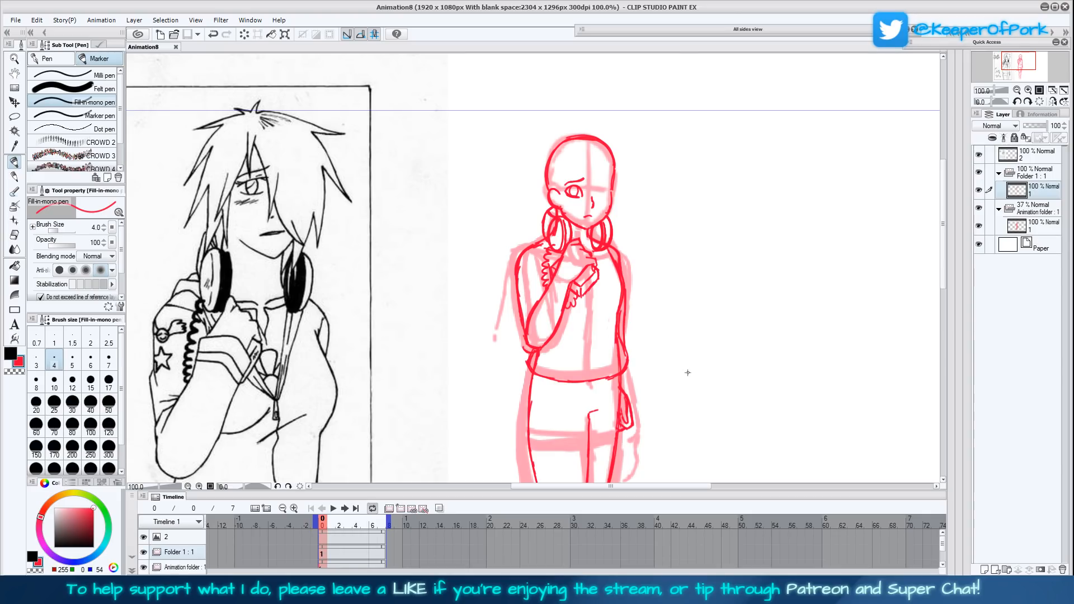
- Draw the jacket's front opening line down the middle of the torso from the chest to the hem
drag(699, 373, 700, 339)
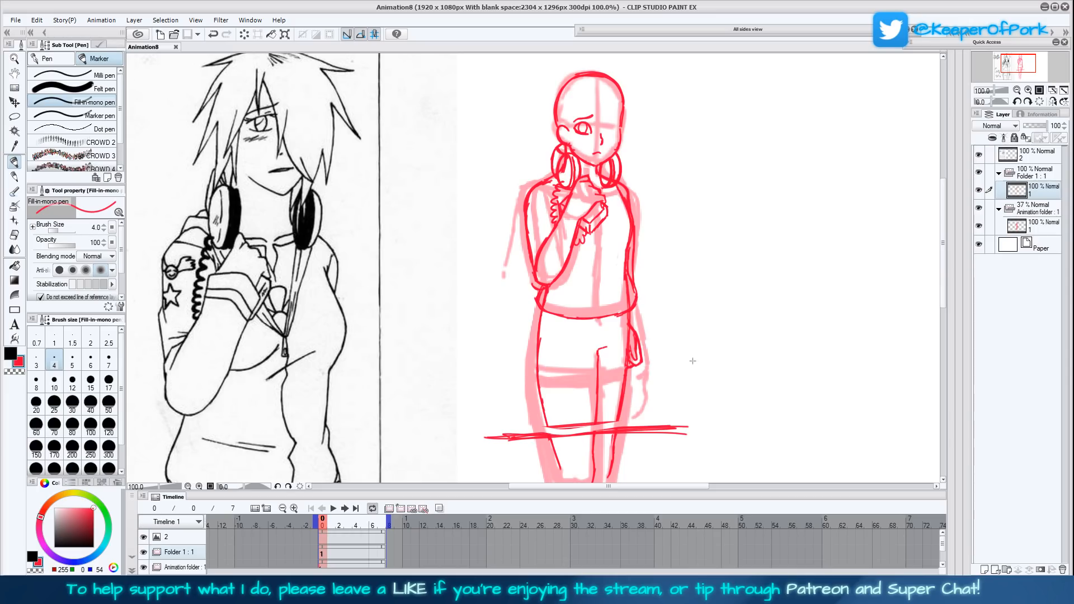
drag(693, 360, 677, 406)
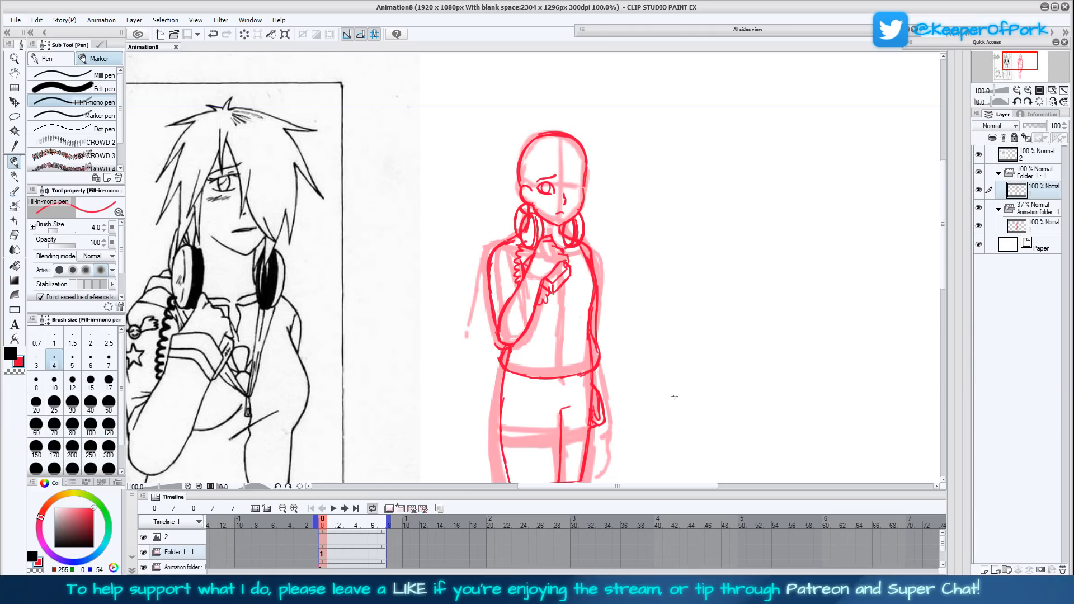
drag(676, 404, 680, 371)
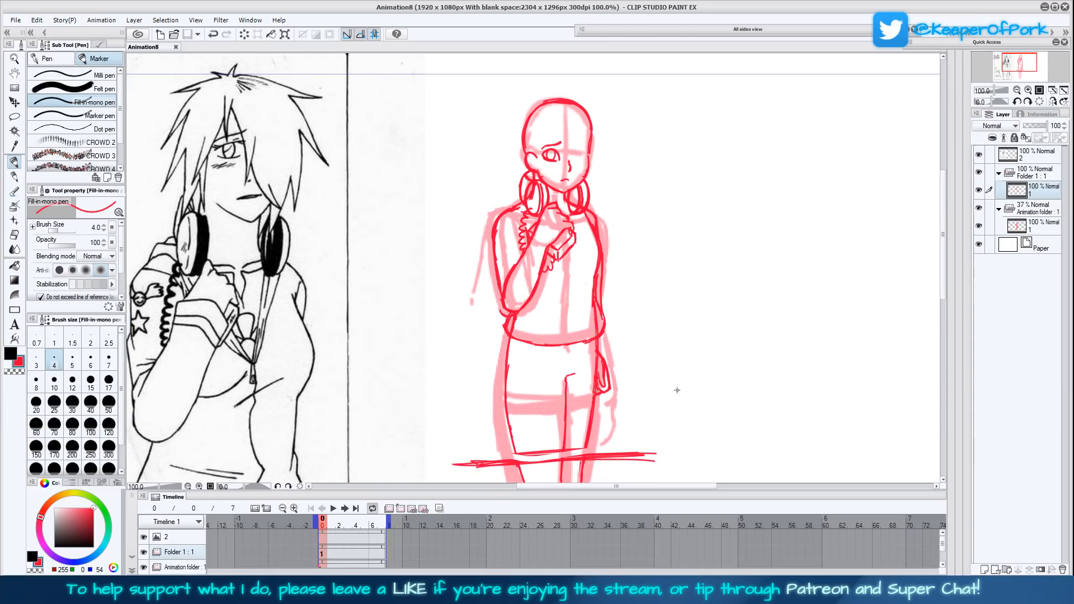
mouse_move(676, 399)
mouse_down()
mouse_move(674, 369)
mouse_move(666, 390)
mouse_up()
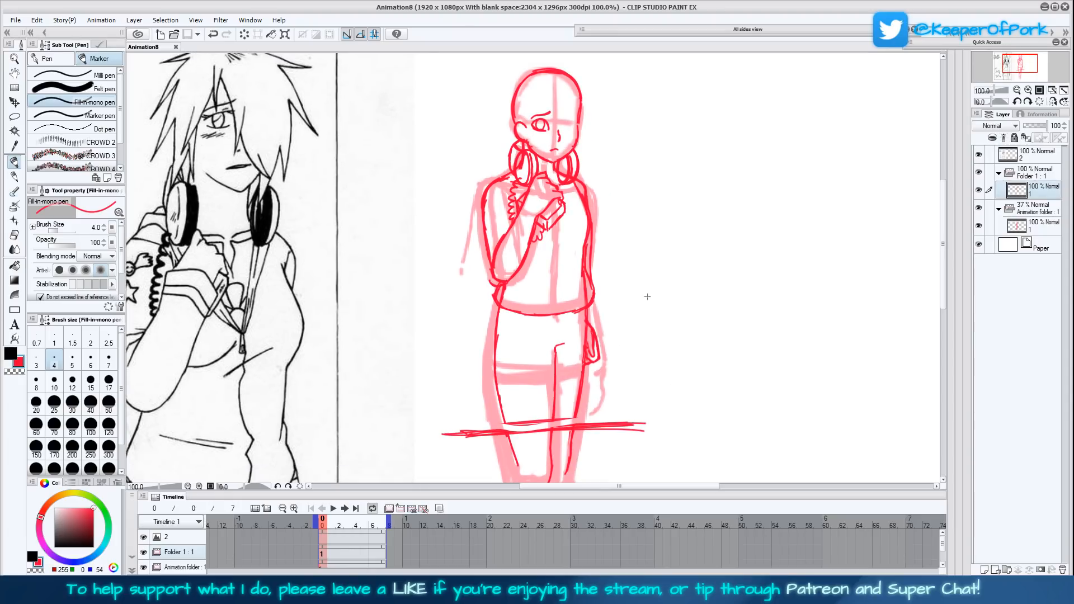
drag(648, 298, 648, 315)
drag(563, 316, 559, 329)
mouse_move(602, 367)
mouse_down()
mouse_move(624, 313)
mouse_move(610, 358)
mouse_up()
mouse_move(574, 304)
mouse_down()
mouse_move(569, 230)
mouse_move(567, 254)
mouse_up()
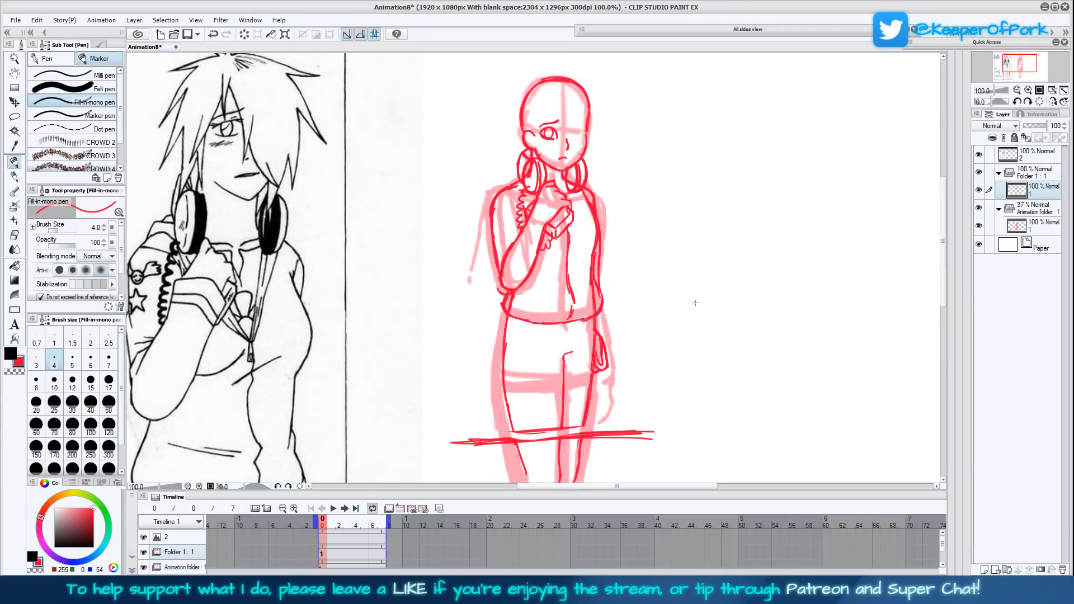
- Delete the faded 37% rough's animation folder from beneath the cleaner drawing
click(1053, 102)
click(1053, 102)
click(1035, 208)
click(1051, 568)
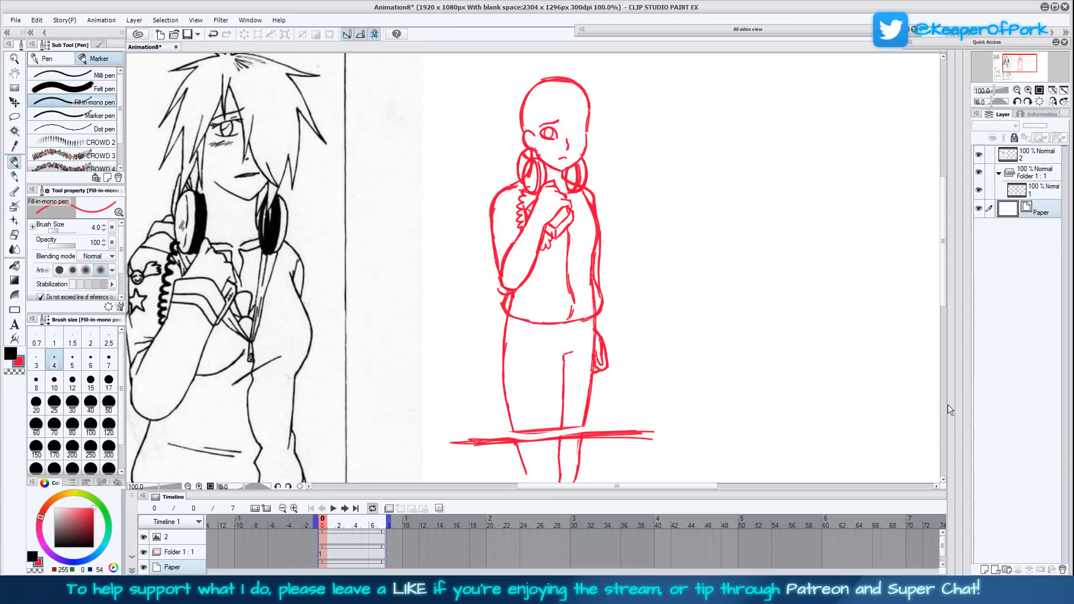
- Enlarge the whole red figure with a transform so it fills the canvas height beside the reference scan
click(1039, 193)
click(1039, 174)
click(1061, 92)
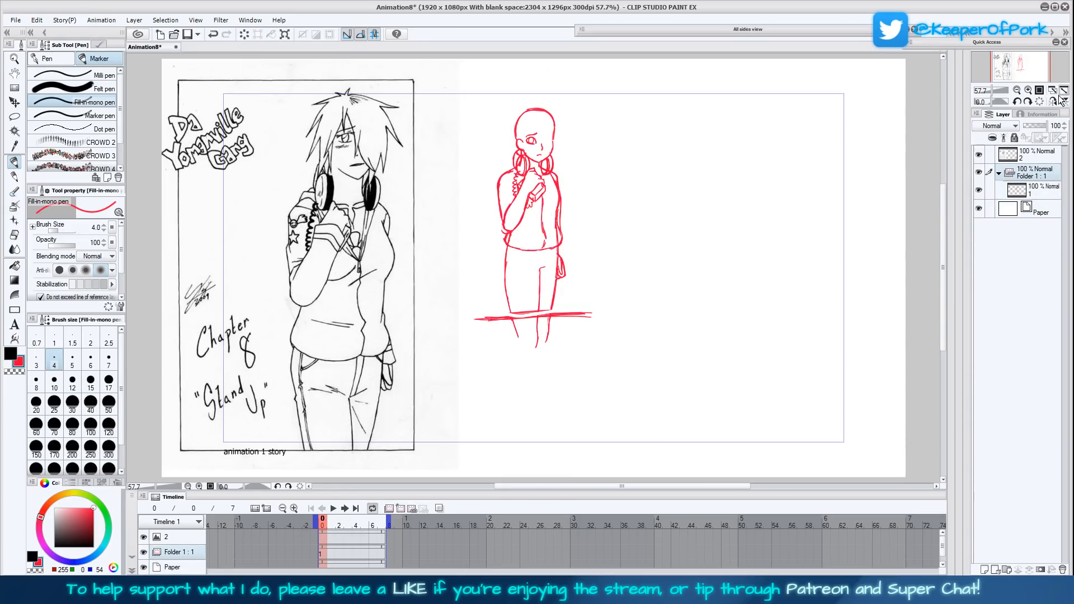
click(284, 34)
mouse_move(593, 227)
mouse_down()
mouse_move(703, 228)
mouse_move(614, 330)
mouse_up()
click(490, 475)
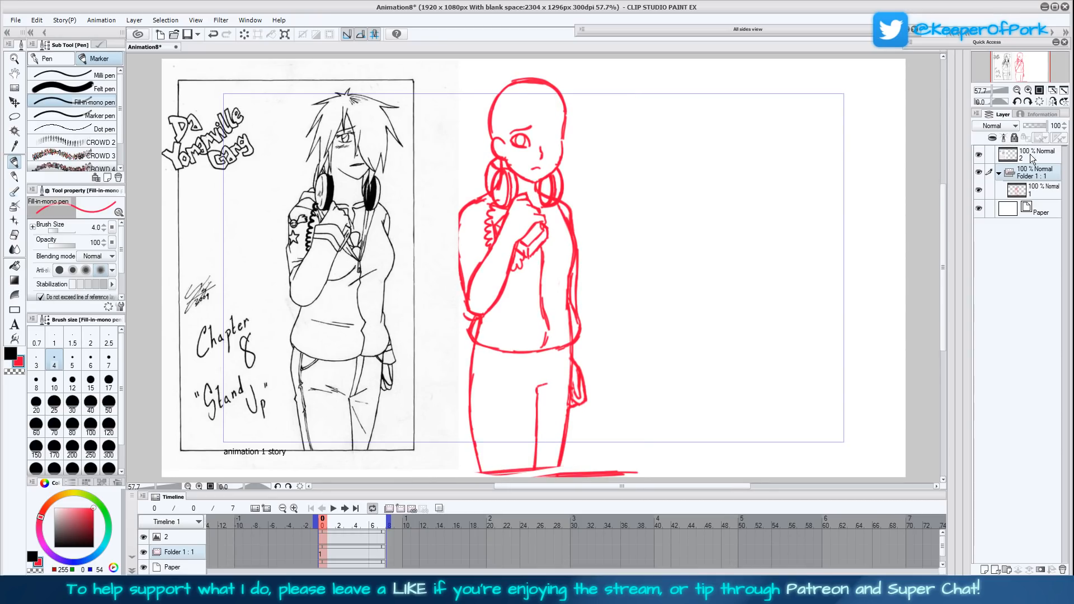
- Fade the enlarged figure's folder to 35% opacity and add a new animation folder above it with a fresh cel
click(1031, 125)
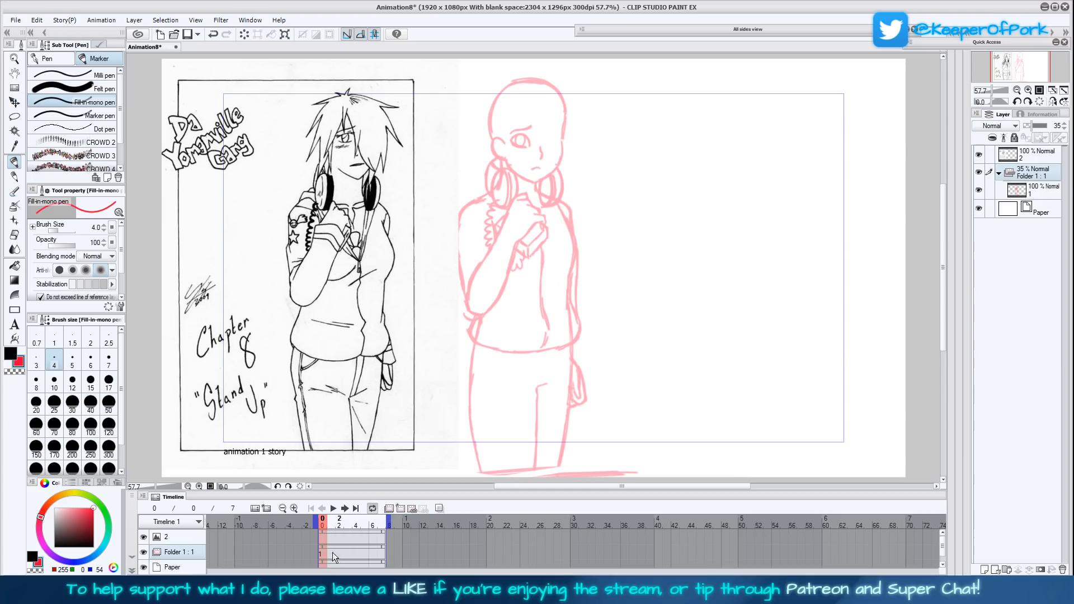
click(374, 548)
click(400, 509)
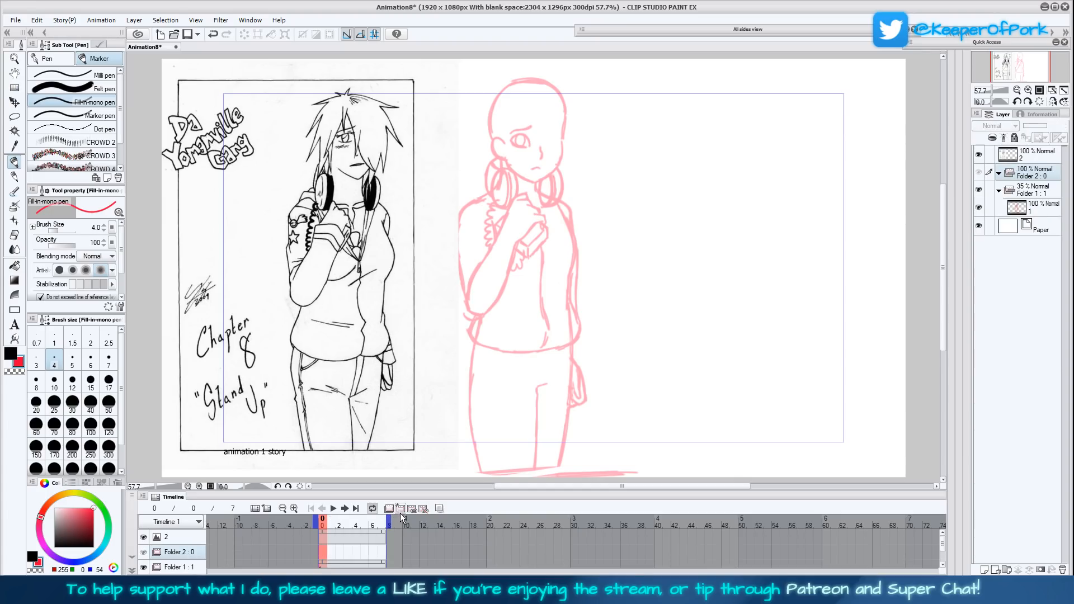
click(404, 512)
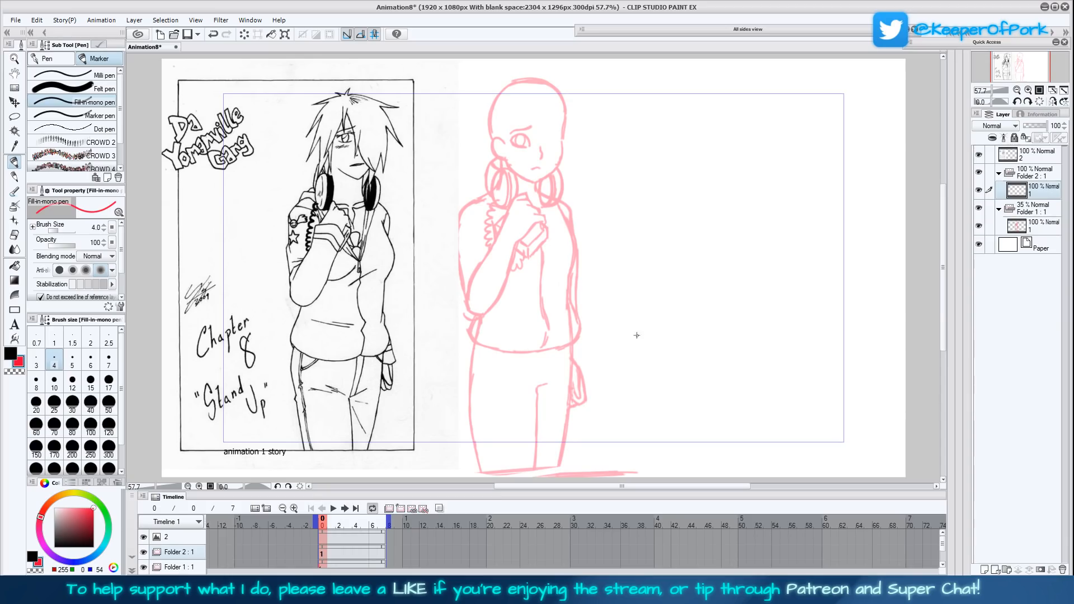
- Mirror the canvas view horizontally and move the reference scan's layer beneath both animation folders, keeping the new cel active
drag(642, 351, 652, 330)
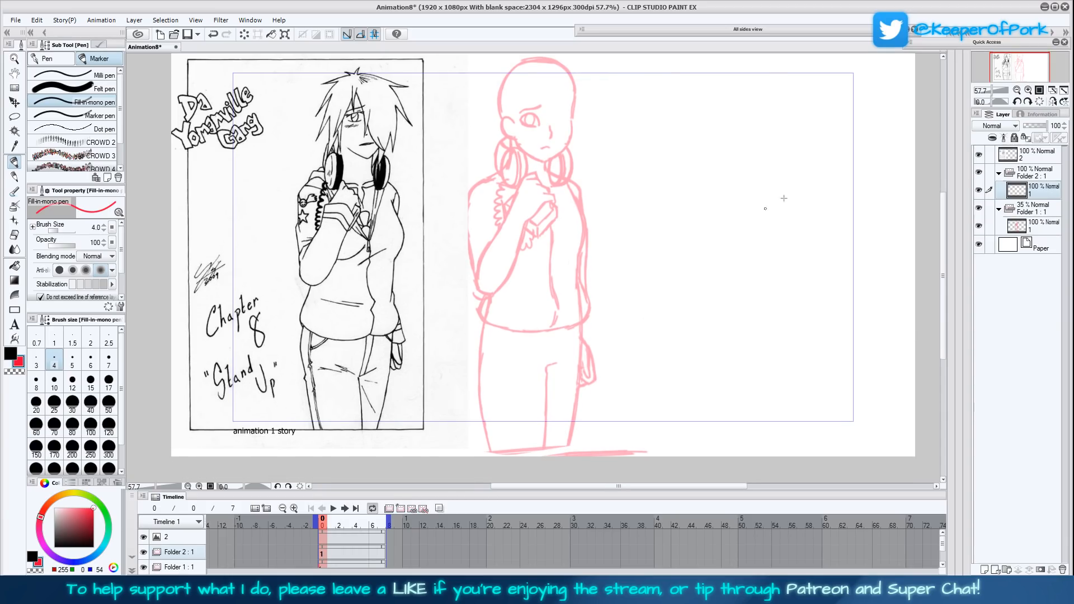
click(1052, 101)
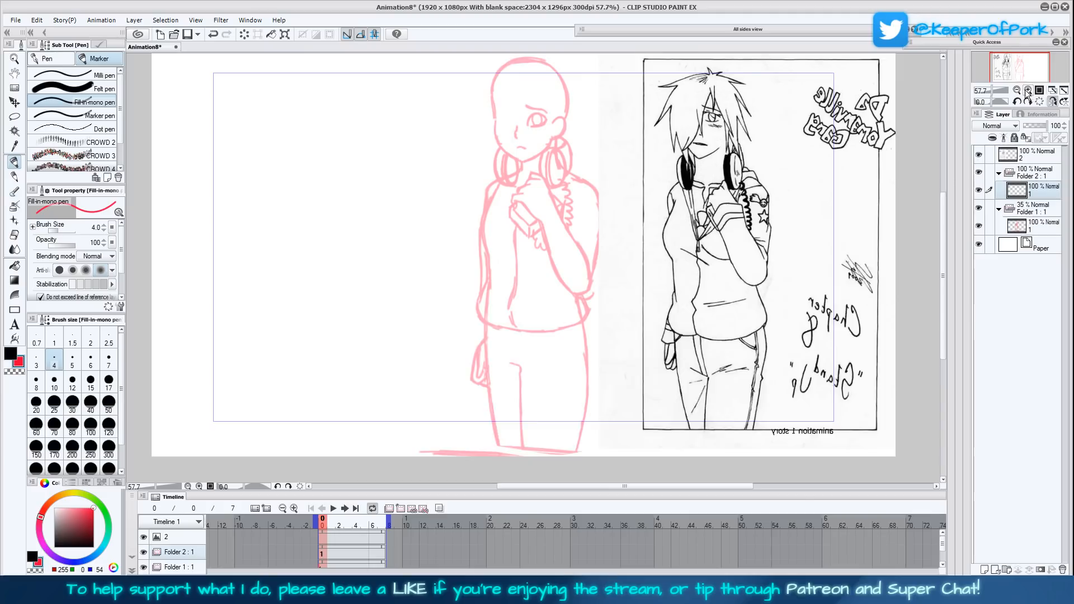
click(1028, 90)
drag(638, 333, 630, 368)
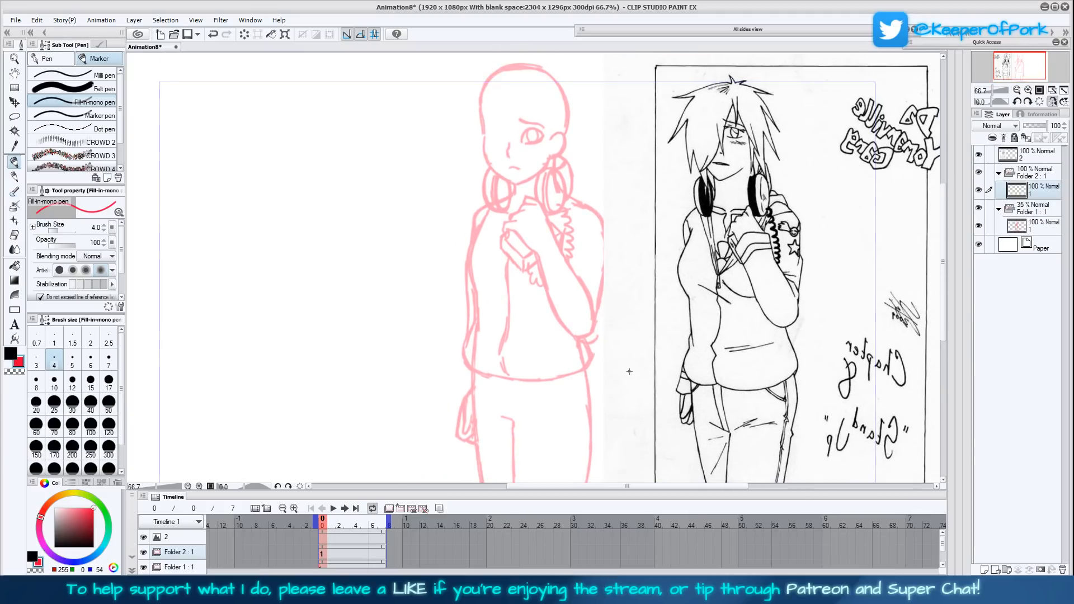
drag(622, 383, 626, 337)
click(1028, 91)
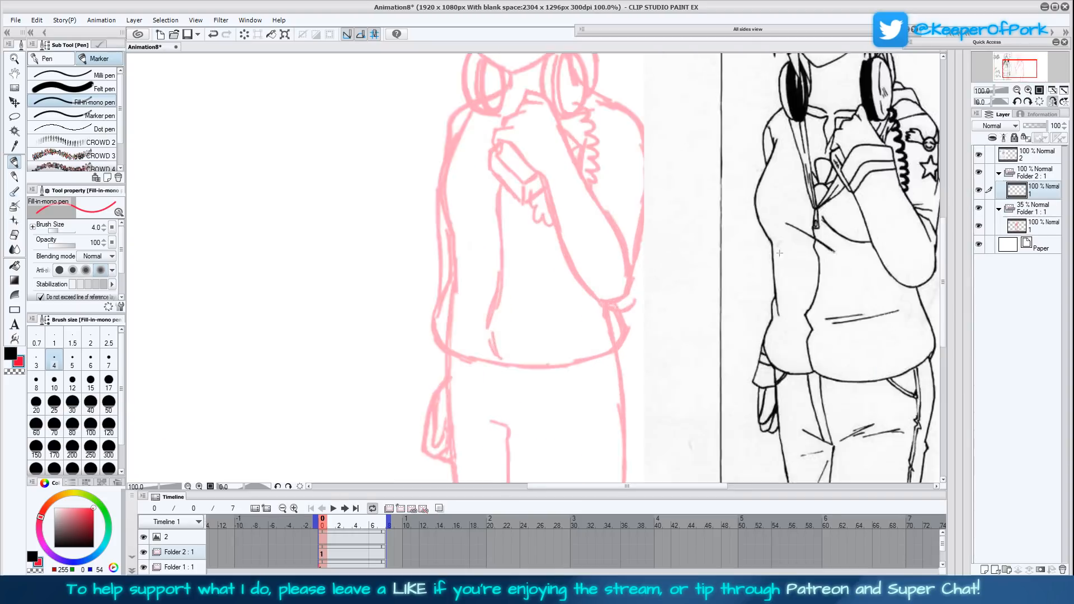
drag(779, 257, 755, 350)
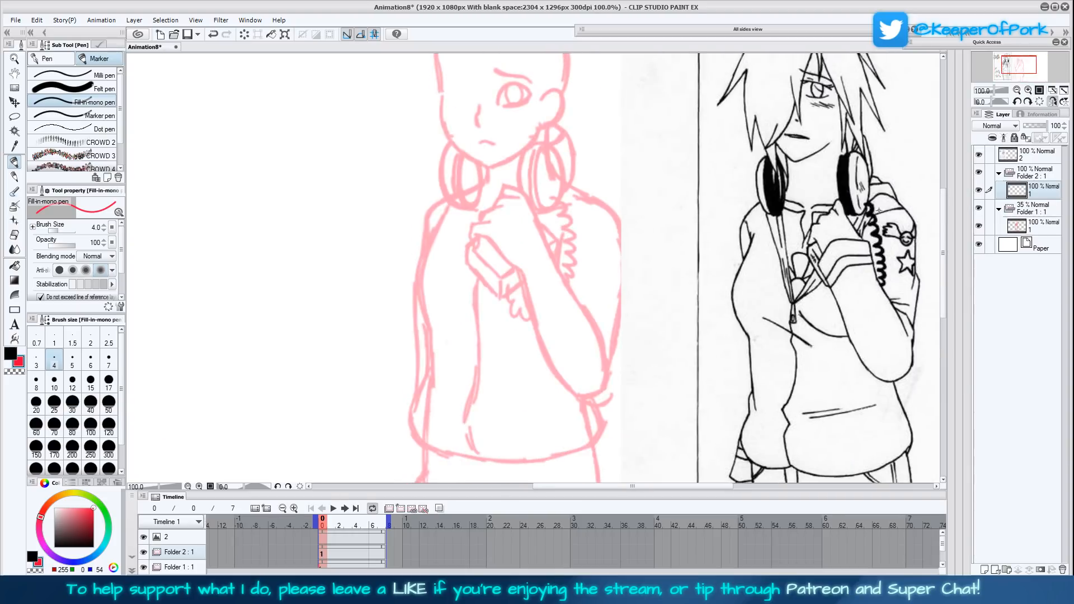
drag(653, 287, 657, 351)
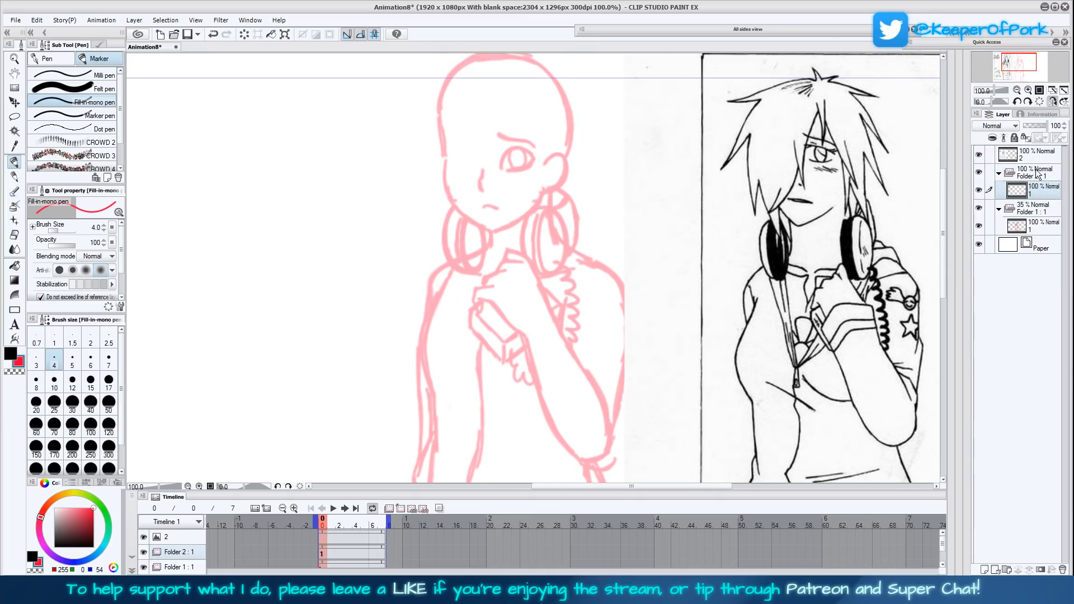
drag(1037, 163, 1042, 241)
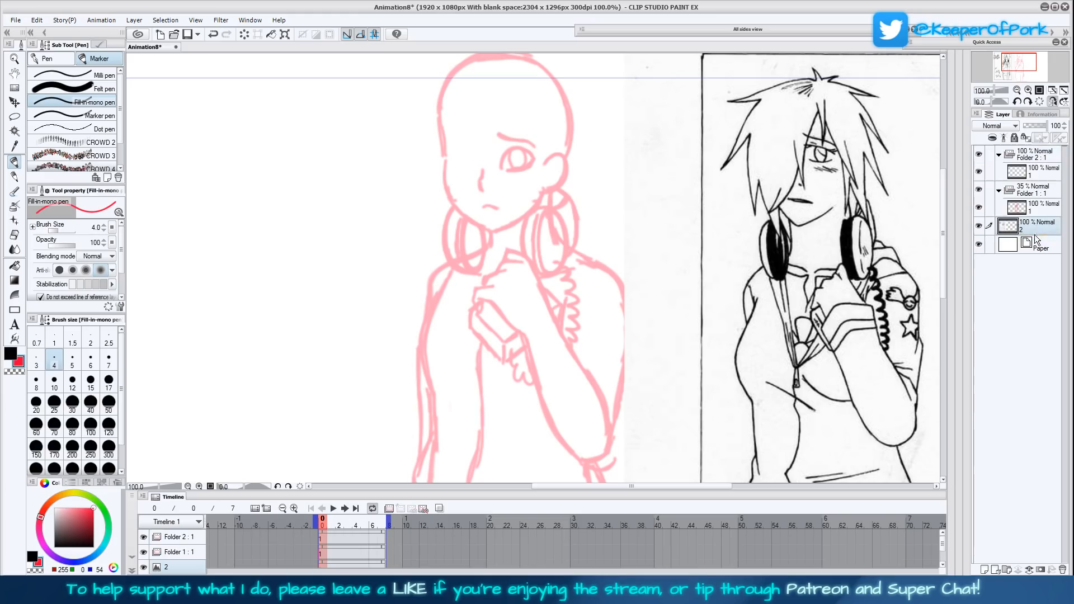
click(1032, 174)
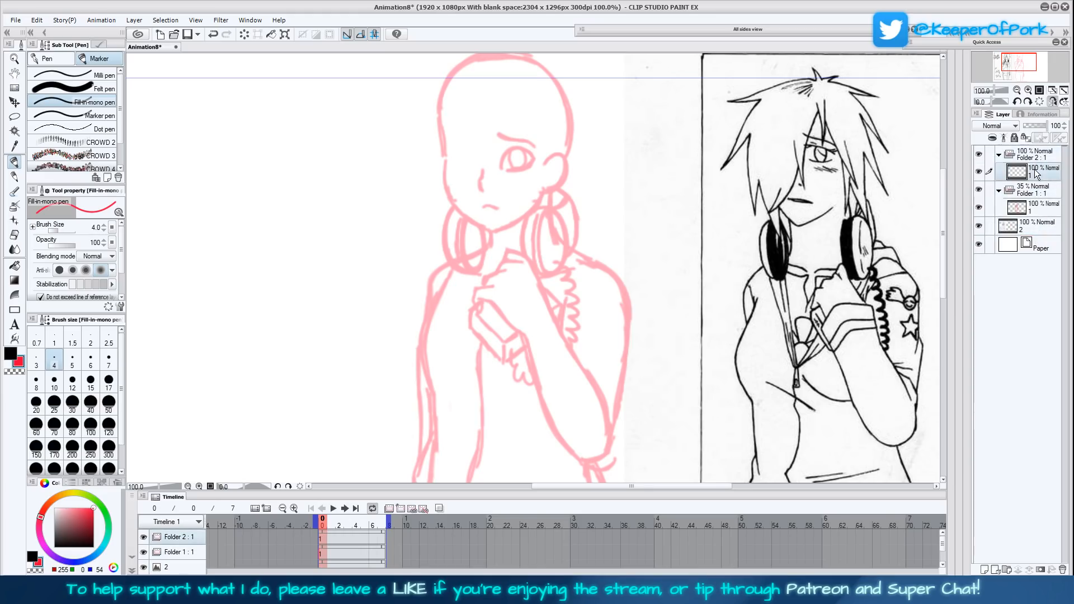
mouse_move(656, 357)
mouse_down()
mouse_move(681, 348)
mouse_move(687, 360)
mouse_up()
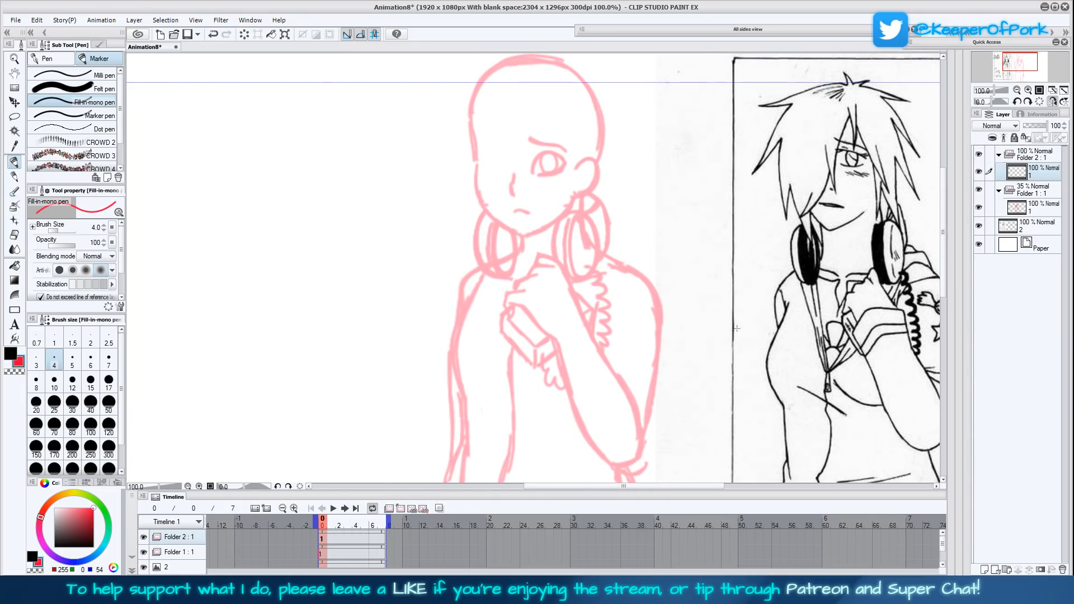
drag(746, 323, 693, 355)
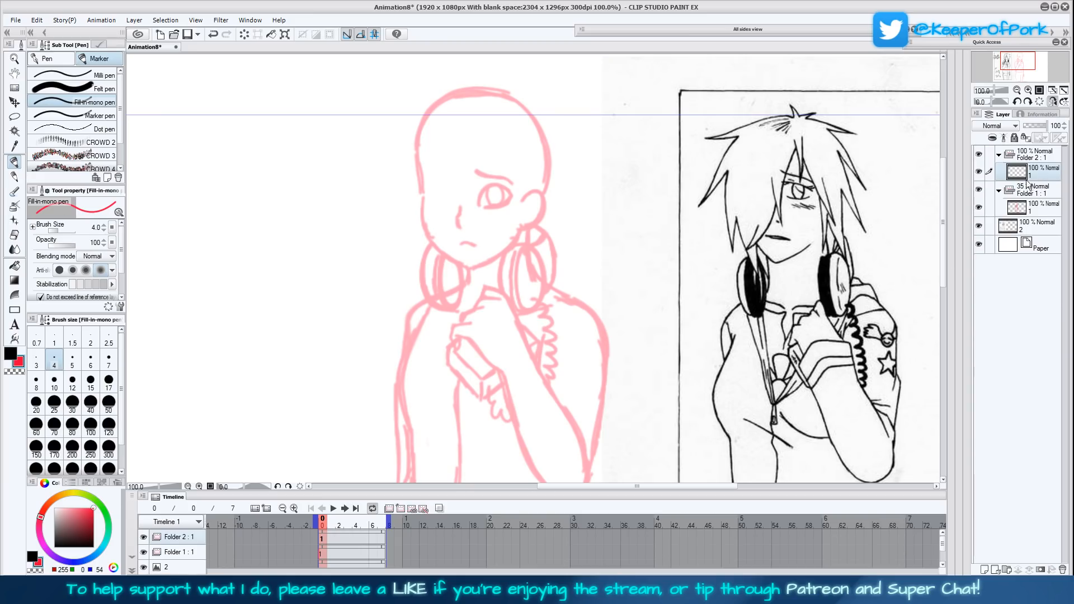
mouse_move(504, 326)
mouse_down()
mouse_move(468, 247)
mouse_move(448, 268)
mouse_up()
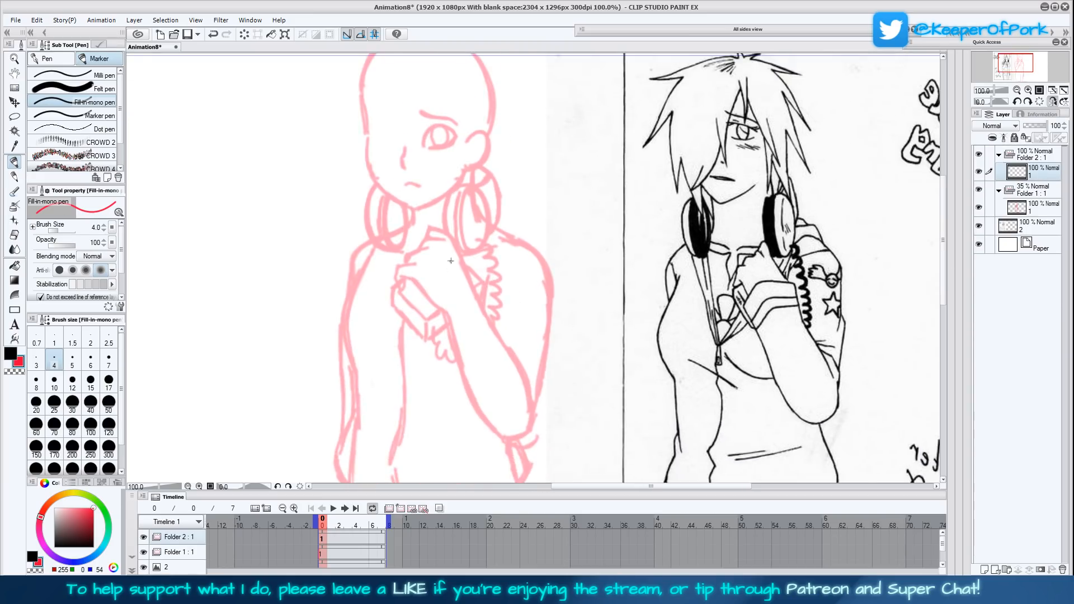
drag(454, 246, 440, 254)
key(ctrl+z)
- Lasso the raised hand on the faded rough's layer and shrink it to 93% with a transform
click(1036, 190)
click(1029, 208)
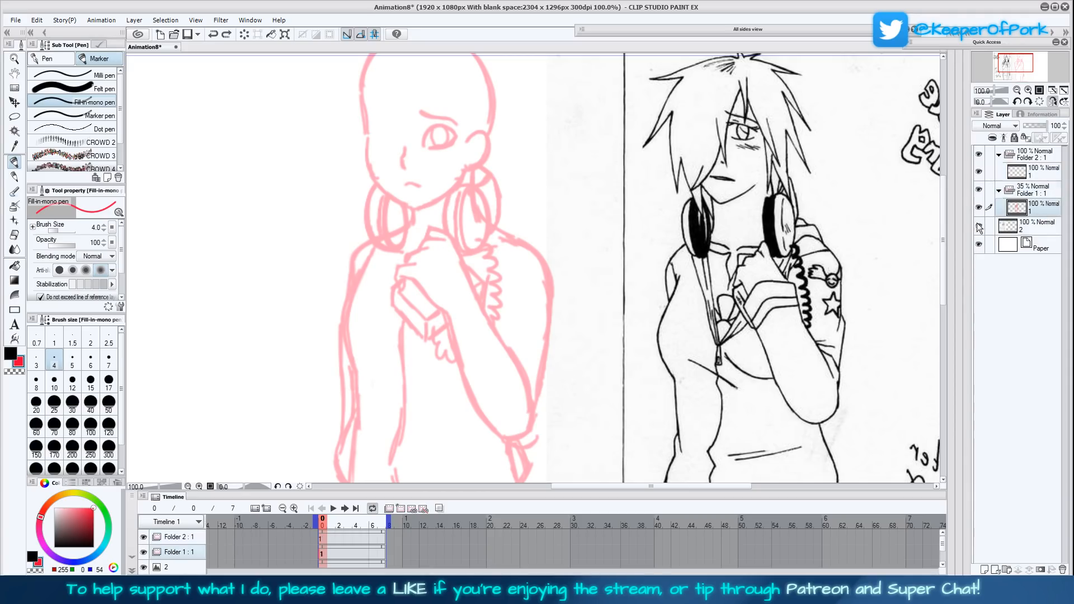
click(14, 117)
mouse_move(453, 316)
mouse_down()
mouse_move(395, 282)
mouse_move(401, 253)
mouse_move(428, 226)
mouse_move(450, 236)
mouse_move(470, 311)
mouse_up()
key(ctrl+t)
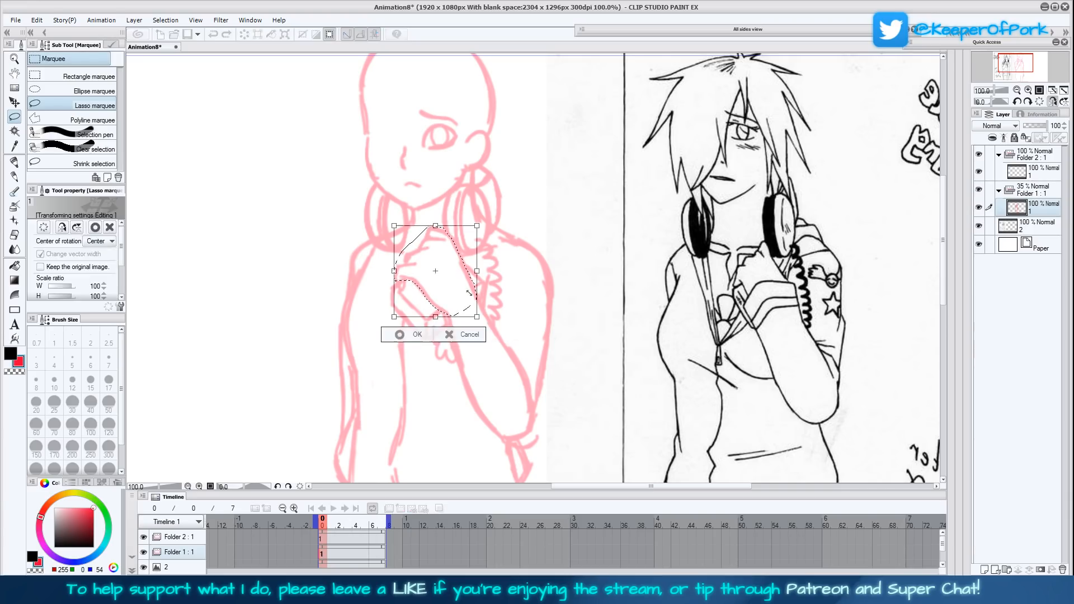
drag(435, 271, 469, 287)
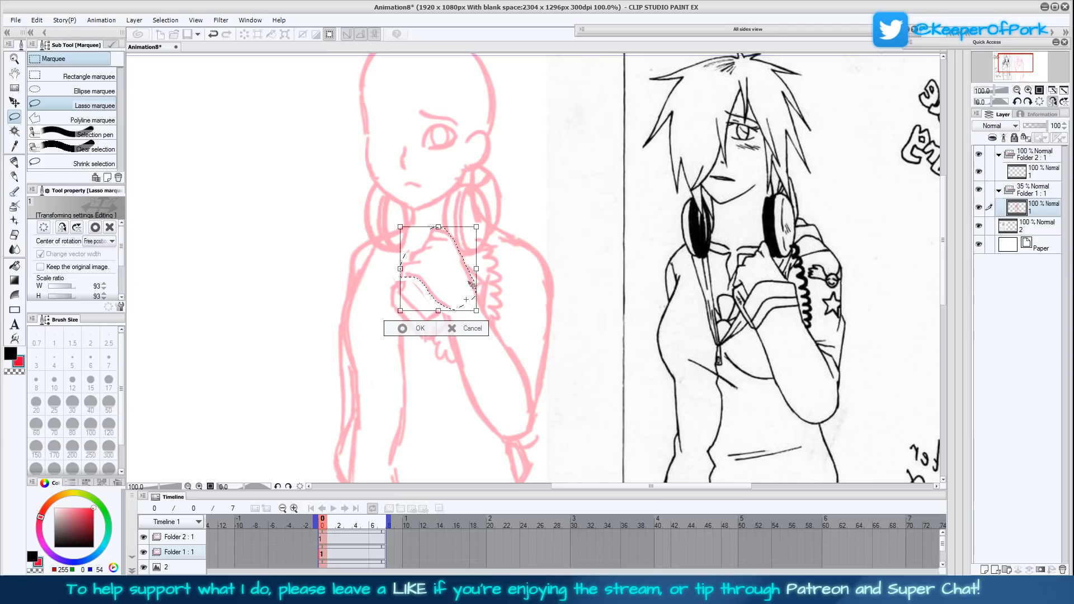
click(407, 330)
- Lasso the head on the faded rough, enlarge it slightly with a transform, and clear the selection
scroll(557, 362, up, 3)
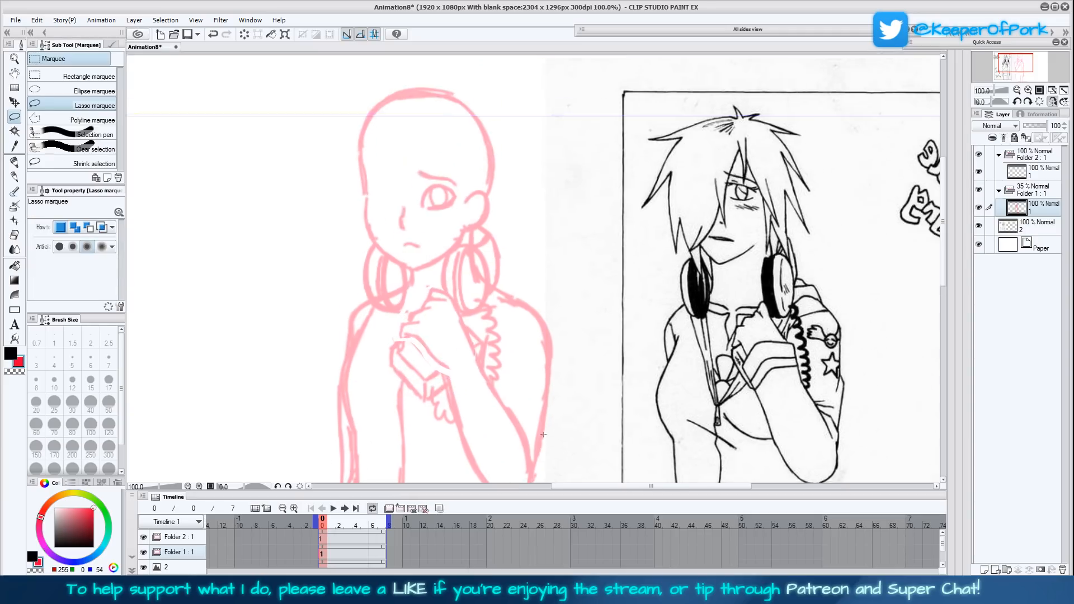
scroll(557, 361, up, 1)
mouse_move(458, 265)
mouse_down()
mouse_move(412, 289)
mouse_move(367, 258)
mouse_move(336, 196)
mouse_move(415, 90)
mouse_move(523, 142)
mouse_move(505, 216)
mouse_move(456, 267)
mouse_up()
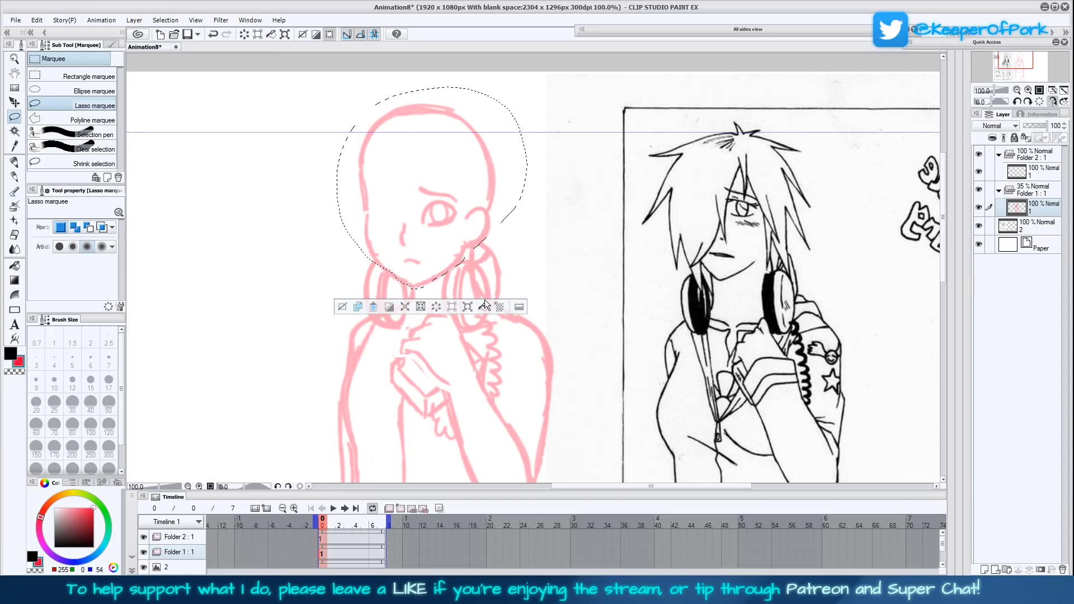
click(484, 302)
mouse_move(534, 189)
mouse_down()
mouse_move(510, 210)
mouse_move(539, 206)
mouse_move(502, 213)
mouse_up()
click(397, 314)
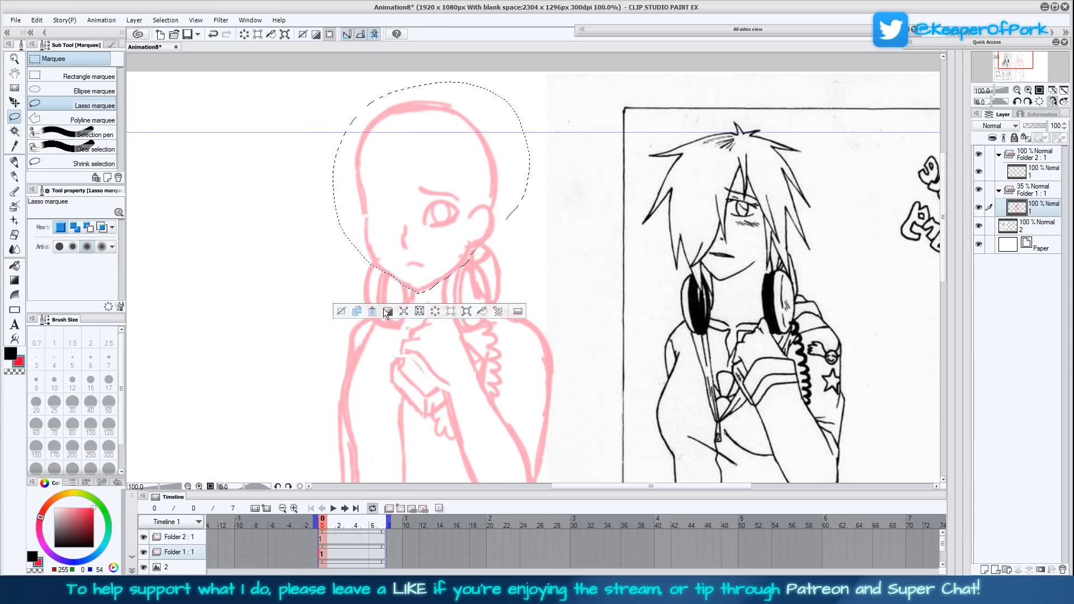
- Draw the raised forearm on the new cel with the Fill-in mono pen, from the wrist down around the elbow
drag(642, 414, 599, 336)
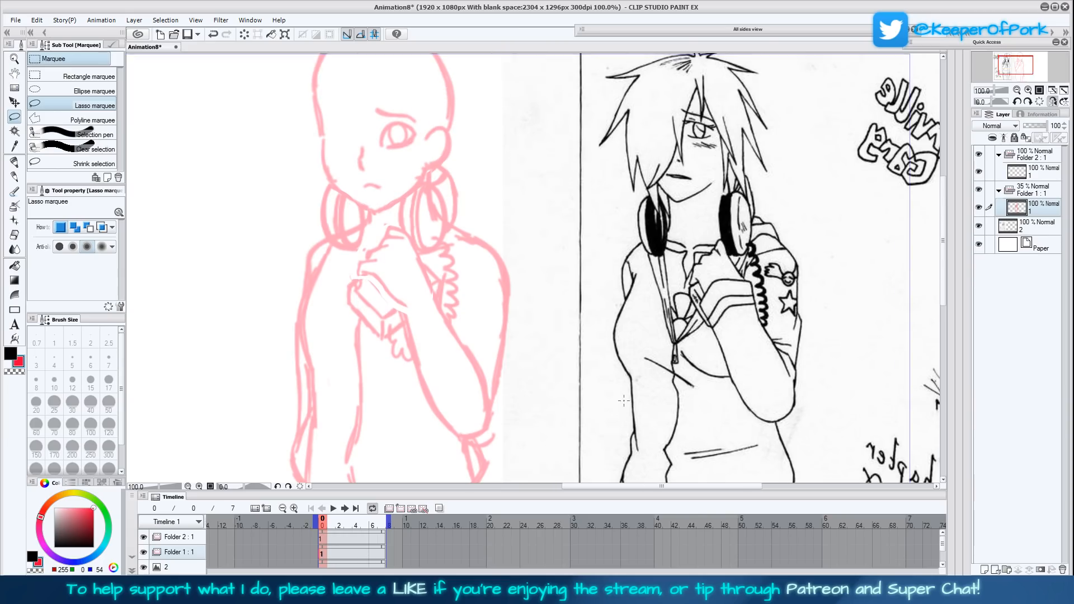
click(1036, 172)
click(15, 162)
mouse_move(395, 243)
mouse_down()
mouse_move(370, 256)
mouse_move(350, 303)
mouse_move(380, 257)
mouse_up()
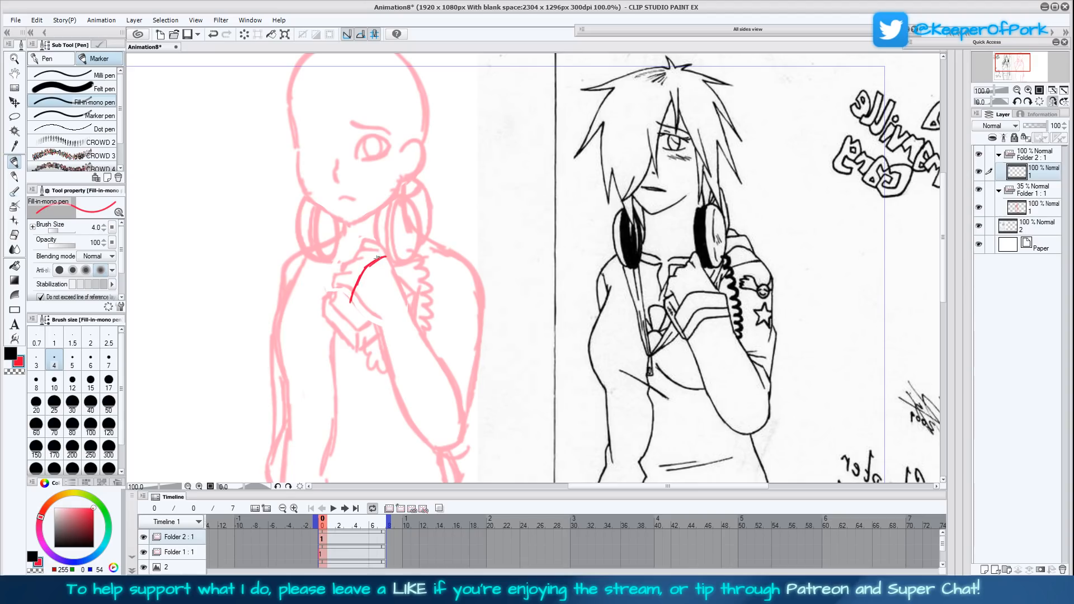
drag(350, 302, 380, 345)
drag(388, 257, 456, 408)
drag(438, 363, 455, 370)
drag(503, 429, 491, 384)
mouse_move(365, 298)
mouse_down()
mouse_move(391, 380)
mouse_move(393, 369)
mouse_move(416, 398)
mouse_move(449, 398)
mouse_move(469, 260)
mouse_up()
drag(715, 345, 677, 392)
key(ctrl+z)
key(ctrl+z)
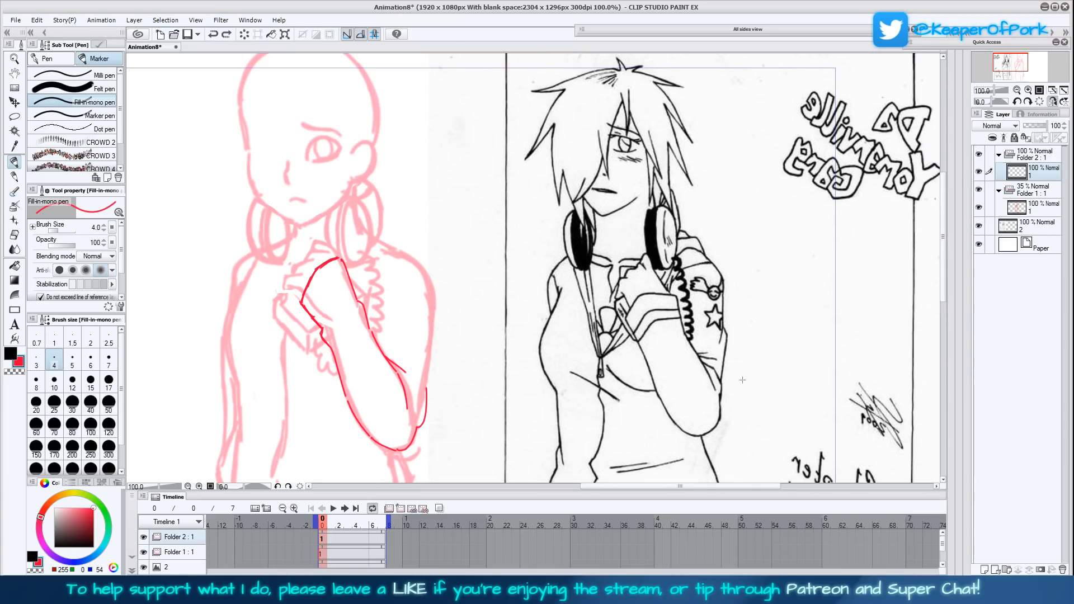
- Draw the raised arm's outer sleeve contour from the shoulder down to the elbow, with a crease near the shoulder
mouse_move(383, 240)
mouse_down()
mouse_move(435, 279)
mouse_move(429, 397)
mouse_move(437, 325)
mouse_up()
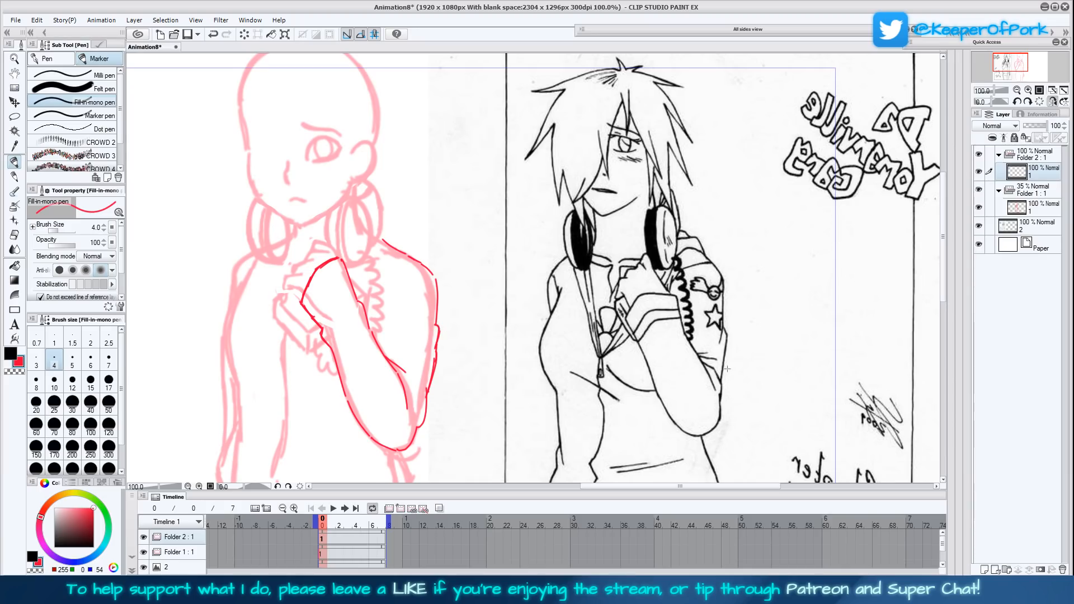
drag(684, 342, 686, 343)
mouse_move(426, 278)
mouse_down()
mouse_move(416, 310)
mouse_move(435, 276)
mouse_up()
- Draw the opposite shoulder's slope and the short upper-arm contour below it, undoing the unwanted strokes
drag(252, 258, 226, 272)
mouse_move(224, 320)
mouse_down()
mouse_move(225, 336)
mouse_move(266, 233)
mouse_move(240, 245)
mouse_up()
key(ctrl+z)
mouse_move(260, 206)
mouse_down()
mouse_move(234, 278)
mouse_move(252, 315)
mouse_up()
key(ctrl+z)
key(ctrl+z)
key(ctrl+z)
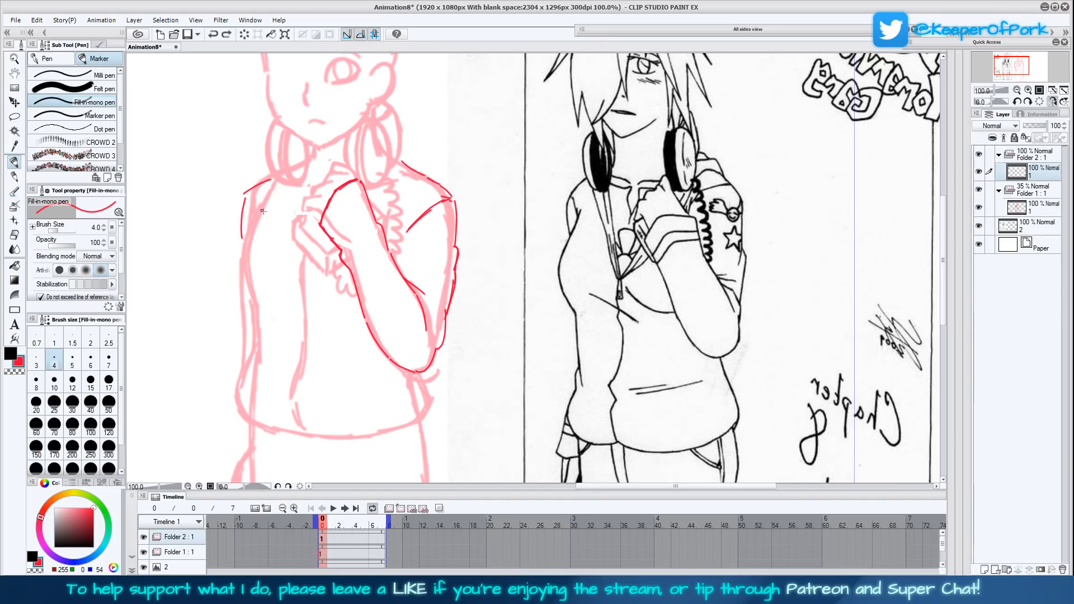
- Draw the lowered arm's side contour from the armpit to the waist, ending in the jacket's bulge above the hem
mouse_move(264, 201)
mouse_down()
mouse_move(248, 275)
mouse_move(246, 250)
mouse_move(242, 369)
mouse_up()
drag(243, 287, 266, 203)
mouse_move(244, 361)
mouse_down()
mouse_move(233, 385)
mouse_move(245, 398)
mouse_up()
drag(524, 392, 538, 330)
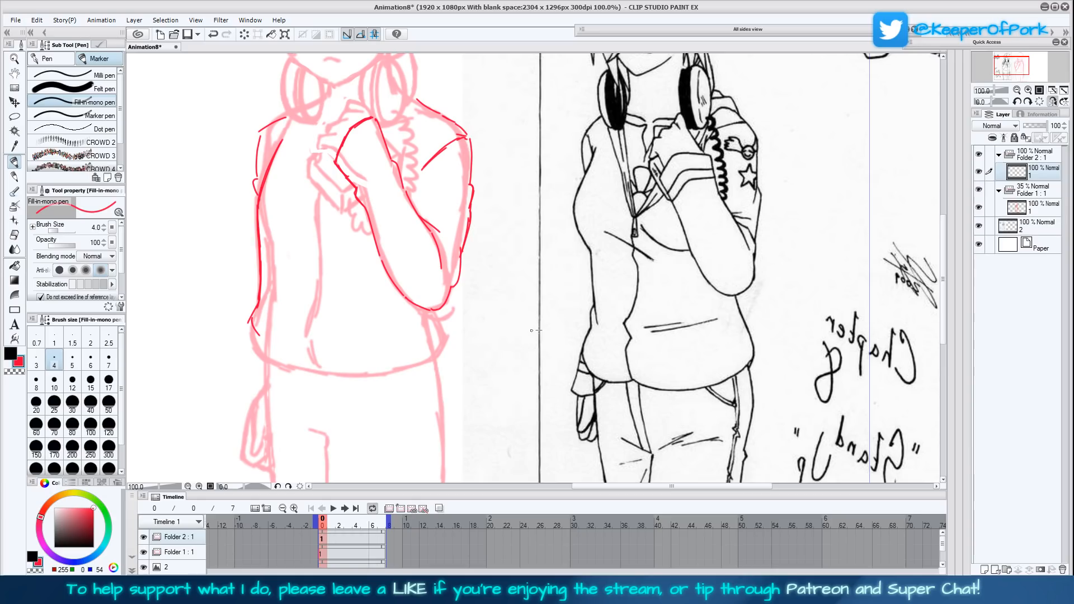
key(ctrl+z)
key(ctrl+z)
mouse_move(260, 272)
mouse_down()
mouse_move(252, 330)
mouse_move(264, 351)
mouse_up()
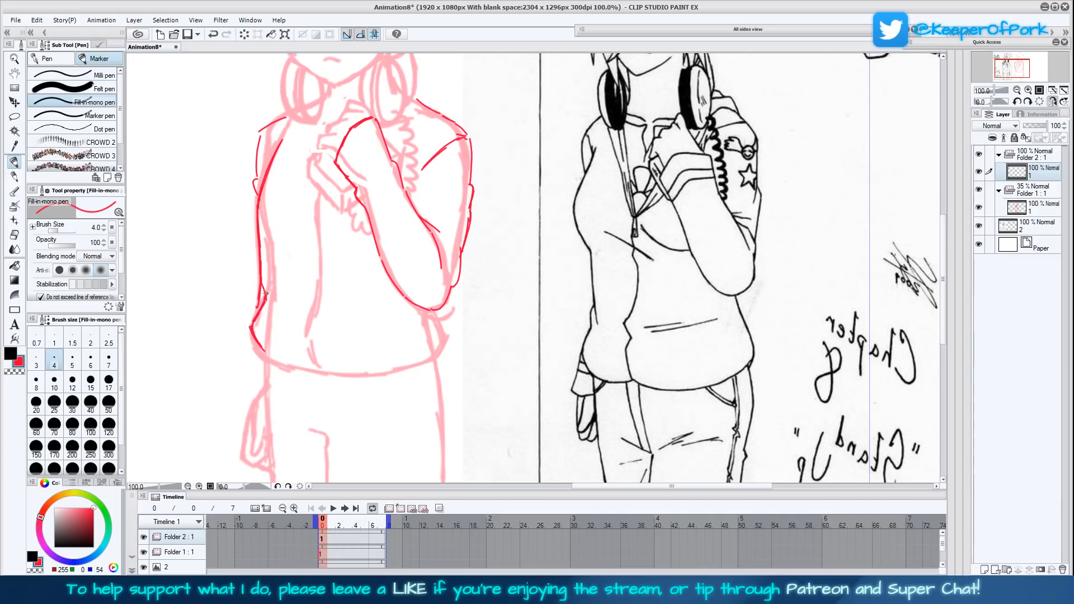
- Reinforce the lowered arm's outer contour from the armpit down to the jacket's waist with further strokes
drag(265, 296, 257, 266)
drag(254, 218, 260, 211)
drag(253, 308, 251, 288)
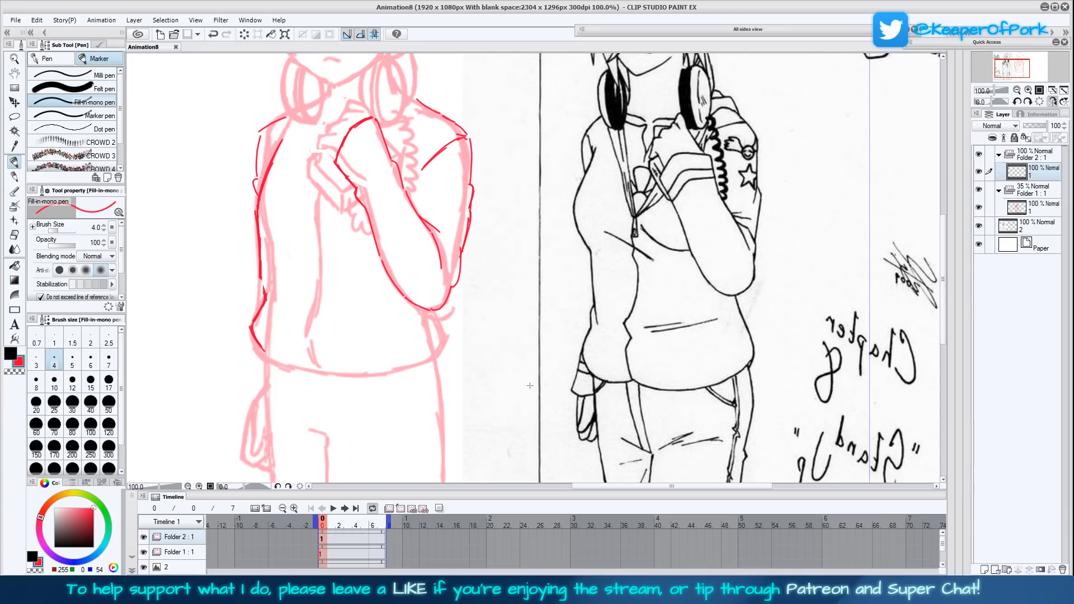
mouse_move(534, 386)
mouse_down()
mouse_move(538, 358)
mouse_move(538, 408)
mouse_up()
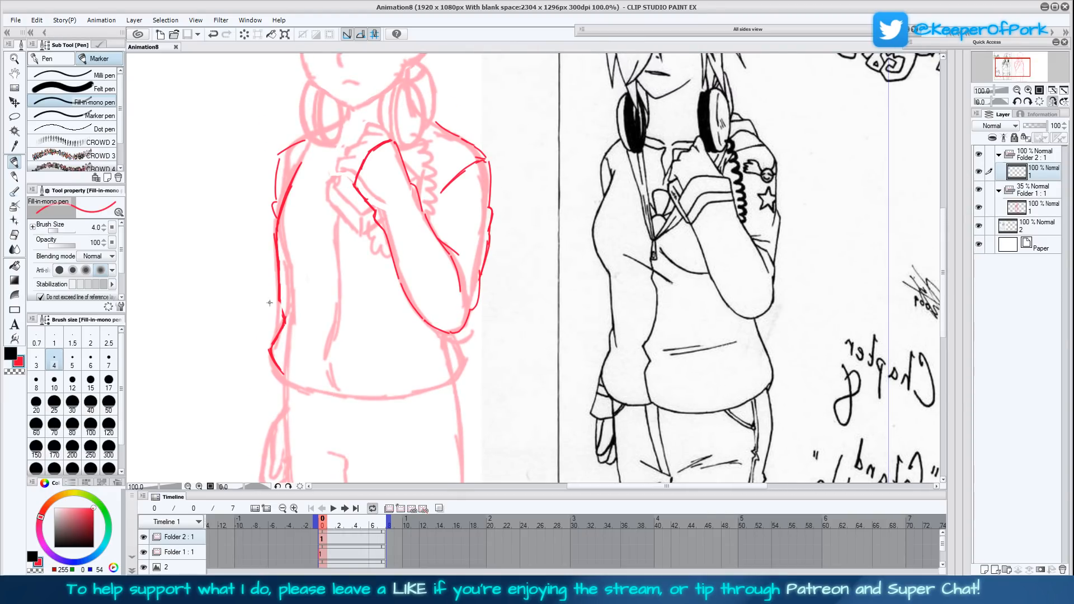
drag(283, 322, 279, 231)
drag(293, 181, 302, 162)
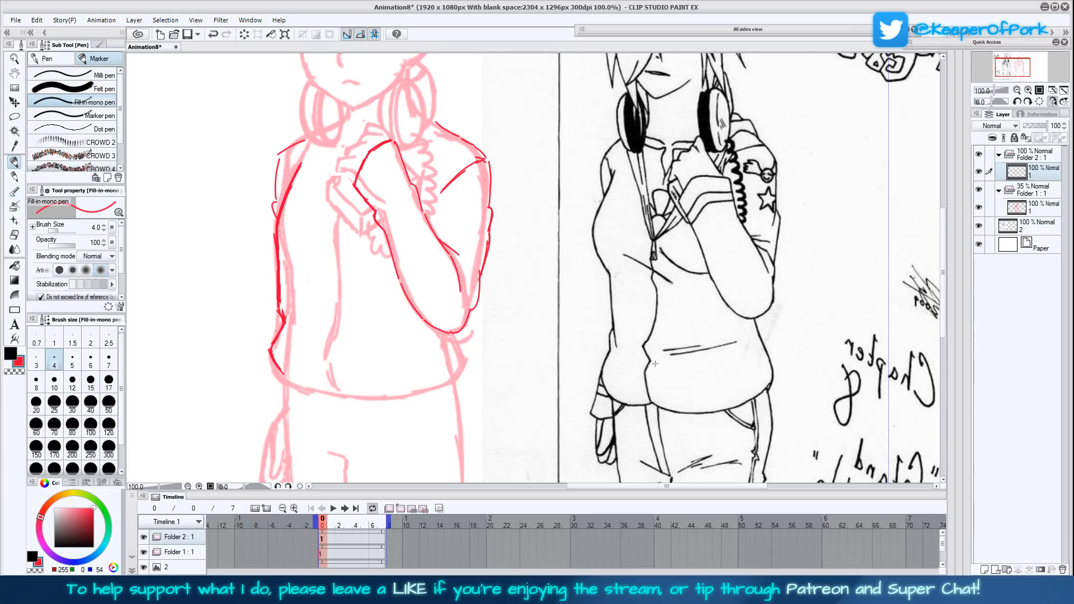
- Draw the raised hand's curled fingers and the box-shaped device it holds, with the small dangling shape beneath
scroll(653, 366, up, 3)
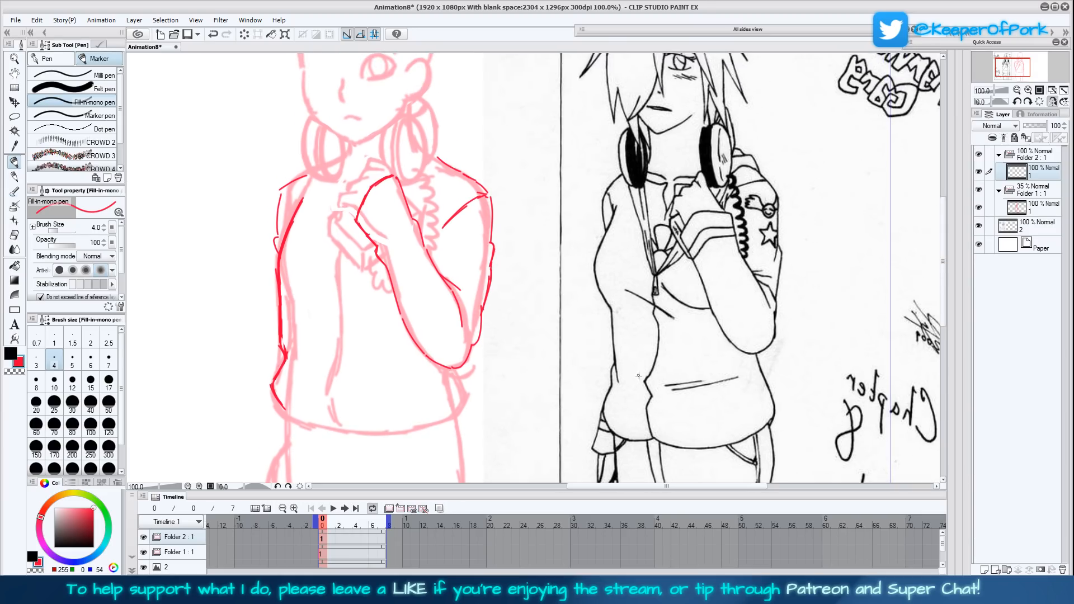
mouse_move(357, 213)
mouse_down()
mouse_move(338, 205)
mouse_move(341, 195)
mouse_move(369, 175)
mouse_move(359, 175)
mouse_move(350, 184)
mouse_move(388, 175)
mouse_move(368, 163)
mouse_move(360, 172)
mouse_move(367, 163)
mouse_move(387, 175)
mouse_up()
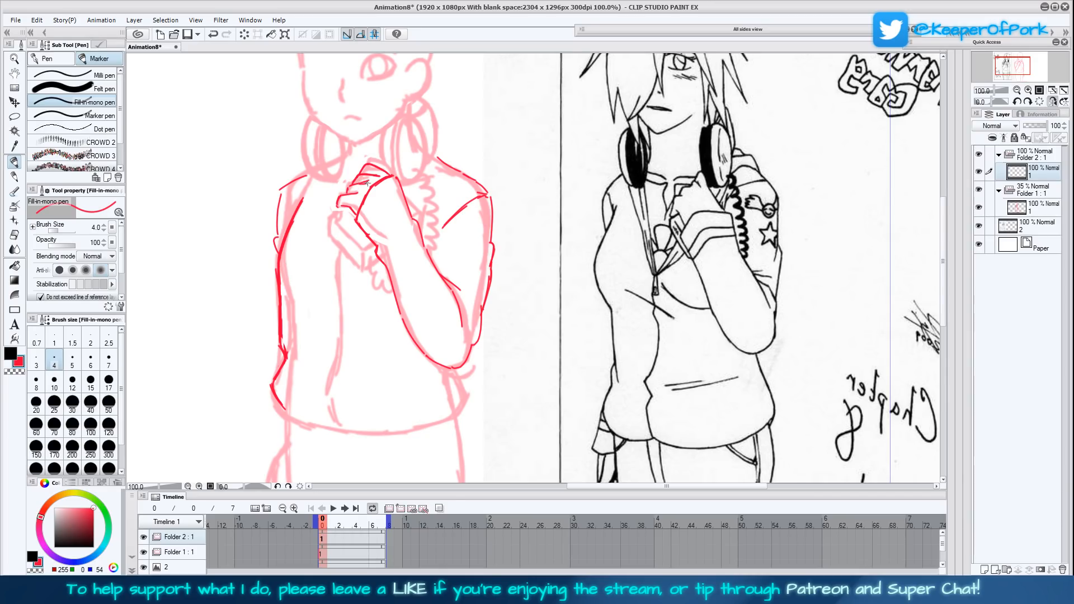
drag(360, 183, 338, 201)
mouse_move(341, 207)
mouse_down()
mouse_move(330, 234)
mouse_move(362, 266)
mouse_up()
mouse_move(332, 216)
mouse_down()
mouse_move(362, 252)
mouse_move(338, 233)
mouse_move(374, 245)
mouse_move(372, 264)
mouse_up()
mouse_move(376, 268)
mouse_down()
mouse_move(374, 279)
mouse_move(392, 284)
mouse_up()
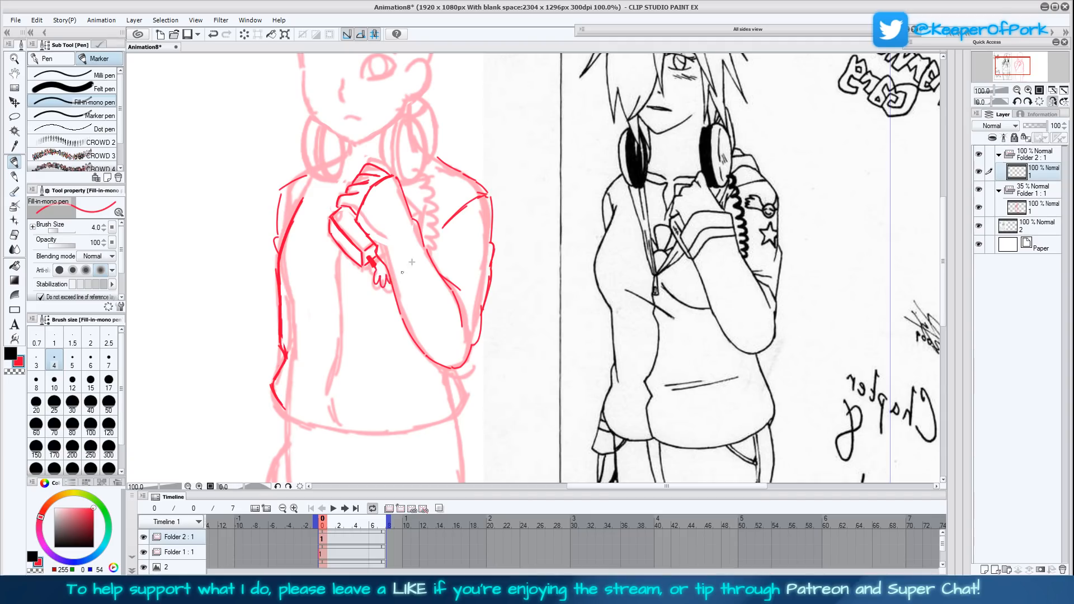
- Draw the coiled cord hanging beside the raised arm and begin the edge of the headphone earcup above it
mouse_move(425, 242)
mouse_down()
mouse_move(429, 255)
mouse_move(434, 202)
mouse_move(417, 172)
mouse_up()
drag(488, 194, 482, 330)
drag(577, 350, 583, 373)
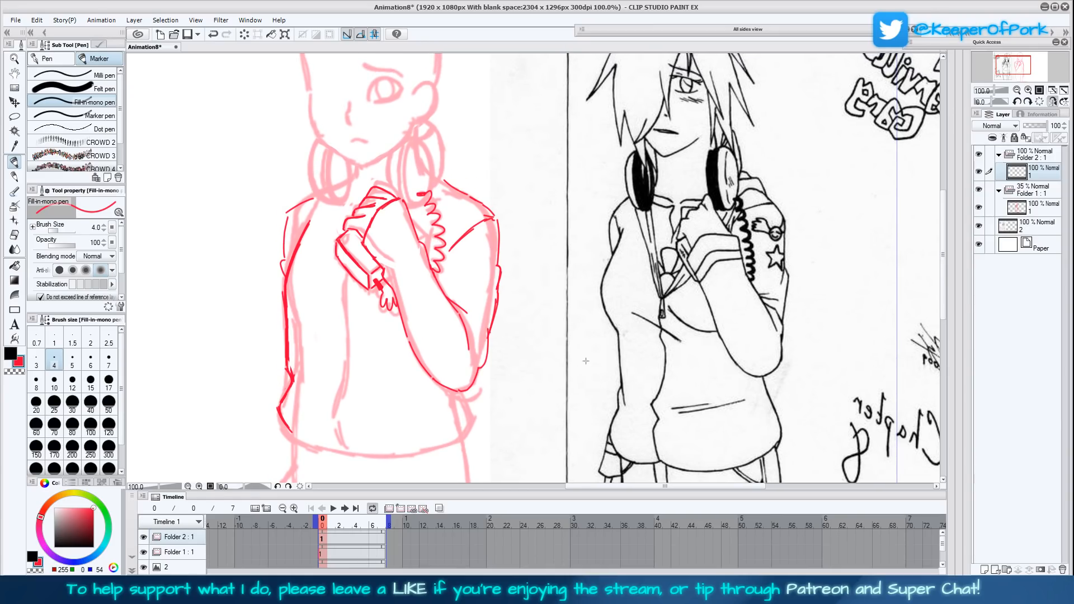
drag(587, 358, 574, 378)
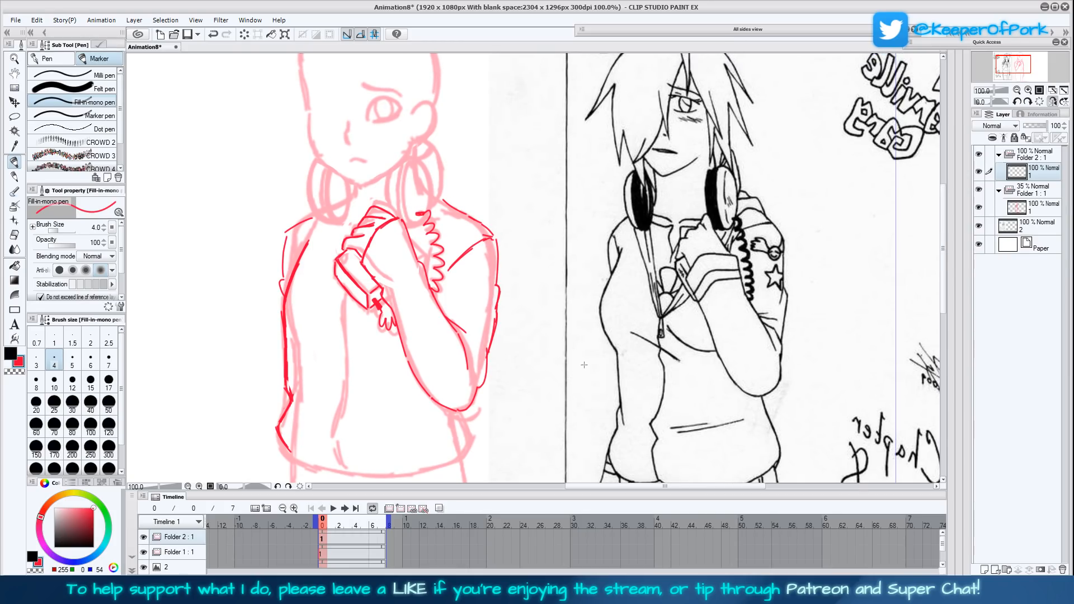
drag(584, 367, 584, 397)
mouse_move(423, 246)
mouse_down()
mouse_move(396, 255)
mouse_move(418, 249)
mouse_move(425, 215)
mouse_up()
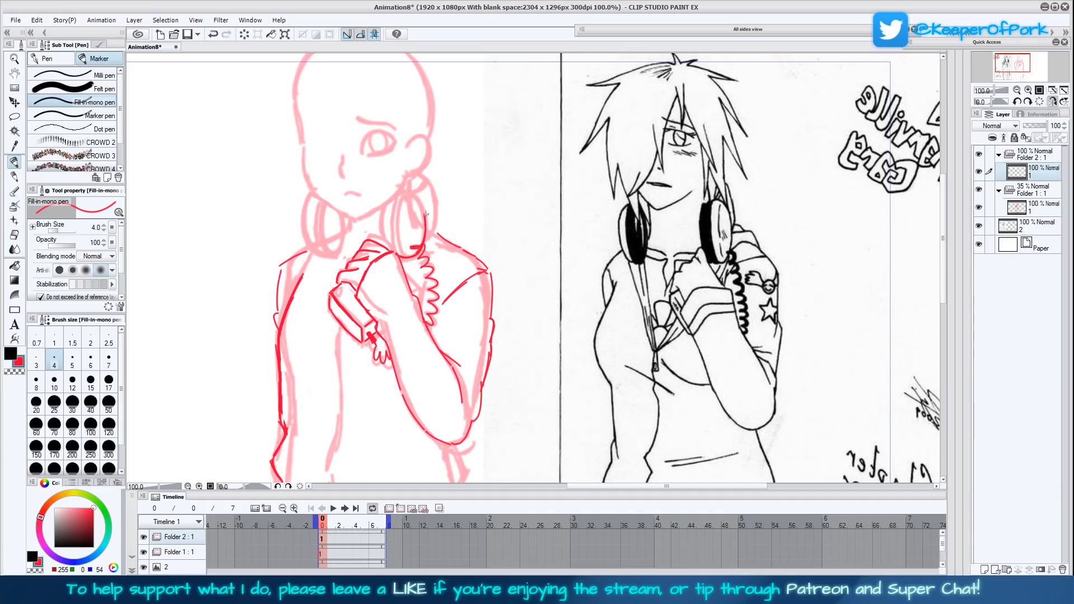
- Add the angular cuff folds on the raised forearm and check the drawing in the mirrored view
scroll(580, 364, down, 2)
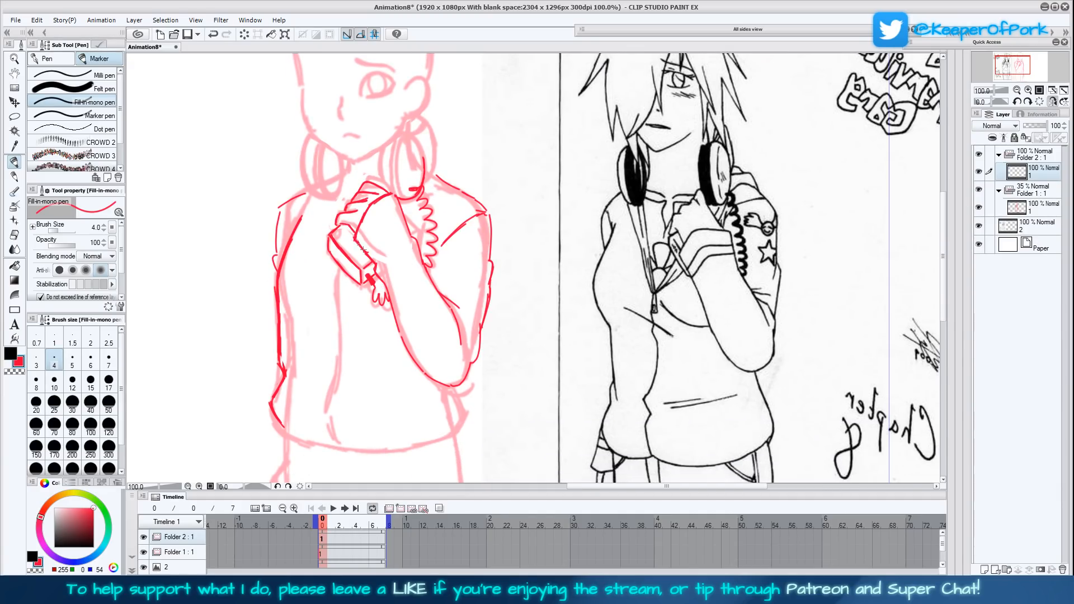
mouse_move(405, 241)
mouse_down()
mouse_move(393, 263)
mouse_move(411, 270)
mouse_up()
click(1053, 102)
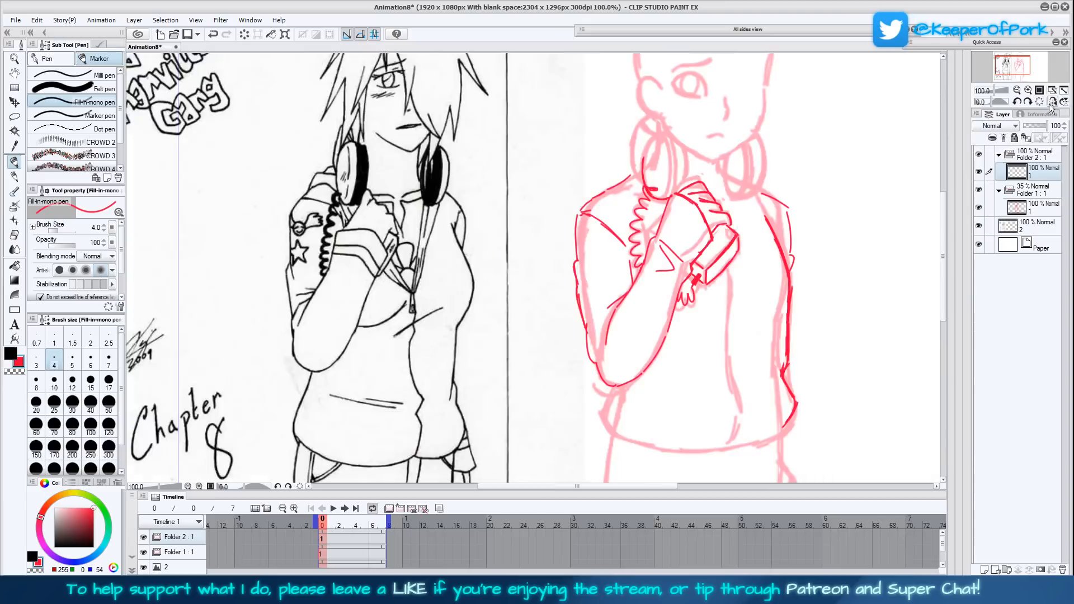
click(1053, 102)
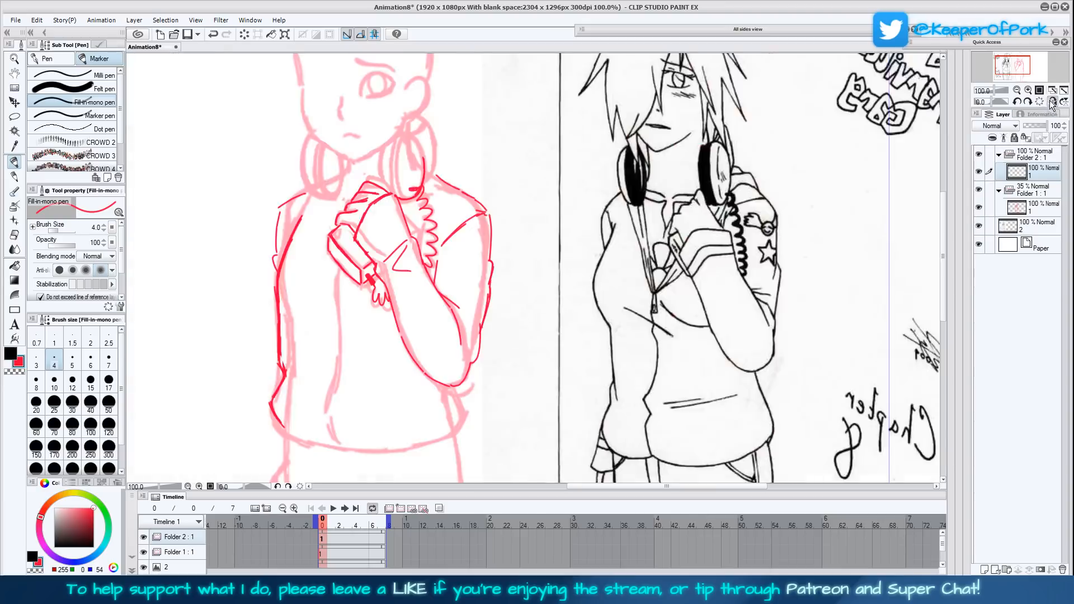
- Draw the jacket's side below the elbow, the curved bottom hem and the wavy front edge up the torso
drag(572, 280, 628, 364)
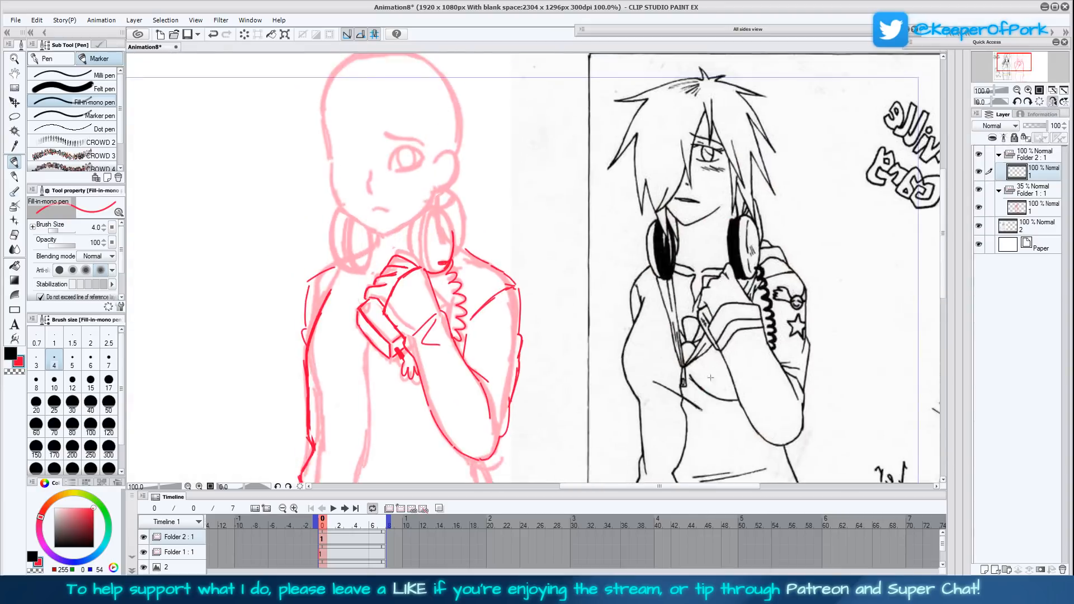
scroll(671, 372, down, 3)
scroll(701, 361, down, 3)
scroll(701, 360, down, 4)
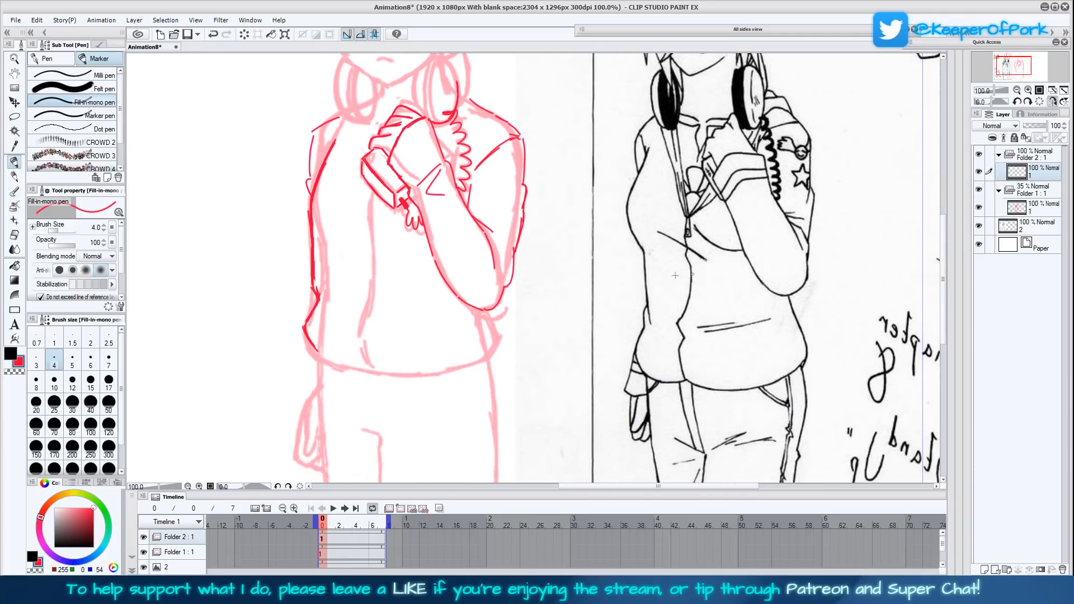
mouse_move(492, 322)
mouse_down()
mouse_move(496, 309)
mouse_move(484, 358)
mouse_move(371, 371)
mouse_move(360, 339)
mouse_move(372, 196)
mouse_up()
drag(768, 293, 728, 354)
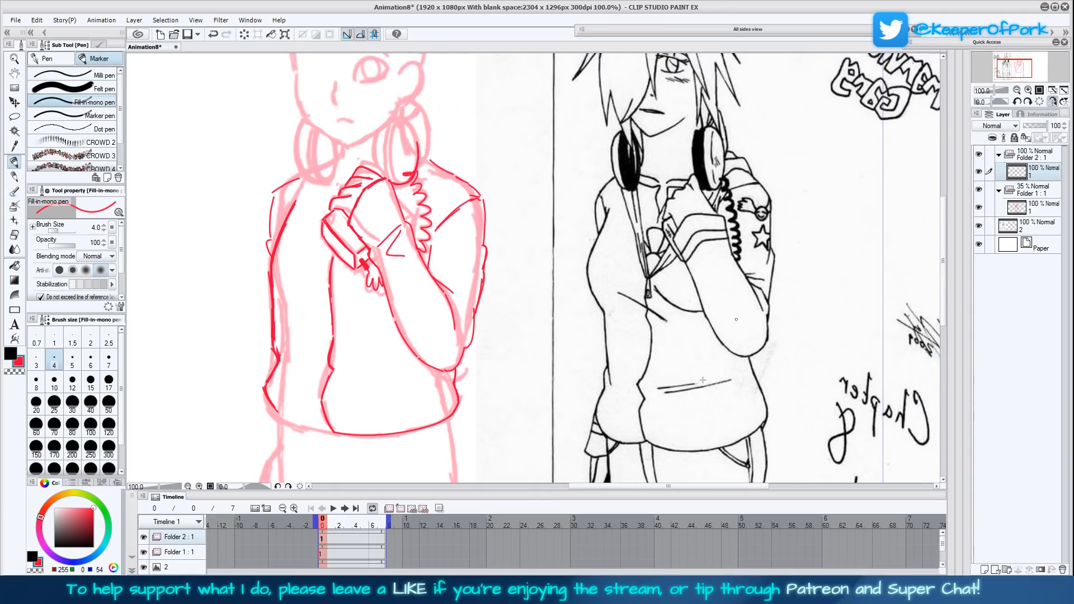
- Draw the jacket's V-shaped neck opening with its collar edges and zipper pull, and reinforce the front line below
drag(332, 259, 330, 307)
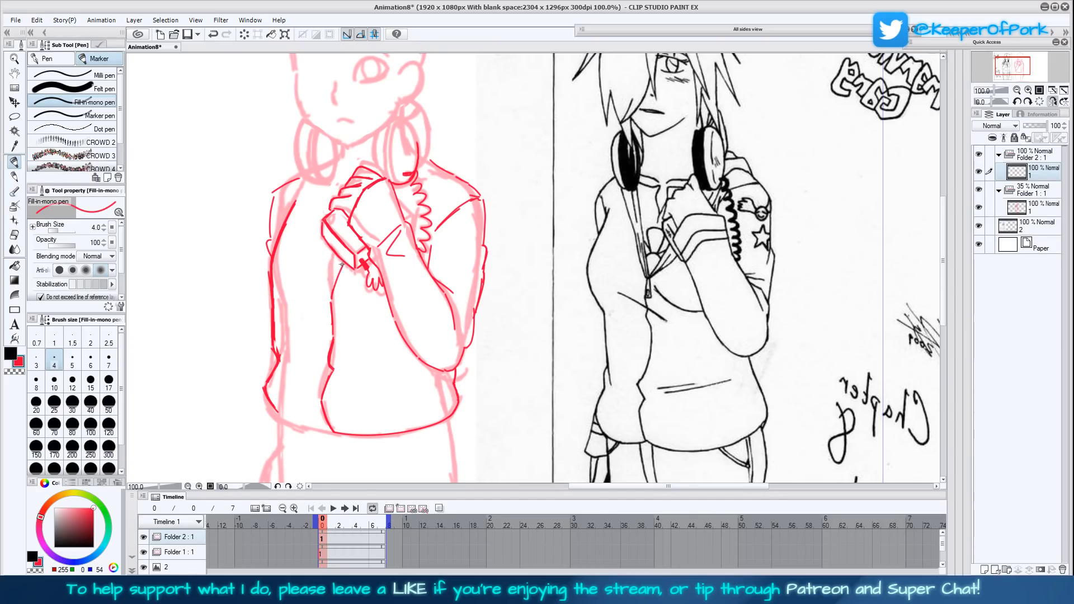
drag(334, 283, 328, 318)
mouse_move(321, 267)
mouse_down()
mouse_move(326, 188)
mouse_move(315, 253)
mouse_move(325, 287)
mouse_move(309, 273)
mouse_move(327, 298)
mouse_move(308, 250)
mouse_up()
drag(322, 289, 301, 221)
drag(315, 271, 299, 183)
mouse_move(301, 221)
mouse_down()
mouse_move(299, 181)
mouse_move(300, 228)
mouse_move(321, 284)
mouse_move(367, 269)
mouse_move(355, 273)
mouse_up()
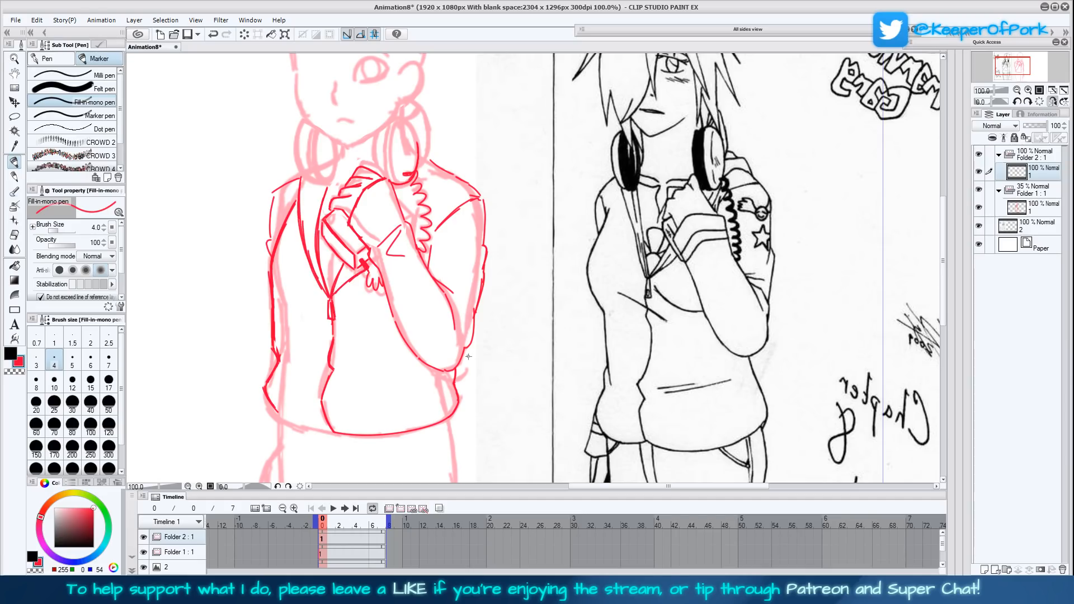
mouse_move(332, 322)
mouse_down()
mouse_move(325, 425)
mouse_move(321, 416)
mouse_up()
drag(508, 350, 536, 377)
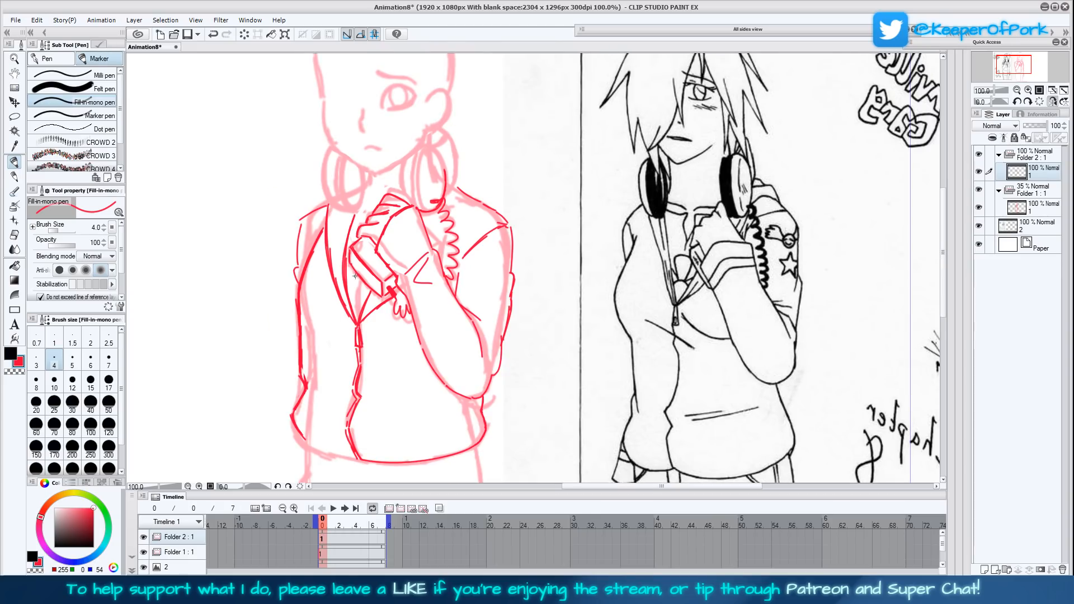
- Draw the round shape and the small pointed detail inside the jacket's neck opening, beneath the held device
mouse_move(355, 271)
mouse_down()
mouse_move(351, 285)
mouse_move(365, 290)
mouse_up()
drag(348, 260, 352, 269)
drag(672, 399, 662, 423)
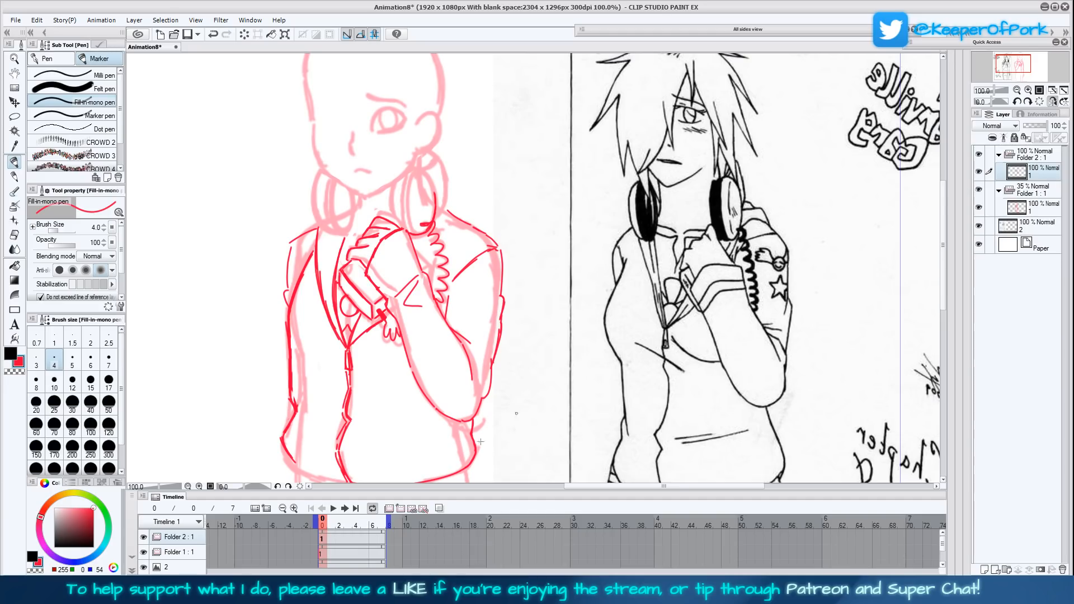
mouse_move(521, 390)
mouse_down()
mouse_move(594, 334)
mouse_move(620, 339)
mouse_move(608, 353)
mouse_up()
mouse_move(370, 343)
mouse_down()
mouse_move(393, 317)
mouse_move(381, 329)
mouse_up()
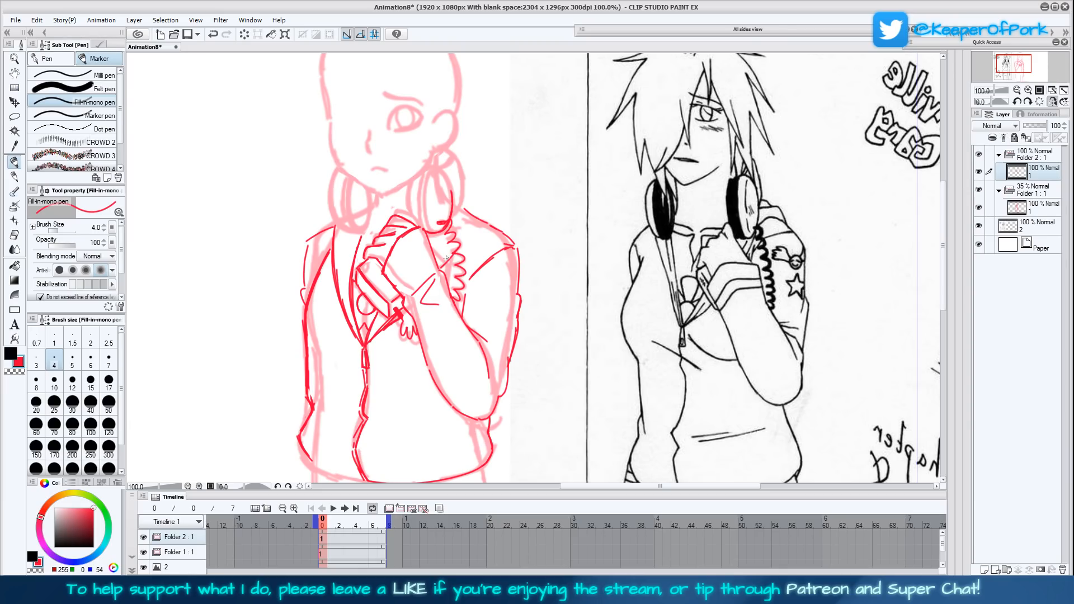
- Draw the first fringe strands over the forehead and the curved side lock beneath the ear, undoing unwanted strokes
drag(438, 270, 494, 227)
drag(505, 232, 485, 217)
drag(547, 266, 548, 323)
mouse_move(444, 200)
mouse_down()
mouse_move(461, 255)
mouse_move(600, 228)
mouse_up()
mouse_move(576, 192)
mouse_down()
mouse_move(578, 233)
mouse_move(575, 219)
mouse_move(561, 259)
mouse_move(563, 286)
mouse_move(576, 284)
mouse_up()
key(ctrl+z)
key(ctrl+z)
mouse_move(575, 198)
mouse_down()
mouse_move(579, 231)
mouse_move(584, 199)
mouse_move(562, 274)
mouse_move(586, 307)
mouse_move(560, 313)
mouse_move(543, 297)
mouse_up()
key(ctrl+z)
key(ctrl+z)
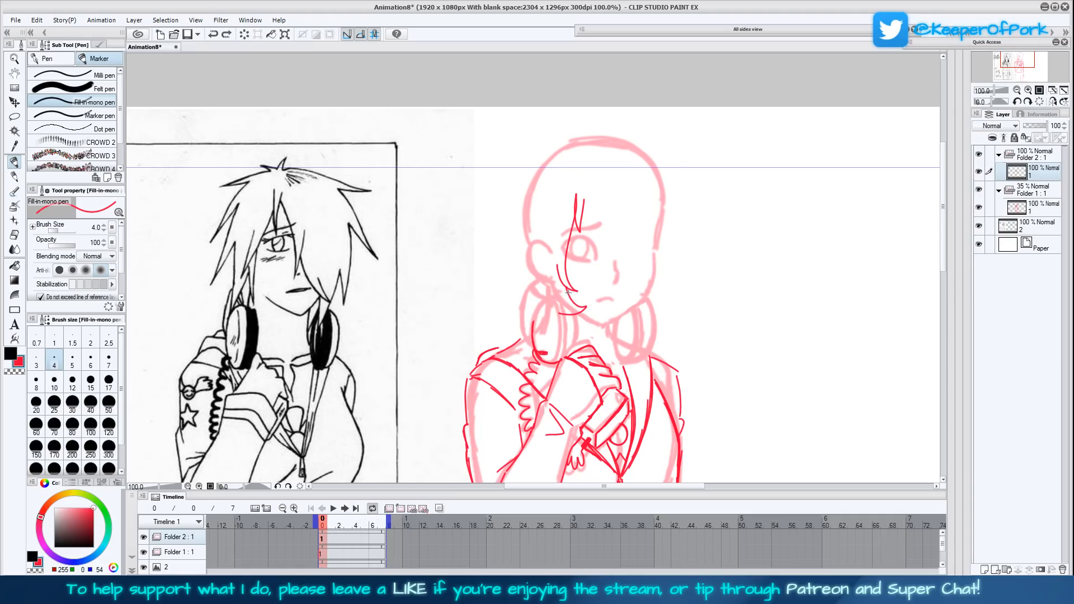
mouse_move(566, 288)
mouse_down()
mouse_move(585, 308)
mouse_move(545, 302)
mouse_move(535, 287)
mouse_move(543, 267)
mouse_move(538, 299)
mouse_move(559, 308)
mouse_move(536, 305)
mouse_move(542, 235)
mouse_up()
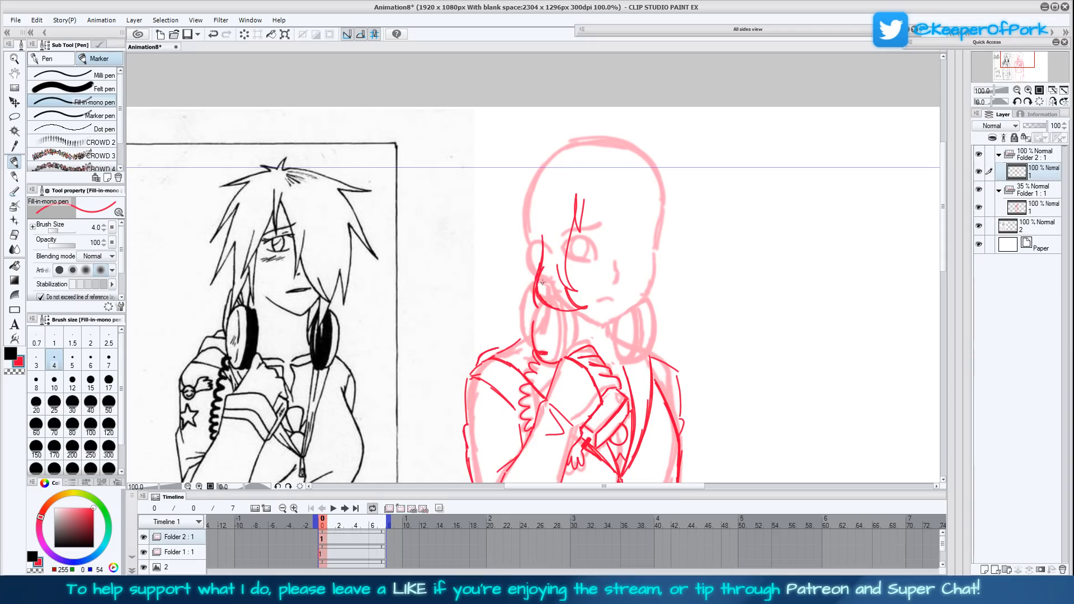
drag(708, 382, 691, 361)
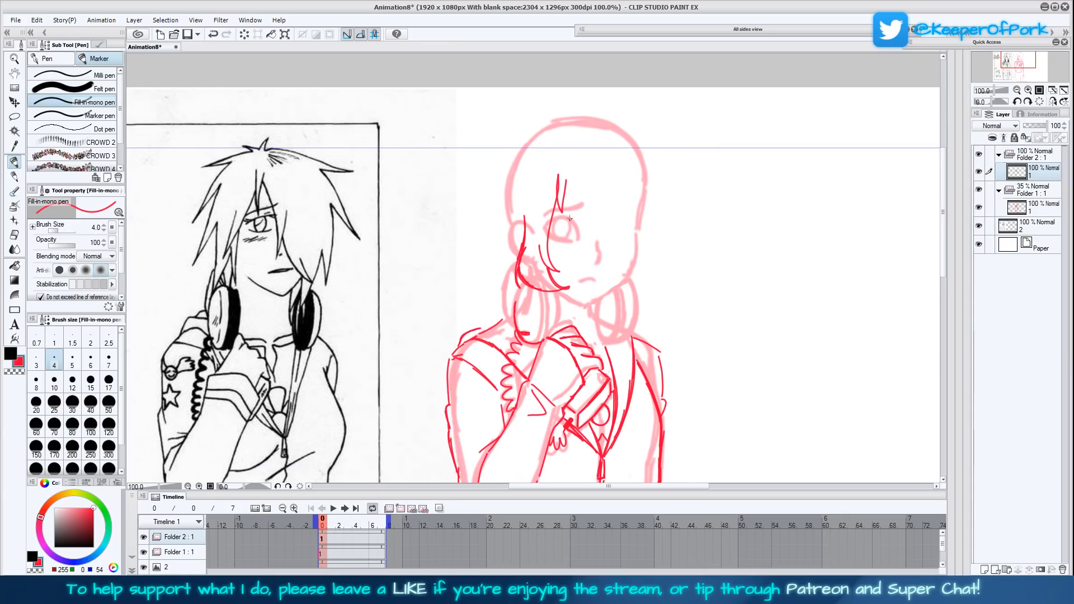
- Draw the large fringe lock sweeping across the covered side of the face, undoing the first attempt
drag(565, 177, 572, 249)
key(ctrl+z)
mouse_move(566, 180)
mouse_down()
mouse_move(580, 232)
mouse_move(564, 262)
mouse_move(591, 271)
mouse_move(615, 252)
mouse_move(615, 218)
mouse_up()
drag(549, 233, 574, 241)
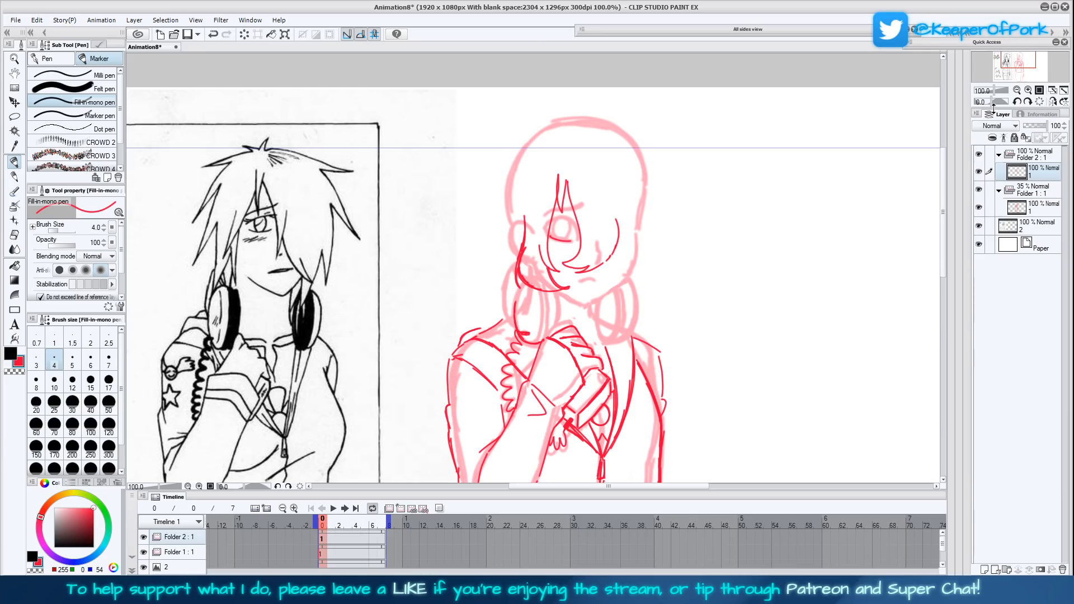
- Draw the visible eye with its lashes and eyebrow in the mirrored view, and restore the view's orientation
click(1052, 102)
mouse_move(490, 237)
mouse_down()
mouse_move(506, 215)
mouse_move(522, 226)
mouse_up()
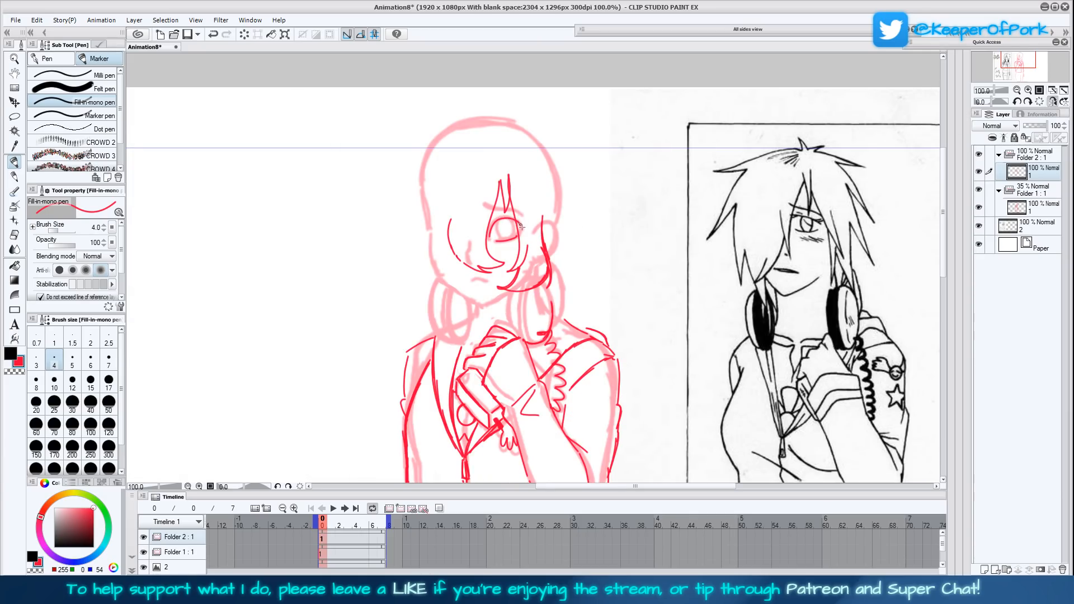
mouse_move(524, 219)
mouse_down()
mouse_move(483, 207)
mouse_move(502, 242)
mouse_move(512, 221)
mouse_up()
click(1052, 102)
drag(681, 312, 643, 317)
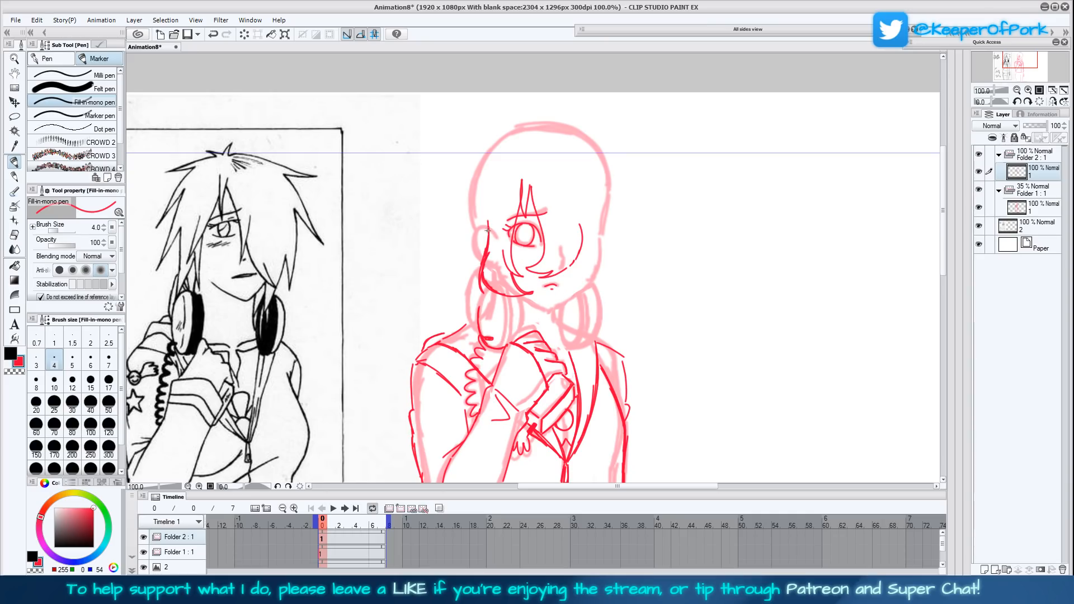
- Draw the ear, the jaw line and the pointed hair lock beside the covered cheek, undoing the misplaced strokes
mouse_move(482, 229)
mouse_down()
mouse_move(479, 253)
mouse_move(484, 228)
mouse_move(488, 239)
mouse_up()
mouse_move(565, 272)
mouse_down()
mouse_move(558, 307)
mouse_move(561, 272)
mouse_up()
key(ctrl+z)
key(ctrl+z)
drag(557, 315, 562, 272)
mouse_move(555, 313)
mouse_down()
mouse_move(591, 290)
mouse_move(578, 311)
mouse_move(592, 303)
mouse_move(610, 256)
mouse_up()
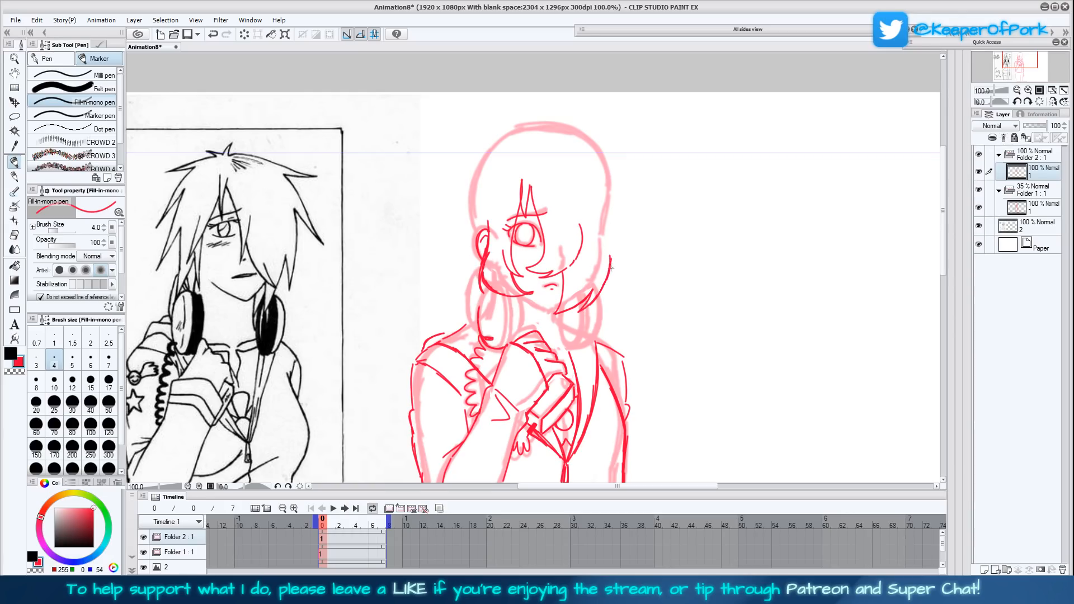
- Draw the jagged outer hair spikes on the covered side of the head, undoing unwanted strokes
mouse_move(611, 258)
mouse_down()
mouse_move(630, 276)
mouse_move(620, 246)
mouse_move(646, 252)
mouse_move(620, 185)
mouse_move(619, 195)
mouse_move(653, 192)
mouse_move(597, 150)
mouse_up()
key(ctrl+z)
key(ctrl+z)
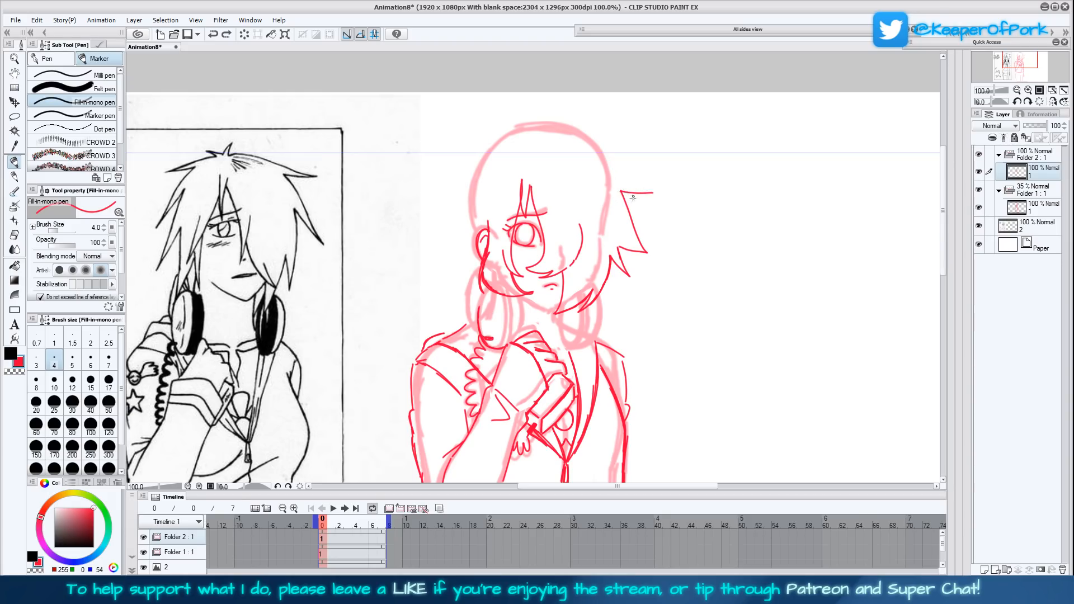
mouse_move(632, 203)
mouse_down()
mouse_move(657, 203)
mouse_move(566, 130)
mouse_move(524, 127)
mouse_move(484, 159)
mouse_move(518, 129)
mouse_move(557, 128)
mouse_move(662, 203)
mouse_move(627, 201)
mouse_up()
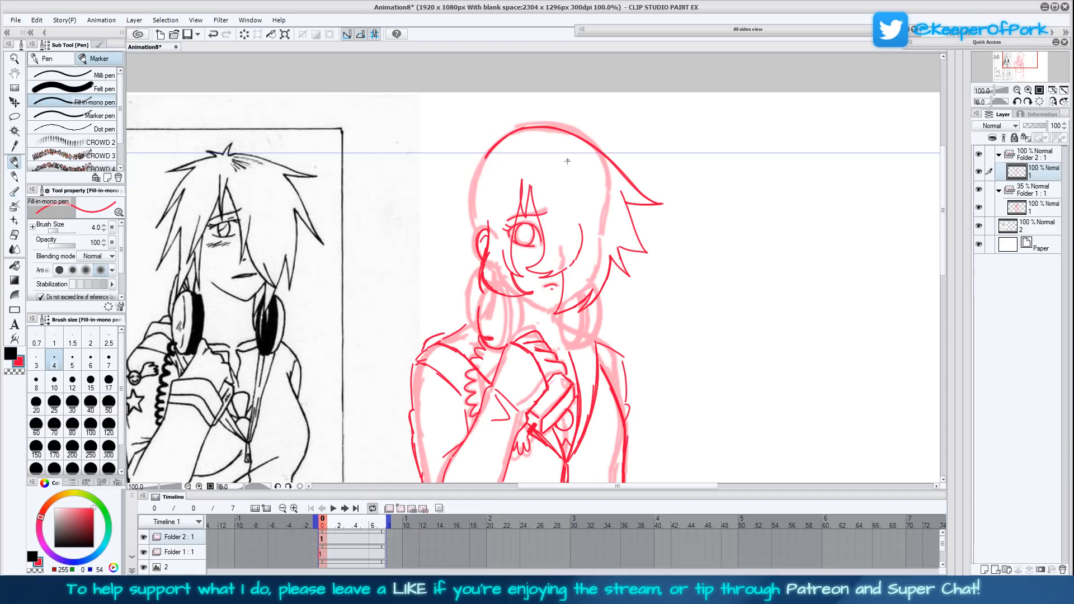
- Draw the hair's crown contour with tufts and the spiky outline down the ear side, checking it mirrored
mouse_move(492, 145)
mouse_down()
mouse_move(506, 118)
mouse_move(489, 148)
mouse_up()
key(ctrl+z)
mouse_move(486, 149)
mouse_down()
mouse_move(463, 149)
mouse_move(451, 161)
mouse_move(471, 165)
mouse_move(454, 176)
mouse_move(473, 170)
mouse_move(445, 155)
mouse_move(548, 125)
mouse_move(667, 203)
mouse_move(629, 205)
mouse_up()
mouse_move(479, 166)
mouse_down()
mouse_move(458, 195)
mouse_move(449, 260)
mouse_move(465, 243)
mouse_move(453, 256)
mouse_move(457, 201)
mouse_move(475, 170)
mouse_up()
drag(652, 378, 657, 371)
click(1053, 101)
click(1052, 102)
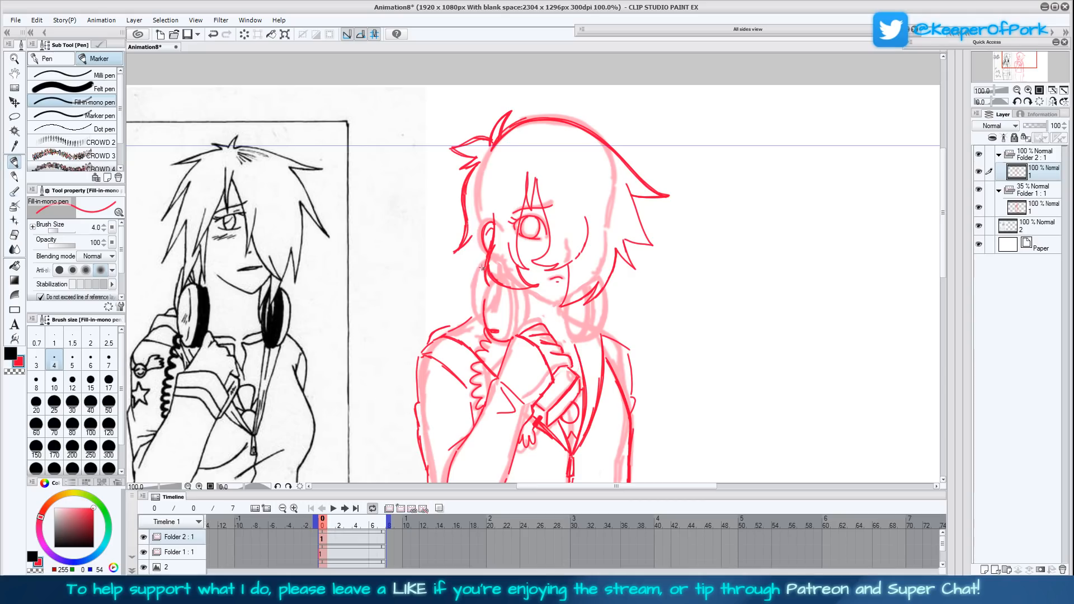
- Draw the outer contour of the headphone earcup below the ear and reinforce the hair edge above it
drag(479, 271, 476, 316)
mouse_move(481, 270)
mouse_down()
mouse_move(471, 296)
mouse_move(481, 323)
mouse_move(489, 282)
mouse_up()
mouse_move(469, 247)
mouse_down()
mouse_move(471, 276)
mouse_move(474, 237)
mouse_move(451, 252)
mouse_move(472, 236)
mouse_move(451, 254)
mouse_move(469, 207)
mouse_up()
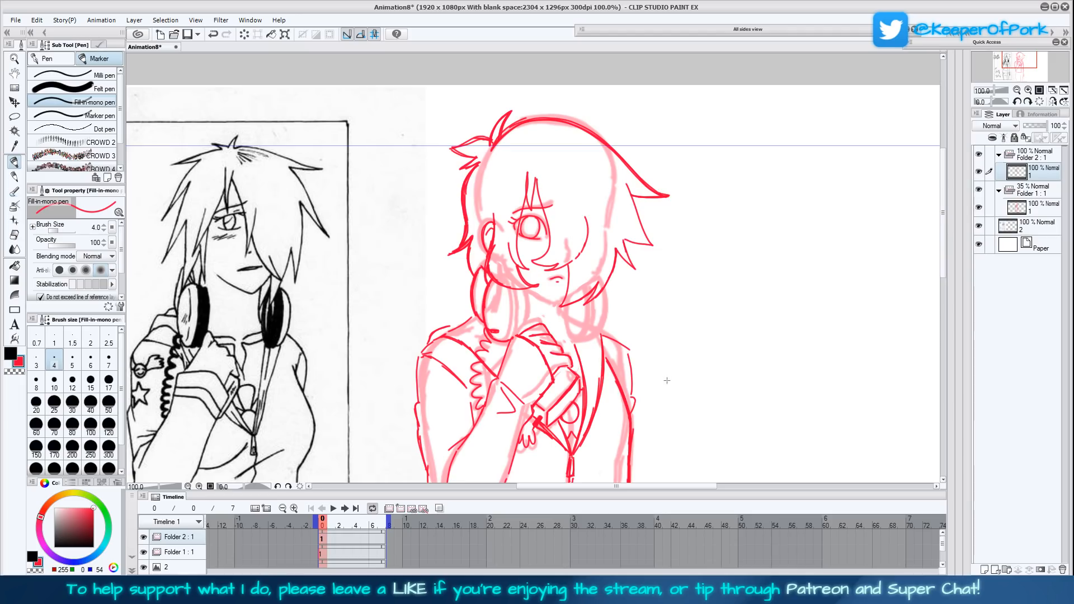
drag(666, 379, 672, 355)
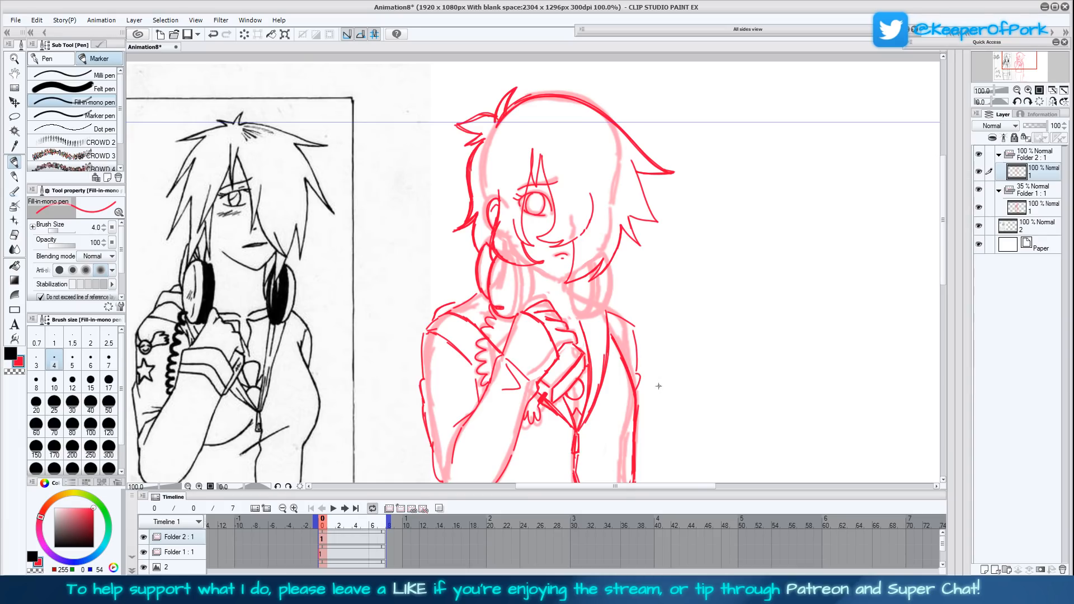
drag(670, 375, 682, 347)
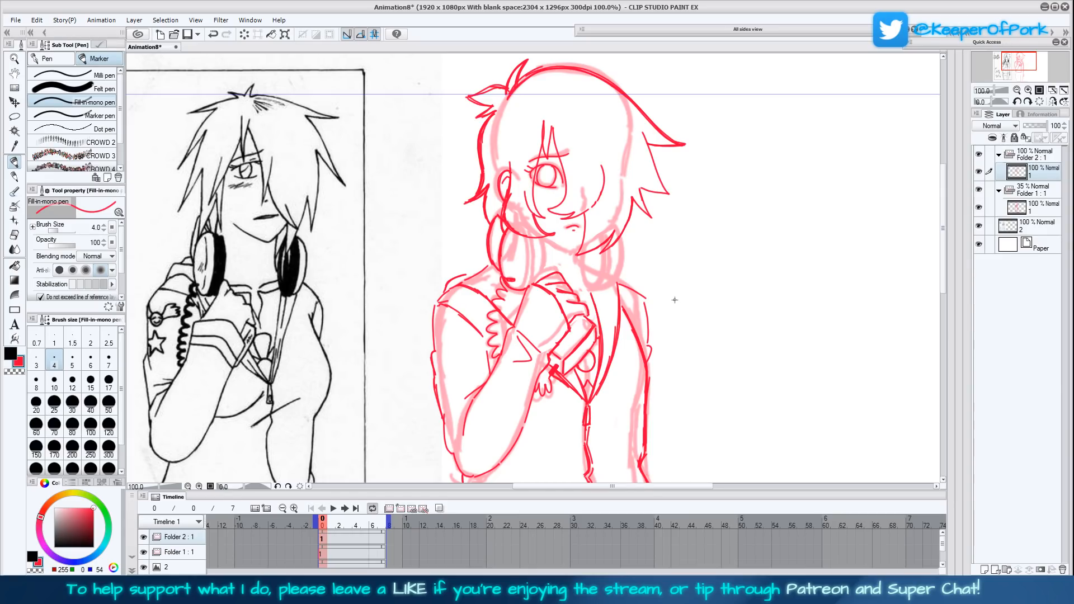
mouse_move(702, 324)
mouse_down()
mouse_move(705, 307)
mouse_move(729, 329)
mouse_up()
- Refine the lowered arm's shoulder and upper sleeve contour, and add the inner edge of the ear-side earcup
mouse_move(626, 304)
mouse_down()
mouse_move(620, 319)
mouse_move(630, 295)
mouse_move(637, 361)
mouse_up()
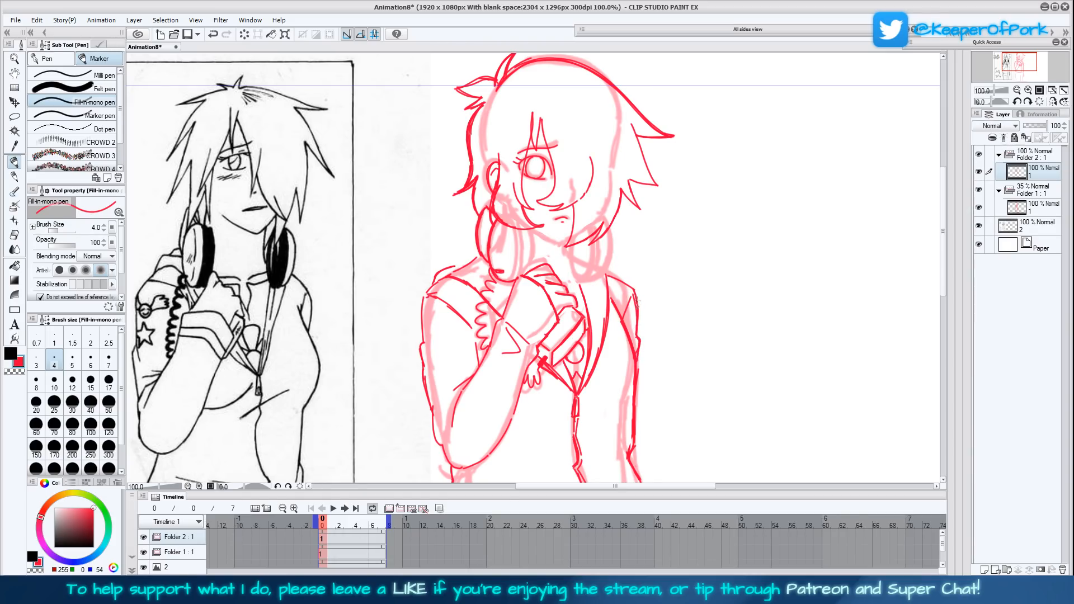
drag(633, 290, 606, 274)
scroll(533, 278, up, 1)
drag(517, 301, 517, 257)
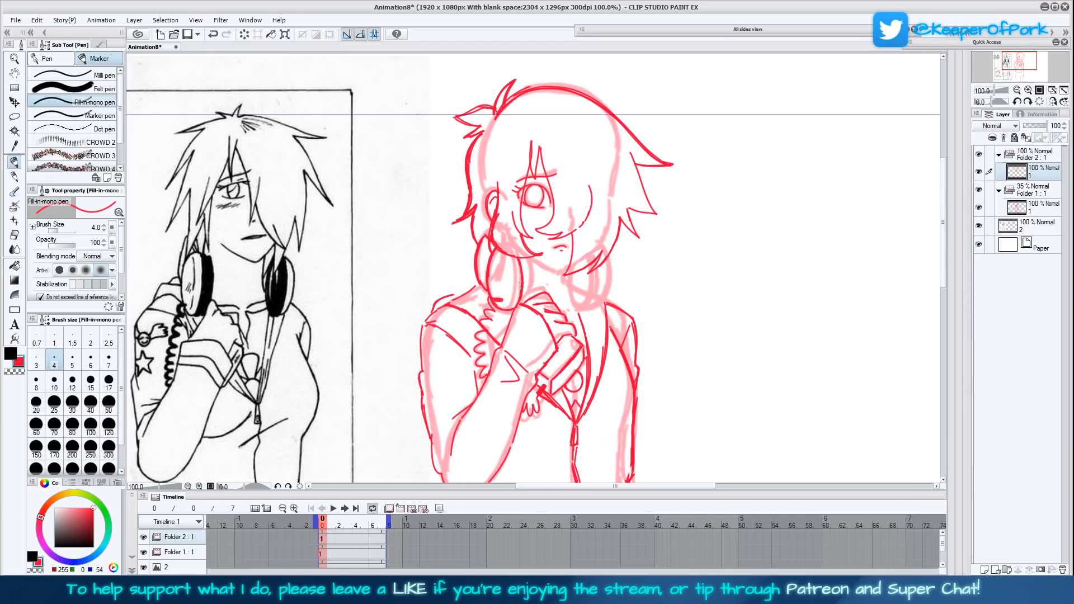
- Finish the ear-side earcup's edge and draw the second headphone earcup beneath the hair on the covered side of the head
drag(511, 306, 511, 252)
scroll(615, 412, down, 2)
scroll(666, 363, up, 3)
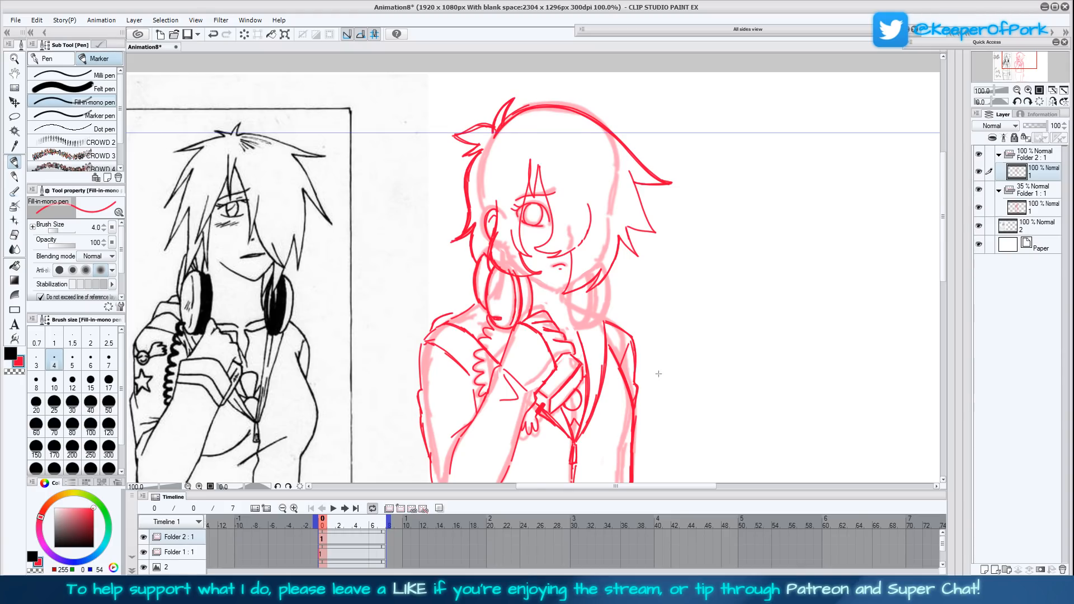
scroll(646, 335, down, 1)
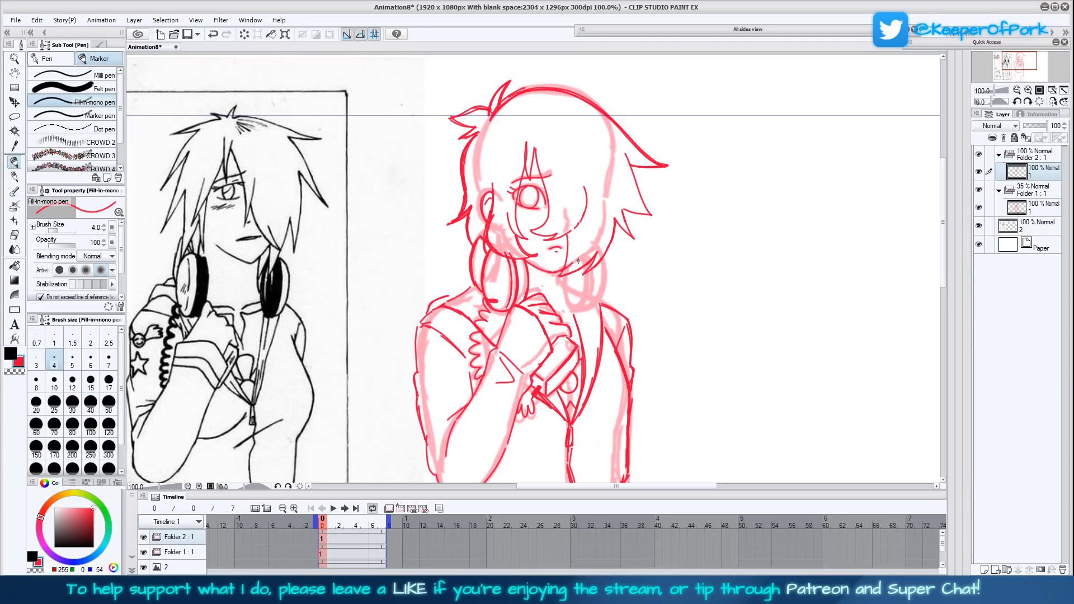
scroll(659, 381, down, 1)
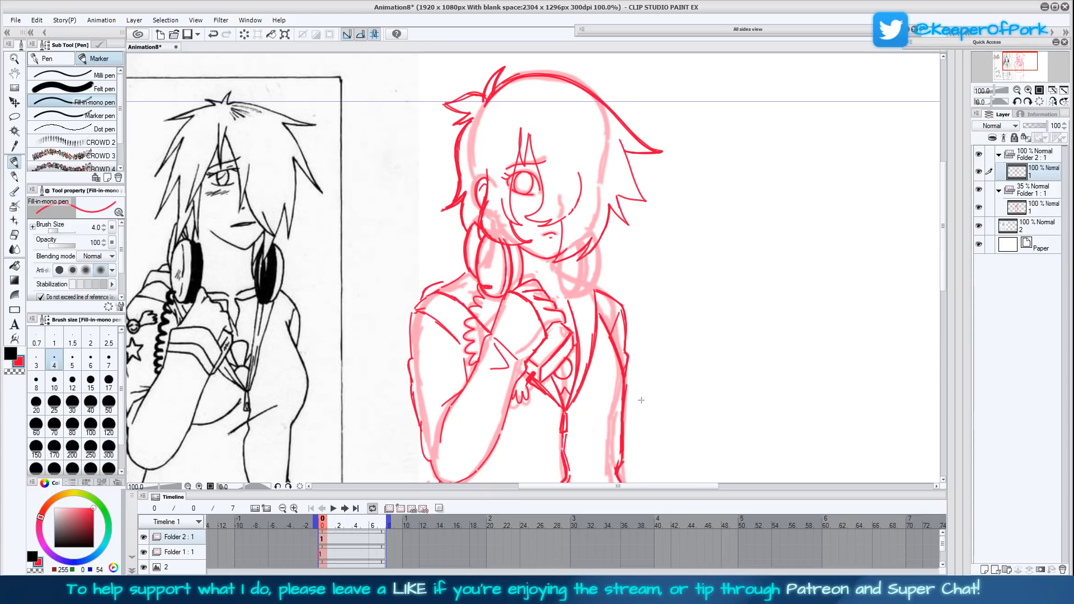
scroll(642, 396, down, 1)
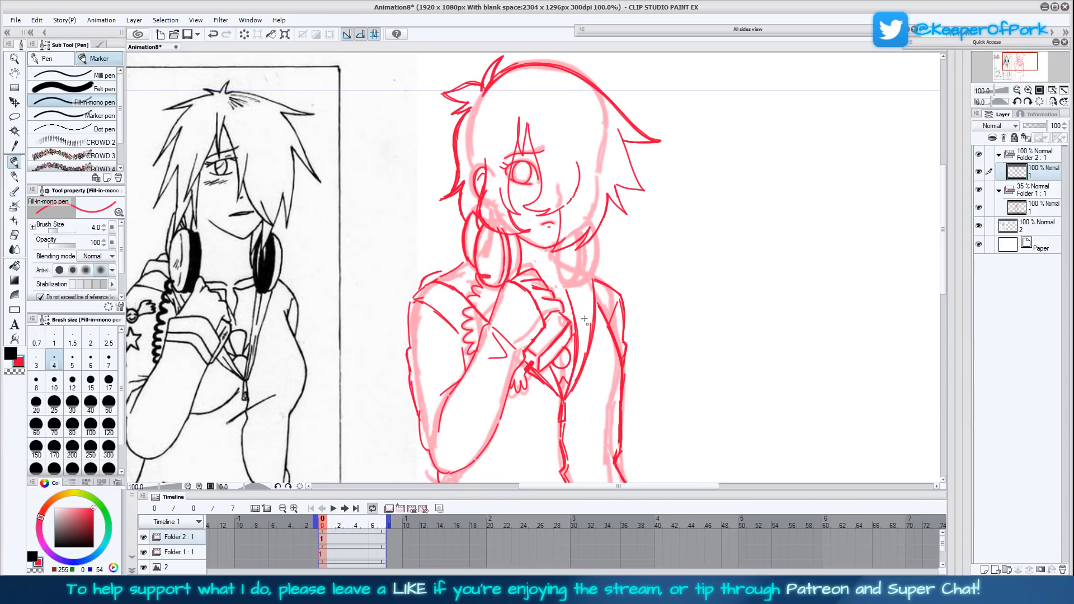
mouse_move(557, 250)
mouse_down()
mouse_move(564, 287)
mouse_move(574, 289)
mouse_move(580, 233)
mouse_move(571, 283)
mouse_move(582, 239)
mouse_move(581, 272)
mouse_move(569, 287)
mouse_move(557, 254)
mouse_up()
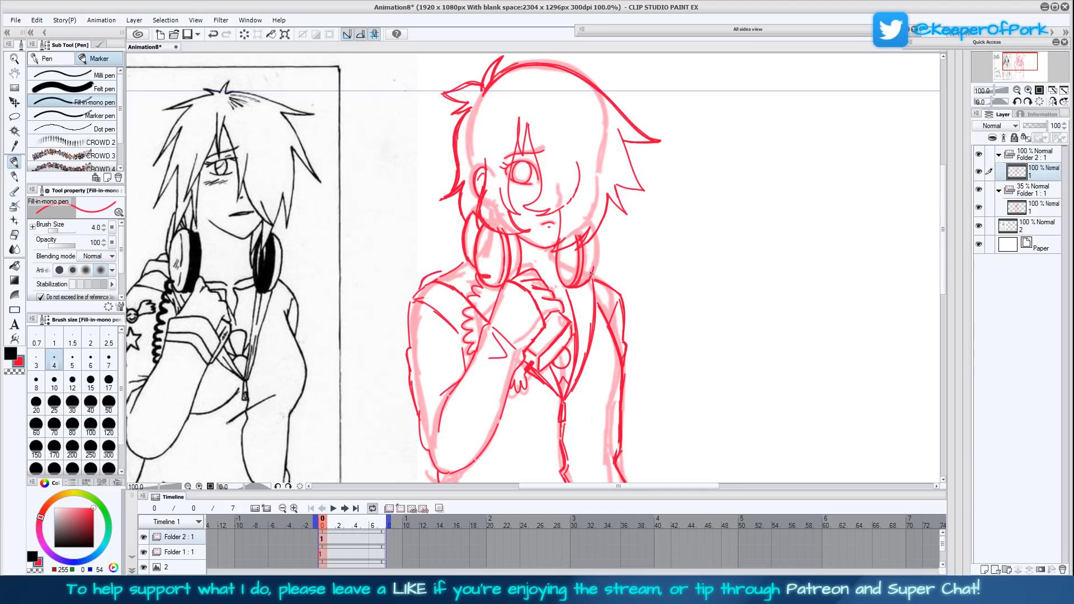
mouse_move(596, 261)
mouse_down()
mouse_move(591, 232)
mouse_move(589, 279)
mouse_up()
drag(693, 321, 703, 284)
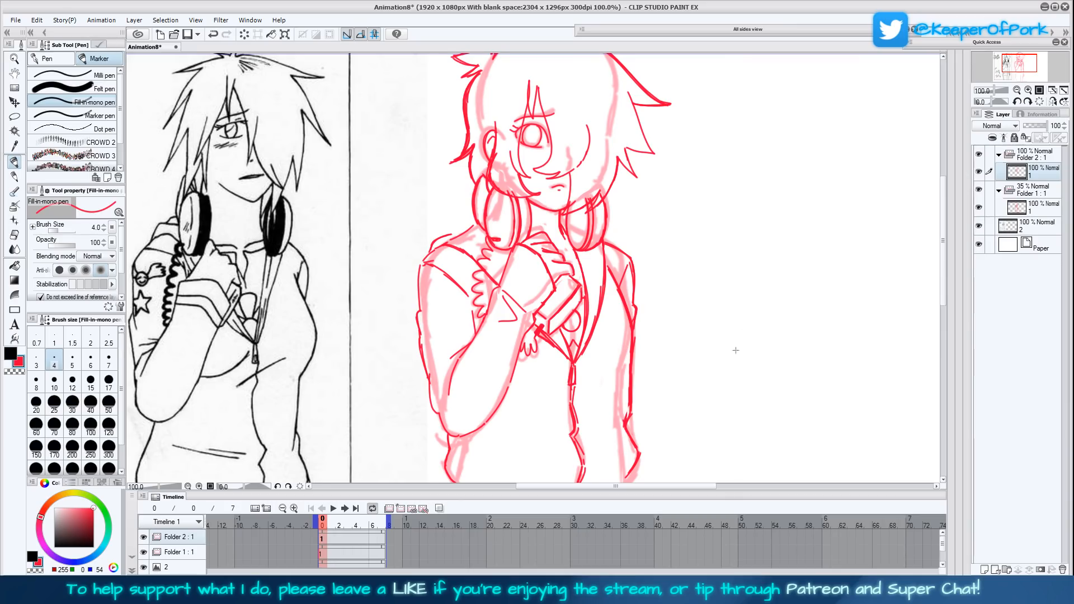
- Complete the jacket's hem beyond the zipper and reinforce the side contour above it on the lowered-arm side
drag(732, 340, 727, 349)
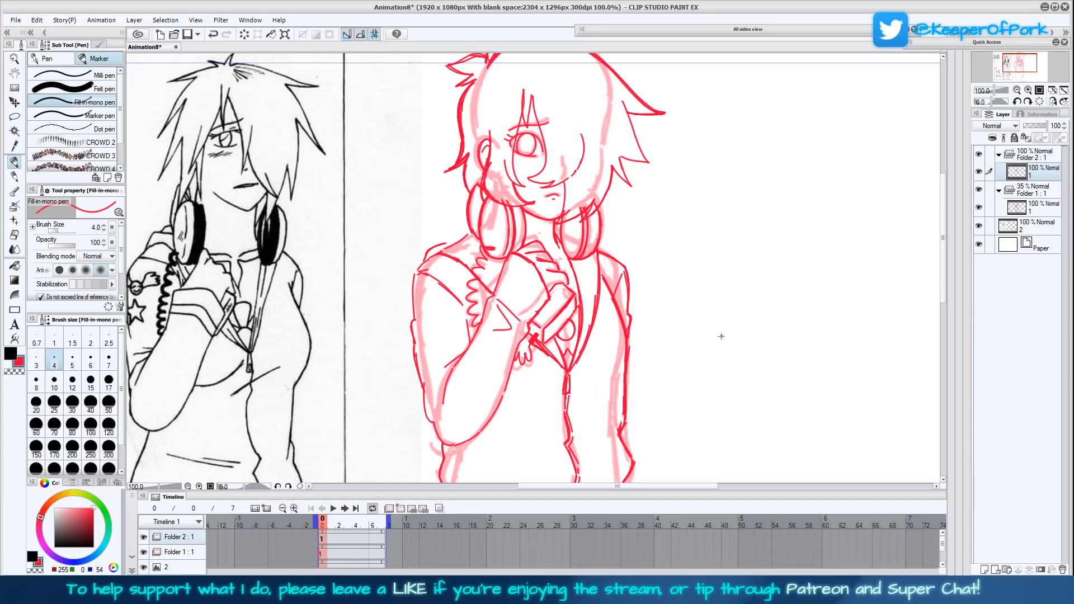
drag(712, 394, 717, 294)
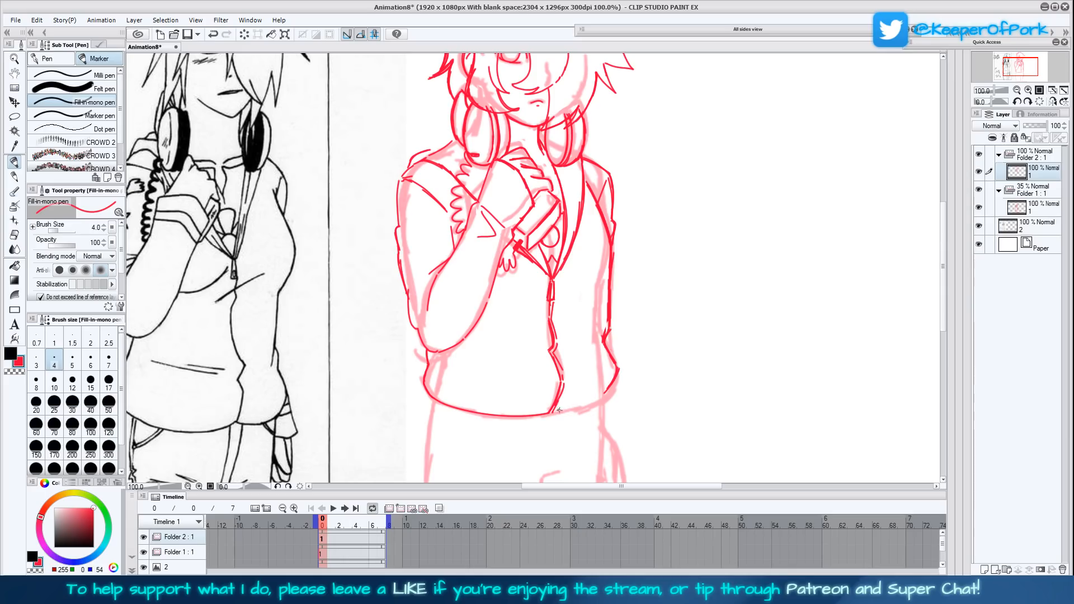
mouse_move(577, 412)
mouse_down()
mouse_move(556, 413)
mouse_move(612, 392)
mouse_move(614, 362)
mouse_move(604, 396)
mouse_move(551, 413)
mouse_up()
mouse_move(613, 326)
mouse_down()
mouse_move(609, 286)
mouse_move(609, 331)
mouse_move(610, 273)
mouse_up()
scroll(695, 318, up, 1)
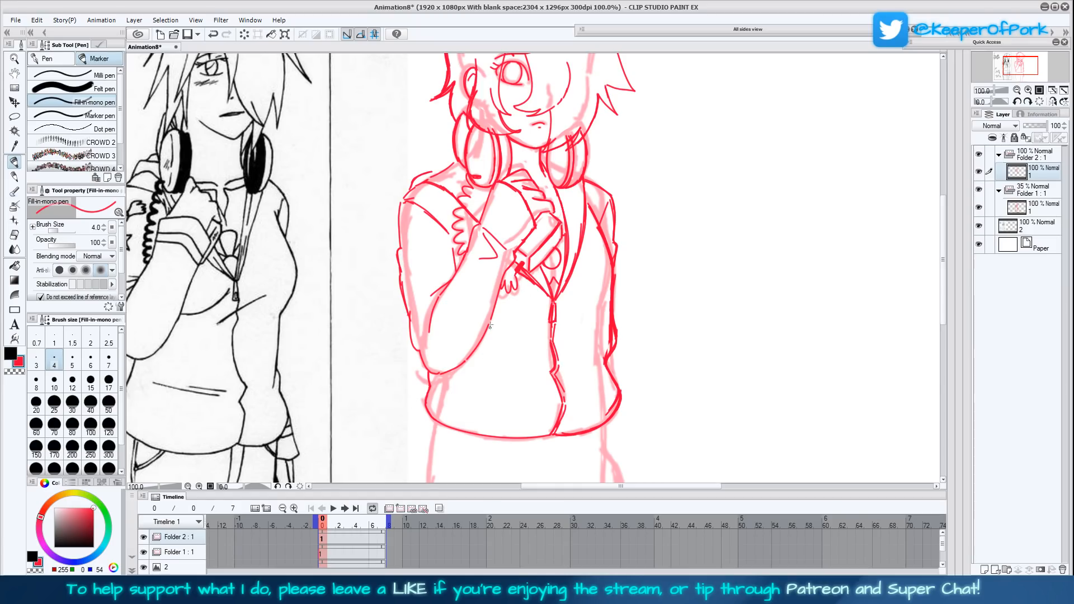
- Draw the slanted pocket opening below the raised elbow and the matching pocket line on the other jacket half
drag(488, 374, 492, 367)
mouse_move(494, 369)
mouse_down()
mouse_move(507, 326)
mouse_move(478, 377)
mouse_move(504, 325)
mouse_move(503, 363)
mouse_up()
drag(477, 377, 494, 371)
drag(593, 328, 597, 351)
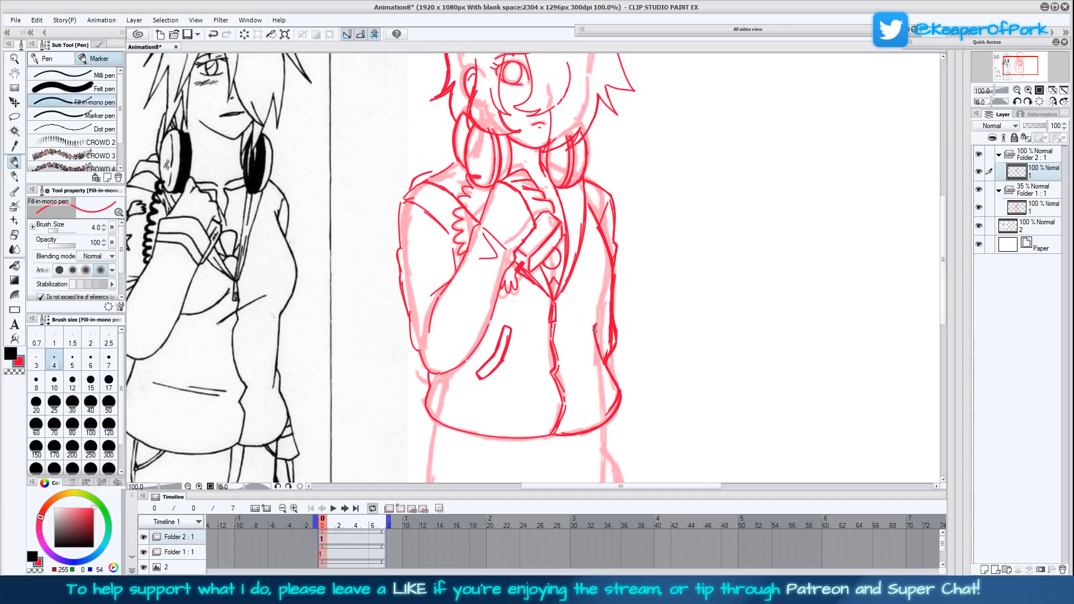
drag(597, 323, 607, 358)
- Add the waist seam strokes between the pockets and the short crease lines above the jacket's hem
drag(492, 385, 530, 395)
drag(518, 332, 591, 327)
drag(566, 393, 605, 376)
mouse_move(685, 369)
mouse_down()
mouse_move(679, 389)
mouse_move(739, 350)
mouse_move(731, 355)
mouse_up()
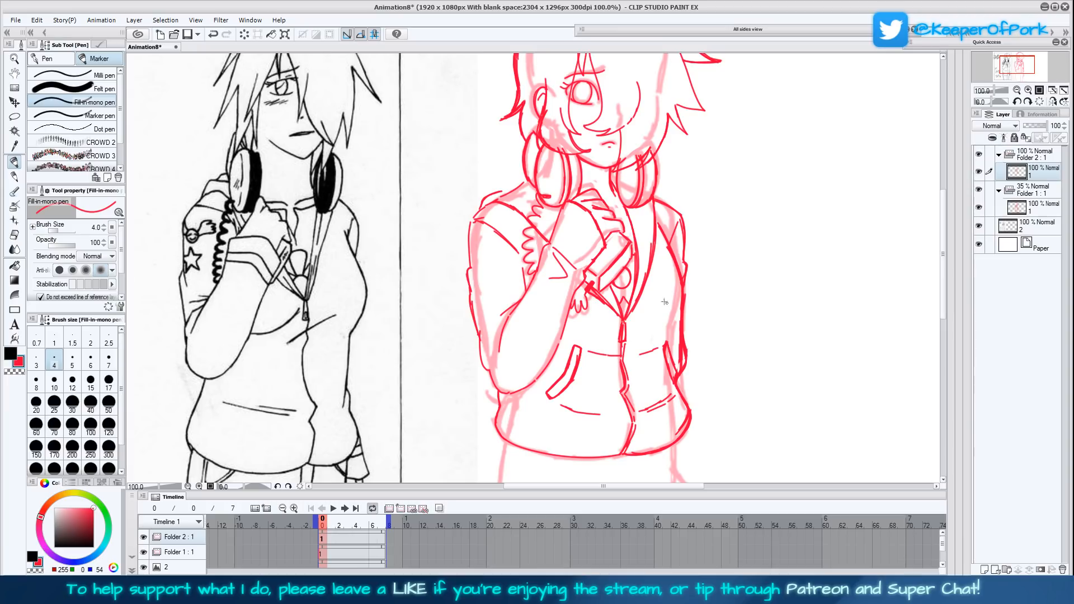
drag(685, 307, 690, 313)
drag(616, 377, 622, 373)
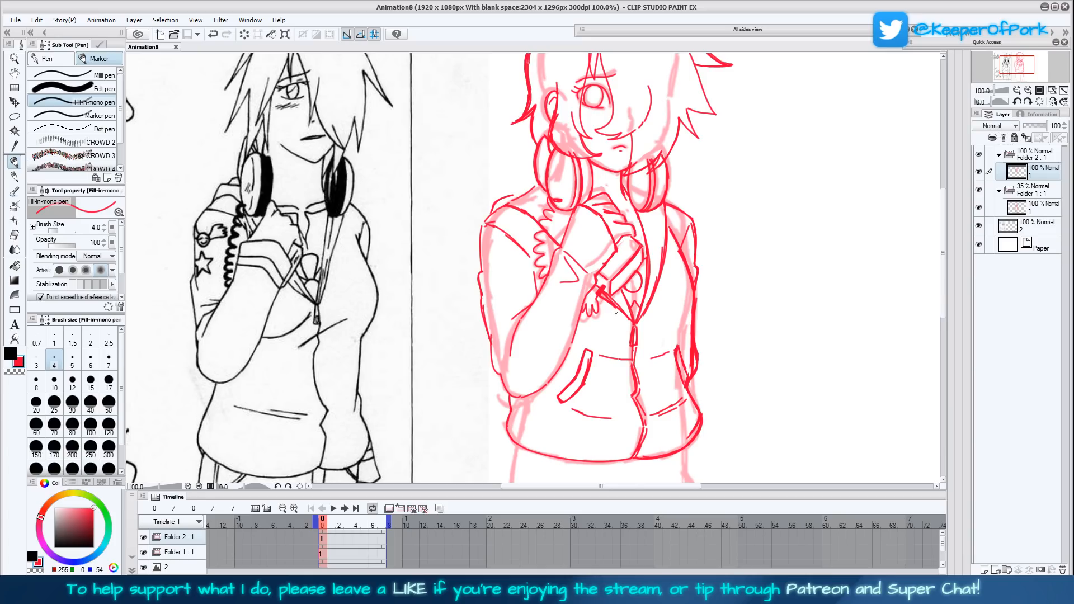
- Draw the hood's contour behind the ear-side earcup and strengthen the jacket's opening edge, undoing an unwanted stroke
drag(941, 239, 942, 244)
mouse_move(502, 370)
mouse_down()
mouse_move(476, 270)
mouse_move(482, 287)
mouse_move(480, 244)
mouse_move(489, 214)
mouse_move(506, 205)
mouse_move(487, 214)
mouse_move(510, 196)
mouse_up()
drag(703, 296, 671, 354)
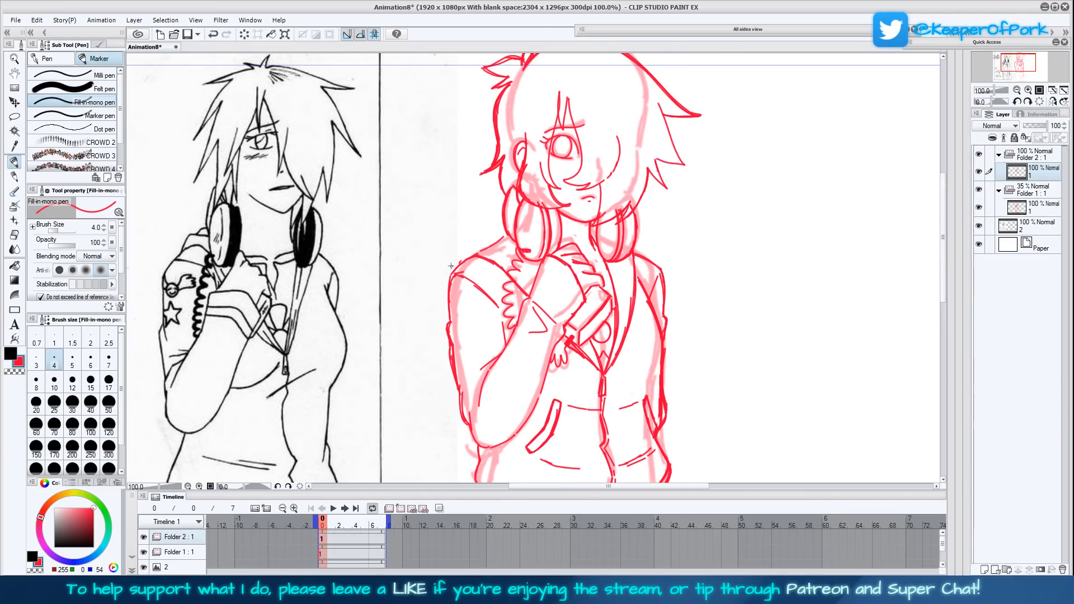
key(ctrl+z)
mouse_move(463, 244)
mouse_down()
mouse_move(458, 262)
mouse_move(482, 232)
mouse_move(517, 262)
mouse_move(480, 219)
mouse_move(505, 201)
mouse_up()
drag(635, 288, 638, 257)
drag(628, 327, 635, 247)
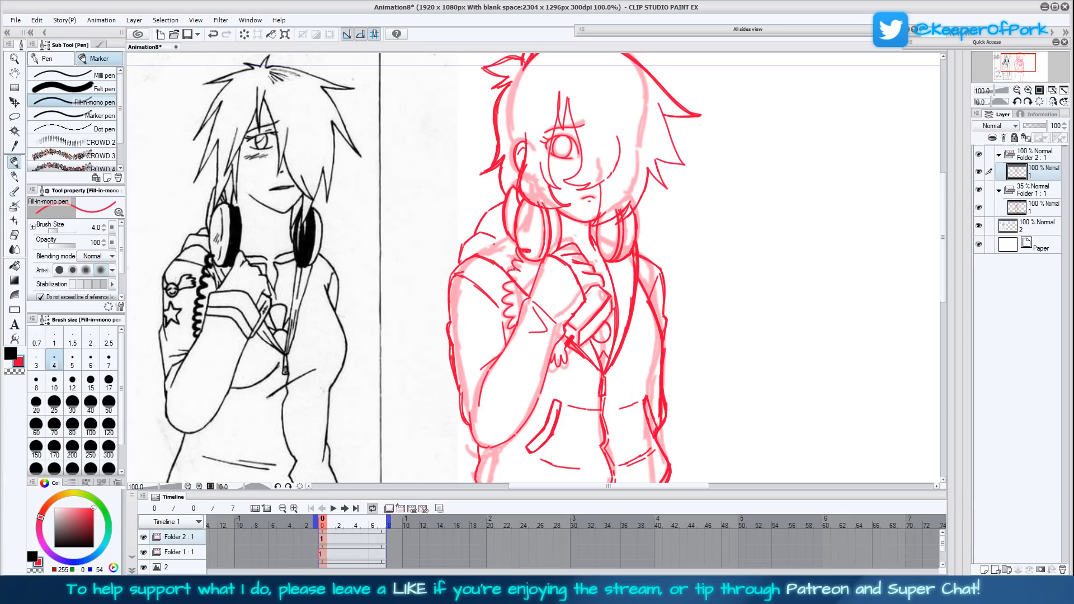
mouse_move(472, 253)
mouse_down()
mouse_move(531, 297)
mouse_move(494, 262)
mouse_up()
scroll(696, 426, down, 1)
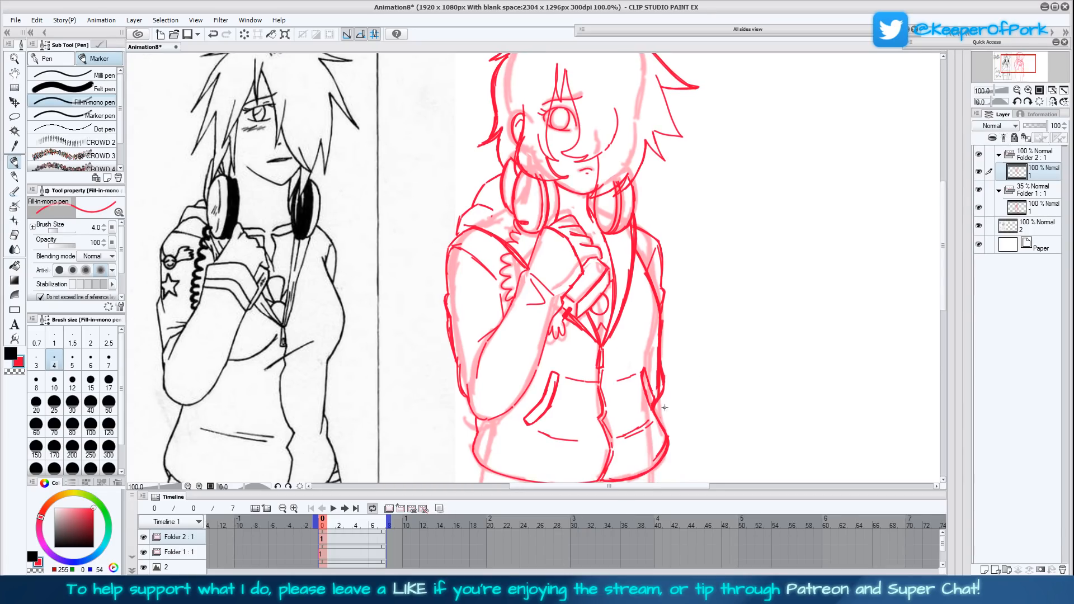
drag(572, 326, 574, 322)
- Draw the outer contour of the trouser leg below the raised arm, running from inside the jacket hem down the thigh
scroll(694, 416, down, 1)
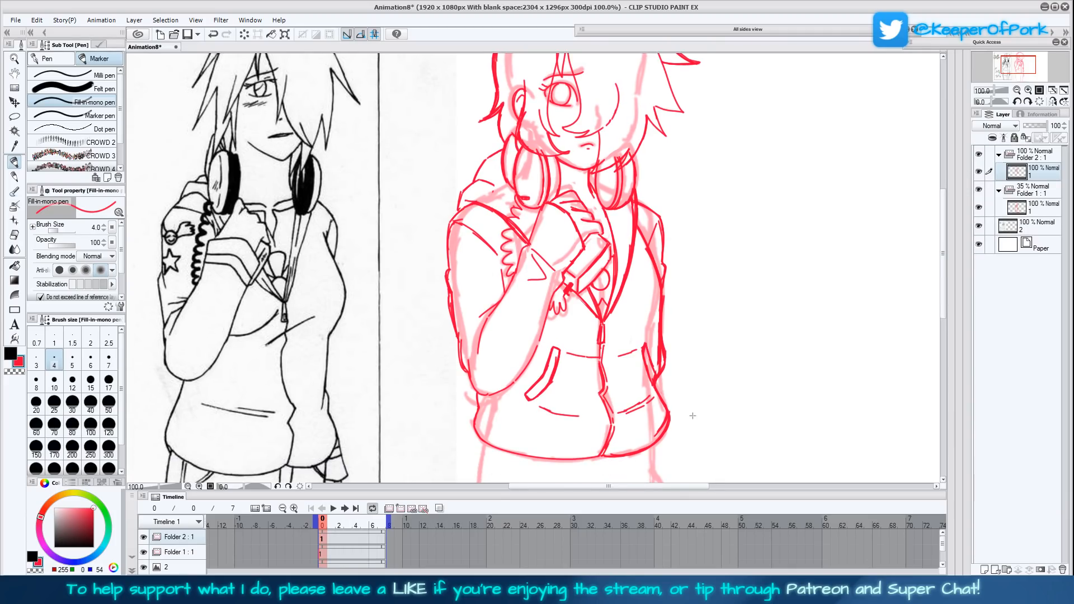
scroll(693, 416, down, 1)
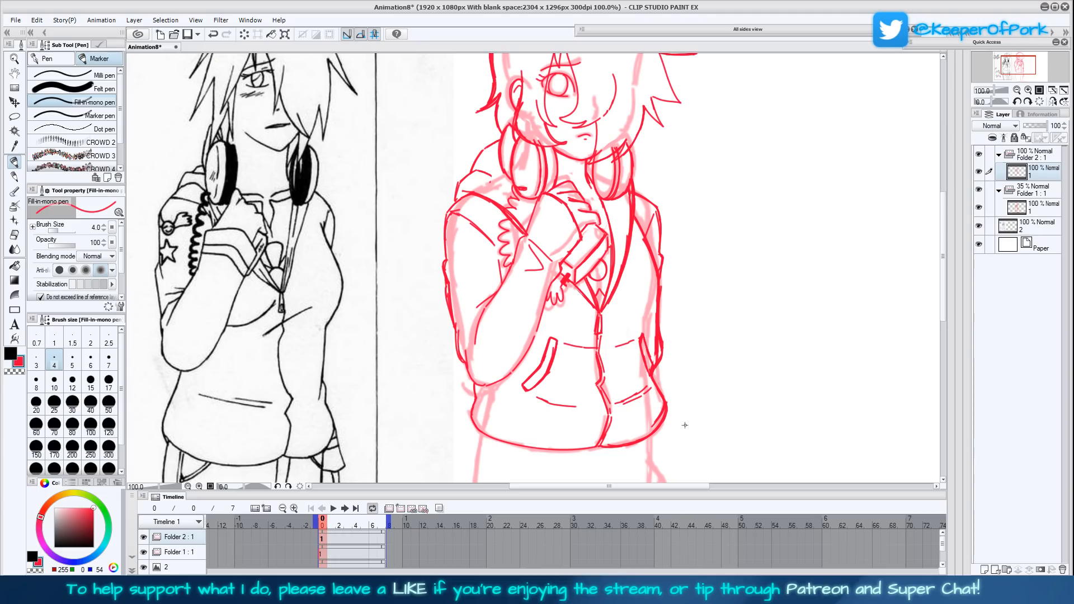
scroll(682, 412, down, 1)
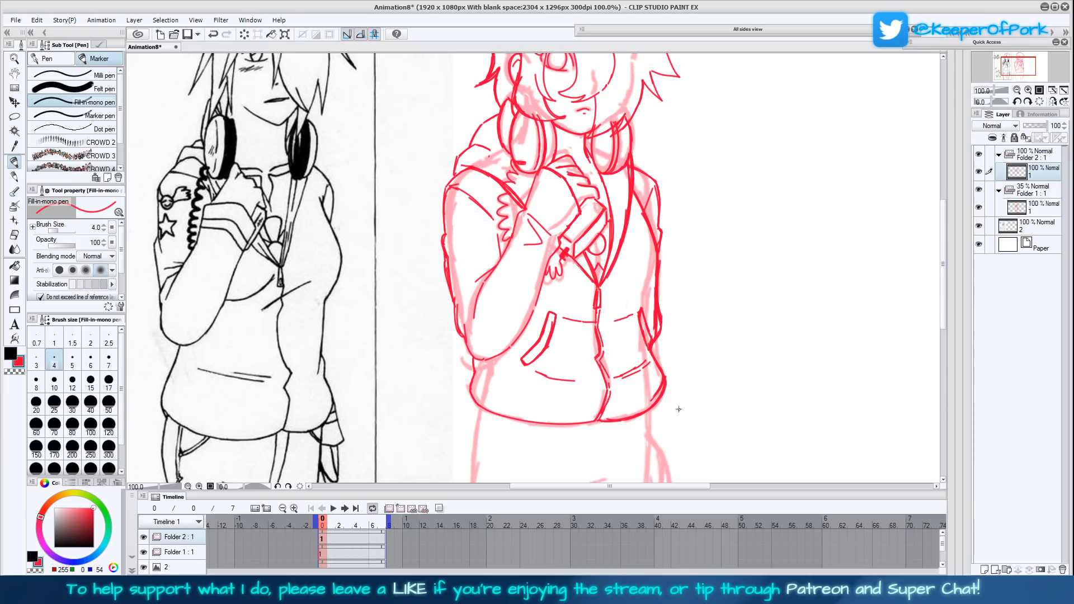
scroll(682, 405, down, 1)
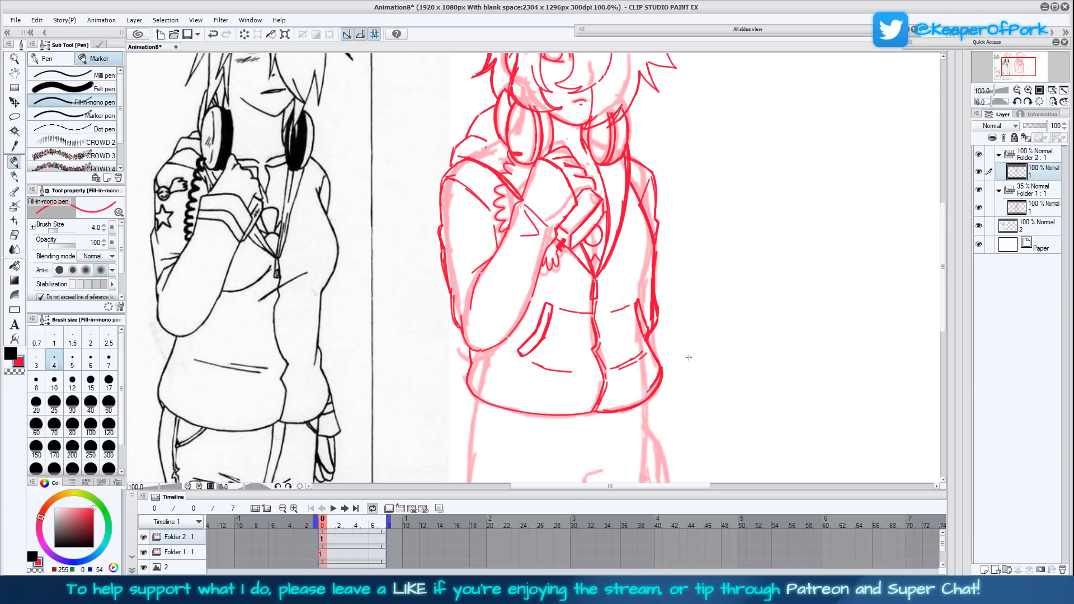
scroll(686, 381, down, 2)
scroll(702, 379, right, 2)
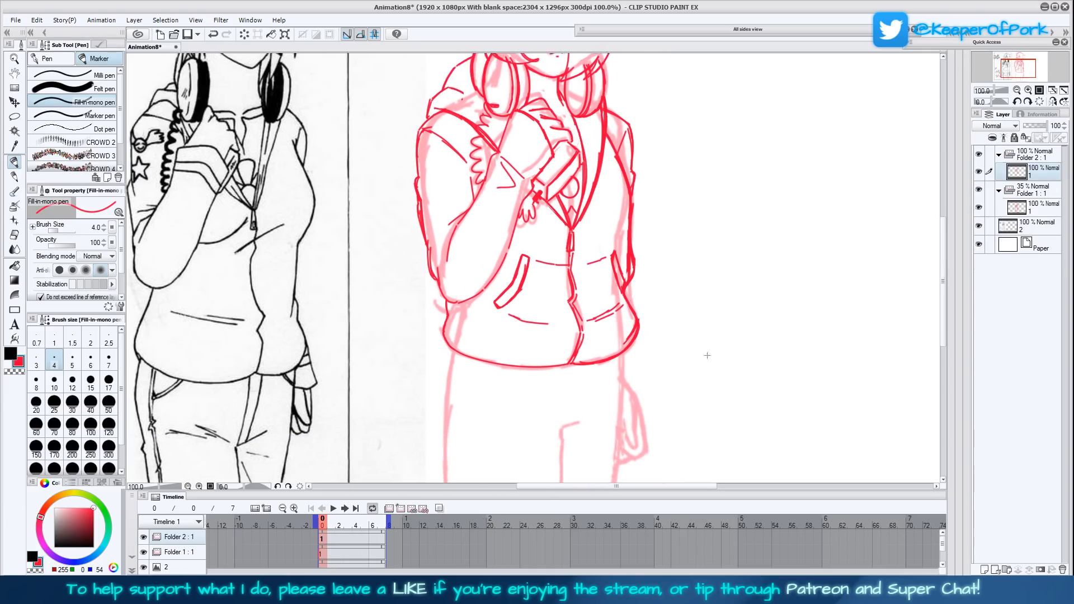
scroll(719, 364, left, 1)
scroll(722, 349, down, 2)
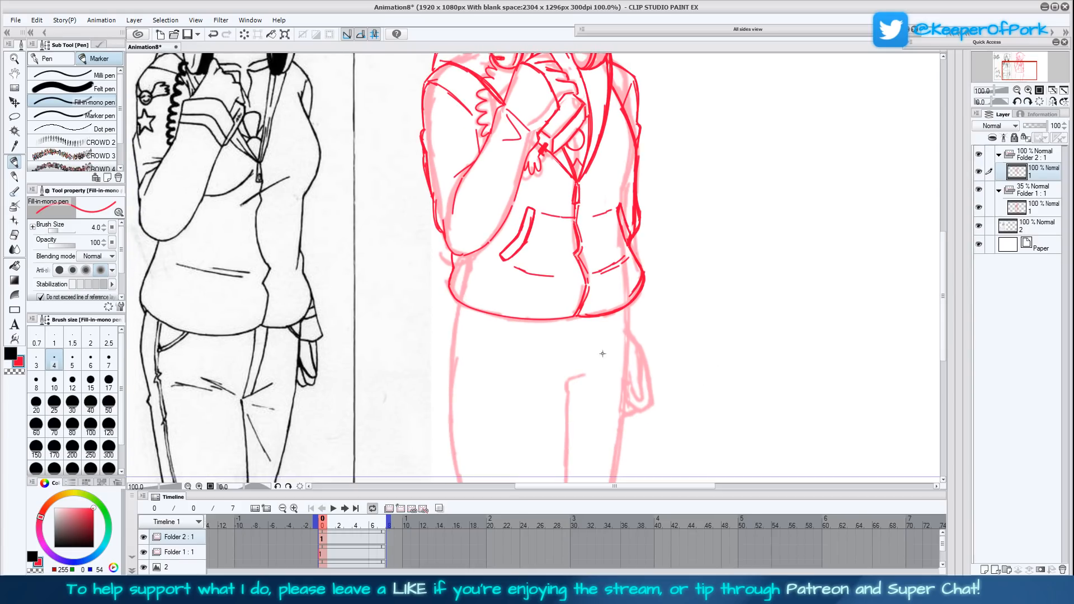
scroll(526, 385, down, 3)
scroll(525, 385, right, 1)
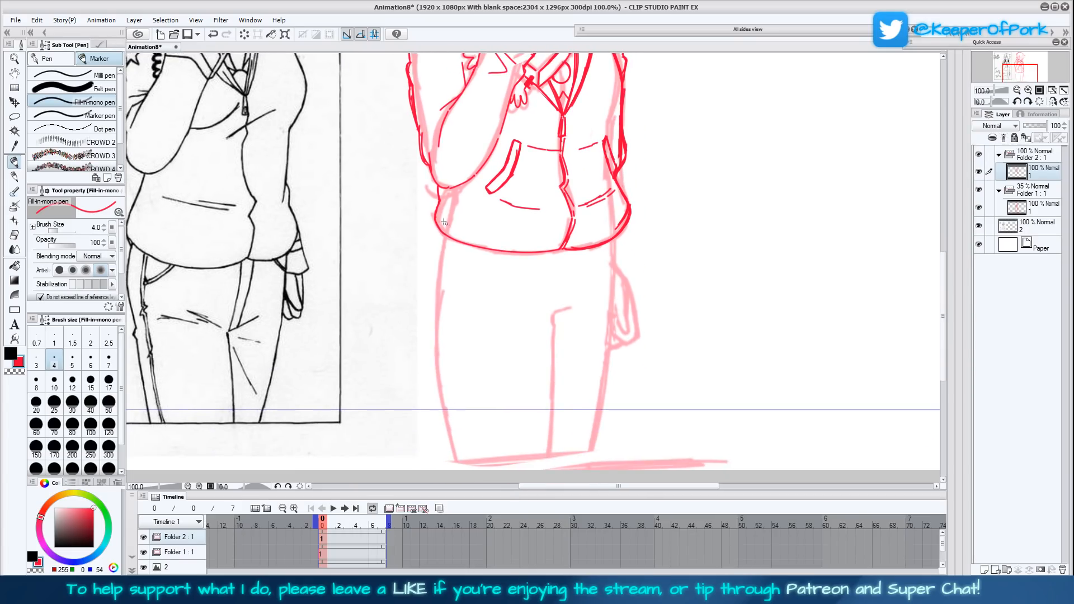
mouse_move(445, 217)
mouse_down()
mouse_move(438, 281)
mouse_move(450, 393)
mouse_up()
drag(452, 405, 458, 418)
drag(446, 373, 461, 428)
drag(442, 333, 462, 419)
drag(442, 293, 447, 380)
mouse_move(442, 258)
mouse_down()
mouse_move(438, 352)
mouse_move(437, 322)
mouse_up()
drag(449, 202, 442, 224)
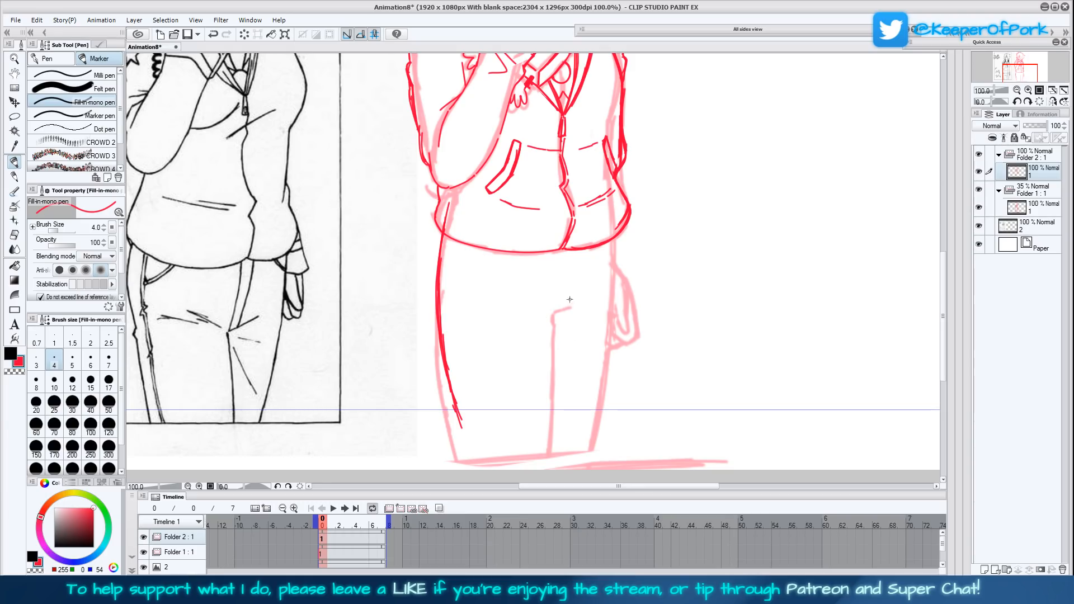
- Draw the trousers' side seam along the outer leg, with the curved pocket and fly lines below the jacket hem
mouse_move(571, 293)
mouse_down()
mouse_move(555, 298)
mouse_move(557, 269)
mouse_move(555, 289)
mouse_move(576, 251)
mouse_up()
key(ctrl+z)
scroll(717, 369, up, 2)
drag(458, 260, 453, 333)
mouse_move(457, 268)
mouse_down()
mouse_move(457, 394)
mouse_move(456, 370)
mouse_move(477, 461)
mouse_up()
drag(456, 364, 476, 460)
drag(467, 416, 454, 322)
drag(454, 369, 464, 251)
mouse_move(460, 311)
mouse_down()
mouse_move(495, 287)
mouse_move(461, 308)
mouse_move(478, 301)
mouse_up()
drag(485, 296, 498, 283)
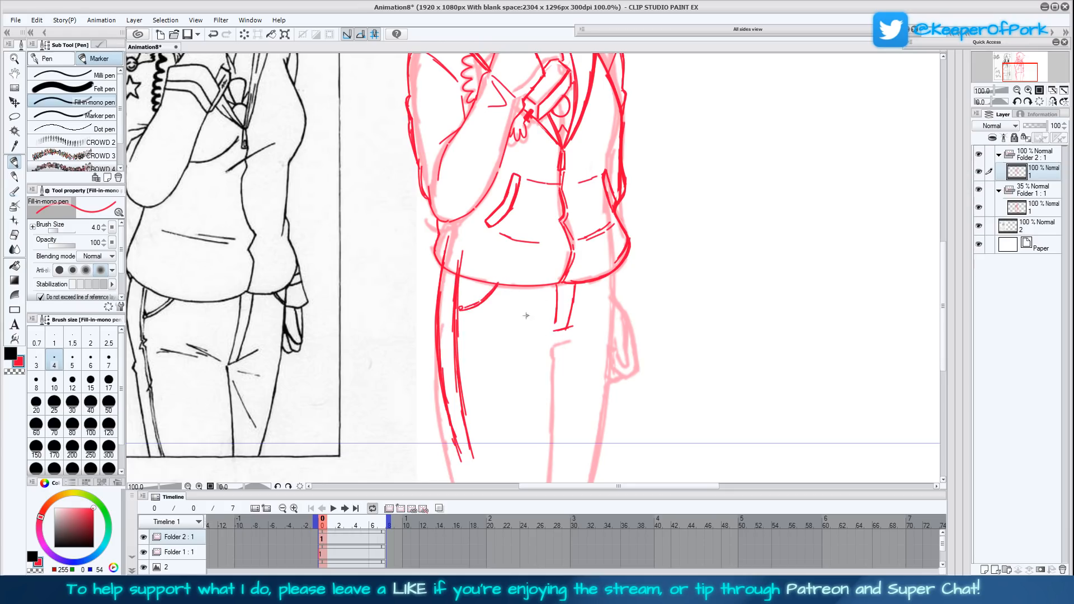
- Draw the line dividing the legs below the crotch and the outer contour of the leg on the lowered-arm side
mouse_move(558, 330)
mouse_down()
mouse_move(534, 330)
mouse_move(589, 325)
mouse_move(548, 345)
mouse_move(546, 334)
mouse_move(549, 456)
mouse_up()
drag(550, 403, 550, 454)
drag(549, 358, 549, 445)
drag(547, 336, 549, 457)
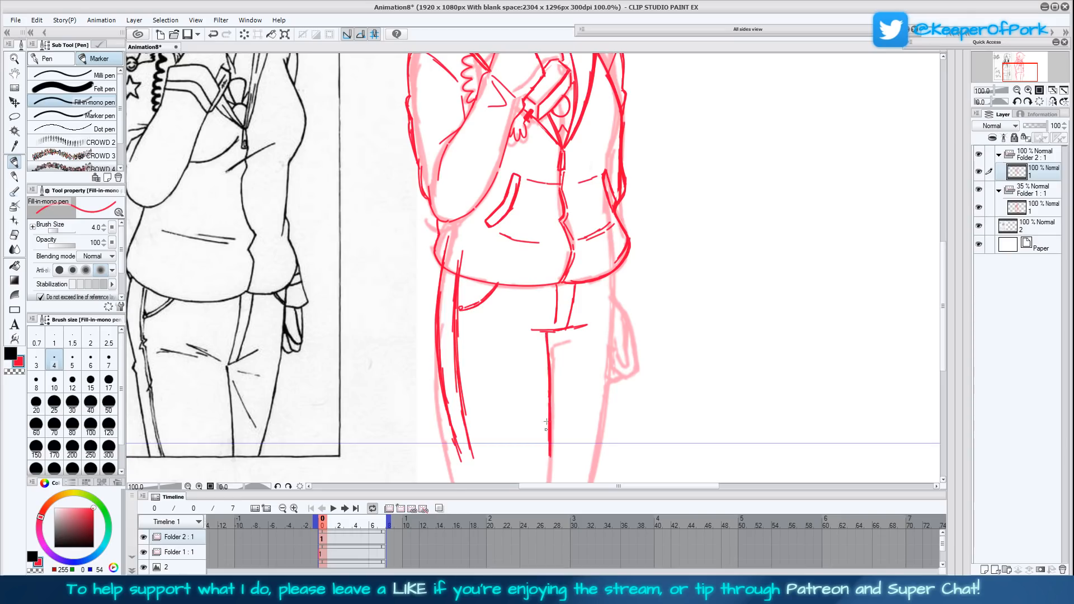
drag(613, 273, 594, 453)
drag(602, 398, 611, 268)
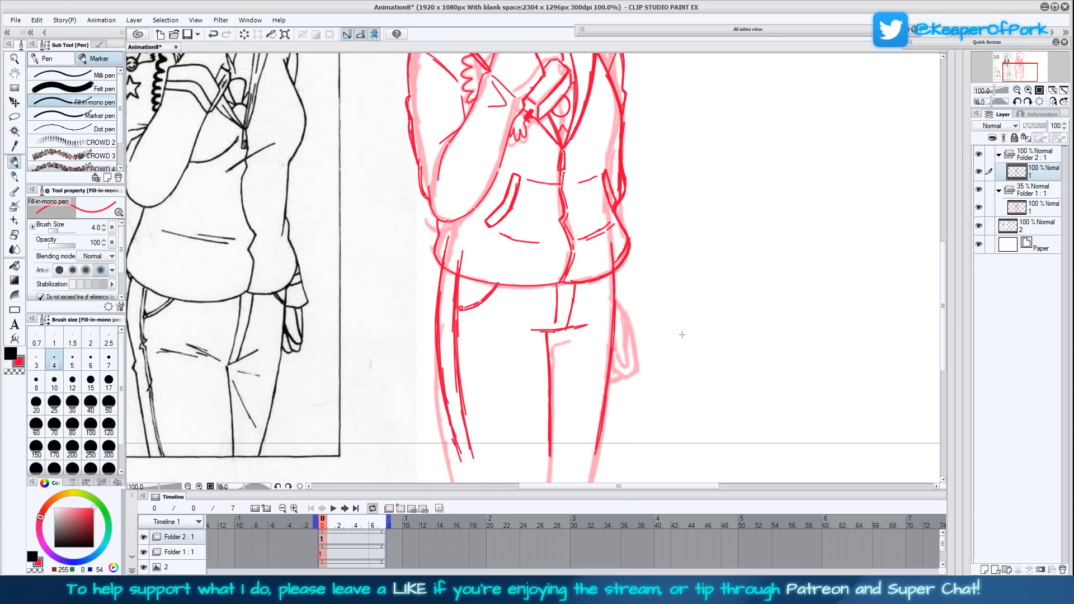
- Start the lowered arm's wrist below the jacket hem and redraw the lower part of its sleeve contour
drag(678, 339, 685, 355)
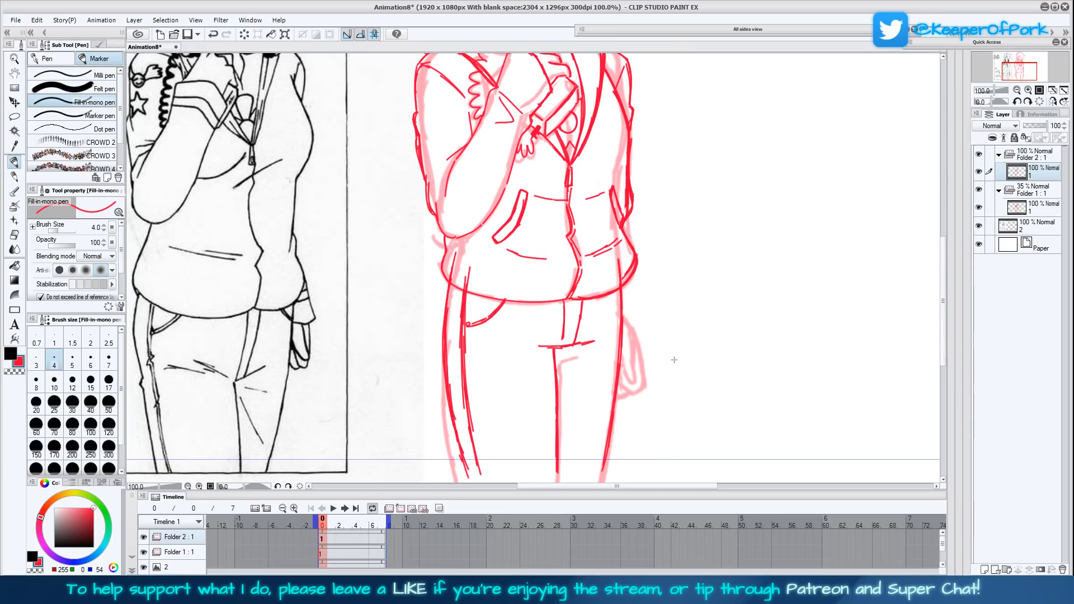
drag(681, 344, 674, 353)
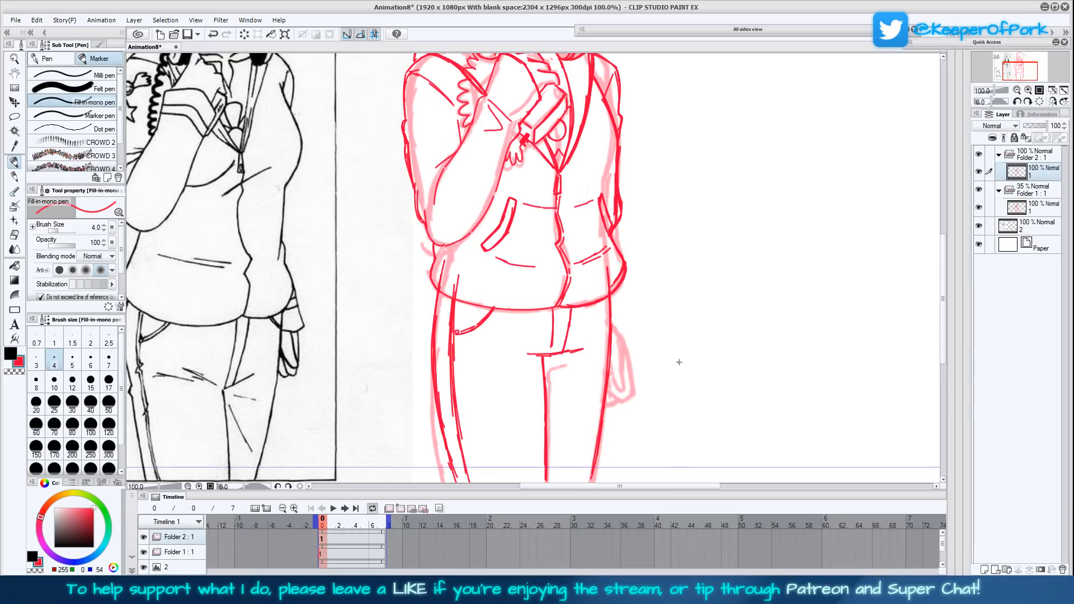
mouse_move(603, 301)
mouse_down()
mouse_move(610, 354)
mouse_move(614, 329)
mouse_up()
scroll(651, 281, up, 1)
mouse_move(622, 238)
mouse_down()
mouse_move(612, 279)
mouse_move(607, 252)
mouse_move(620, 271)
mouse_move(622, 257)
mouse_move(621, 178)
mouse_up()
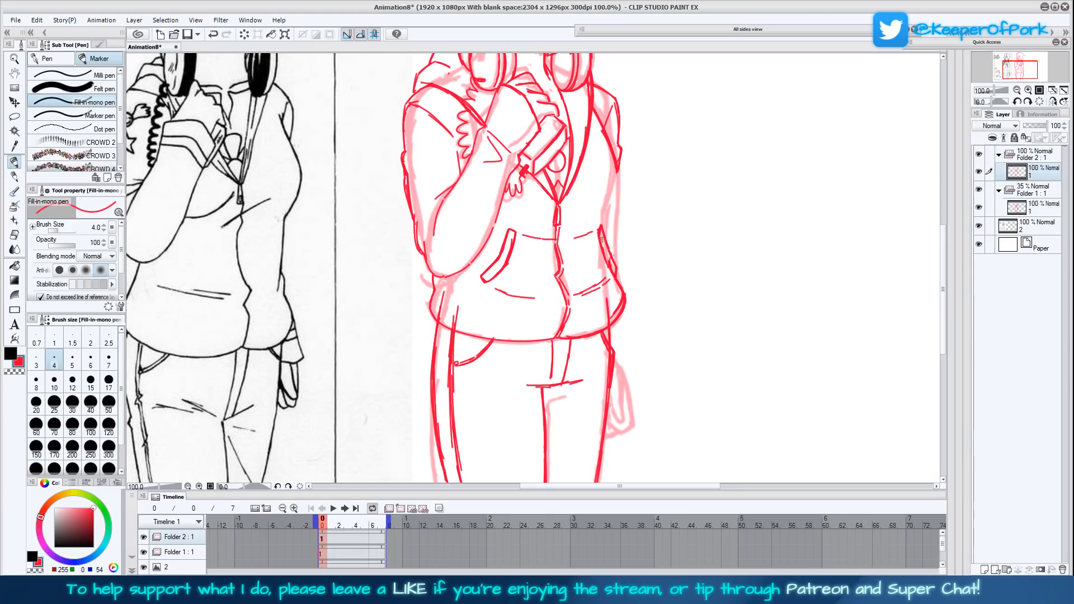
drag(618, 279, 616, 168)
drag(615, 216, 616, 245)
scroll(947, 220, down, 3)
drag(938, 262, 938, 258)
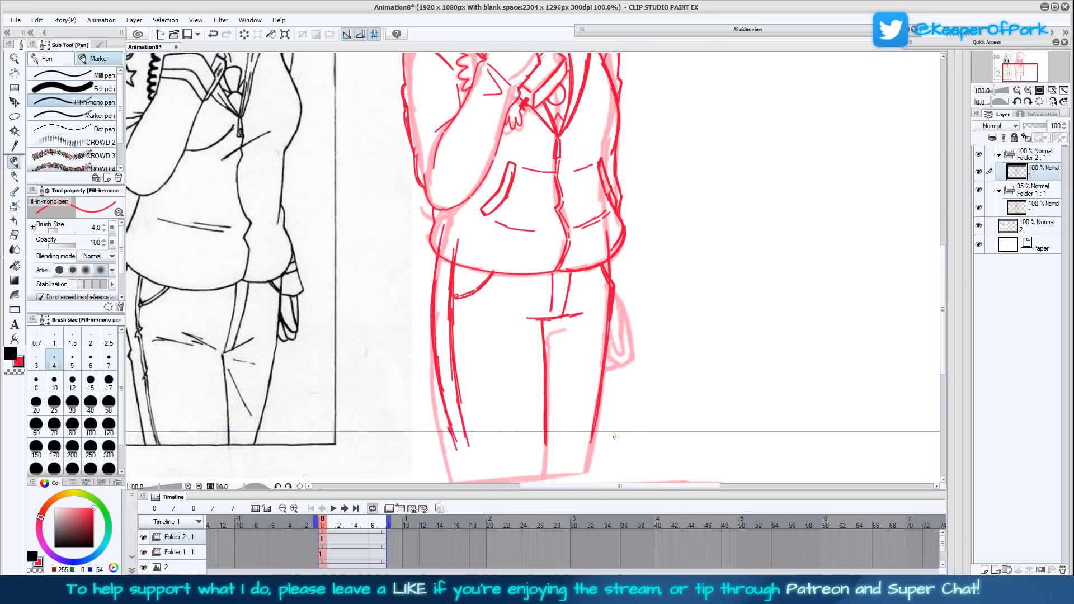
- Add a diagonal crease on the thigh and draw the lowered hand with its fingers beside the trousers
mouse_move(612, 293)
mouse_down()
mouse_move(591, 442)
mouse_move(614, 286)
mouse_up()
drag(546, 340, 570, 376)
drag(720, 252, 722, 307)
mouse_move(704, 357)
mouse_down()
mouse_move(664, 400)
mouse_move(650, 359)
mouse_up()
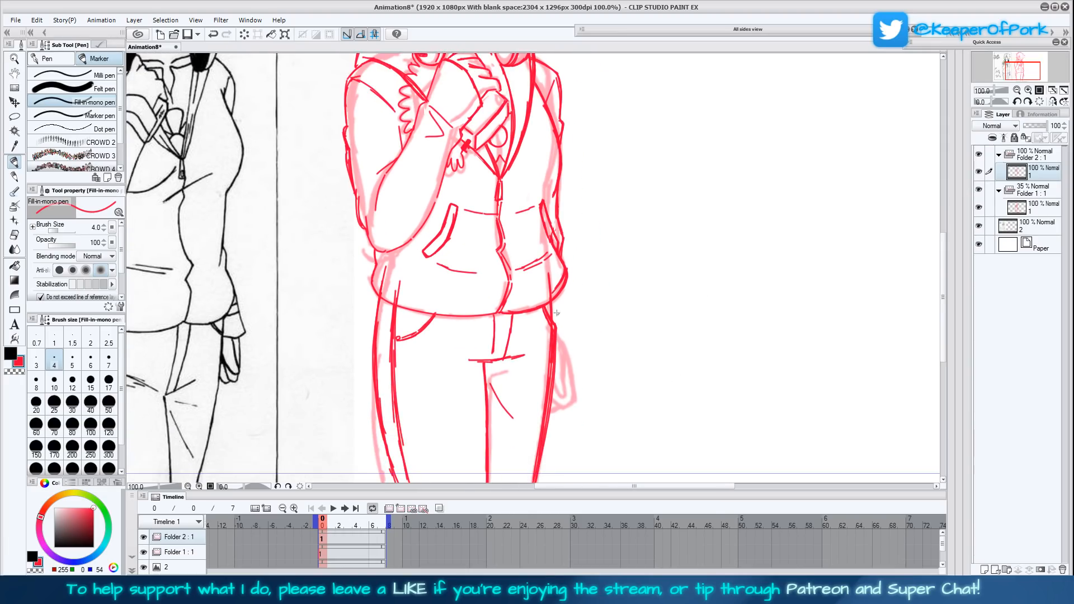
mouse_move(560, 351)
mouse_down()
mouse_move(562, 395)
mouse_move(554, 383)
mouse_move(562, 395)
mouse_move(562, 371)
mouse_move(571, 404)
mouse_move(570, 394)
mouse_move(557, 405)
mouse_move(551, 397)
mouse_move(559, 405)
mouse_move(571, 393)
mouse_move(556, 348)
mouse_up()
mouse_move(557, 405)
mouse_down()
mouse_move(568, 374)
mouse_move(552, 376)
mouse_move(571, 373)
mouse_move(553, 303)
mouse_move(562, 340)
mouse_up()
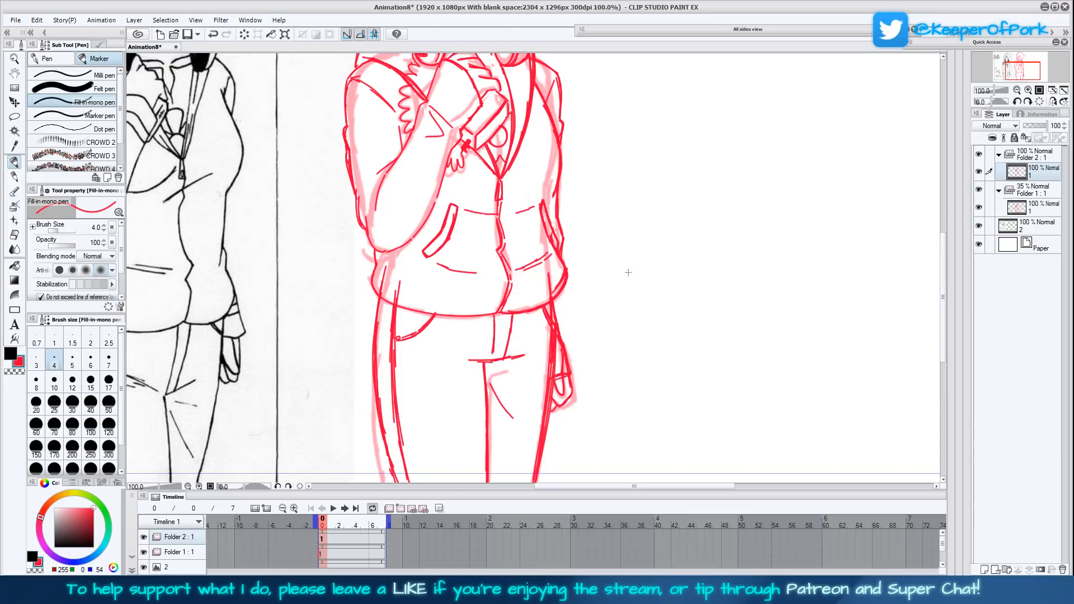
- Fit the whole canvas in view and flip the view horizontally to examine the full figure's proportions
scroll(624, 288, up, 4)
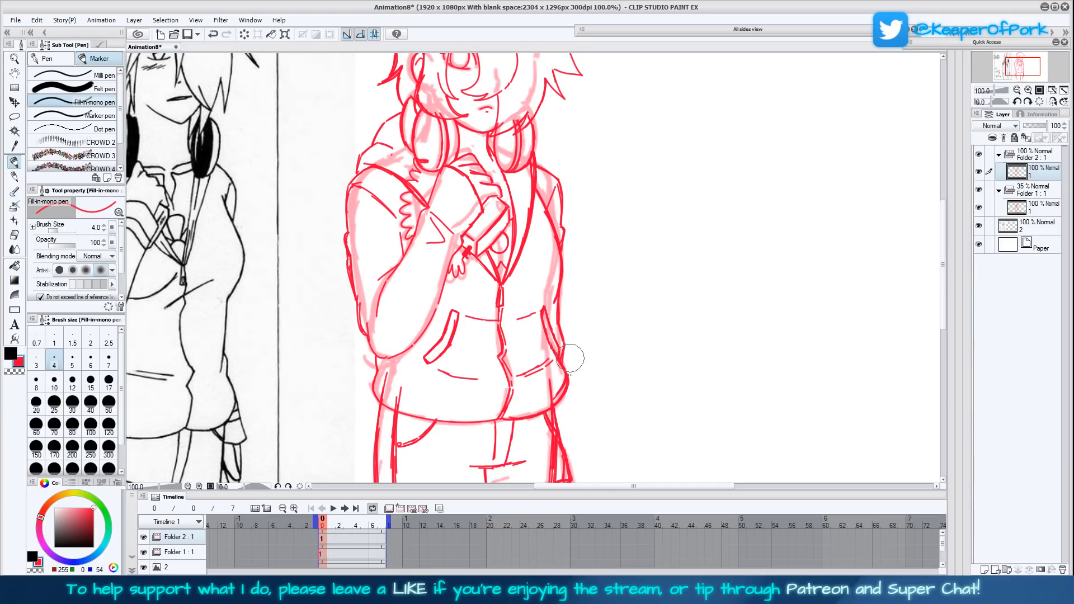
click(1052, 101)
click(1053, 90)
click(1053, 103)
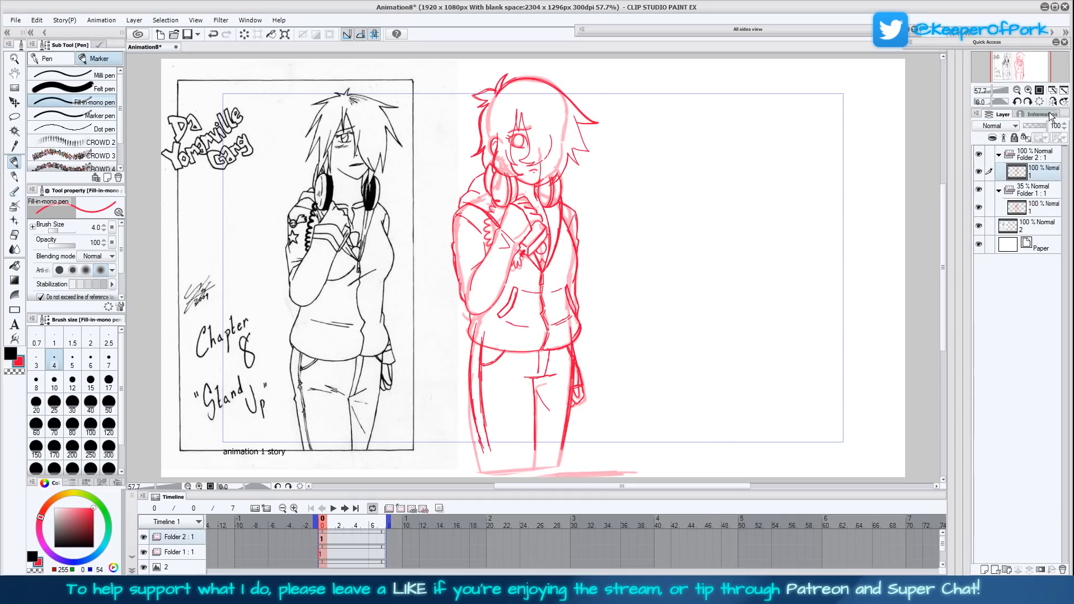
click(1052, 101)
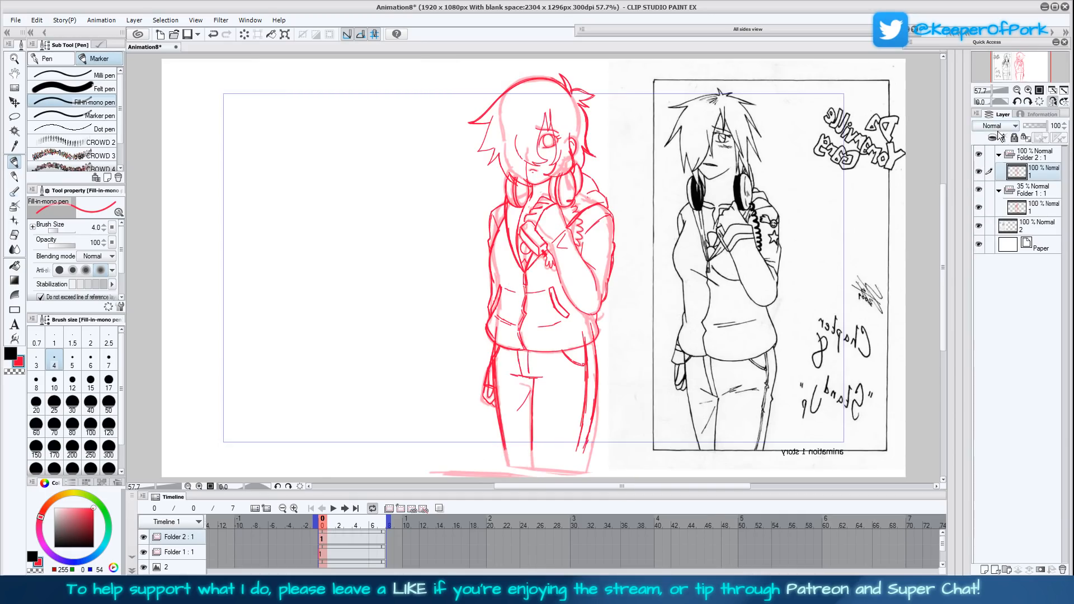
- Draw a star emblem with a small hand-and-circle emblem above it on the raised arm's upper sleeve
click(1053, 102)
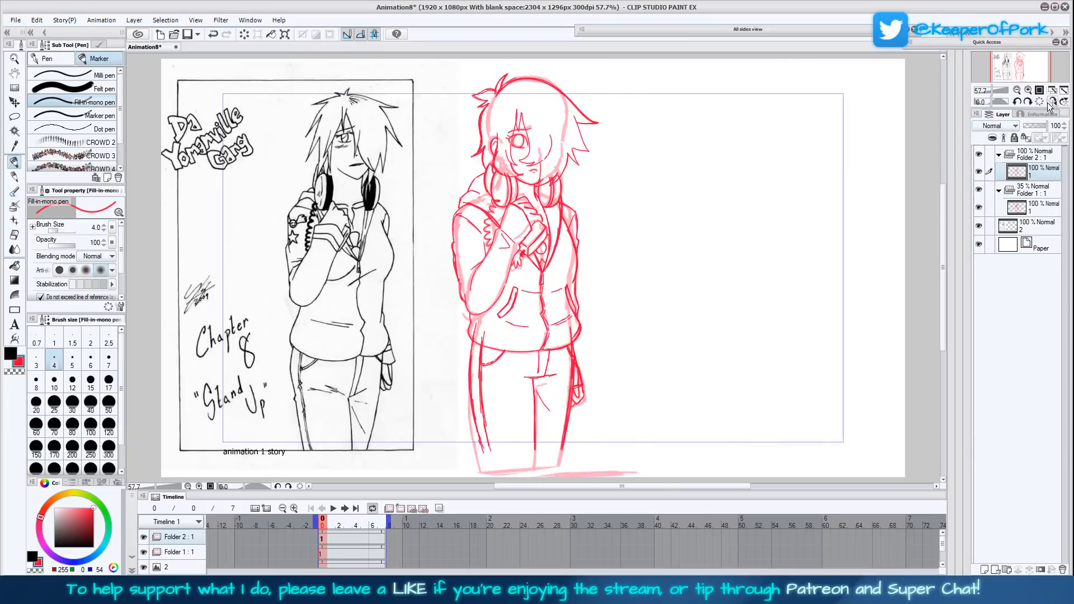
click(1052, 102)
click(1028, 91)
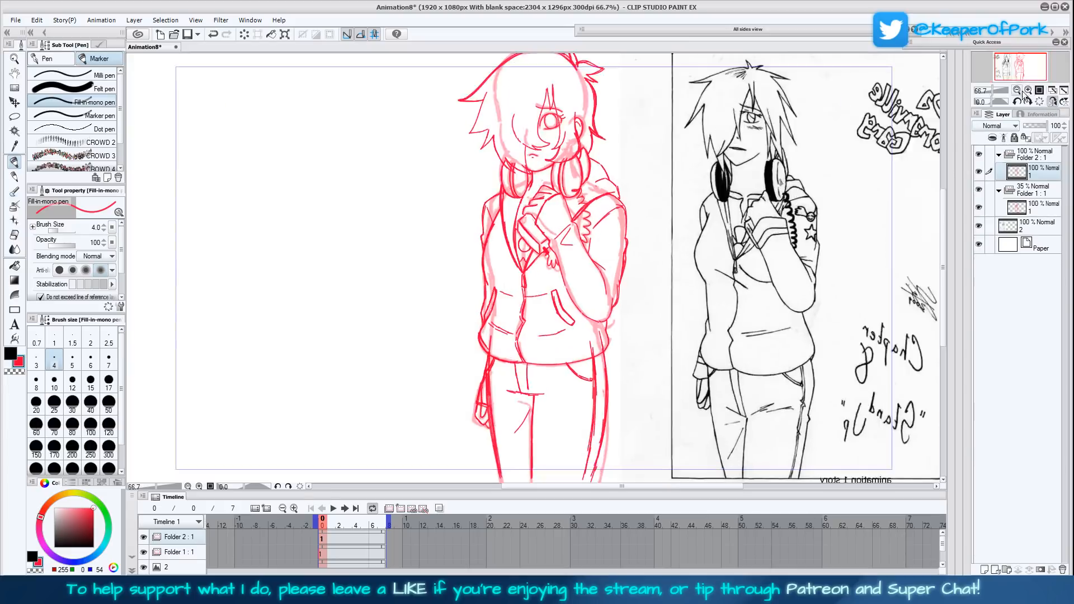
click(1028, 90)
drag(765, 335, 695, 368)
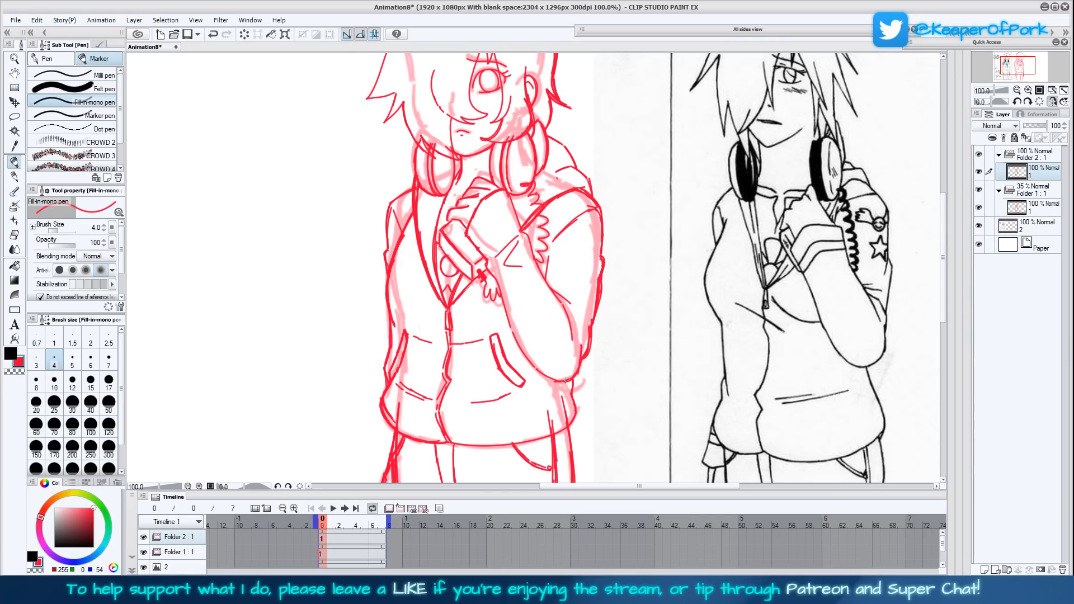
drag(566, 380, 580, 366)
mouse_move(521, 352)
mouse_down()
mouse_move(542, 371)
mouse_move(486, 265)
mouse_move(527, 251)
mouse_move(560, 295)
mouse_move(537, 261)
mouse_move(566, 349)
mouse_up()
drag(789, 357, 757, 388)
mouse_move(556, 288)
mouse_down()
mouse_move(552, 303)
mouse_move(563, 302)
mouse_move(571, 294)
mouse_move(556, 283)
mouse_up()
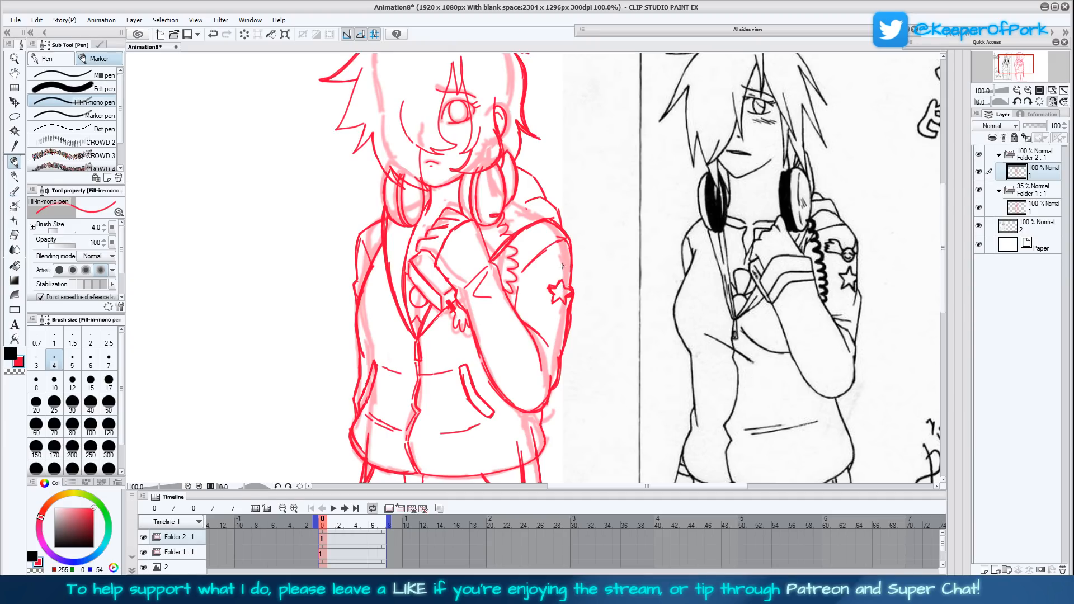
mouse_move(566, 260)
mouse_down()
mouse_move(562, 272)
mouse_move(563, 259)
mouse_up()
mouse_move(557, 261)
mouse_down()
mouse_move(542, 253)
mouse_move(554, 267)
mouse_up()
- Lasso the hand-and-circle emblem on the raised arm's sleeve and nudge it slightly with a transform
key(m)
mouse_move(557, 251)
mouse_down()
mouse_move(540, 266)
mouse_move(546, 288)
mouse_move(572, 272)
mouse_move(559, 251)
mouse_up()
click(590, 306)
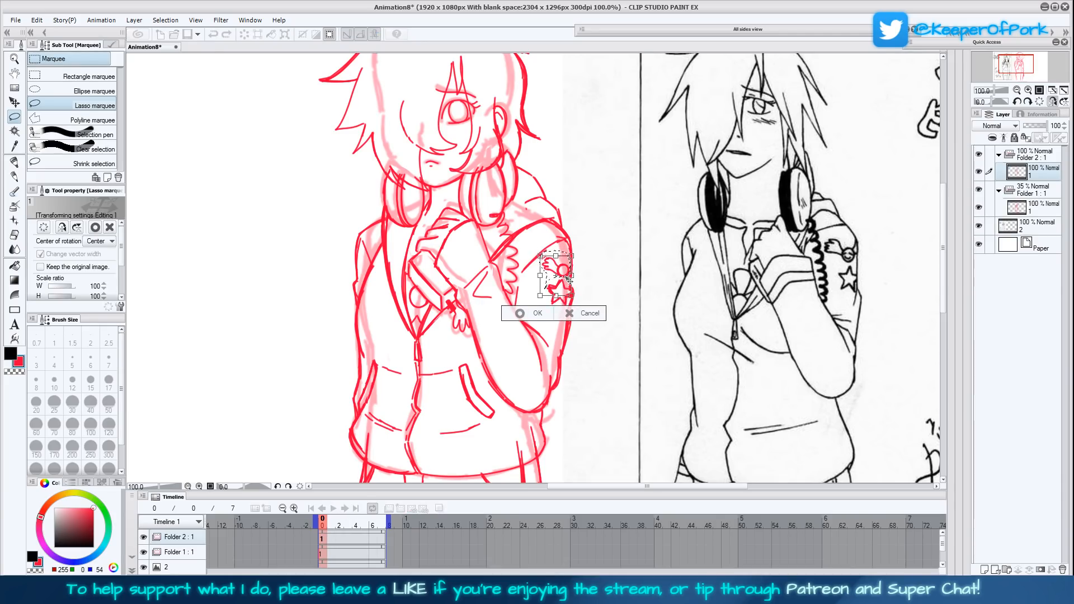
drag(568, 282, 566, 278)
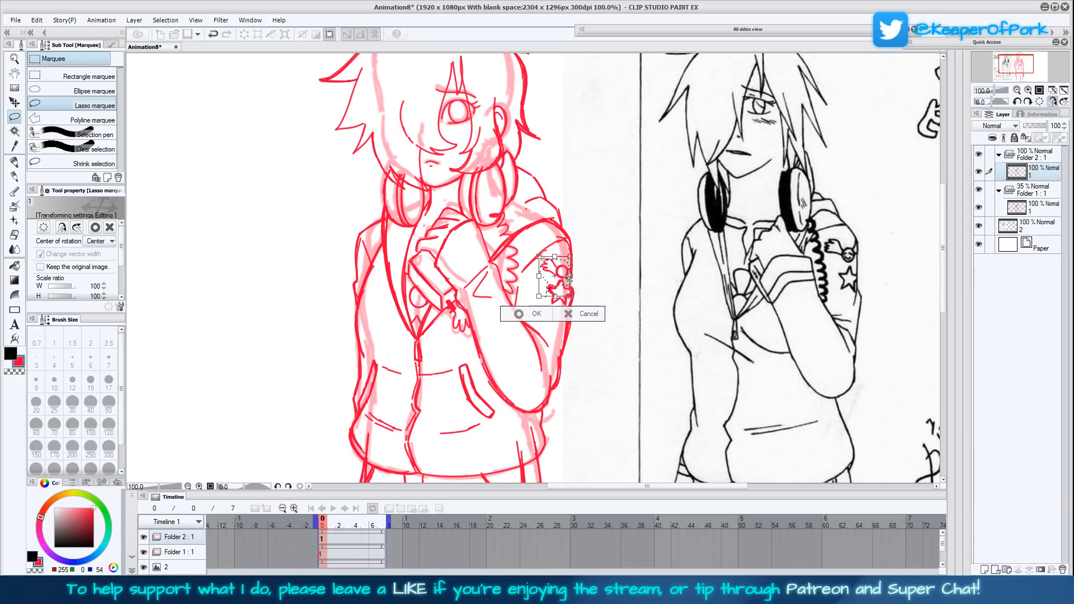
click(523, 312)
click(472, 311)
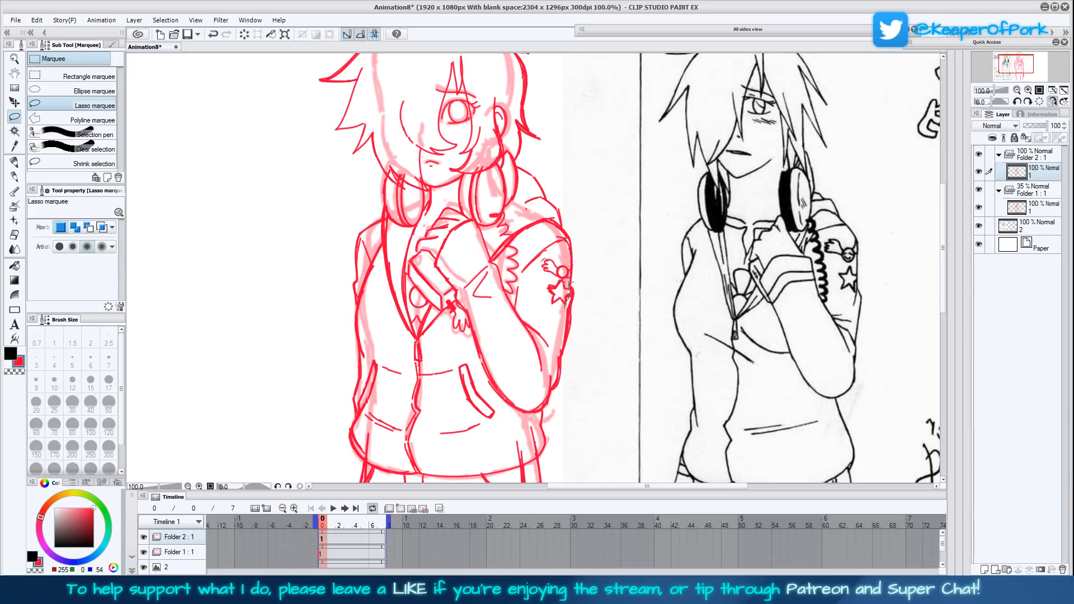
- Select both sleeve emblems together and shift them slightly inward from the sleeve's outer edge
mouse_move(571, 272)
mouse_down()
mouse_move(550, 254)
mouse_move(543, 310)
mouse_move(570, 294)
mouse_move(597, 295)
mouse_move(560, 303)
mouse_up()
click(587, 330)
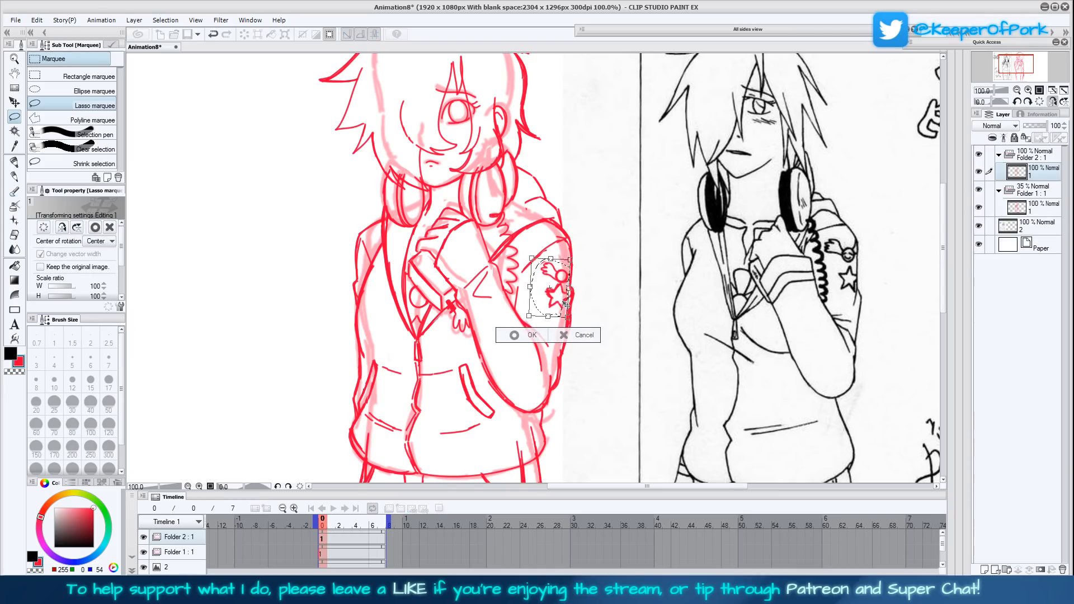
click(512, 338)
click(461, 334)
- Add inner detail lines to the rectangular band by the raised hand, with any leftover selection cleared
click(1053, 102)
click(1063, 92)
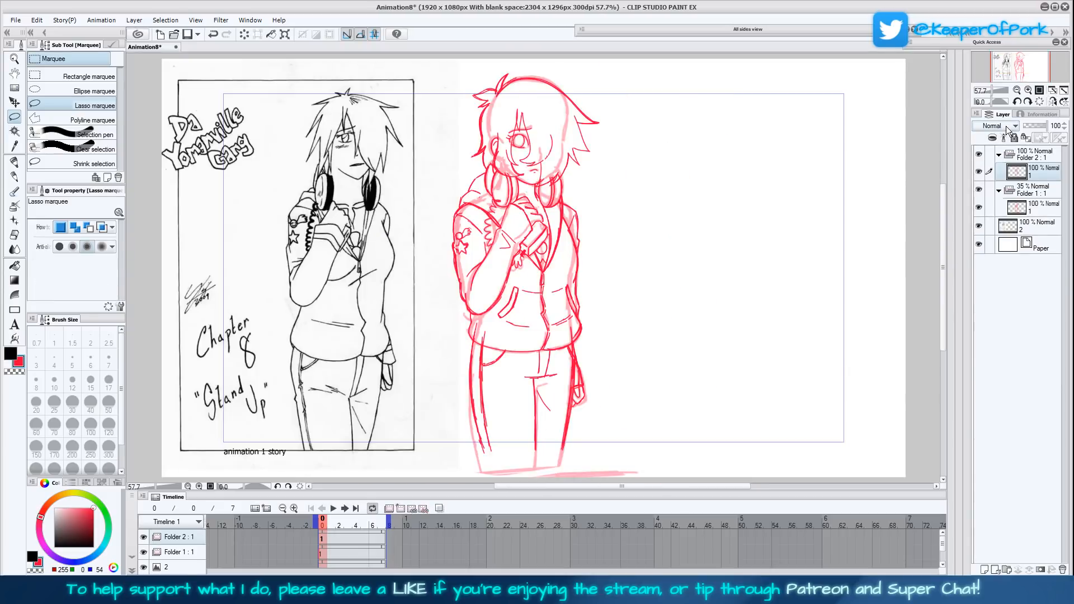
click(1053, 102)
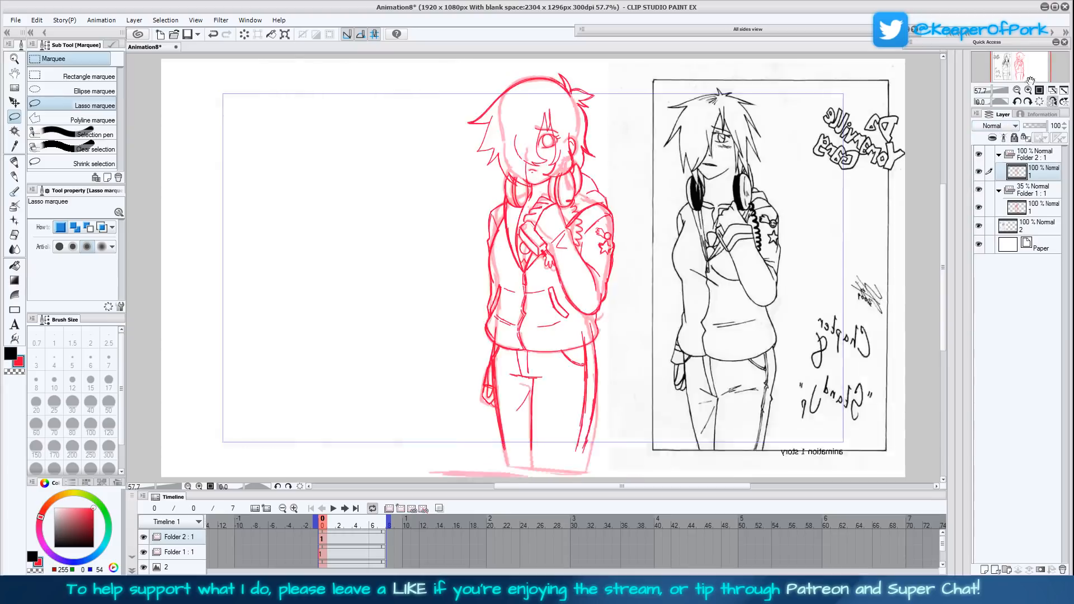
click(1028, 90)
click(1028, 90)
drag(752, 217, 705, 374)
drag(570, 292, 563, 289)
key(p)
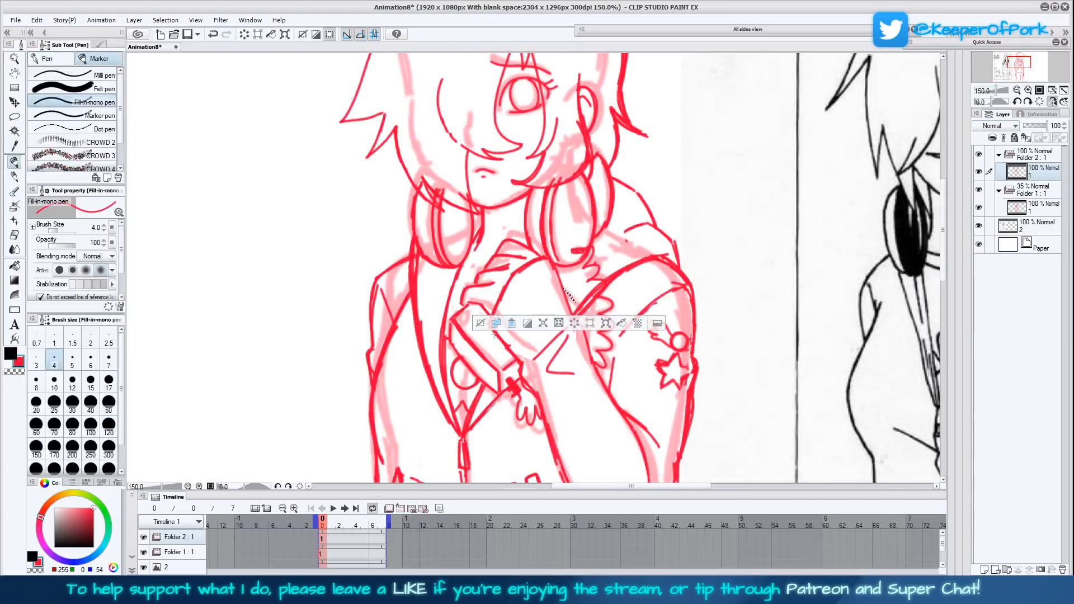
key(ctrl+d)
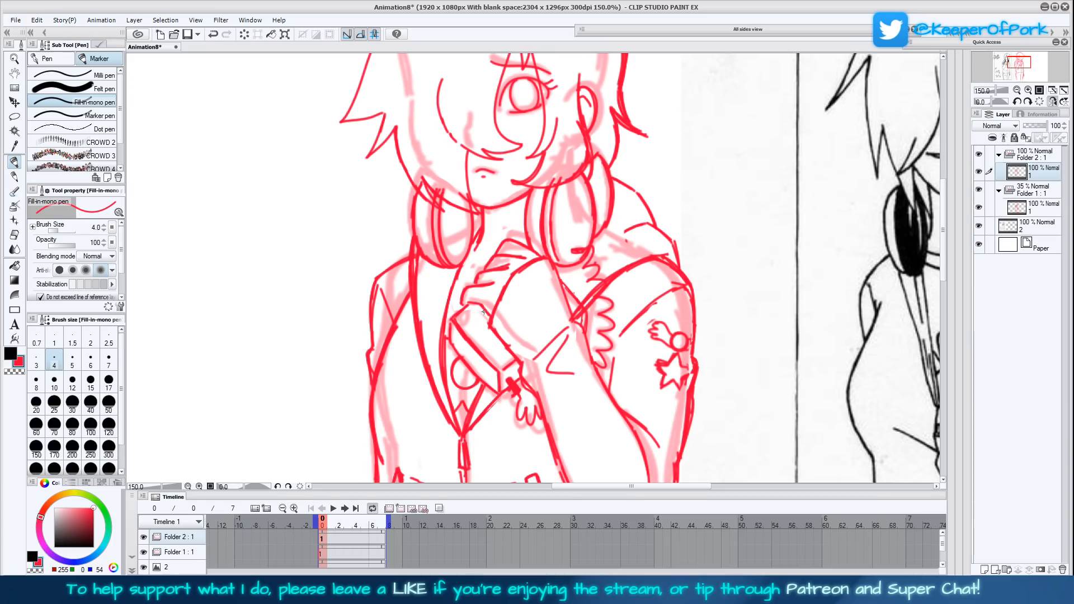
mouse_move(472, 318)
mouse_down()
mouse_move(485, 312)
mouse_move(486, 340)
mouse_move(508, 350)
mouse_move(493, 348)
mouse_up()
drag(464, 311, 477, 303)
mouse_move(486, 369)
mouse_down()
mouse_move(490, 379)
mouse_move(476, 367)
mouse_up()
- Restore the unflipped view, hide the faded rough in Folder 1 and save the file
click(1053, 101)
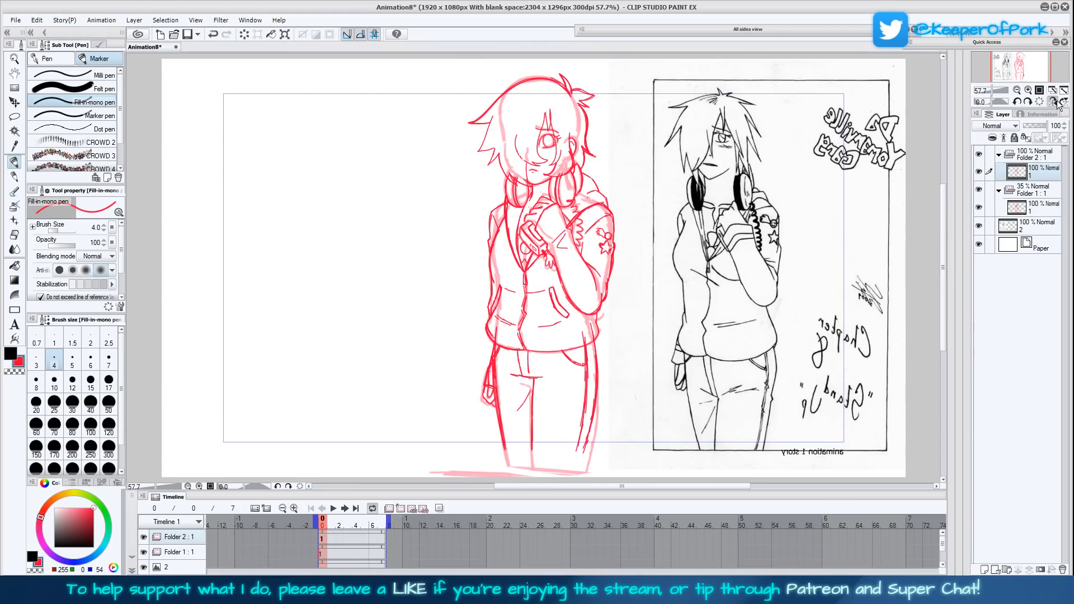
click(1053, 102)
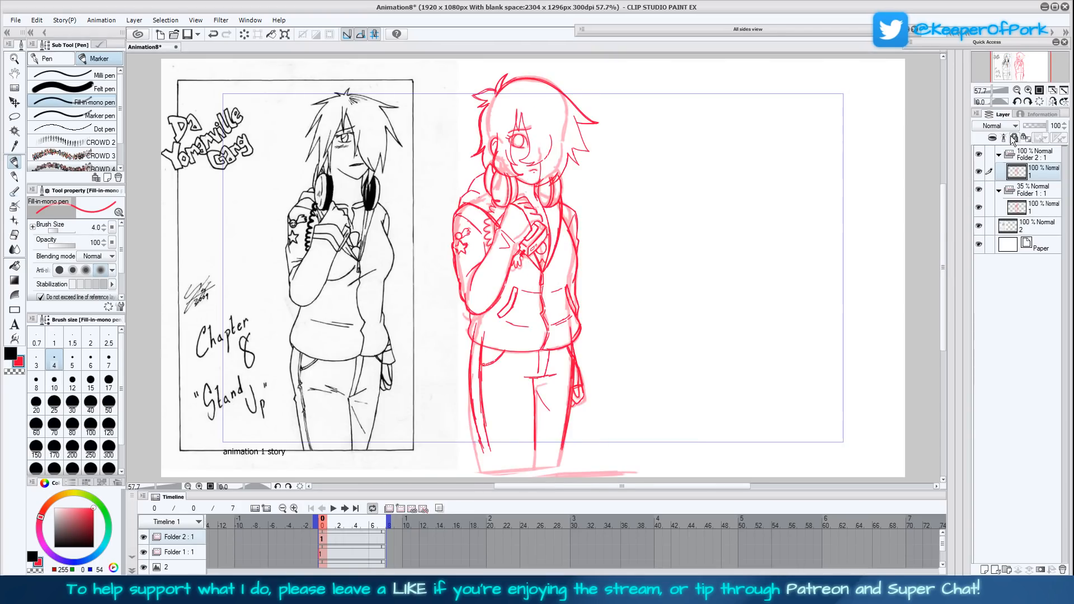
click(1036, 190)
click(979, 190)
click(979, 193)
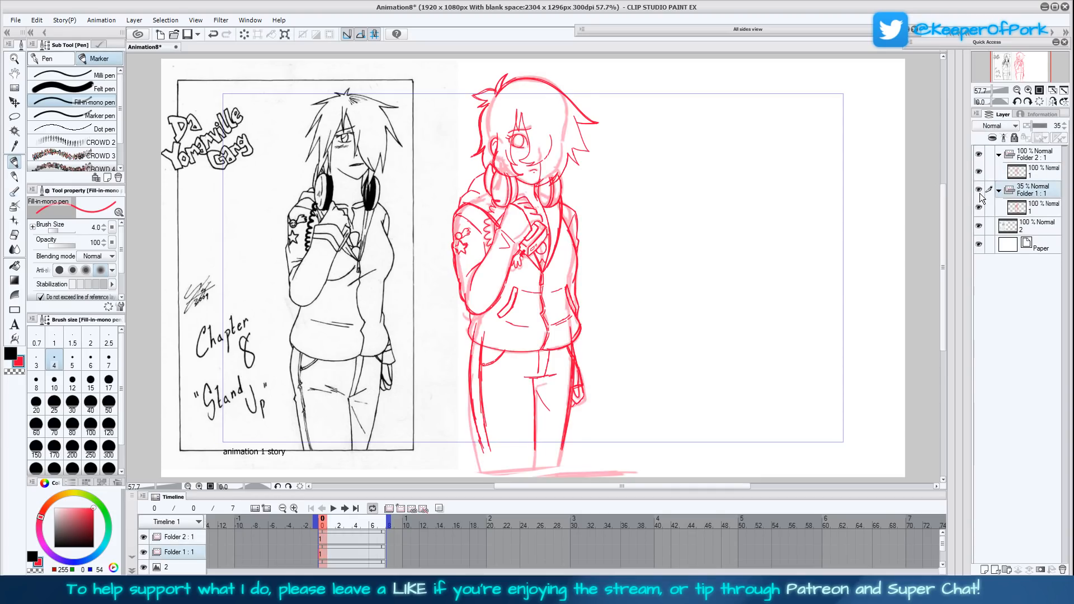
click(981, 193)
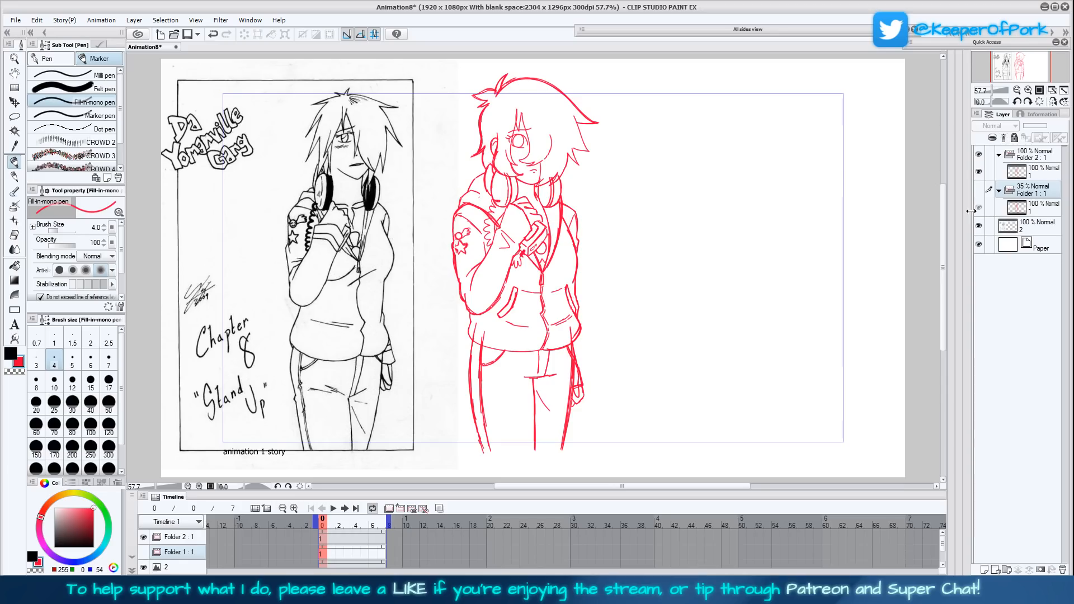
key(ctrl+s)
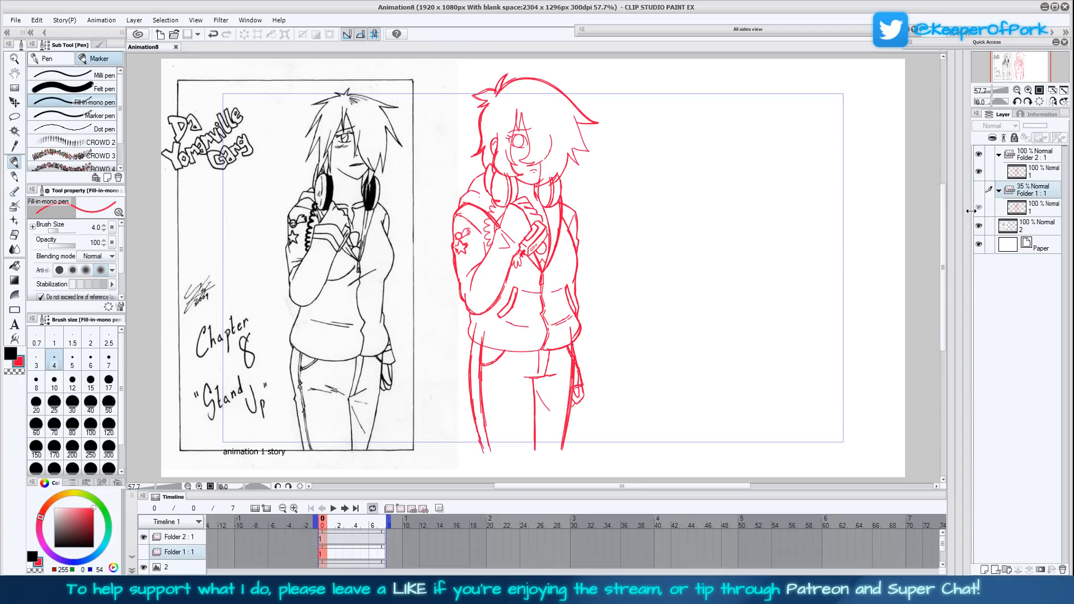
- Thicken the outlines of both jacket pockets on the refined drawing's cel in Folder 2
click(1028, 91)
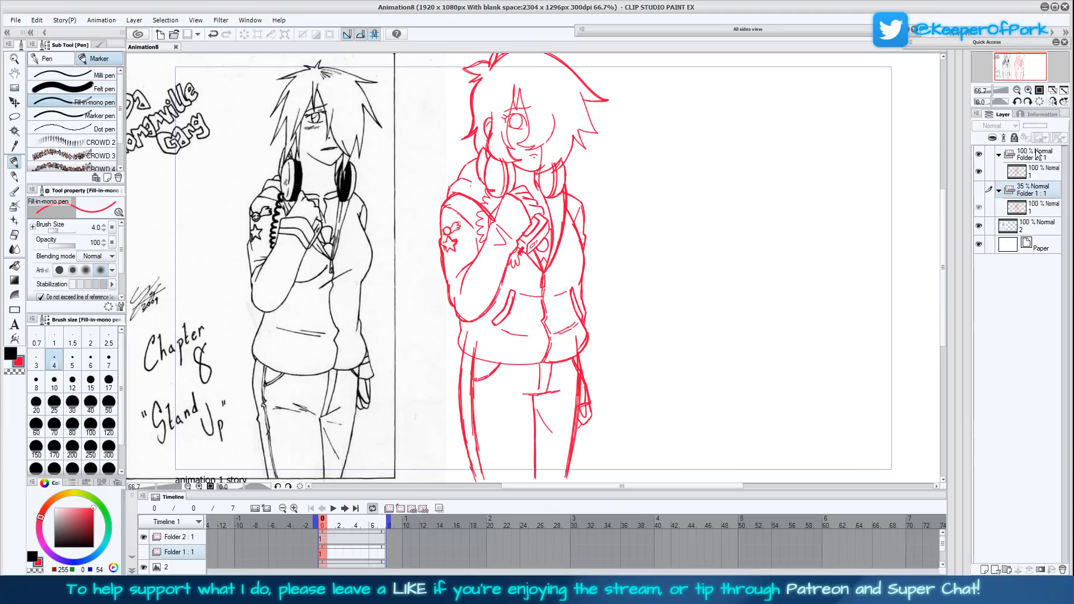
click(1041, 174)
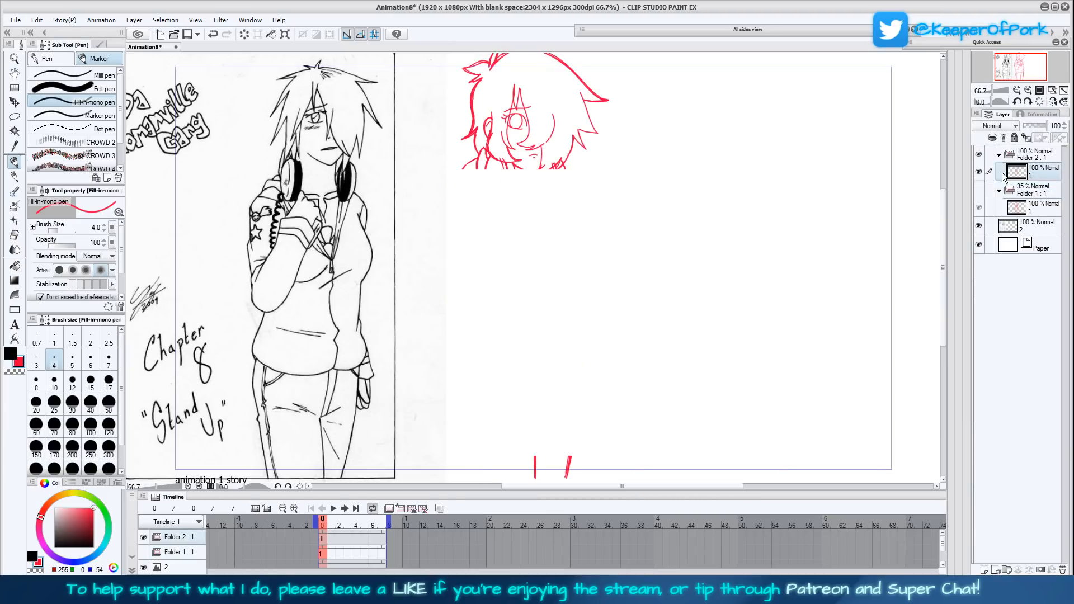
drag(719, 289, 696, 345)
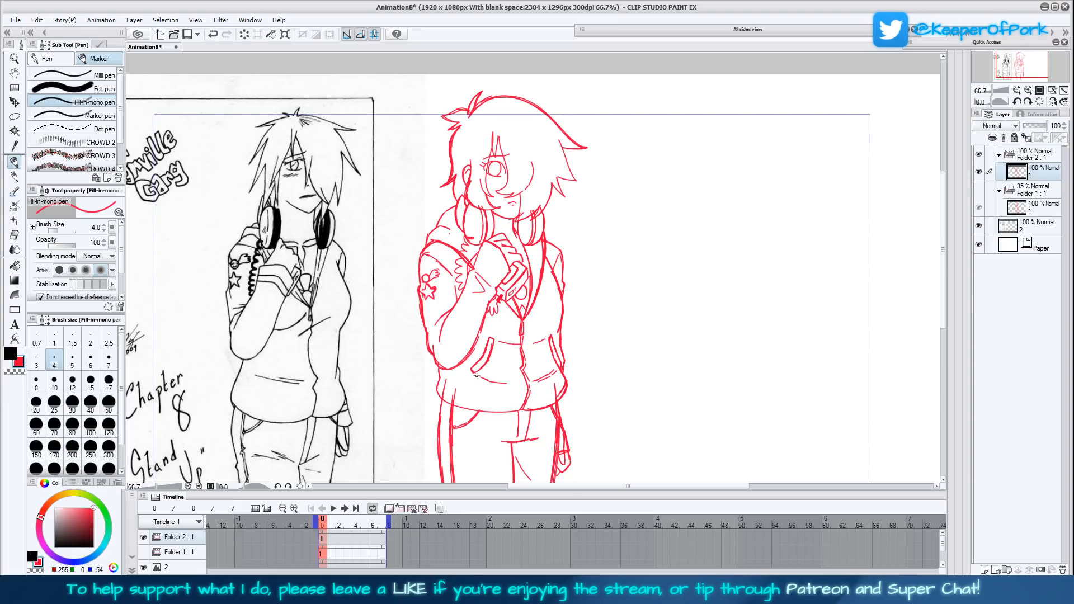
drag(475, 374, 482, 357)
drag(549, 336, 559, 362)
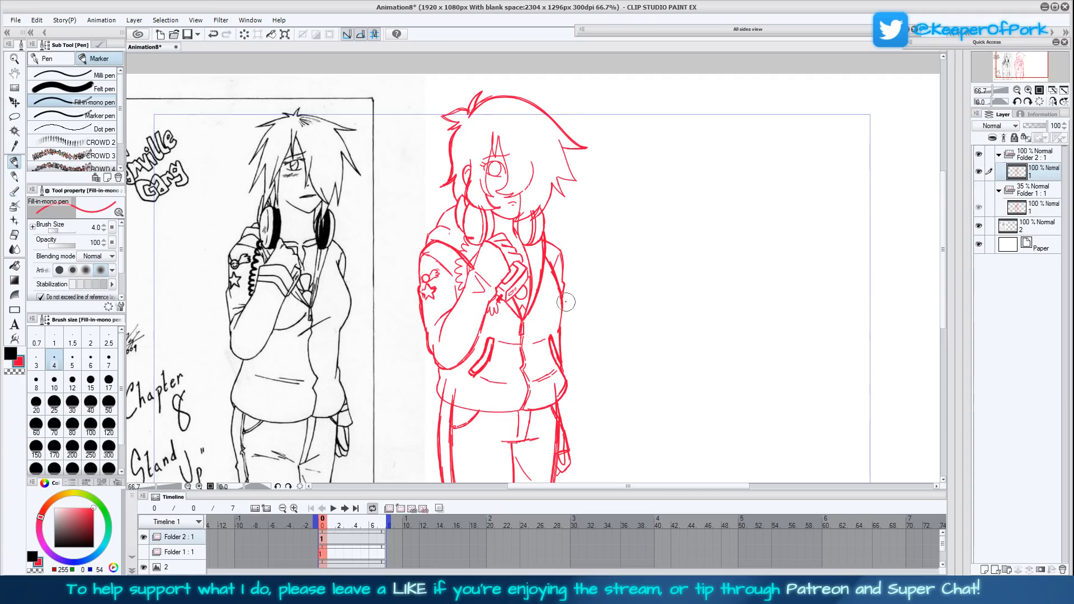
- Lasso the head and hair, nudge them slightly toward the raised-arm side with a transform, and clear the selection
scroll(744, 442, down, 2)
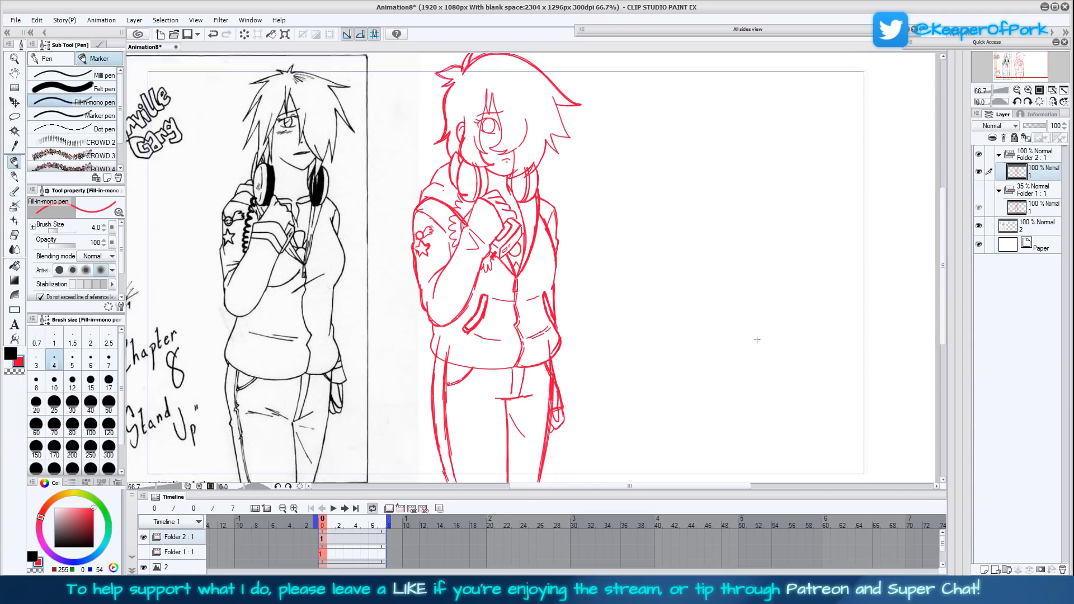
click(1052, 101)
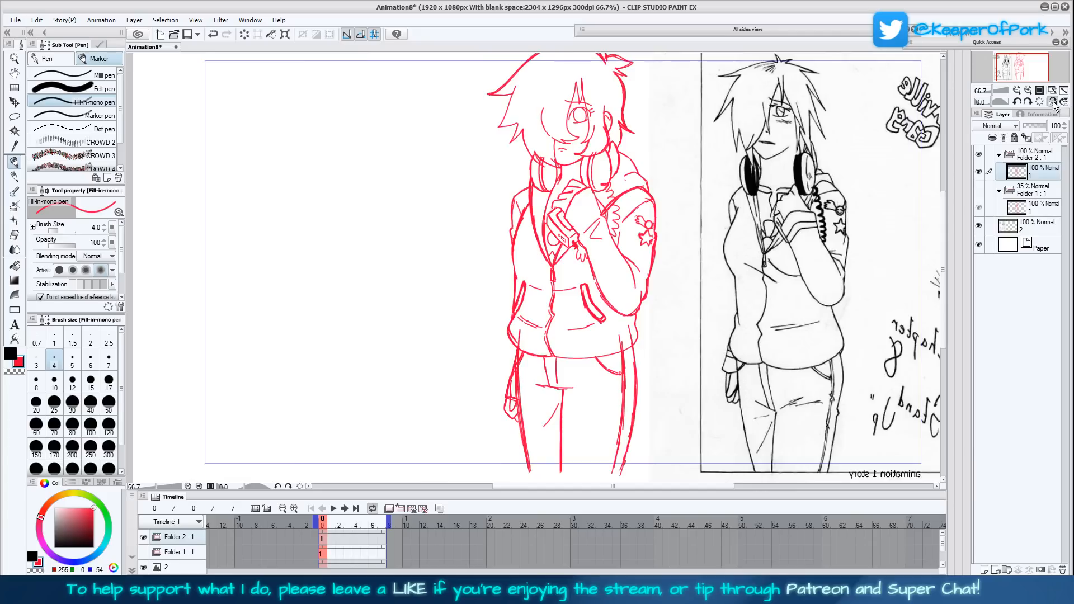
click(1052, 102)
click(1020, 65)
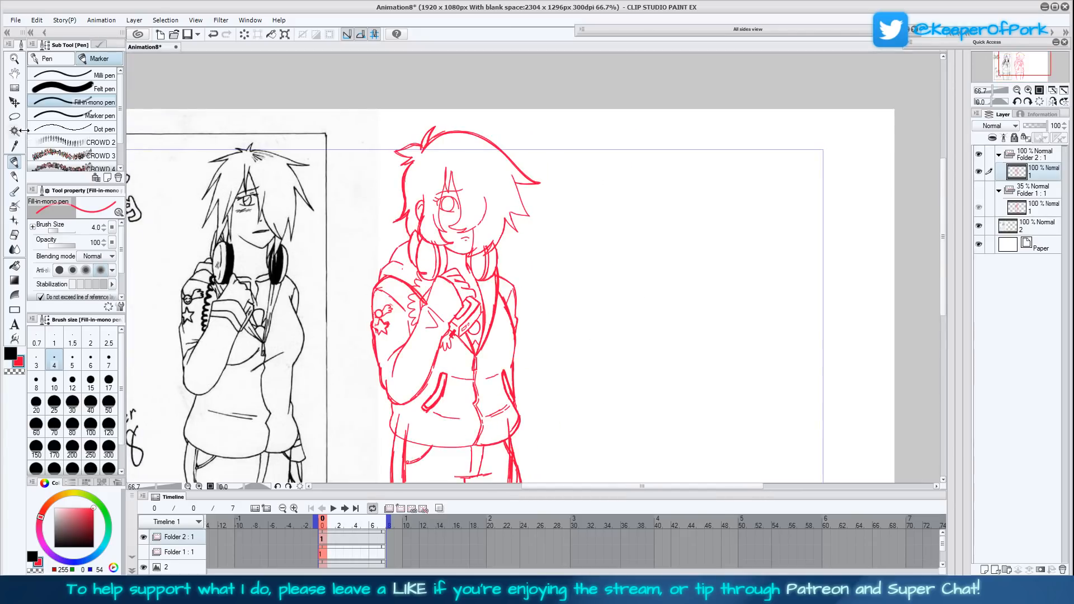
click(15, 116)
mouse_move(484, 248)
mouse_down()
mouse_move(473, 258)
mouse_move(448, 250)
mouse_up()
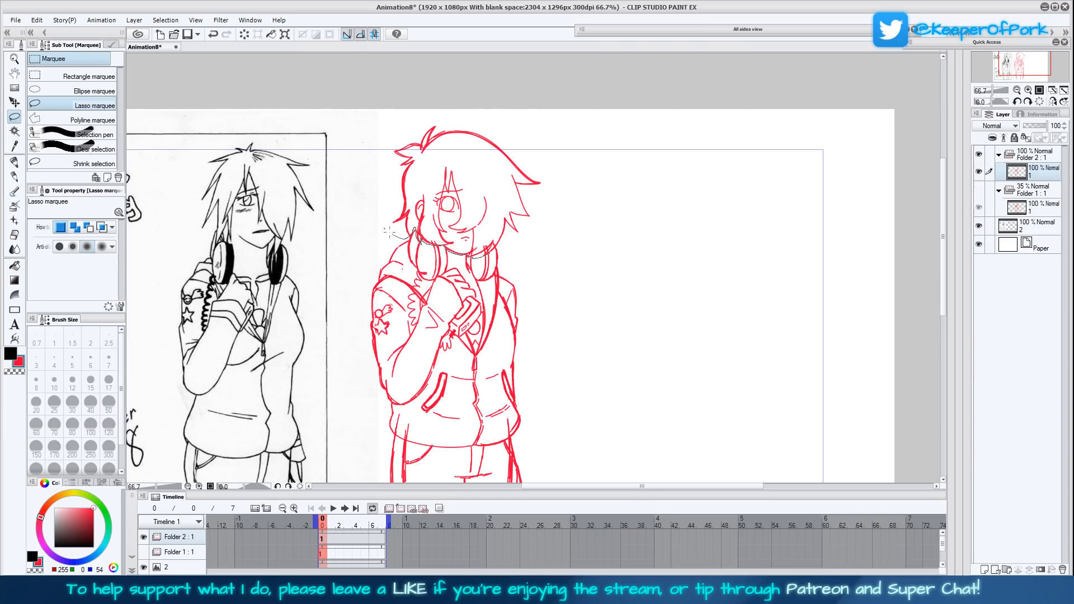
mouse_move(389, 231)
mouse_down()
mouse_move(539, 125)
mouse_move(561, 219)
mouse_move(490, 251)
mouse_up()
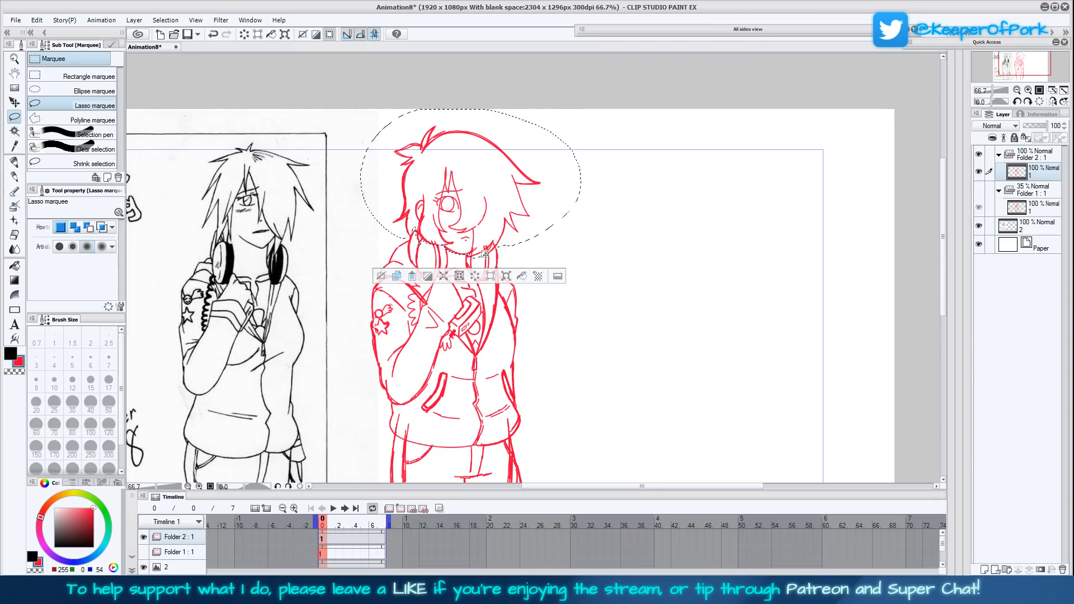
click(506, 277)
drag(525, 234, 524, 229)
click(454, 284)
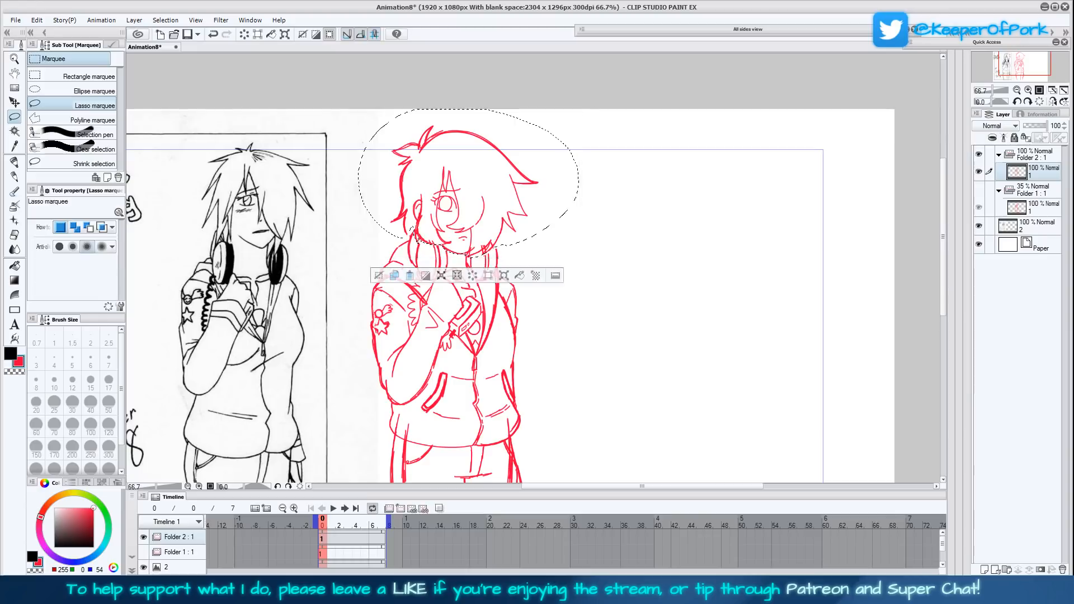
key(ctrl+d)
- Check the figure in a flipped view, then reduce the opacity of Folder 2 to 19%
click(1053, 103)
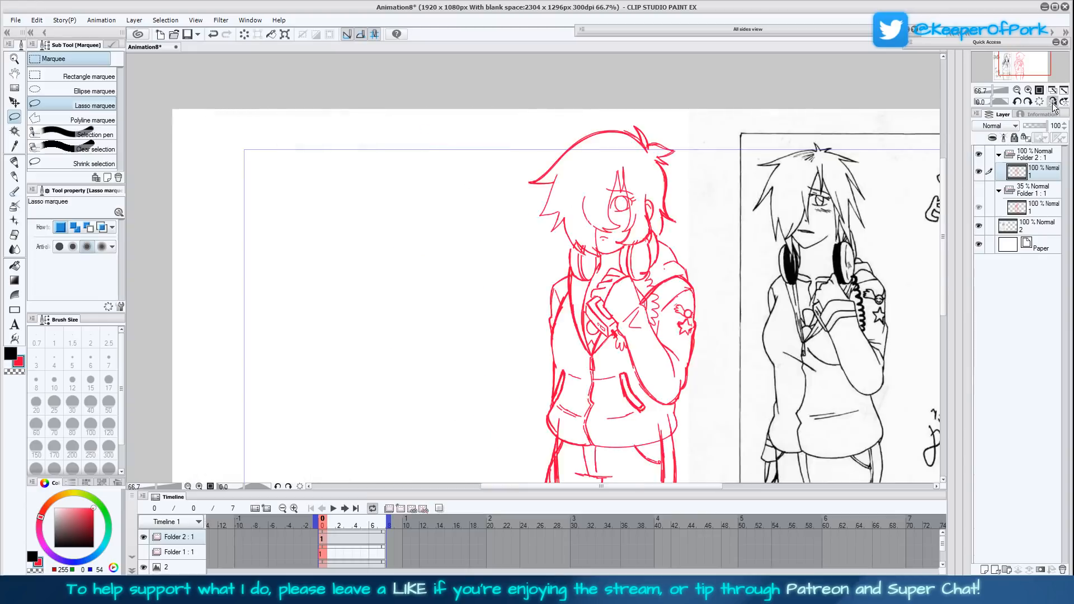
click(1052, 103)
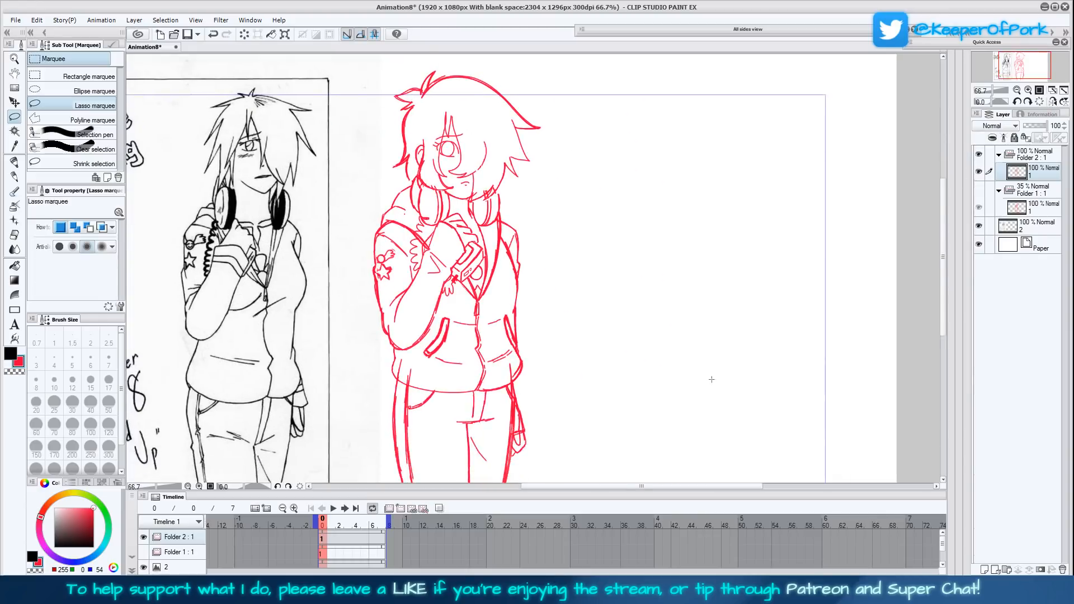
drag(716, 377, 708, 357)
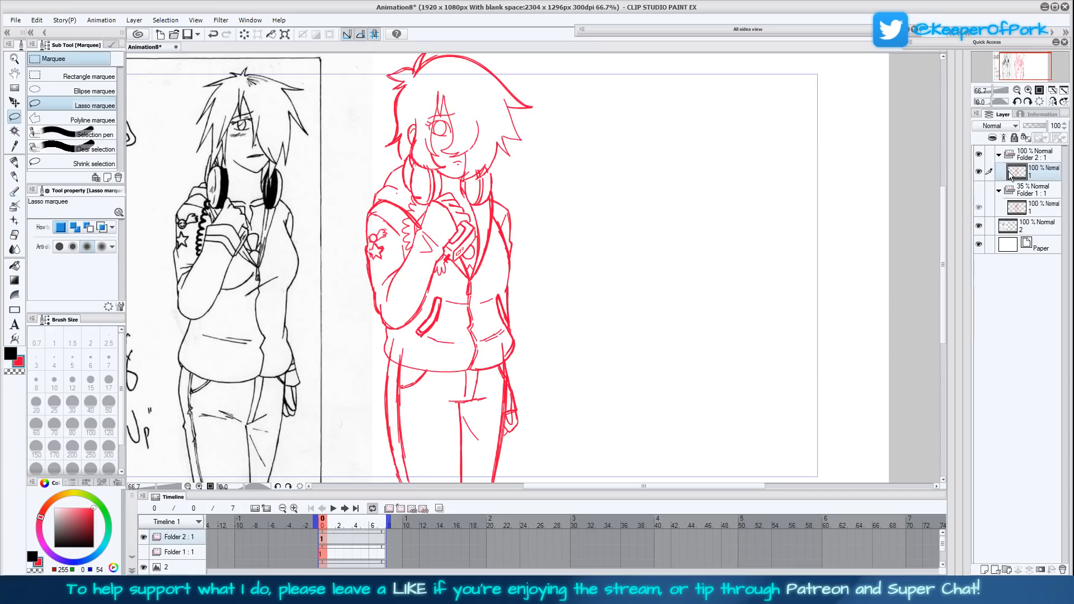
click(1041, 157)
click(1028, 127)
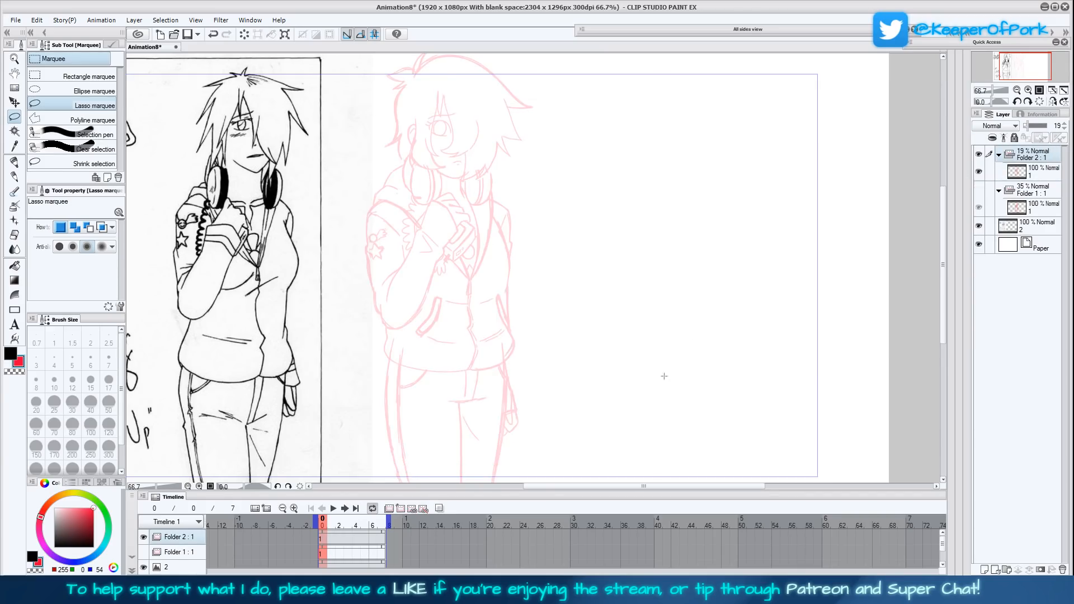
- Add a new animation folder directly above Folder 1 in the timeline and create its first cel
drag(689, 366, 722, 307)
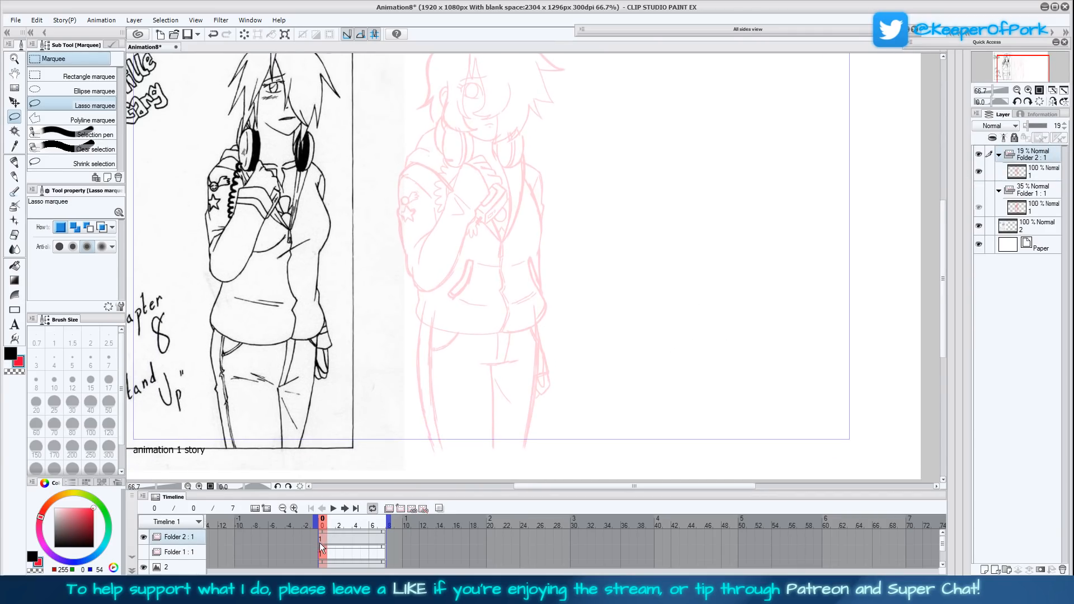
click(322, 554)
click(401, 507)
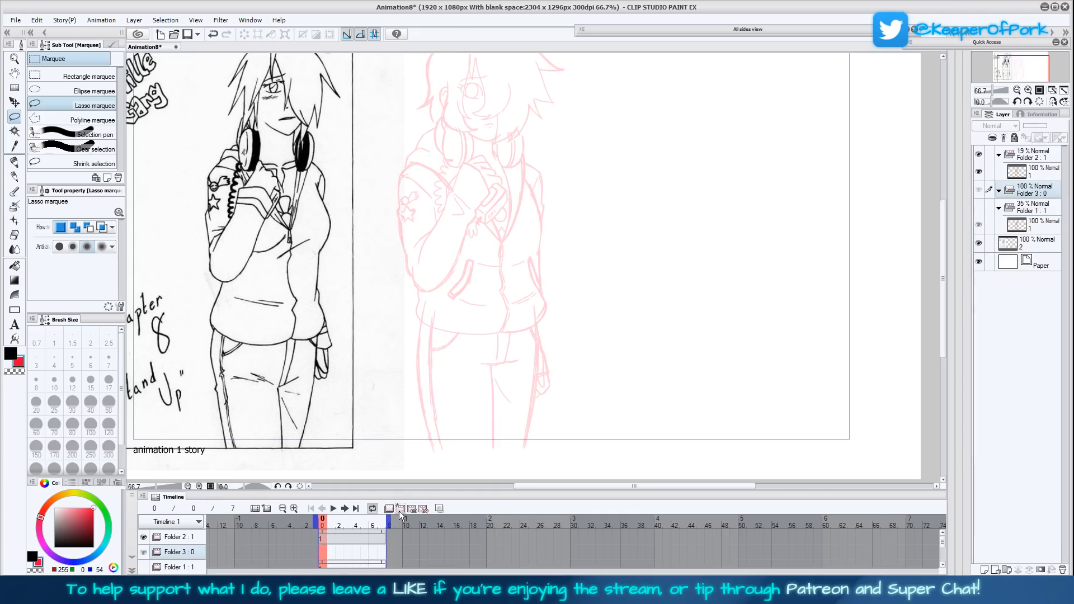
- Show the rough sketch in Folder 1, delete that animation folder, and select Folder 3
click(978, 243)
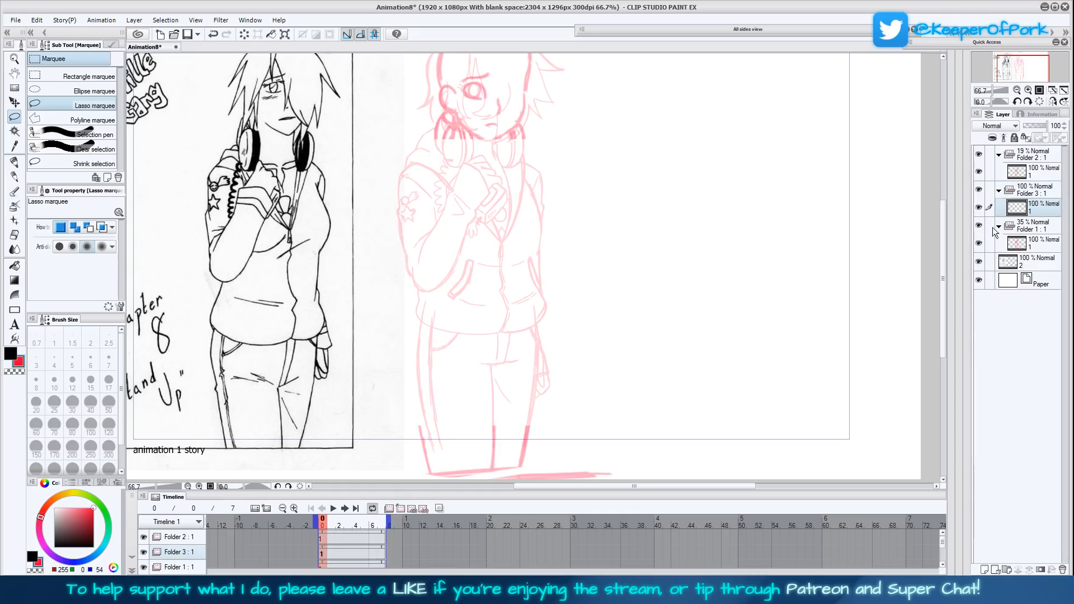
click(1038, 235)
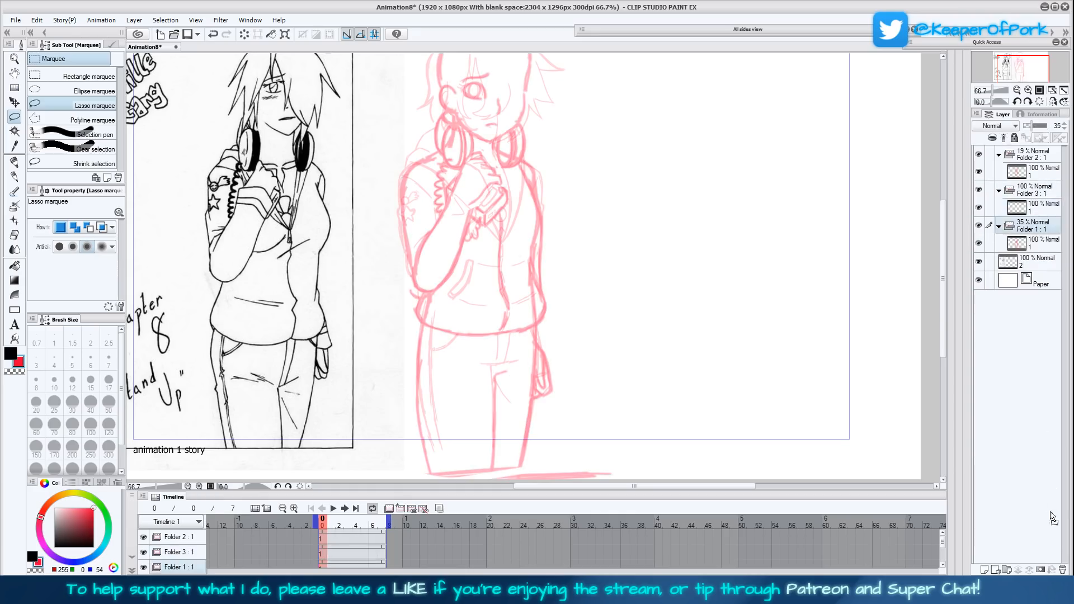
click(1062, 570)
click(1034, 193)
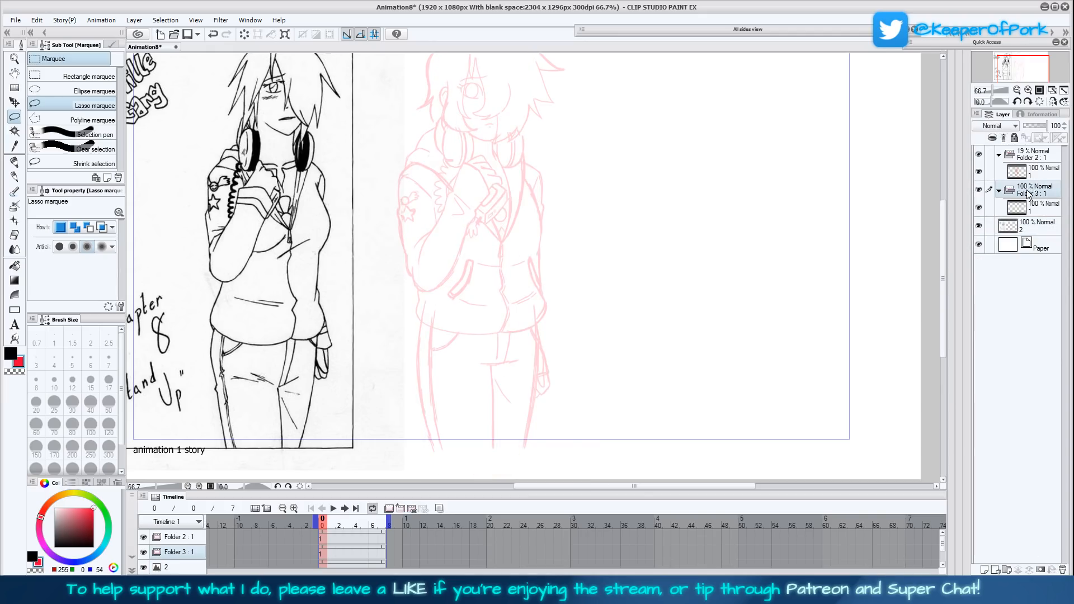
- Rename the Folder 3 animation folder to "lines", place it above Folder 2, and save the file
click(979, 190)
click(979, 190)
double_click(1015, 197)
key(BackSpace)
text(lines)
key(Return)
drag(1015, 199, 1020, 151)
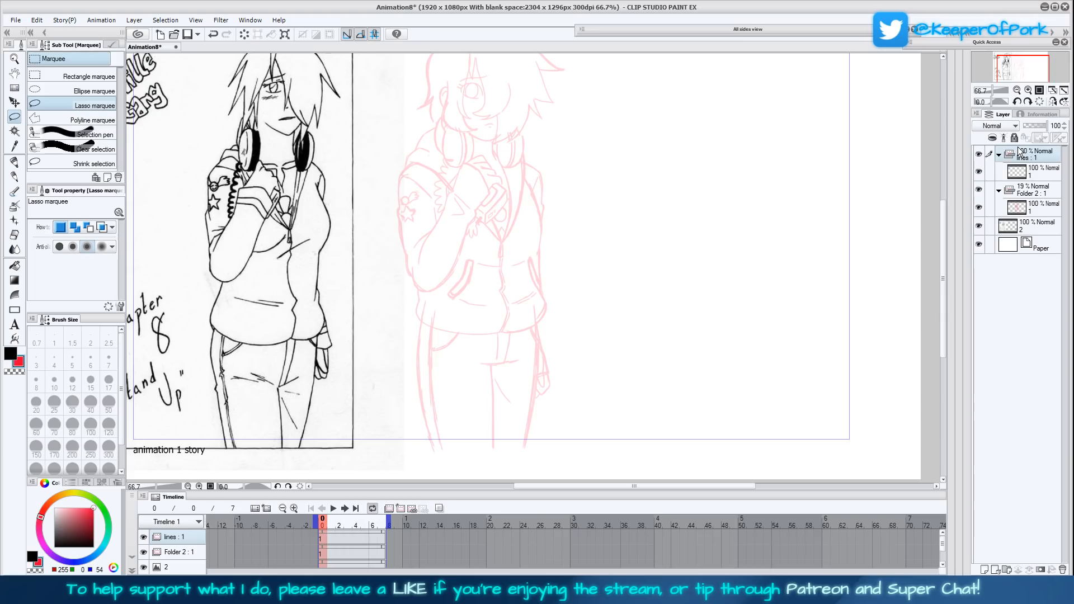
key(ctrl+s)
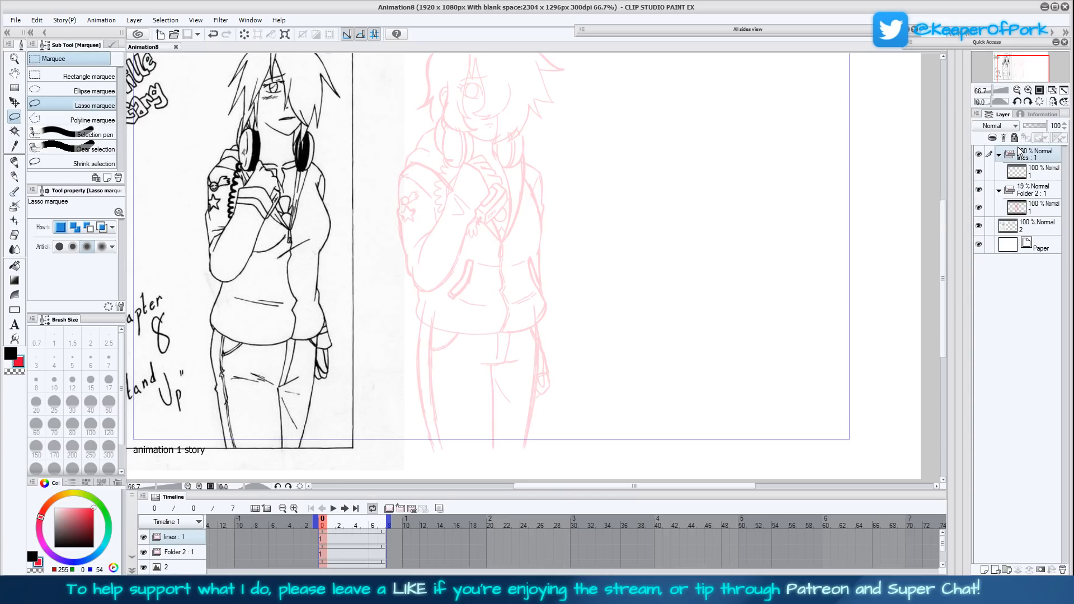
- Select cel 1 in the lines folder and set the Mapping pen to size 4 with black as the drawing color
click(1053, 102)
click(1028, 90)
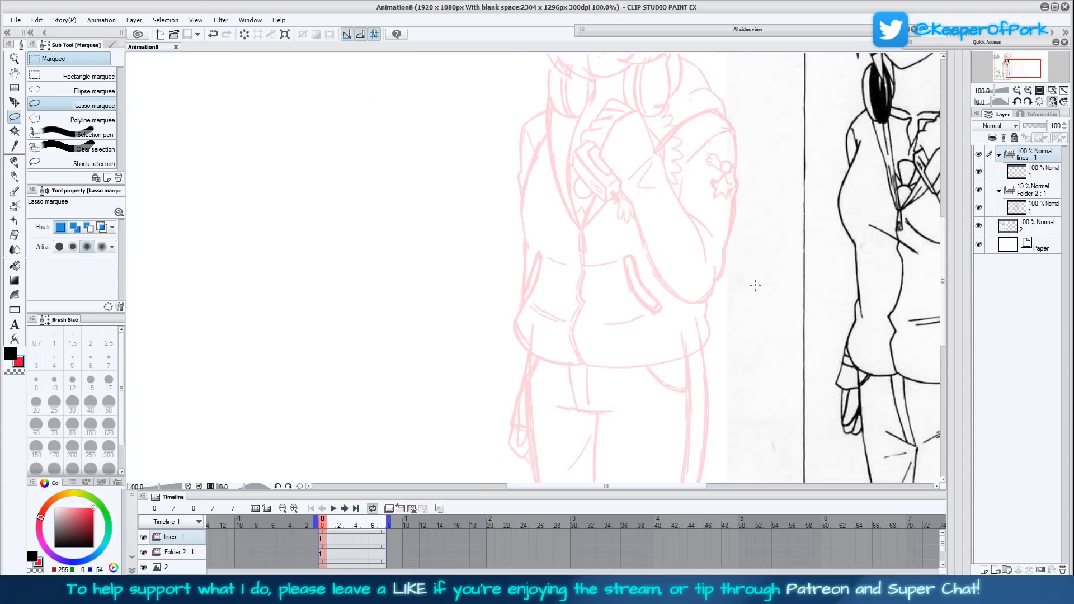
scroll(759, 282, up, 5)
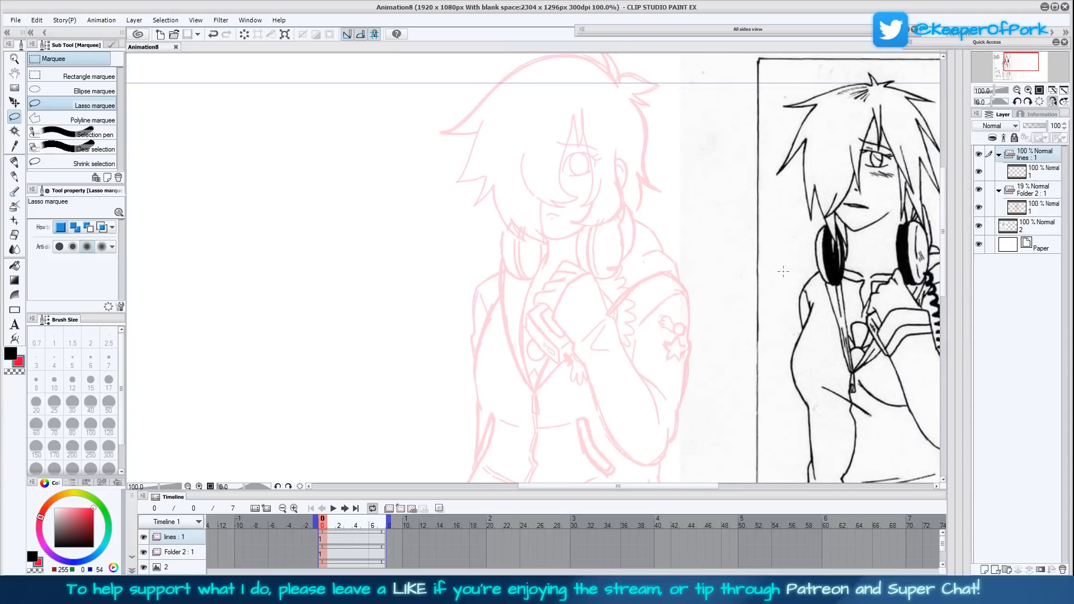
click(1027, 178)
drag(781, 320, 722, 366)
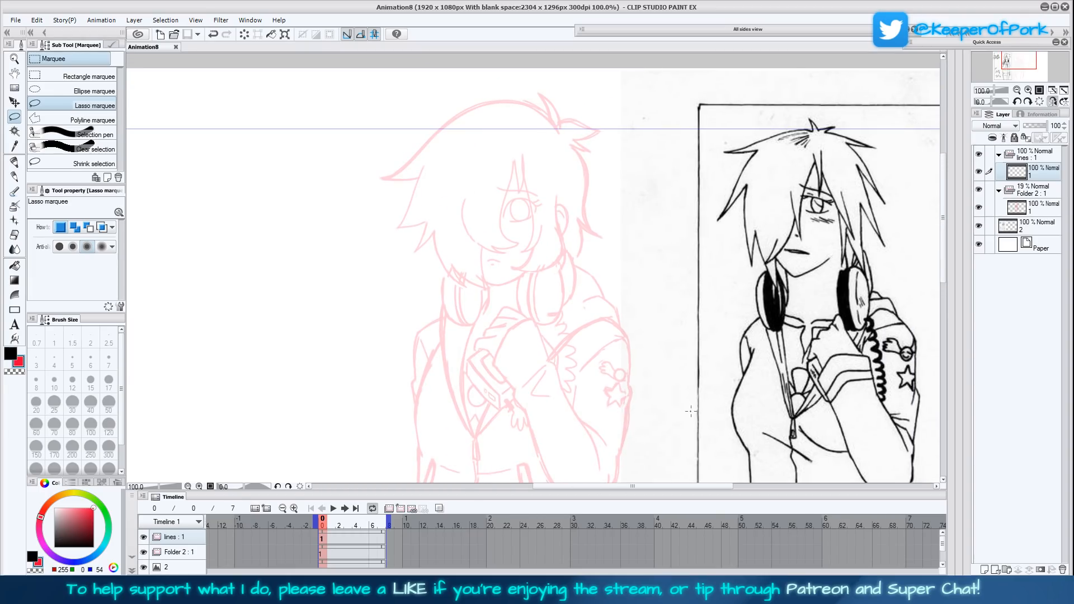
click(13, 164)
click(90, 102)
click(95, 88)
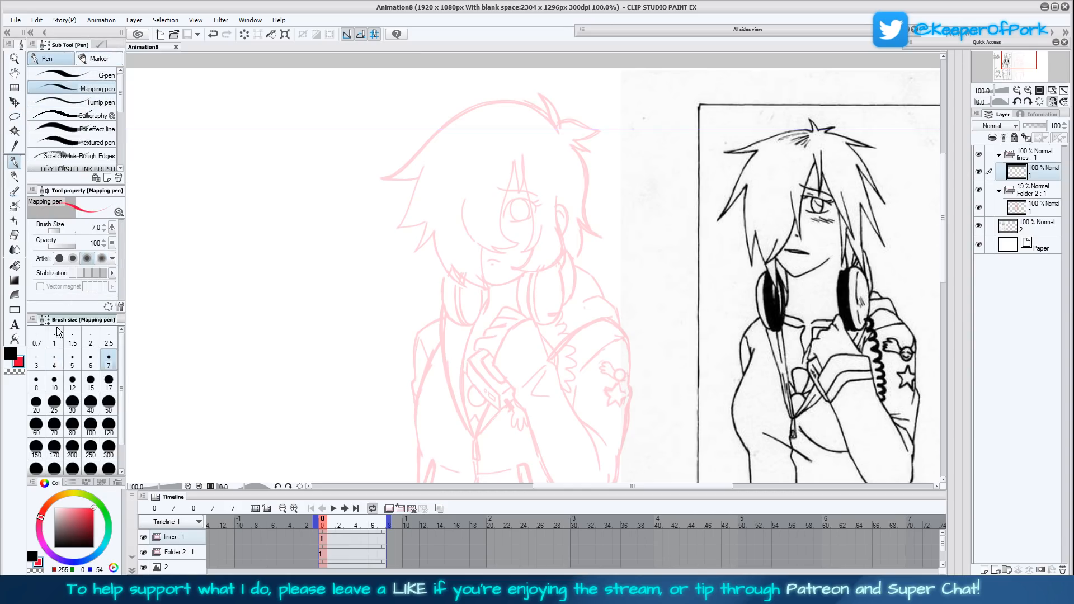
click(11, 353)
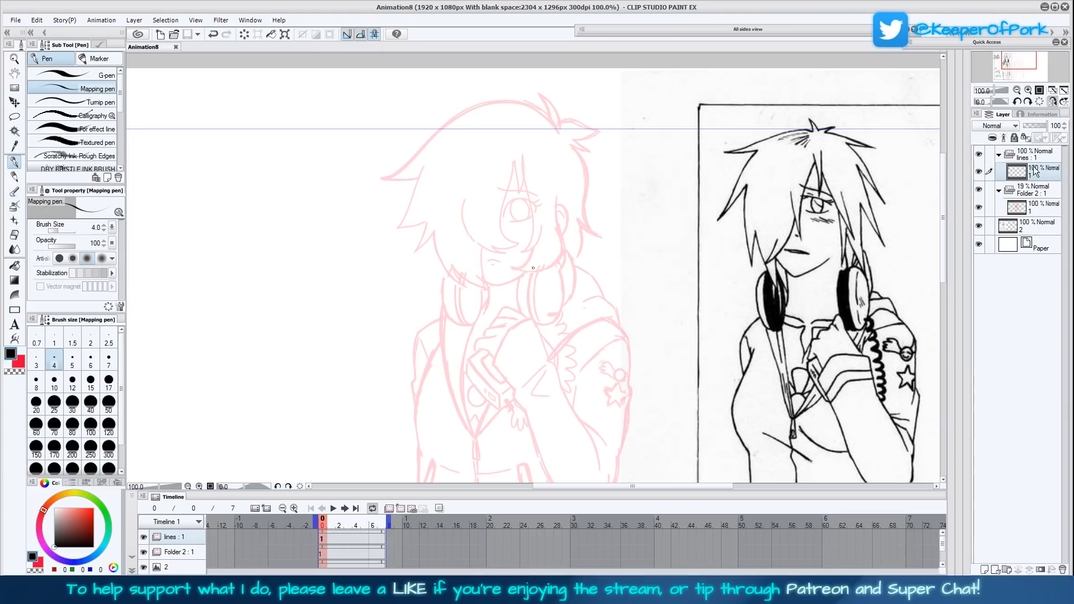
- Ink the pointed fringe strands beside the eye and the outer fringe curve with the Turnip pen at size 4
click(1028, 90)
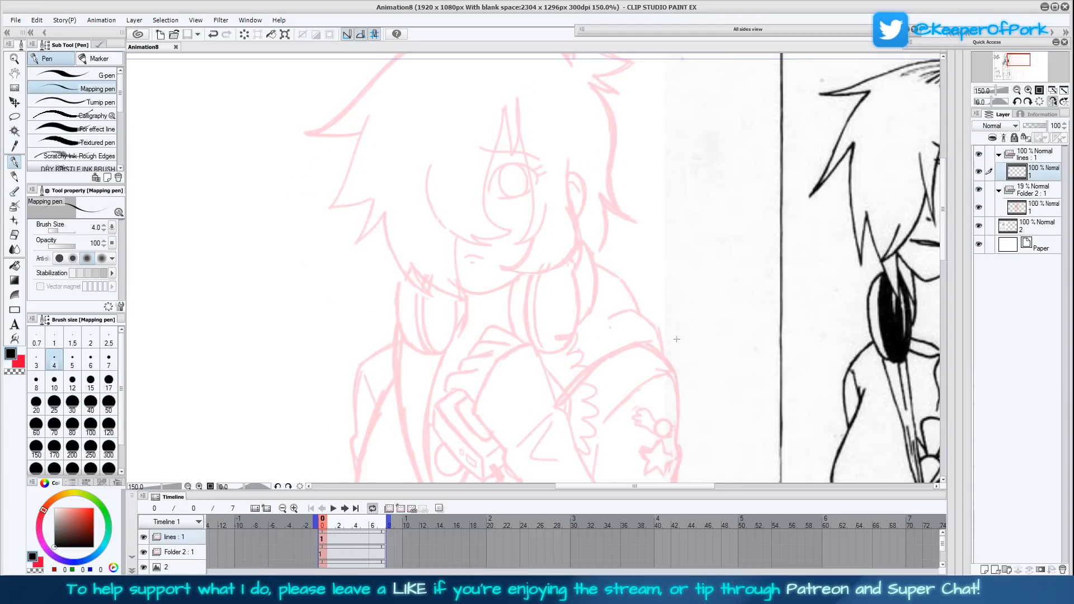
drag(676, 339, 653, 396)
drag(493, 149, 491, 211)
key(ctrl+z)
click(92, 101)
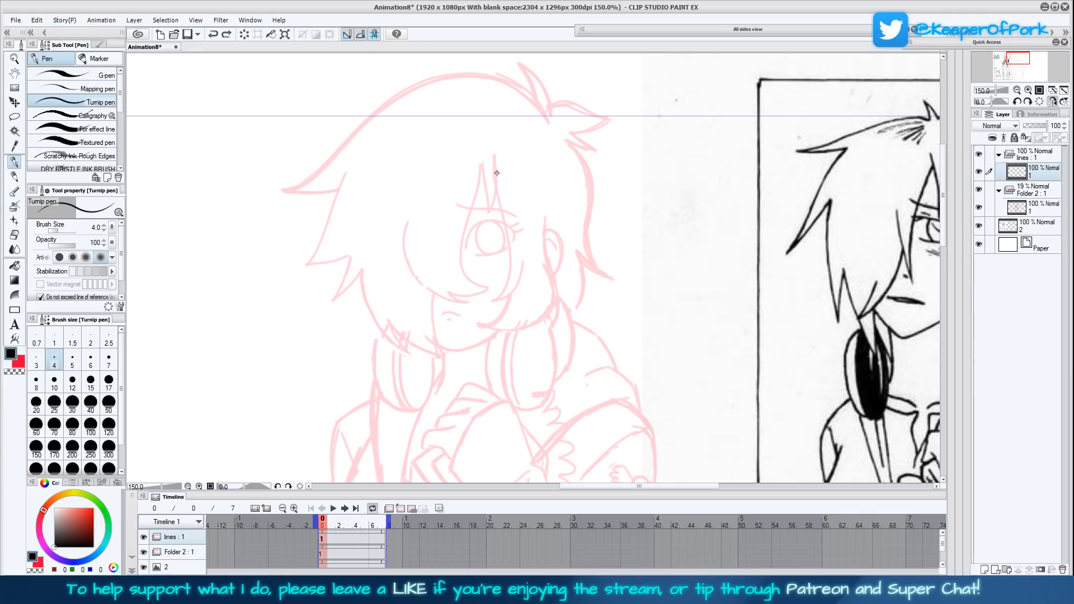
mouse_move(498, 169)
mouse_down()
mouse_move(489, 211)
mouse_move(479, 158)
mouse_move(462, 245)
mouse_move(465, 273)
mouse_move(487, 288)
mouse_move(446, 293)
mouse_move(468, 302)
mouse_move(427, 289)
mouse_move(401, 236)
mouse_up()
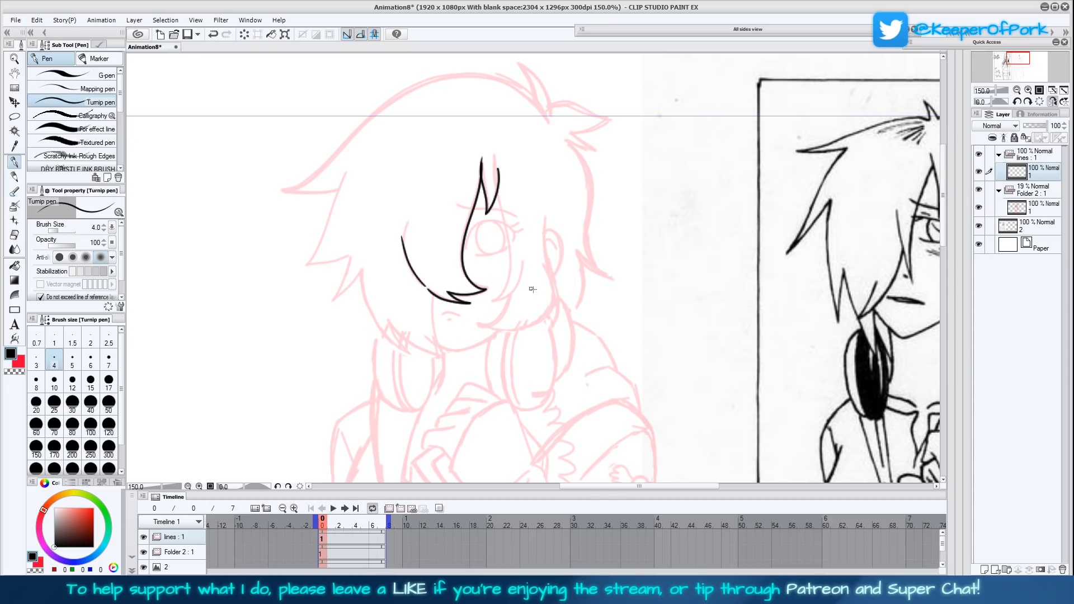
- Undo the outer fringe curve and redraw it as a longer, smoother stroke leading to the lower fringe tip
key(ctrl+z)
drag(422, 285, 405, 202)
key(ctrl+z)
mouse_move(424, 286)
mouse_down()
mouse_move(407, 255)
mouse_move(404, 207)
mouse_up()
drag(659, 378, 666, 351)
mouse_move(411, 182)
mouse_down()
mouse_move(408, 173)
mouse_move(431, 248)
mouse_up()
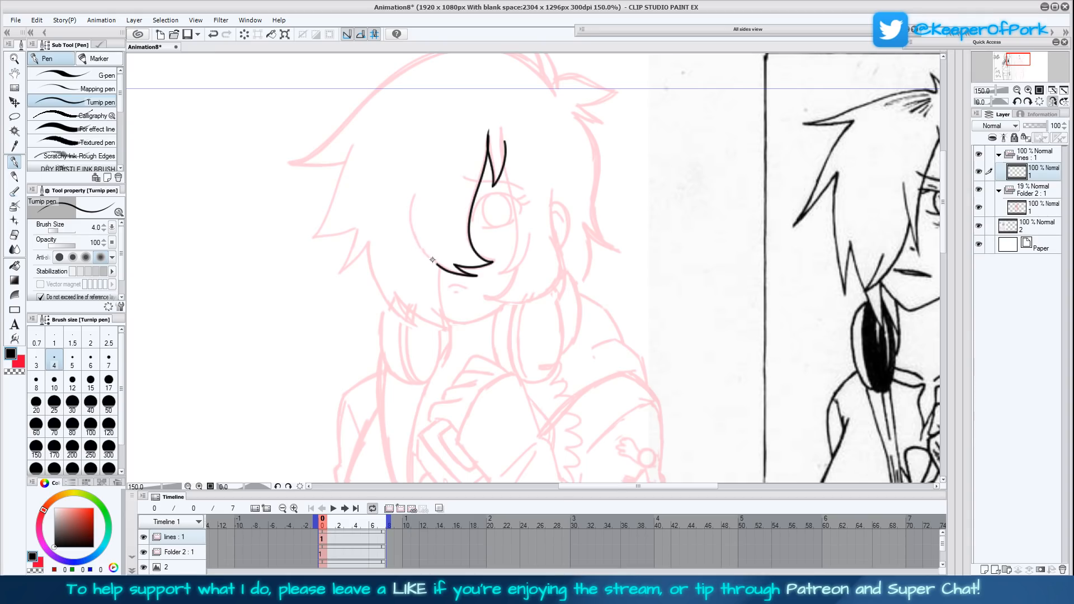
mouse_move(433, 260)
mouse_down()
mouse_move(412, 224)
mouse_move(412, 173)
mouse_up()
- Ink the cheek line below the fringe and the curved hair strand on the ear side of the eye
drag(694, 334, 712, 357)
drag(702, 397, 713, 322)
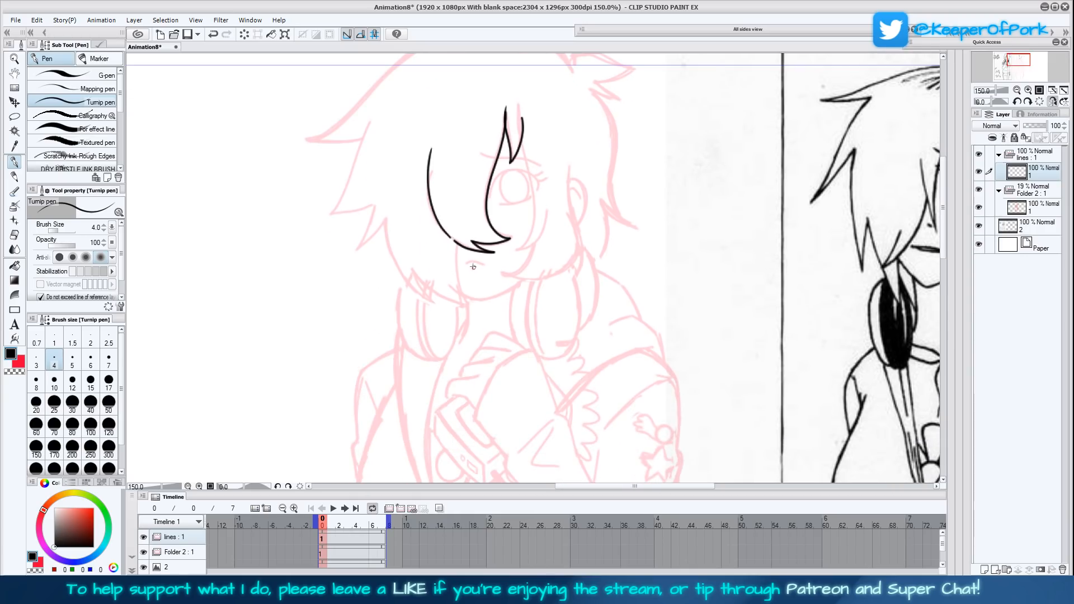
drag(465, 302, 456, 242)
mouse_move(686, 334)
mouse_down()
mouse_move(674, 399)
mouse_move(682, 335)
mouse_up()
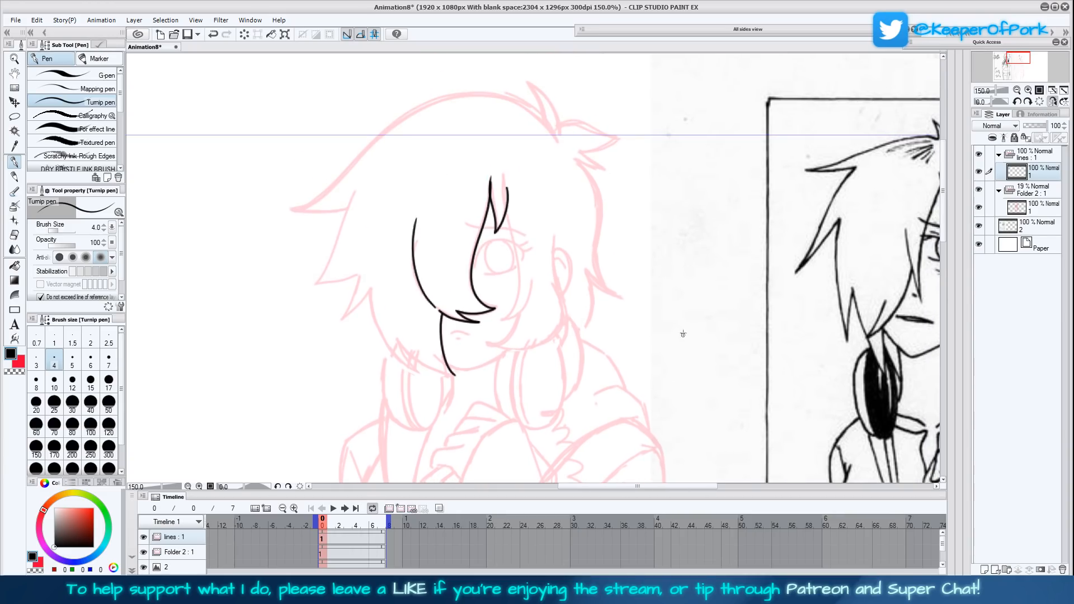
mouse_move(506, 209)
mouse_down()
mouse_move(518, 285)
mouse_move(508, 313)
mouse_move(492, 319)
mouse_move(531, 295)
mouse_up()
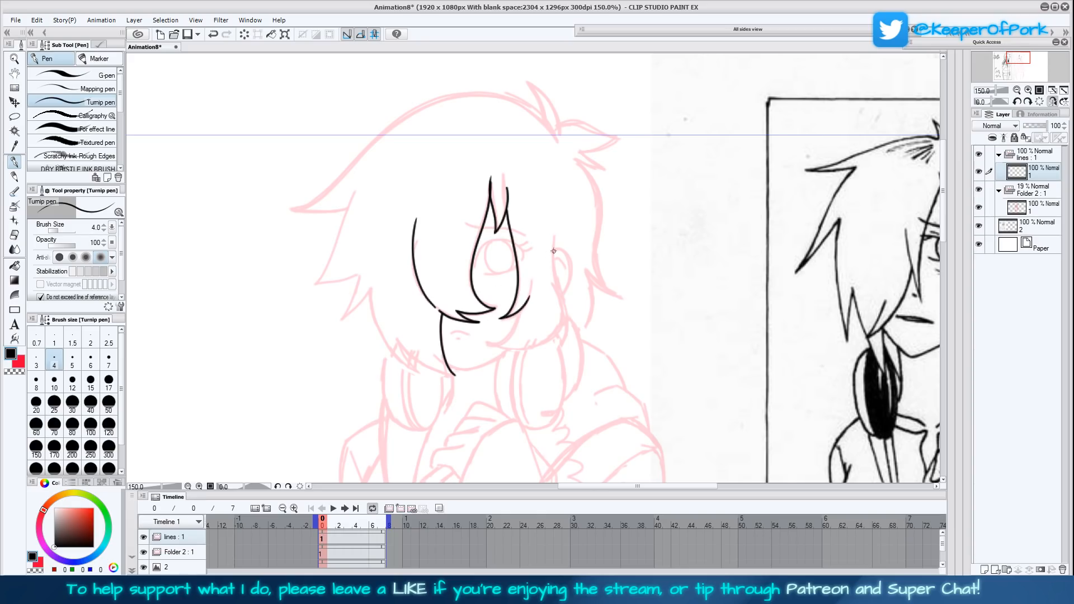
- Switch to the G-pen at size 7 and flip the canvas view back, with the head at 200% zoom for inking
click(89, 75)
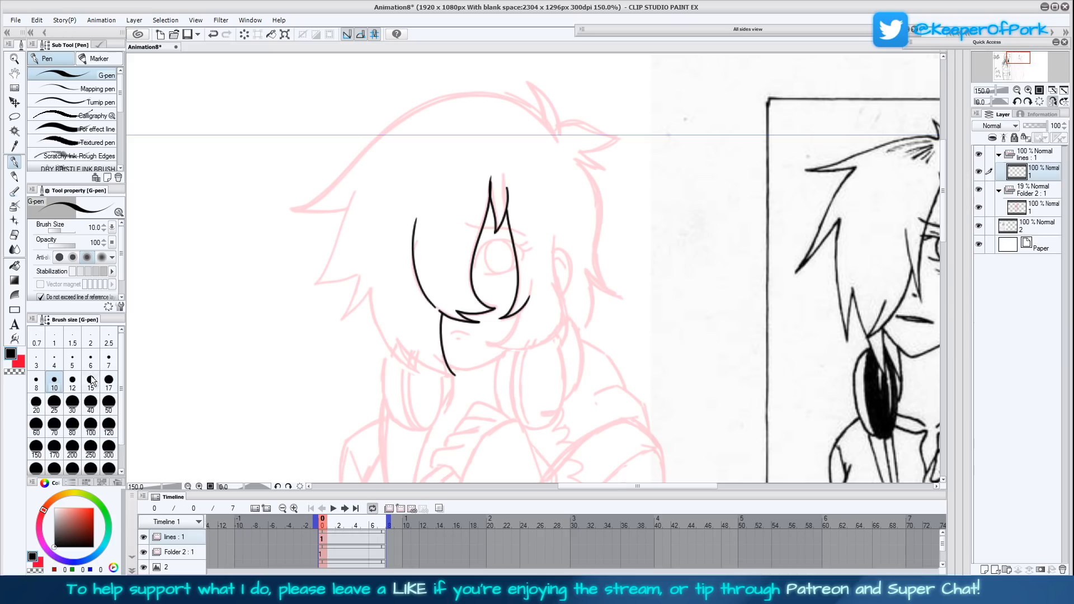
click(109, 361)
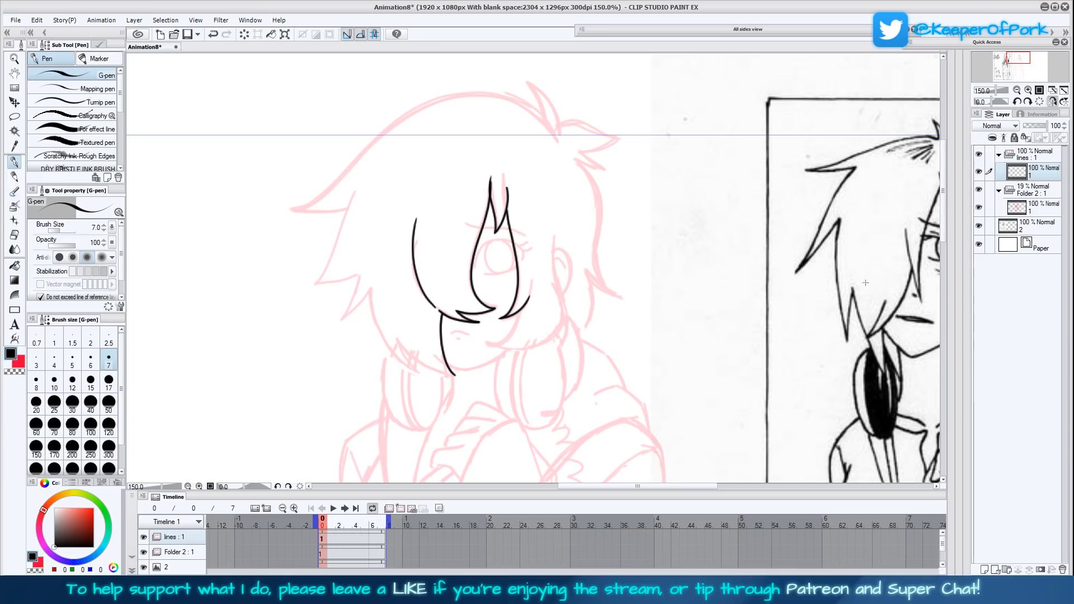
drag(868, 277, 723, 297)
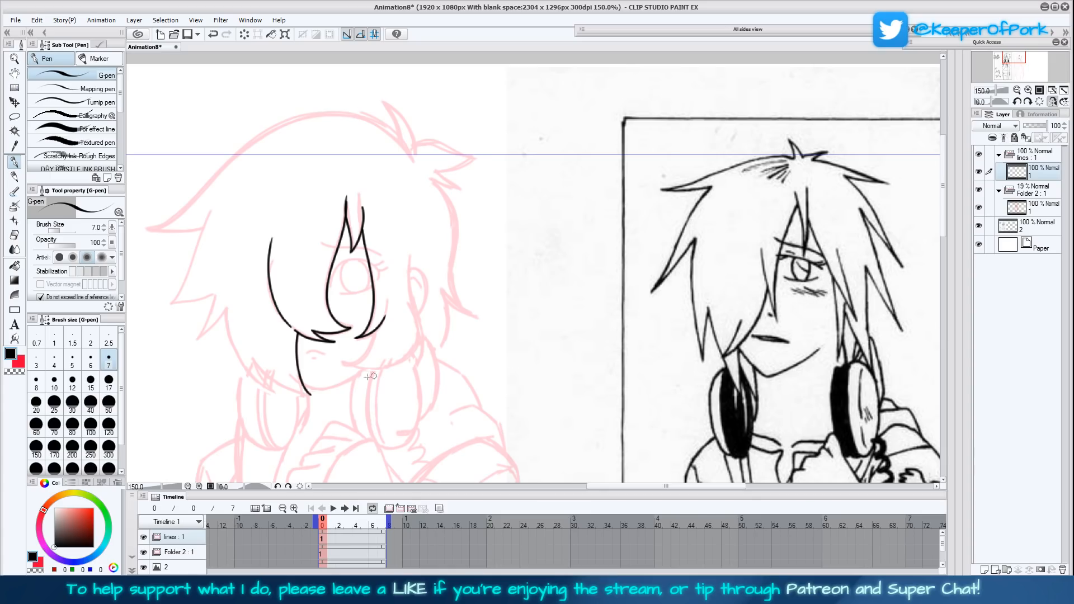
drag(653, 302, 716, 263)
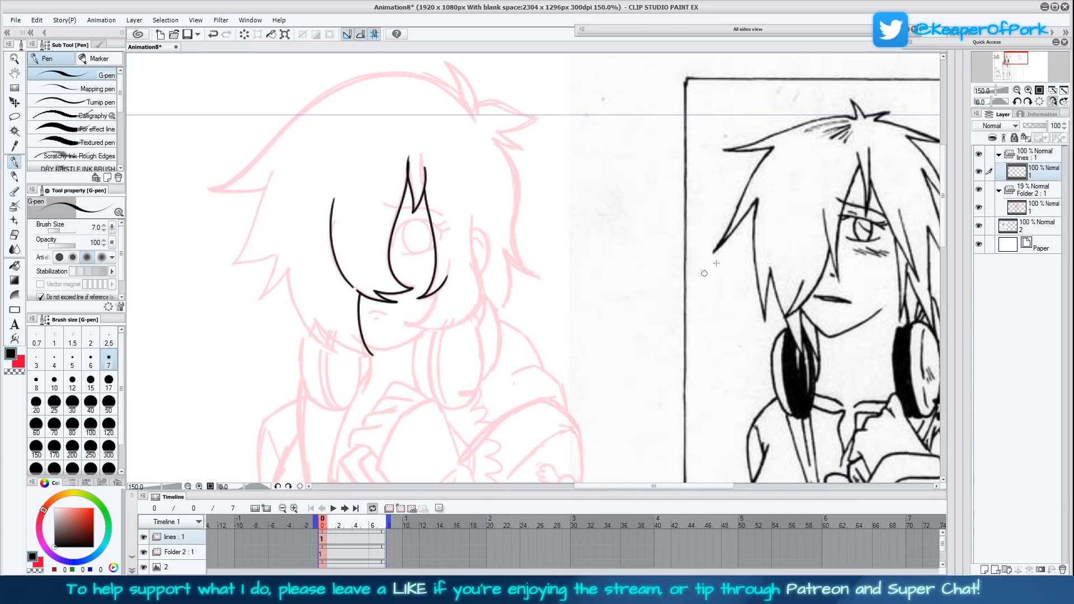
click(1052, 102)
click(1028, 90)
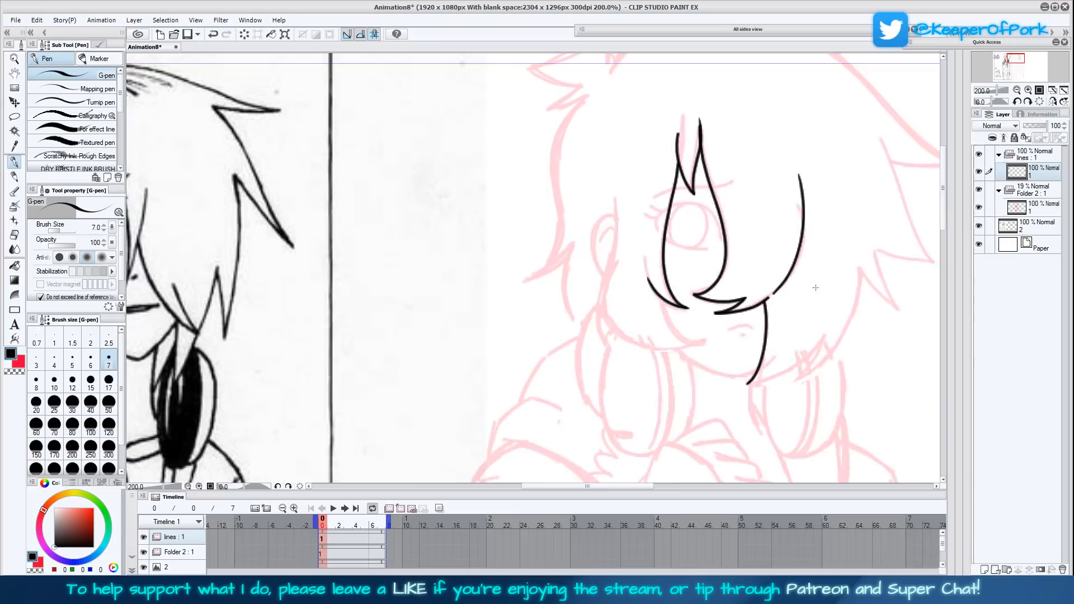
drag(815, 295, 684, 334)
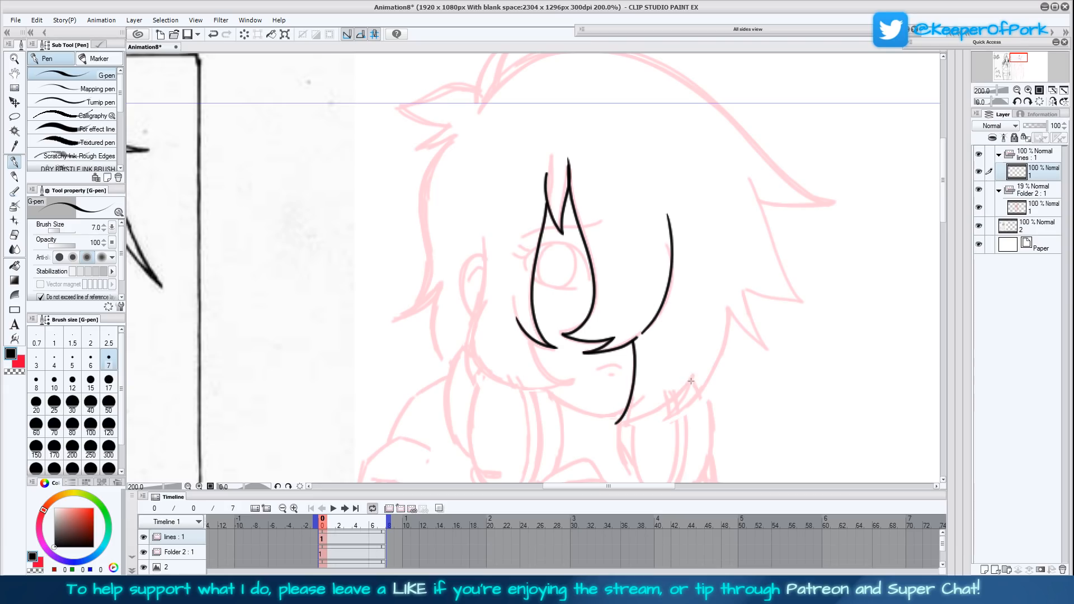
scroll(692, 380, down, 1)
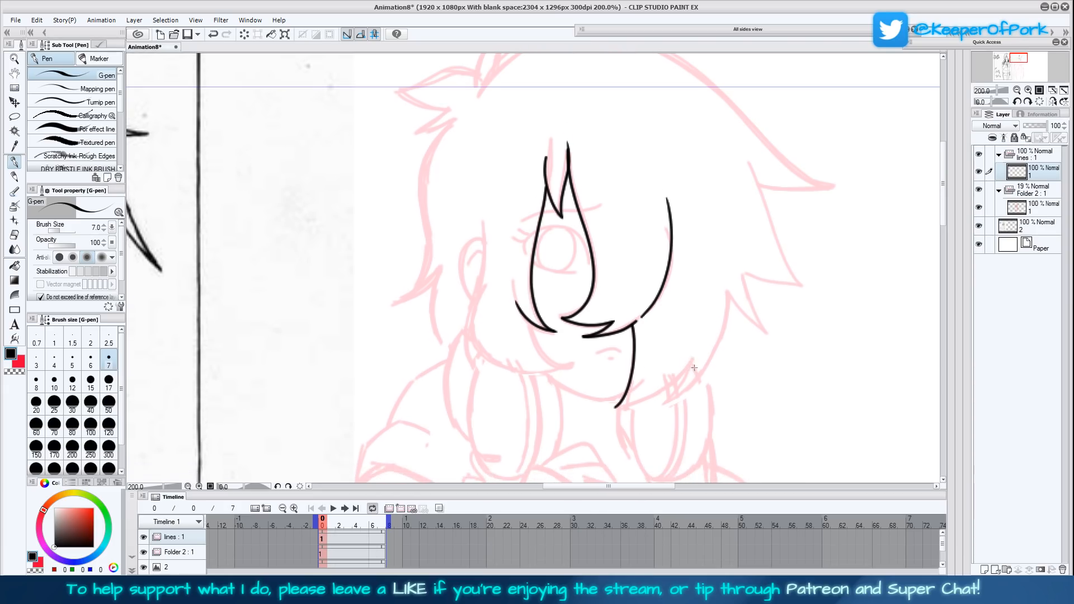
scroll(694, 355, down, 1)
drag(698, 349, 707, 376)
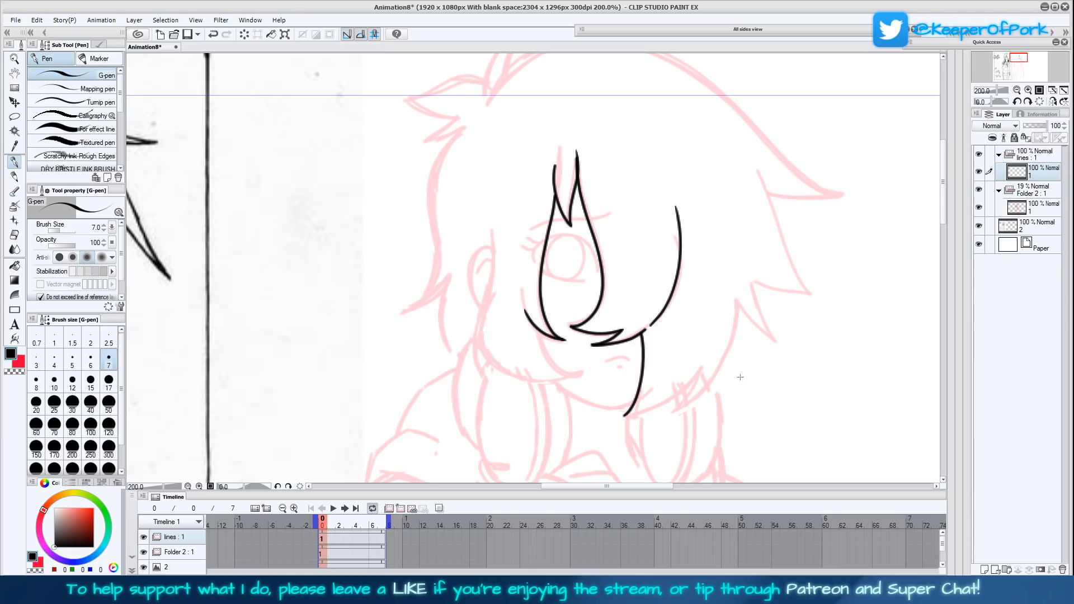
- Ink the spiky outer hair edge from the lower fringe tip up the side of the head with the Turnip pen
drag(746, 373, 728, 391)
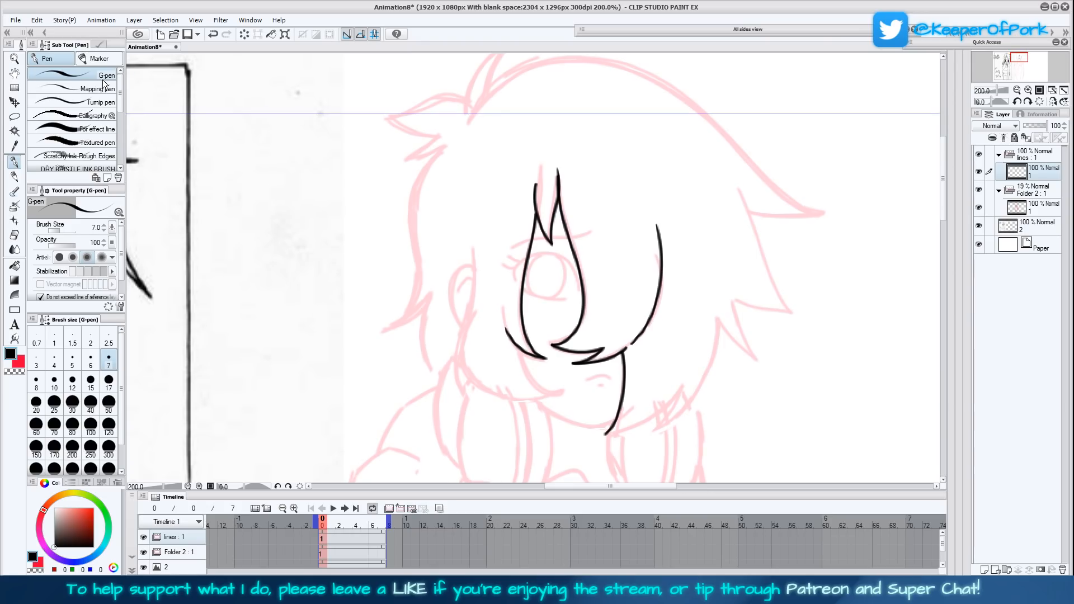
click(103, 101)
mouse_move(637, 401)
mouse_down()
mouse_move(612, 359)
mouse_move(617, 380)
mouse_move(653, 353)
mouse_move(625, 389)
mouse_move(648, 375)
mouse_move(679, 338)
mouse_move(696, 275)
mouse_move(619, 318)
mouse_move(622, 335)
mouse_move(646, 353)
mouse_move(623, 300)
mouse_move(683, 310)
mouse_move(637, 193)
mouse_up()
drag(710, 297, 667, 345)
drag(662, 337, 621, 295)
- Ink the top hair outline from the large side spike over the crown to the upper tuft and the pointed strands beside it
drag(686, 326, 693, 373)
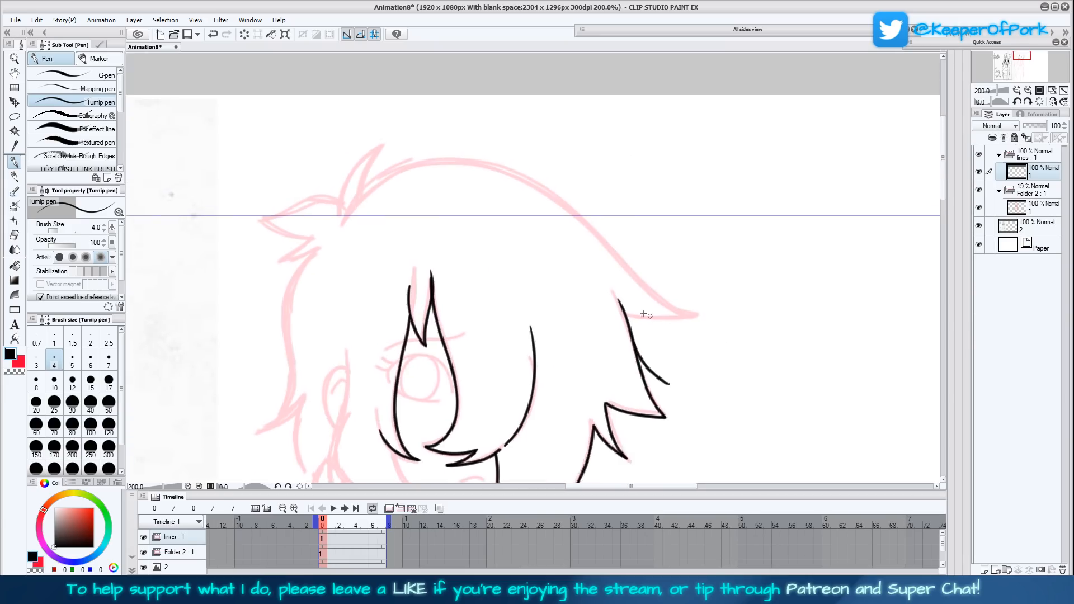
mouse_move(626, 317)
mouse_down()
mouse_move(692, 312)
mouse_move(647, 289)
mouse_move(565, 197)
mouse_move(483, 158)
mouse_move(405, 158)
mouse_move(350, 204)
mouse_move(385, 144)
mouse_move(373, 150)
mouse_move(348, 170)
mouse_move(334, 218)
mouse_move(336, 202)
mouse_move(323, 198)
mouse_move(254, 220)
mouse_move(312, 237)
mouse_move(270, 262)
mouse_move(311, 253)
mouse_up()
drag(722, 367, 729, 299)
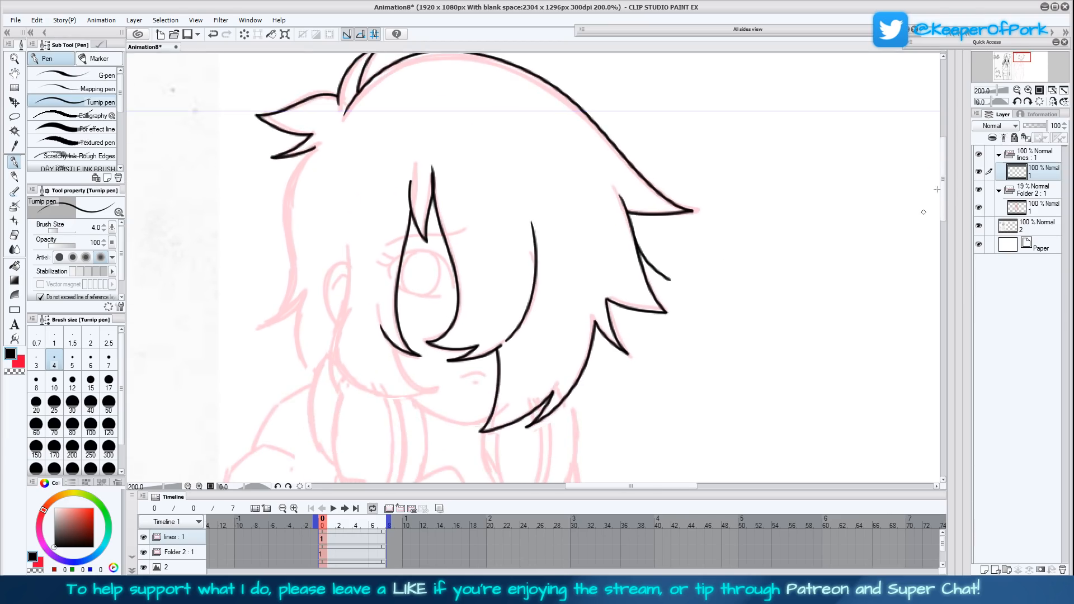
click(1052, 102)
click(1054, 93)
click(1053, 101)
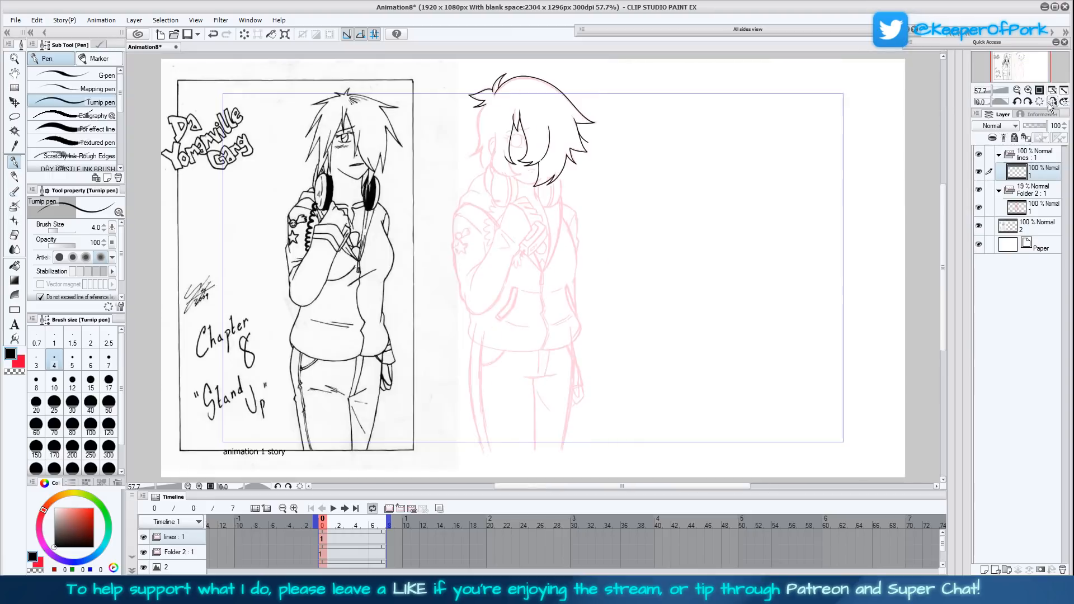
- Mirror the canvas view and ink the hair lock in front of the ear with its lower edge along the jaw
click(1026, 92)
click(1027, 91)
click(1027, 91)
drag(694, 84, 723, 323)
click(1028, 90)
click(1052, 101)
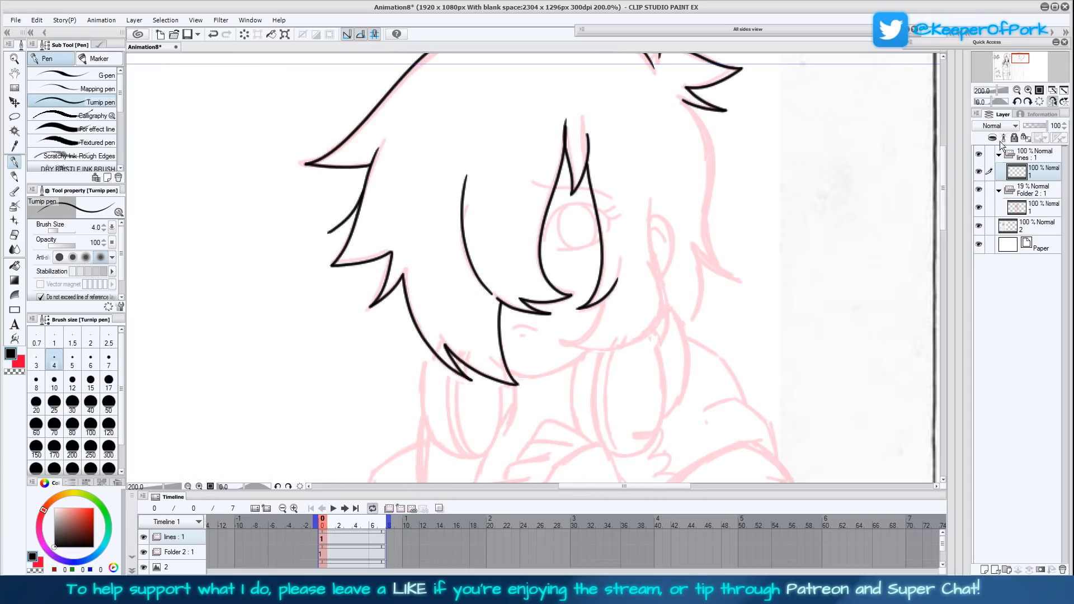
mouse_move(651, 207)
mouse_down()
mouse_move(663, 340)
mouse_move(656, 348)
mouse_move(661, 319)
mouse_move(635, 348)
mouse_move(557, 359)
mouse_move(590, 336)
mouse_up()
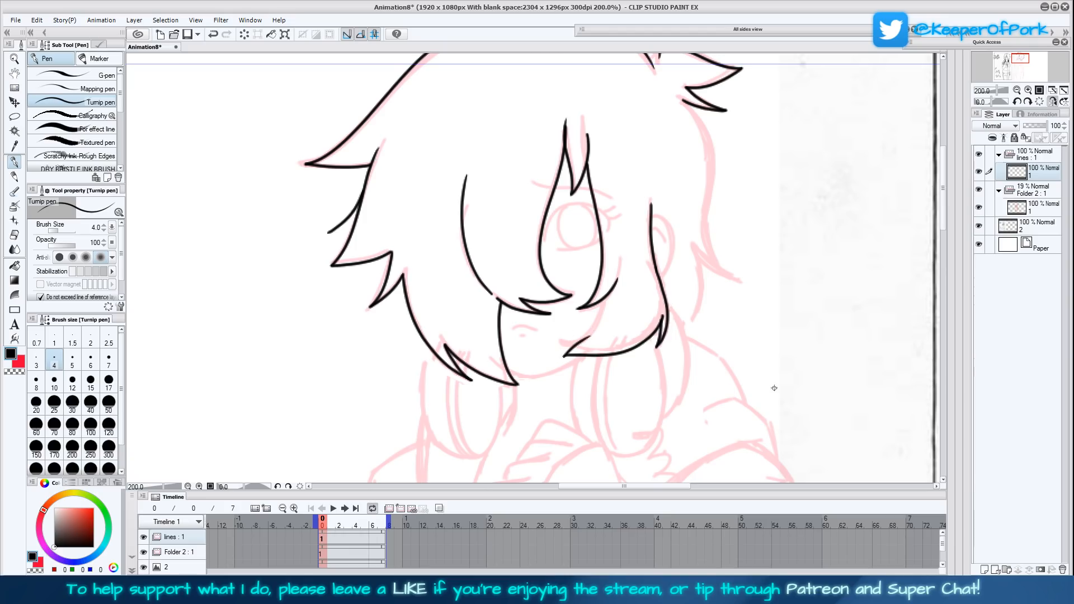
- Undo the lock's lower edge and redraw it along the jaw with a pointed inner strand
key(ctrl+z)
key(ctrl+z)
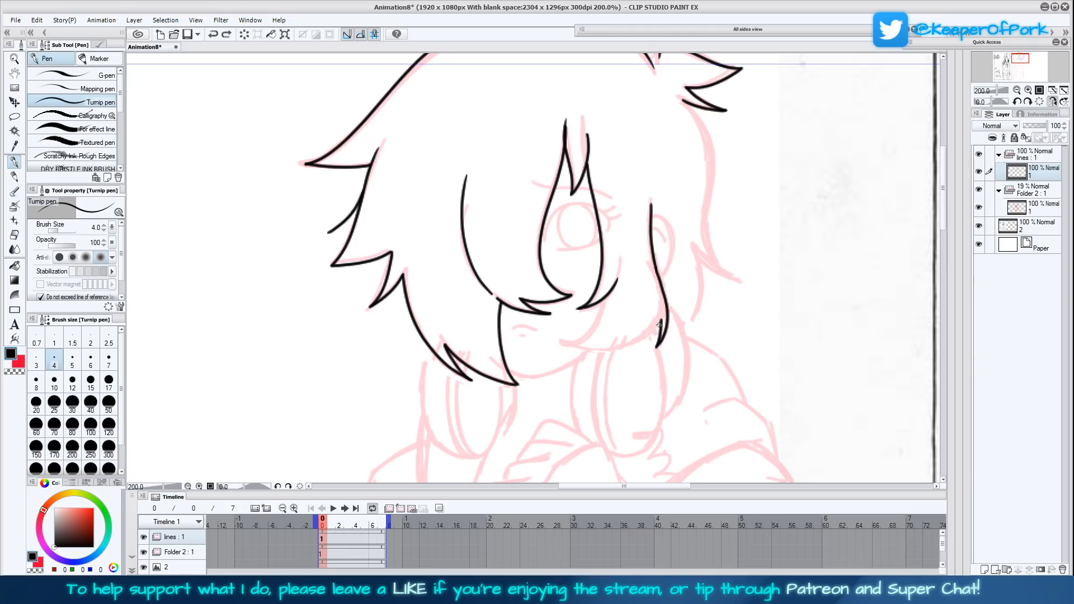
mouse_move(661, 321)
mouse_down()
mouse_move(626, 350)
mouse_move(563, 343)
mouse_move(599, 334)
mouse_move(614, 310)
mouse_move(589, 338)
mouse_move(602, 305)
mouse_up()
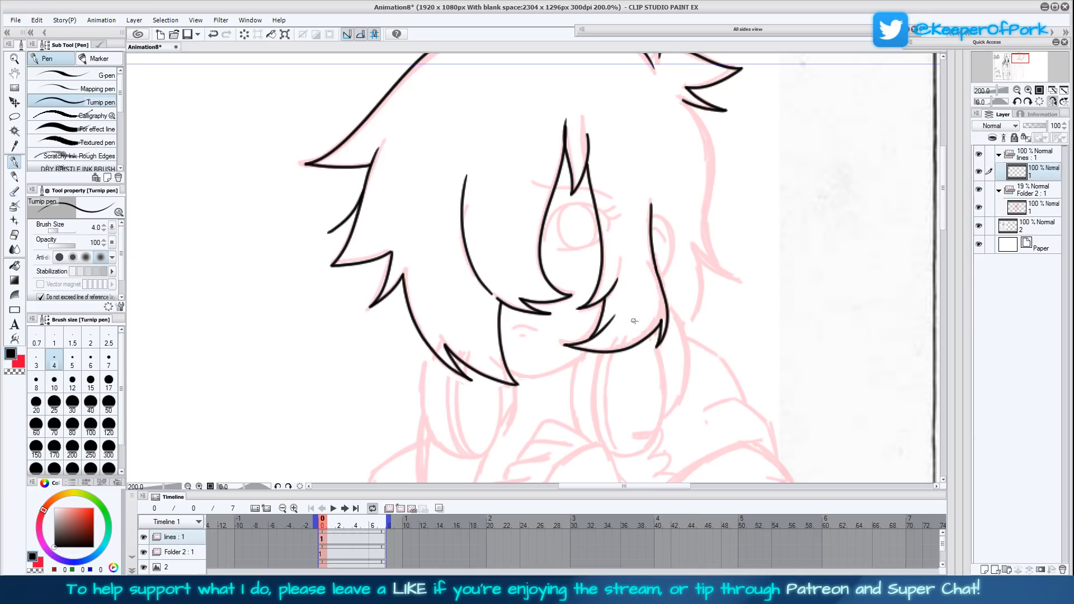
- Ink the outer curve of the ear and its inner fold behind the hair lock
drag(712, 319, 665, 367)
mouse_move(606, 264)
mouse_down()
mouse_move(626, 289)
mouse_move(610, 315)
mouse_up()
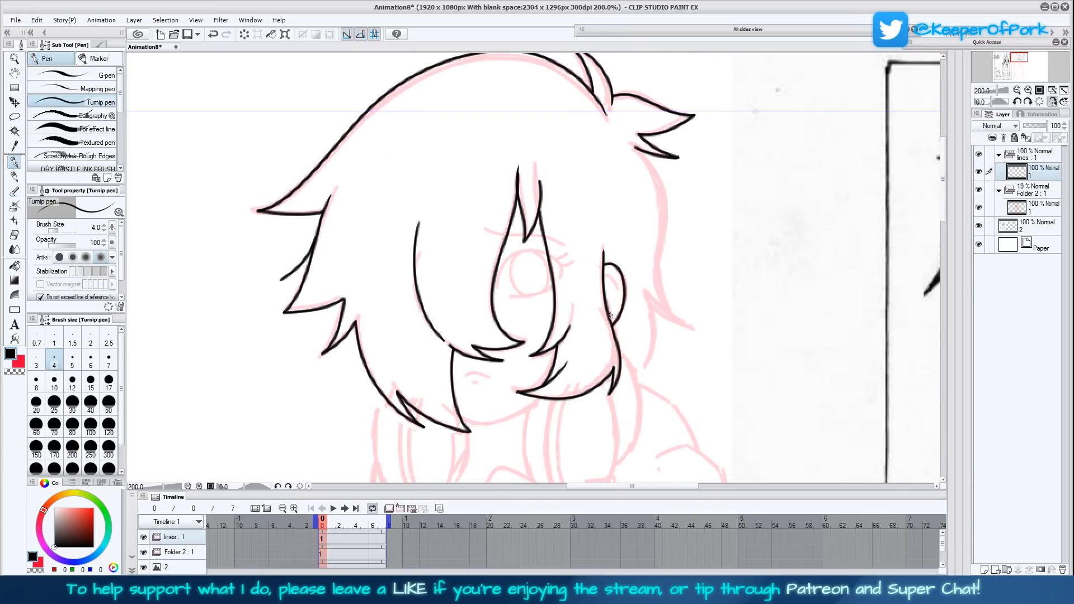
drag(605, 278, 620, 288)
- Ink the eyebrow, upper lash line with lashes and lower lid using the G-pen at size 7
click(84, 75)
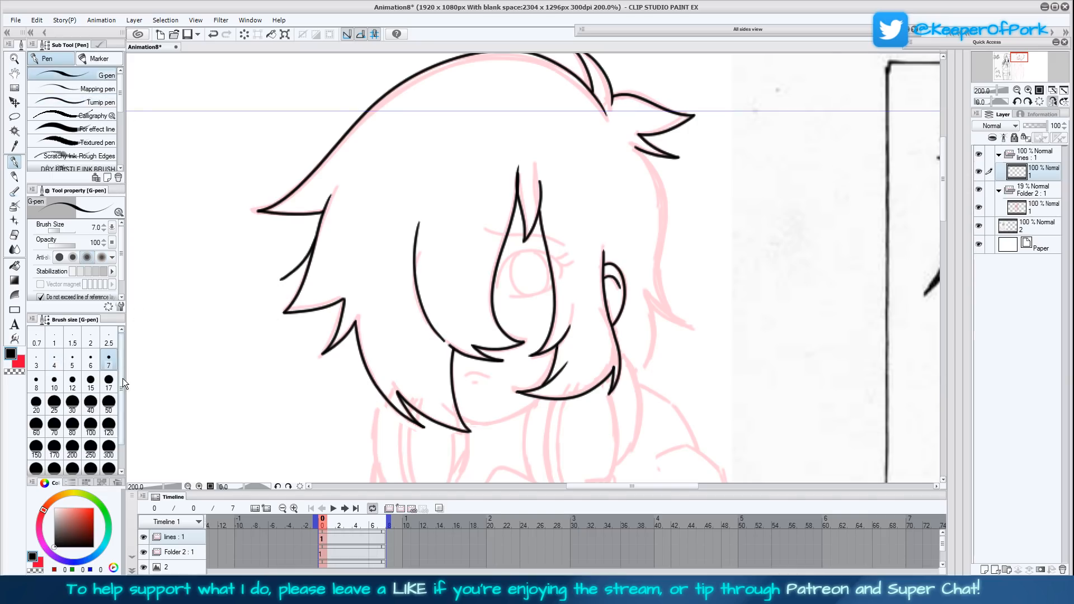
mouse_move(498, 290)
mouse_down()
mouse_move(518, 253)
mouse_move(548, 257)
mouse_move(562, 280)
mouse_move(570, 258)
mouse_move(559, 242)
mouse_move(485, 231)
mouse_up()
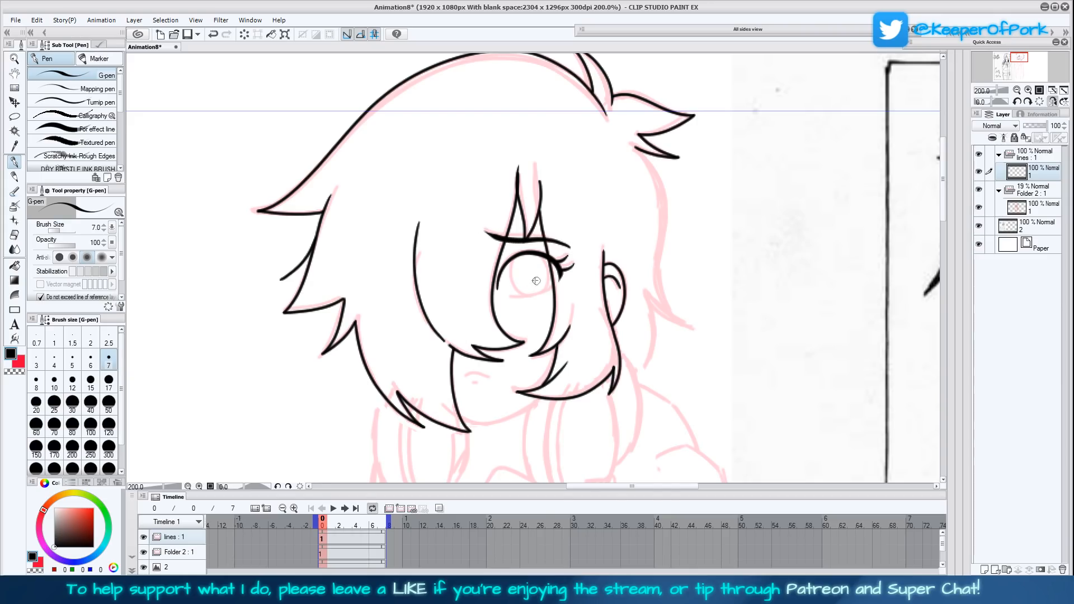
drag(555, 286, 498, 297)
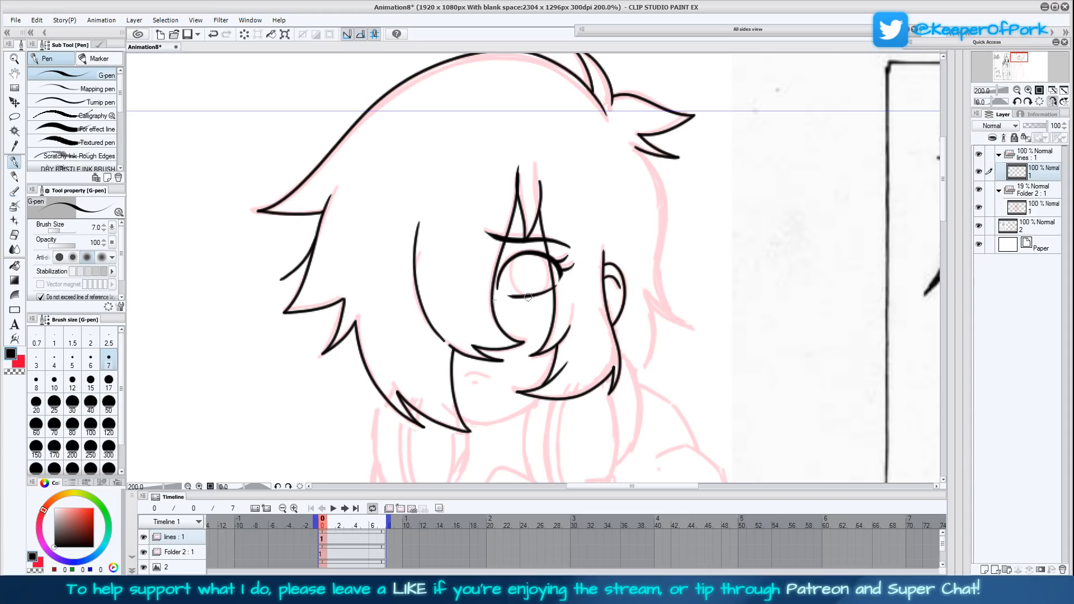
- Ink the round iris inside the eye with the Turnip pen at size 4
click(96, 103)
mouse_move(523, 295)
mouse_down()
mouse_move(506, 272)
mouse_move(518, 256)
mouse_up()
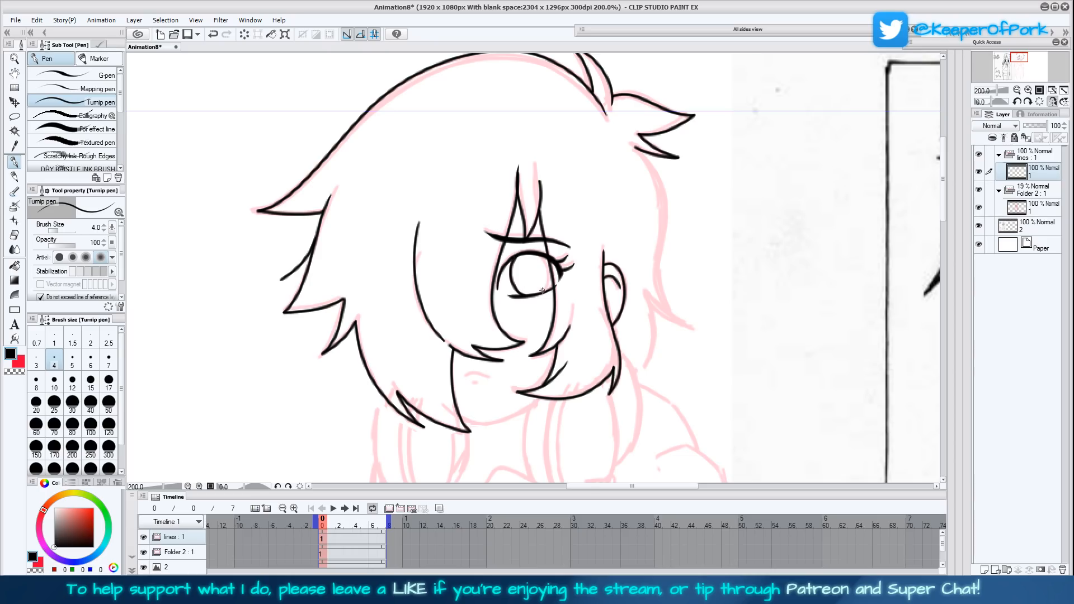
mouse_move(539, 293)
mouse_down()
mouse_move(549, 274)
mouse_move(534, 253)
mouse_up()
- Restore the unmirrored canvas view, show the whole page and save the animation file
click(1054, 102)
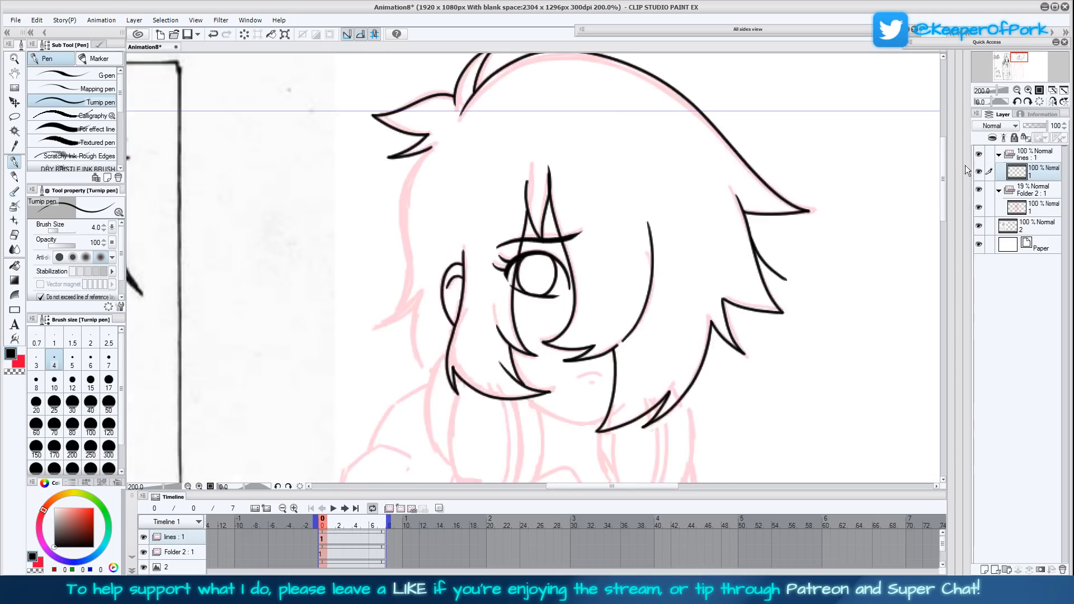
click(1063, 91)
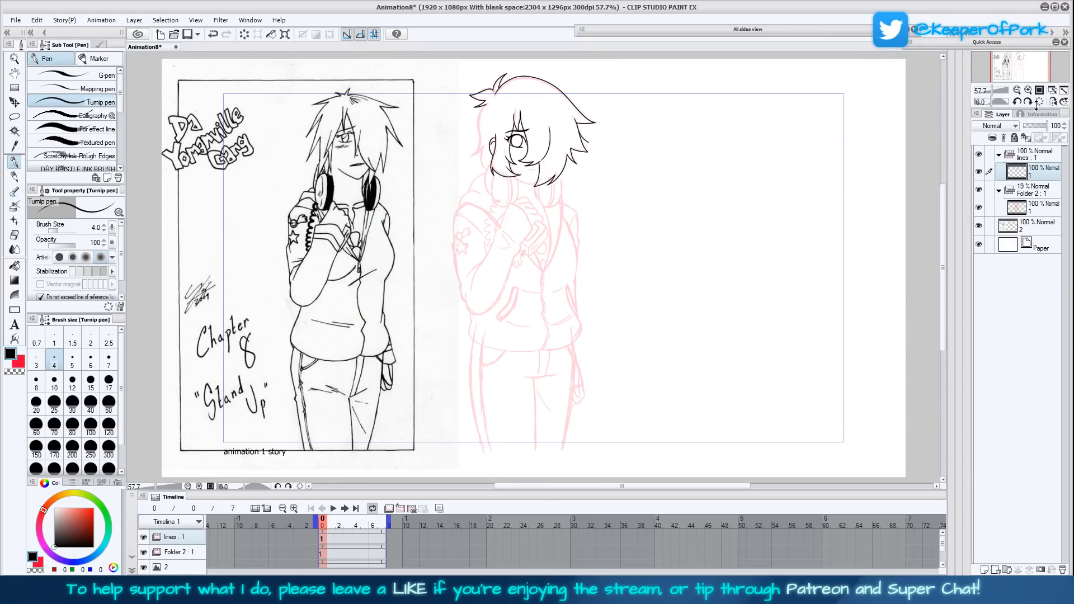
key(ctrl+s)
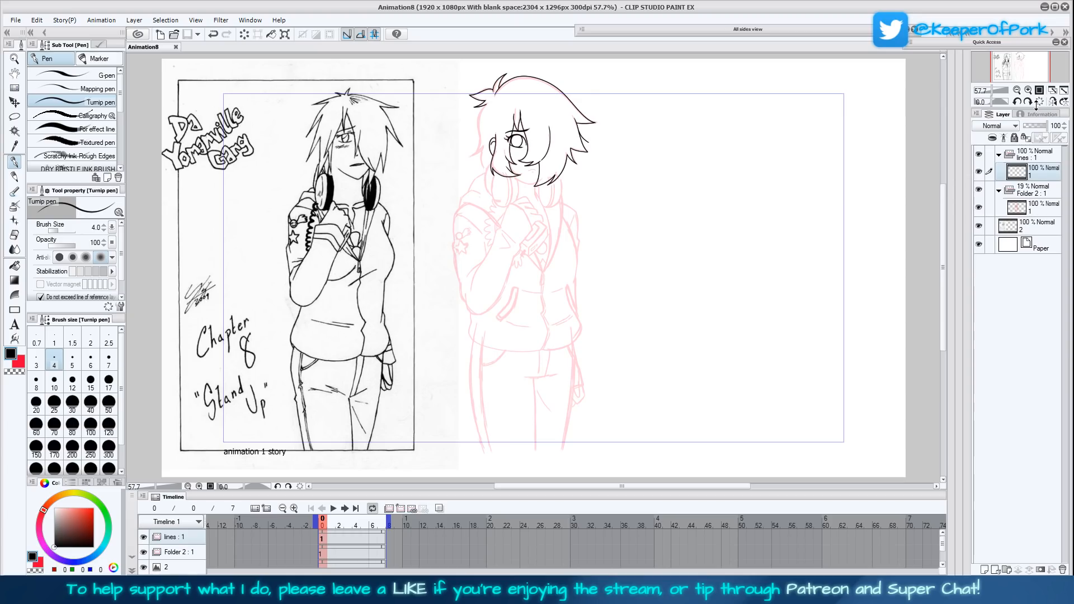
- Ink the outer hair edge behind the ear from the lowest strand up to the side tuft
drag(656, 310, 662, 314)
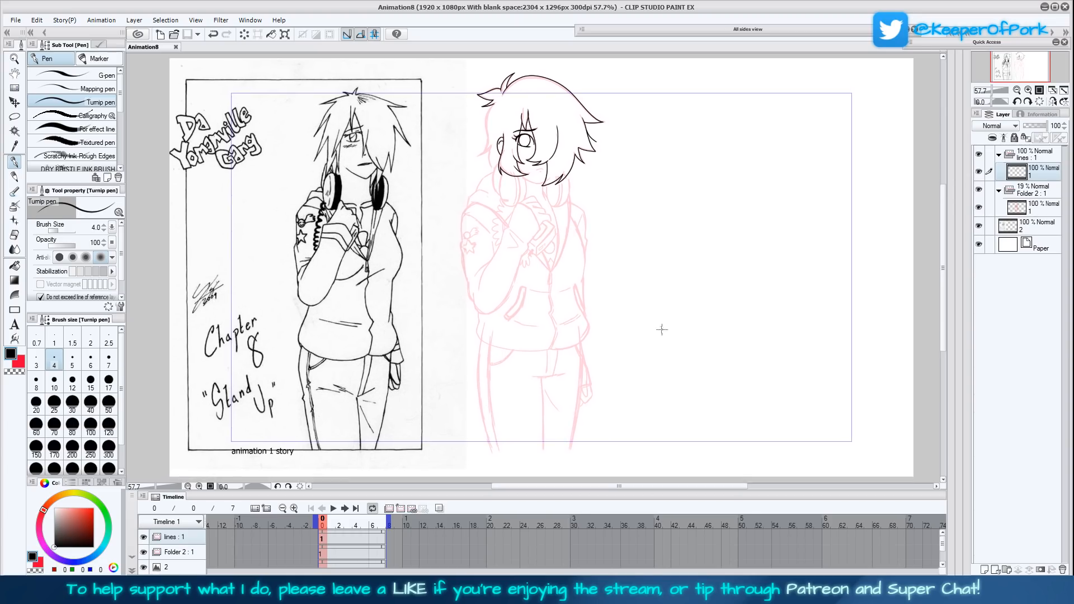
click(1028, 91)
click(1027, 90)
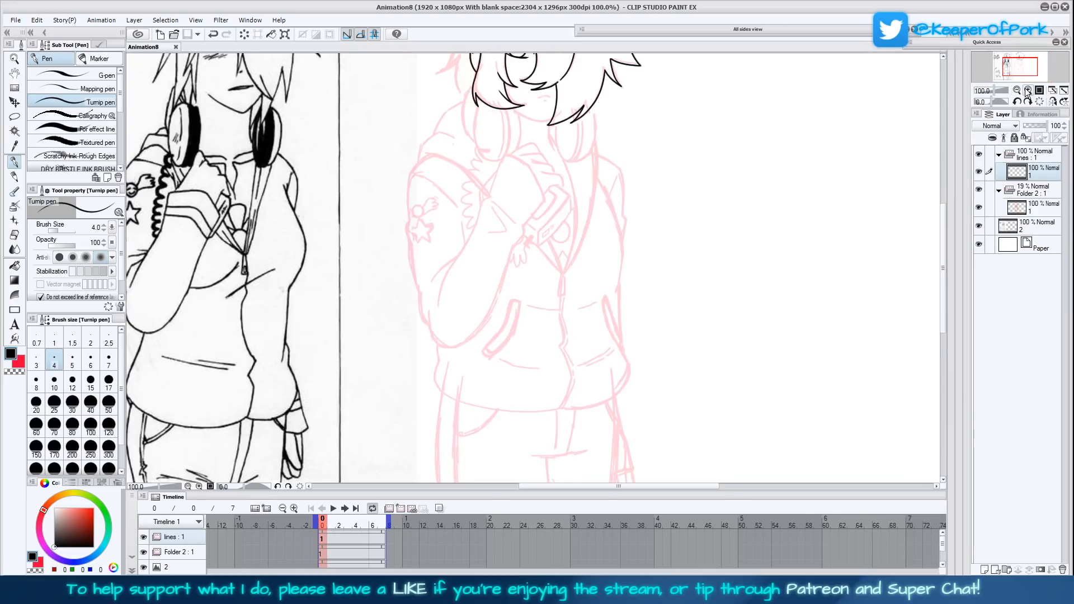
drag(720, 300, 688, 398)
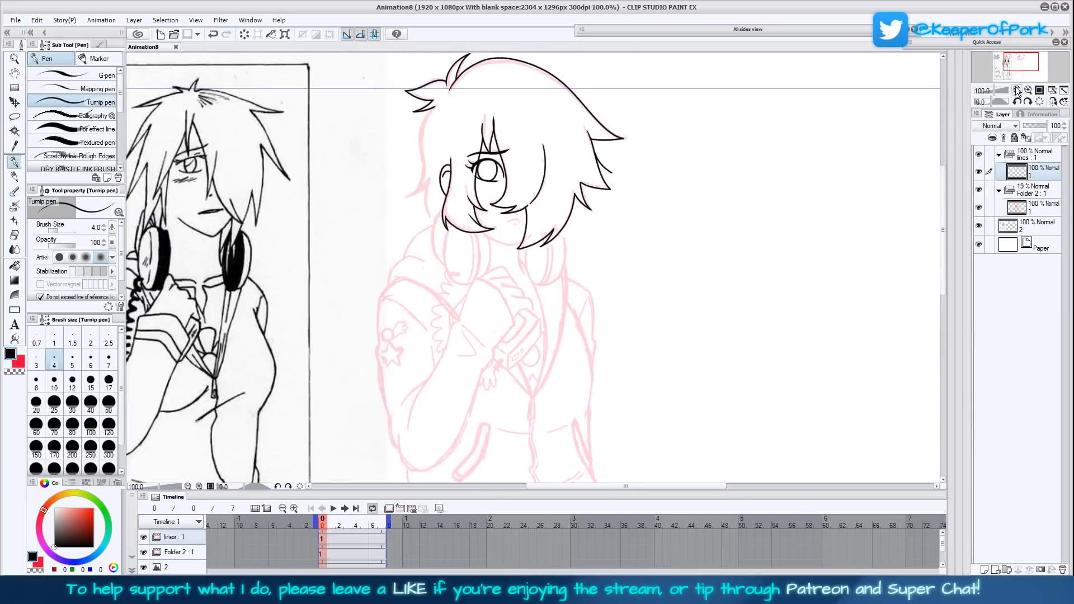
click(1028, 91)
drag(689, 301, 705, 396)
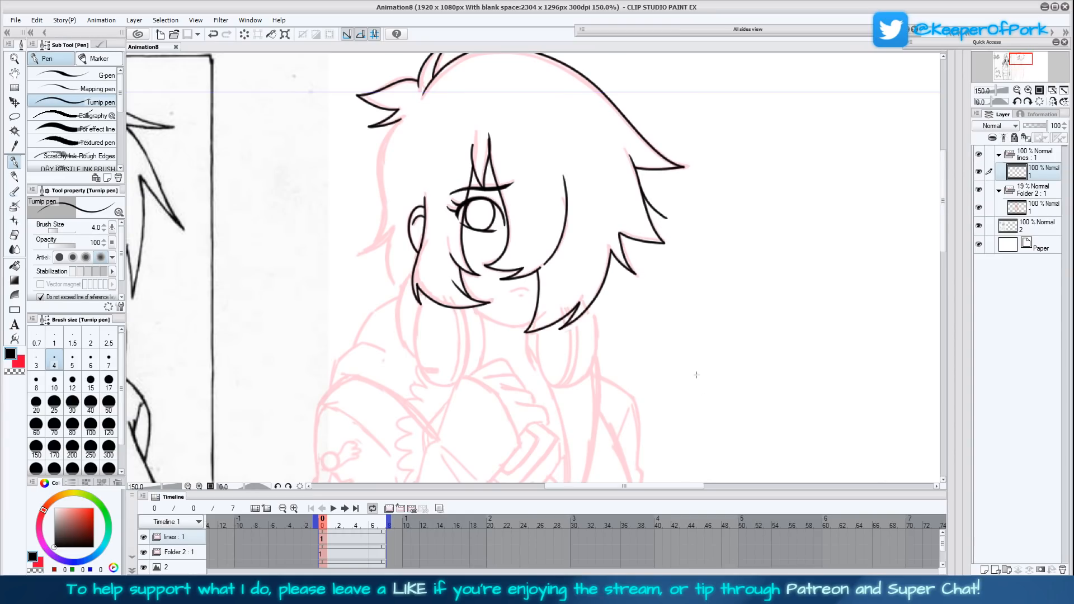
drag(697, 375, 695, 358)
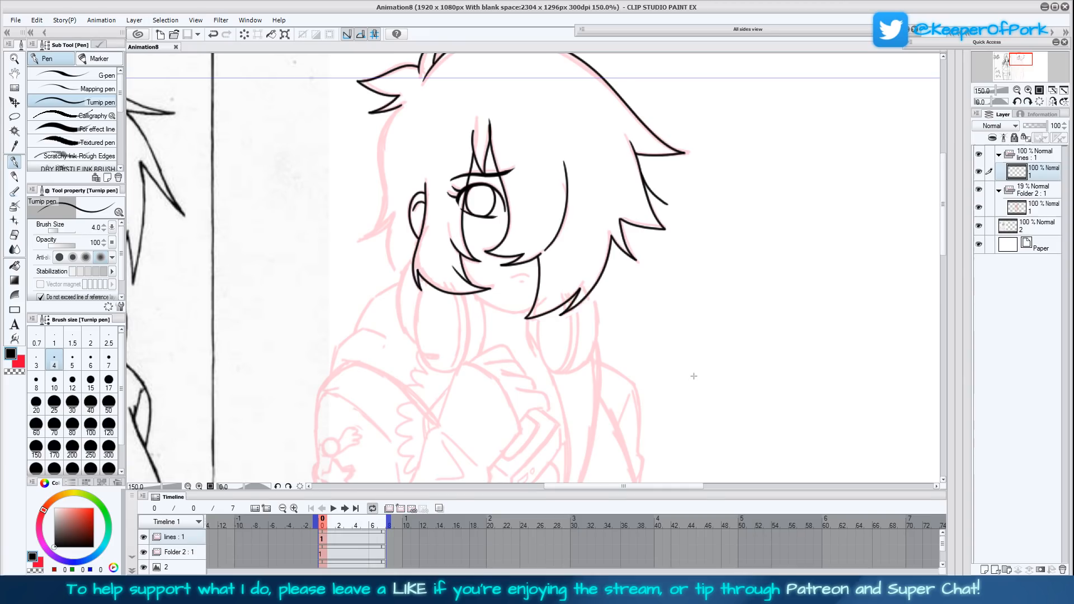
drag(694, 376, 705, 352)
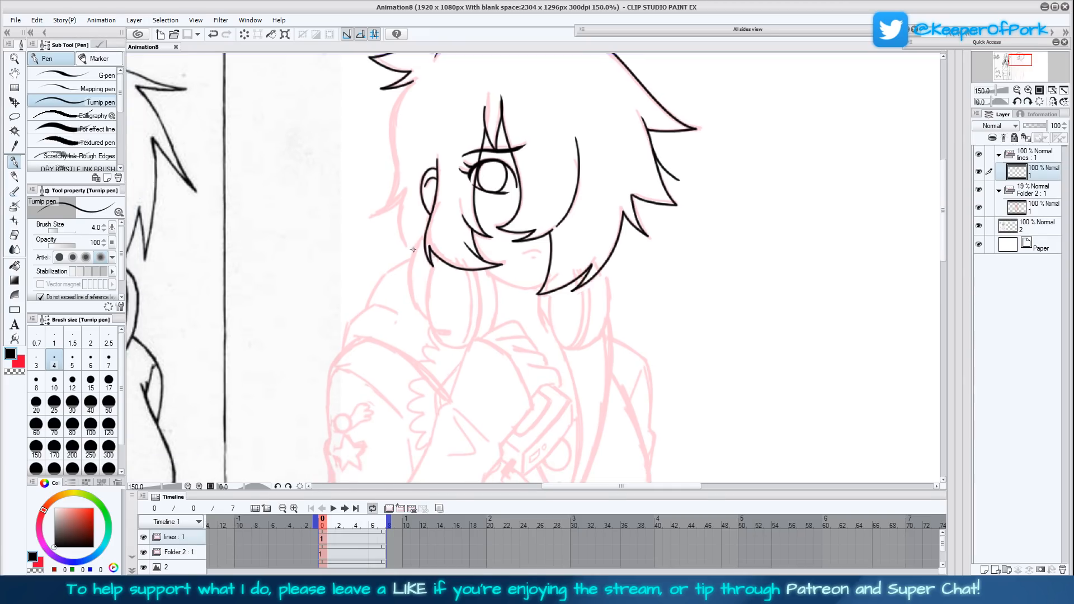
mouse_move(413, 248)
mouse_down()
mouse_move(399, 193)
mouse_move(365, 220)
mouse_move(392, 193)
mouse_move(390, 124)
mouse_move(423, 76)
mouse_up()
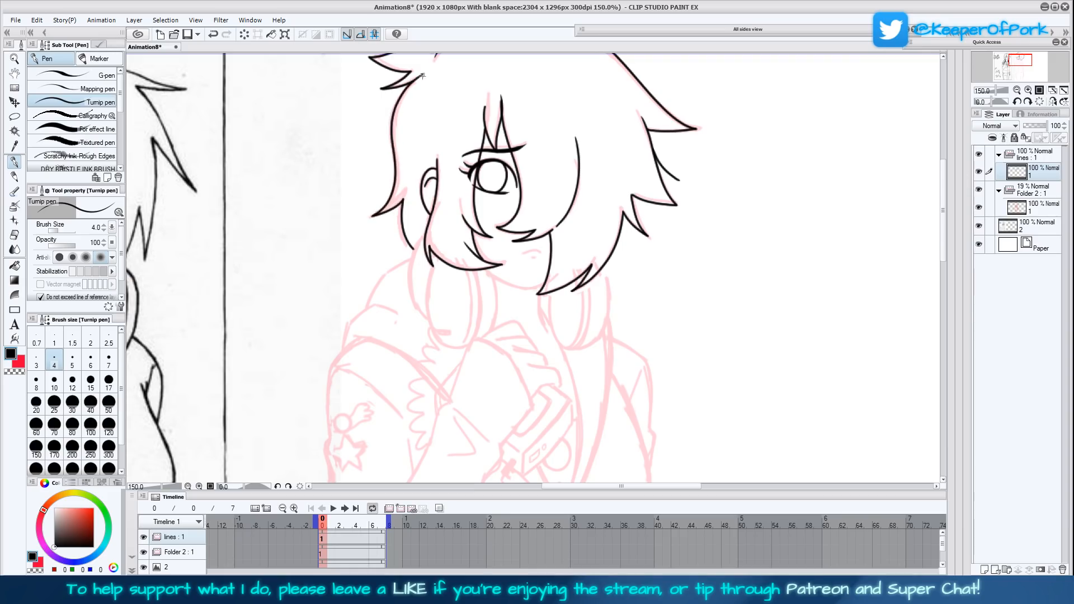
drag(711, 292, 665, 357)
mouse_move(392, 210)
mouse_down()
mouse_move(386, 172)
mouse_move(400, 144)
mouse_move(419, 138)
mouse_up()
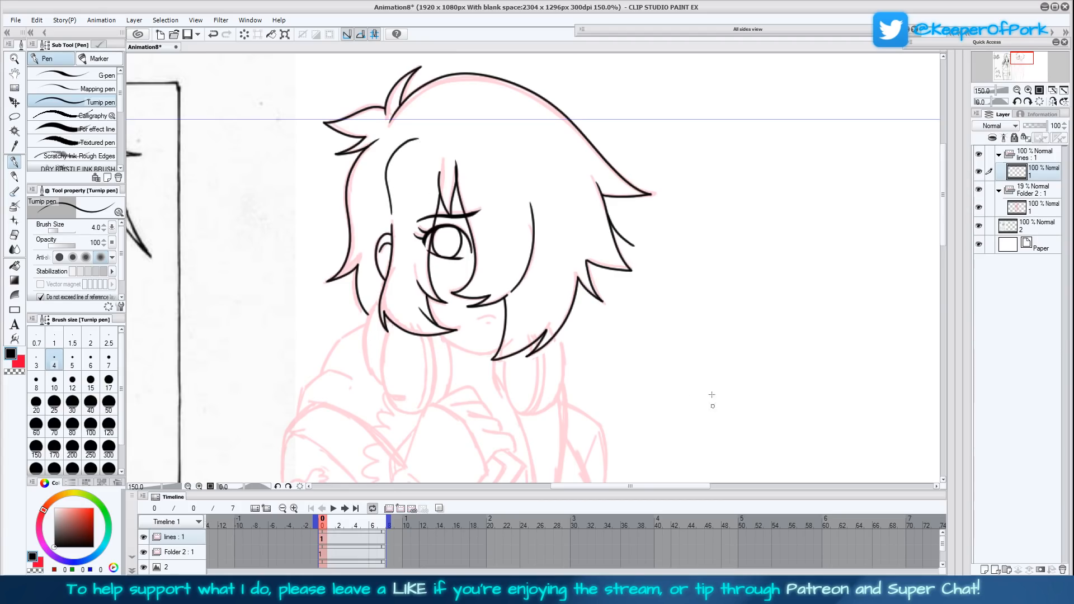
key(ctrl+z)
- Ink the small curved mouth and the short dash beneath it below the fringe
drag(691, 397, 685, 309)
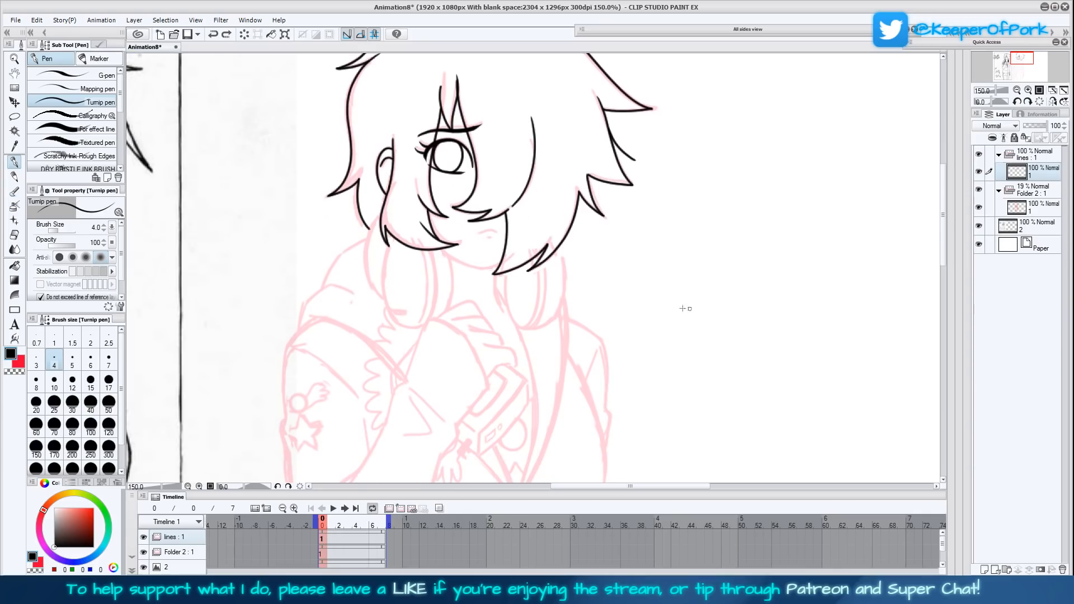
drag(490, 228, 495, 230)
click(490, 236)
- Add an extra pointed strand to the outer hair edge behind the ear and compare the head with the reference drawing
drag(659, 244, 628, 364)
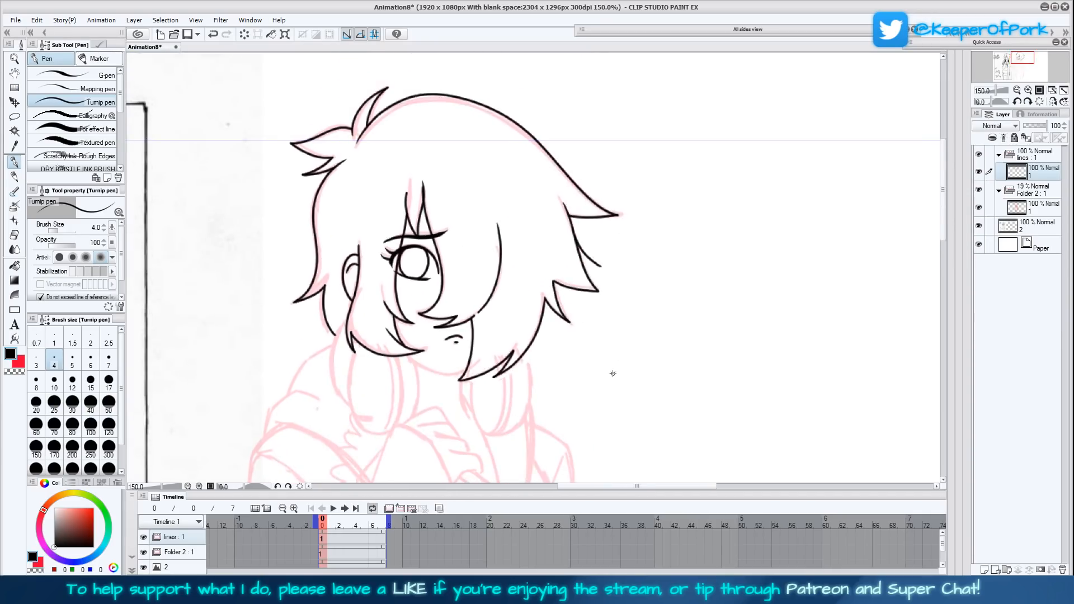
mouse_move(291, 281)
mouse_down()
mouse_move(307, 270)
mouse_move(314, 240)
mouse_up()
mouse_move(636, 374)
mouse_down()
mouse_move(645, 330)
mouse_move(655, 341)
mouse_move(931, 358)
mouse_move(676, 389)
mouse_move(833, 381)
mouse_up()
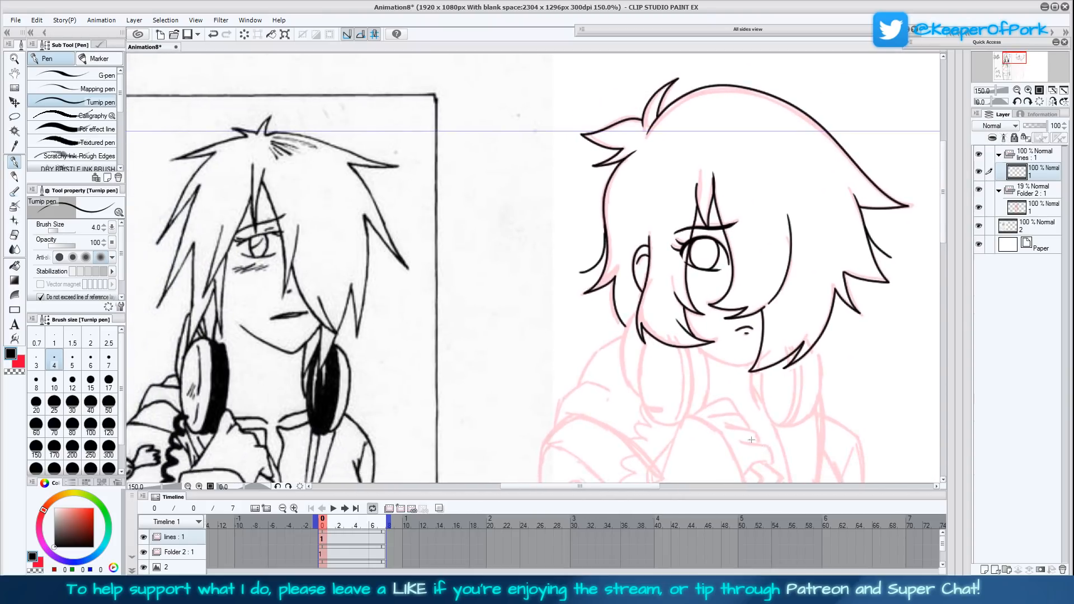
drag(878, 413, 628, 372)
- Ink the curled fingers of the raised hand below the chin
mouse_move(631, 334)
mouse_down()
mouse_move(650, 378)
mouse_move(650, 338)
mouse_up()
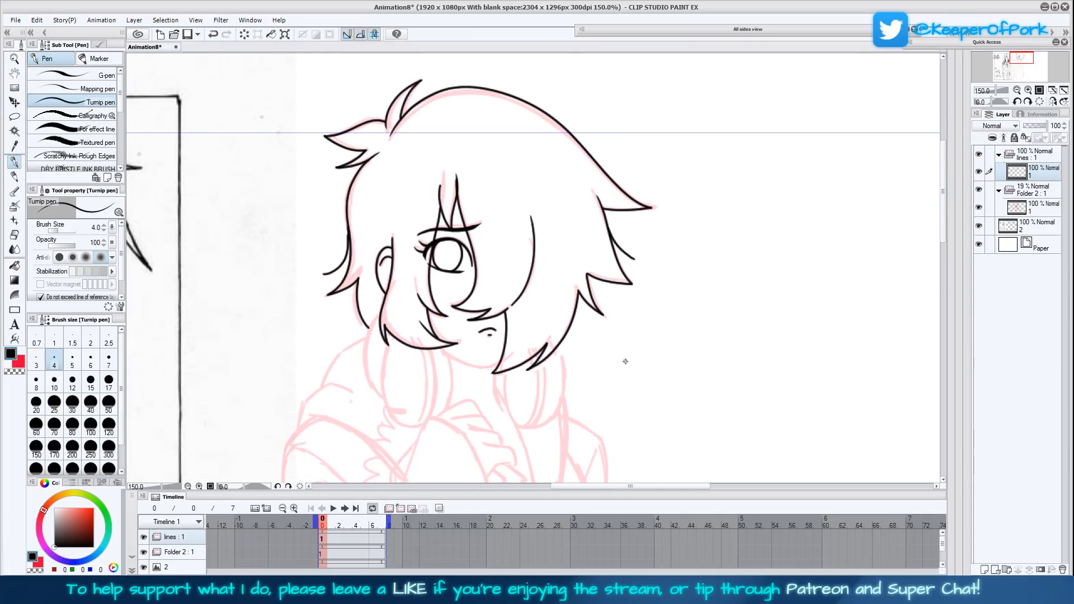
mouse_move(621, 364)
mouse_down()
mouse_move(626, 349)
mouse_move(644, 361)
mouse_move(613, 361)
mouse_up()
mouse_move(680, 369)
mouse_down()
mouse_move(683, 329)
mouse_move(674, 339)
mouse_up()
drag(655, 387, 527, 230)
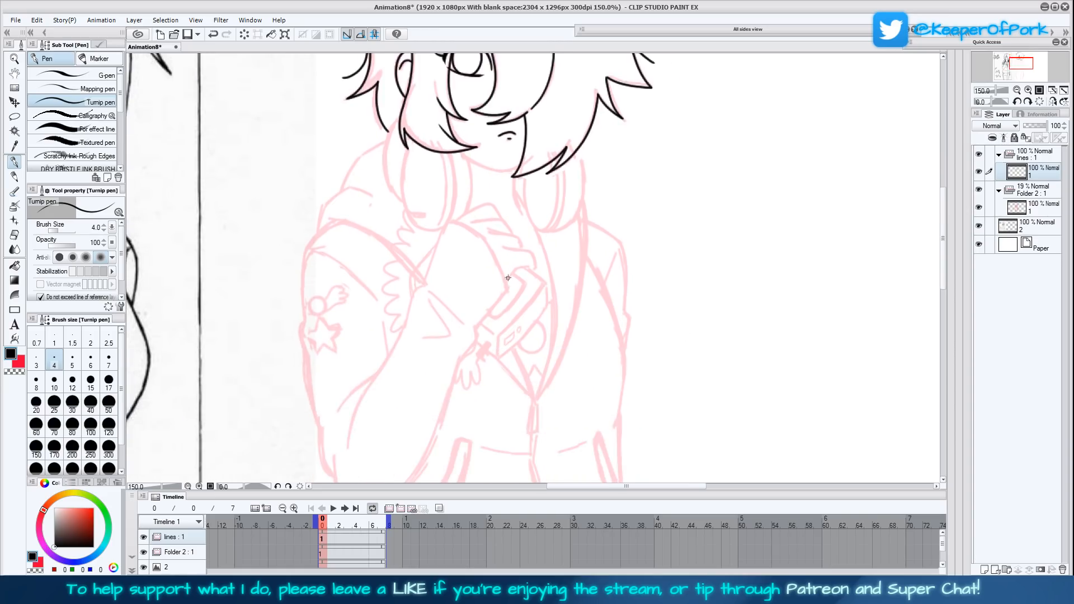
mouse_move(525, 267)
mouse_down()
mouse_move(532, 253)
mouse_move(502, 246)
mouse_up()
drag(492, 232, 470, 234)
drag(502, 218, 464, 222)
drag(476, 207, 458, 218)
- Ink the back of the raised hand and both edges running down to the wrist
drag(652, 299, 663, 326)
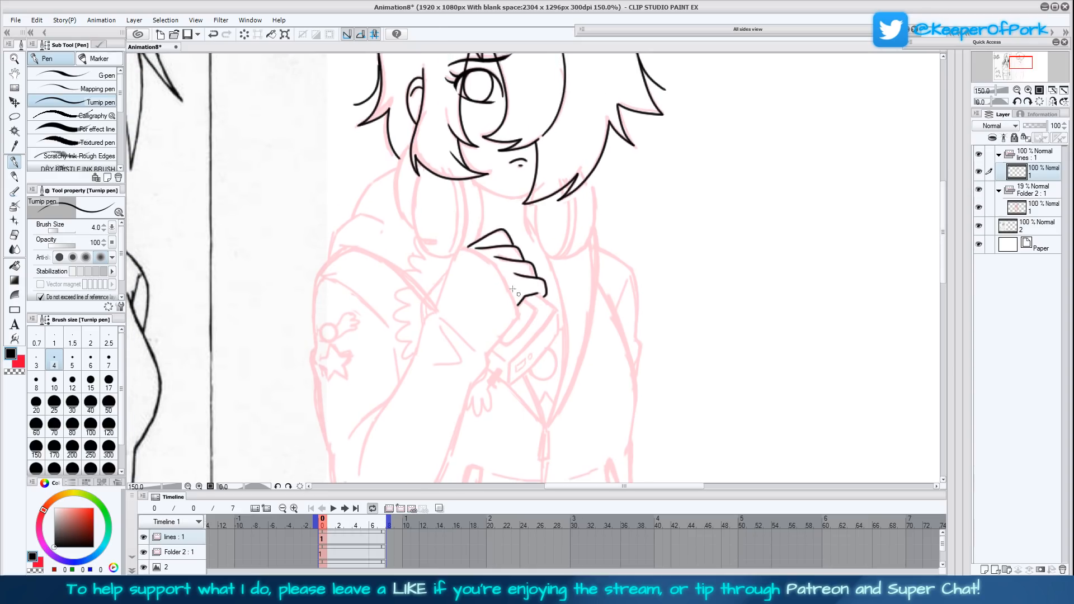
mouse_move(522, 312)
mouse_down()
mouse_move(485, 256)
mouse_move(464, 248)
mouse_move(427, 319)
mouse_up()
drag(519, 316, 486, 355)
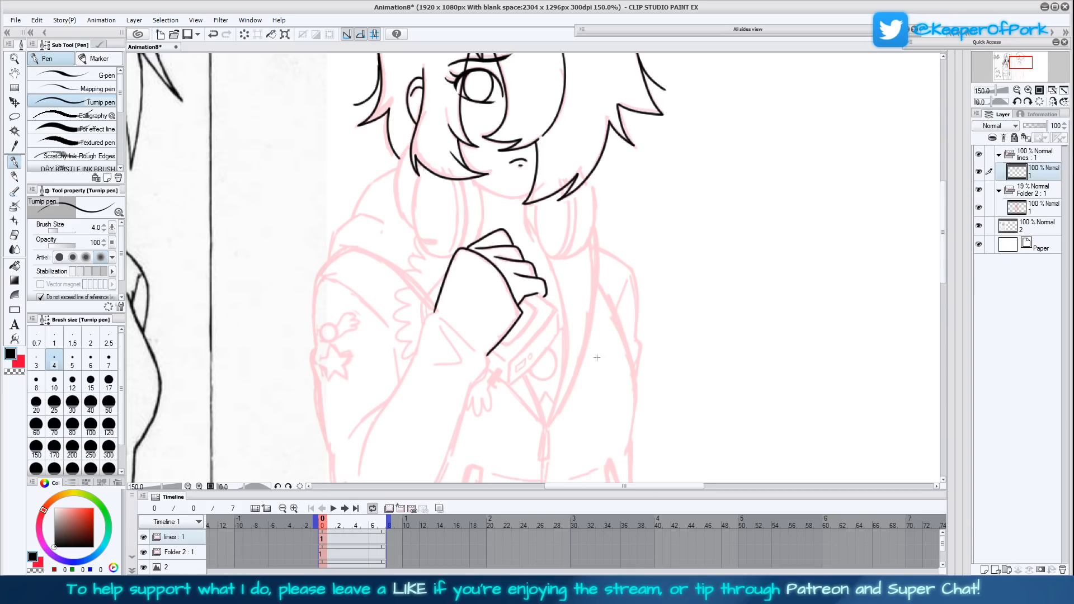
- Ink the sleeve folds at the wrist and the lower forearm outline, redrawing the curve around the elbow
drag(638, 352, 673, 258)
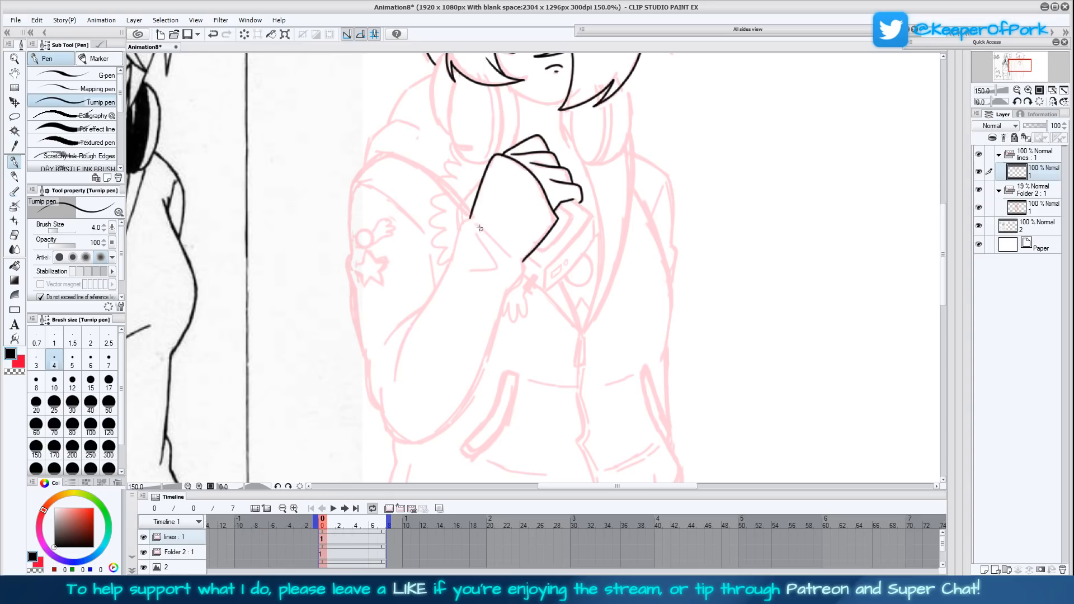
mouse_move(477, 226)
mouse_down()
mouse_move(508, 255)
mouse_move(489, 252)
mouse_move(497, 267)
mouse_move(473, 269)
mouse_move(523, 272)
mouse_move(479, 376)
mouse_move(414, 443)
mouse_move(384, 419)
mouse_move(373, 375)
mouse_up()
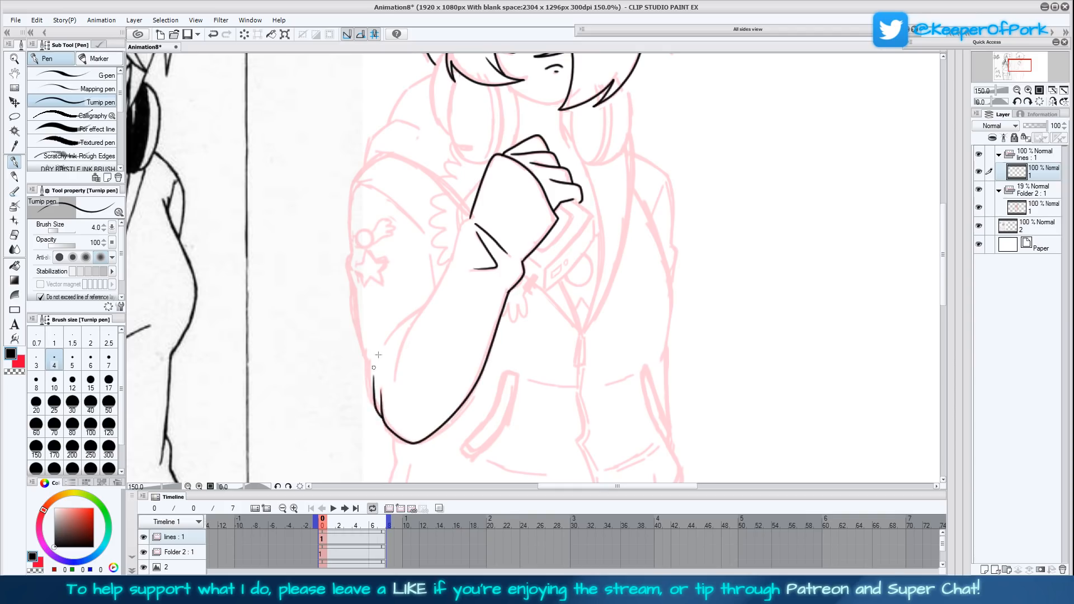
key(ctrl+z)
key(ctrl+z)
mouse_move(500, 309)
mouse_down()
mouse_move(485, 358)
mouse_move(436, 431)
mouse_up()
mouse_move(410, 445)
mouse_down()
mouse_move(368, 376)
mouse_move(370, 398)
mouse_move(366, 353)
mouse_up()
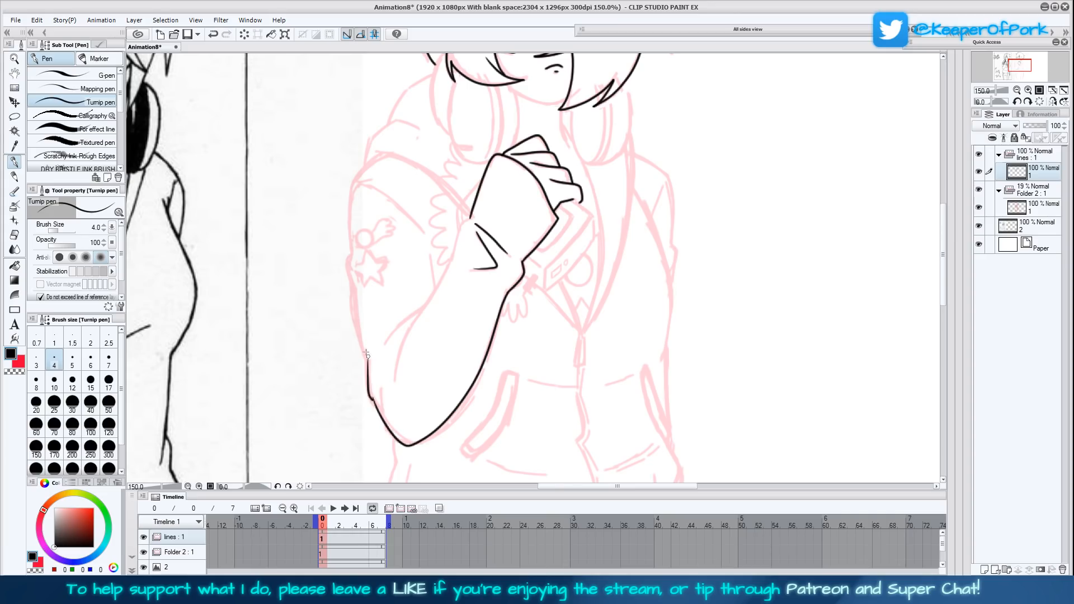
- Ink the inner forearm edge with its elbow folds and the upper sleeve outline up to the shoulder
mouse_move(469, 218)
mouse_down()
mouse_move(395, 350)
mouse_move(388, 382)
mouse_up()
drag(380, 345, 426, 305)
drag(504, 317, 479, 374)
mouse_move(412, 342)
mouse_down()
mouse_move(393, 264)
mouse_move(384, 261)
mouse_move(395, 280)
mouse_move(336, 240)
mouse_move(341, 223)
mouse_move(325, 238)
mouse_move(320, 274)
mouse_move(341, 421)
mouse_up()
key(ctrl+z)
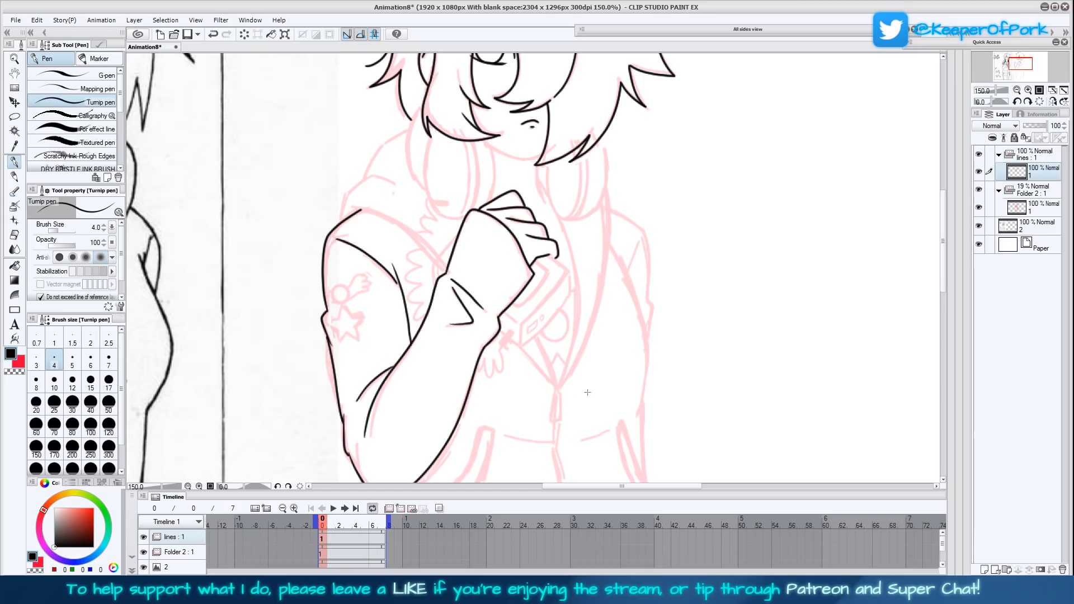
- Replace the angled sleeve folds near the raised wrist with two short crease lines
drag(533, 348, 518, 359)
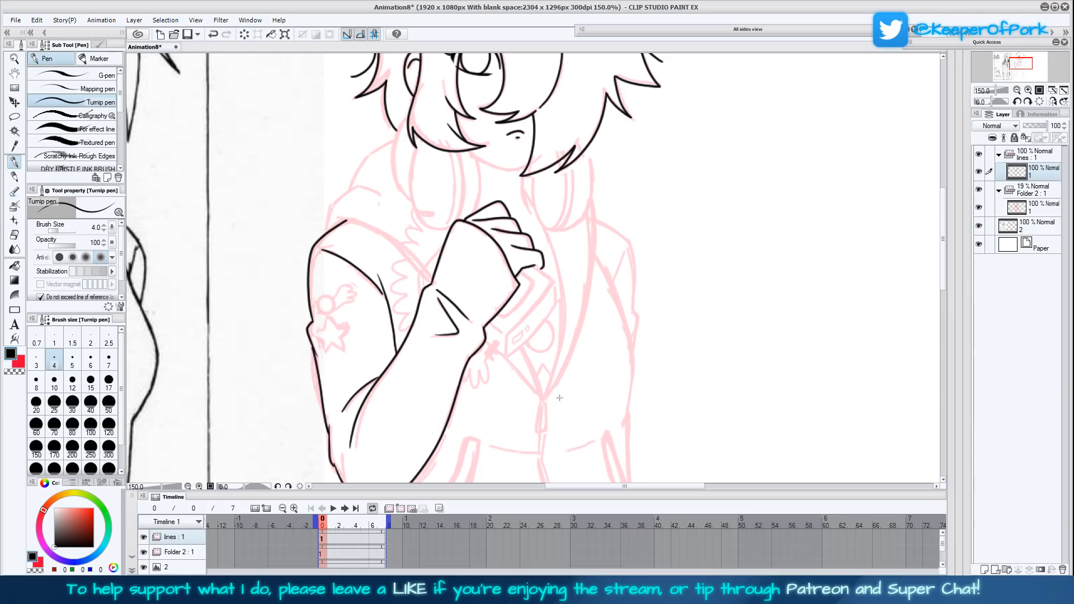
drag(574, 407, 587, 364)
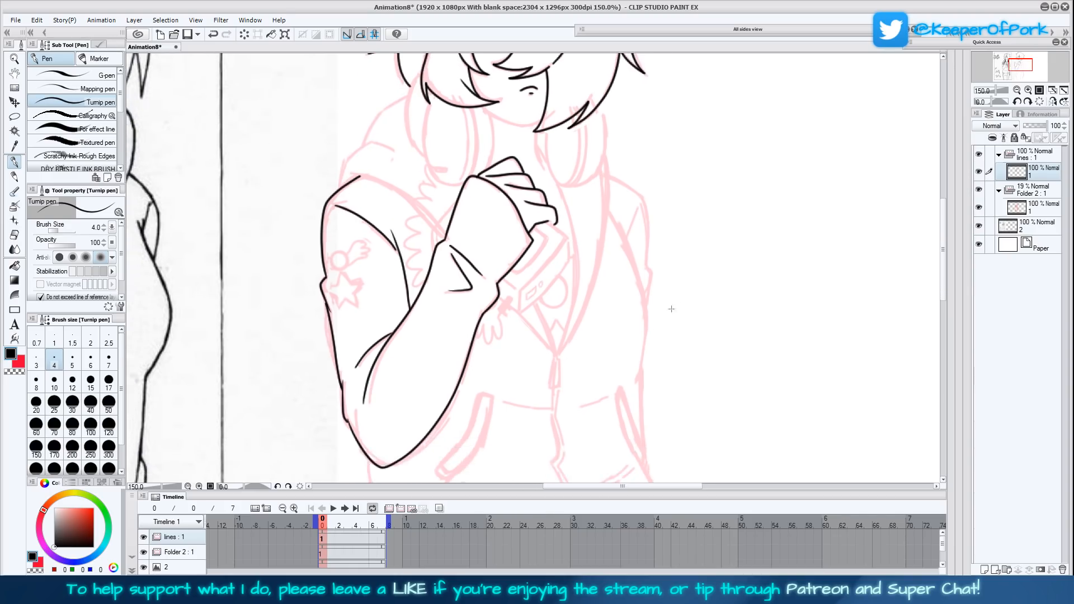
drag(666, 314, 642, 357)
mouse_move(430, 288)
mouse_down()
mouse_move(442, 313)
mouse_move(433, 336)
mouse_up()
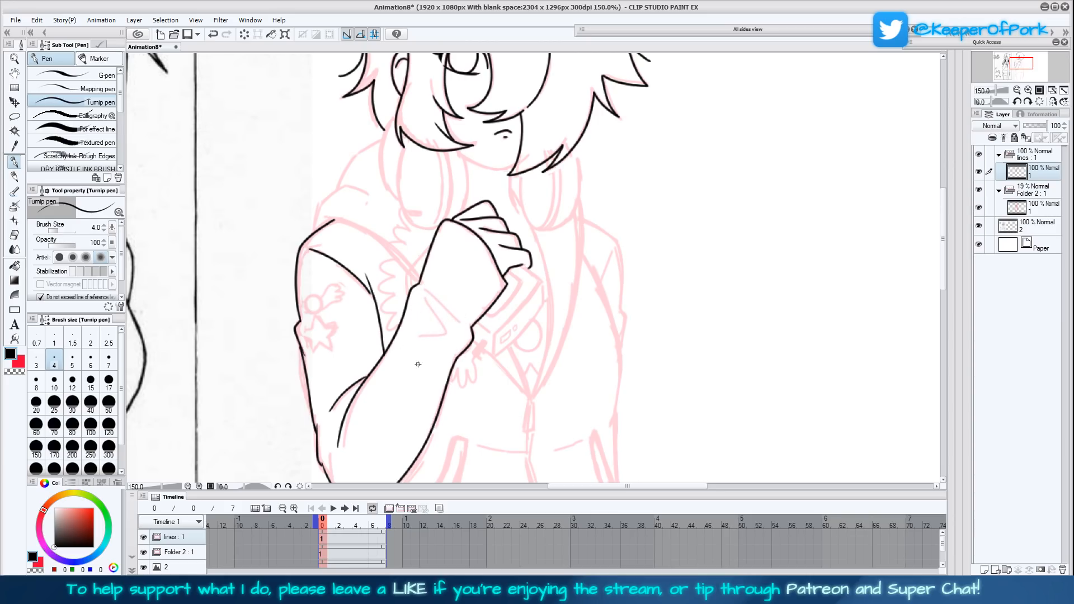
mouse_move(421, 291)
mouse_down()
mouse_move(447, 341)
mouse_move(447, 316)
mouse_move(453, 323)
mouse_up()
drag(670, 288, 675, 339)
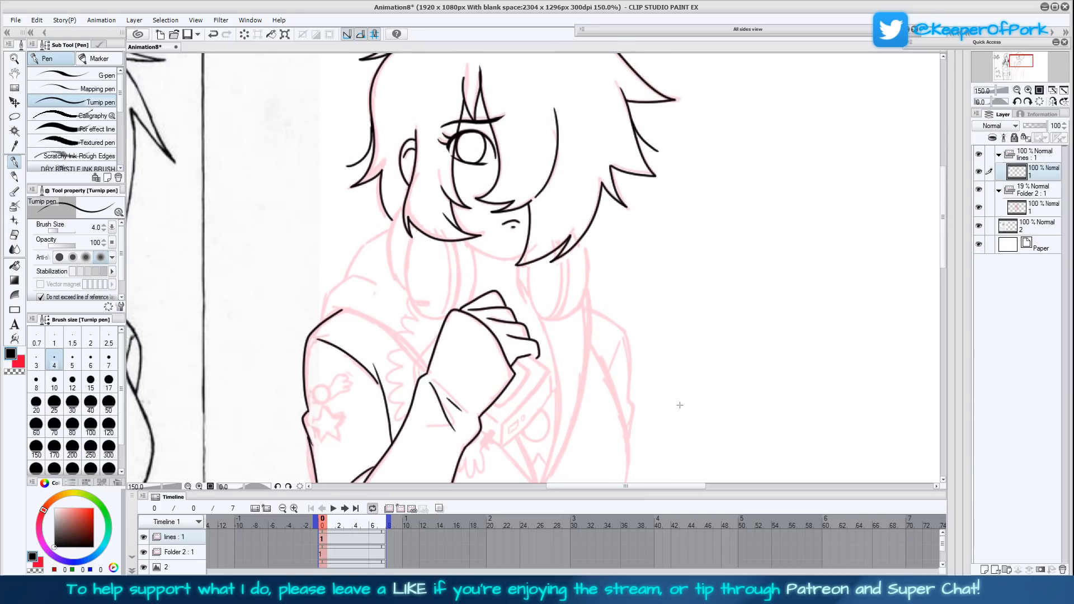
- Ink the headphone ear cup beside the ear, above the raised hand, with its cushion lines and outer rim, redoing the first stroke
drag(573, 341, 557, 354)
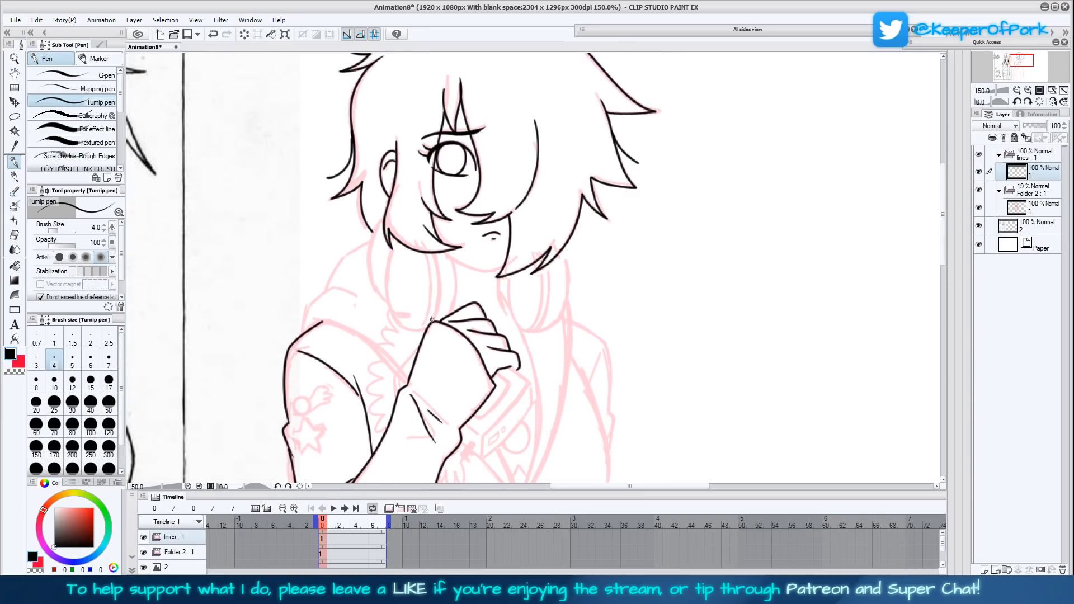
drag(440, 320, 442, 282)
key(ctrl+z)
mouse_move(433, 253)
mouse_down()
mouse_move(434, 320)
mouse_move(454, 306)
mouse_move(446, 250)
mouse_up()
mouse_move(422, 324)
mouse_down()
mouse_move(433, 292)
mouse_move(424, 252)
mouse_up()
mouse_move(429, 325)
mouse_down()
mouse_move(401, 330)
mouse_move(382, 299)
mouse_move(393, 241)
mouse_up()
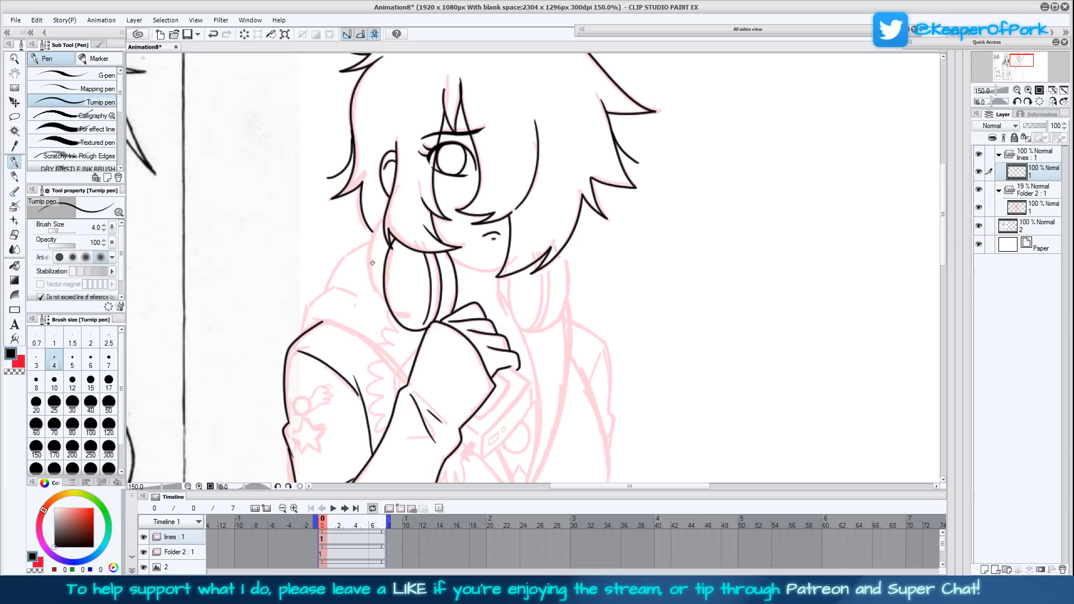
mouse_move(386, 301)
mouse_down()
mouse_move(369, 263)
mouse_move(376, 222)
mouse_up()
- Ink the second headphone ear cup under the opposite side of the hair, with its inner opening, cushion lines and outer rim
drag(645, 353, 612, 337)
mouse_move(470, 259)
mouse_down()
mouse_move(474, 302)
mouse_move(491, 316)
mouse_move(507, 308)
mouse_move(513, 248)
mouse_up()
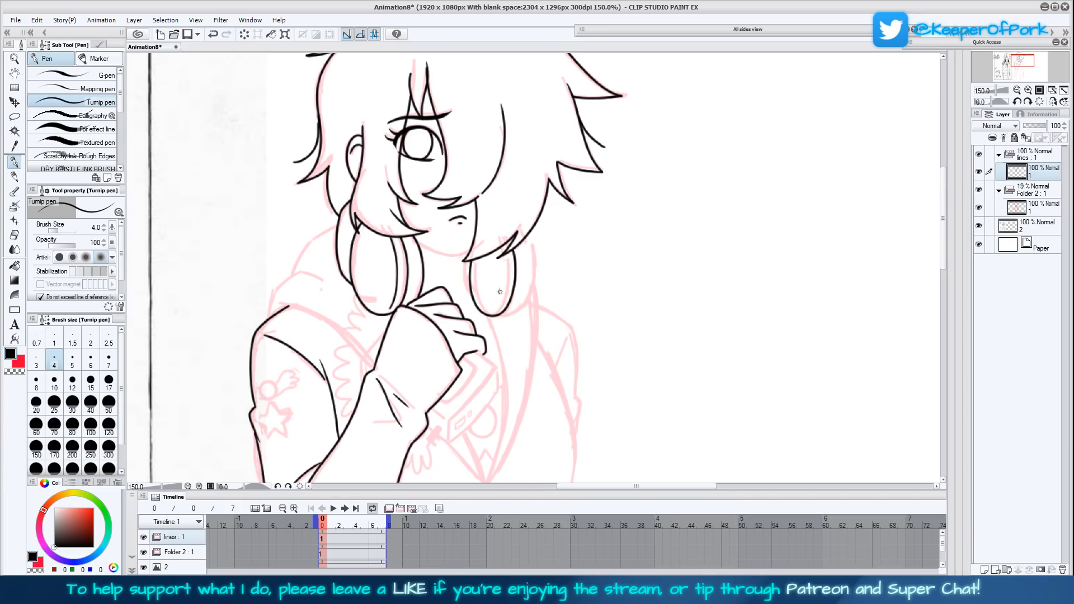
mouse_move(483, 303)
mouse_down()
mouse_move(503, 270)
mouse_move(498, 247)
mouse_up()
key(ctrl+z)
drag(494, 290, 497, 250)
drag(490, 292, 487, 251)
drag(514, 306, 516, 244)
key(ctrl+z)
mouse_move(508, 312)
mouse_down()
mouse_move(534, 293)
mouse_move(534, 239)
mouse_up()
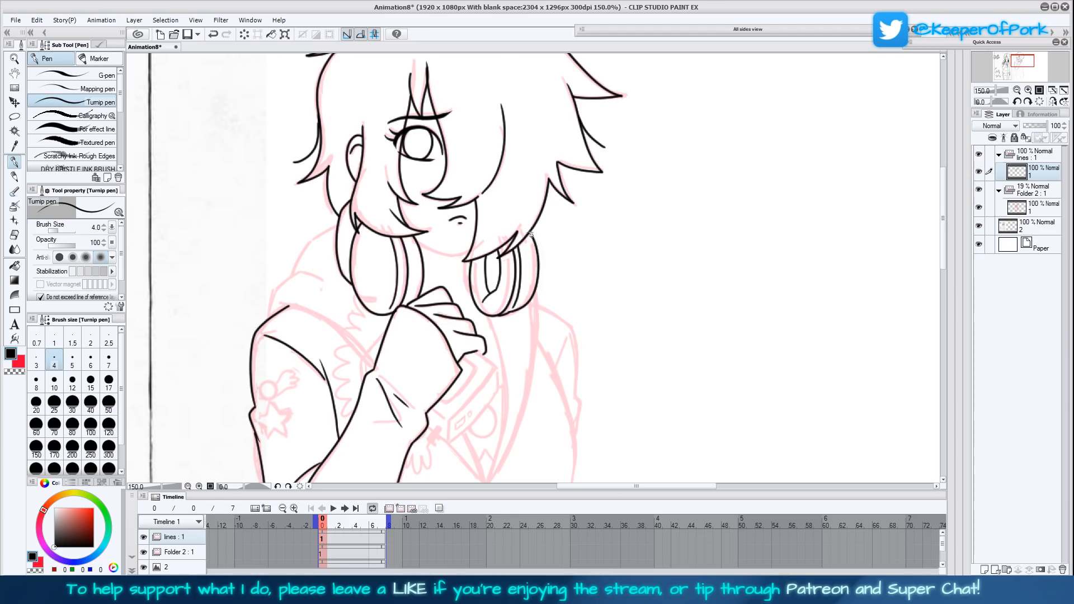
- Check the drawing in mirrored view, restore its orientation and ink the chin and jawline below the mouth
click(1053, 102)
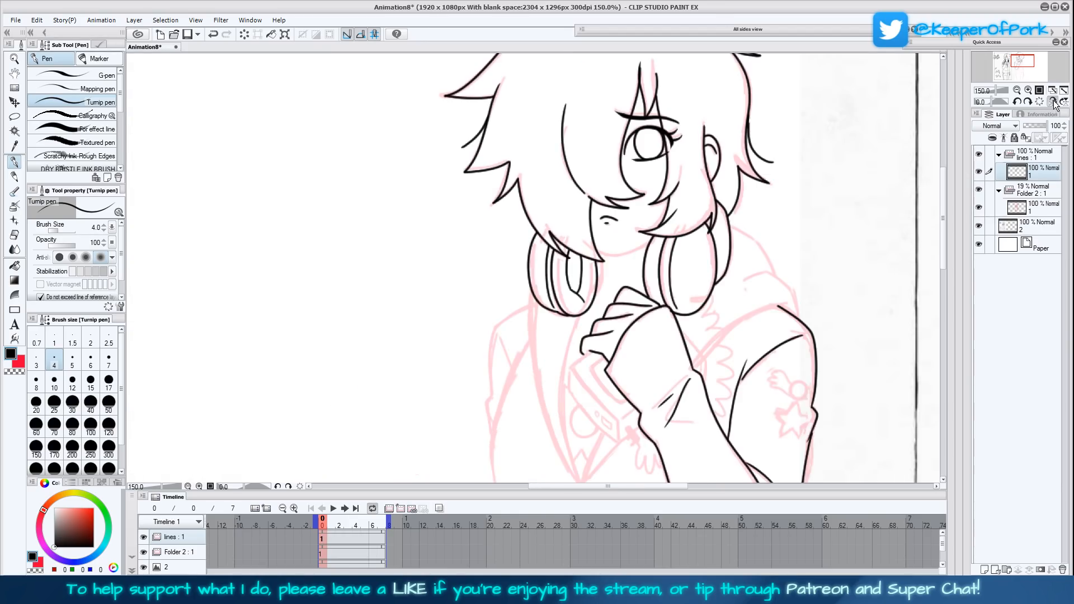
click(1052, 103)
click(1053, 103)
click(1052, 103)
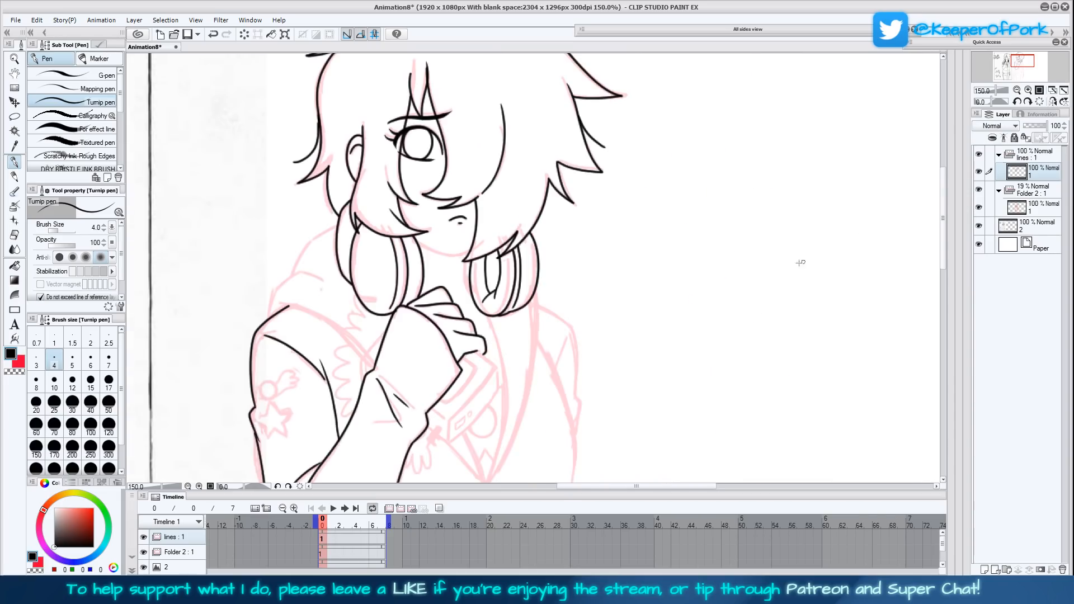
mouse_move(445, 261)
mouse_down()
mouse_move(448, 287)
mouse_move(430, 274)
mouse_move(471, 278)
mouse_up()
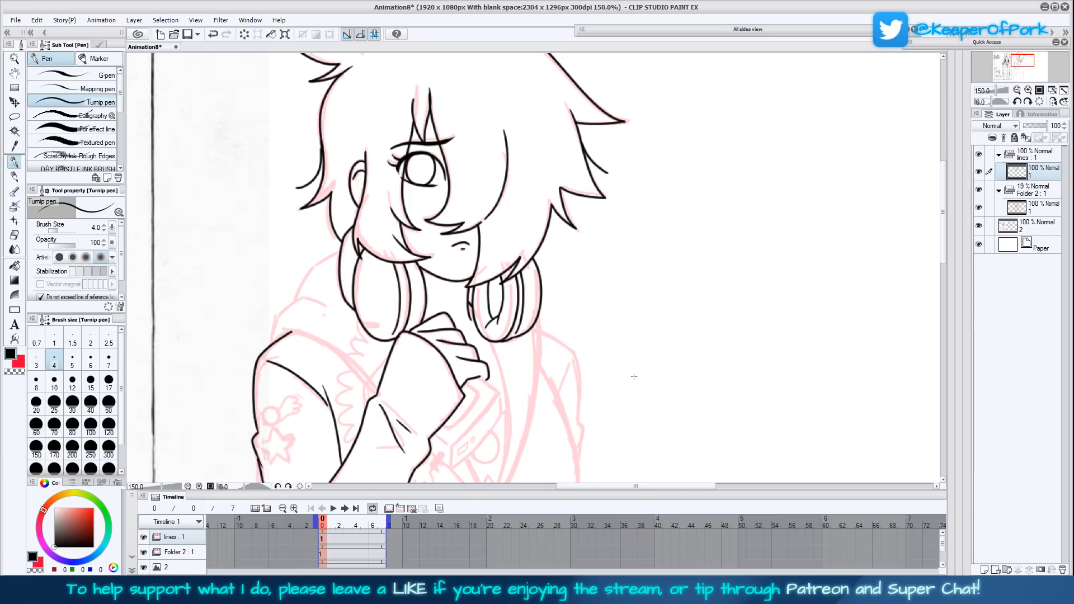
drag(649, 336, 661, 395)
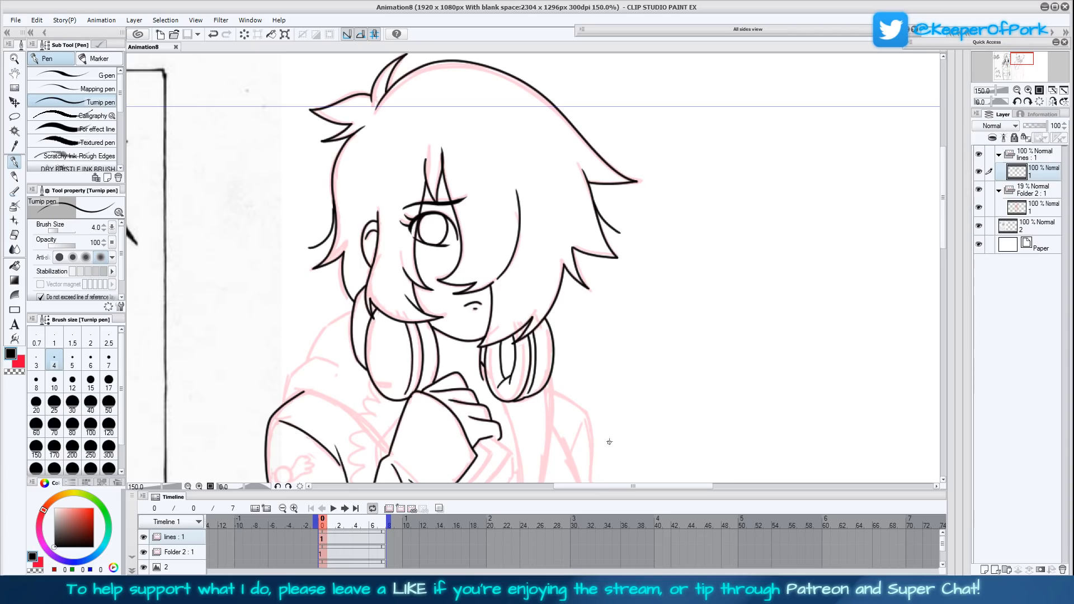
- Ink the small cable plug on the ear cup and draw the coiled cable down to the forearm at brush size 7
drag(615, 369, 622, 334)
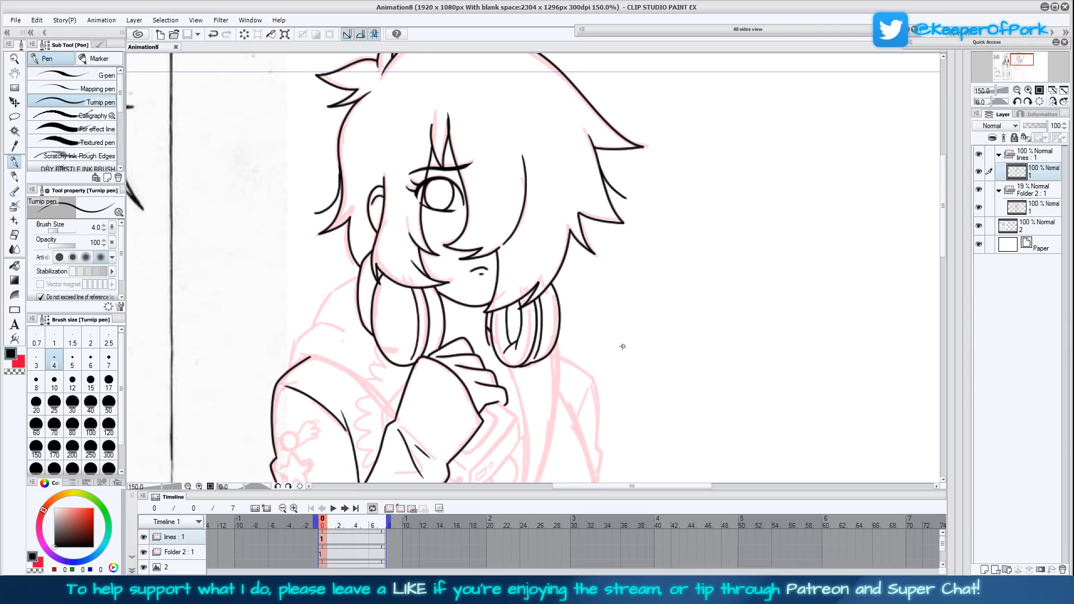
drag(617, 392, 647, 320)
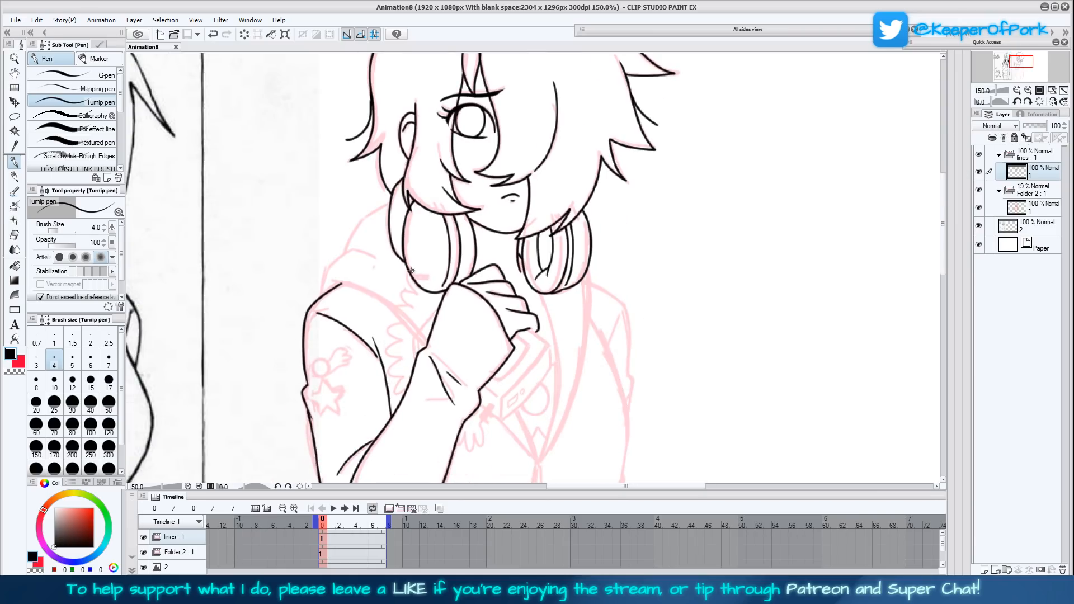
drag(417, 275, 429, 279)
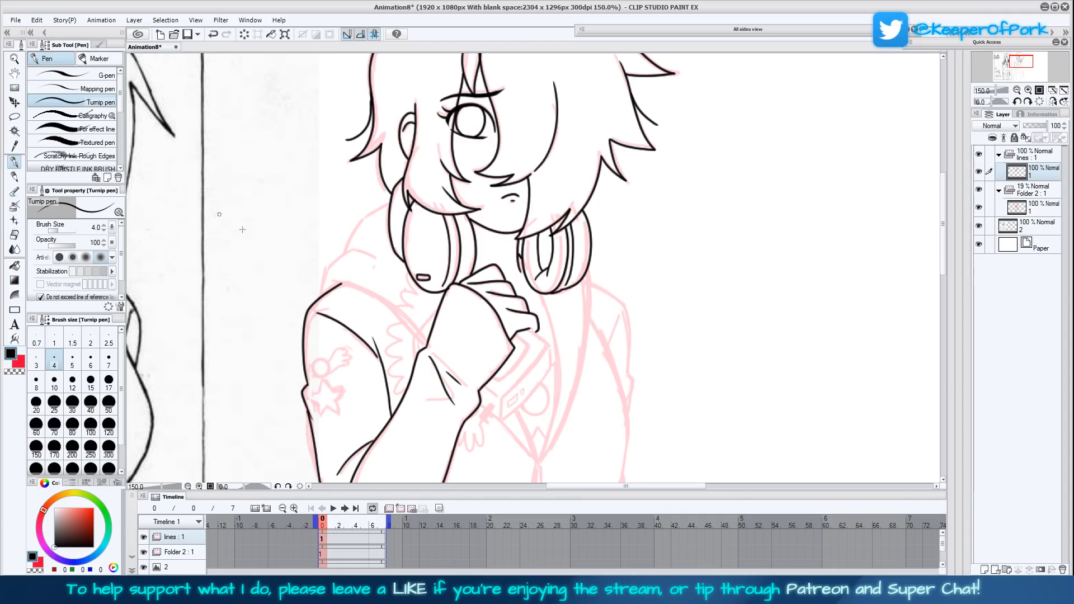
click(108, 361)
mouse_move(417, 277)
mouse_down()
mouse_move(408, 273)
mouse_move(413, 291)
mouse_move(401, 298)
mouse_move(413, 309)
mouse_move(393, 307)
mouse_move(408, 322)
mouse_move(390, 326)
mouse_up()
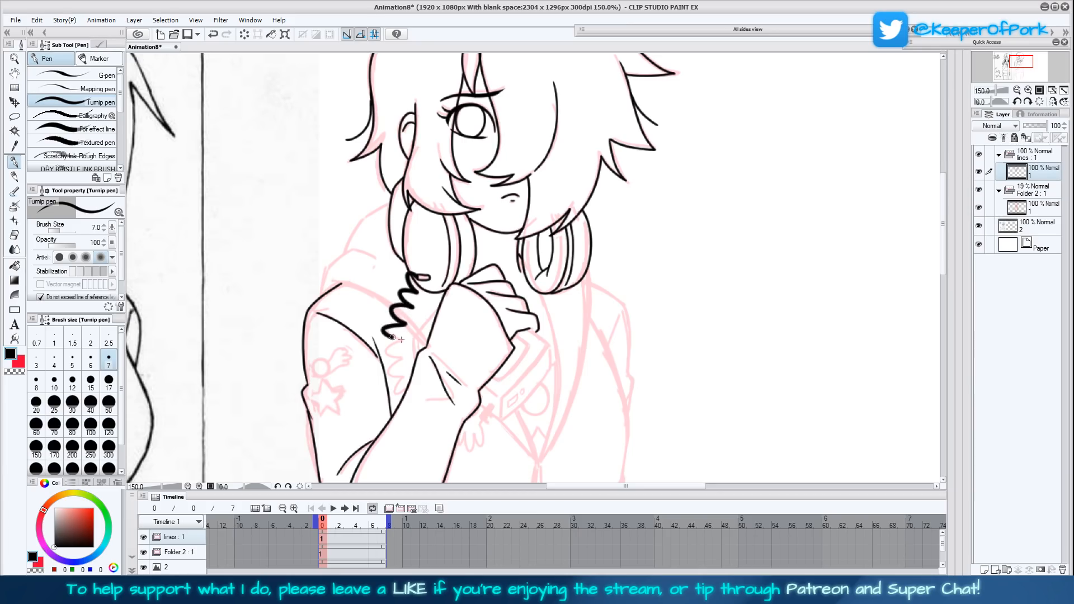
key(ctrl+z)
mouse_move(402, 324)
mouse_down()
mouse_move(386, 336)
mouse_move(403, 340)
mouse_move(387, 348)
mouse_move(401, 356)
mouse_move(398, 394)
mouse_move(404, 386)
mouse_up()
- Thicken the top end of the coiled cable and ink its remaining loops emerging below the wrist
drag(562, 413, 539, 386)
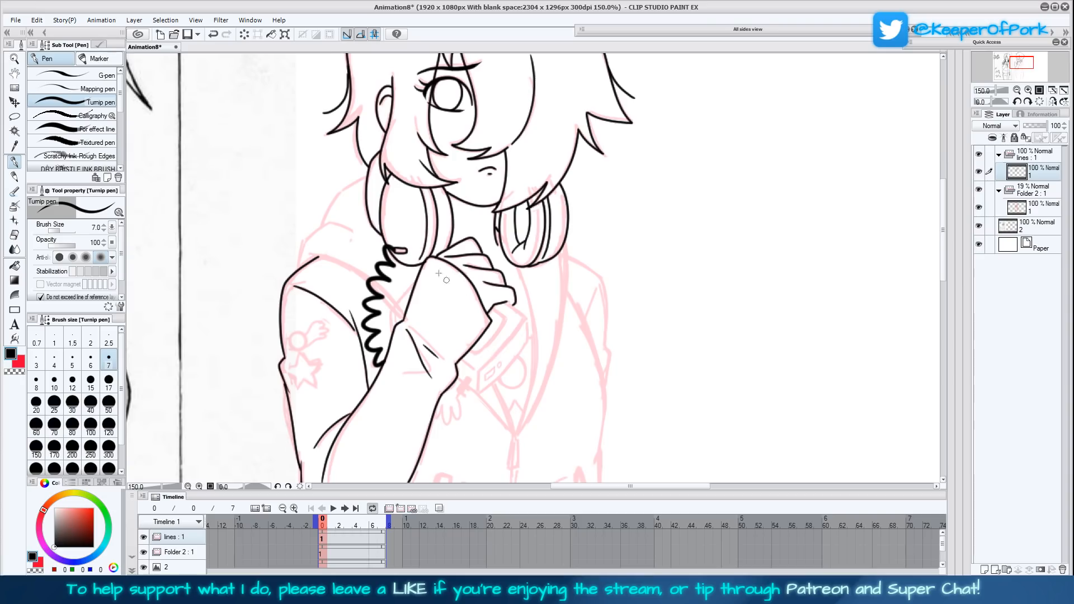
mouse_move(397, 251)
mouse_down()
mouse_move(407, 251)
mouse_move(392, 250)
mouse_up()
mouse_move(434, 411)
mouse_down()
mouse_move(455, 418)
mouse_move(458, 393)
mouse_up()
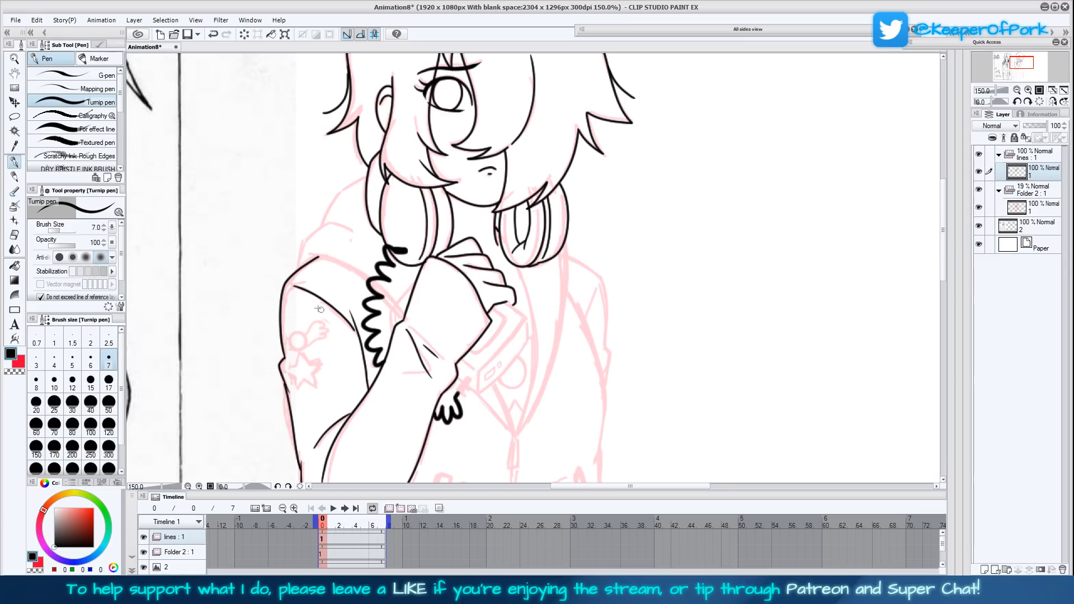
- Set the brush size to 4 and ink the cable's lower plug and the boxy player's outline with its front edges
click(54, 360)
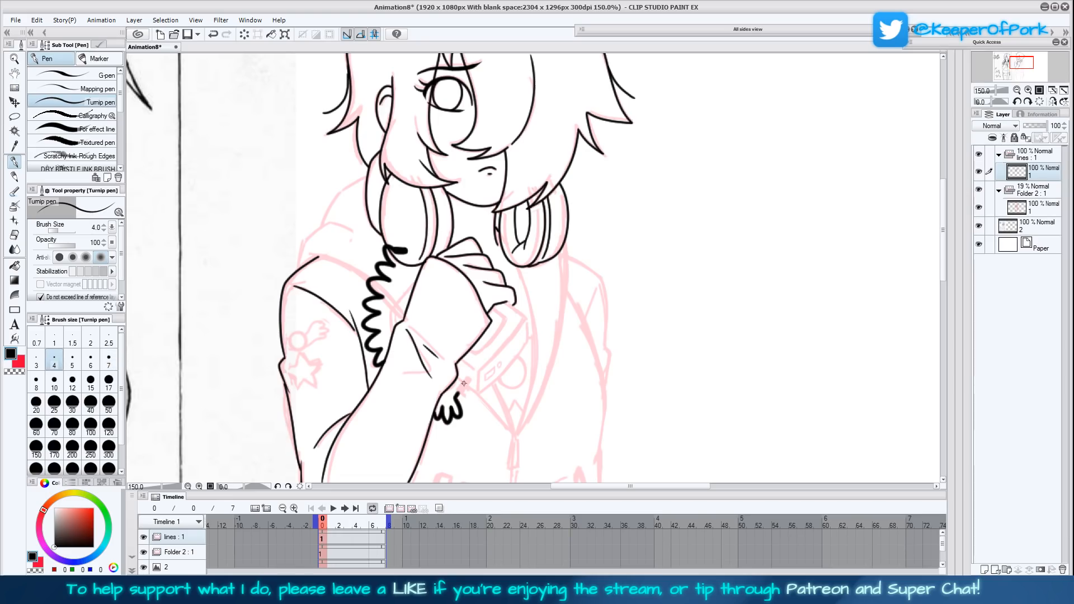
drag(459, 390, 462, 383)
mouse_move(476, 395)
mouse_down()
mouse_move(527, 335)
mouse_move(528, 315)
mouse_move(510, 305)
mouse_up()
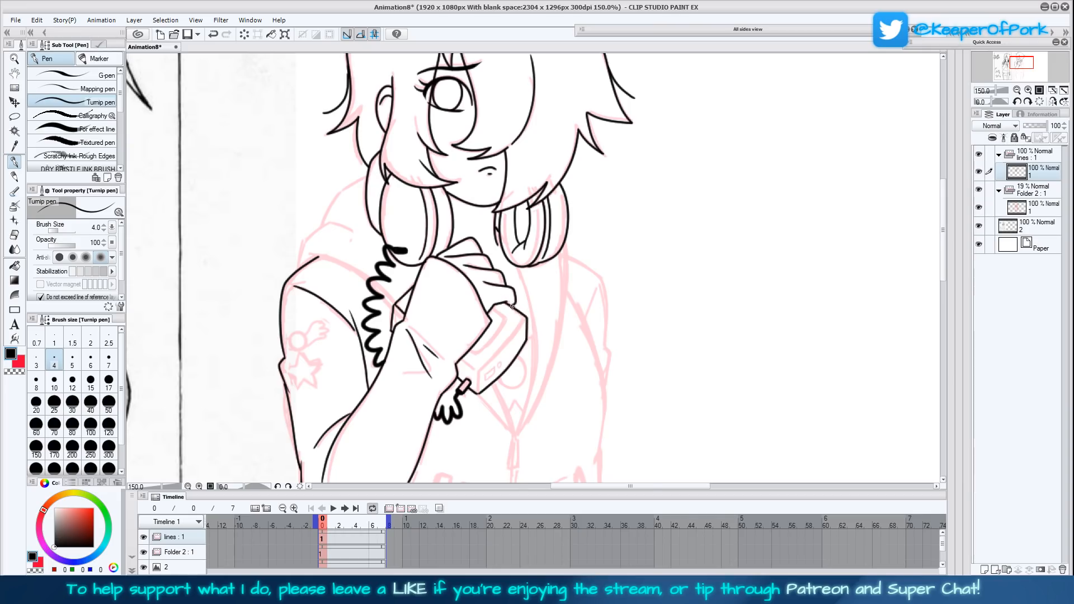
drag(525, 318, 477, 372)
drag(477, 371, 460, 358)
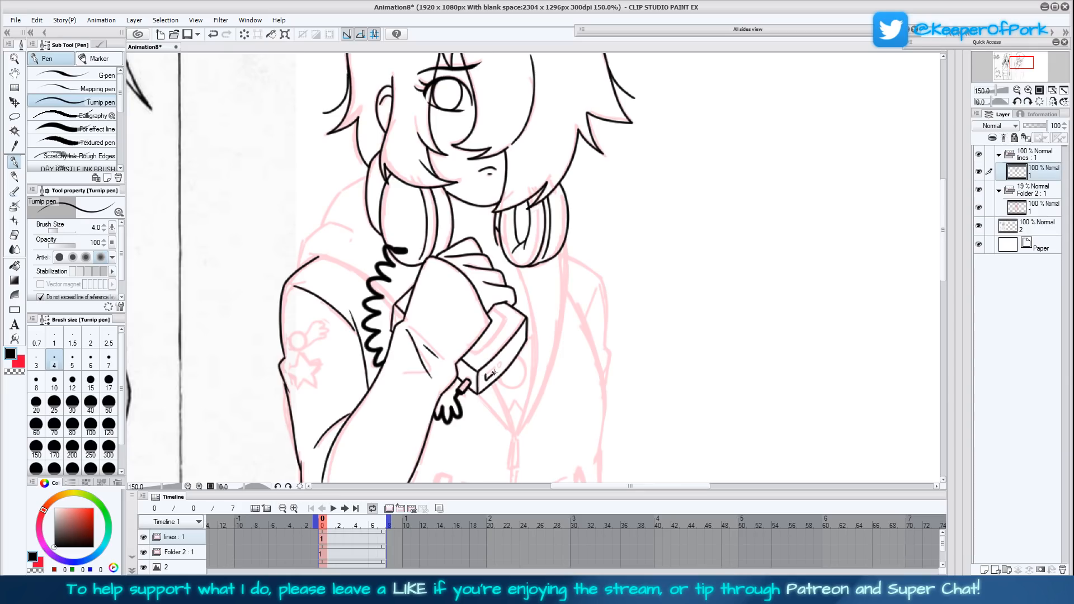
- Ink the player's recessed top panel and the slot and round button on its front face, redoing misplaced strokes
mouse_move(486, 374)
mouse_down()
mouse_move(499, 364)
mouse_move(475, 354)
mouse_move(505, 321)
mouse_up()
key(ctrl+z)
drag(473, 353, 503, 334)
key(ctrl+z)
drag(496, 309, 505, 315)
drag(657, 397, 657, 402)
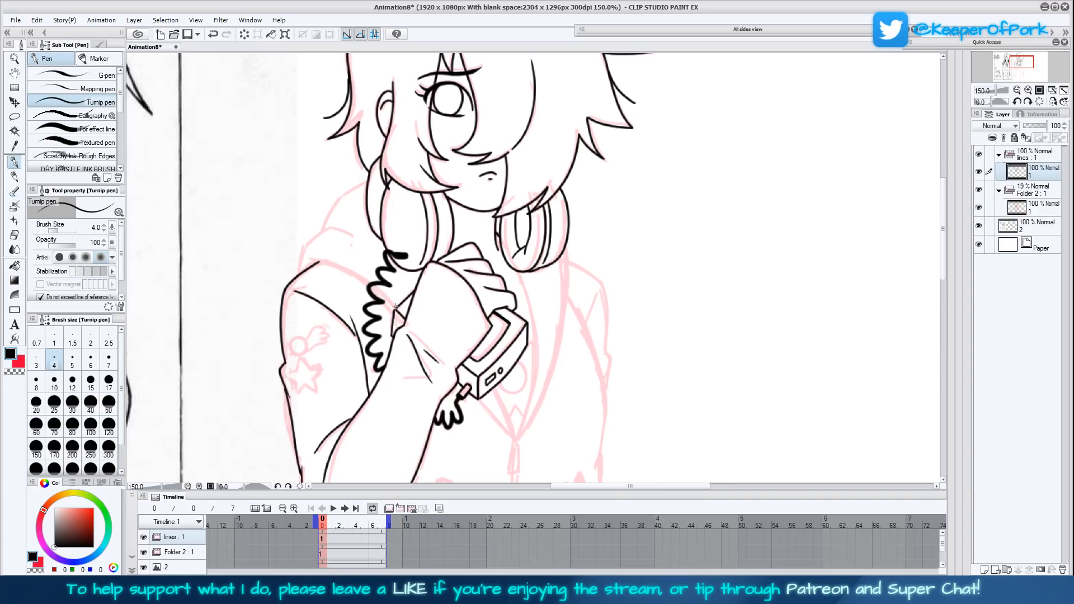
- Ink the hood outline behind the ear cup and across the shoulder, and the jacket opening's edge below the player
mouse_move(397, 307)
mouse_down()
mouse_move(358, 274)
mouse_move(305, 260)
mouse_up()
mouse_move(479, 398)
mouse_down()
mouse_move(512, 439)
mouse_move(495, 393)
mouse_up()
key(ctrl+z)
drag(513, 439, 494, 388)
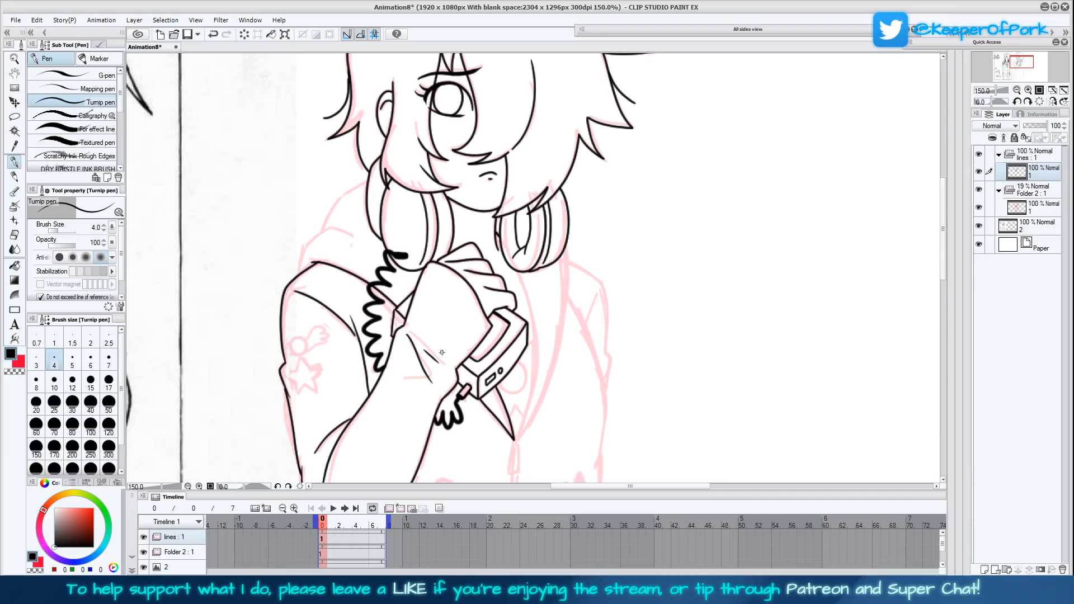
mouse_move(298, 269)
mouse_down()
mouse_move(327, 228)
mouse_move(352, 232)
mouse_move(332, 218)
mouse_move(338, 197)
mouse_move(369, 181)
mouse_up()
- Ink the narrow rectangular zipper pull at the bottom point of the jacket opening
drag(659, 354, 636, 339)
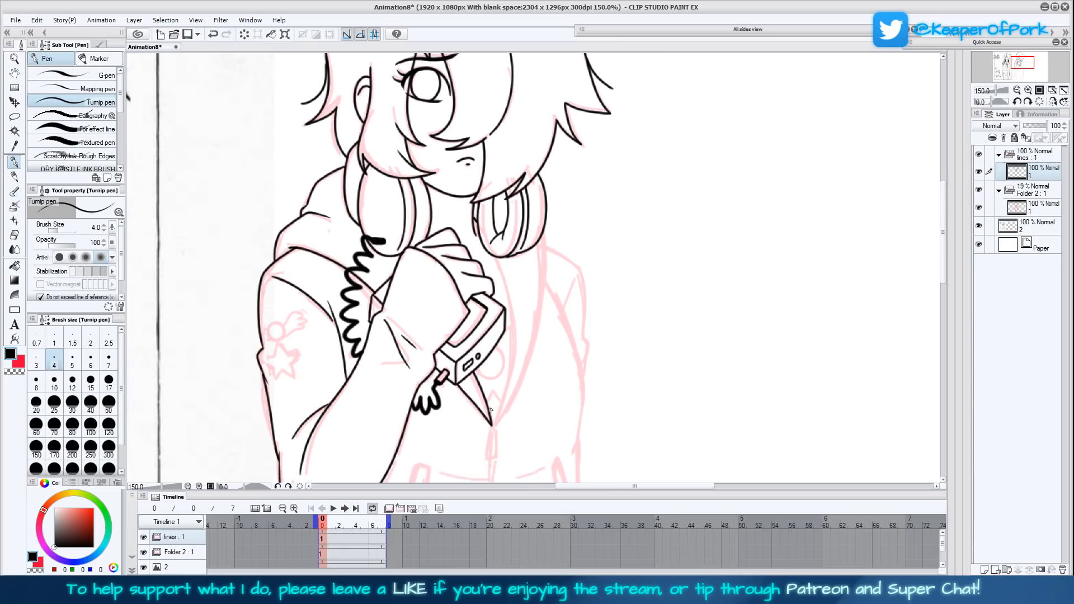
drag(492, 424, 488, 455)
scroll(635, 353, down, 5)
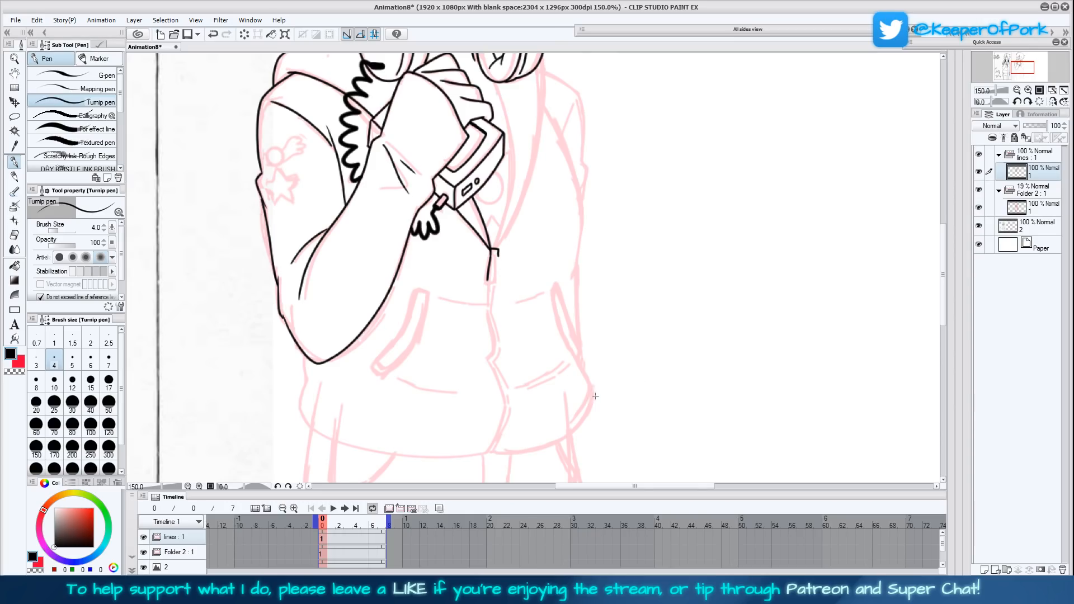
drag(599, 389, 613, 357)
drag(599, 287, 580, 333)
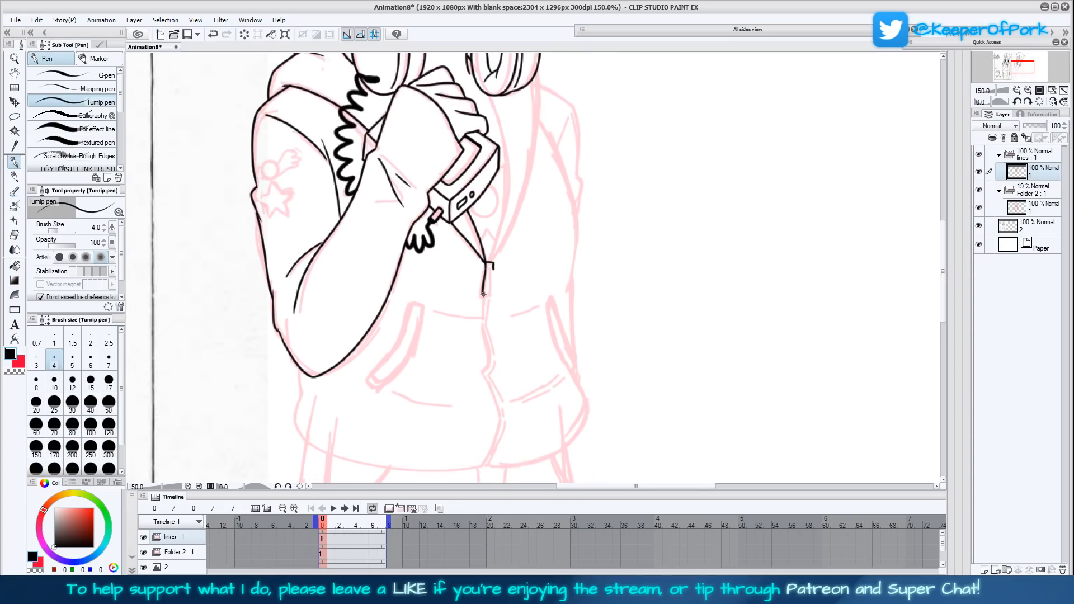
mouse_move(483, 295)
mouse_down()
mouse_move(493, 294)
mouse_move(494, 267)
mouse_up()
scroll(506, 321, down, 2)
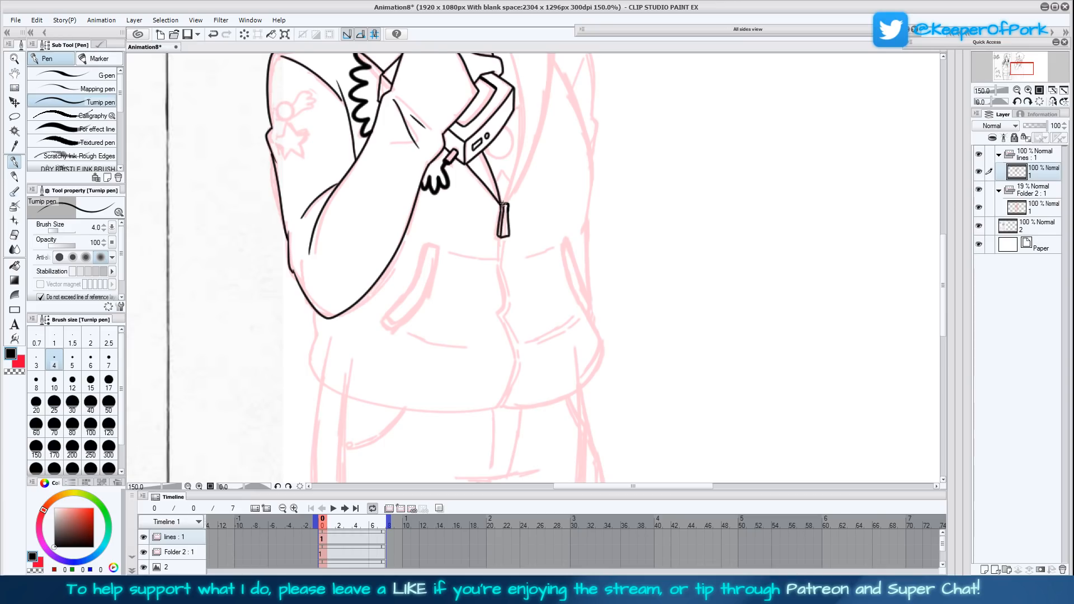
- Ink the opposite edge of the jacket opening from the zipper pull up to the ear cup, plus the short neckline stroke
scroll(548, 243, up, 3)
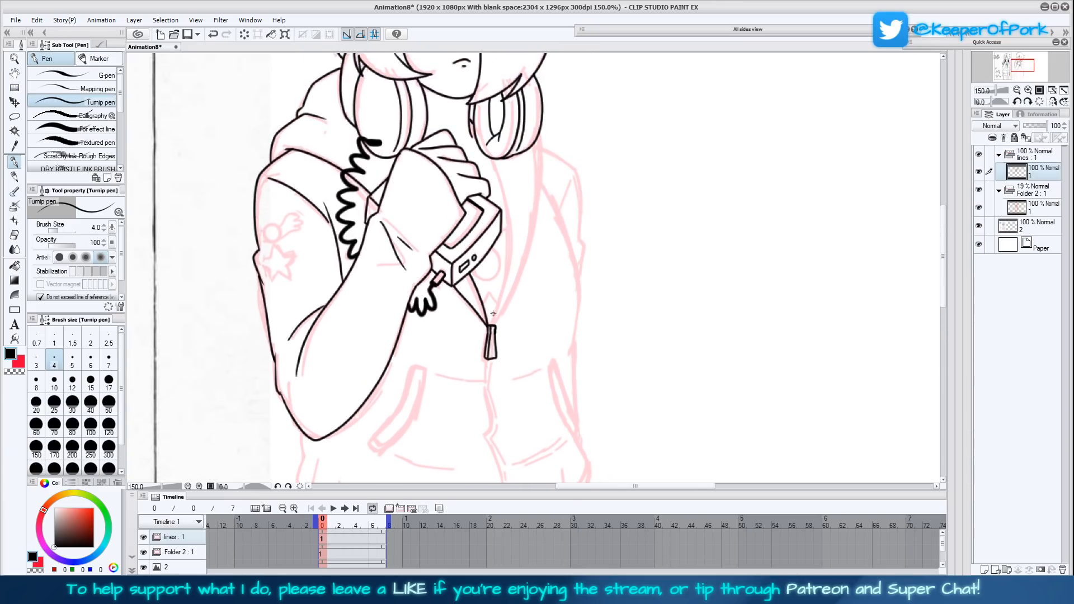
mouse_move(491, 326)
mouse_down()
mouse_move(508, 241)
mouse_move(494, 163)
mouse_up()
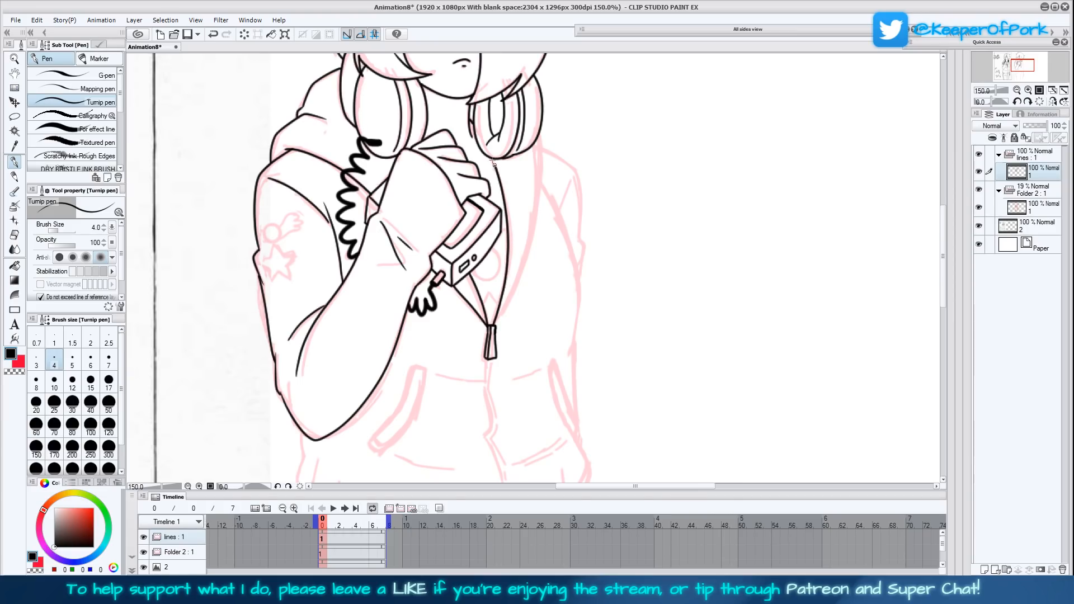
drag(478, 168, 490, 161)
- Ink the zipper as a wavy double line from the pull down to the jacket hem
scroll(510, 308, down, 5)
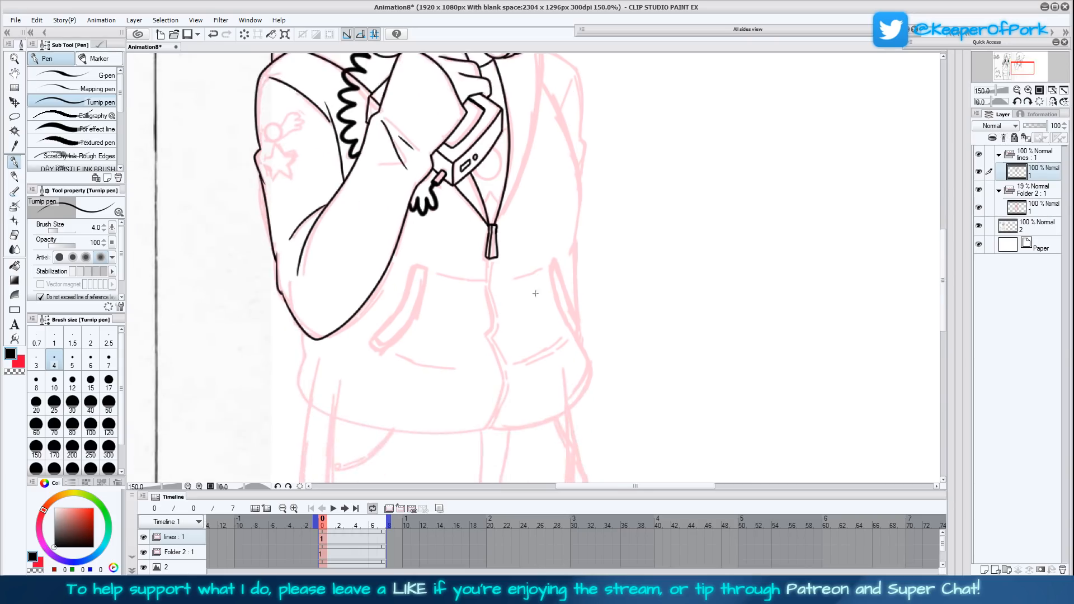
mouse_move(490, 205)
mouse_down()
mouse_move(487, 283)
mouse_move(498, 266)
mouse_move(493, 201)
mouse_up()
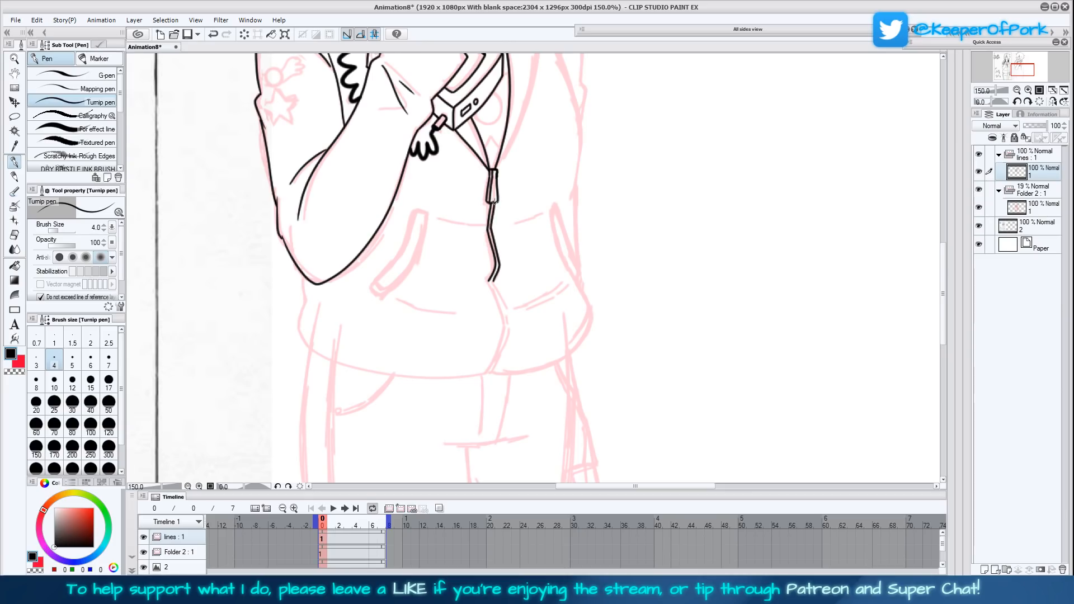
mouse_move(489, 281)
mouse_down()
mouse_move(505, 330)
mouse_move(485, 373)
mouse_move(507, 337)
mouse_move(493, 282)
mouse_up()
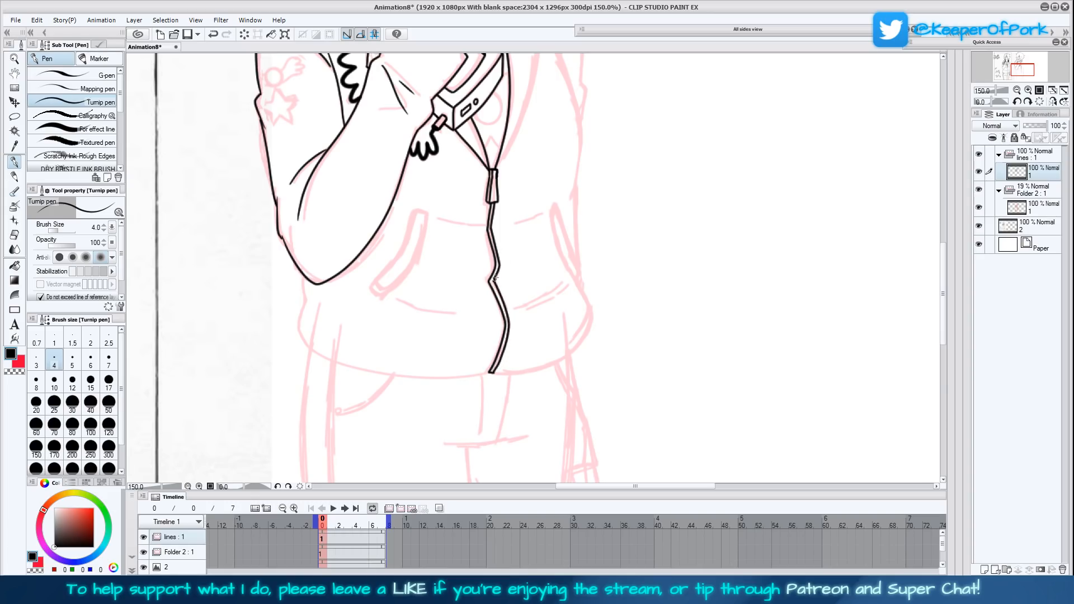
scroll(554, 328, down, 1)
scroll(594, 335, up, 6)
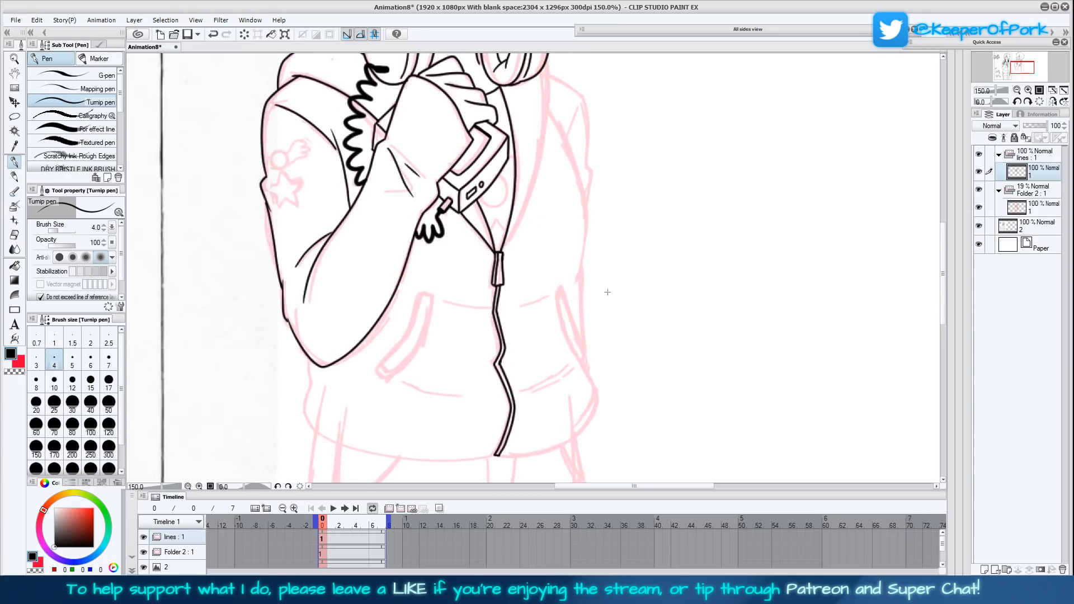
drag(593, 321, 604, 375)
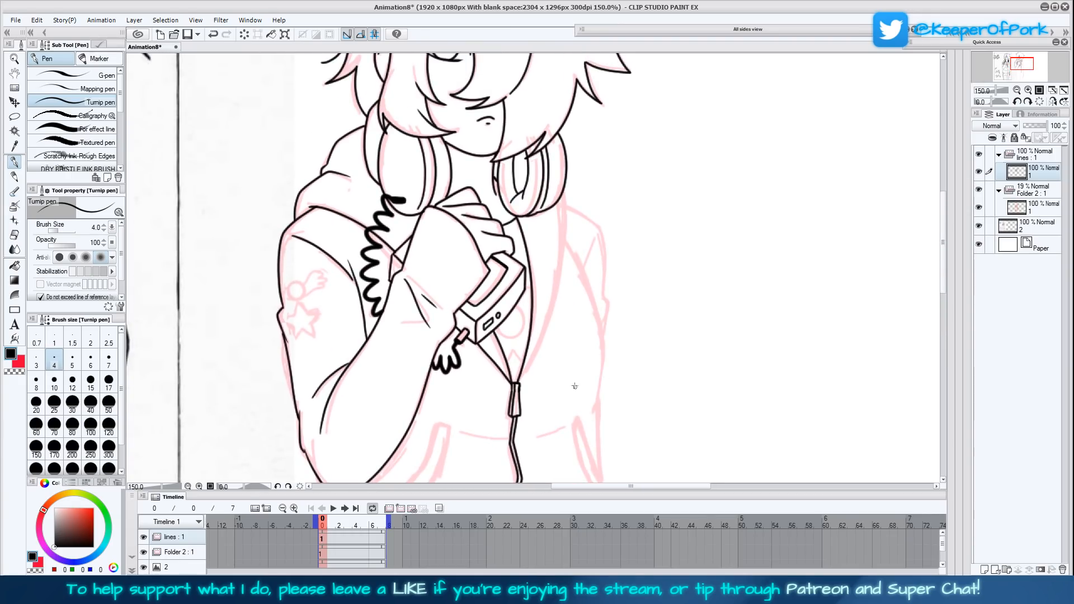
mouse_move(627, 394)
mouse_down()
mouse_move(620, 402)
mouse_move(621, 376)
mouse_up()
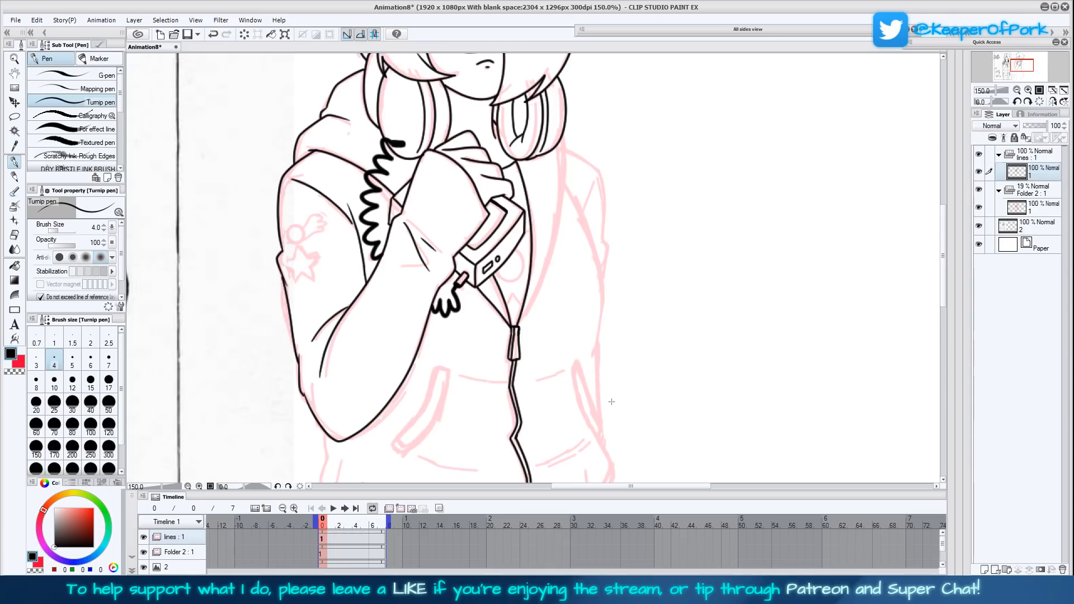
- Ink the circle and the small pointed shape inside the jacket opening beneath the player, with the short stroke beside the player
drag(612, 405, 598, 358)
mouse_move(517, 234)
mouse_down()
mouse_move(526, 301)
mouse_move(509, 303)
mouse_move(522, 284)
mouse_move(507, 268)
mouse_up()
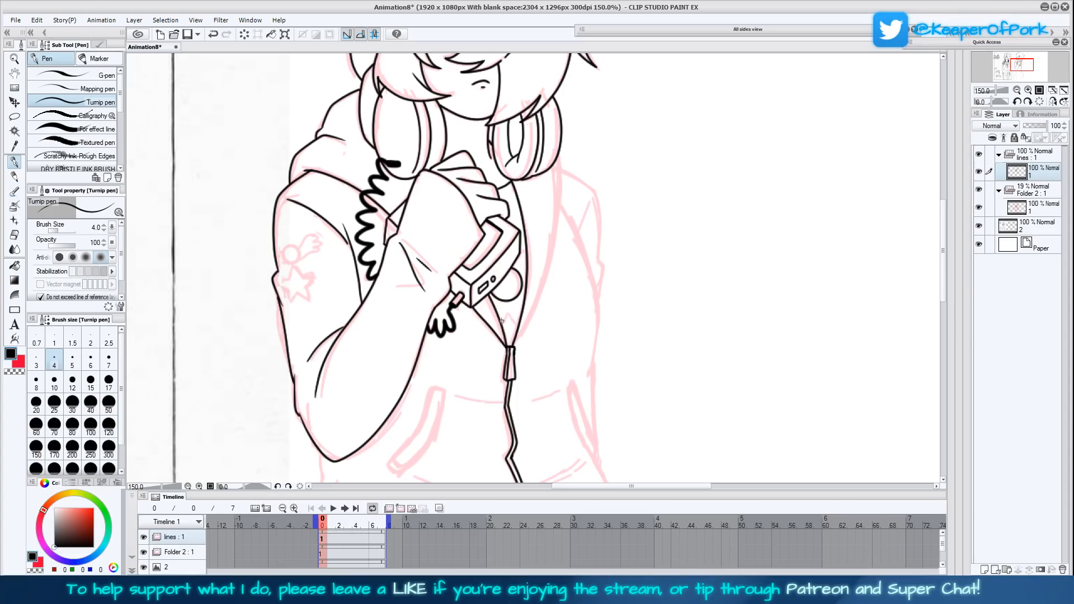
drag(506, 308, 521, 327)
mouse_move(526, 260)
mouse_down()
mouse_move(519, 266)
mouse_move(520, 254)
mouse_up()
drag(665, 374, 671, 362)
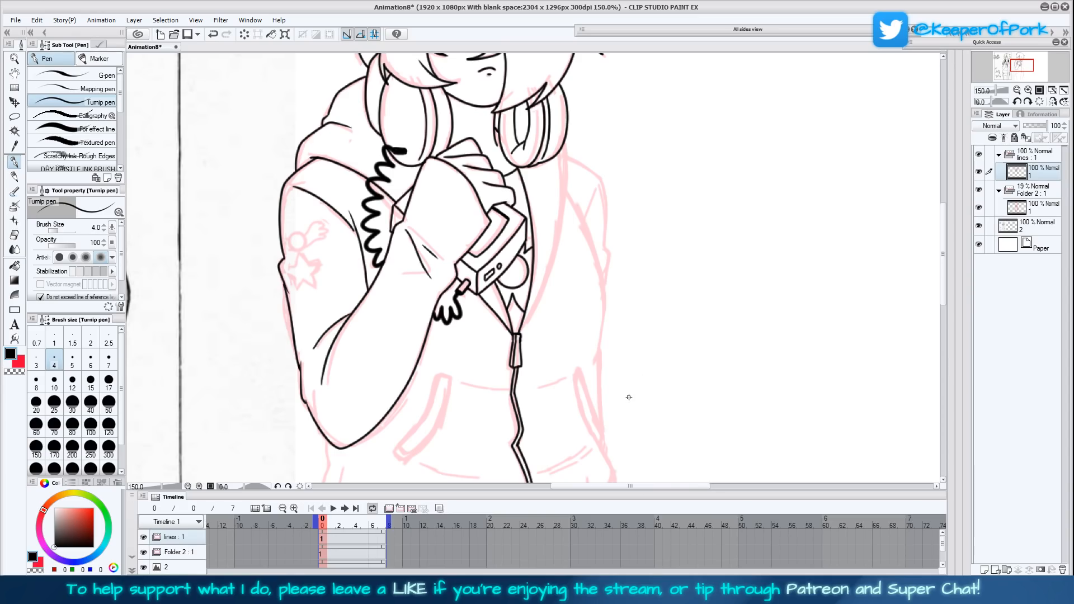
key(ctrl+z)
key(ctrl+z)
mouse_move(684, 379)
mouse_down()
mouse_move(684, 364)
mouse_move(683, 386)
mouse_up()
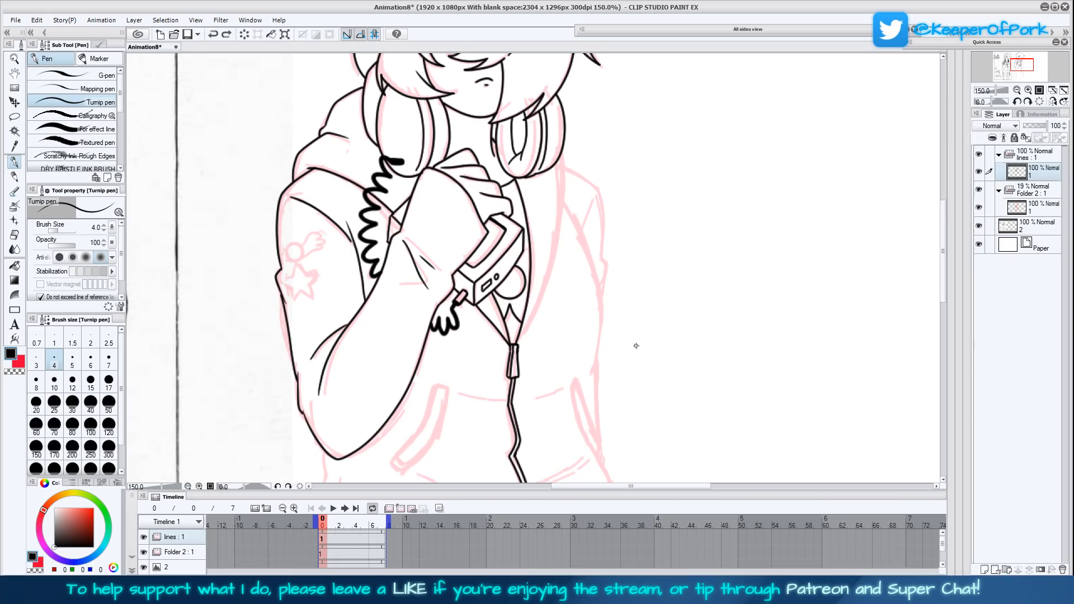
drag(529, 259, 520, 262)
key(ctrl+z)
click(526, 238)
- Ink the outer edge of the open hood from the zipper pull curving up to the far ear cup
drag(554, 214, 548, 284)
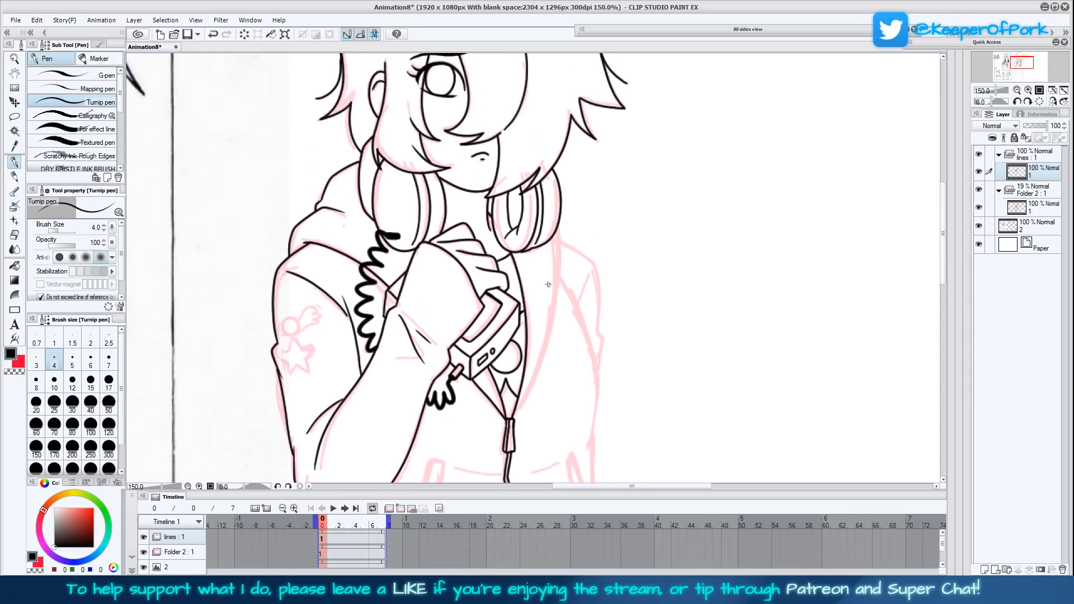
mouse_move(609, 354)
mouse_down()
mouse_move(597, 415)
mouse_move(583, 289)
mouse_up()
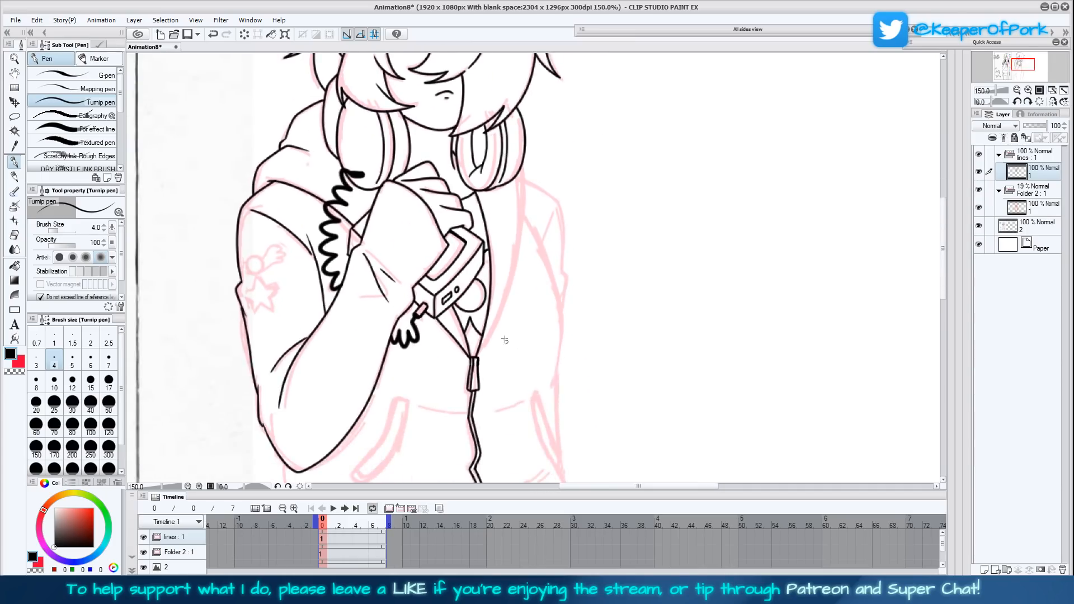
mouse_move(479, 357)
mouse_down()
mouse_move(515, 281)
mouse_move(524, 178)
mouse_up()
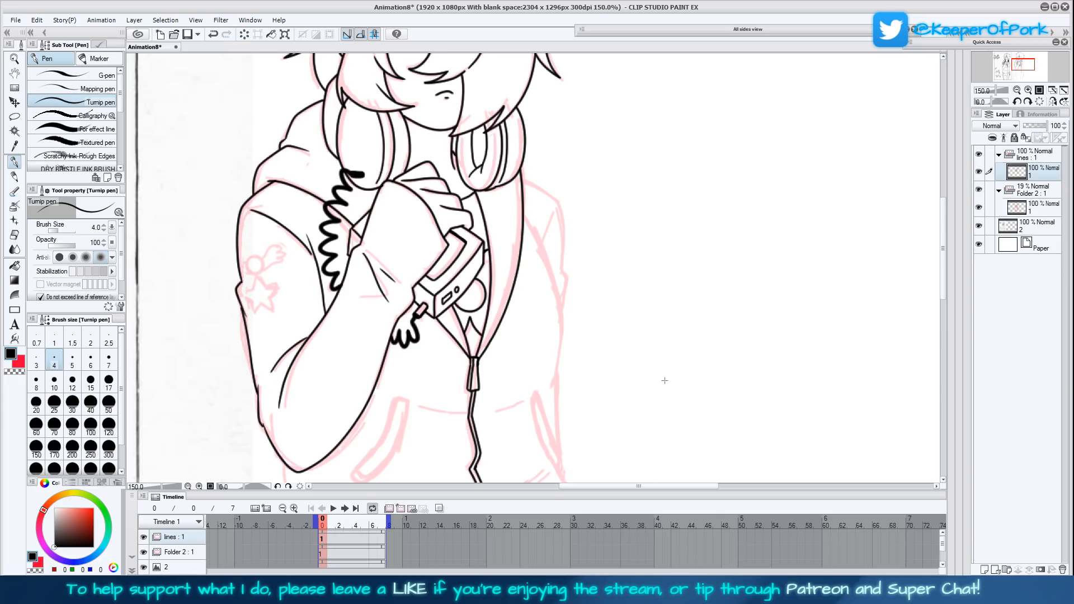
- Ink both slanted jacket pockets as narrow outlined strips on either side of the zipper
scroll(666, 391, down, 2)
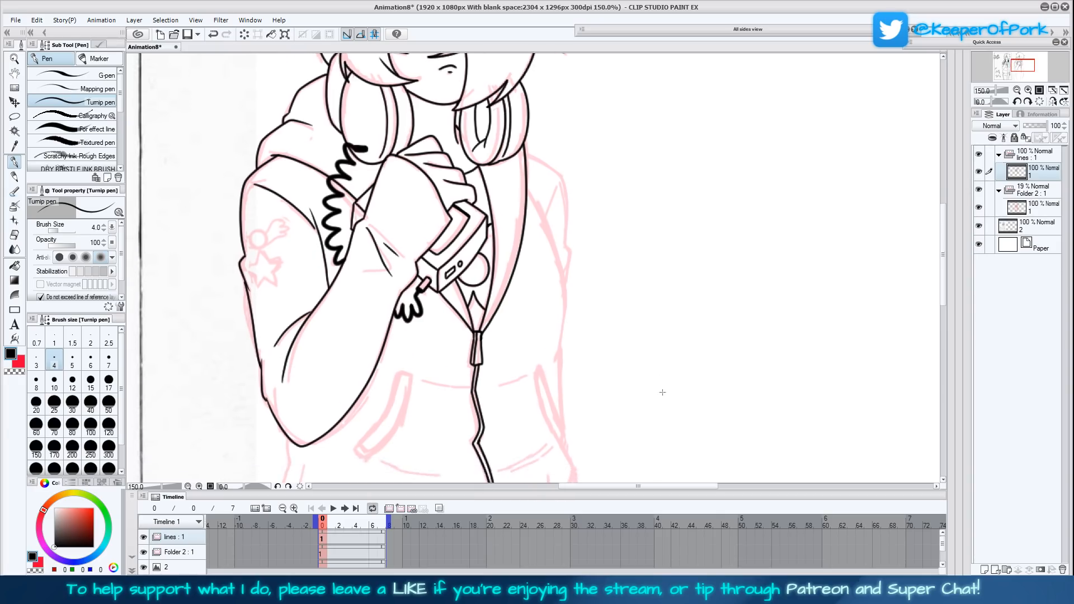
scroll(663, 386, down, 2)
scroll(672, 384, down, 2)
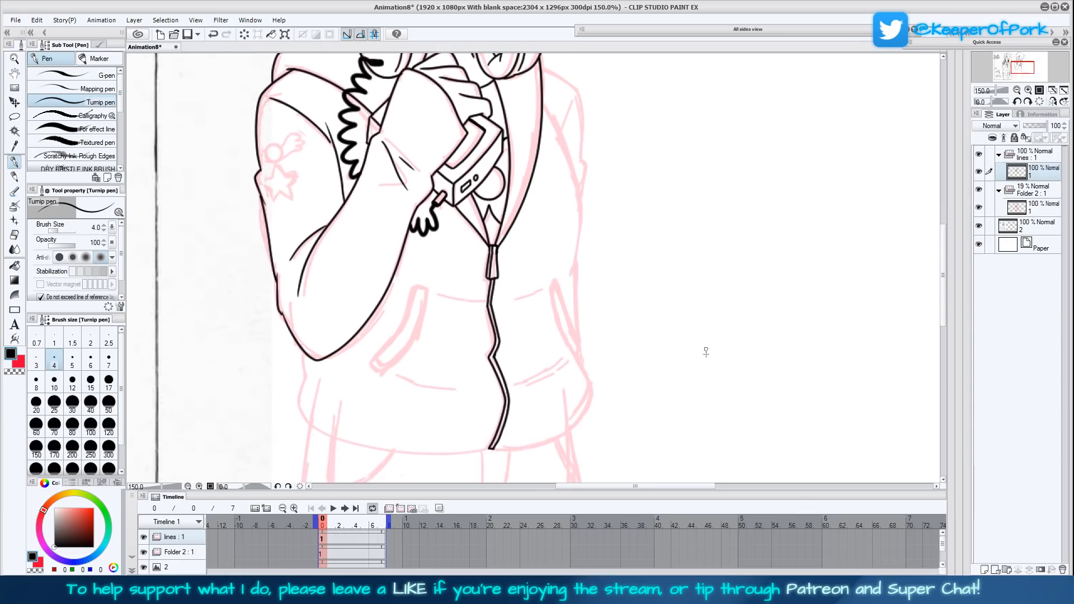
mouse_move(413, 285)
mouse_down()
mouse_move(405, 321)
mouse_move(370, 363)
mouse_move(381, 373)
mouse_move(417, 337)
mouse_move(411, 283)
mouse_up()
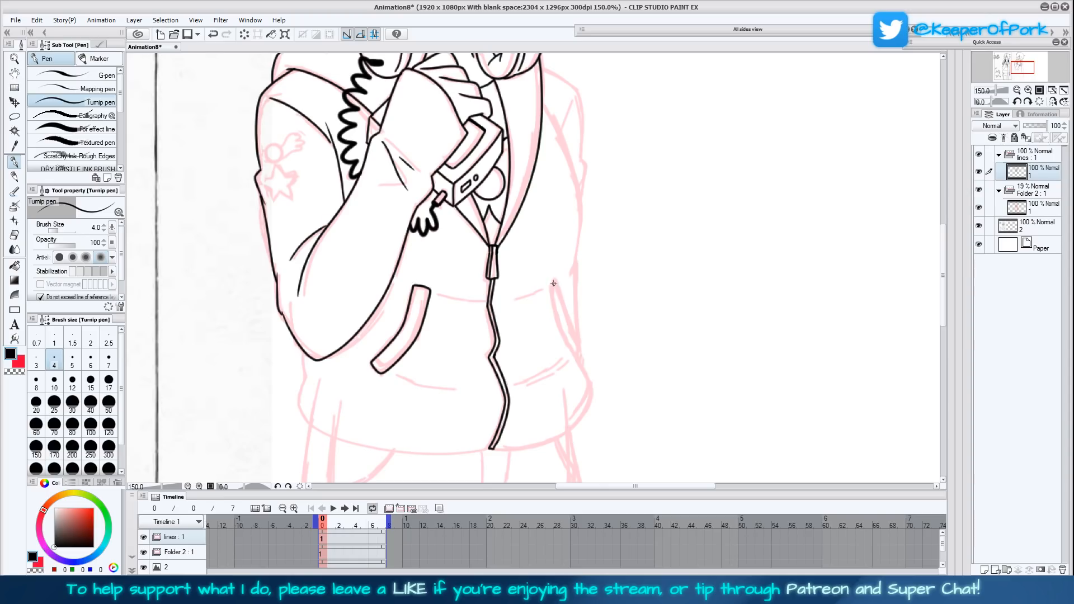
mouse_move(556, 280)
mouse_down()
mouse_move(547, 287)
mouse_move(557, 329)
mouse_move(578, 361)
mouse_up()
key(ctrl+z)
drag(580, 362, 556, 274)
drag(556, 286, 558, 293)
- Ink the far shoulder and sleeve outline with its inner folds, from the hood down to the jacket pocket
drag(638, 303, 589, 369)
mouse_move(530, 414)
mouse_down()
mouse_move(527, 324)
mouse_move(523, 336)
mouse_move(532, 272)
mouse_move(511, 175)
mouse_move(509, 195)
mouse_up()
mouse_move(586, 261)
mouse_down()
mouse_move(581, 314)
mouse_move(528, 306)
mouse_move(527, 221)
mouse_move(490, 187)
mouse_up()
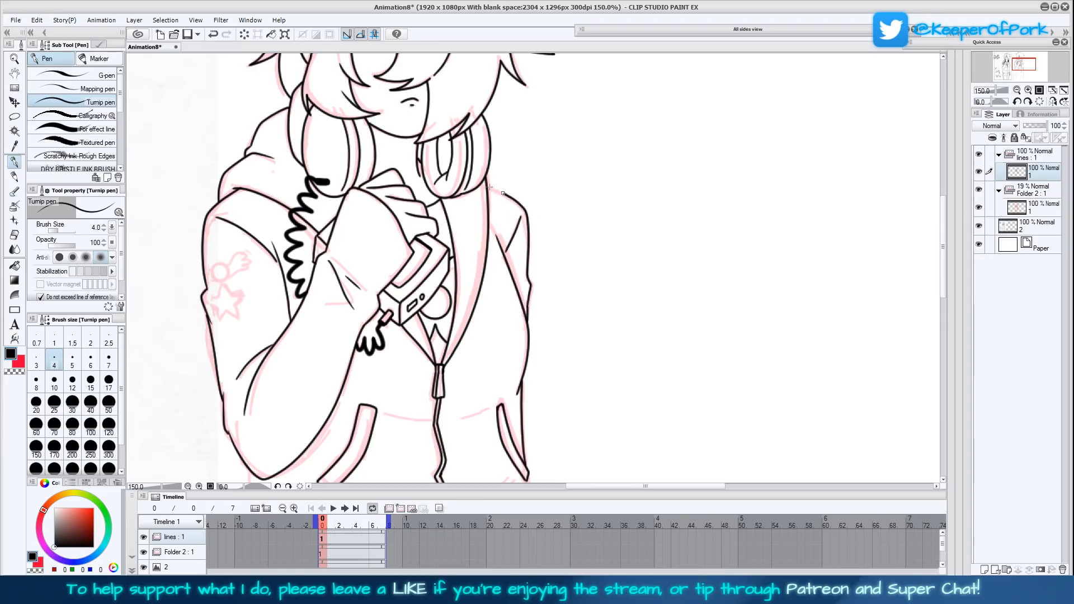
- Ink the sleeve emblem's round face with its wing and the five-pointed star beneath it
scroll(604, 326, down, 3)
mouse_move(605, 343)
mouse_down()
mouse_move(625, 321)
mouse_move(656, 388)
mouse_up()
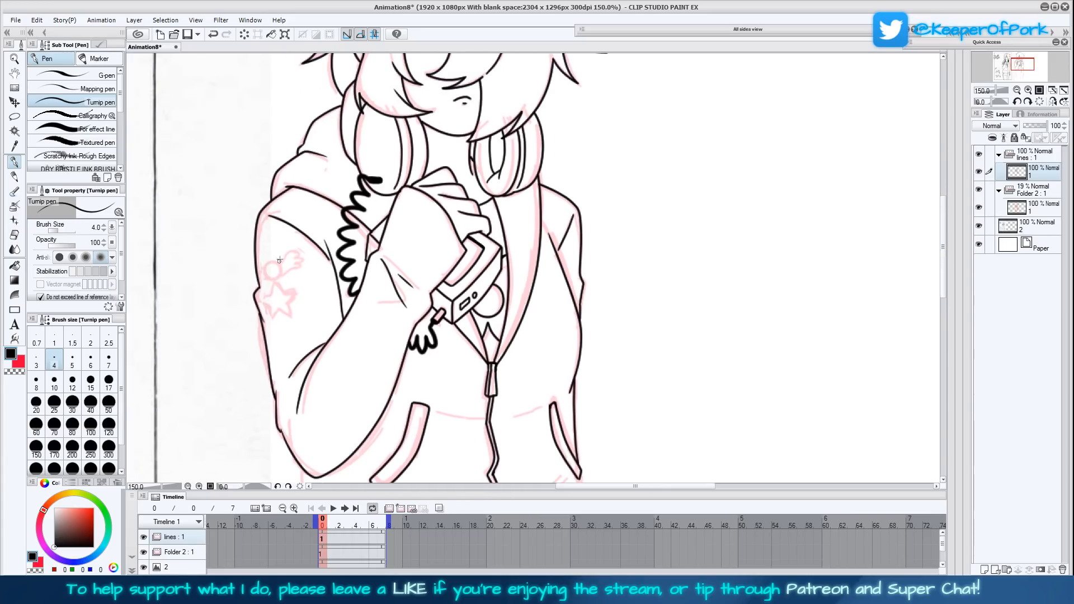
mouse_move(272, 263)
mouse_down()
mouse_move(267, 277)
mouse_move(280, 278)
mouse_move(272, 263)
mouse_up()
mouse_move(378, 259)
mouse_down()
mouse_move(449, 292)
mouse_move(794, 337)
mouse_move(654, 334)
mouse_move(527, 307)
mouse_up()
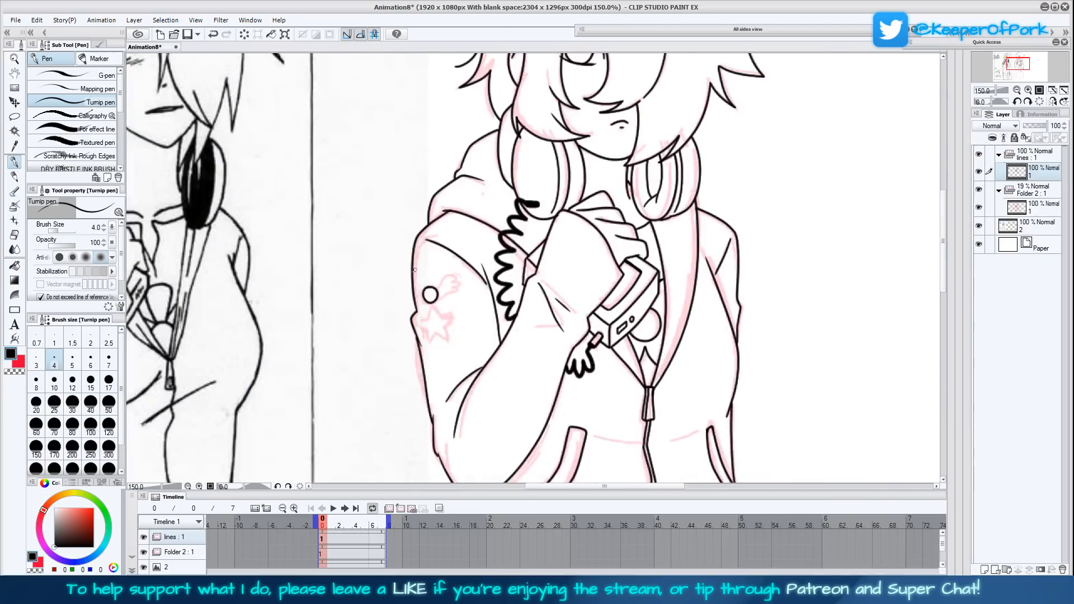
mouse_move(429, 286)
mouse_down()
mouse_move(422, 295)
mouse_move(438, 293)
mouse_move(430, 286)
mouse_move(435, 297)
mouse_up()
mouse_move(460, 350)
mouse_down()
mouse_move(748, 362)
mouse_move(453, 362)
mouse_up()
mouse_move(431, 301)
mouse_down()
mouse_move(446, 285)
mouse_move(457, 290)
mouse_move(433, 307)
mouse_move(404, 302)
mouse_up()
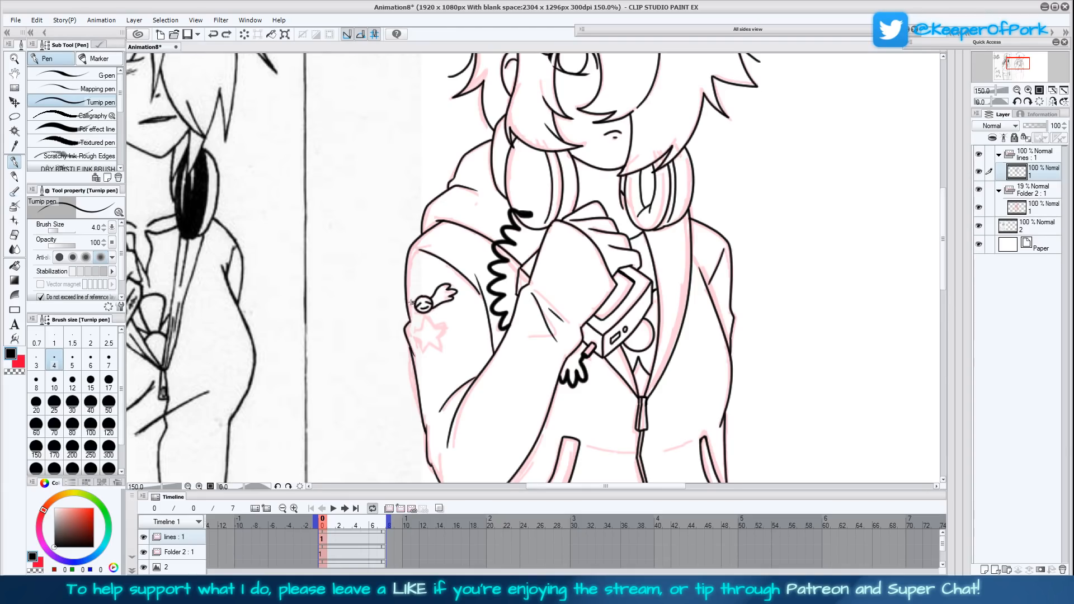
mouse_move(418, 311)
mouse_down()
mouse_move(407, 315)
mouse_move(423, 326)
mouse_move(411, 336)
mouse_move(424, 350)
mouse_move(430, 340)
mouse_move(445, 346)
mouse_move(446, 320)
mouse_move(424, 317)
mouse_up()
key(ctrl+z)
- Lasso the star on the sleeve, shift it slightly away from the sleeve's outer edge with a transform, and deselect
click(14, 117)
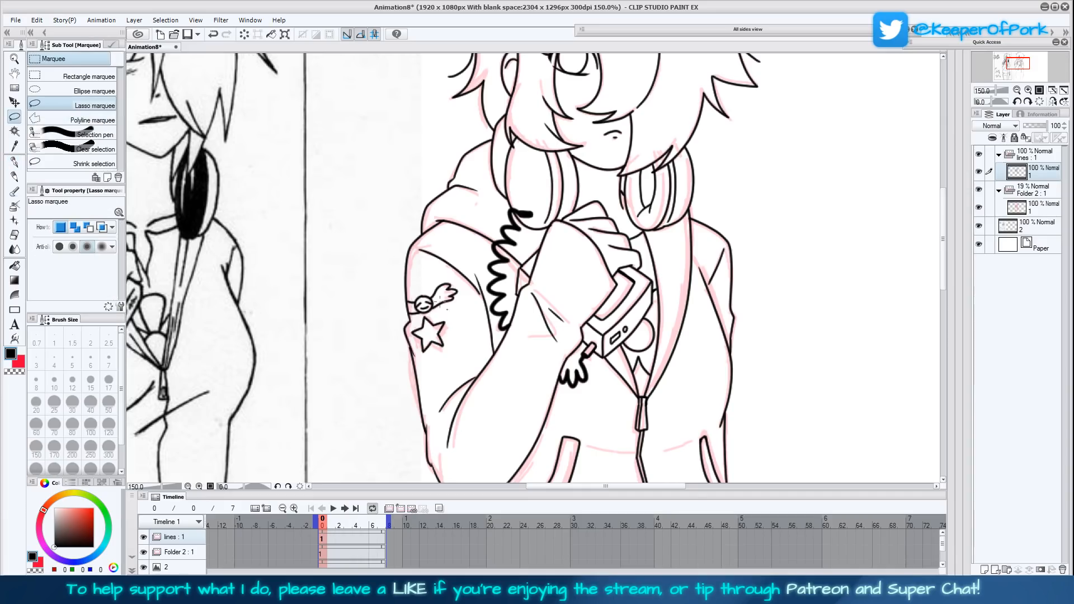
mouse_move(420, 355)
mouse_down()
mouse_move(408, 333)
mouse_move(419, 309)
mouse_move(455, 312)
mouse_move(443, 369)
mouse_up()
click(472, 389)
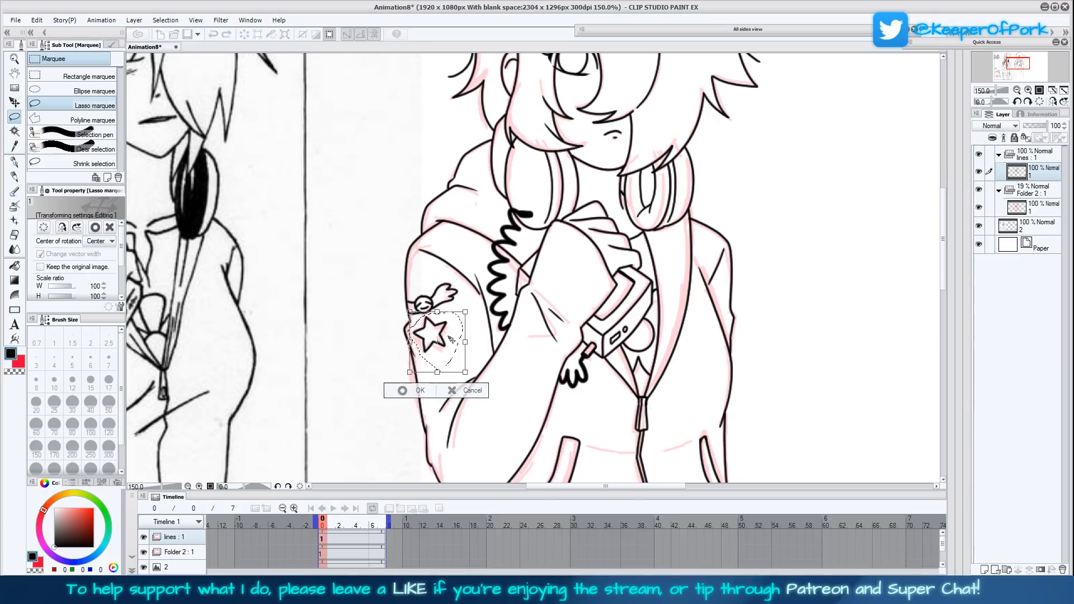
click(403, 390)
key(ctrl+d)
- Ink the jacket's bottom hem with the Turnip pen, from the zipper's end around both sides up to the pocket and elbow
drag(554, 409, 484, 234)
click(15, 163)
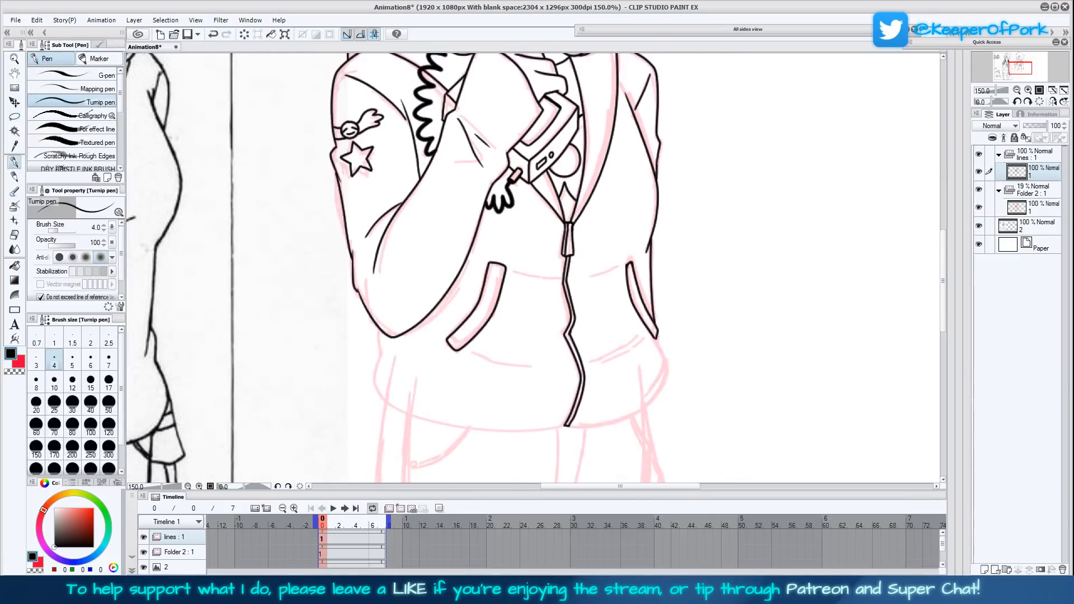
drag(540, 396, 482, 258)
drag(589, 297, 537, 438)
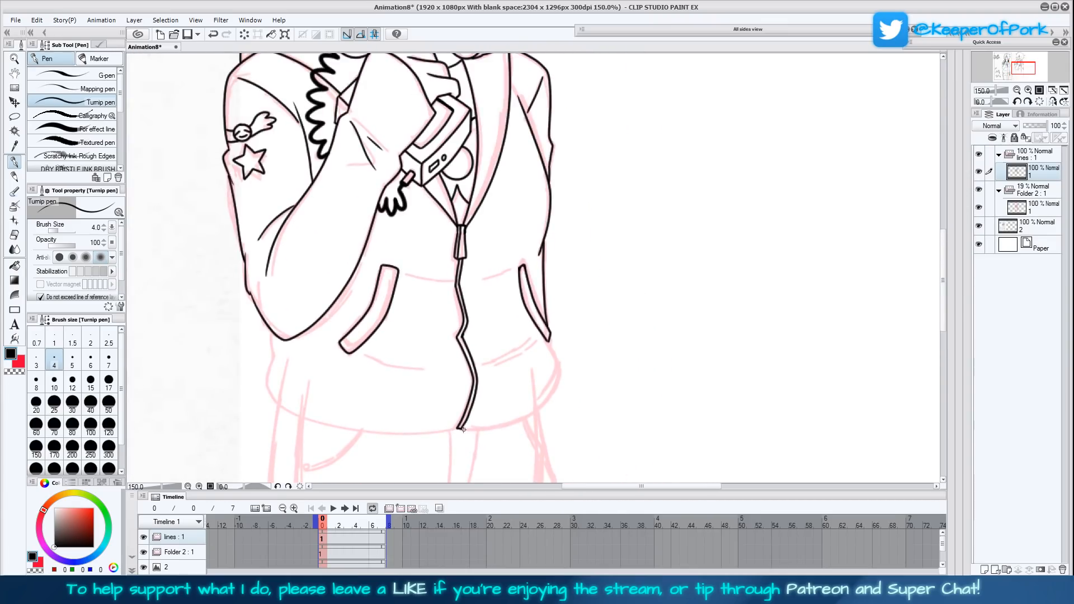
mouse_move(462, 429)
mouse_down()
mouse_move(544, 407)
mouse_move(562, 370)
mouse_move(547, 338)
mouse_up()
drag(625, 411, 613, 313)
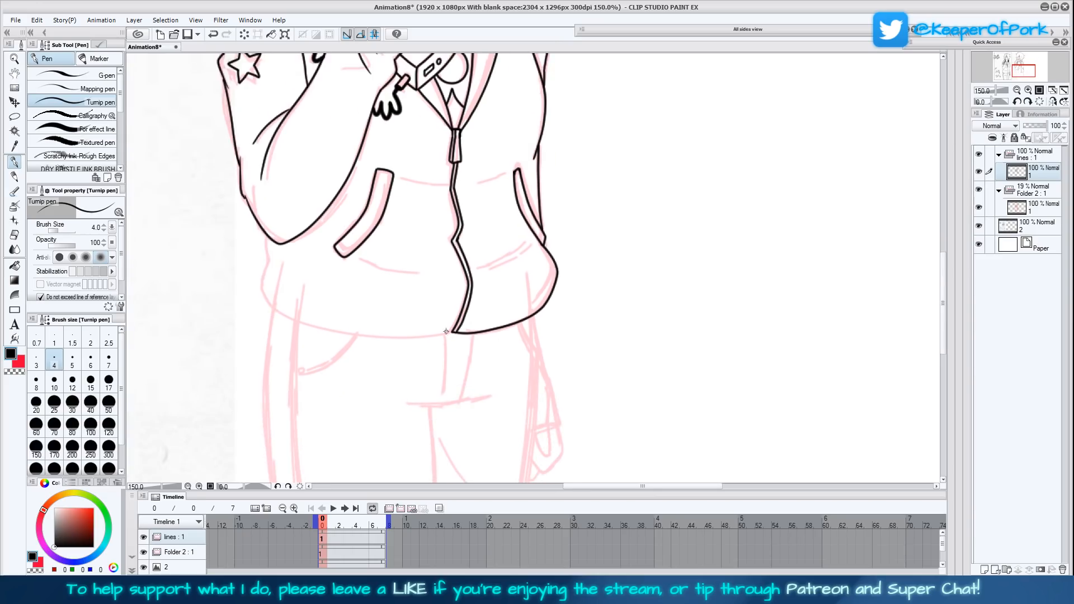
mouse_move(453, 333)
mouse_down()
mouse_move(354, 335)
mouse_move(276, 310)
mouse_move(257, 284)
mouse_move(264, 231)
mouse_up()
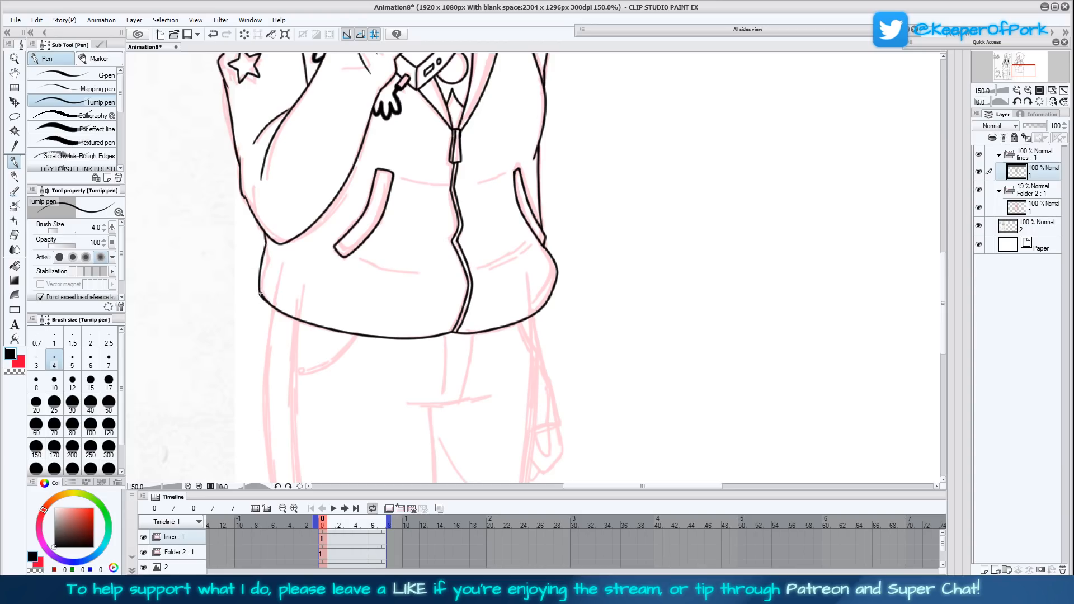
- Ink the trouser fly's two vertical lines below the hem and the crease crossing beneath them
drag(577, 410, 564, 291)
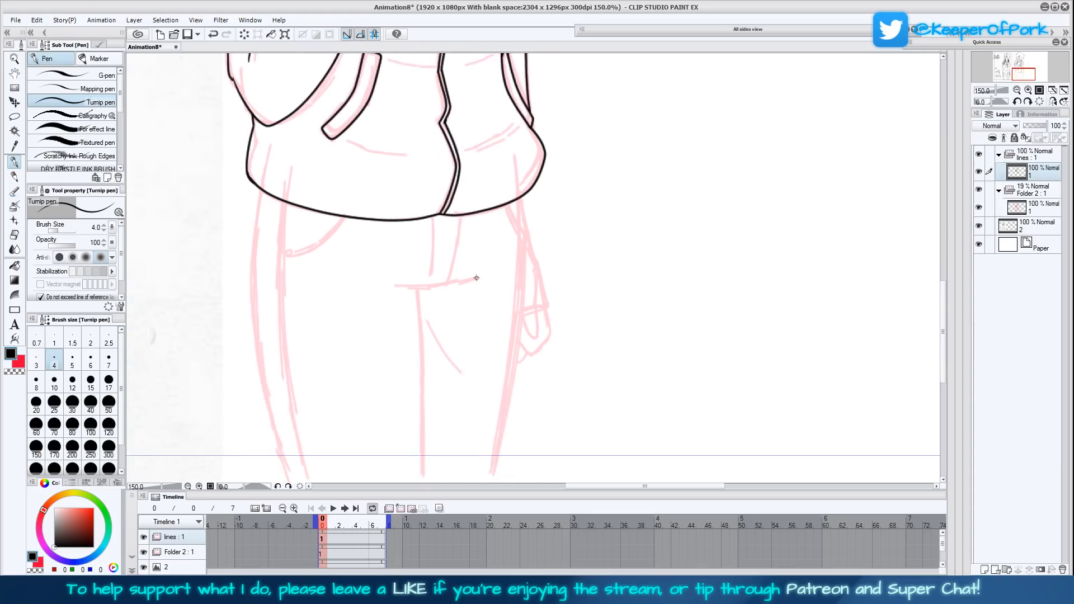
mouse_move(483, 275)
mouse_down()
mouse_move(392, 287)
mouse_move(430, 268)
mouse_move(431, 216)
mouse_up()
drag(452, 280, 462, 216)
drag(569, 358, 577, 297)
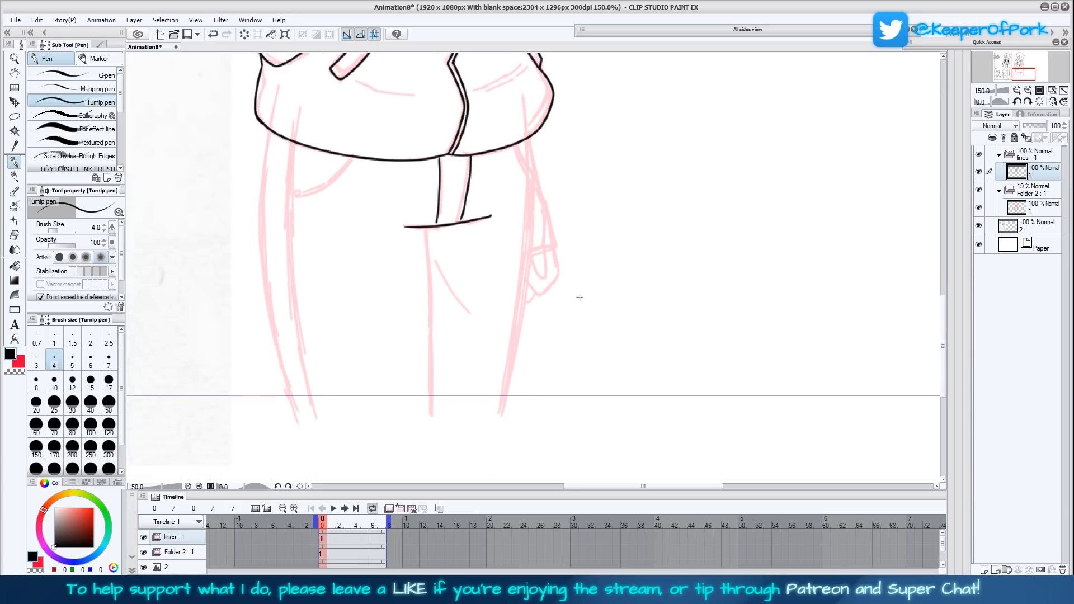
- Ink the vertical seam between the legs and a long horizontal line across the thighs
drag(426, 227, 440, 379)
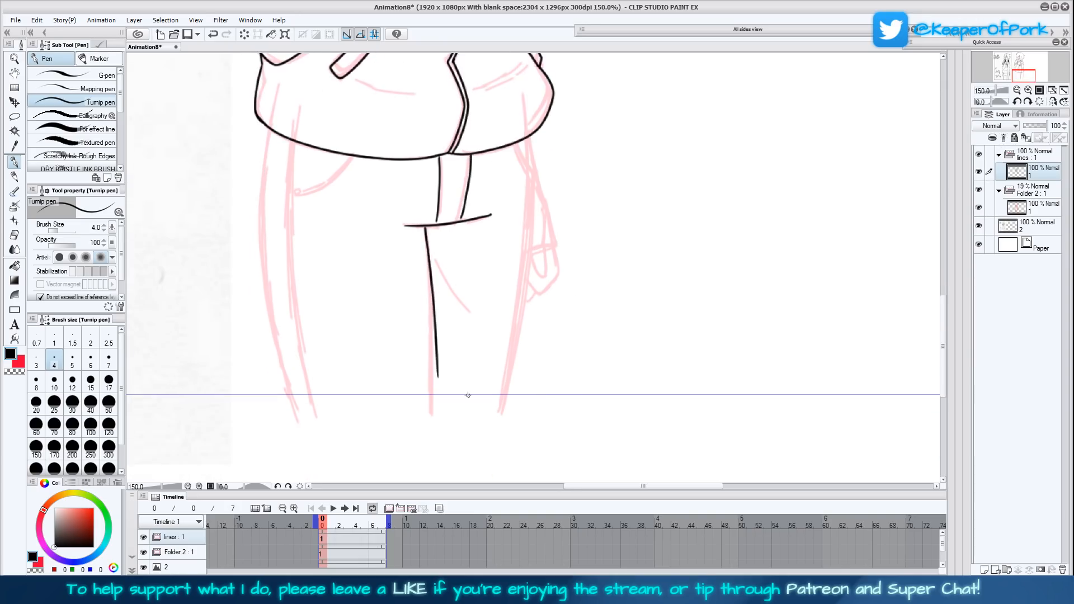
key(ctrl+z)
drag(425, 228, 432, 382)
drag(548, 353, 189, 354)
- Ink the near trouser leg's outer line and double side seam, plus the curved pocket opening with its small rivet
drag(612, 281, 674, 351)
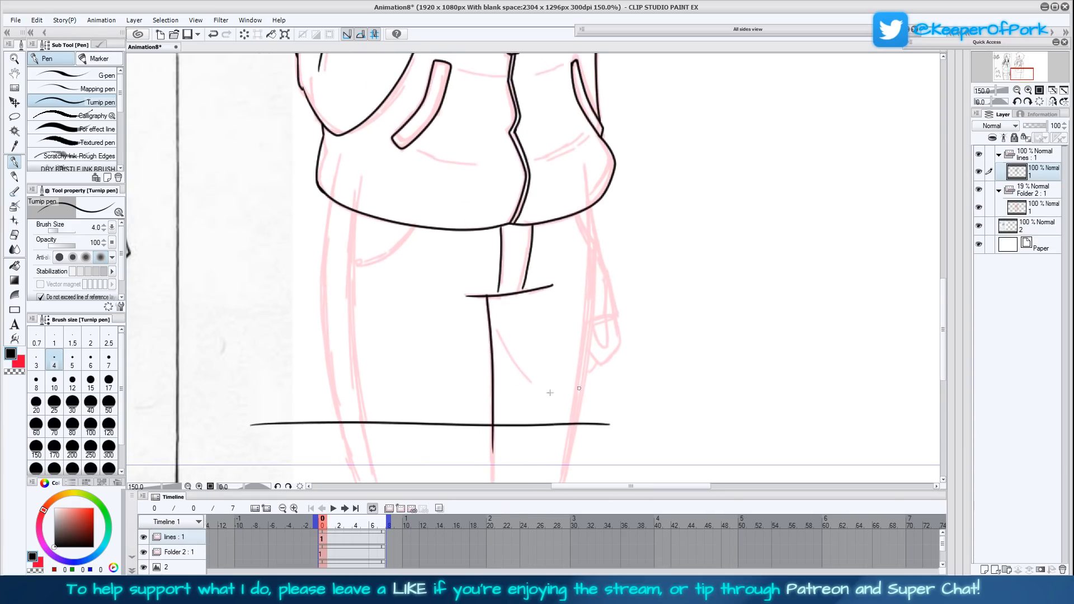
mouse_move(341, 423)
mouse_down()
mouse_move(325, 277)
mouse_move(331, 201)
mouse_move(323, 321)
mouse_move(341, 423)
mouse_move(356, 398)
mouse_move(346, 270)
mouse_move(355, 207)
mouse_move(348, 290)
mouse_move(360, 423)
mouse_up()
key(ctrl+z)
key(ctrl+z)
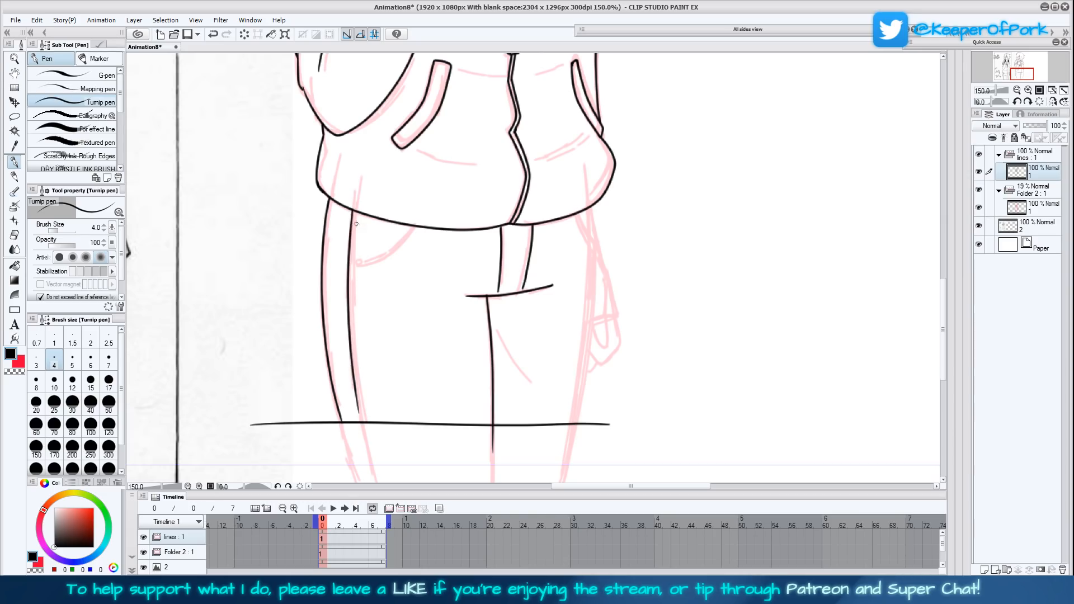
drag(355, 211, 361, 401)
drag(364, 264, 417, 230)
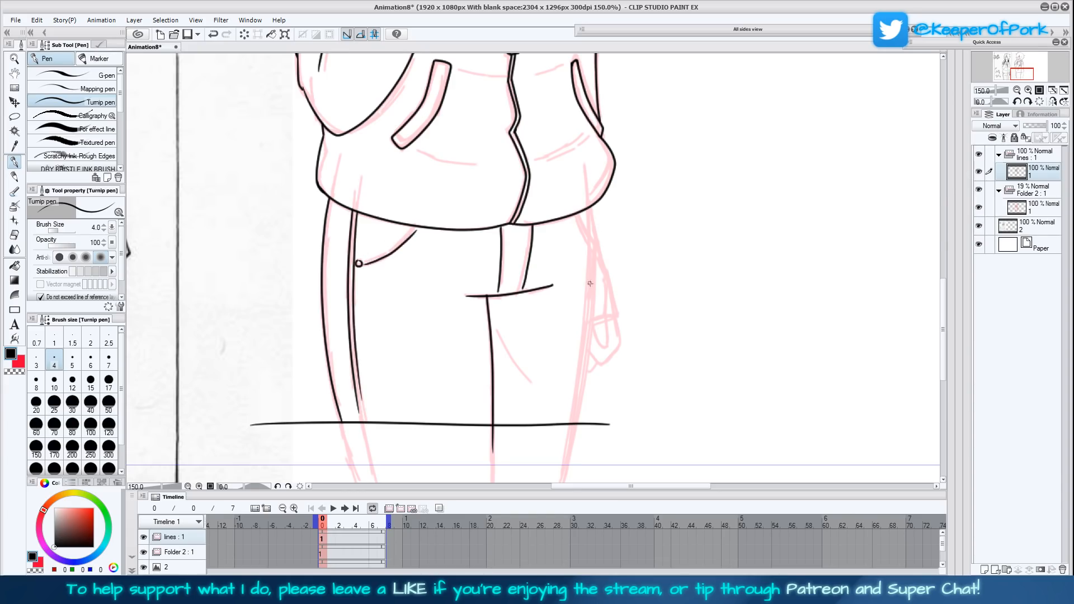
- Ink the thigh crease, the trouser pocket edging and the outer contour of the far leg
drag(570, 270, 506, 279)
drag(432, 335, 469, 404)
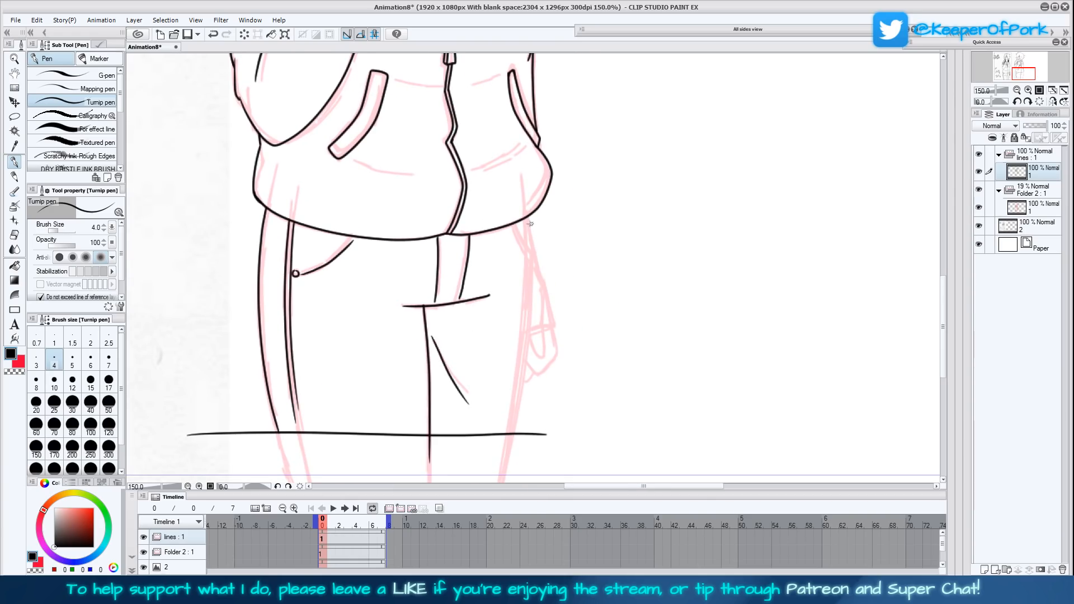
mouse_move(515, 223)
mouse_down()
mouse_move(532, 255)
mouse_move(516, 231)
mouse_up()
drag(300, 272, 353, 239)
key(ctrl+z)
mouse_move(531, 257)
mouse_down()
mouse_move(528, 358)
mouse_move(514, 450)
mouse_up()
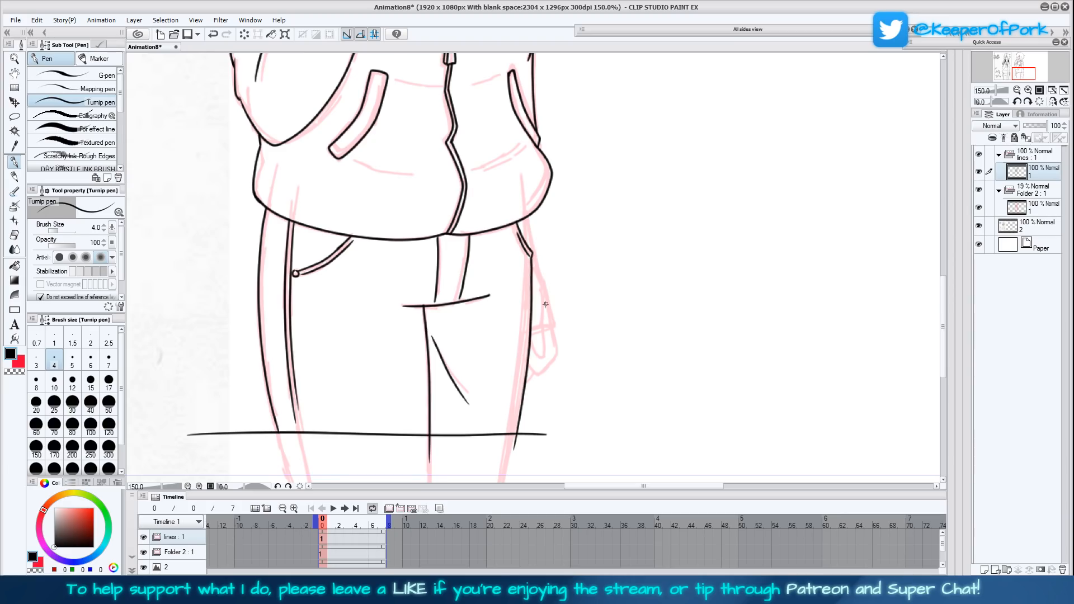
- Ink the far forearm's sleeve, cuff and hand hanging below the jacket hem beside the leg
drag(530, 253, 527, 216)
mouse_move(530, 330)
mouse_down()
mouse_move(554, 326)
mouse_move(555, 315)
mouse_move(528, 225)
mouse_up()
mouse_move(541, 331)
mouse_down()
mouse_move(547, 353)
mouse_move(537, 360)
mouse_move(529, 345)
mouse_move(538, 376)
mouse_move(558, 357)
mouse_move(553, 327)
mouse_up()
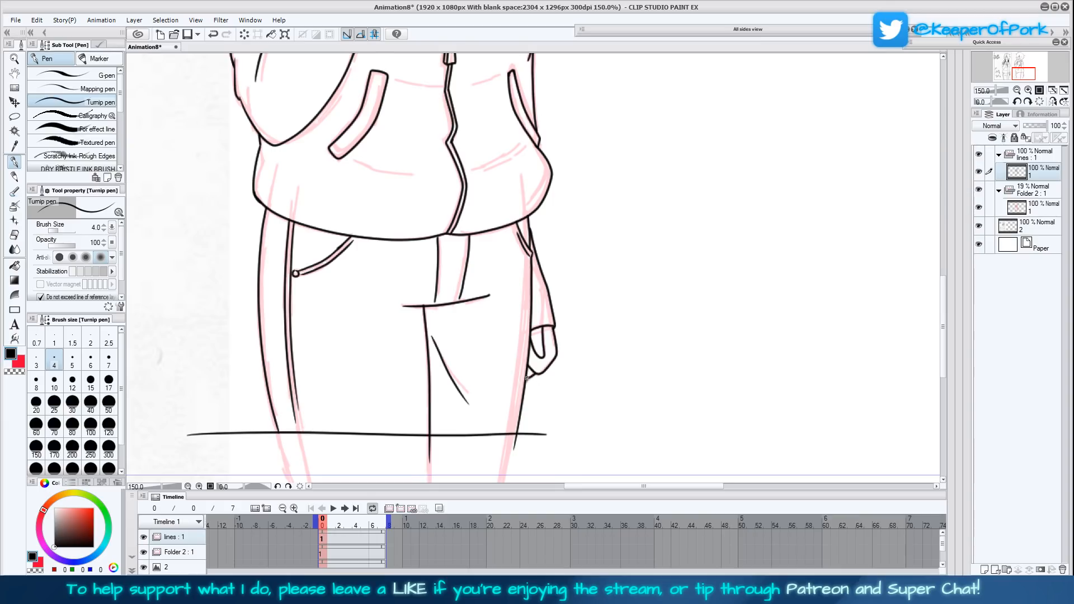
- Set the Folder 2 animation folder to 100% opacity and clear its red sketch
drag(588, 224, 627, 392)
mouse_move(632, 170)
mouse_down()
mouse_move(606, 304)
mouse_move(619, 338)
mouse_move(609, 364)
mouse_up()
click(1059, 94)
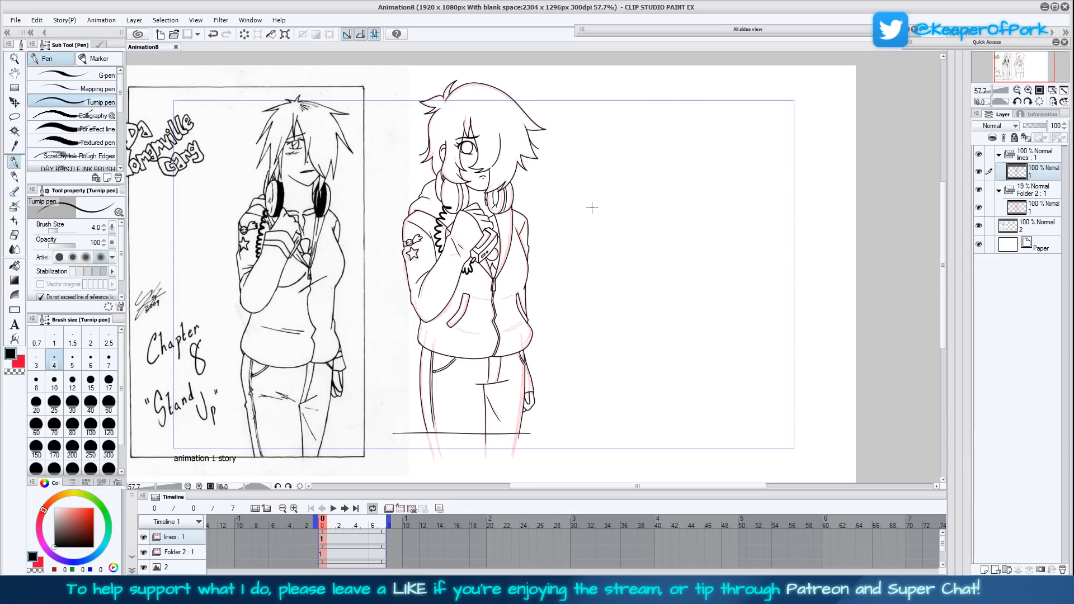
click(1028, 91)
click(1028, 91)
mouse_move(676, 329)
mouse_down()
mouse_move(701, 349)
mouse_move(706, 384)
mouse_move(710, 344)
mouse_up()
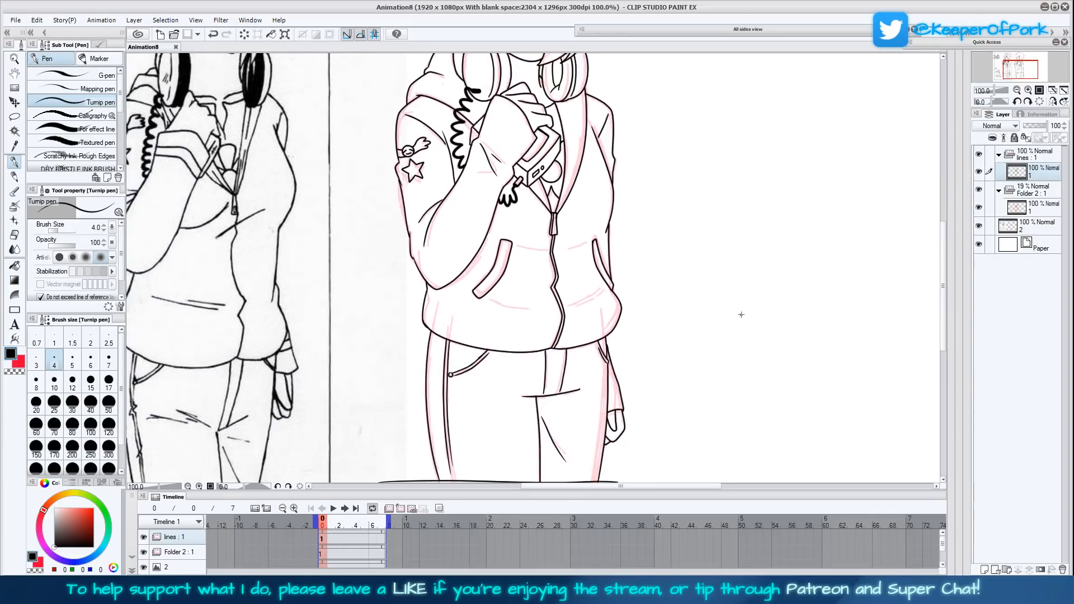
click(1029, 189)
drag(1029, 125, 1047, 125)
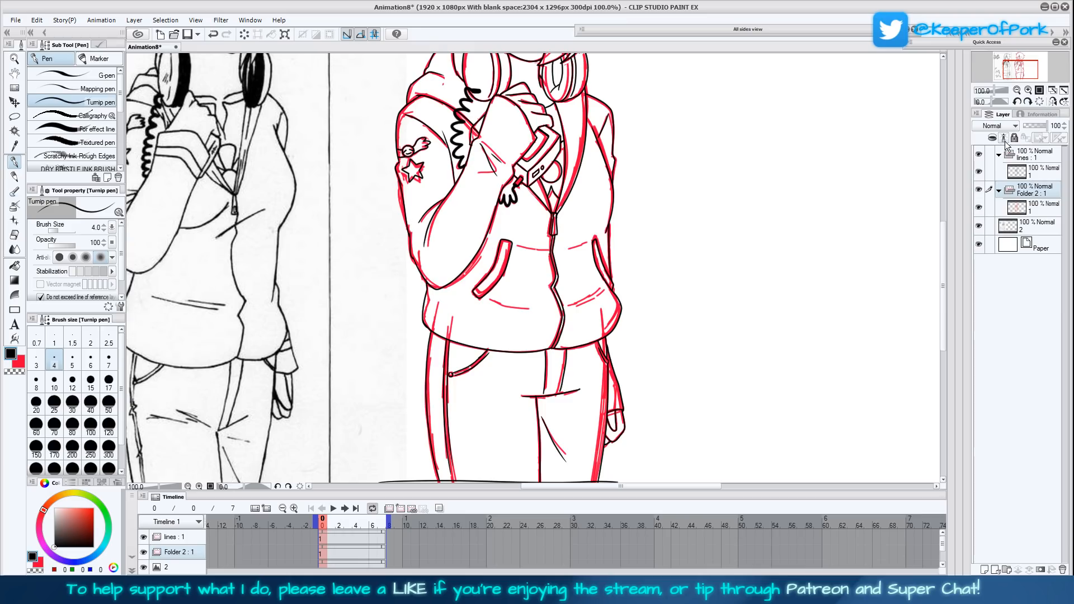
click(245, 34)
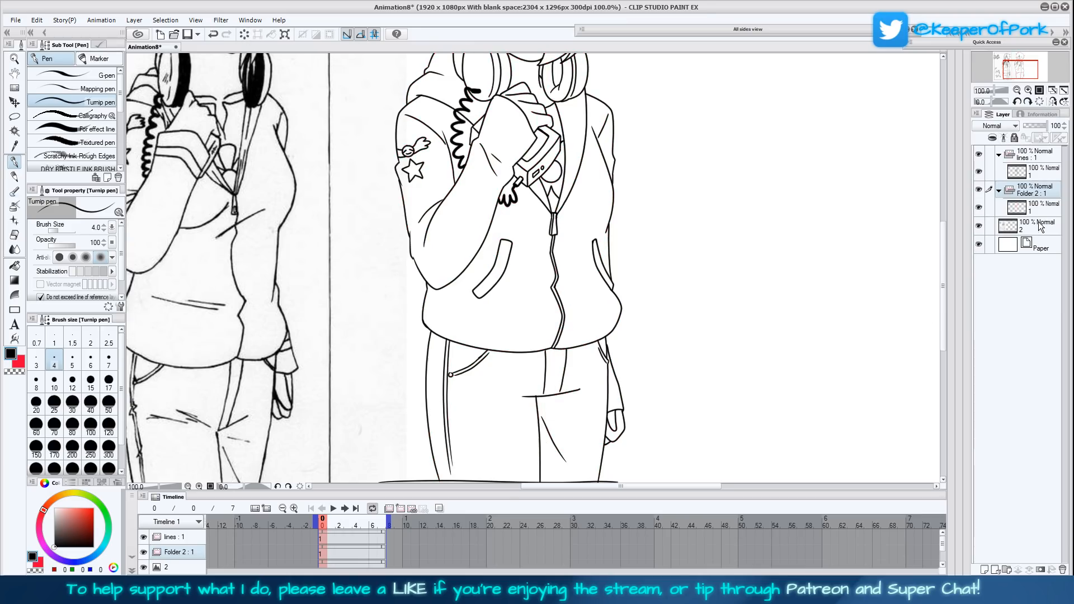
- Rename Folder 2 as col
double_click(1036, 192)
text(c)
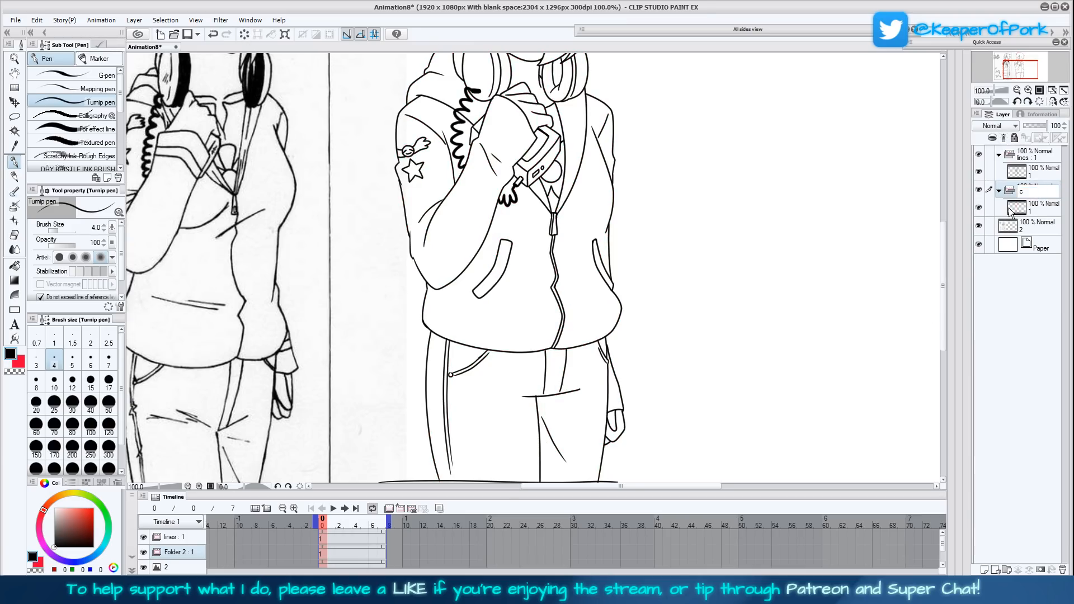
text(ol)
key(Return)
- Set the lines folder as the reference layer and make the layer inside the col folder active
click(1035, 154)
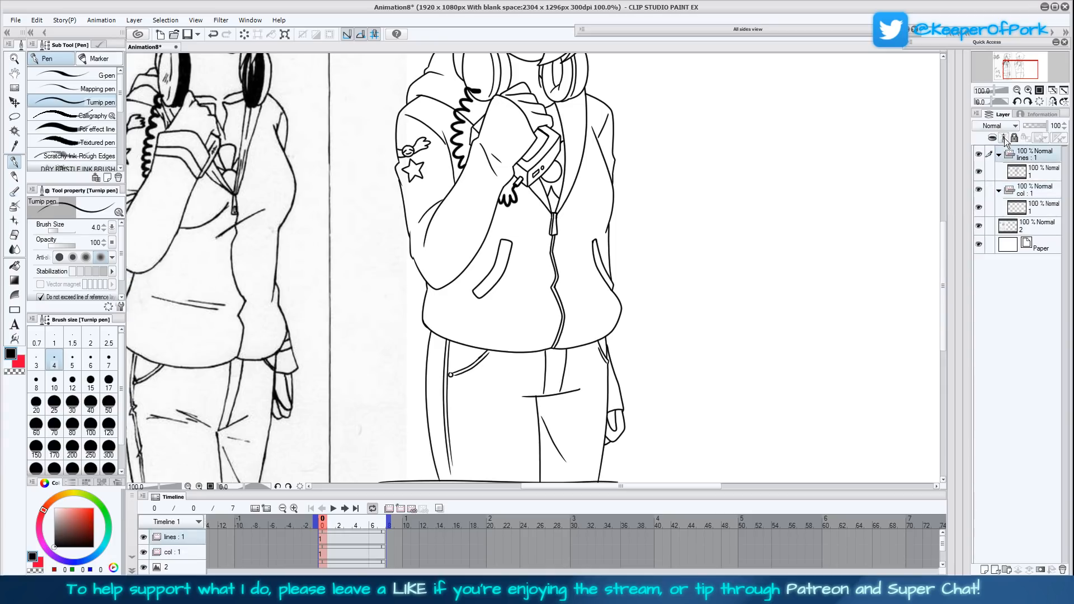
click(1029, 207)
scroll(755, 335, down, 1)
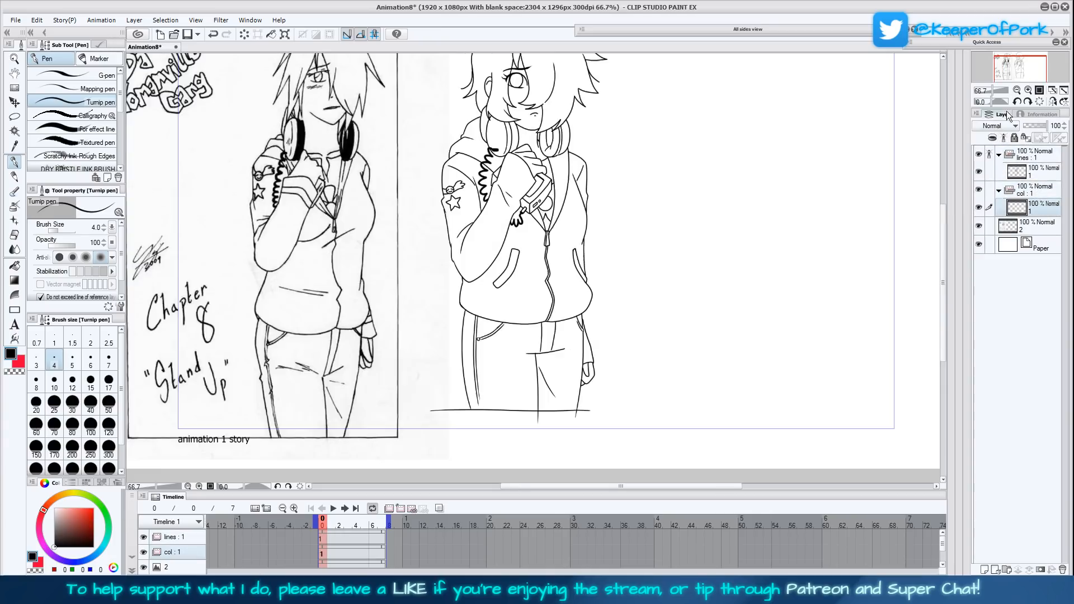
- Open the contest thing icon image from the DYG folder as a colour reference
drag(752, 316, 716, 360)
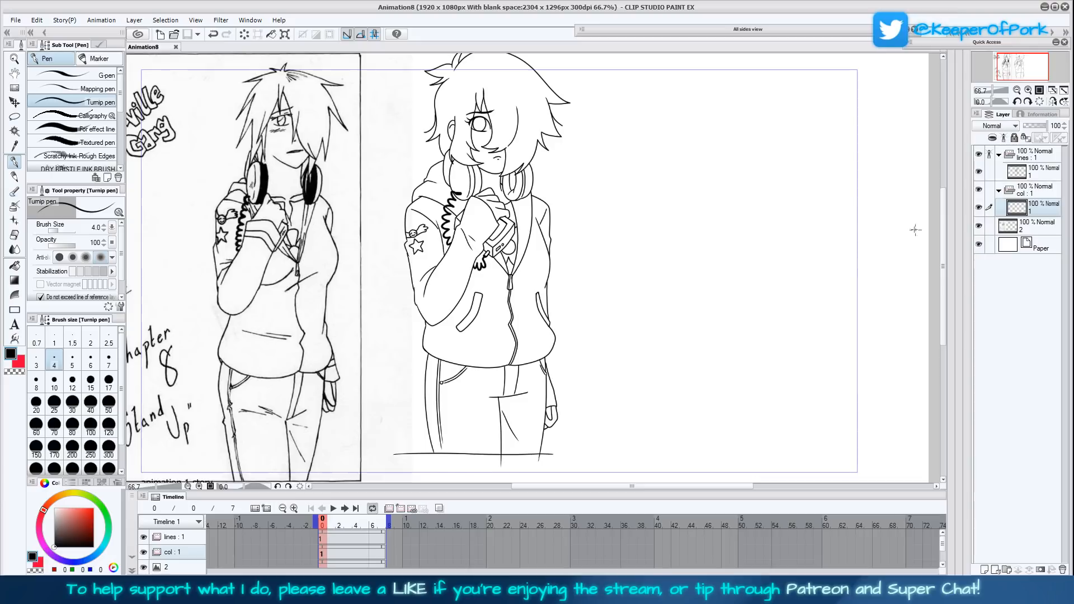
scroll(944, 251, up, 2)
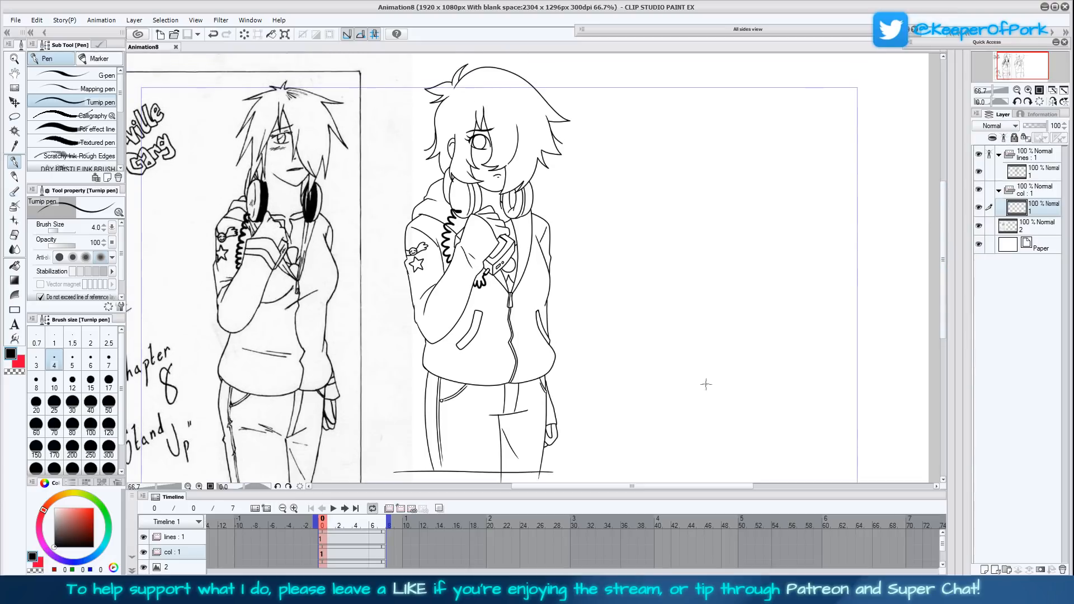
drag(706, 388, 713, 399)
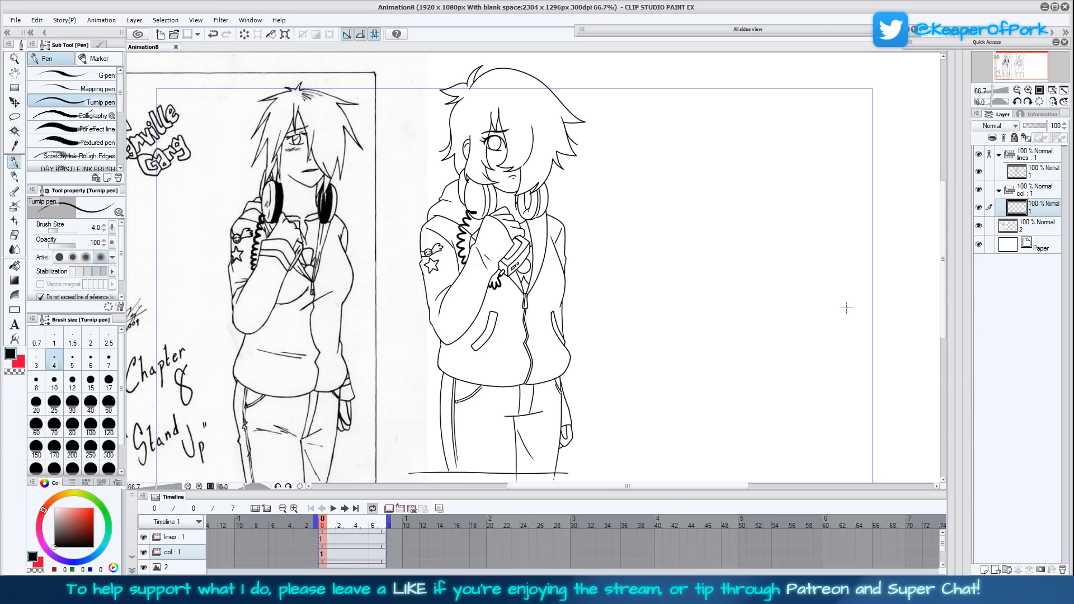
click(15, 20)
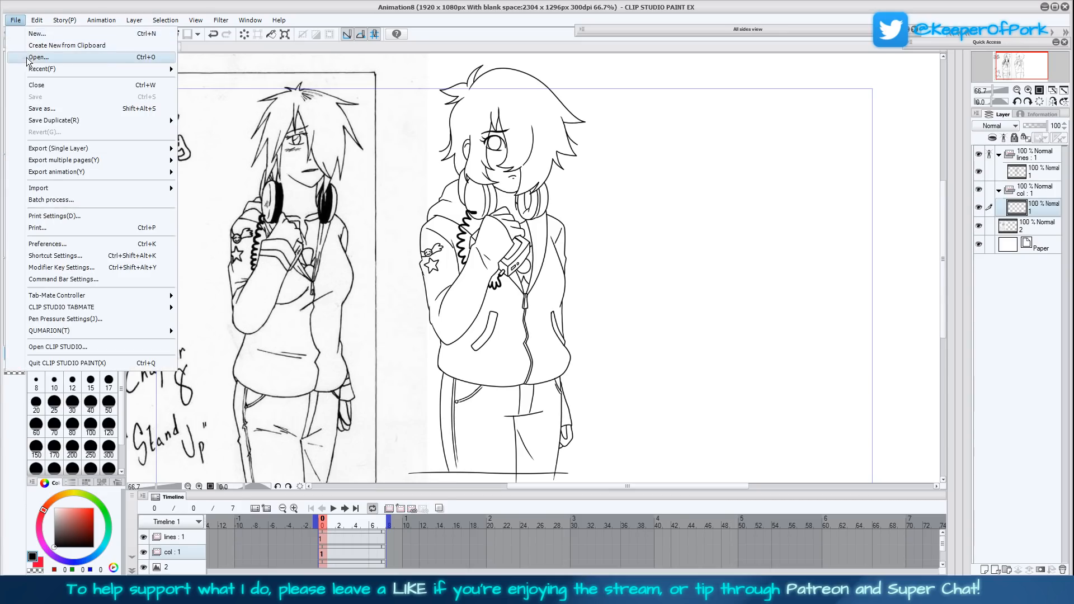
click(33, 58)
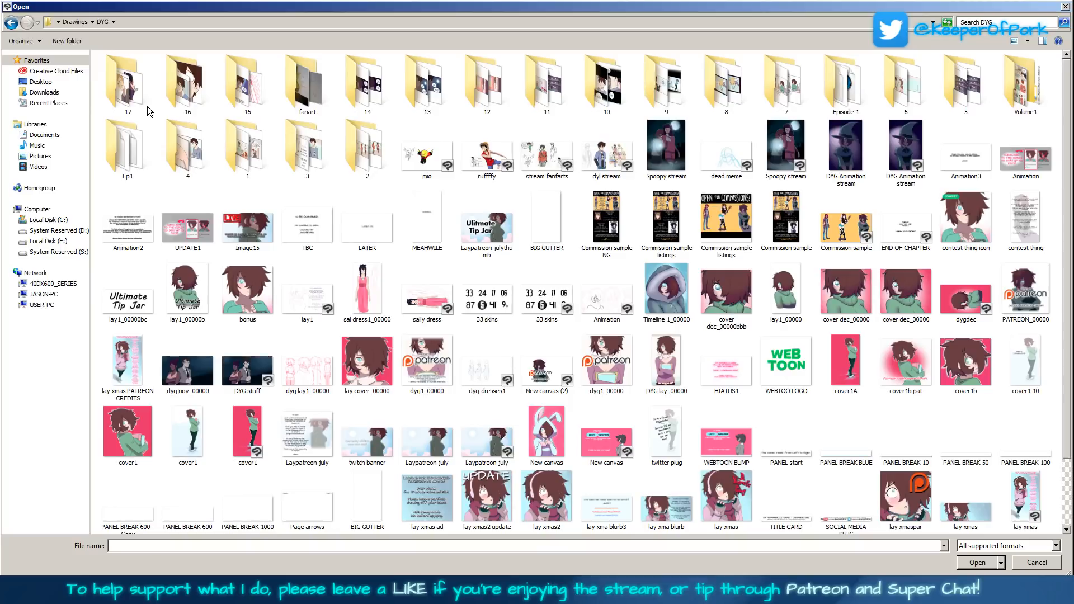
double_click(976, 224)
- Sample the reference's face skin tone as the main colour and its brown hair as the sub colour, and return to the Animation8 canvas
click(14, 146)
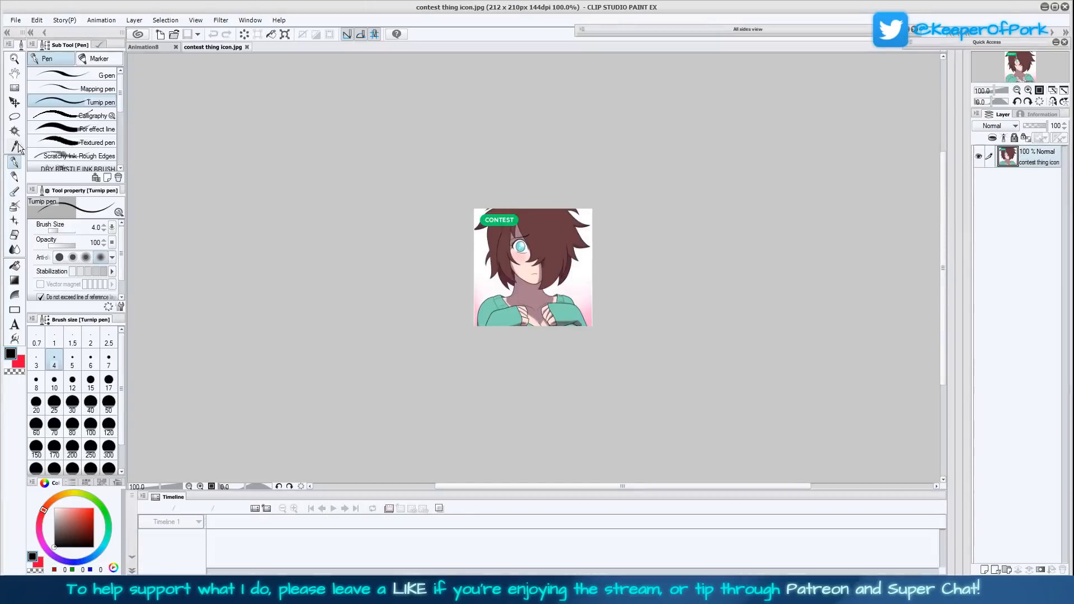
click(526, 272)
click(20, 363)
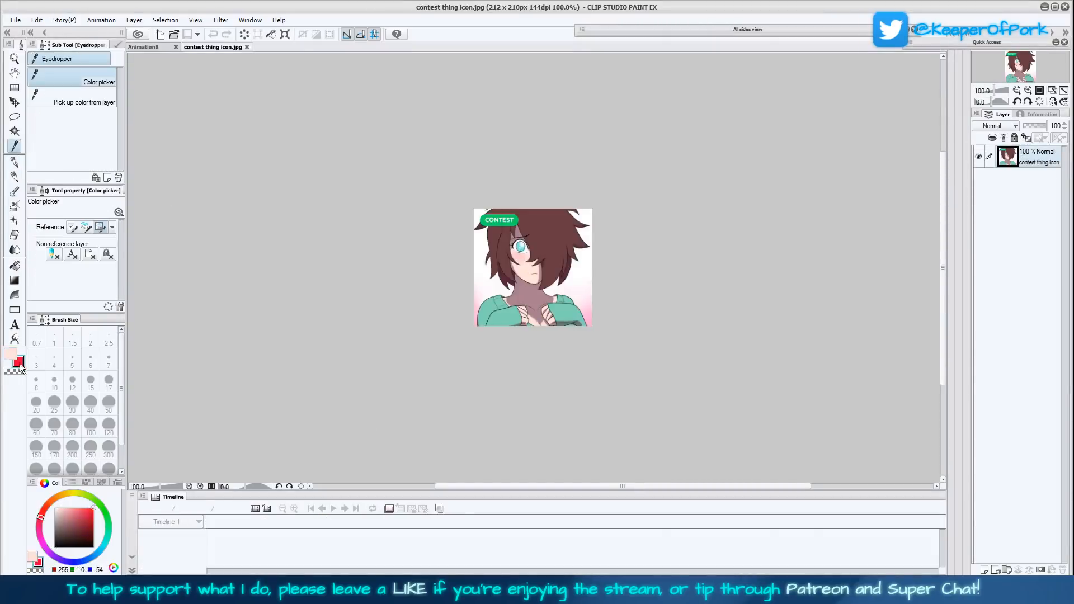
click(497, 239)
click(152, 47)
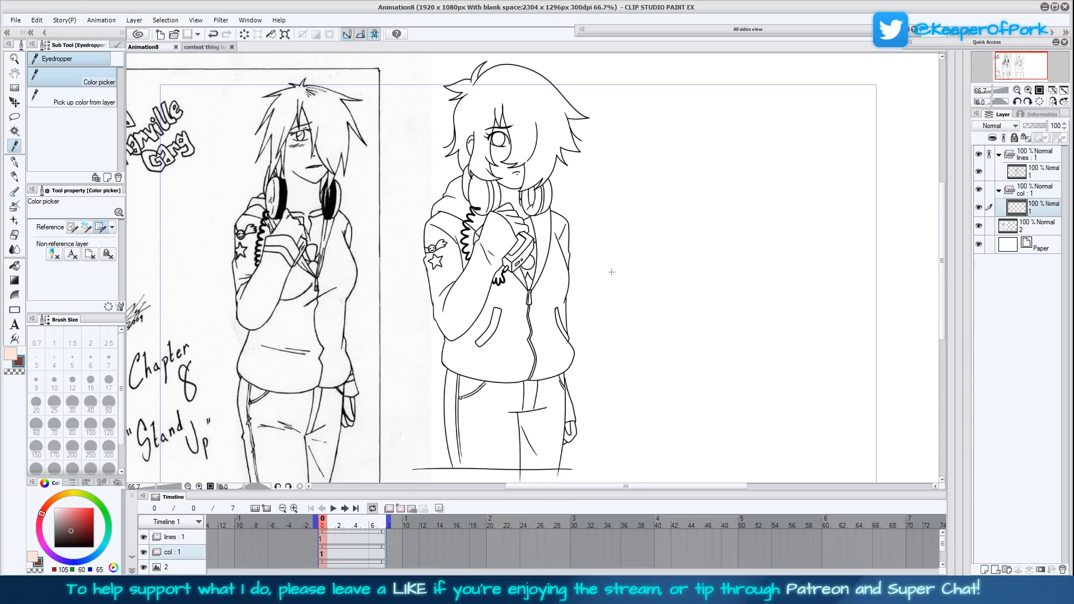
- Fill the inked character's hair with the sampled brown, using the Fill tool set to Refer other layers
click(14, 249)
click(15, 266)
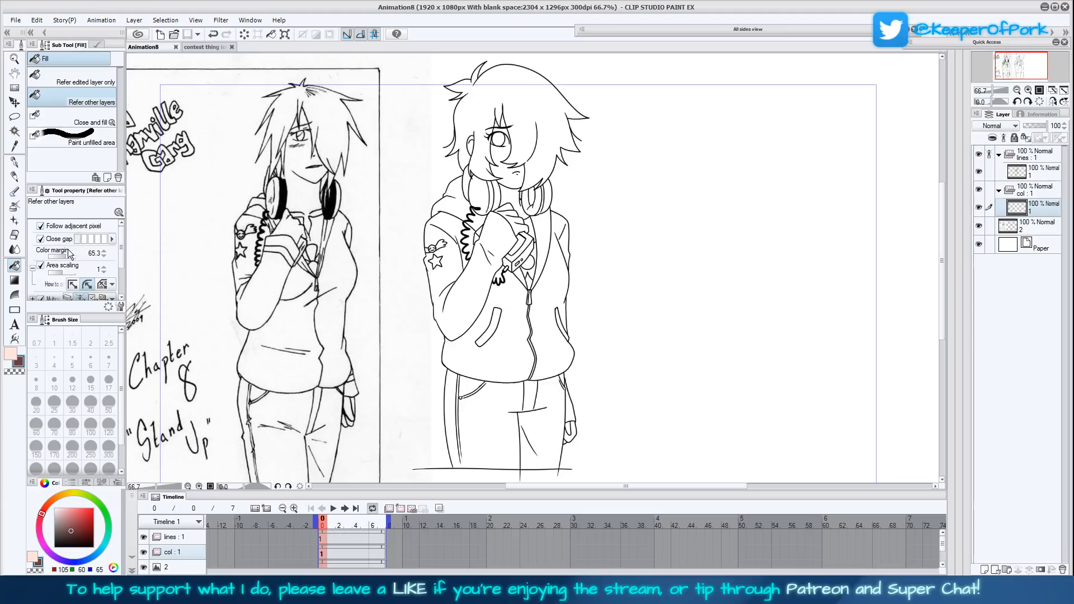
click(1028, 90)
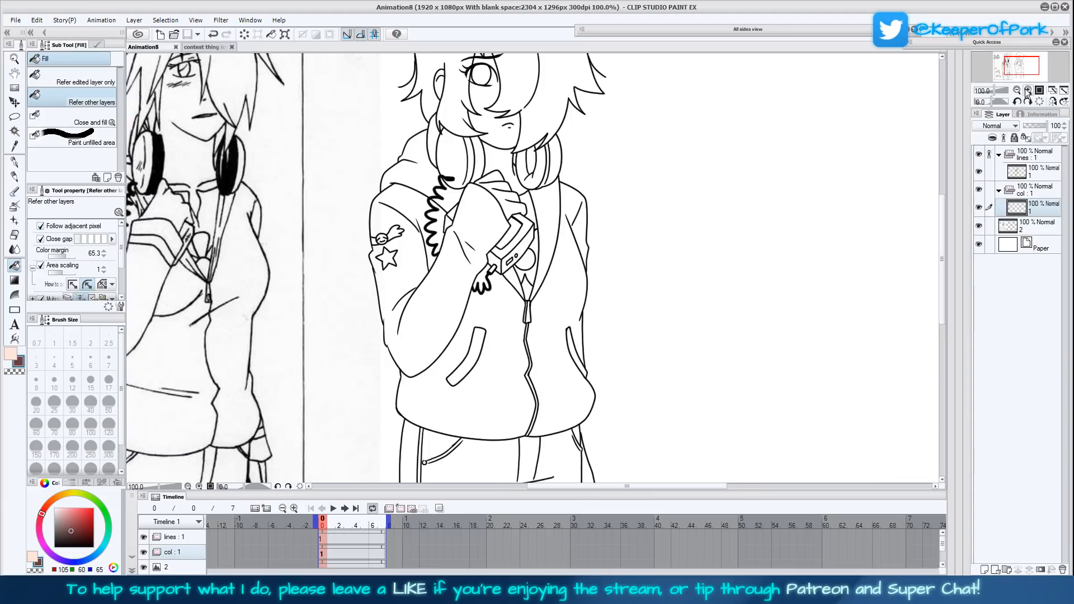
drag(655, 240, 650, 298)
click(1028, 90)
drag(692, 178, 698, 384)
click(558, 334)
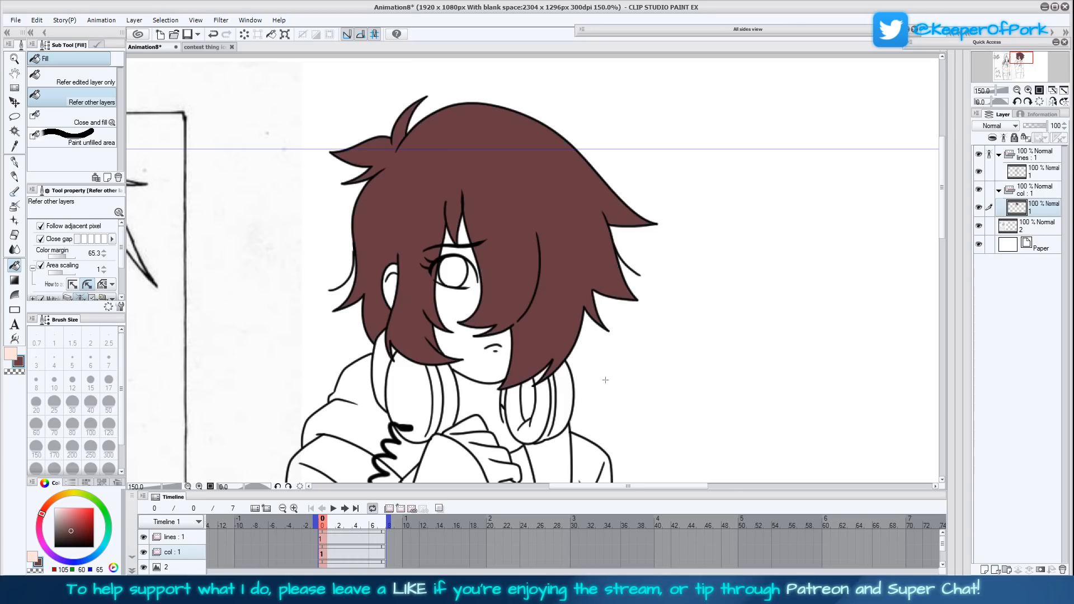
- Fill the face, the gaps between the forehead strands and the ear with the sampled skin tone
key(x)
click(466, 252)
click(463, 236)
click(449, 239)
click(463, 308)
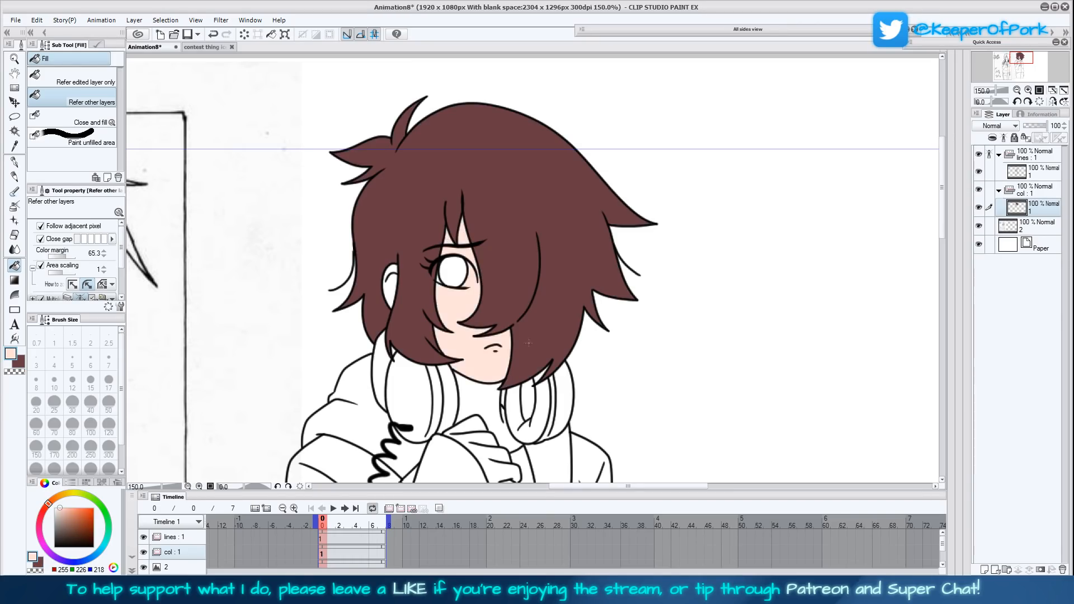
click(390, 286)
- Fill the raised hand, the neck and the hand hanging below the jacket hem with the skin tone
drag(492, 386, 461, 278)
click(465, 346)
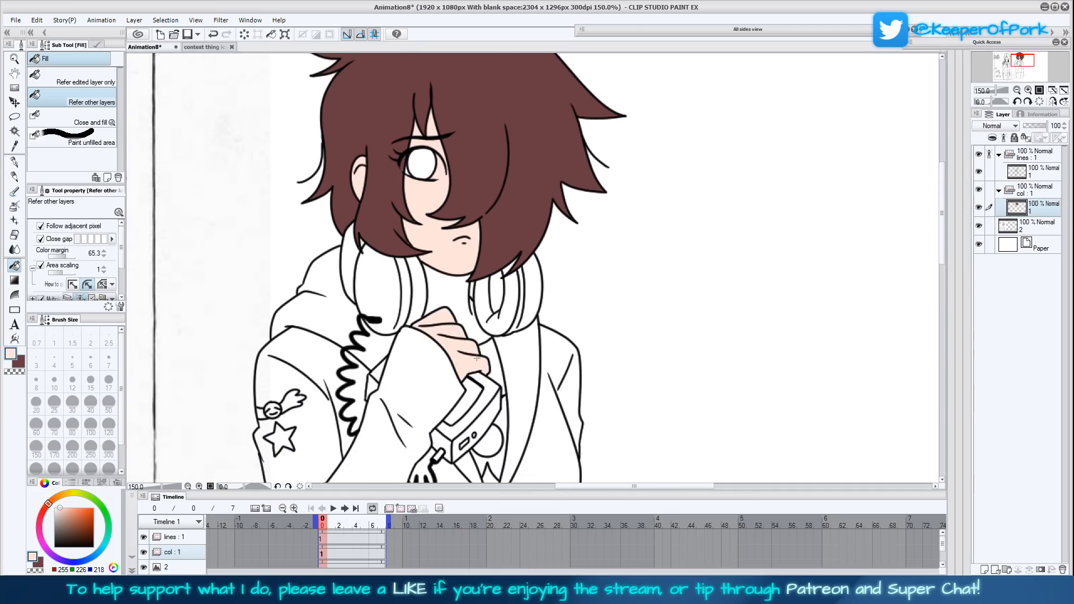
click(468, 316)
scroll(522, 435, down, 5)
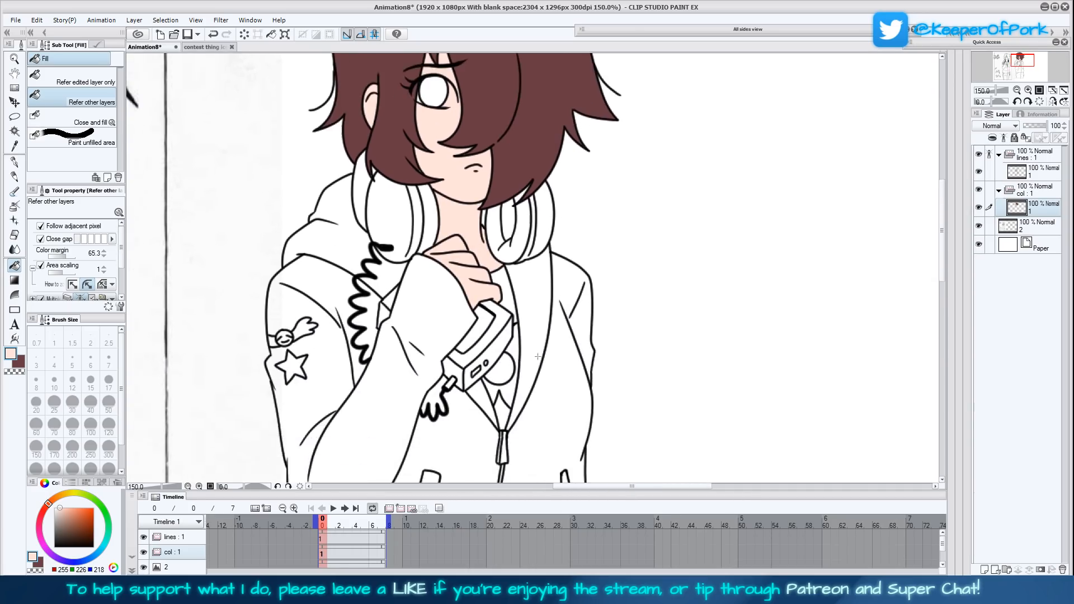
scroll(539, 390, down, 6)
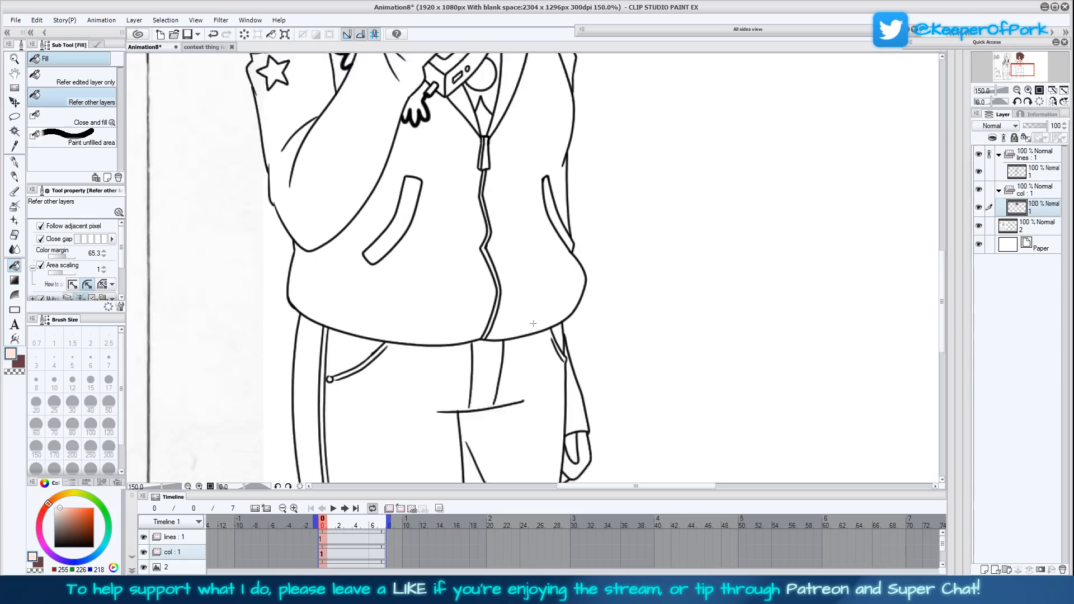
click(580, 411)
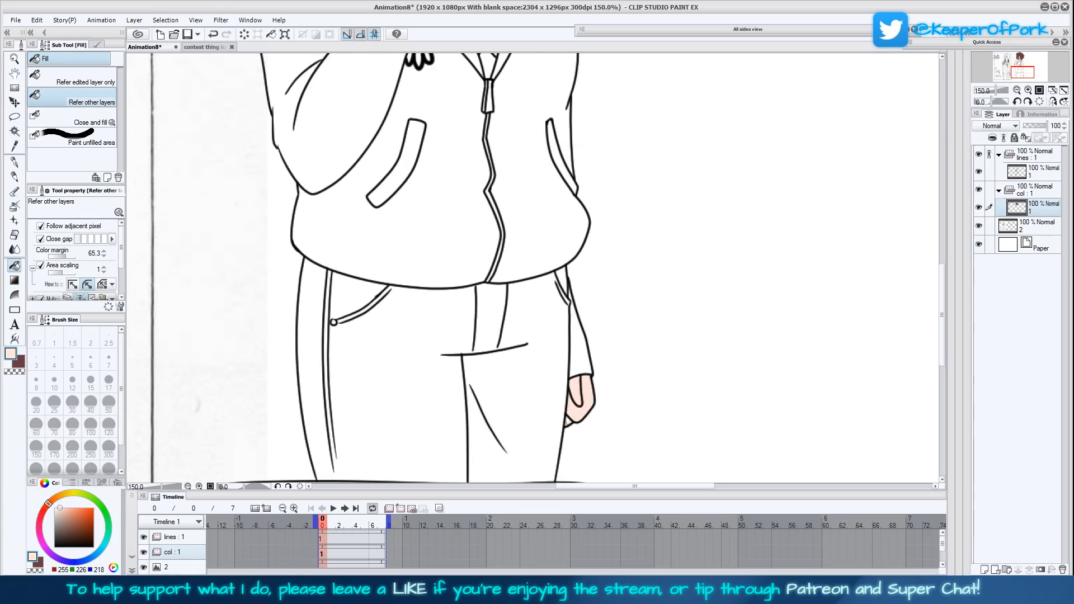
- Sample the eye's light blue as the main colour and the sweater's teal as the sub colour from the contest icon, and return to Animation8
scroll(600, 273, up, 12)
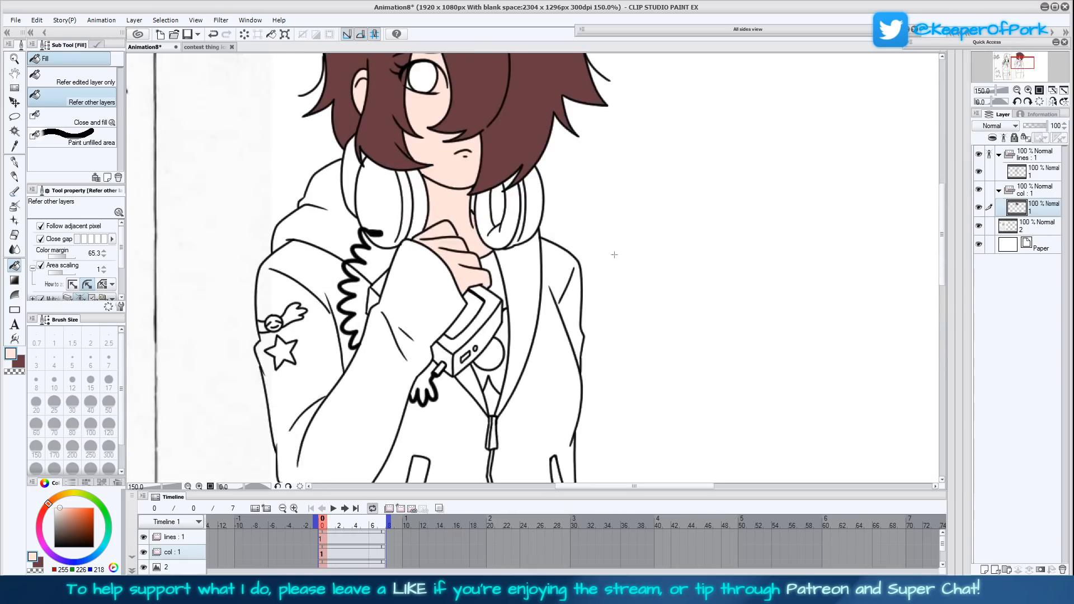
scroll(629, 281, up, 3)
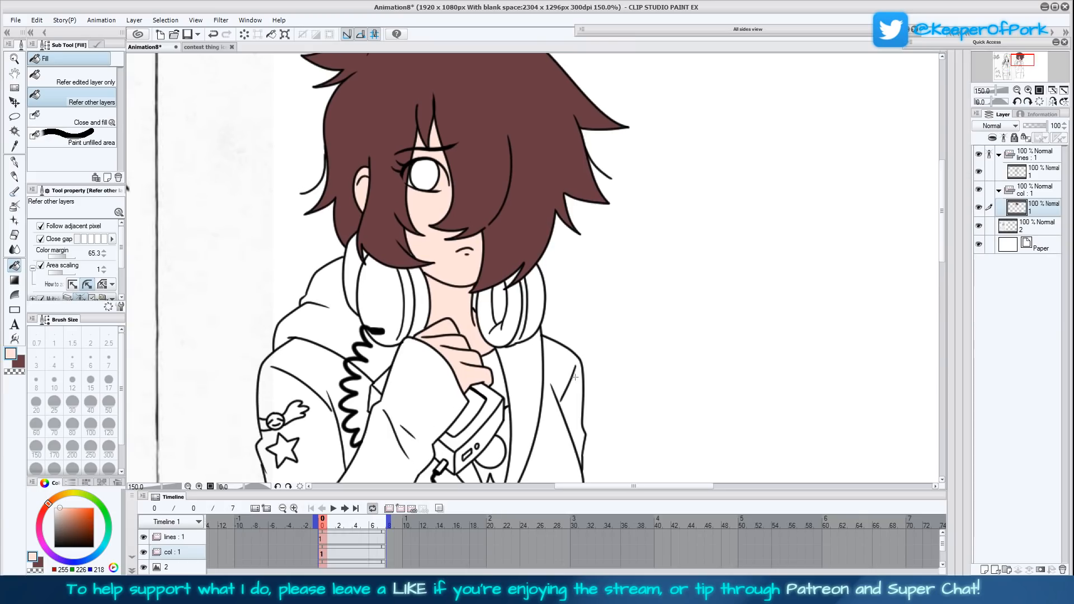
mouse_move(683, 336)
mouse_down()
mouse_move(676, 364)
mouse_move(689, 352)
mouse_up()
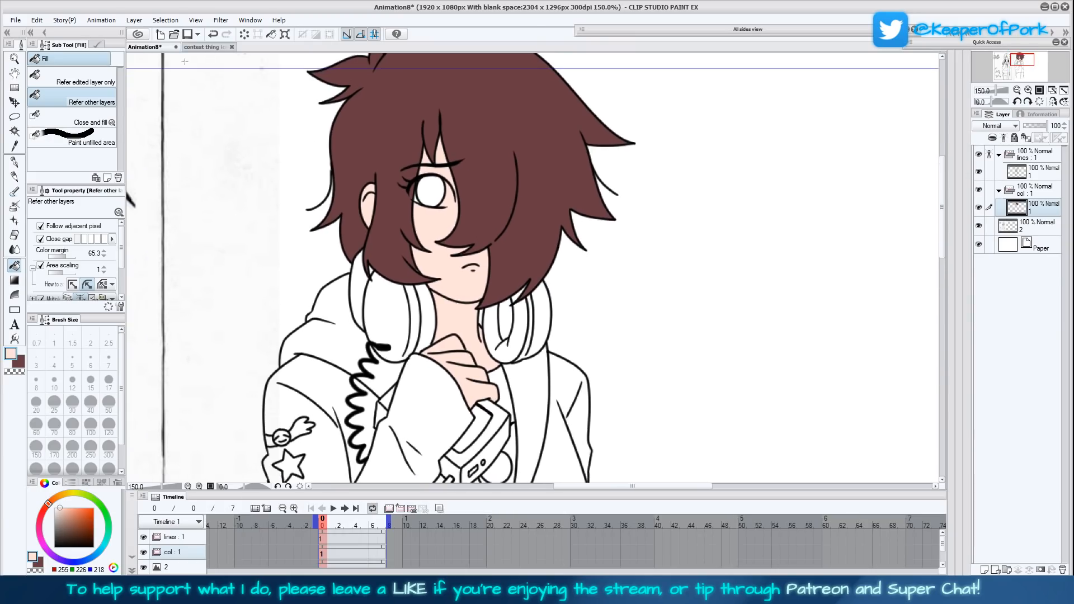
click(201, 48)
key(i)
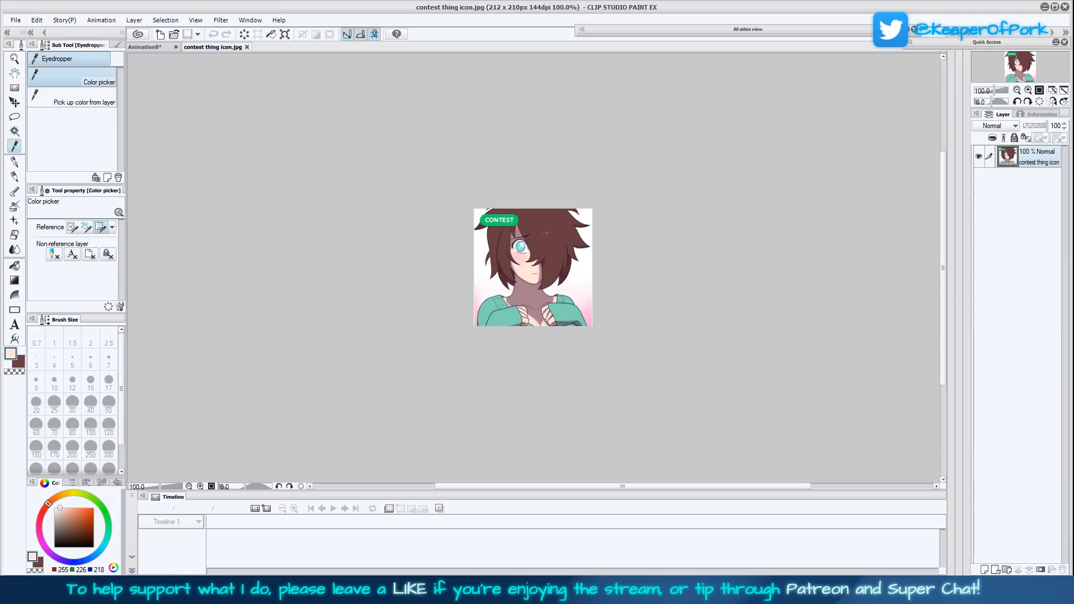
click(1027, 90)
click(514, 238)
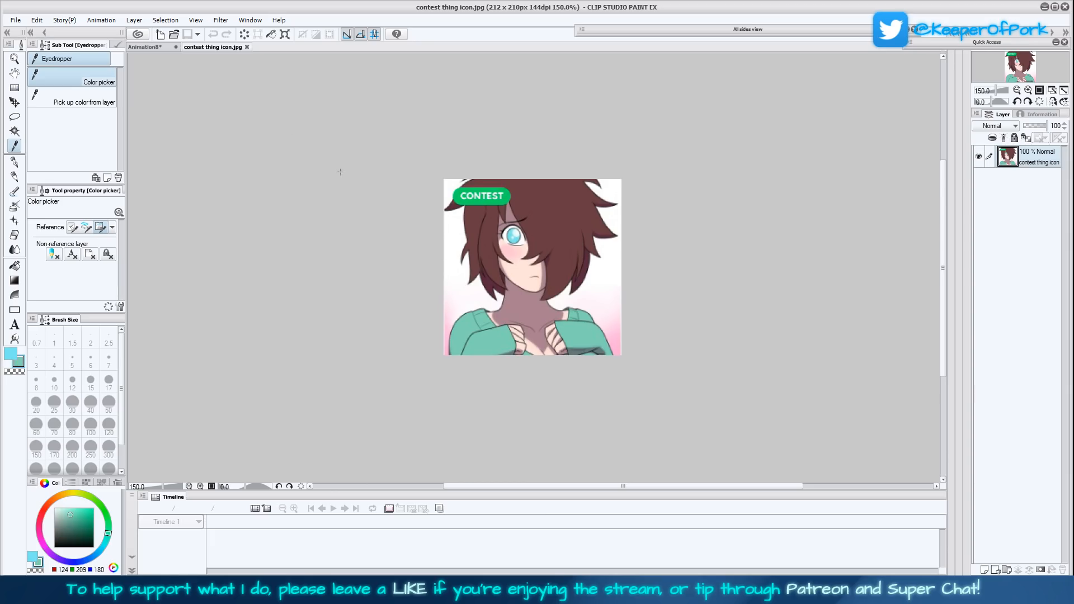
click(146, 47)
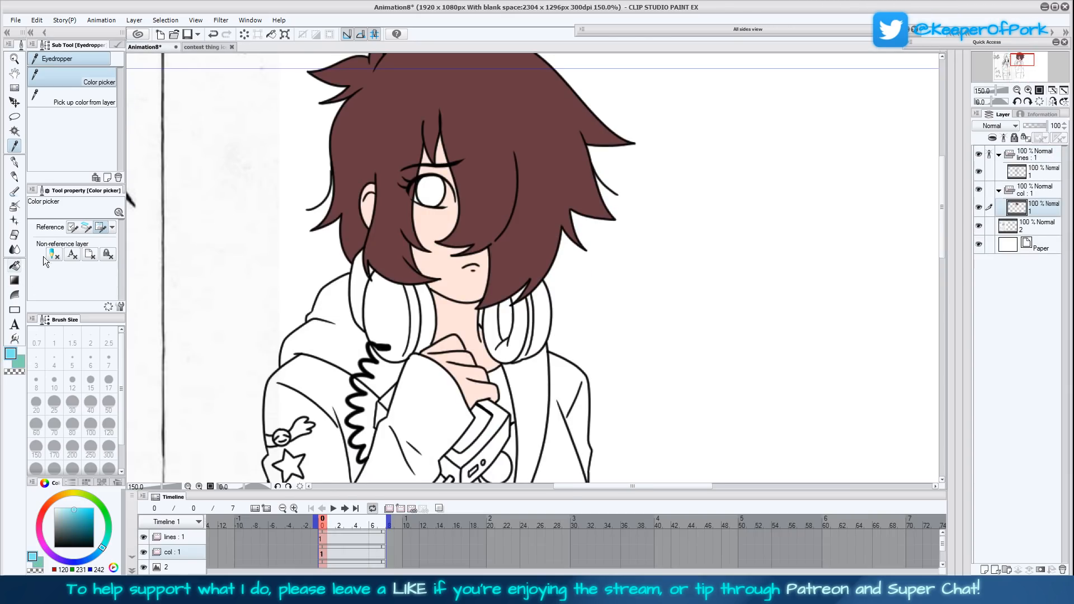
- Fill the character's iris with the sampled light blue
click(14, 265)
click(431, 190)
drag(430, 192, 447, 234)
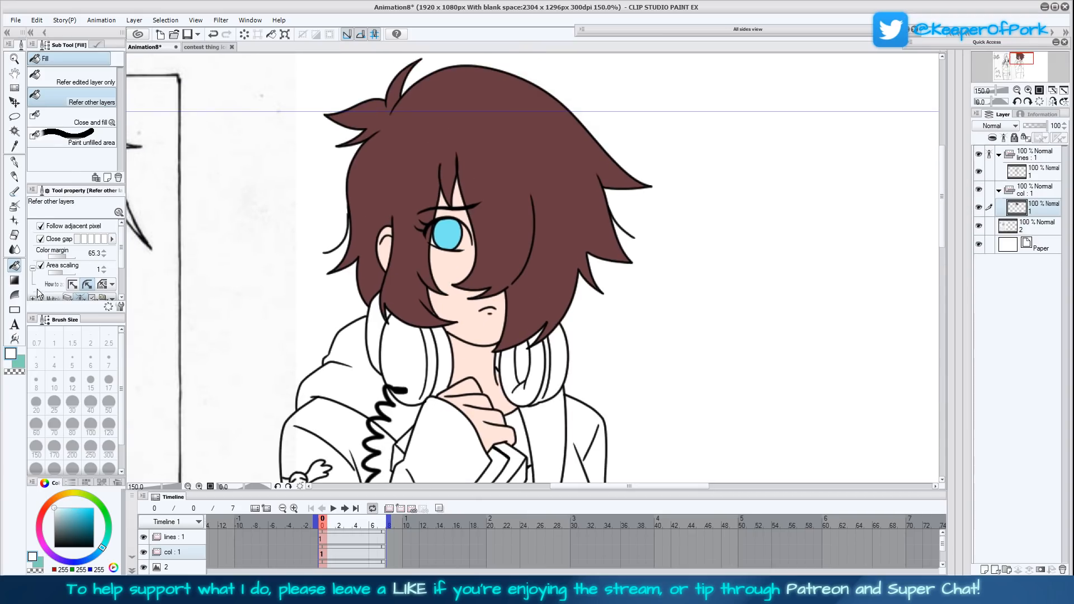
- Try to paint white beside the iris with the Mapping pen at size 7
click(14, 161)
click(107, 89)
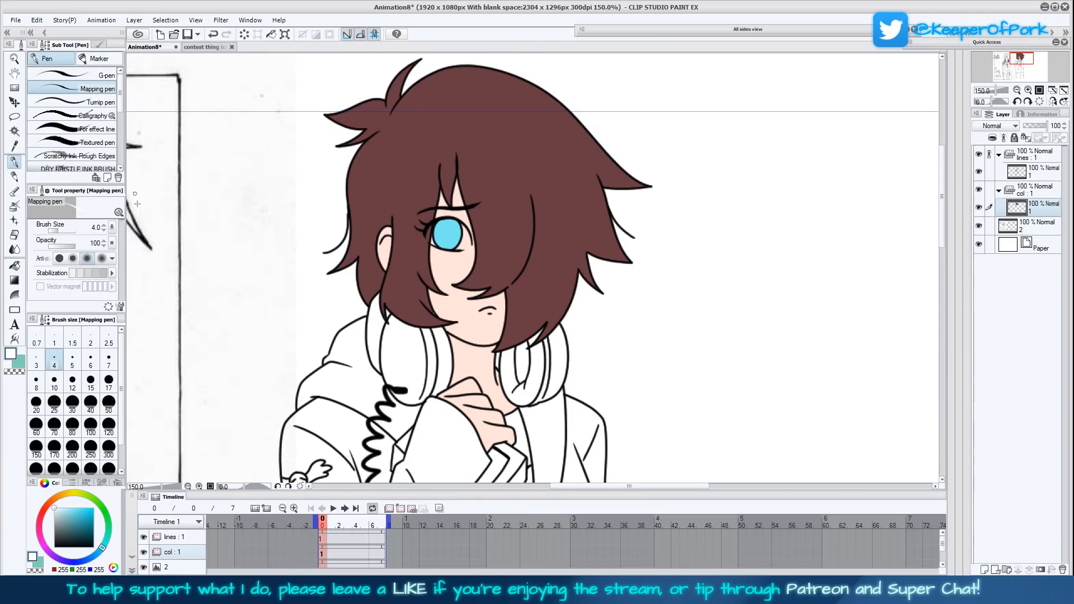
click(109, 361)
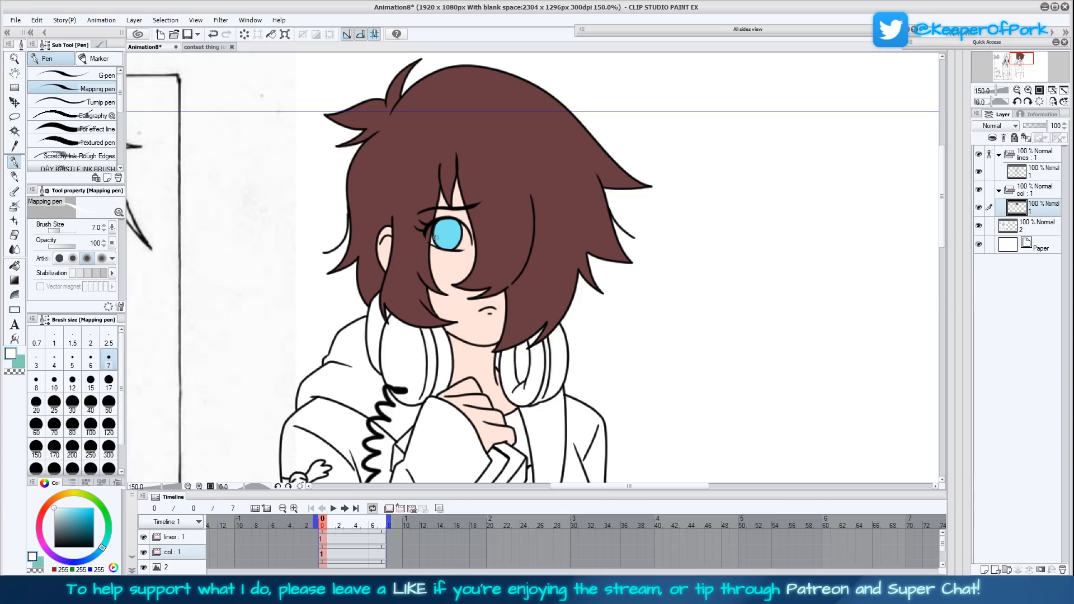
drag(459, 249, 472, 244)
click(14, 265)
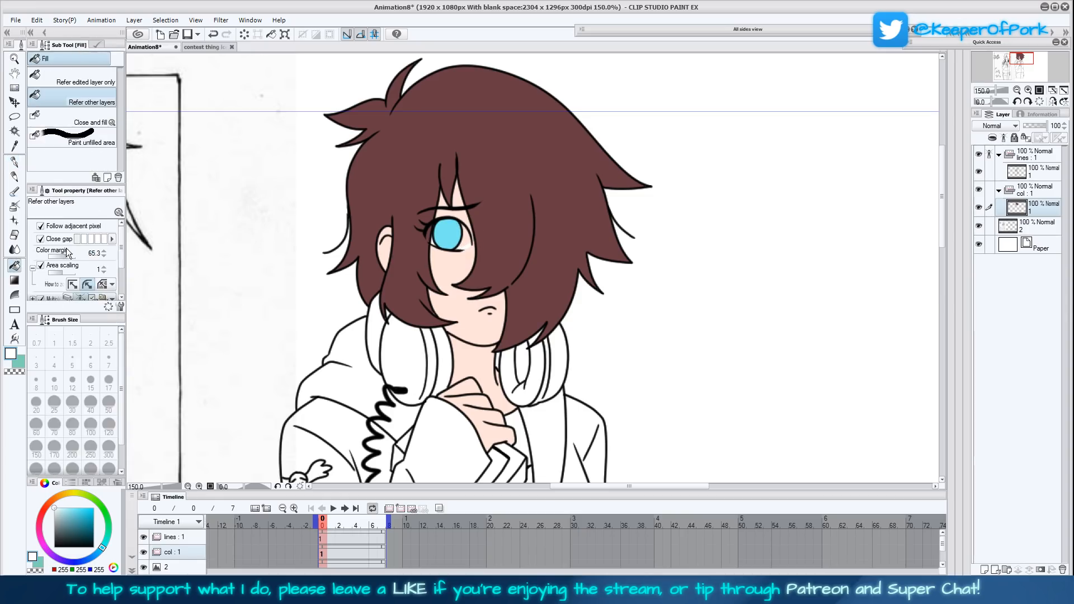
click(21, 163)
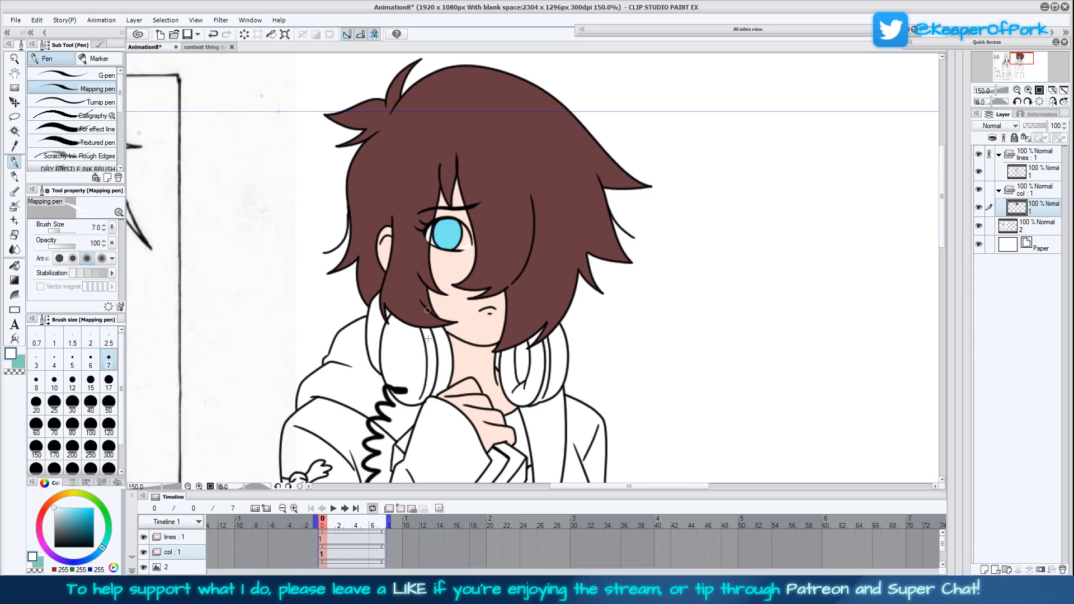
key(ctrl+z)
key(ctrl+z)
- Fill both front halves of the jacket and its sleeves with the sampled teal sub colour
click(20, 362)
click(15, 266)
drag(616, 480, 610, 402)
scroll(619, 415, down, 2)
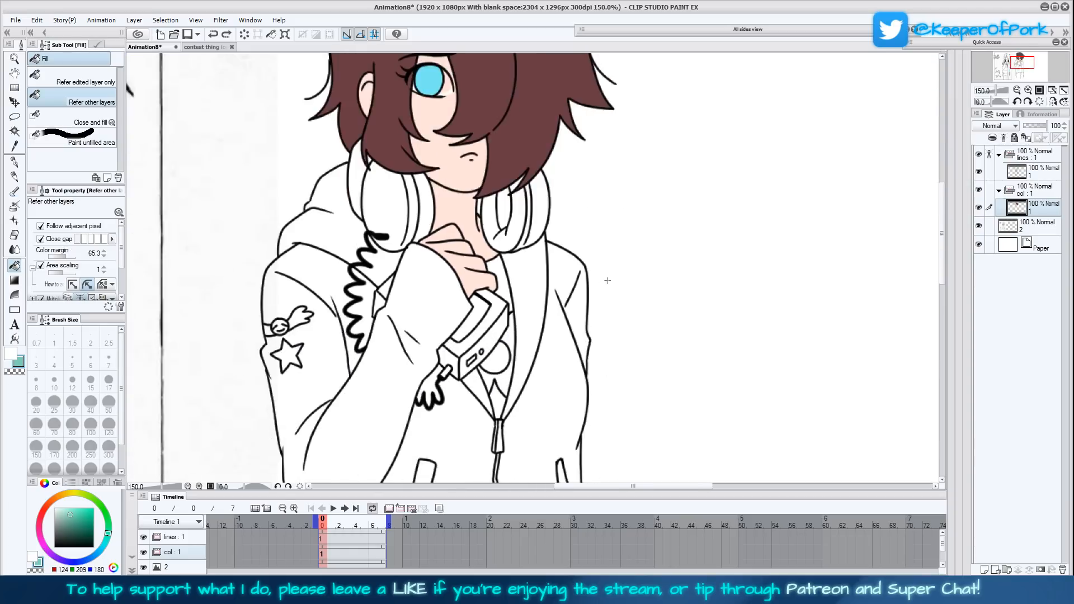
click(544, 377)
scroll(626, 396, down, 3)
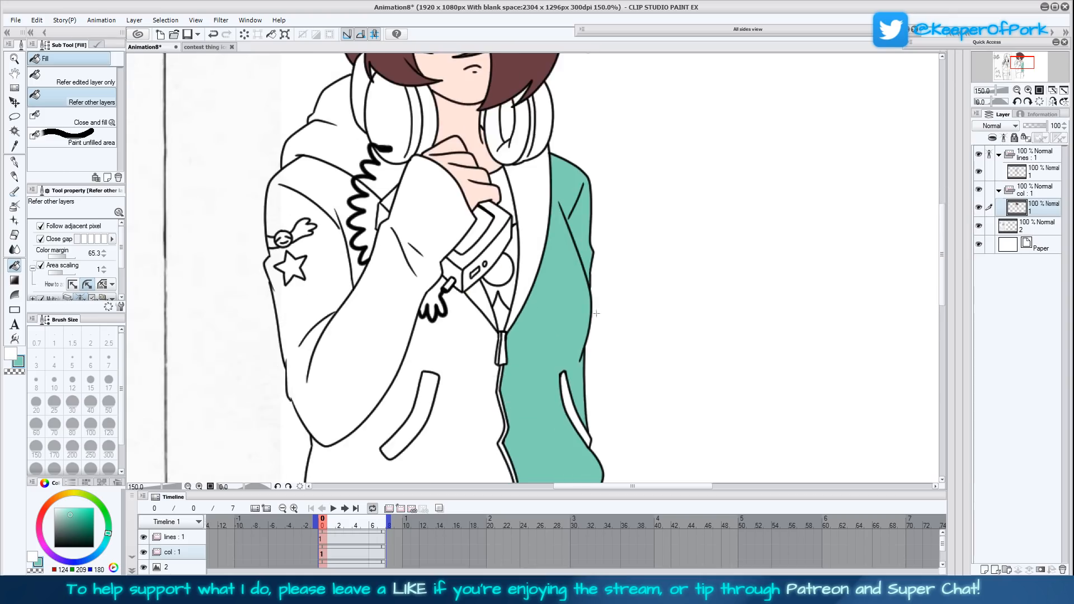
click(483, 302)
click(388, 319)
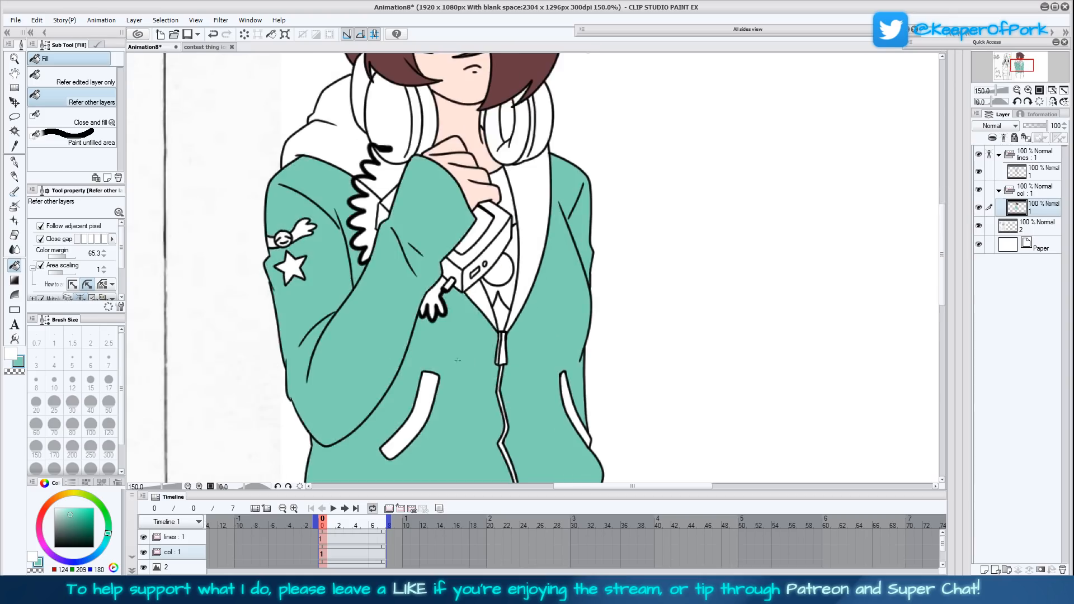
- Fill the jacket section behind the coiled cord and the inner collar panels beside the zip with teal
click(371, 235)
drag(472, 274, 450, 314)
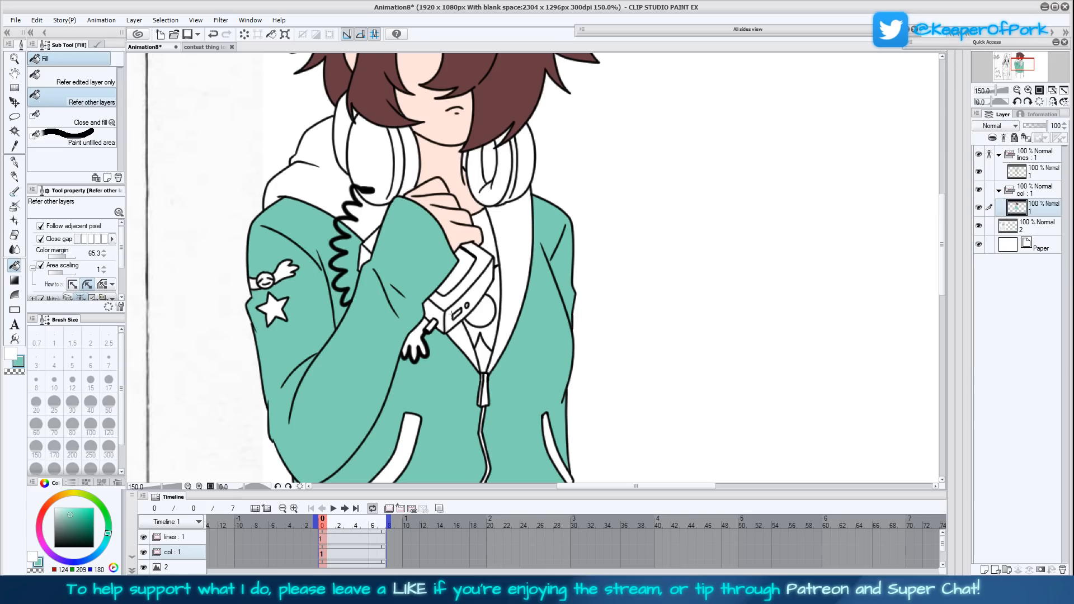
click(465, 340)
click(513, 317)
- Fill the hood, the area around the top of the coiled cord and the gap beside the neck with teal
drag(559, 267, 568, 364)
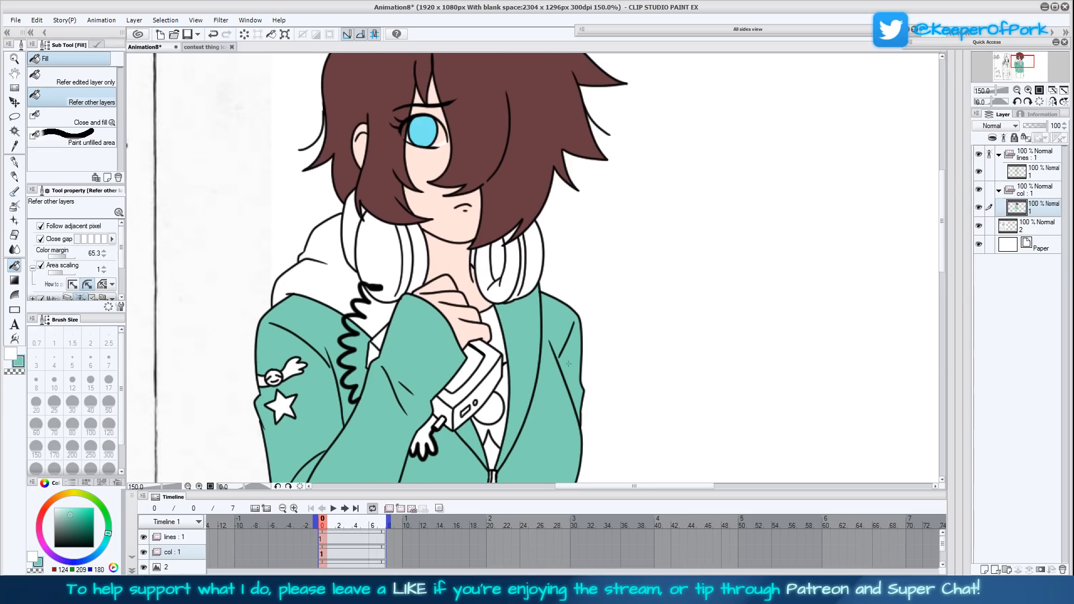
click(356, 293)
click(370, 319)
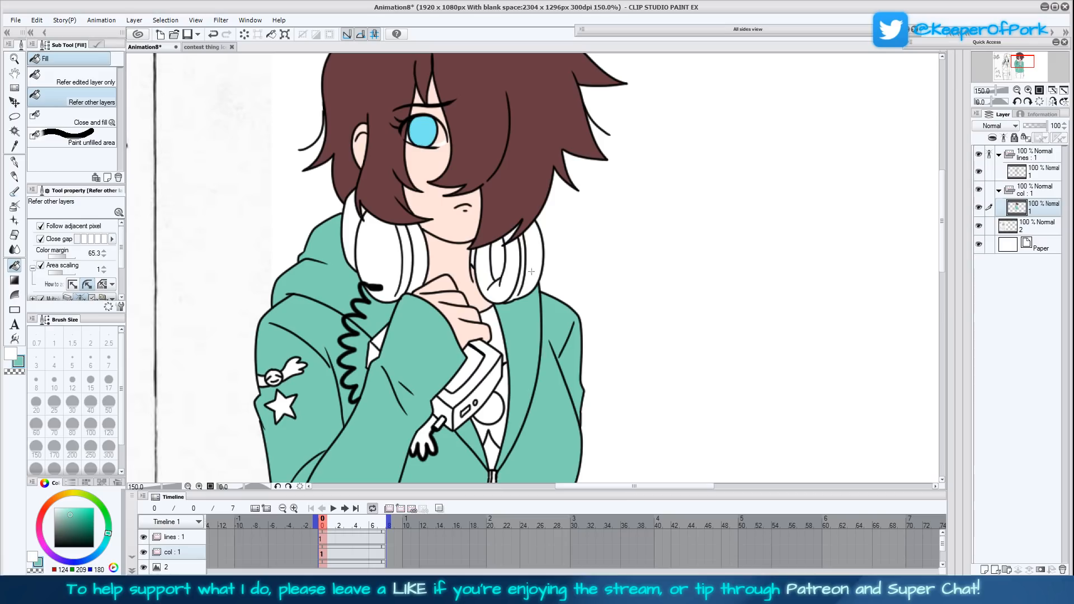
click(475, 258)
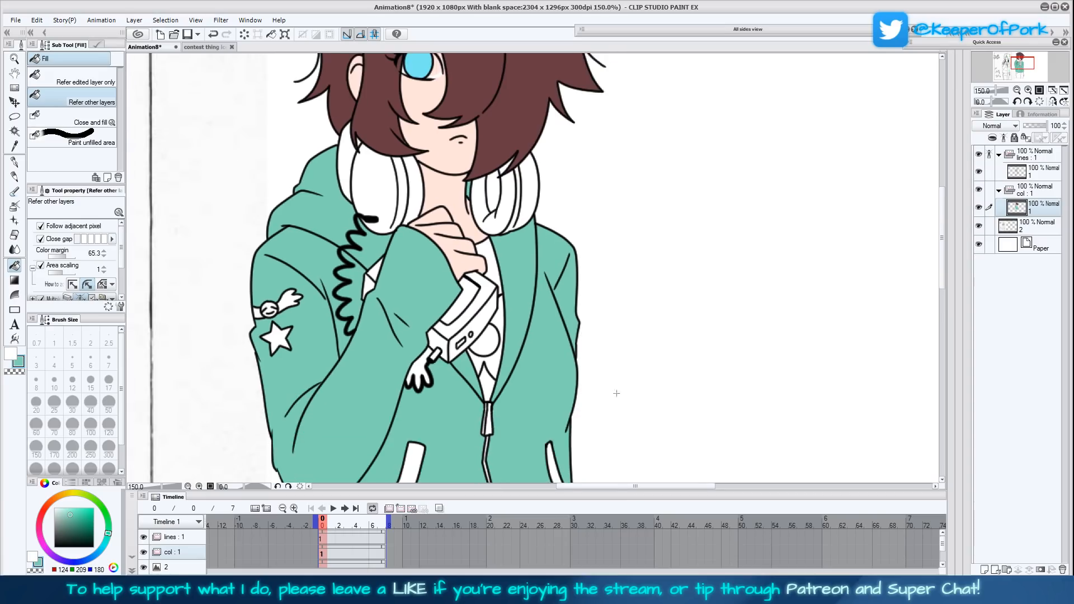
key(ctrl+0)
click(691, 349)
key(ctrl+z)
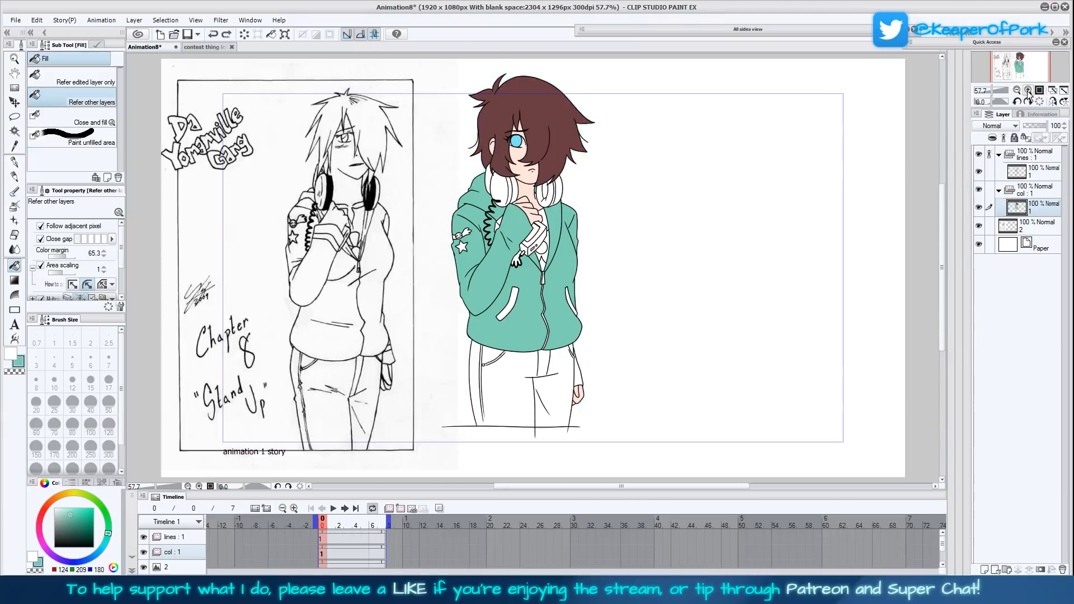
- Fill the hood, the area beside the coiled cord and both inner collar panels with a lighter teal, RGB 171, 237, 215
click(1028, 90)
click(1027, 91)
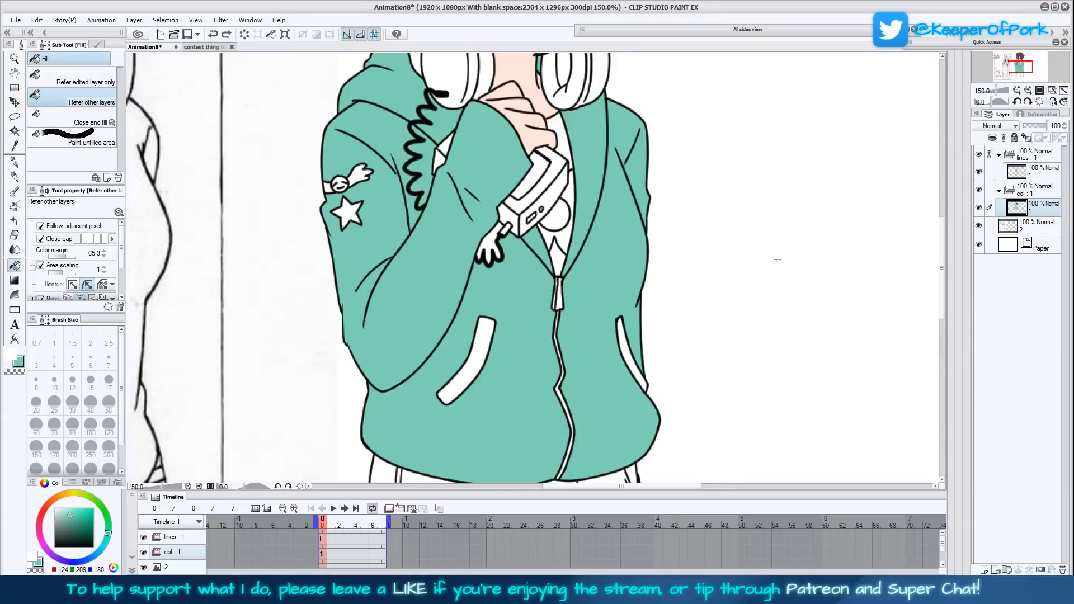
drag(718, 302, 679, 378)
drag(689, 335, 707, 343)
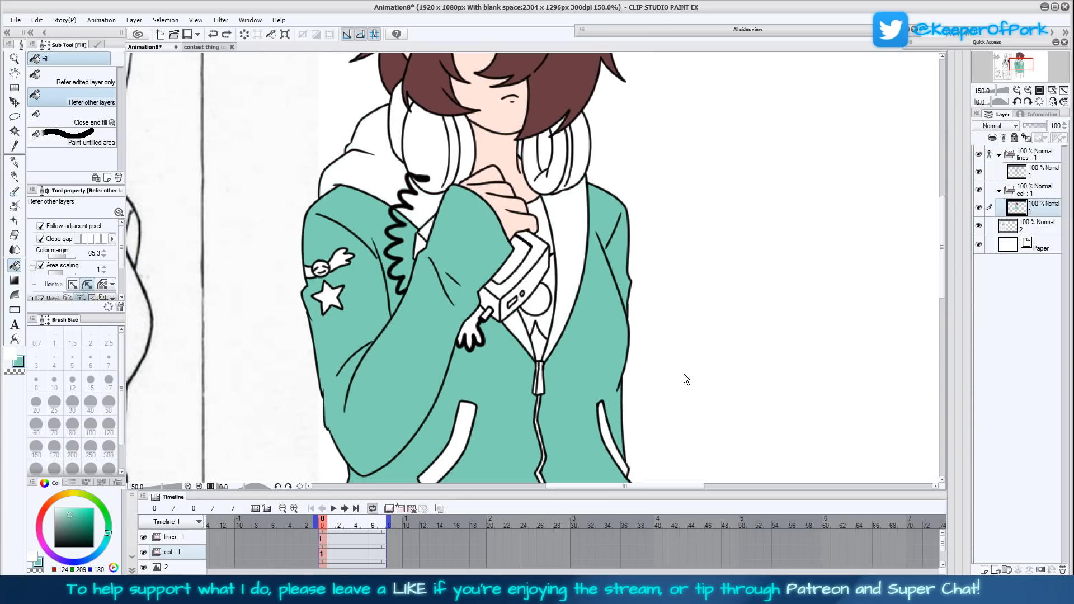
drag(71, 513, 65, 510)
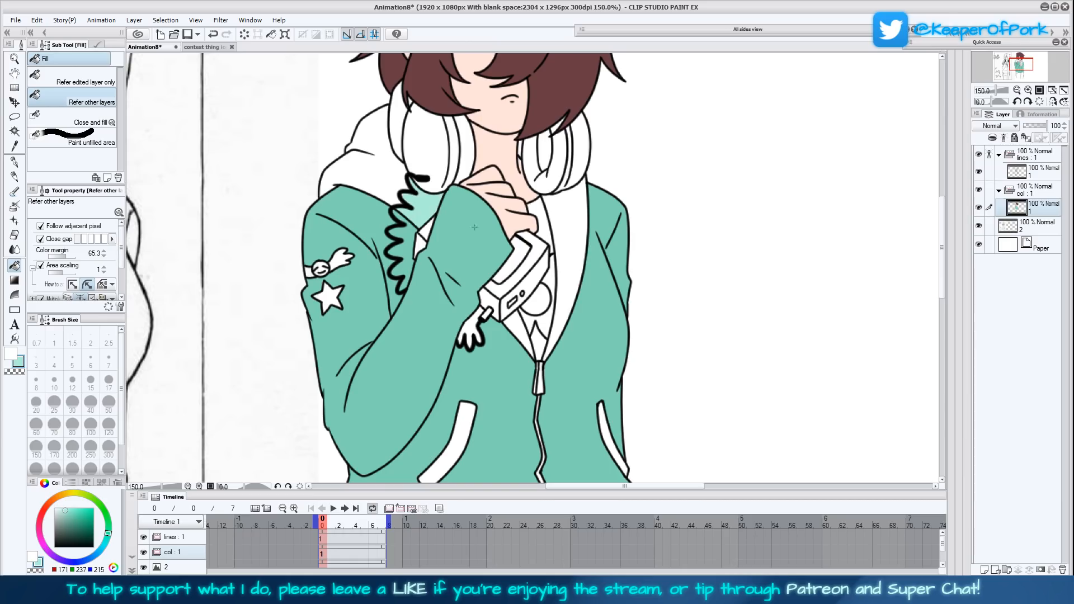
click(422, 202)
click(525, 324)
click(566, 336)
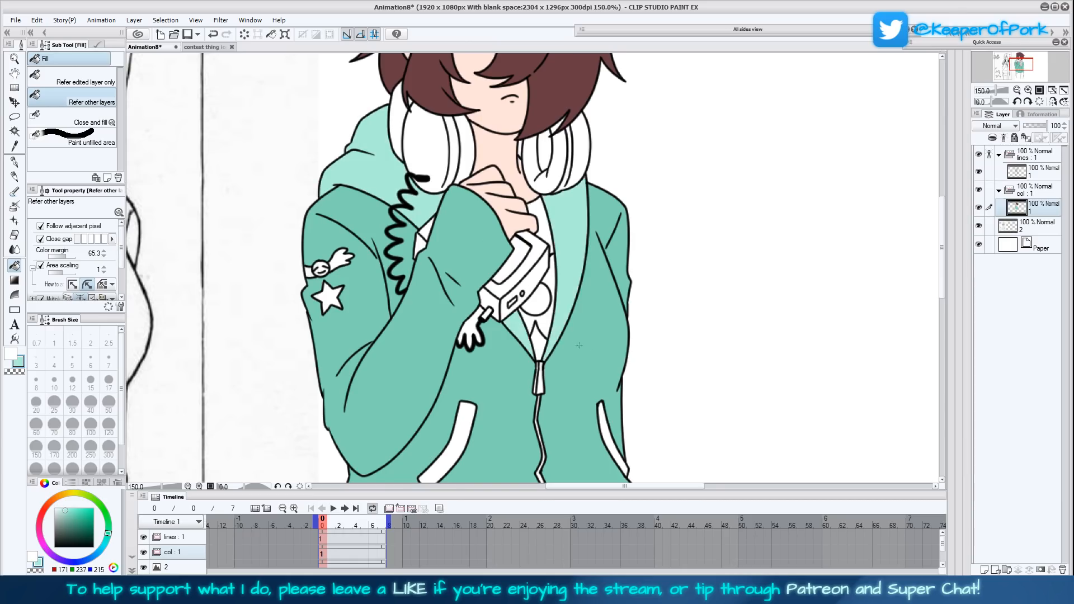
- Set up the Turnip pen in black at size 4 on the "lines" folder's layer and mirror the canvas view
drag(640, 334, 587, 395)
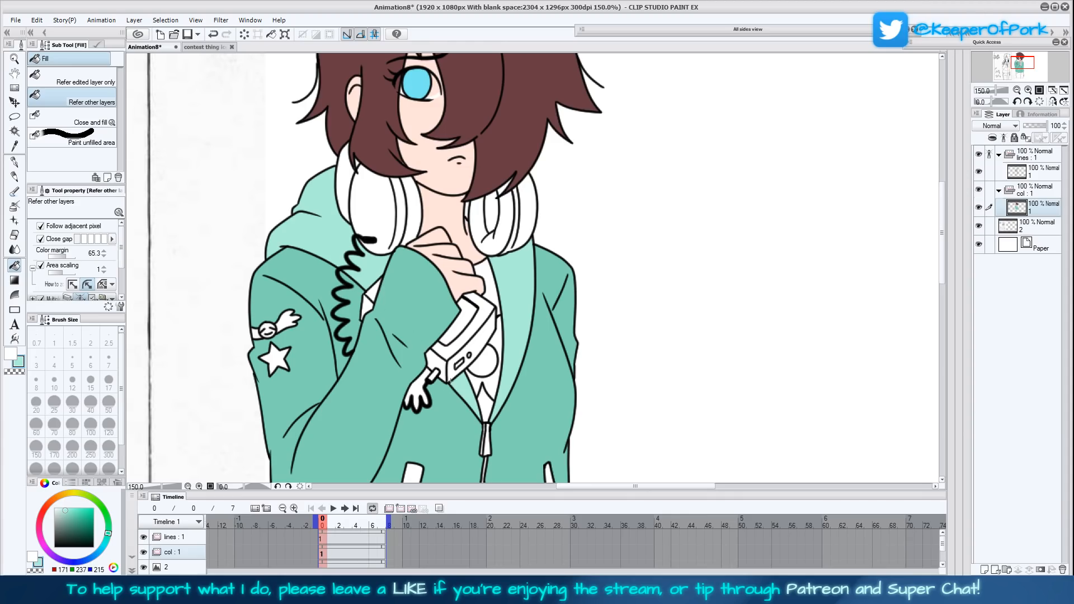
click(1040, 172)
click(465, 401)
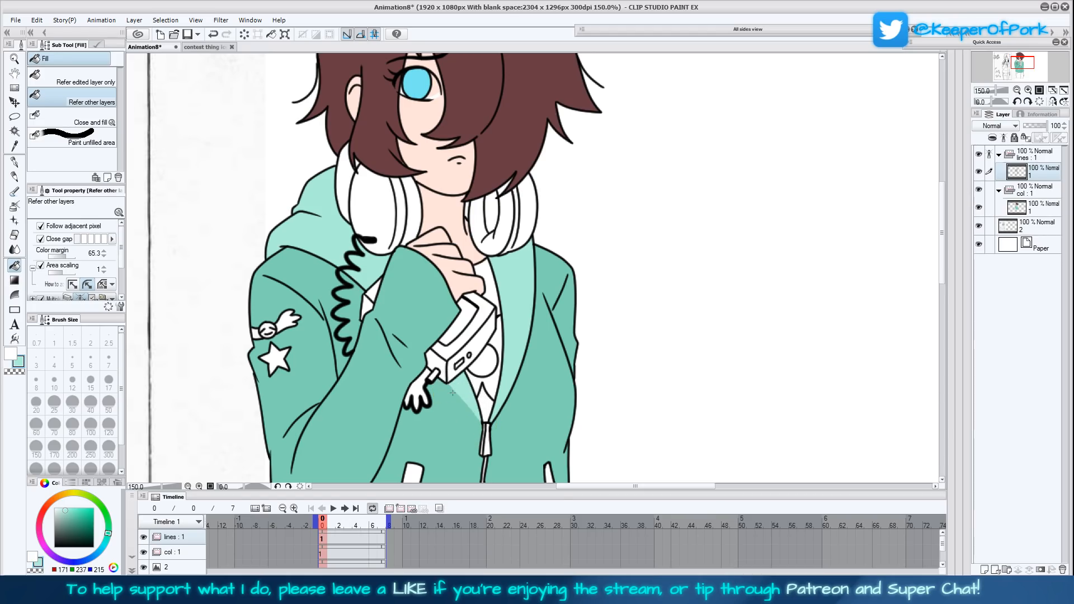
click(11, 353)
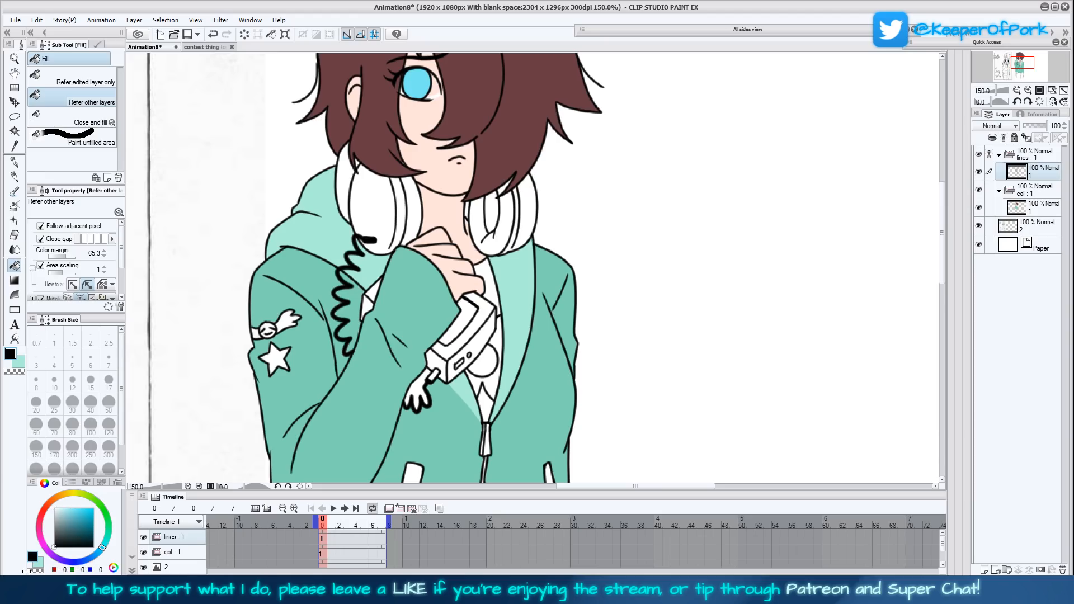
click(14, 162)
click(107, 102)
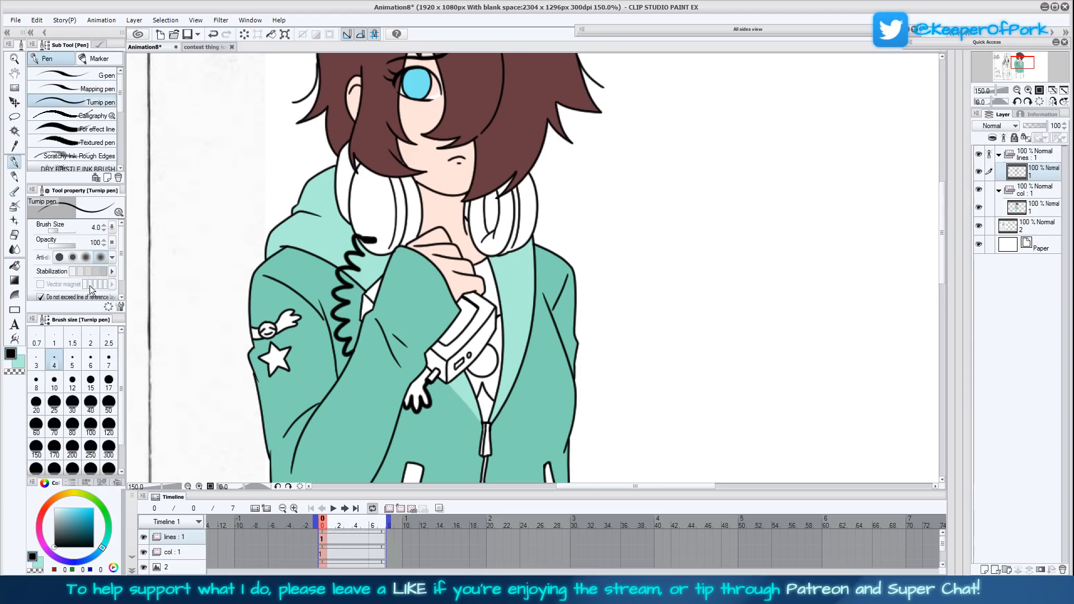
click(1052, 101)
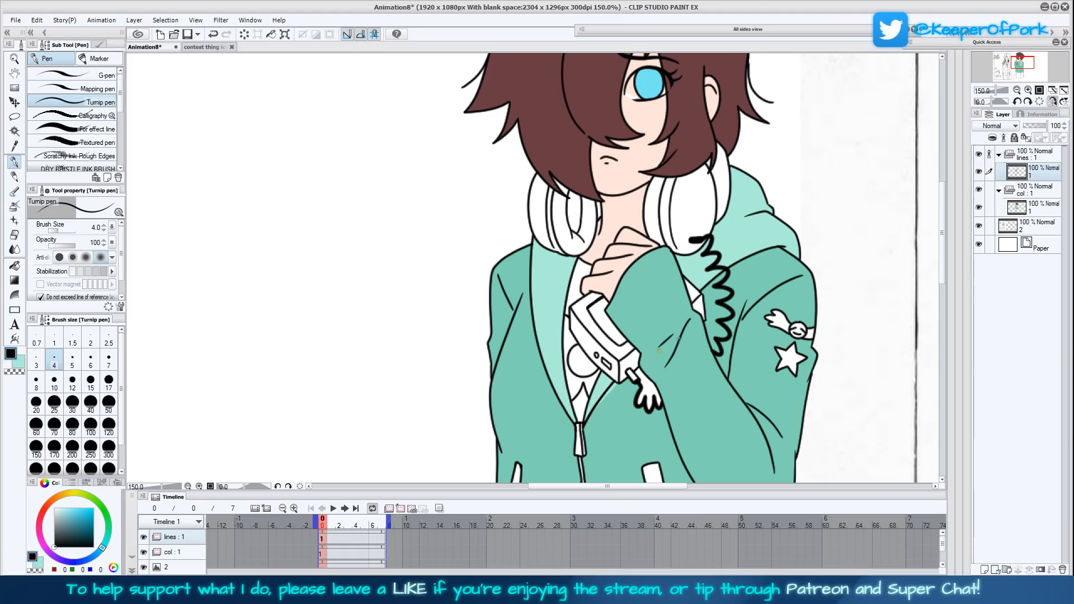
- Sample the jacket's teal on the "col" folder's layer and set the Turnip pen to size 50
click(1035, 207)
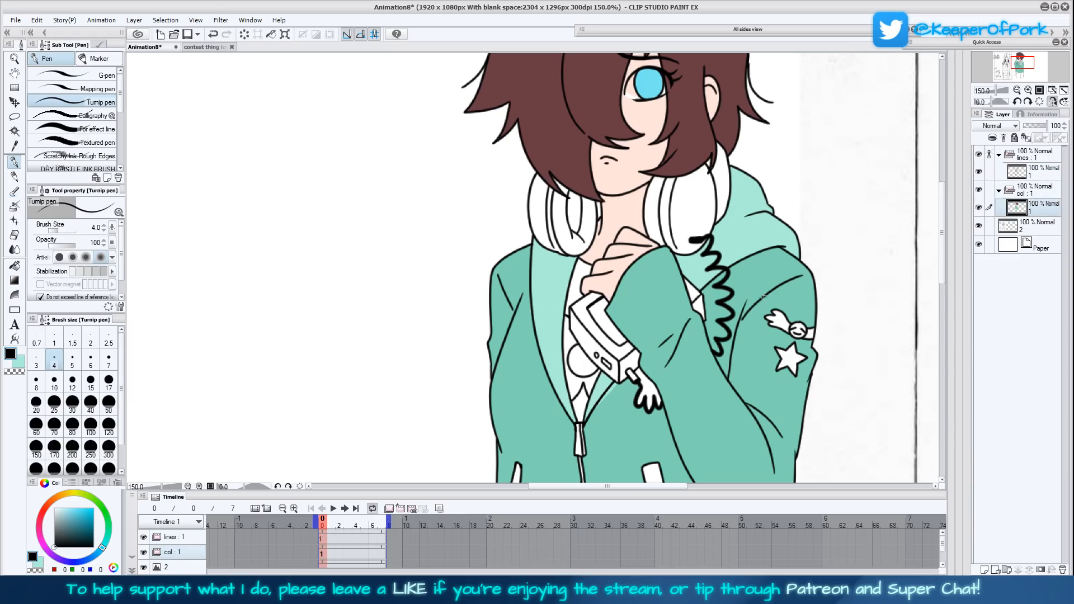
key(i)
click(642, 434)
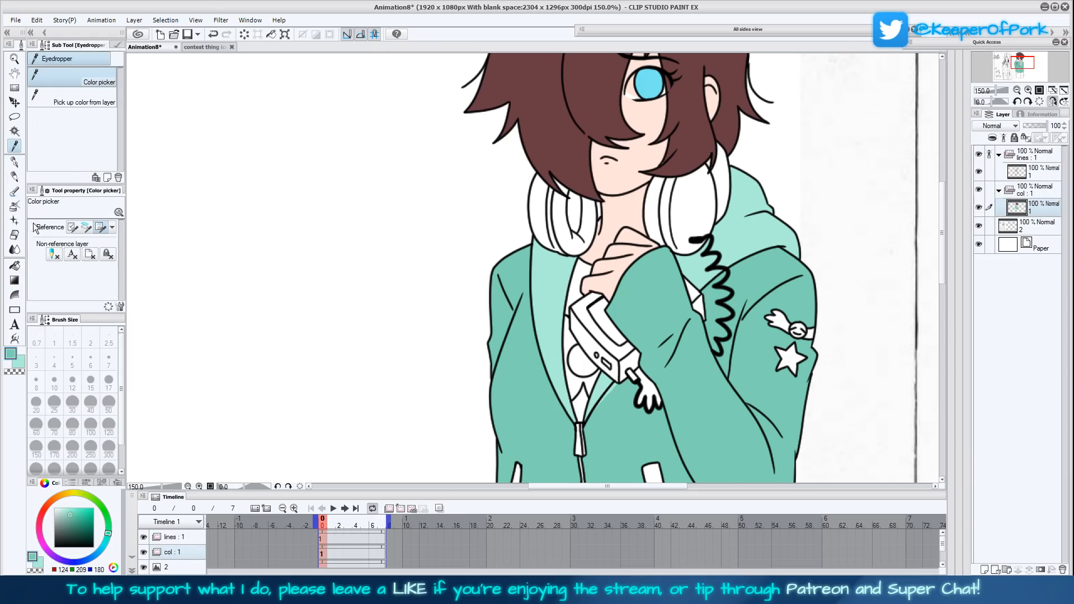
key(p)
click(112, 401)
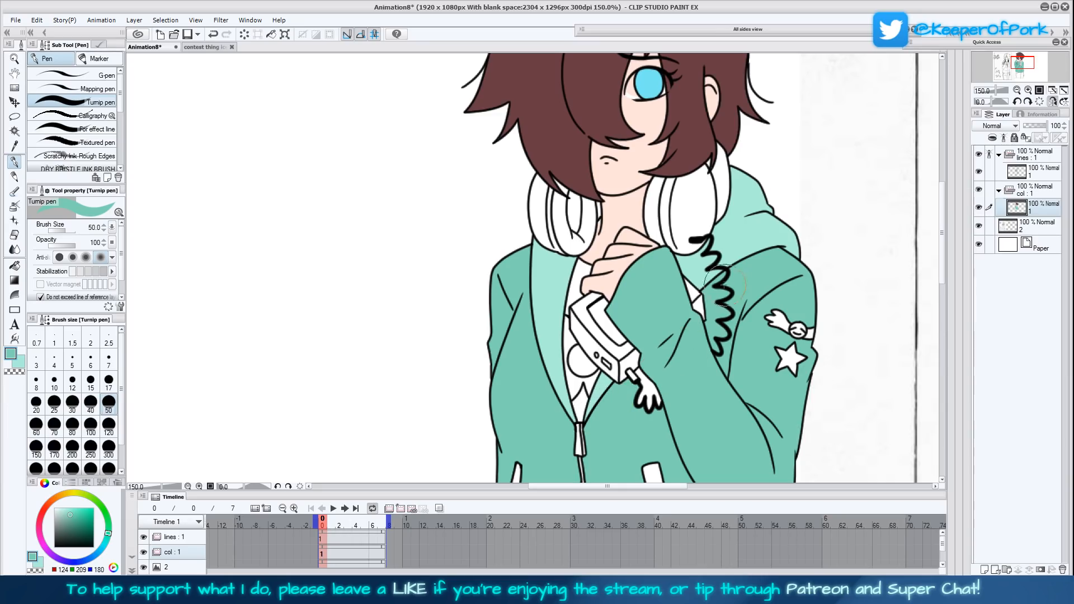
- Restore the unmirrored view and fill the gap between the neck and the headphone with the light teal sub colour
click(33, 360)
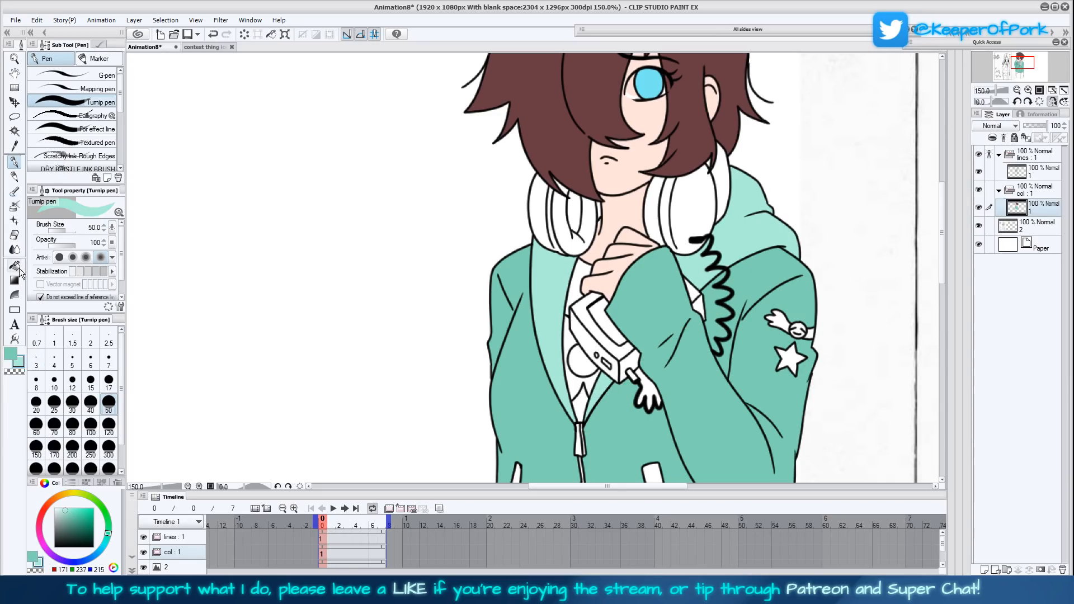
click(14, 265)
drag(753, 402, 707, 398)
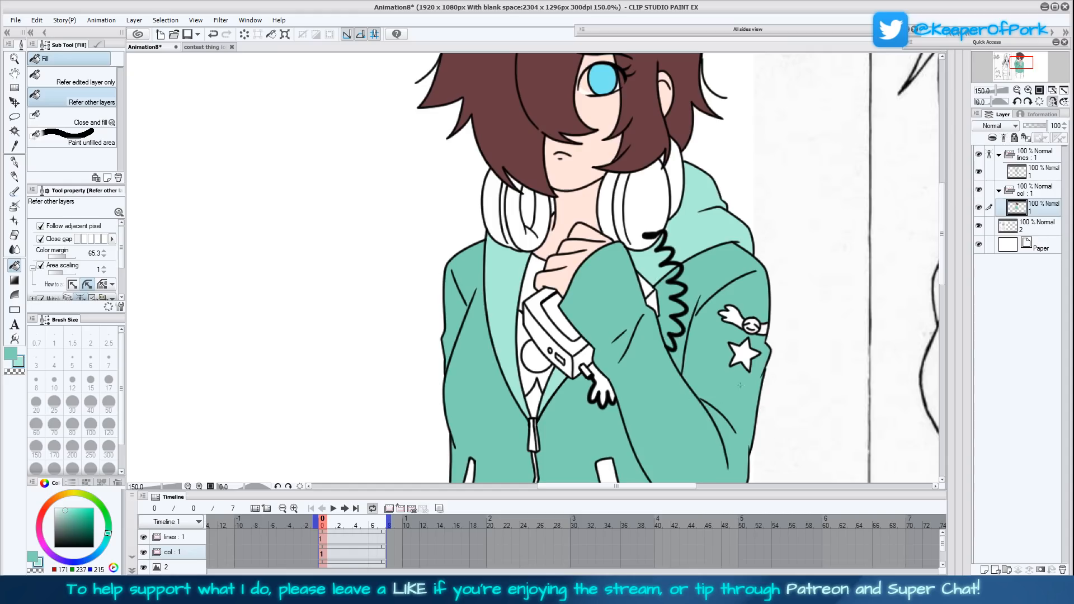
click(1053, 102)
click(512, 205)
- Fill both pocket openings on the jacket front with the light teal sub colour
drag(641, 322, 636, 340)
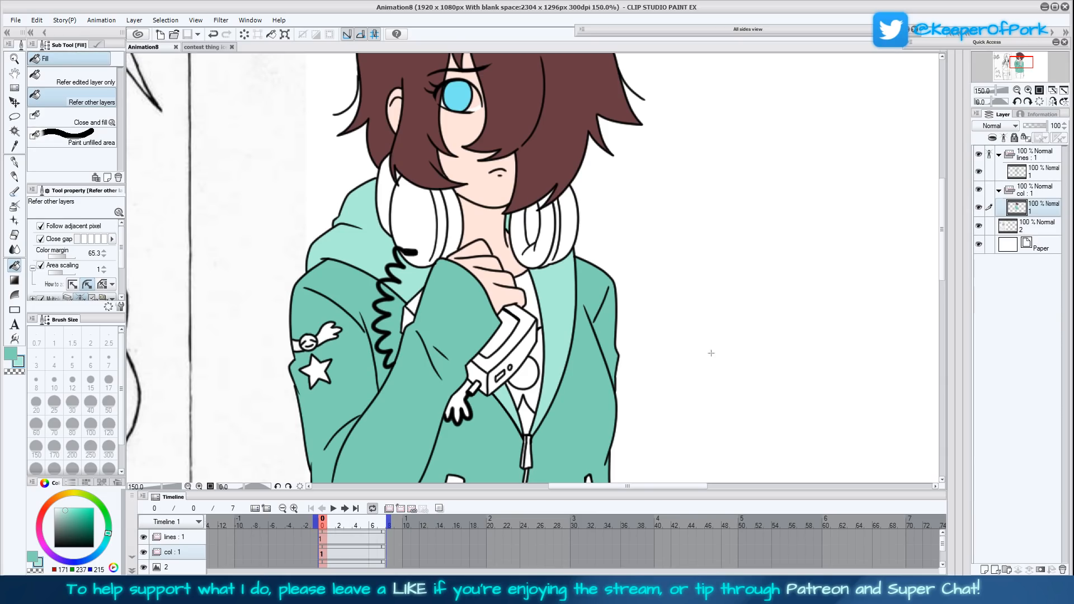
drag(719, 389, 753, 311)
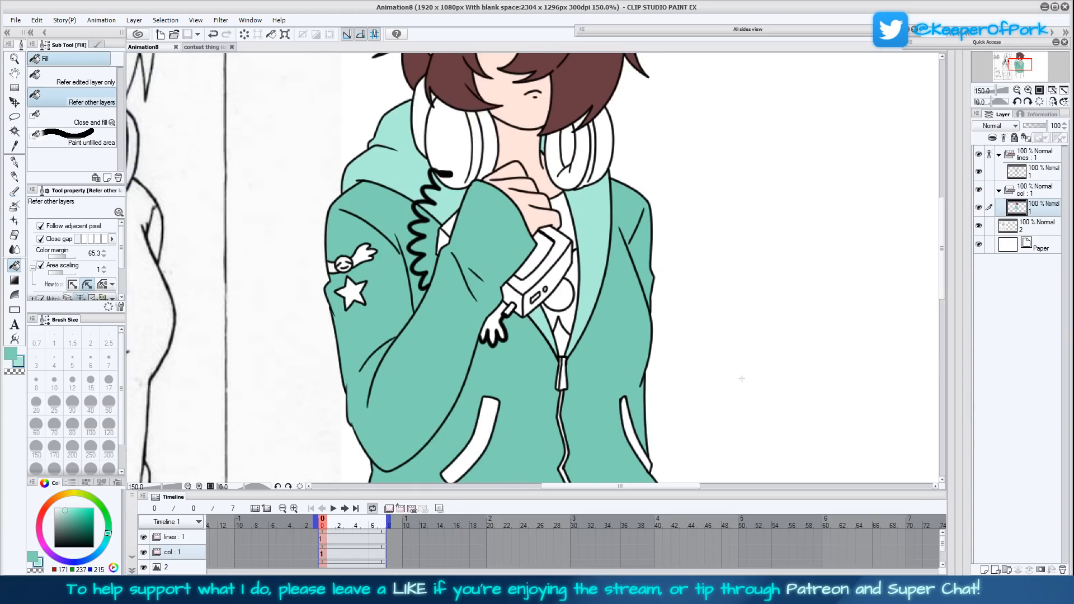
drag(743, 387, 742, 353)
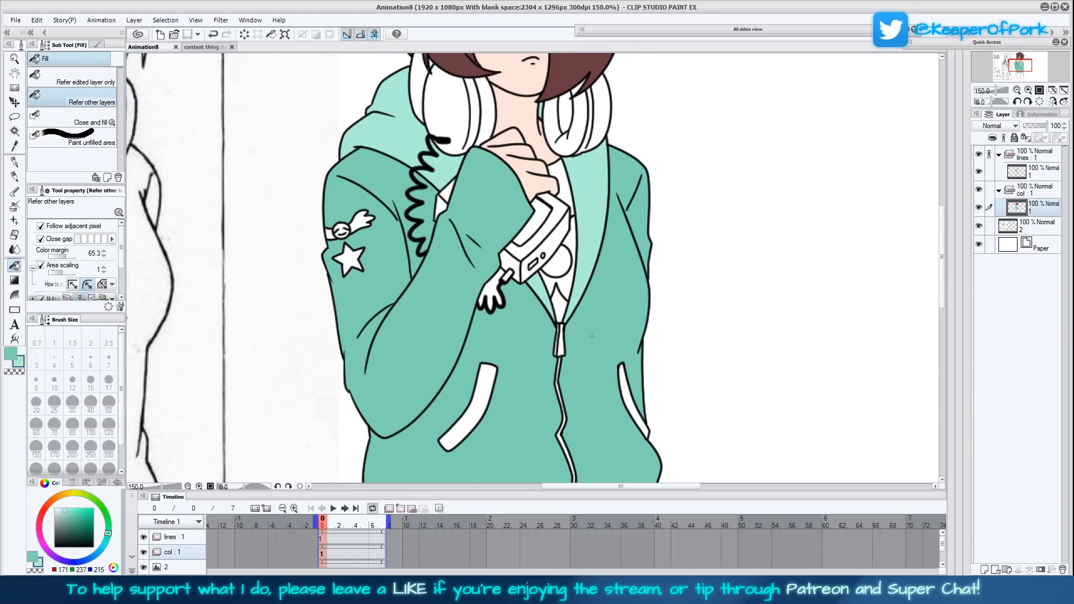
drag(466, 371, 450, 345)
click(471, 353)
click(616, 381)
mouse_move(665, 375)
mouse_down()
mouse_move(664, 331)
mouse_move(665, 386)
mouse_up()
drag(649, 272, 644, 348)
- Fill the small hand hanging from the device with the jacket's main teal
click(11, 354)
click(470, 338)
mouse_move(635, 289)
mouse_down()
mouse_move(625, 330)
mouse_move(632, 417)
mouse_up()
- Set the sub colour to white and the fill's Color margin to 10.2
click(65, 510)
drag(71, 503, 55, 507)
click(52, 257)
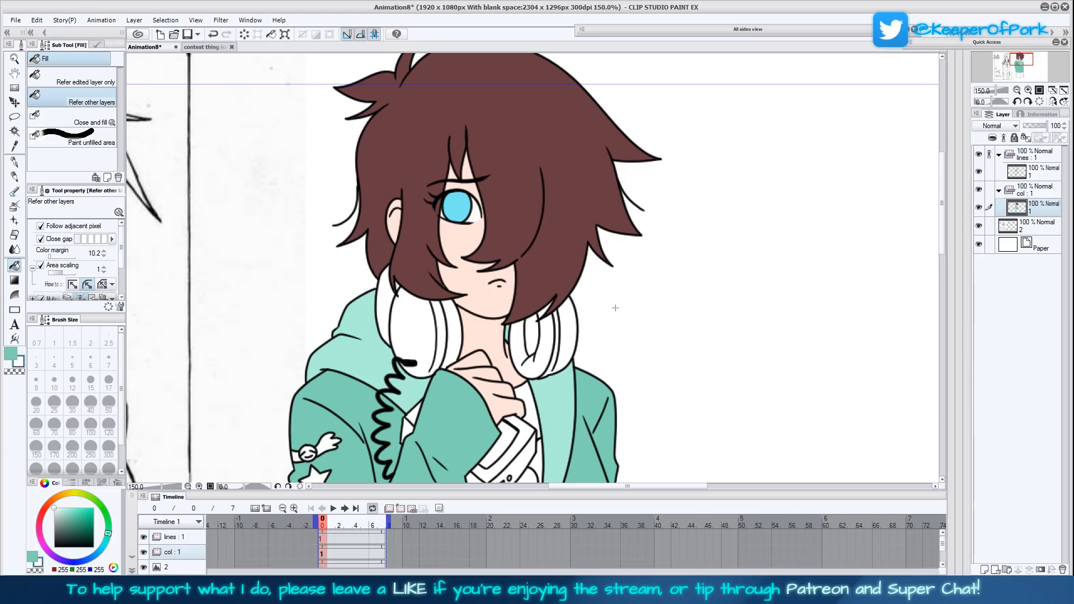
- Look over the head, jacket and trousers for areas that still need colour
drag(611, 312, 603, 350)
drag(610, 400, 601, 363)
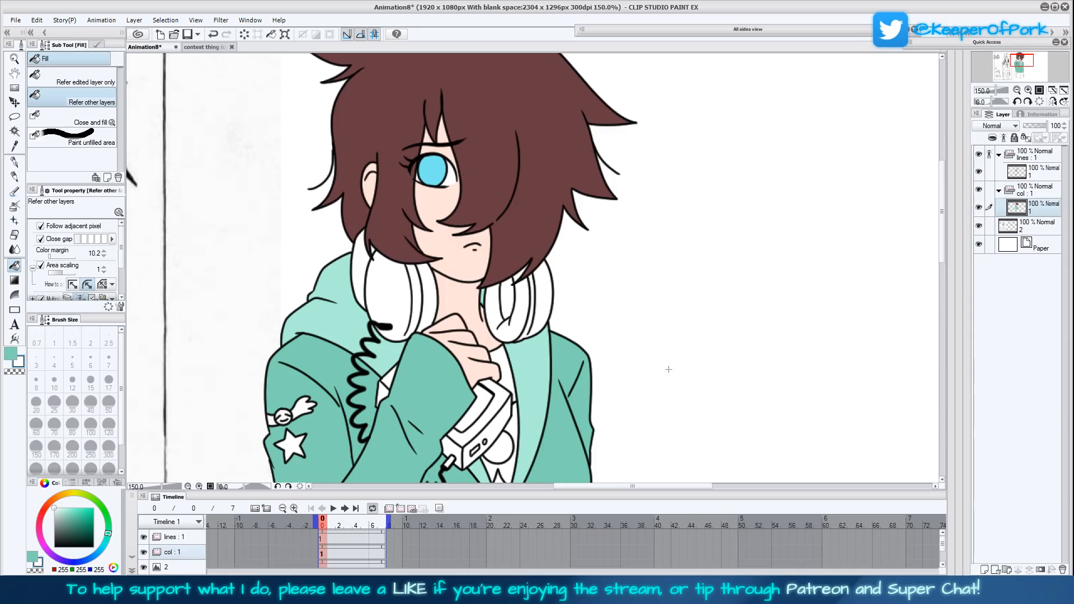
scroll(668, 369, down, 6)
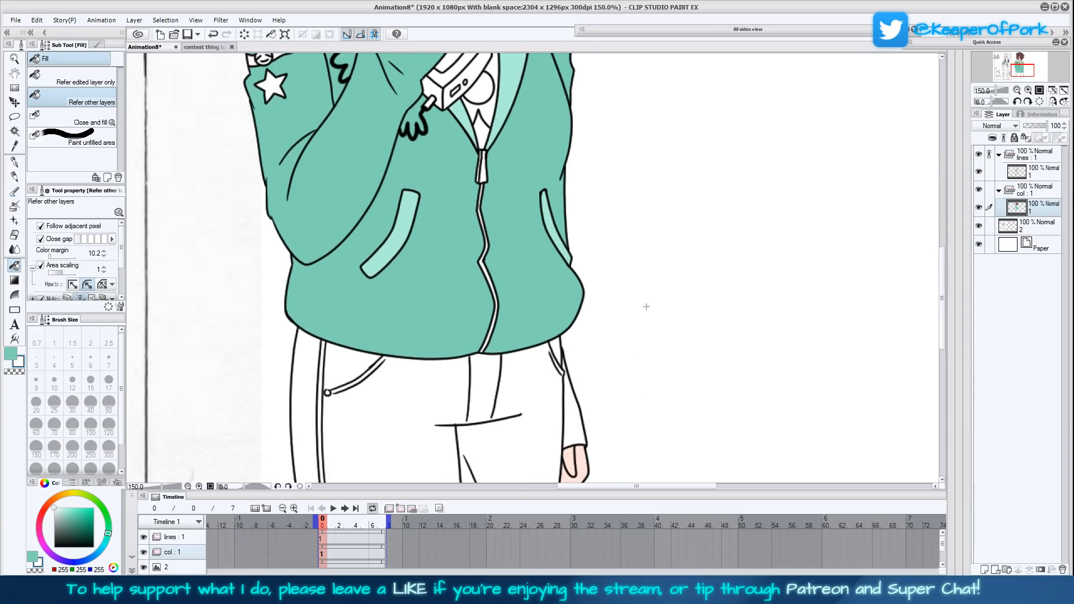
scroll(646, 307, up, 1)
drag(636, 251, 645, 289)
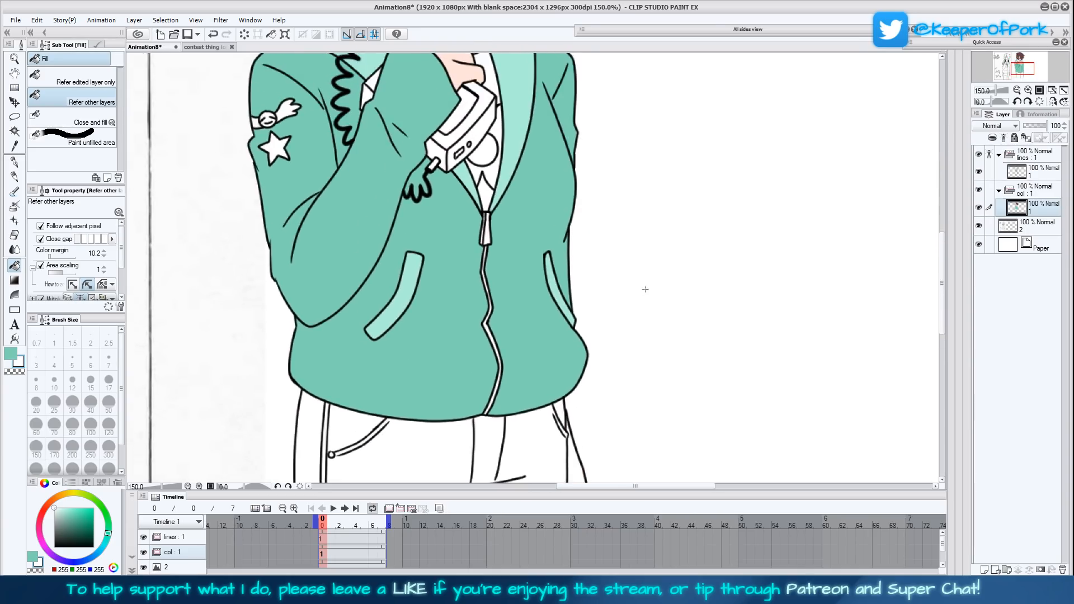
scroll(630, 294, down, 1)
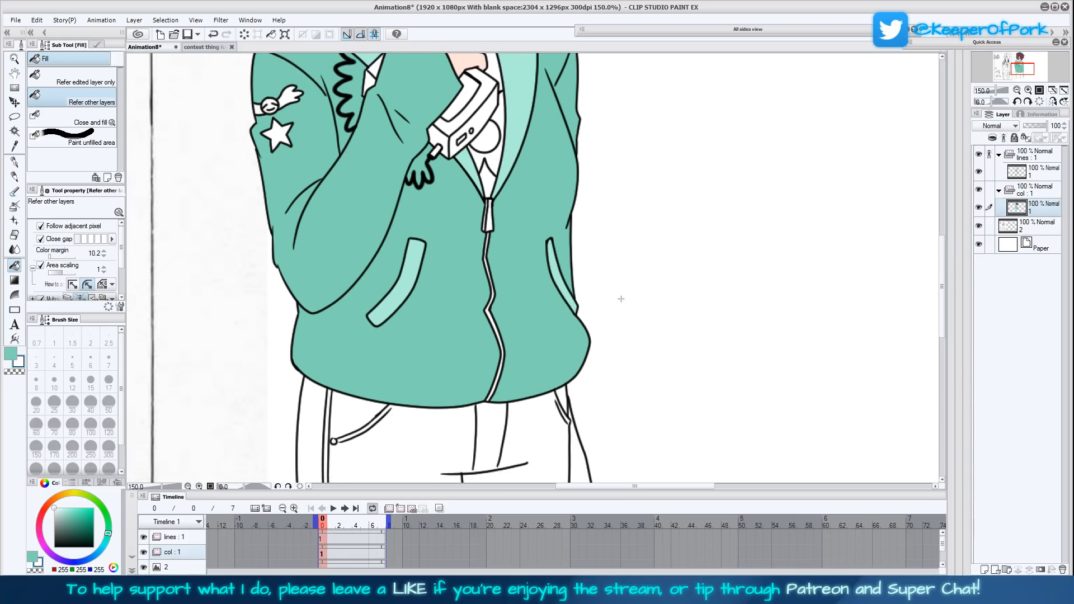
scroll(617, 310, down, 3)
scroll(633, 303, down, 4)
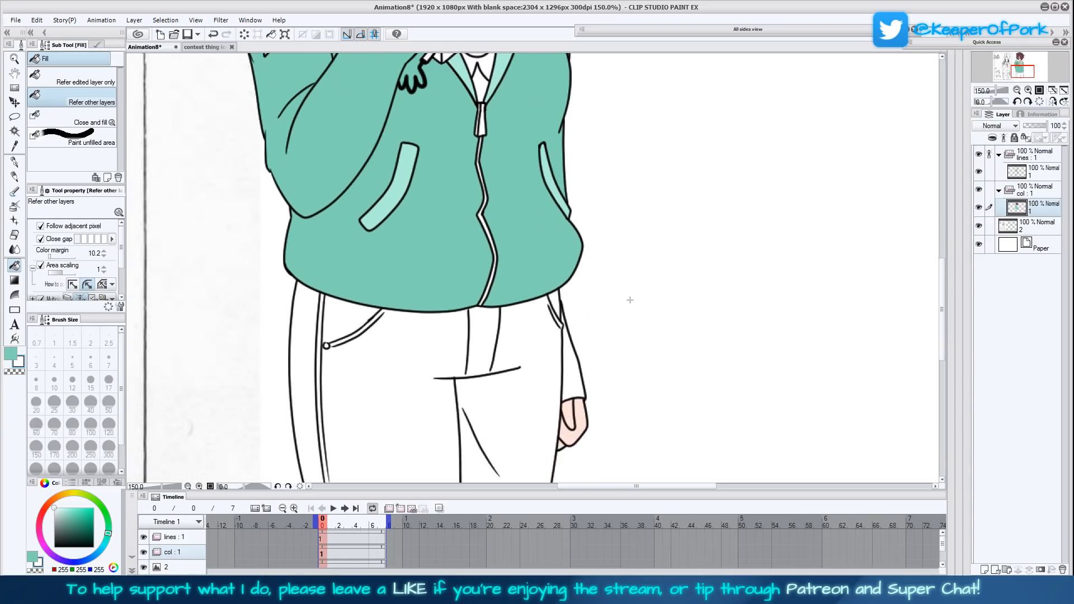
scroll(624, 305, down, 2)
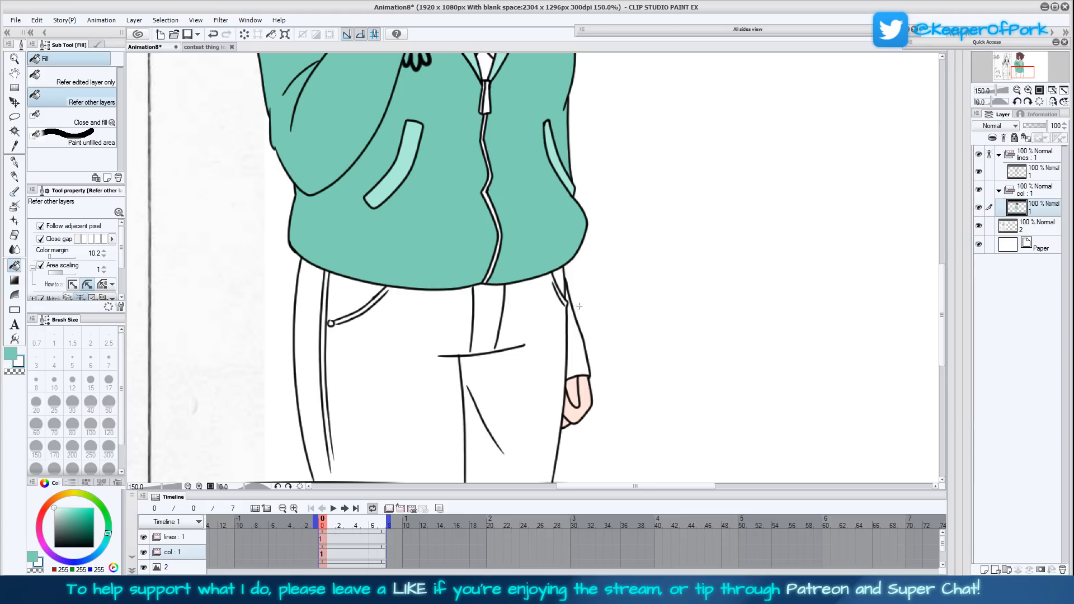
scroll(658, 308, up, 2)
scroll(658, 309, up, 10)
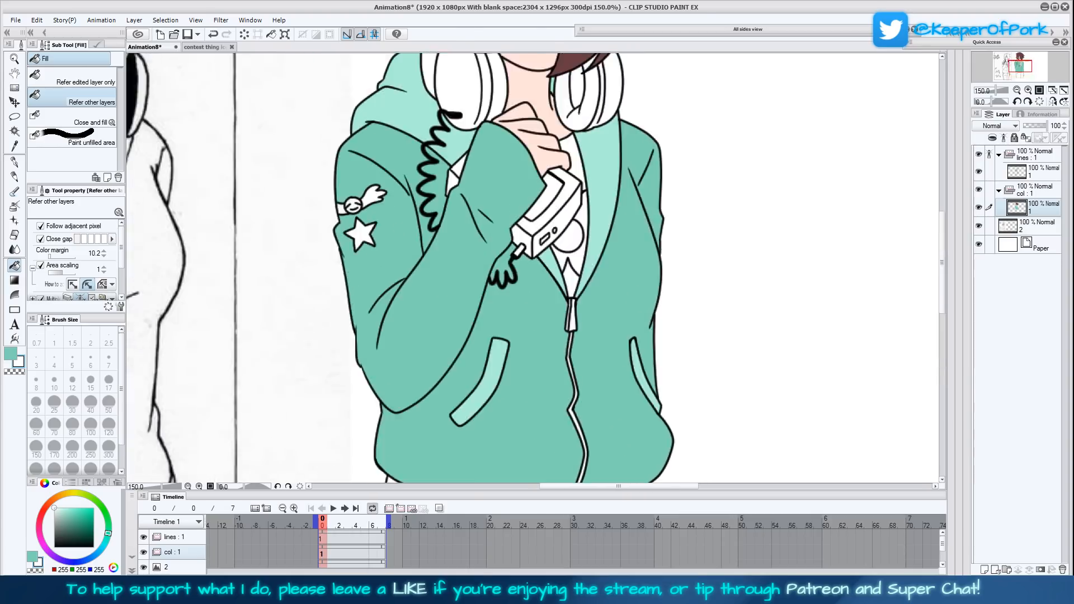
scroll(657, 262, up, 2)
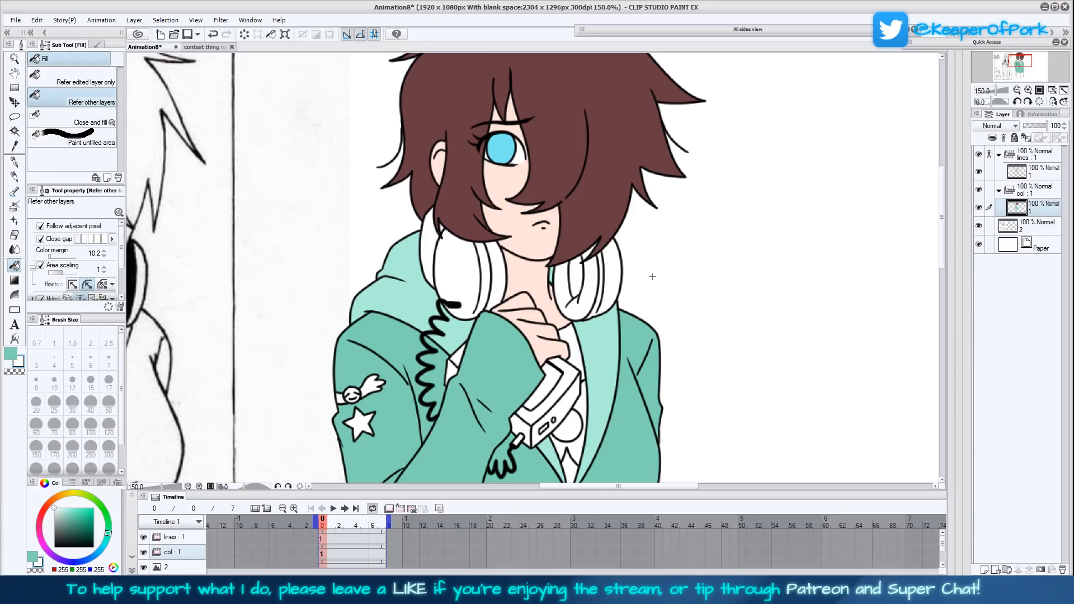
- Open 4_00001.png from folder 11 and sample the dark green of the seated character's trousers as the sub colour
key(ctrl+o)
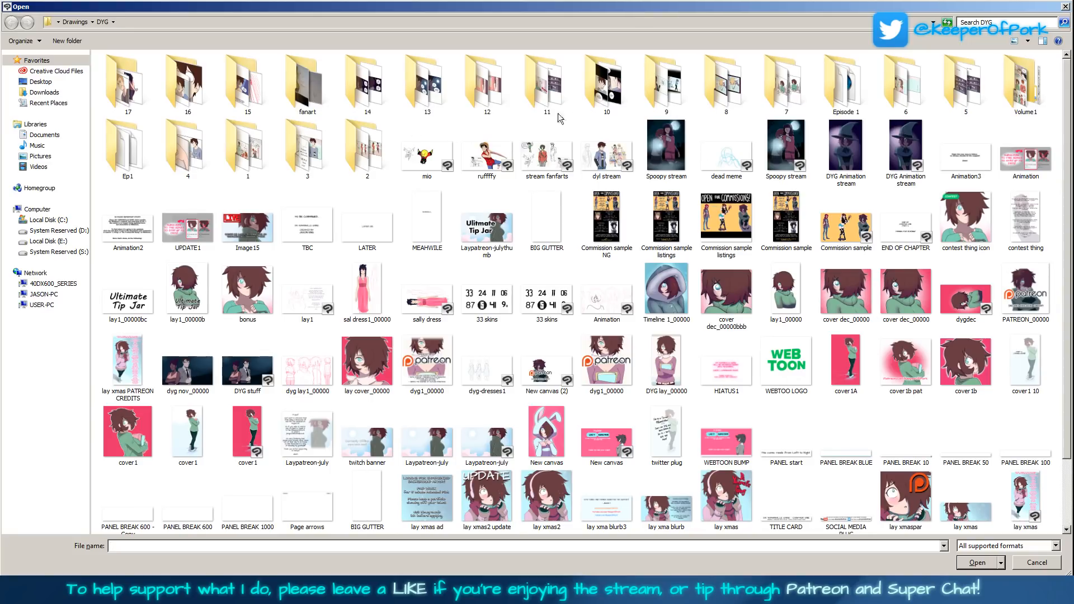
click(555, 96)
double_click(554, 96)
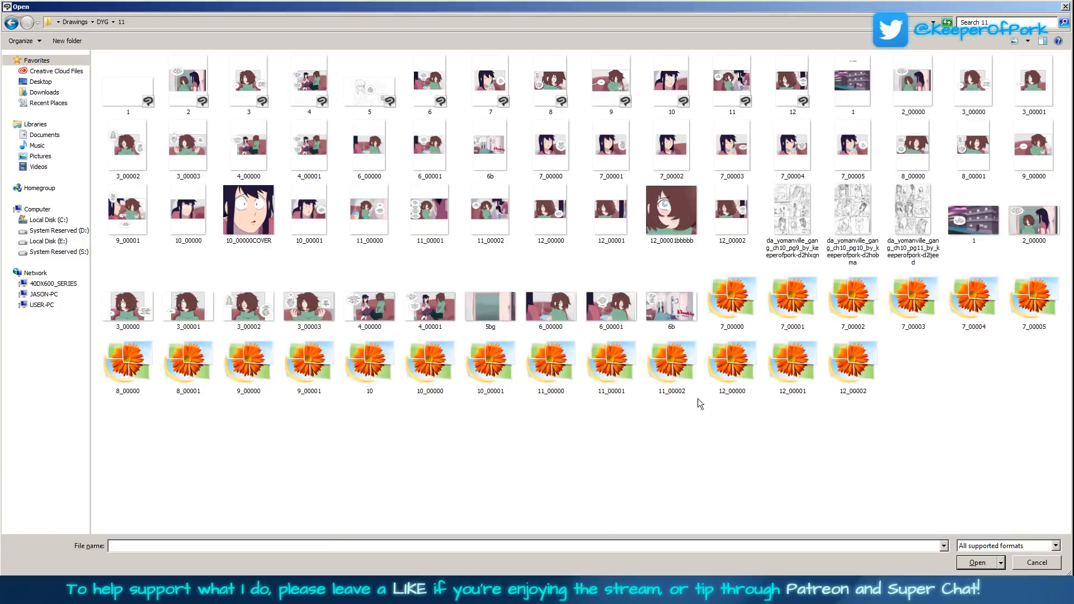
double_click(446, 311)
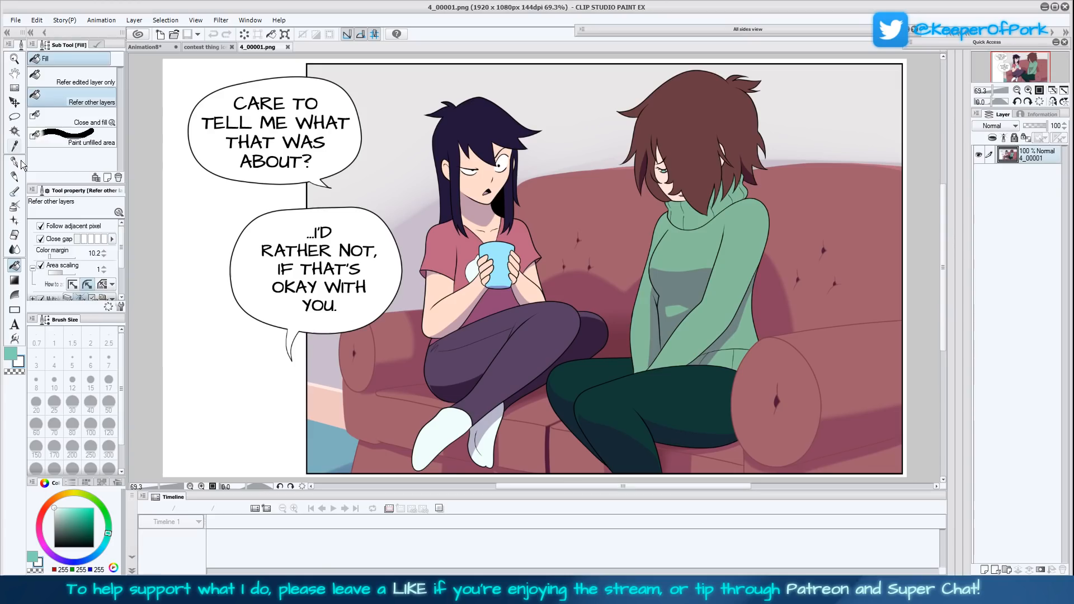
click(14, 146)
click(677, 424)
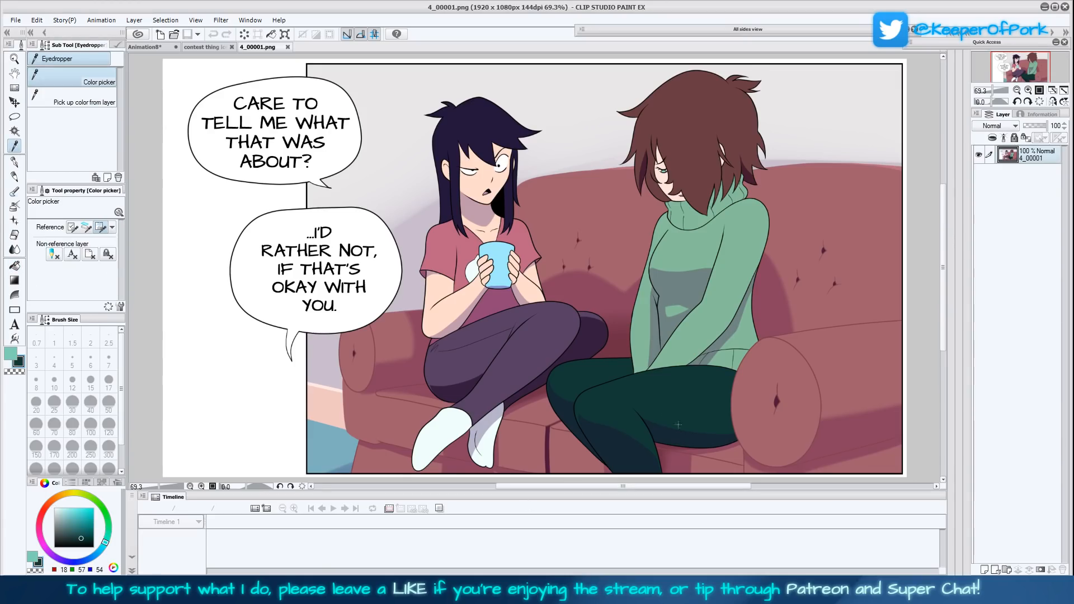
- Return to the Animation8 drawing and set the fill's Color margin to 63.3
click(152, 47)
click(15, 265)
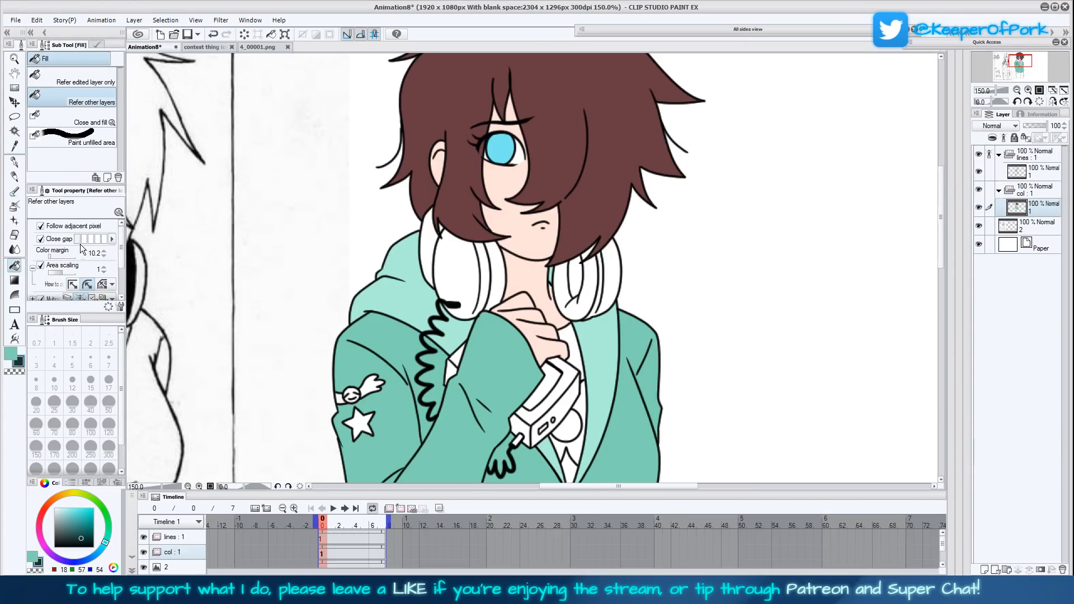
scroll(675, 355, down, 3)
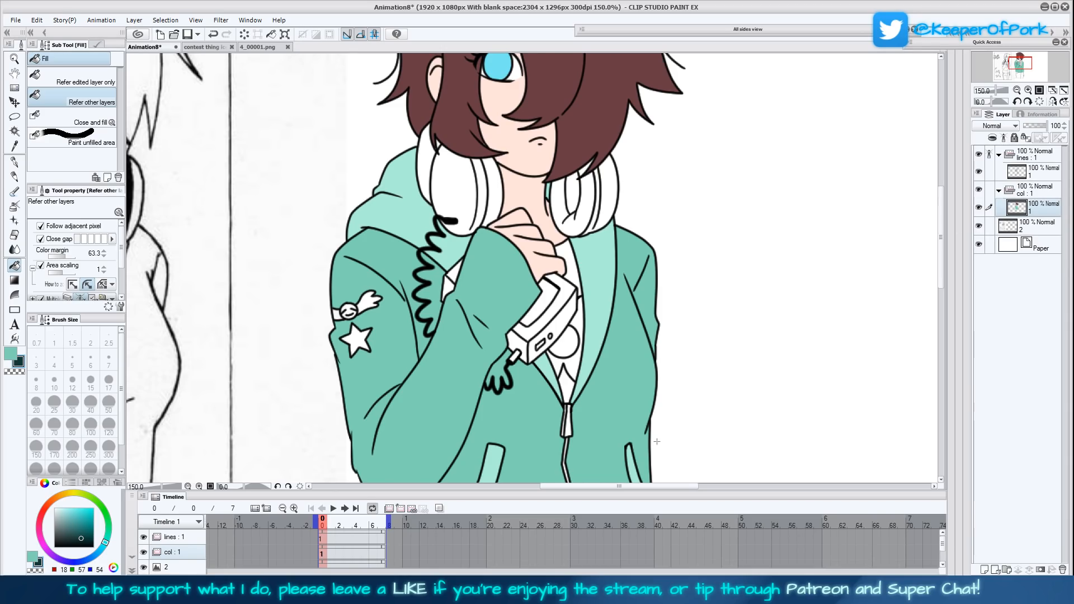
- Fill the trousers with the sampled dark green, including the side stripe, the fly and the small pocket edges
scroll(661, 443, down, 6)
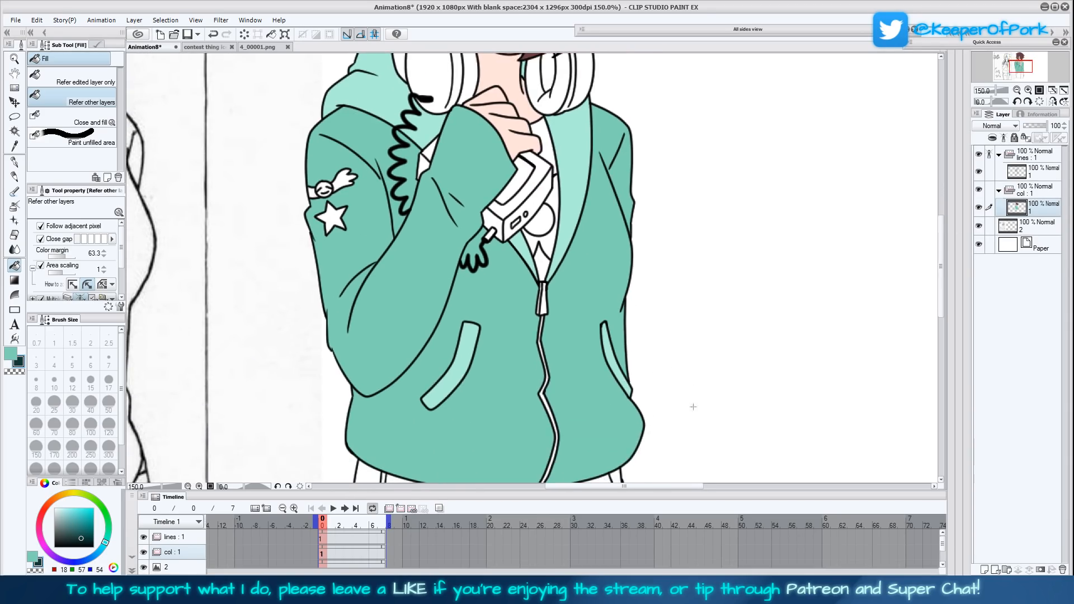
scroll(668, 369, down, 3)
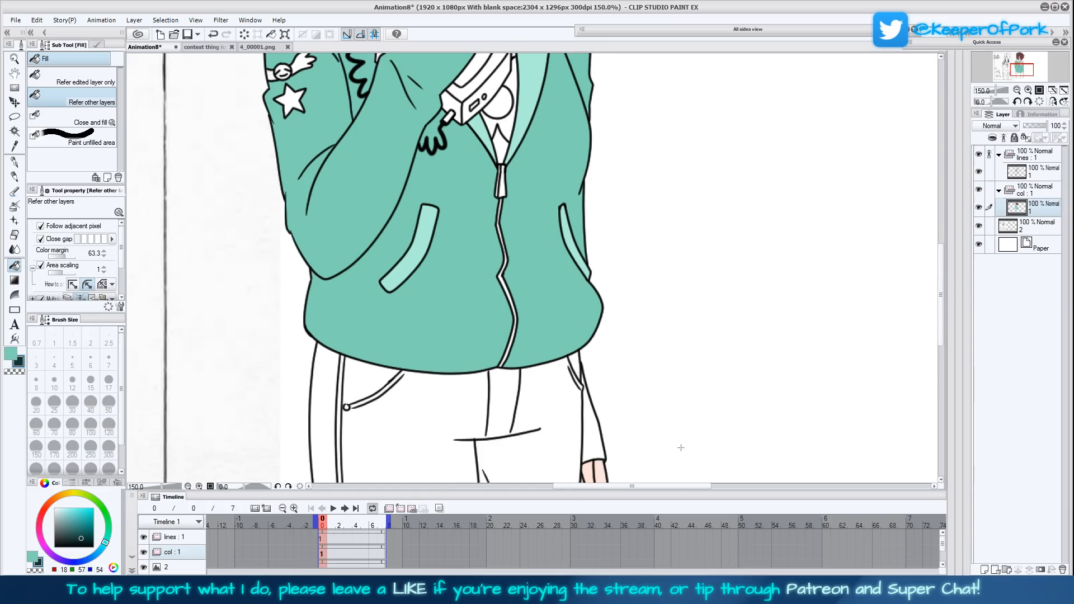
scroll(681, 447, down, 4)
scroll(674, 409, down, 2)
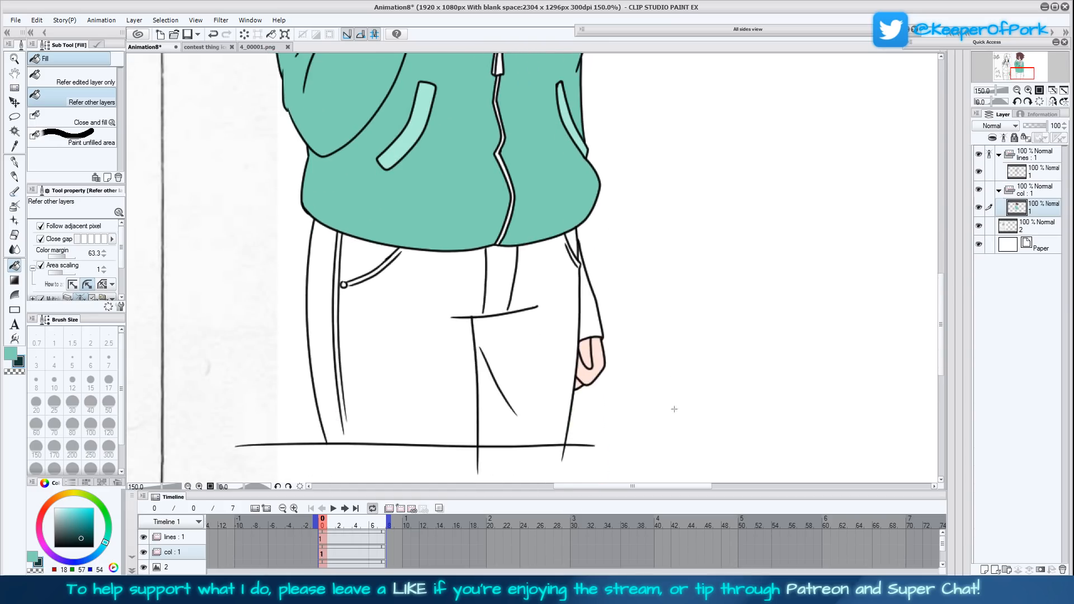
scroll(693, 354, up, 1)
scroll(707, 340, up, 2)
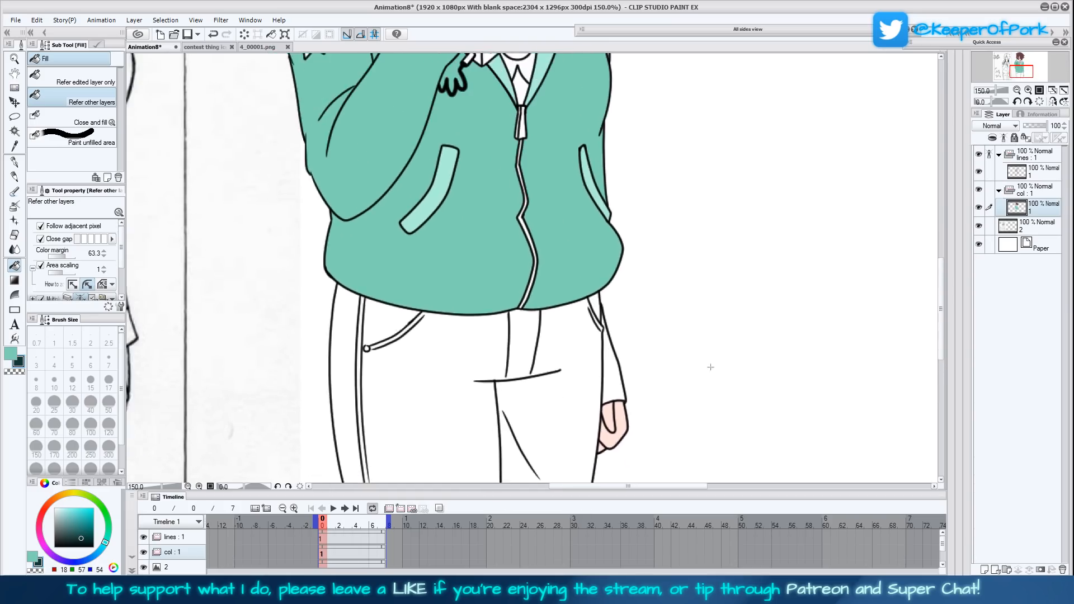
scroll(706, 358, up, 2)
scroll(699, 386, down, 3)
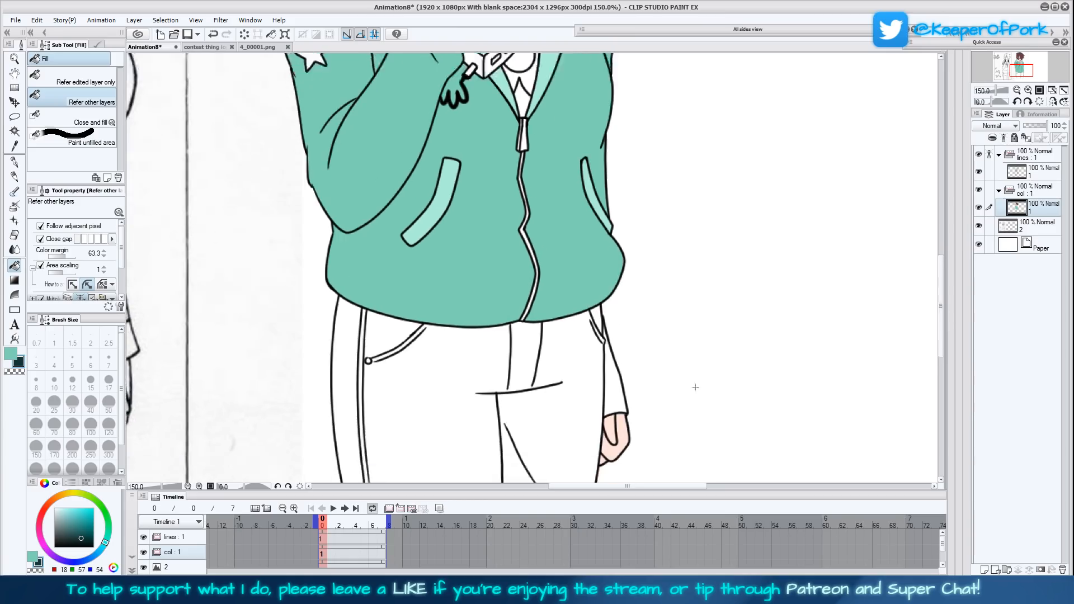
scroll(692, 360, down, 2)
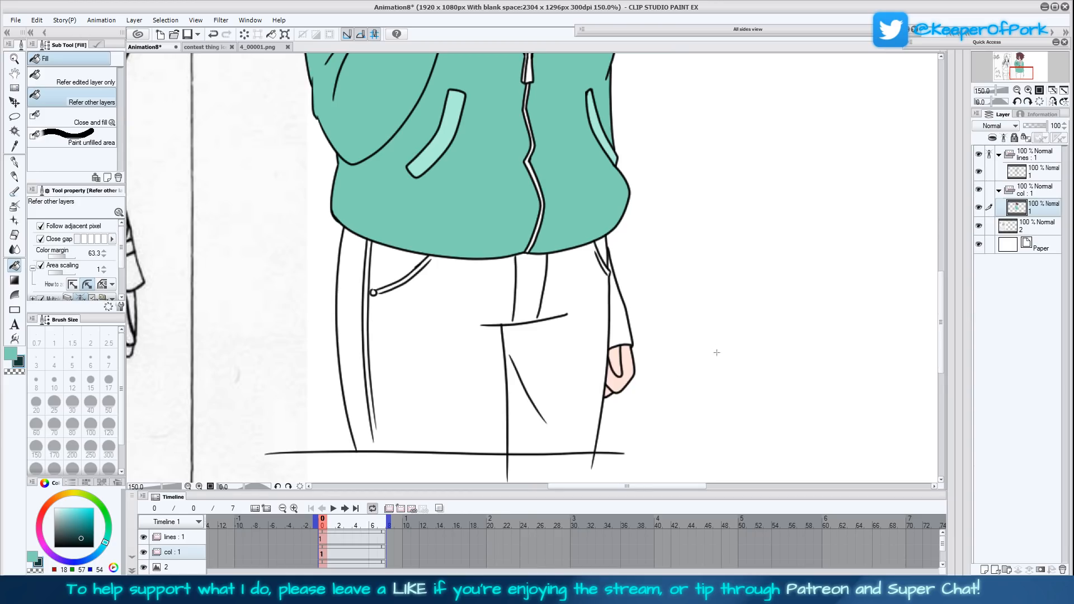
scroll(717, 350, down, 1)
click(386, 250)
click(374, 266)
click(603, 228)
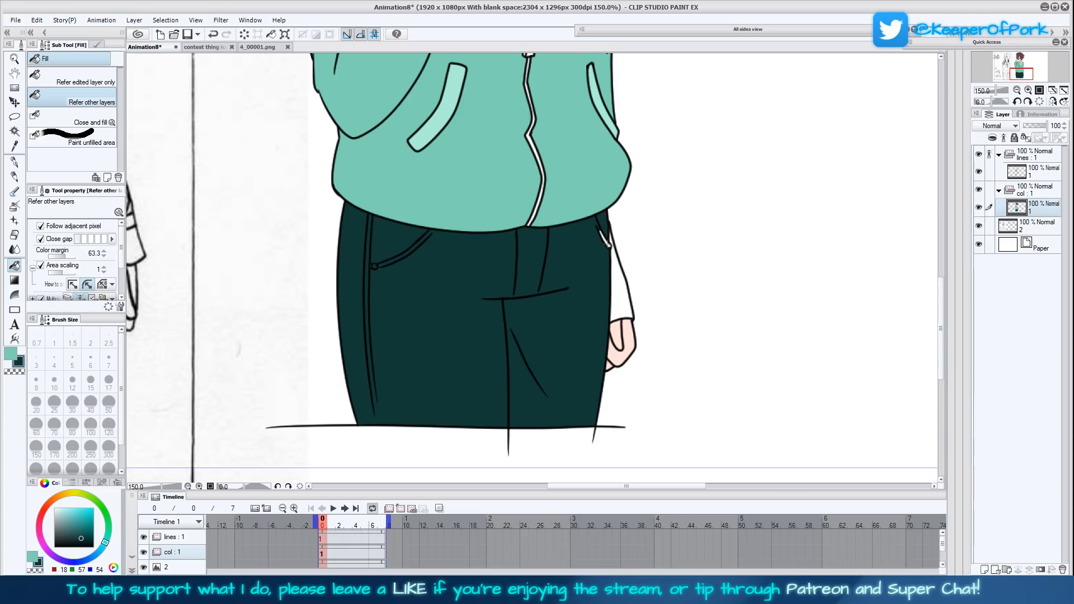
click(606, 240)
key(ctrl+z)
click(608, 245)
- Fill the inner ear pads of both headphone cups with the trousers' dark green
scroll(925, 175, up, 2)
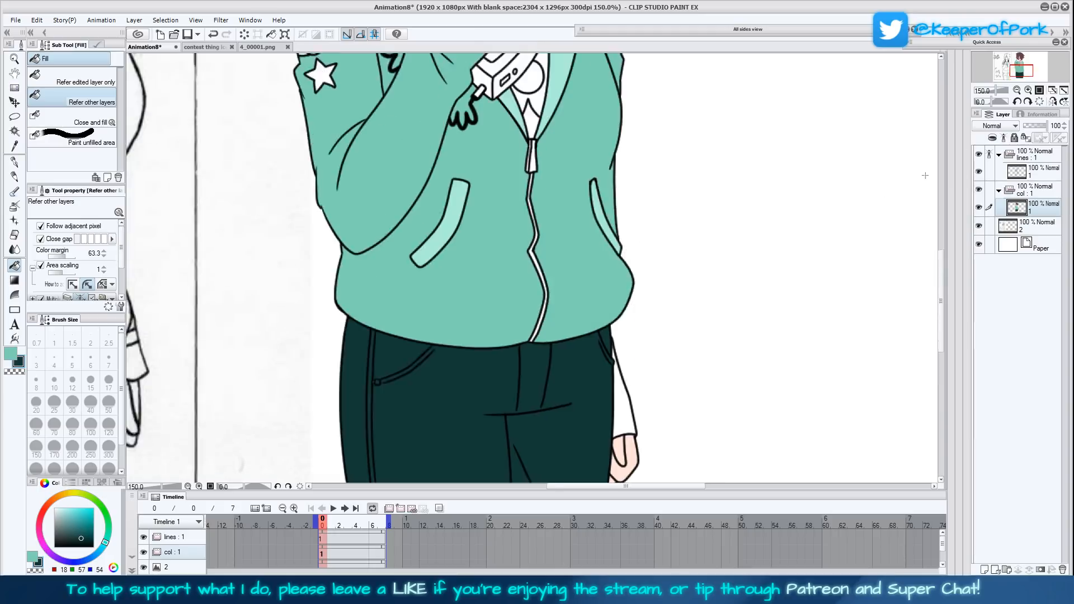
click(1064, 91)
drag(719, 321, 719, 330)
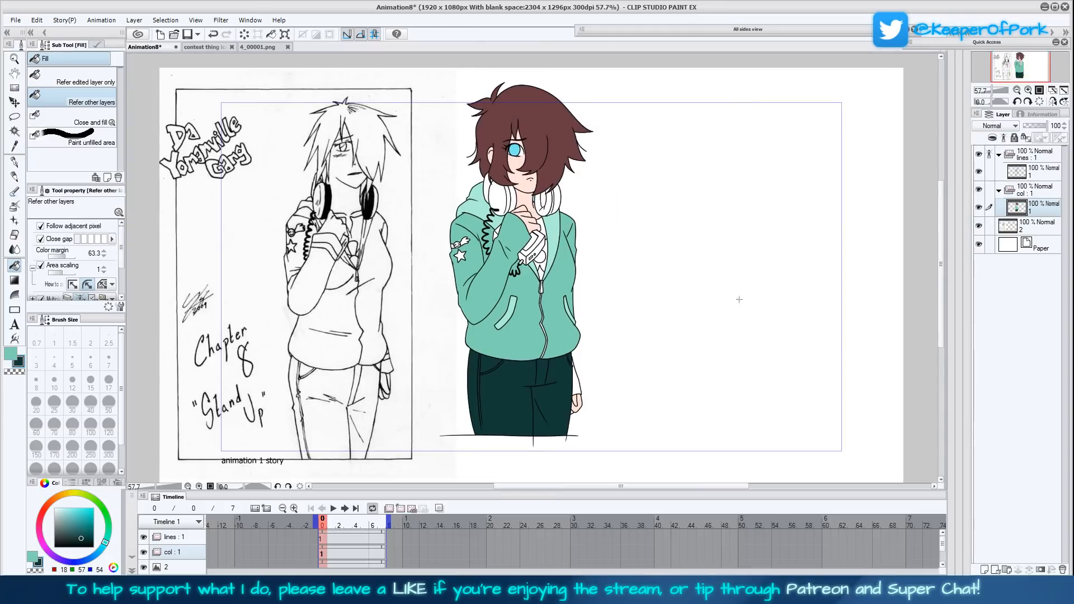
click(1028, 90)
click(1028, 90)
click(1028, 90)
drag(711, 180, 676, 379)
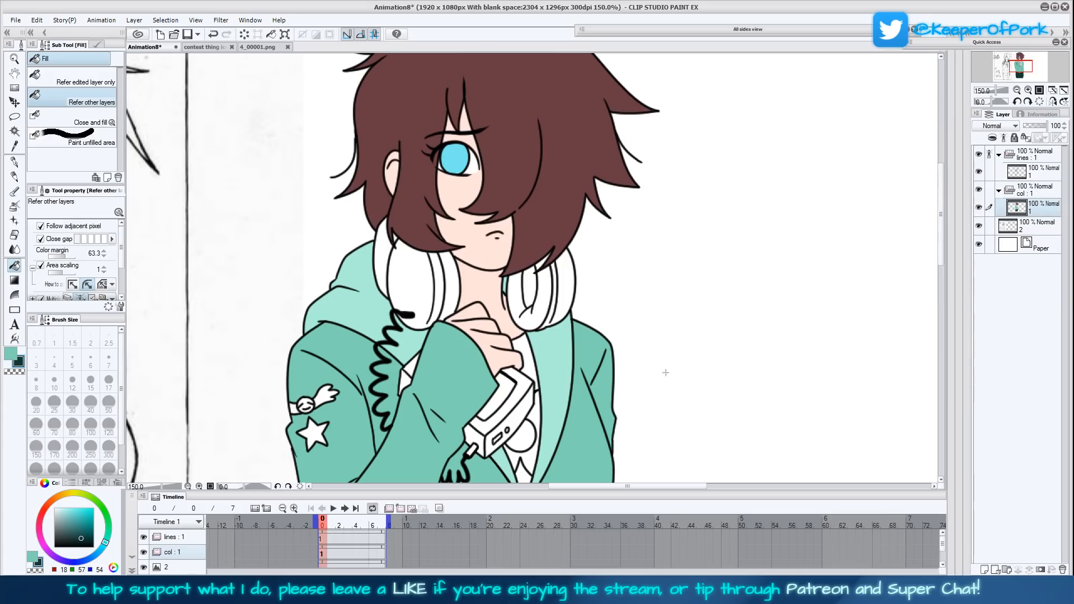
click(543, 303)
click(541, 263)
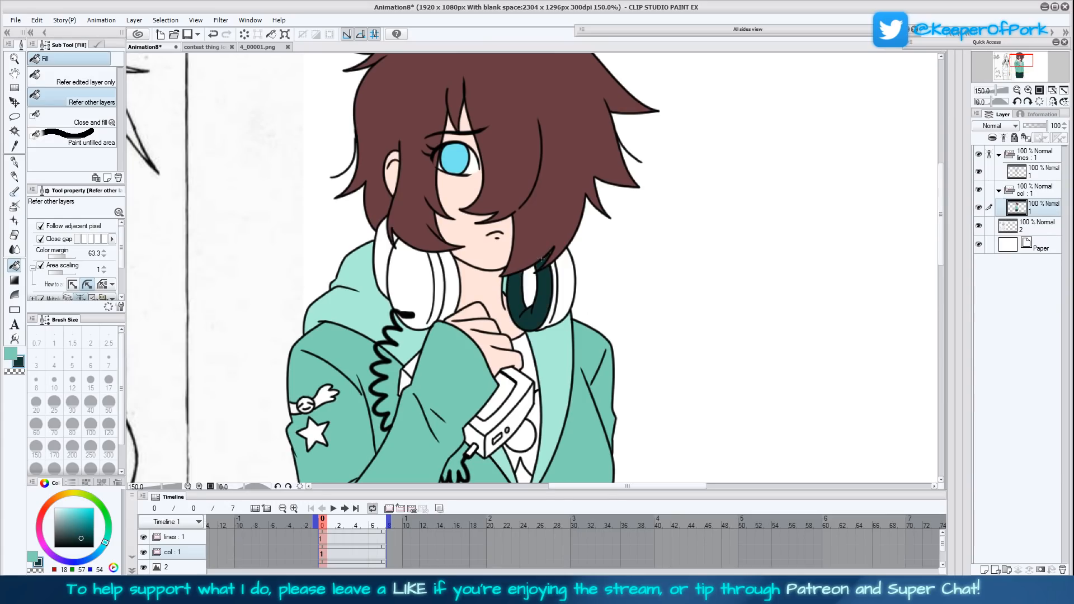
click(452, 281)
- Darken the sub colour to RGB 7, 36, 33 and fill the centre opening of the exposed headphone pad with it
drag(643, 354, 673, 292)
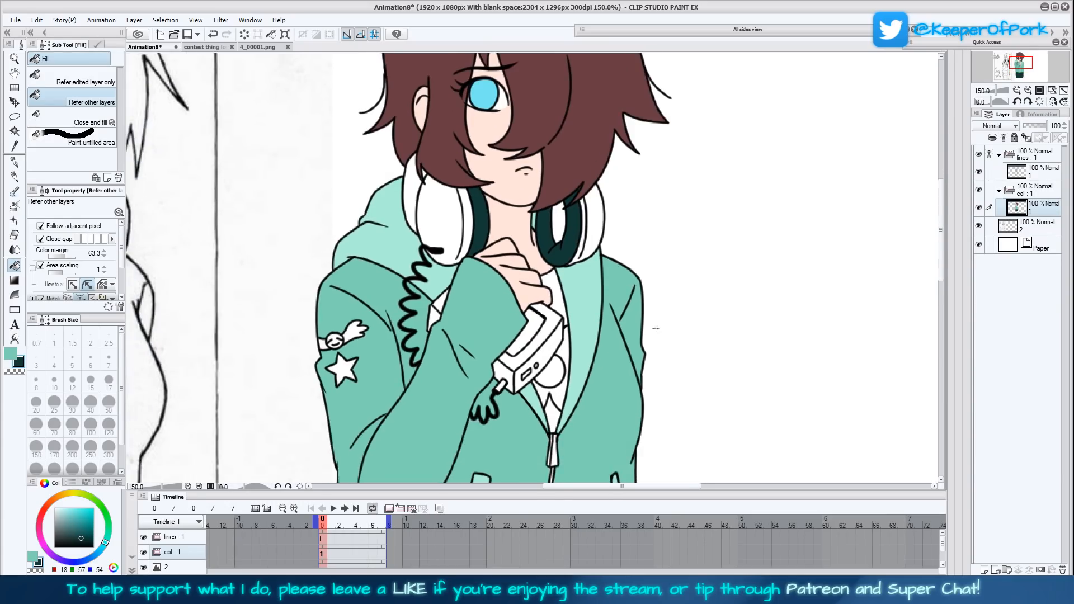
drag(592, 242, 584, 282)
click(553, 269)
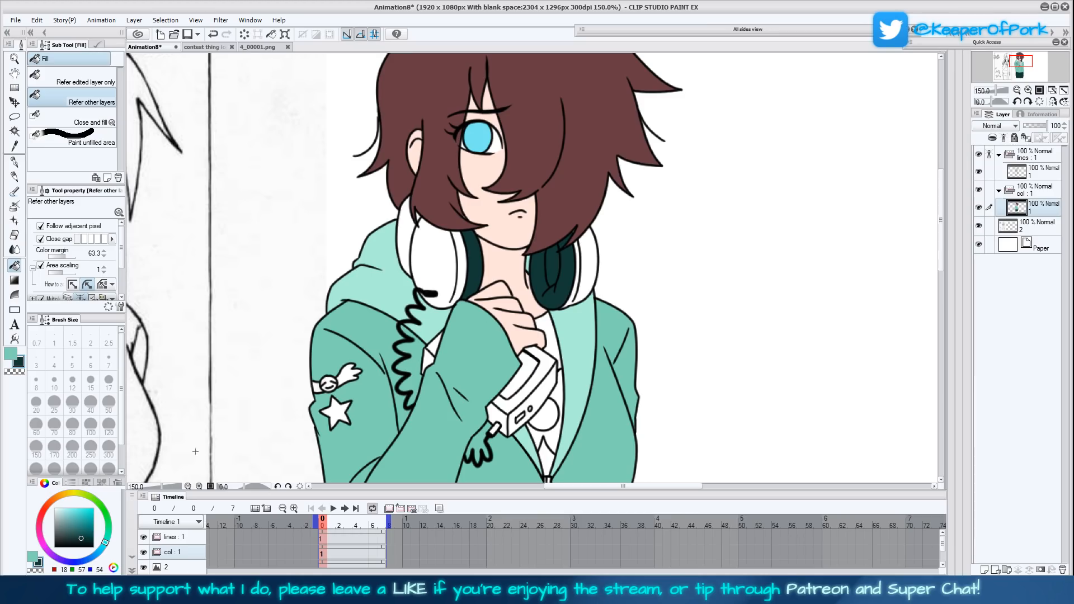
click(85, 541)
click(552, 275)
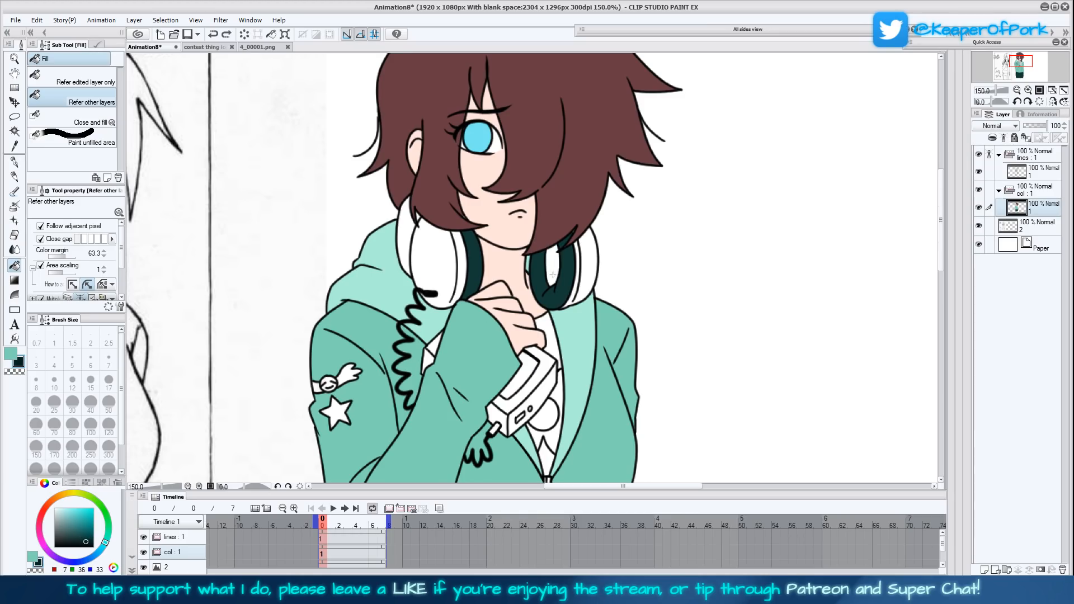
- Fill the flat top panel of the handheld device with the same darkened green
scroll(680, 320, down, 2)
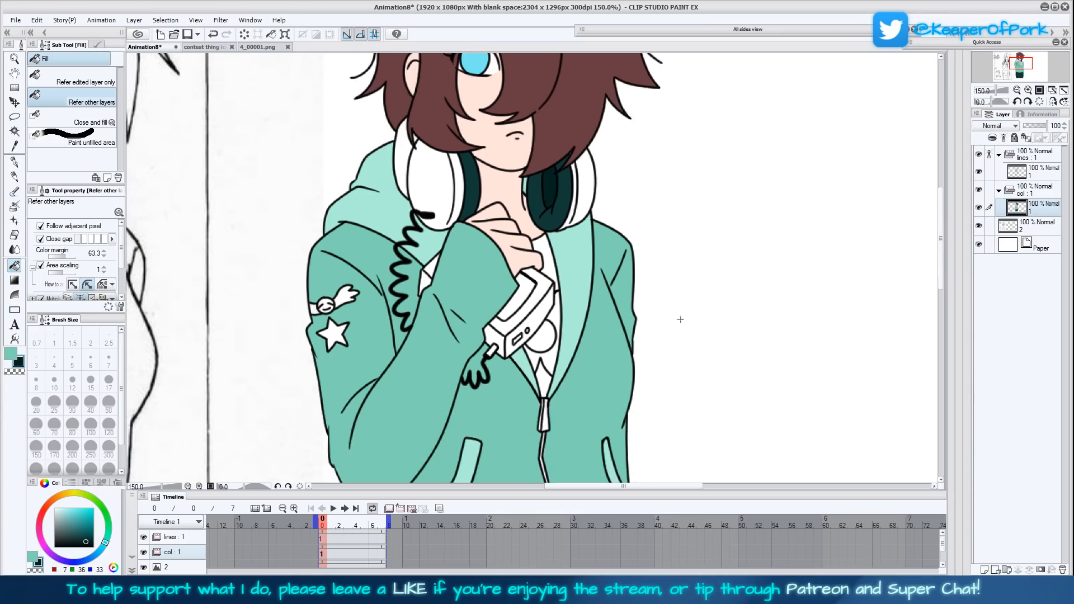
drag(680, 319, 666, 356)
click(514, 345)
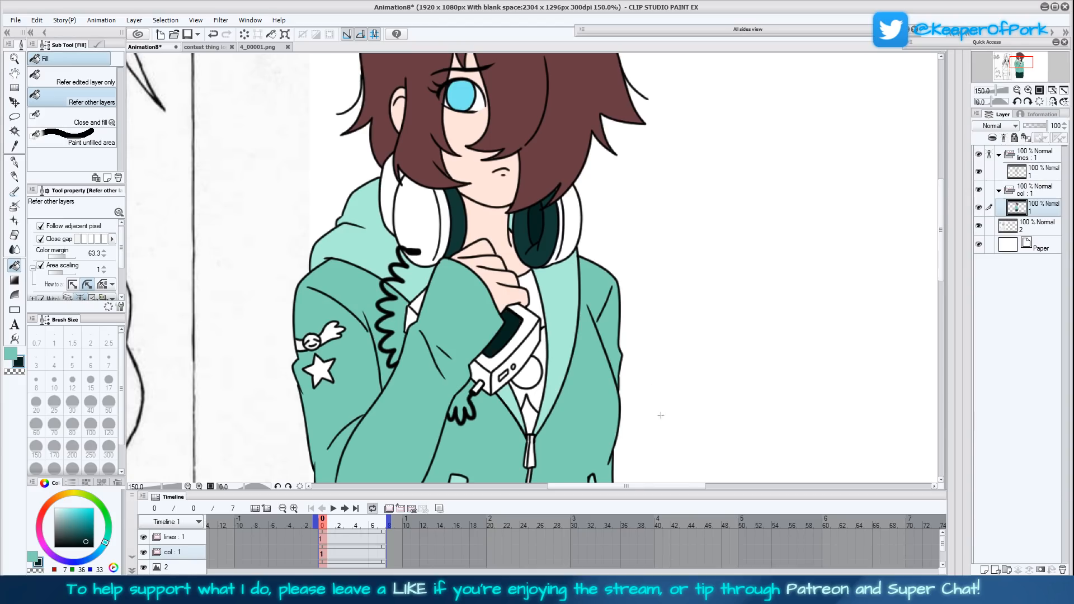
- Sample the jacket's teal and fill the sleeve of the hanging arm beside the trousers with it
scroll(660, 418, down, 2)
scroll(668, 376, down, 2)
scroll(668, 377, down, 2)
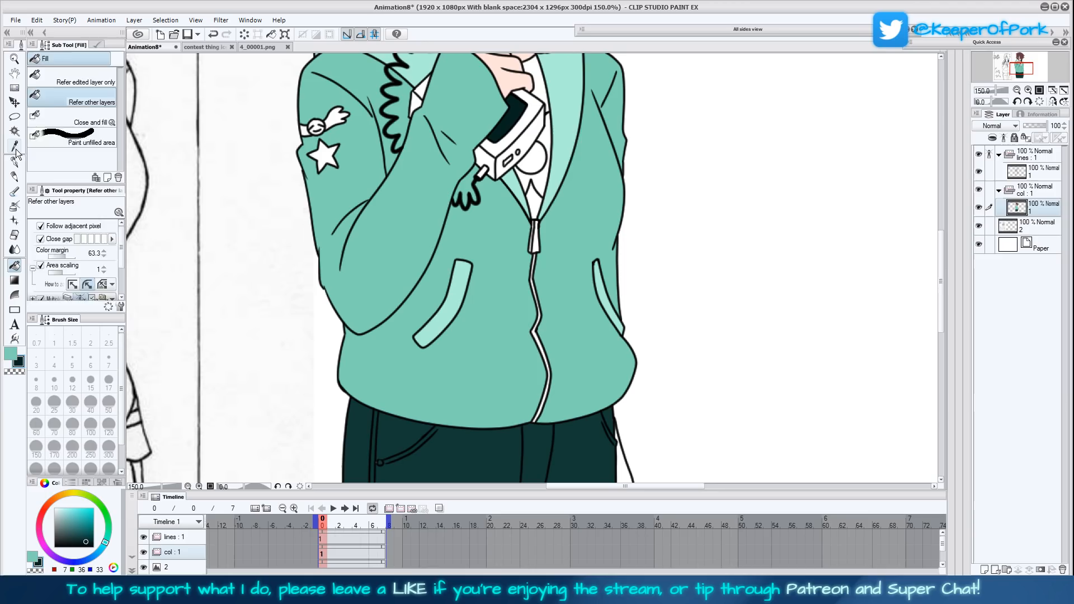
alt+click(473, 382)
drag(704, 445, 650, 383)
click(572, 422)
- Sample the pale sock in 4_00001.png, adjust the sub colour to RGB 219, 255, 254, and return to the Animation8 drawing
drag(594, 316, 612, 249)
drag(612, 152, 599, 393)
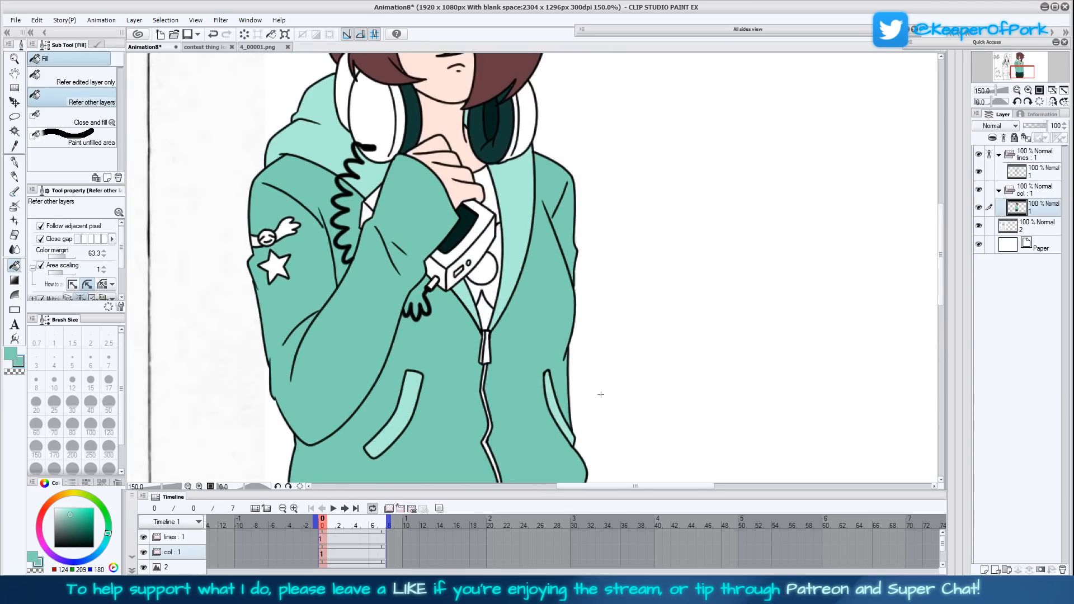
click(19, 149)
drag(478, 319, 484, 333)
click(258, 49)
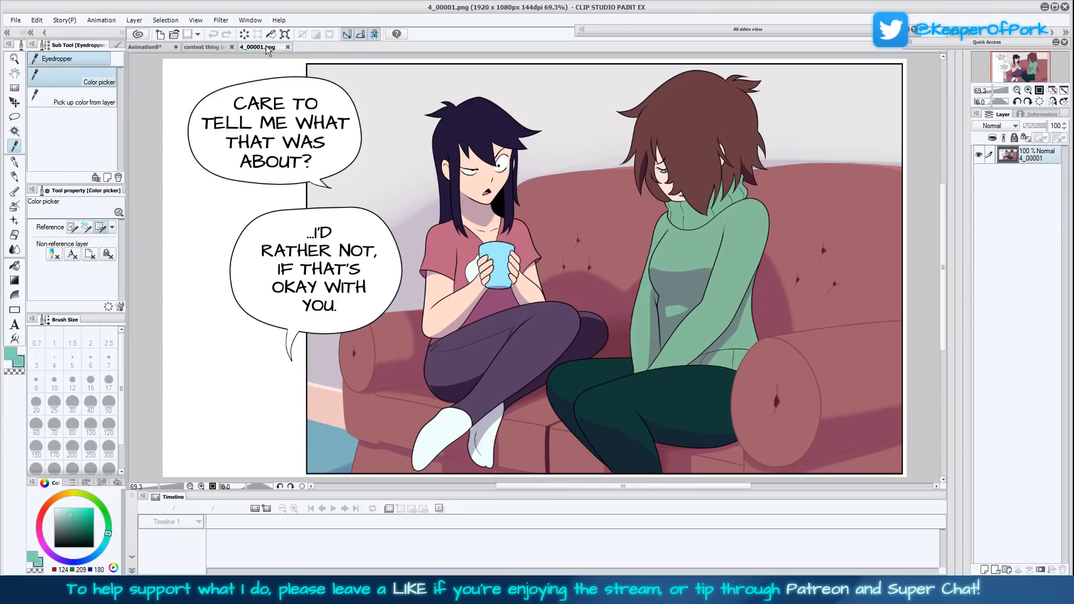
click(456, 428)
click(60, 508)
drag(105, 548, 104, 544)
click(147, 49)
click(14, 265)
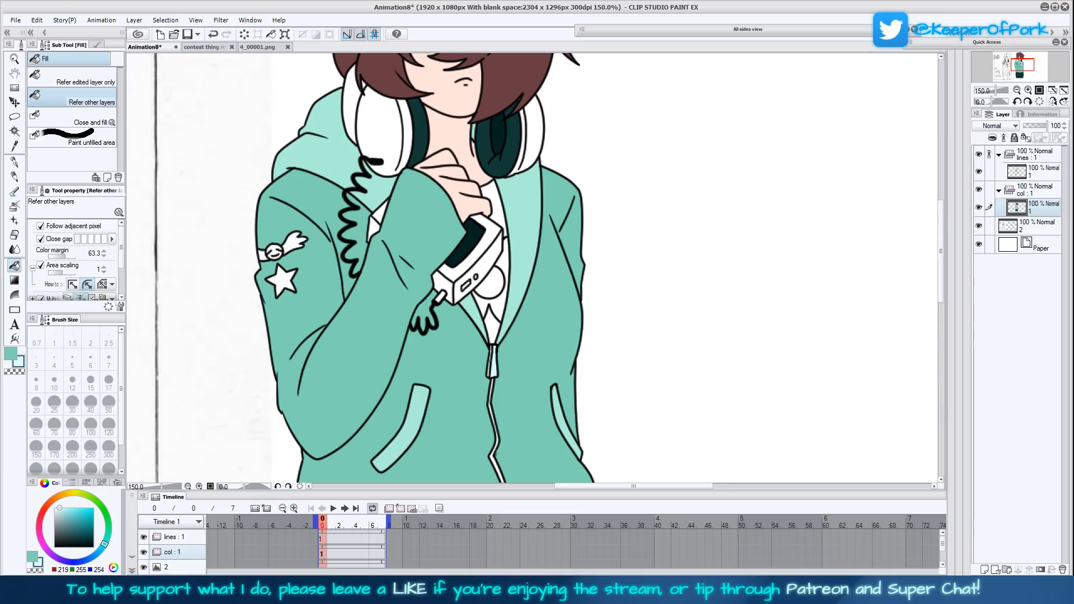
- Fill the sleeve's star and winged-face patches and the jacket's zipper with the pale blue
scroll(513, 292, down, 4)
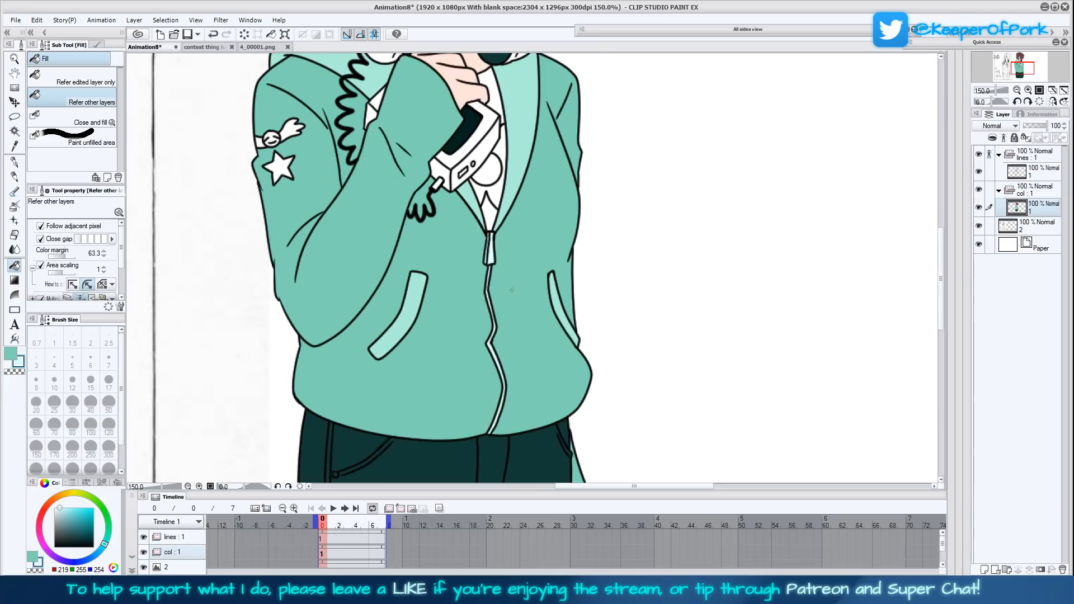
scroll(513, 292, up, 4)
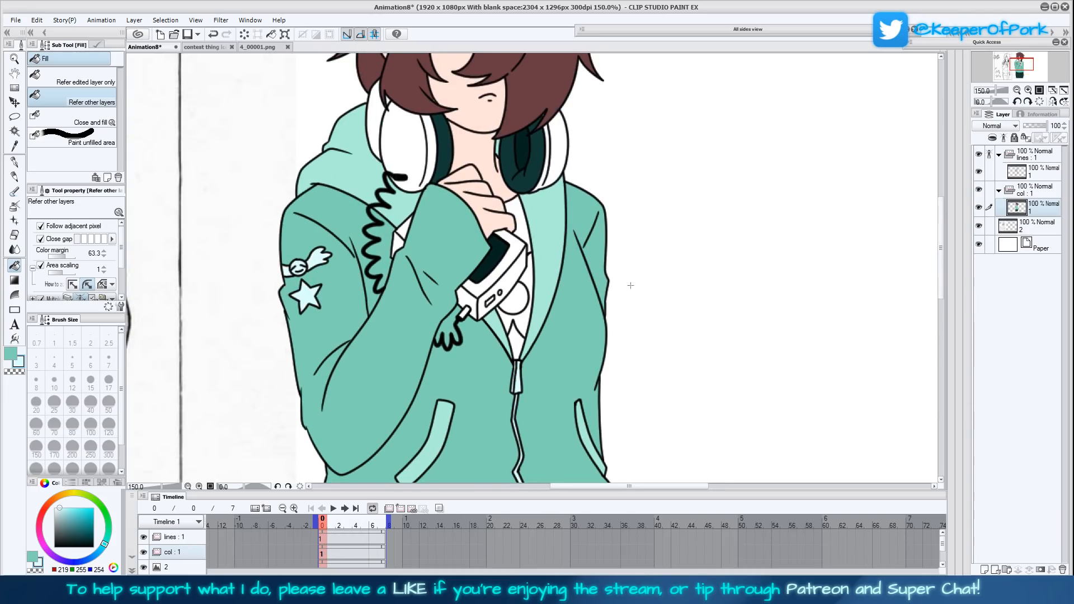
scroll(612, 323, up, 2)
- Fill the handheld device's casing and the small white gaps beside the coiled cord with the pale blue
drag(593, 346, 587, 364)
click(447, 376)
click(466, 360)
click(470, 367)
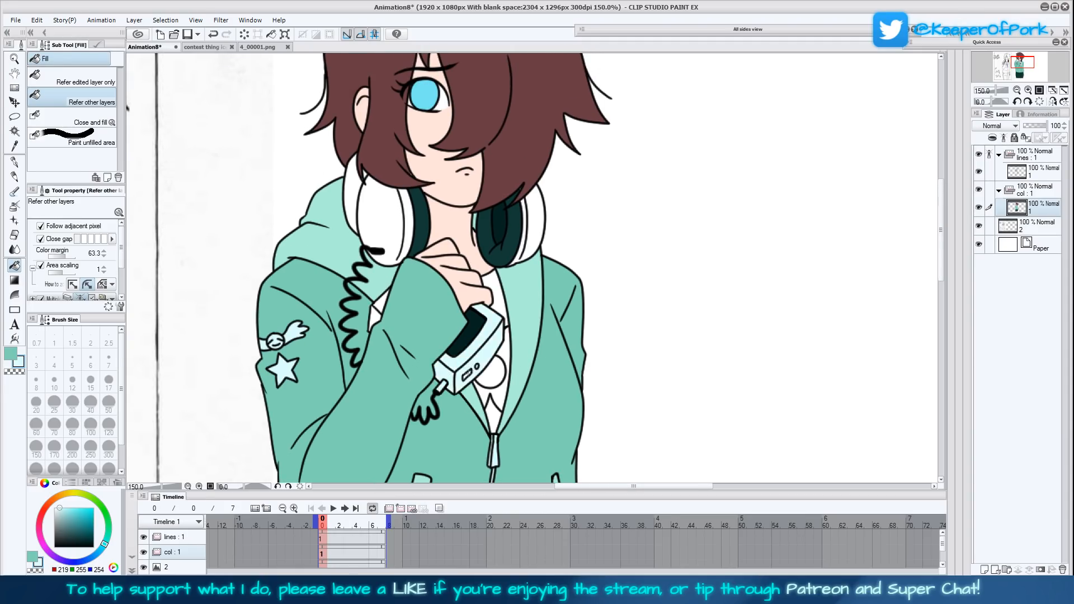
click(374, 318)
click(381, 305)
- Sample the shirt's white and mix a muted pink, RGB 219, 167, 181, as the sub colour
drag(622, 354, 608, 381)
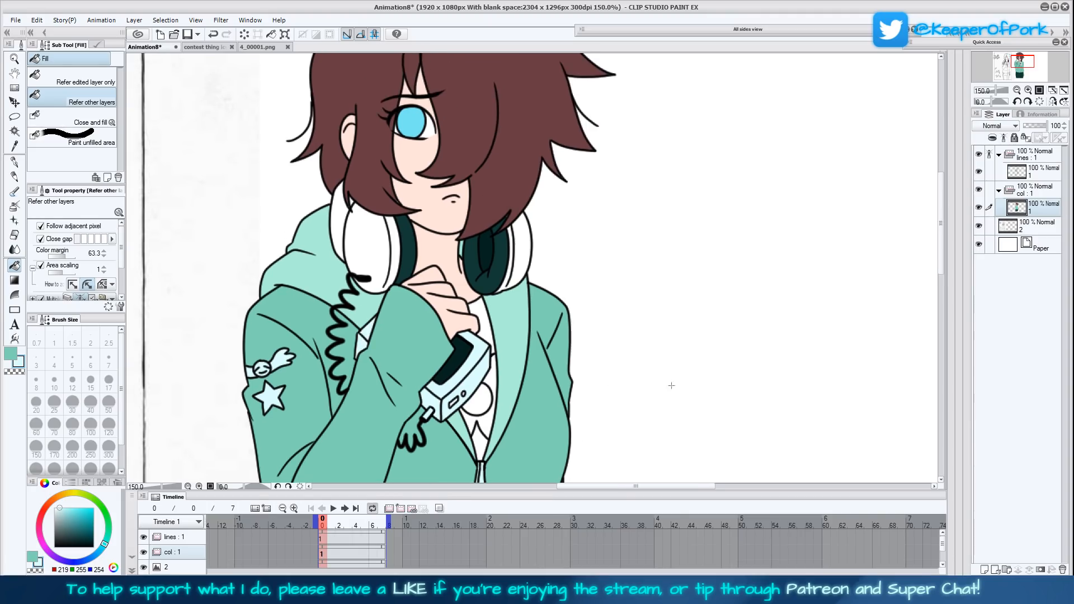
click(254, 48)
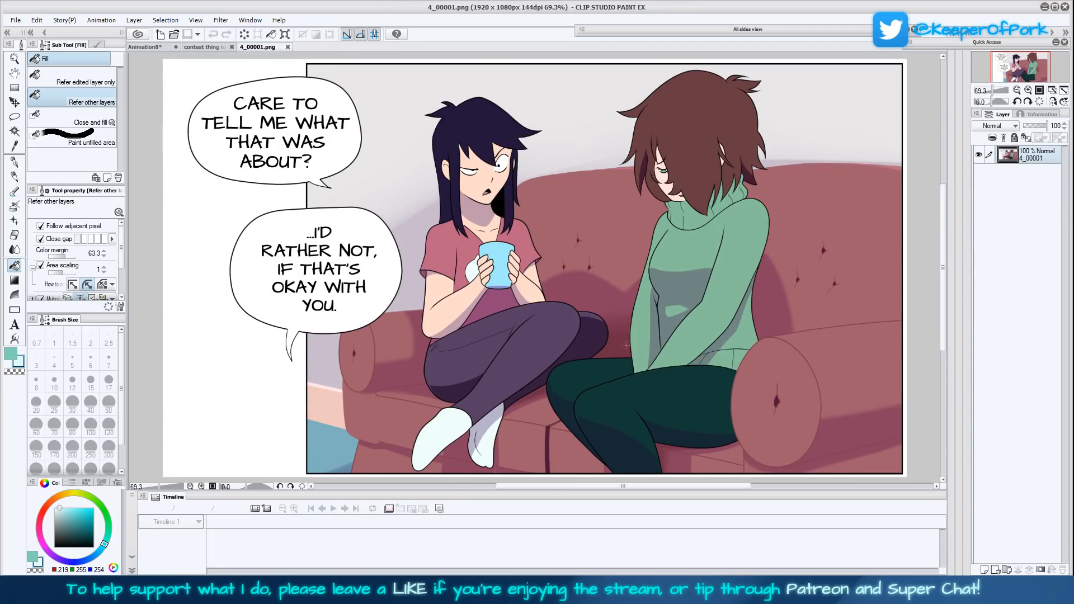
click(151, 47)
click(15, 147)
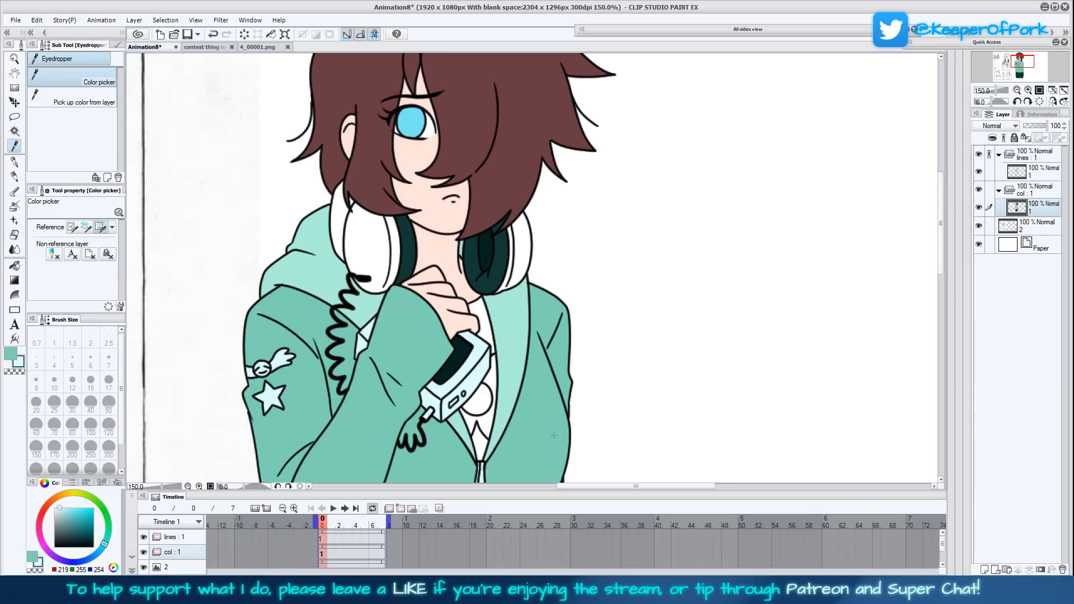
scroll(554, 436, down, 1)
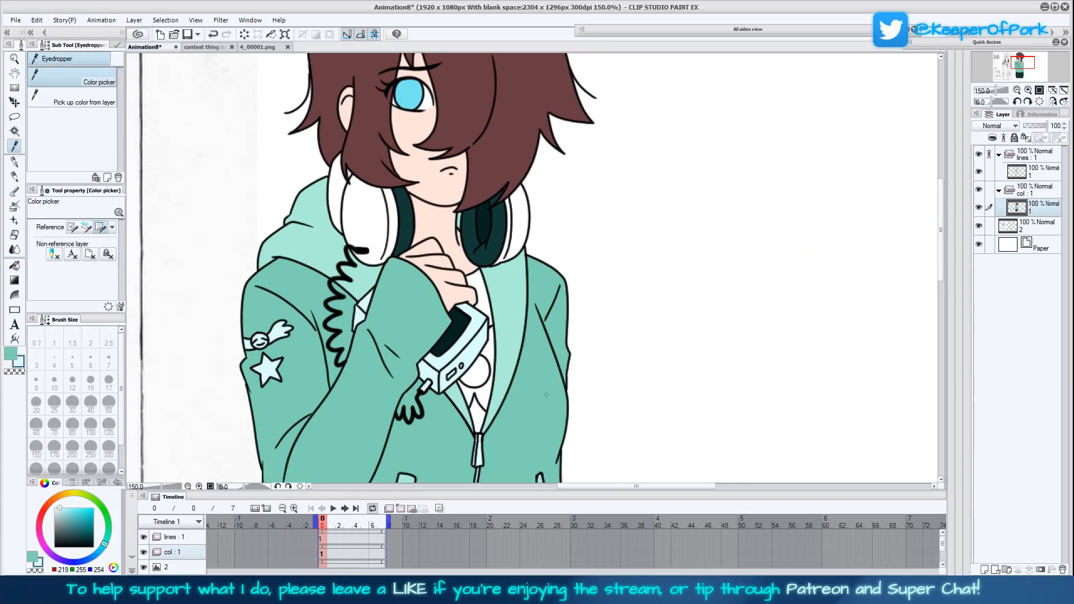
click(486, 306)
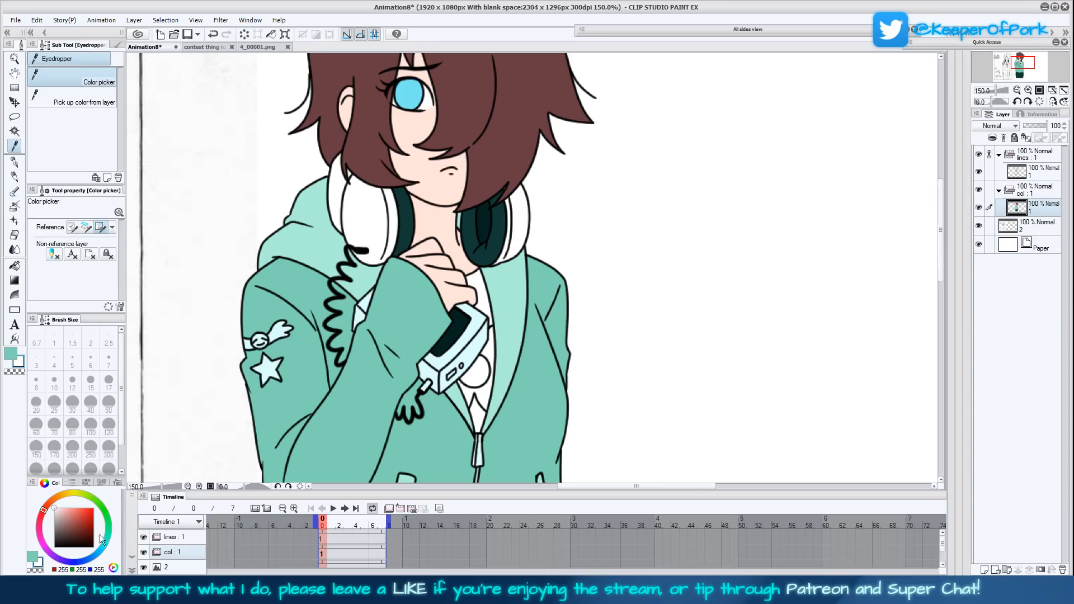
click(107, 541)
click(59, 517)
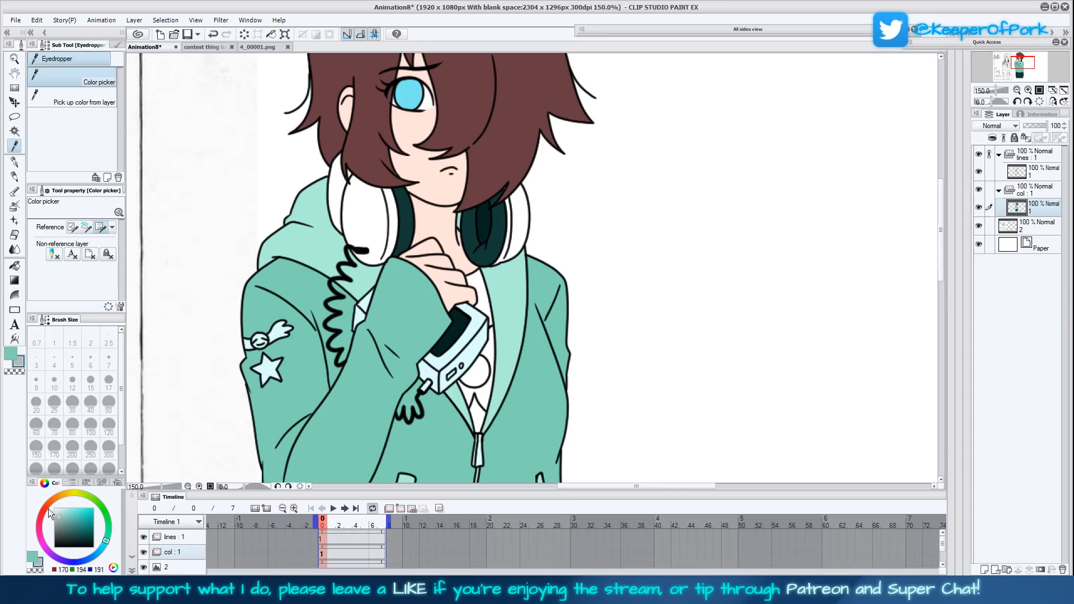
click(39, 521)
click(44, 508)
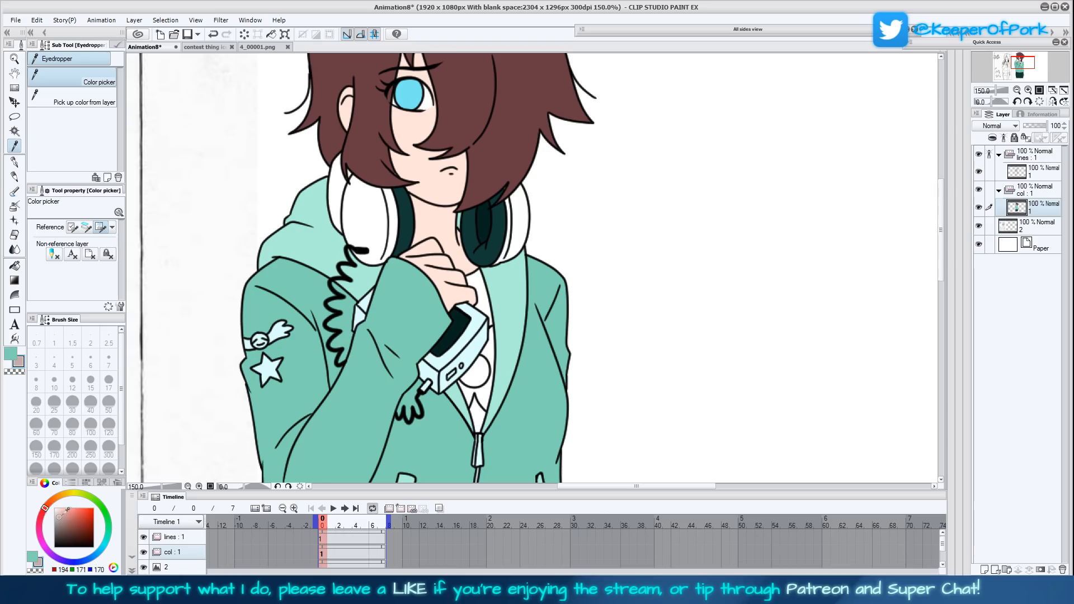
drag(43, 518, 64, 513)
click(15, 265)
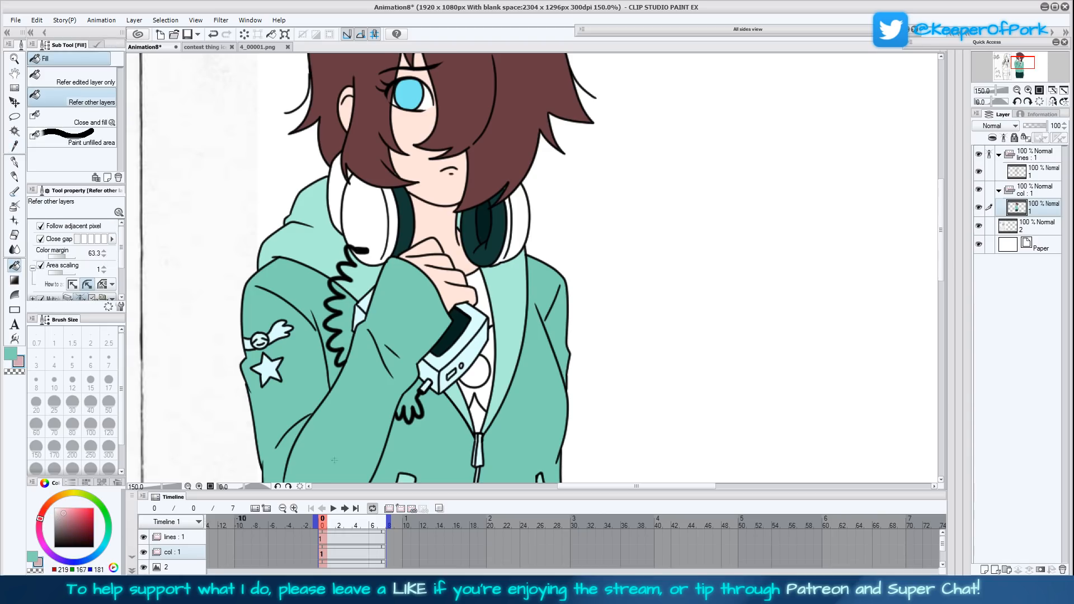
- Try the muted pink on the shirt areas above and below the device, then undo both fills
click(484, 308)
scroll(473, 369, down, 2)
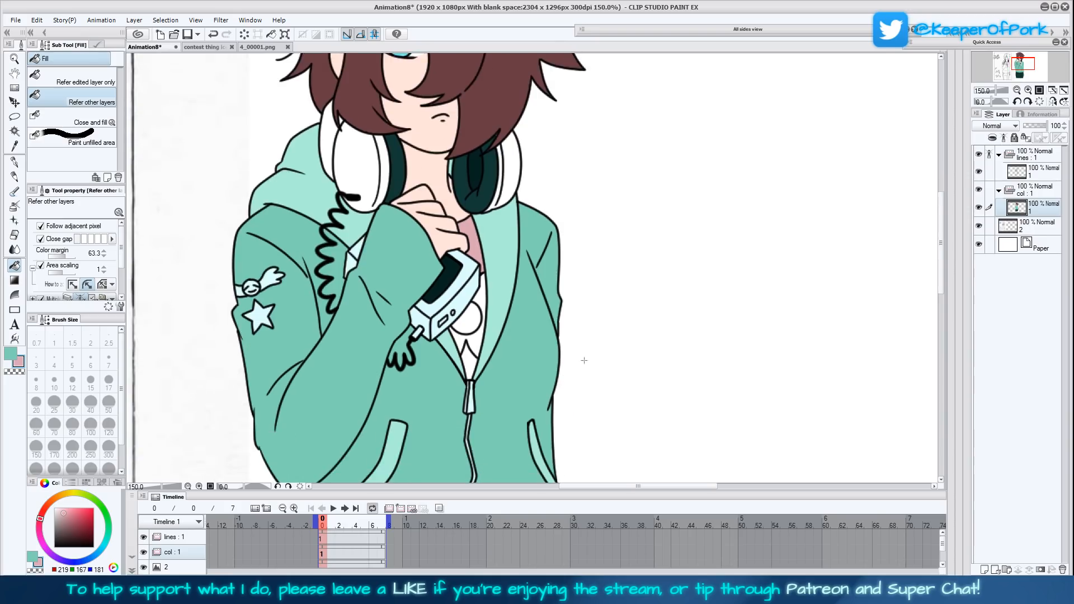
click(472, 369)
scroll(473, 369, down, 5)
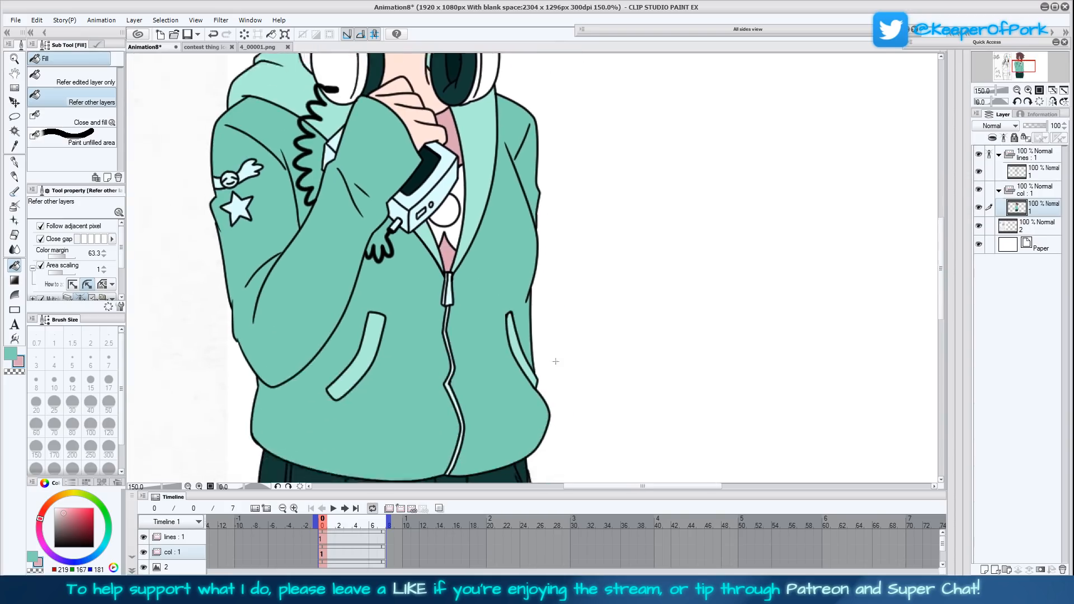
drag(576, 288, 575, 294)
key(ctrl+z)
key(ctrl+z)
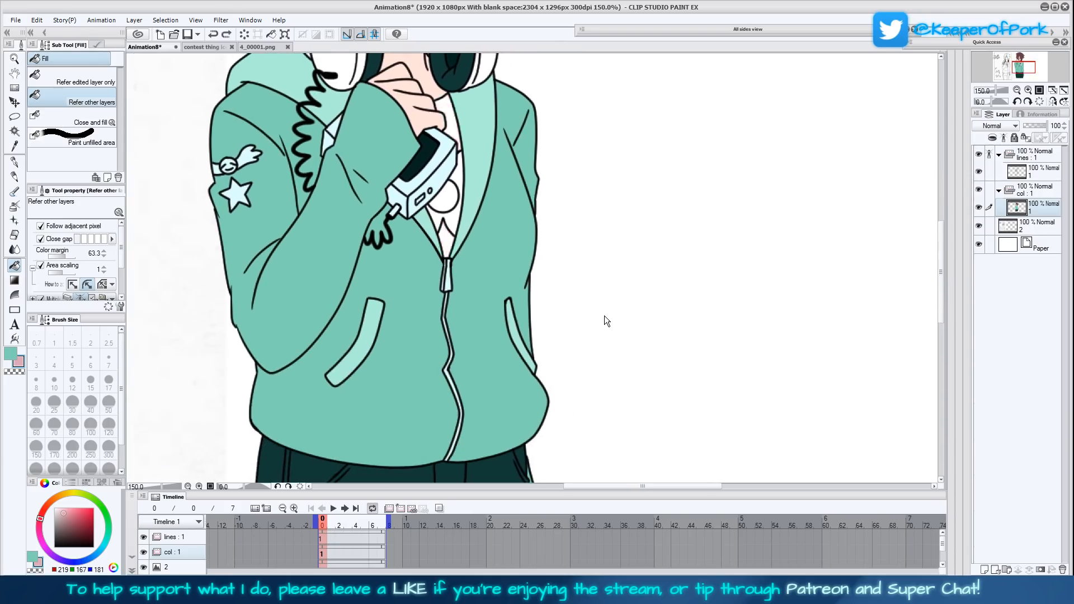
- Set the sub colour to light pink, RGB 255, 201, 210, and fill the shirt at the neck and just above the zipper
drag(465, 348, 474, 416)
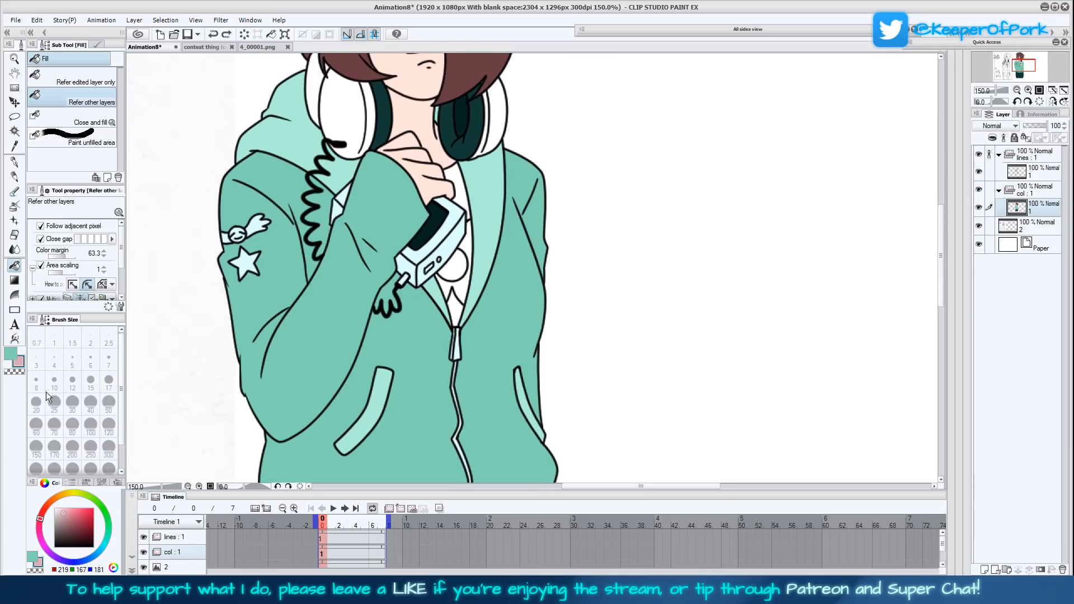
mouse_move(63, 512)
mouse_down()
mouse_move(63, 553)
mouse_move(106, 541)
mouse_move(88, 484)
mouse_move(52, 492)
mouse_up()
click(49, 500)
drag(48, 505, 63, 507)
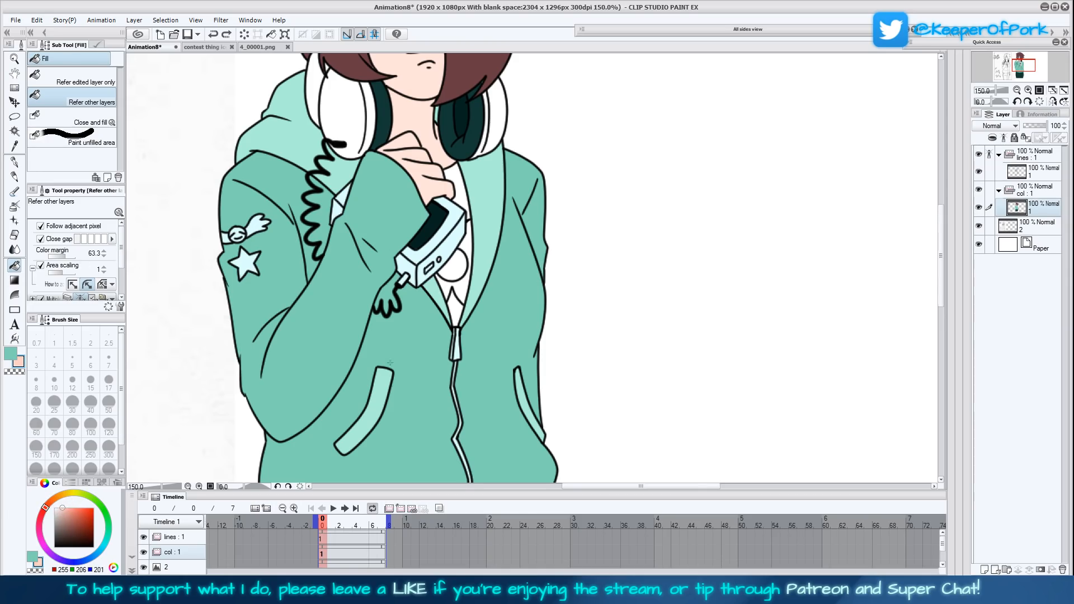
click(458, 194)
drag(503, 281, 475, 352)
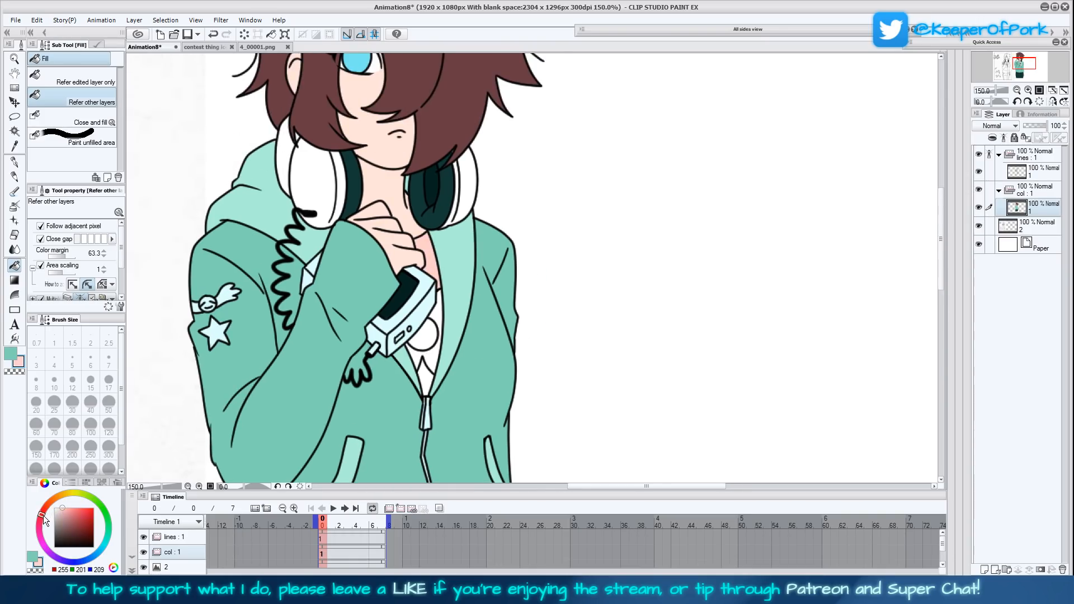
key(ctrl+z)
click(432, 267)
click(427, 374)
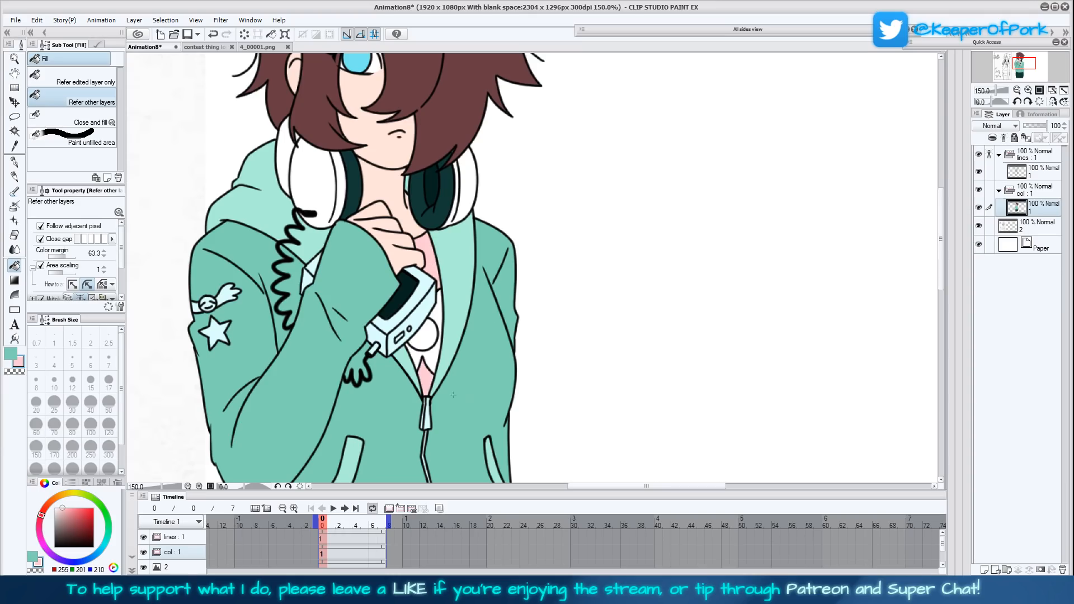
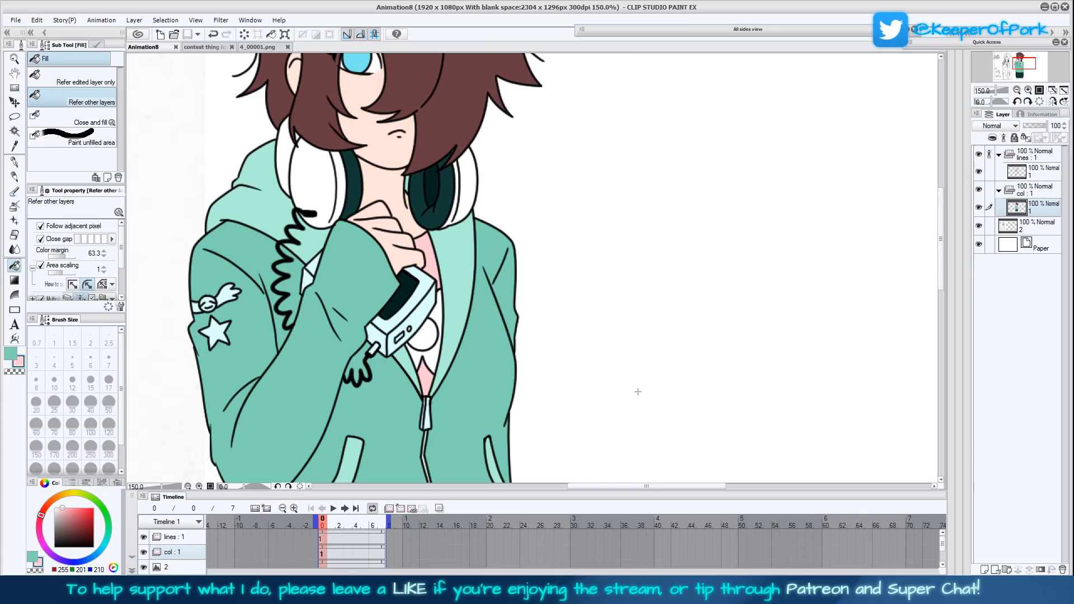
- Set the sub colour to a deeper pink, RGB 212, 132, 155, and fill the shirt's middle area and its circle
drag(626, 395, 643, 413)
drag(666, 357, 643, 394)
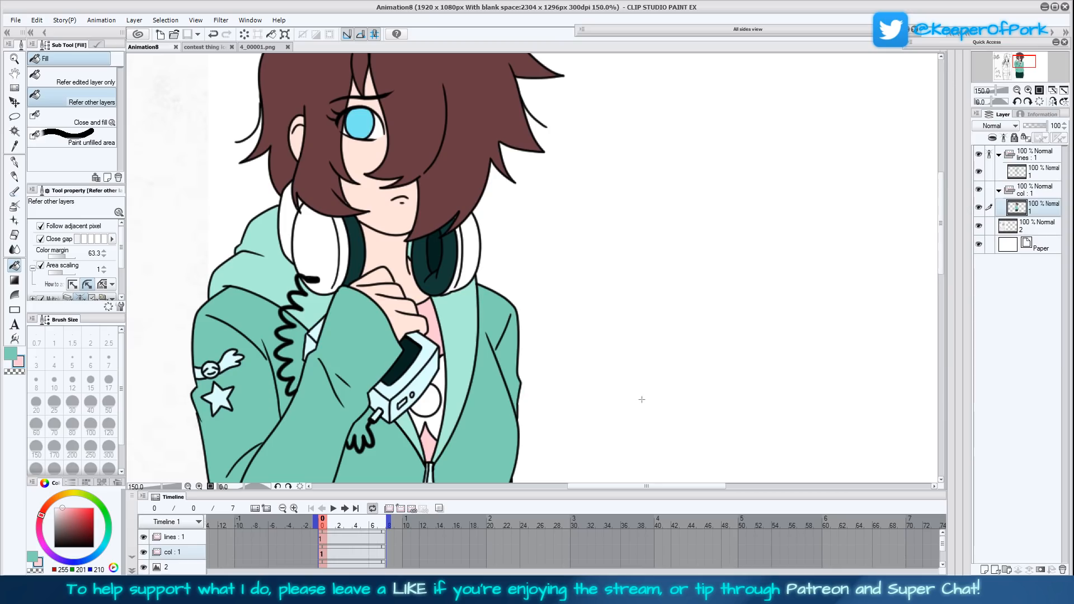
drag(642, 400, 649, 368)
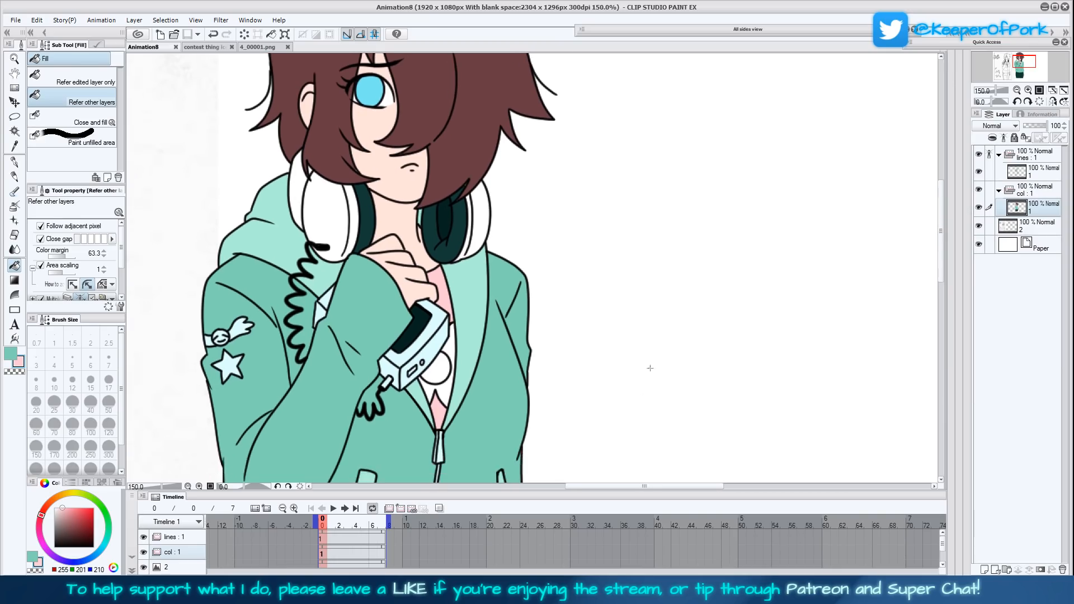
drag(643, 416, 614, 389)
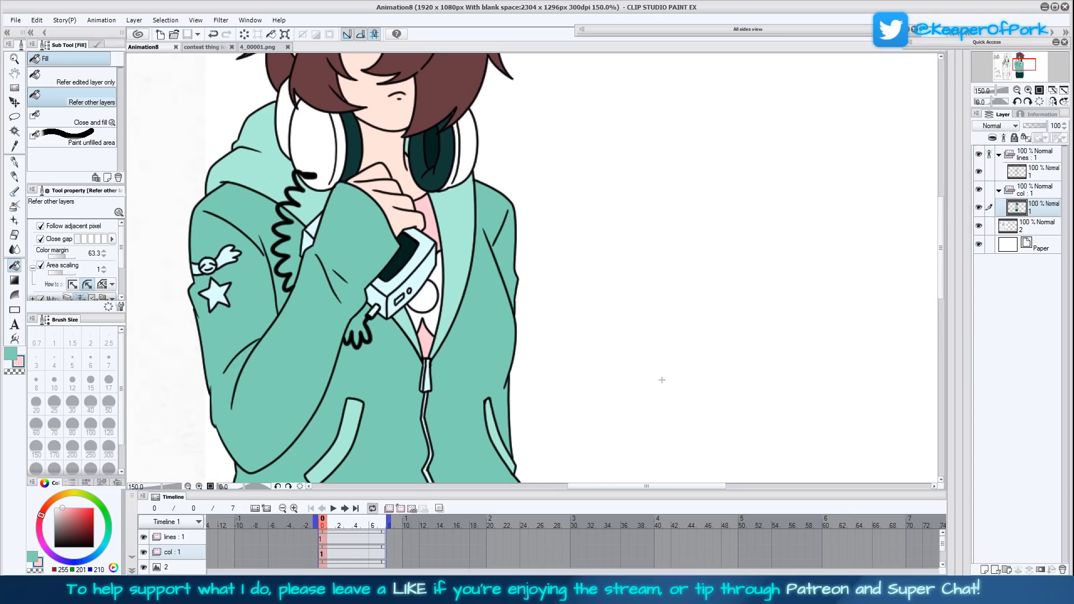
click(16, 146)
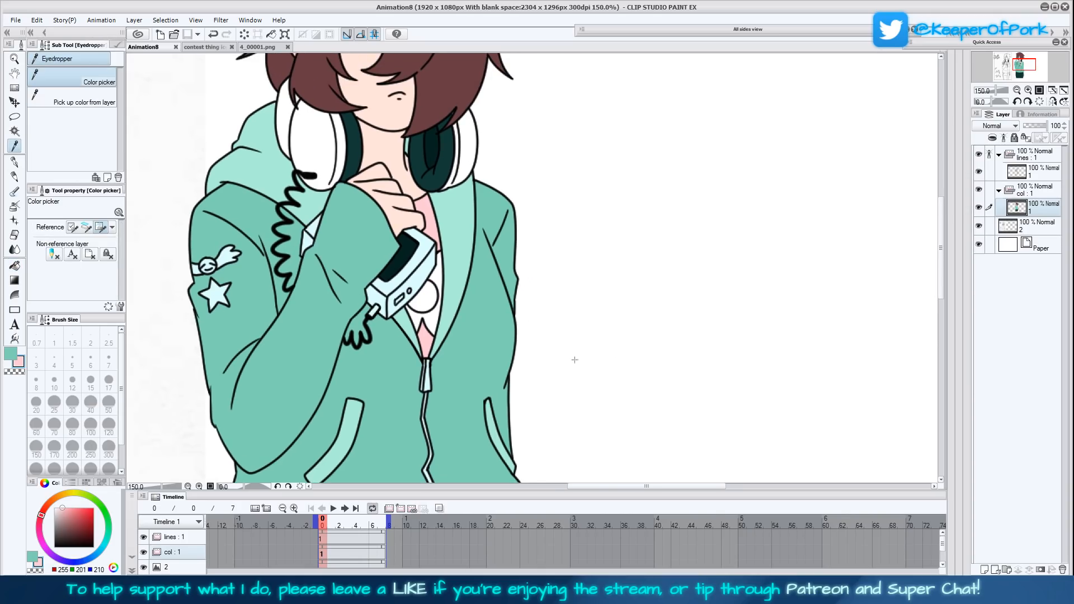
drag(575, 360, 557, 395)
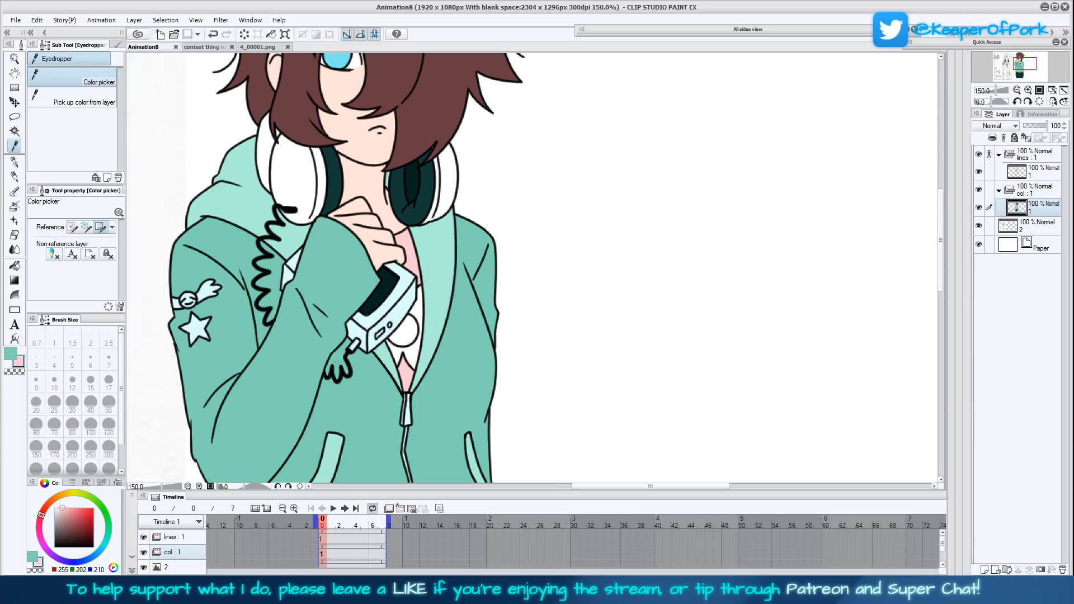
click(67, 513)
click(15, 265)
click(405, 332)
click(415, 353)
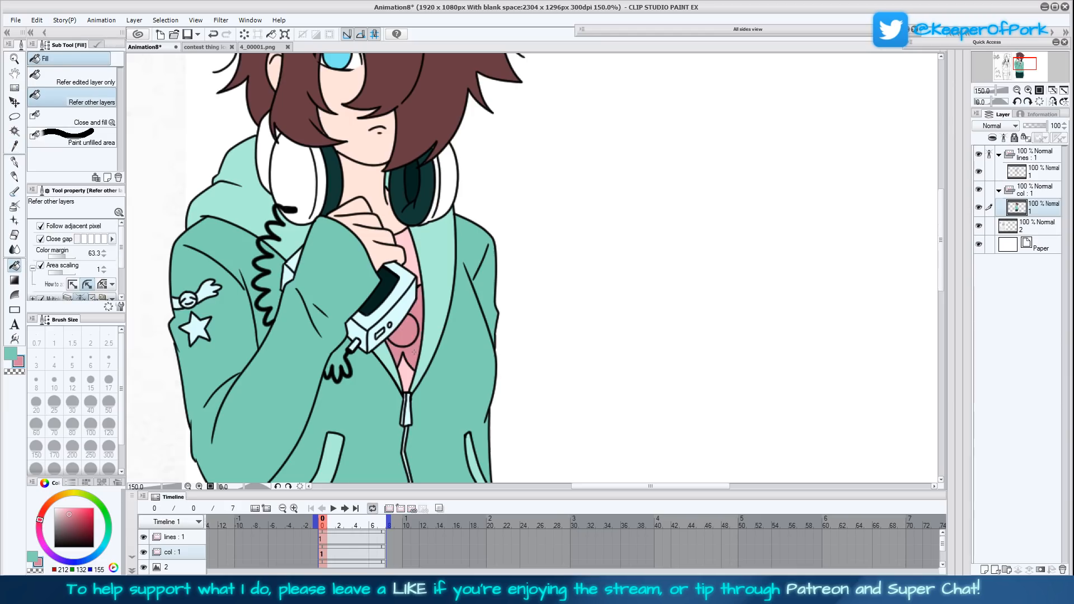
- Extend the deeper pink fill to the shirt's neck area and the patch just above the zipper
drag(539, 409, 544, 360)
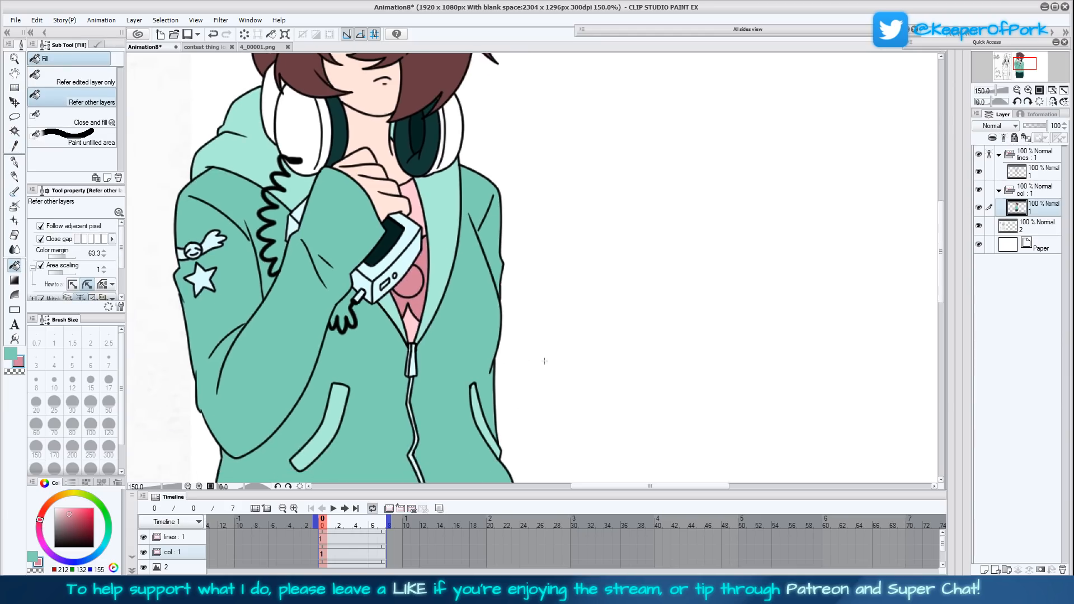
click(1053, 90)
drag(731, 367, 678, 367)
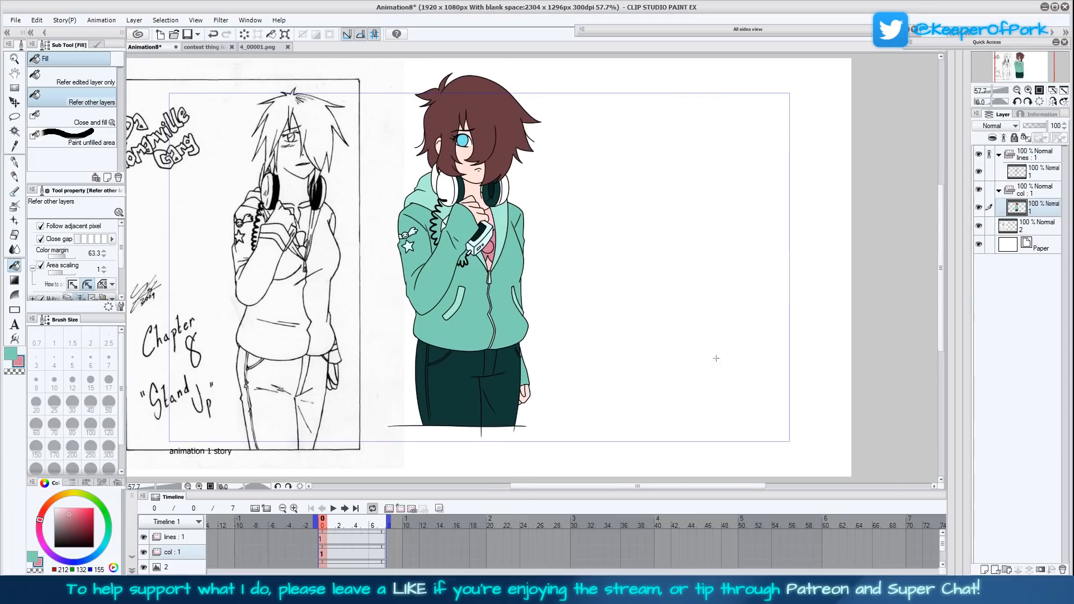
click(1028, 90)
click(1028, 90)
click(1028, 90)
drag(574, 285, 525, 344)
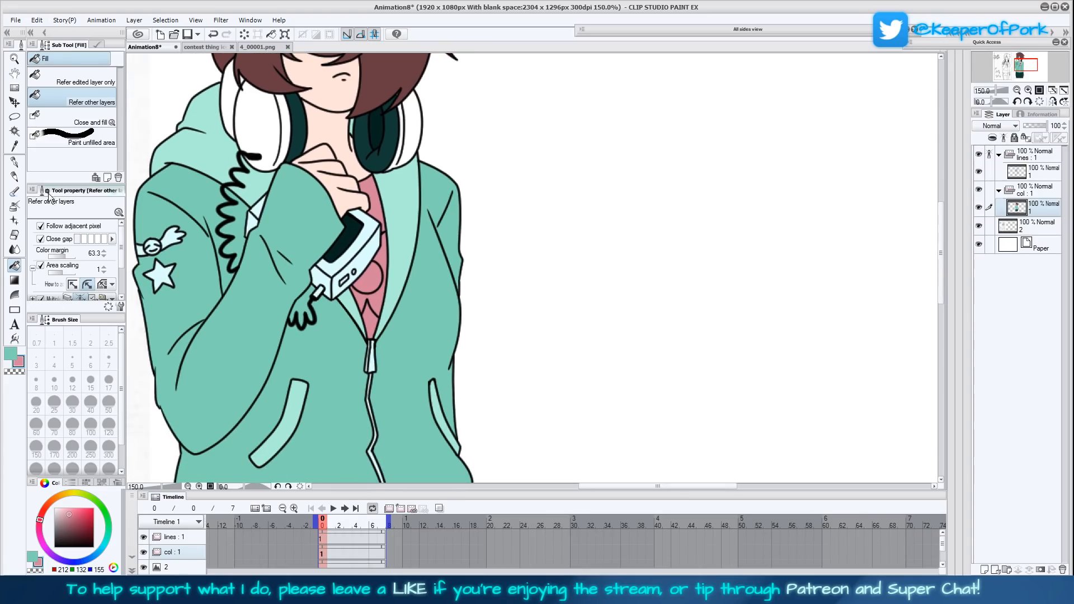
- Fill the shirt's middle area with a lighter pink, RGB 252, 178, 199, and undo that fill on the circle
mouse_move(505, 386)
mouse_down()
mouse_move(530, 361)
mouse_move(512, 389)
mouse_up()
click(69, 505)
click(66, 507)
click(365, 302)
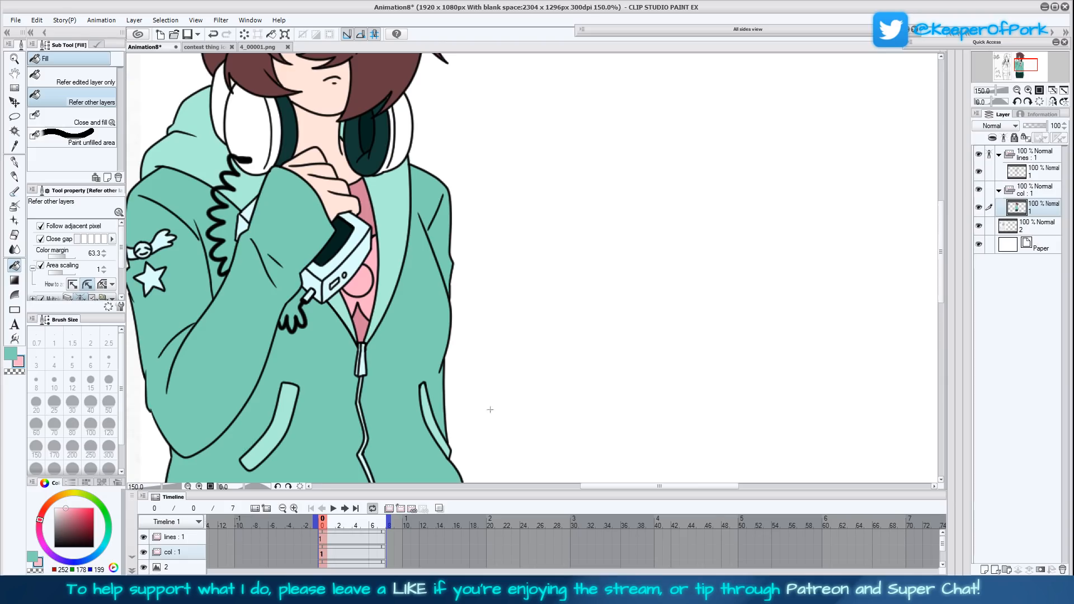
key(ctrl+z)
- Sample the shirt's deeper pink and fill the white outer parts of both headphone cups with it
drag(466, 322, 497, 409)
key(i)
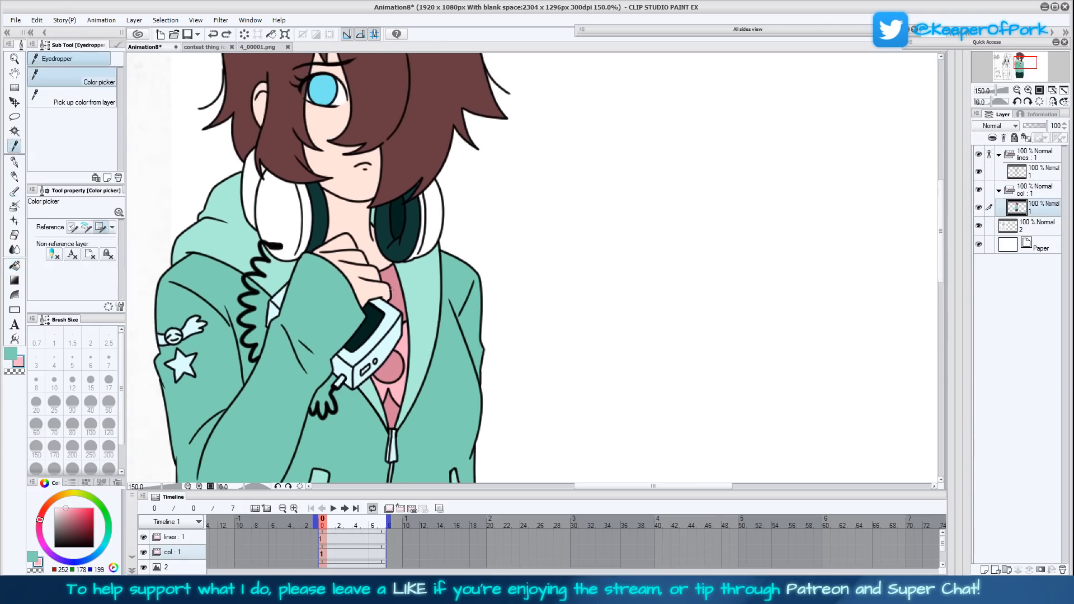
click(395, 289)
click(16, 266)
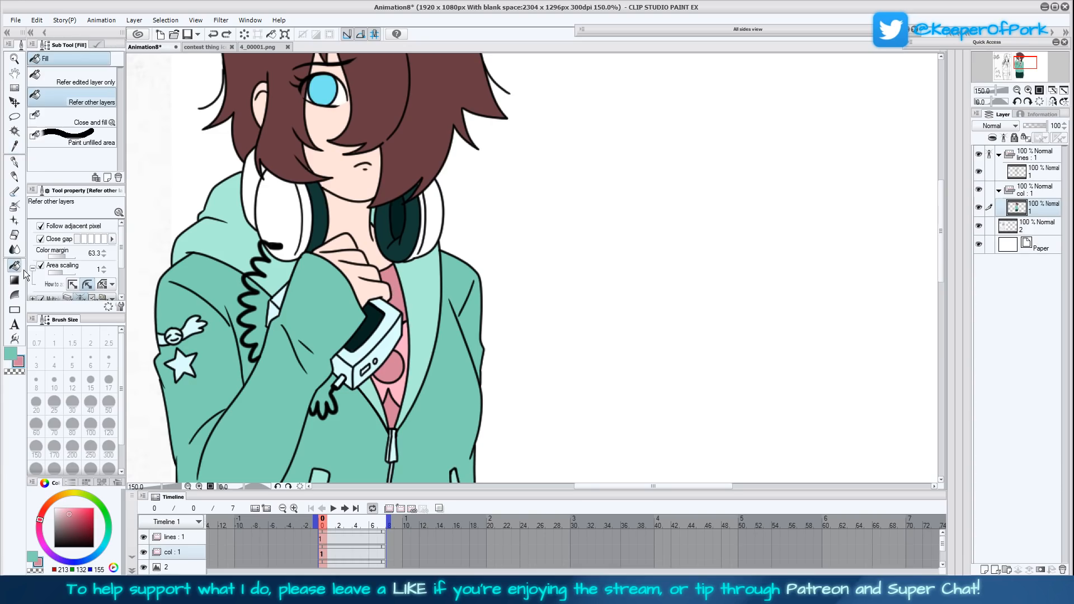
click(283, 219)
click(249, 190)
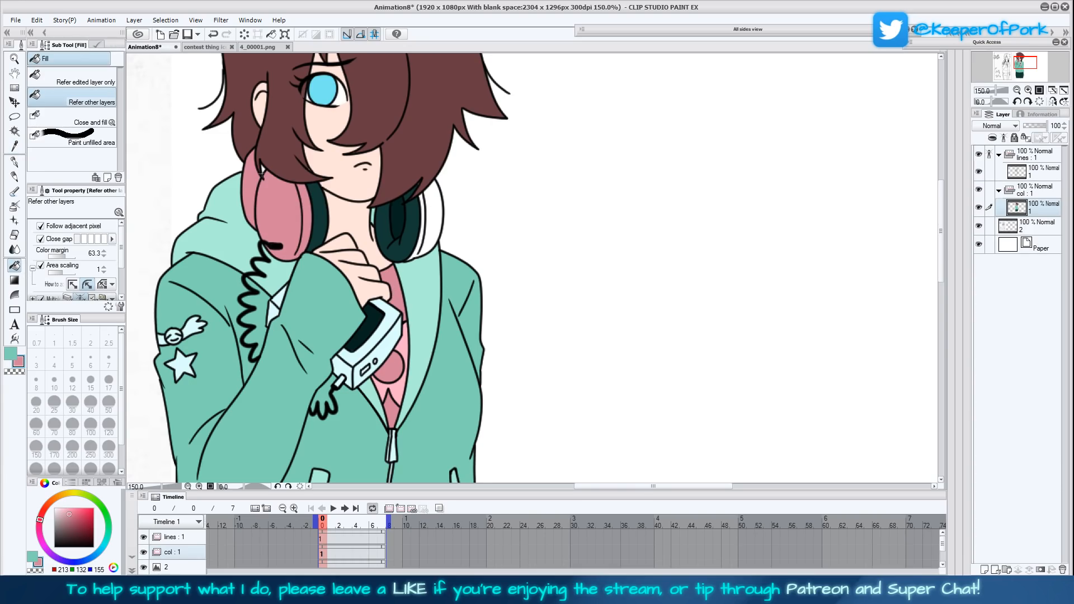
click(432, 222)
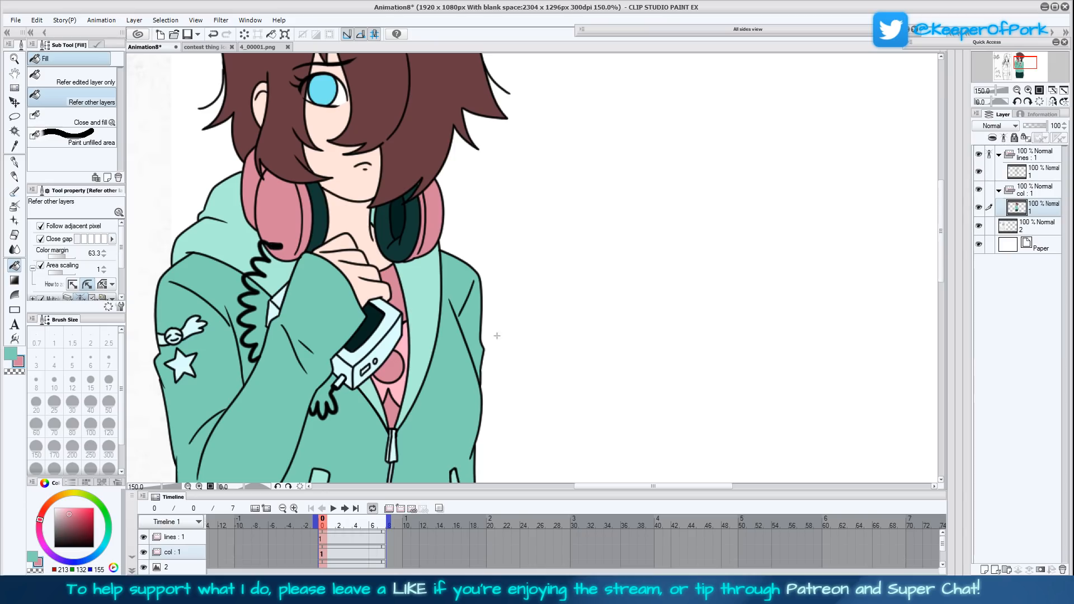
click(373, 213)
- Mix a pale pink, RGB 255, 223, 232, as the sub colour
scroll(521, 410, down, 2)
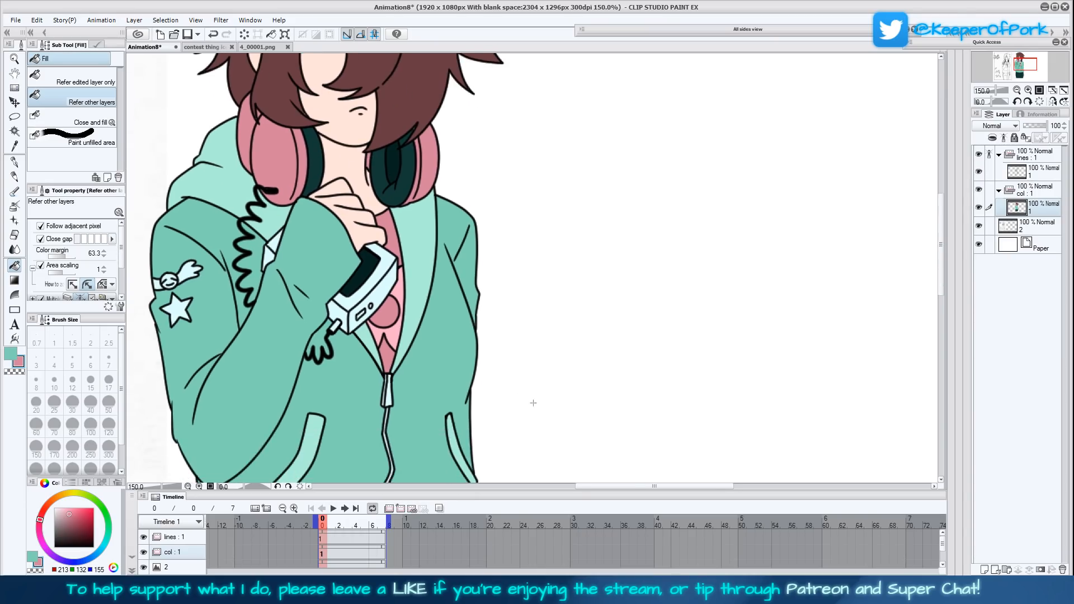
scroll(537, 391, right, 1)
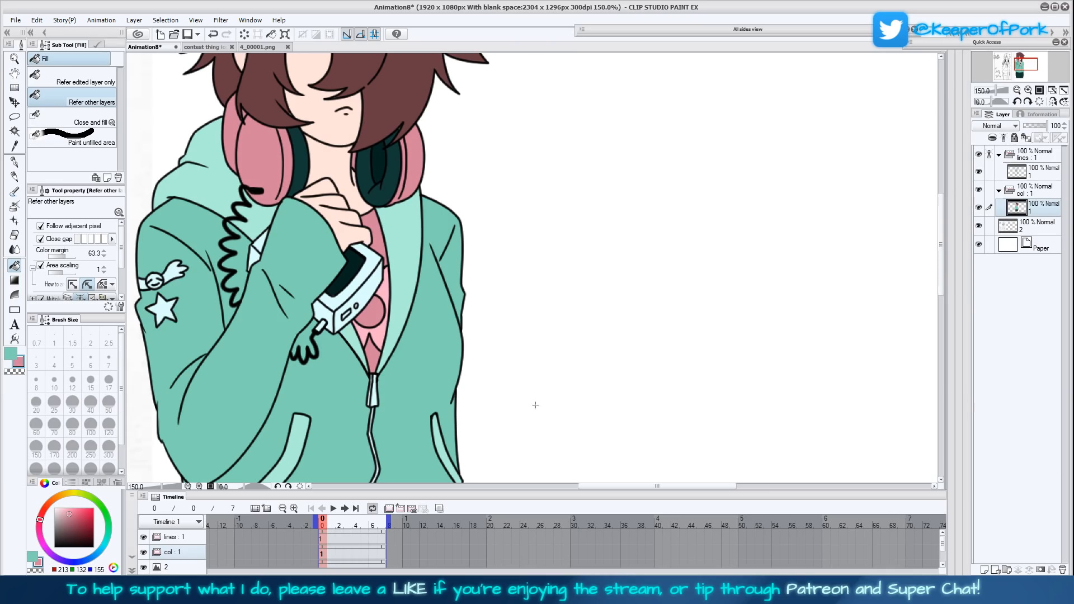
click(59, 507)
- Try the pale pink on the shirt areas around the device, then undo the fills
click(375, 240)
click(384, 294)
click(374, 313)
click(386, 304)
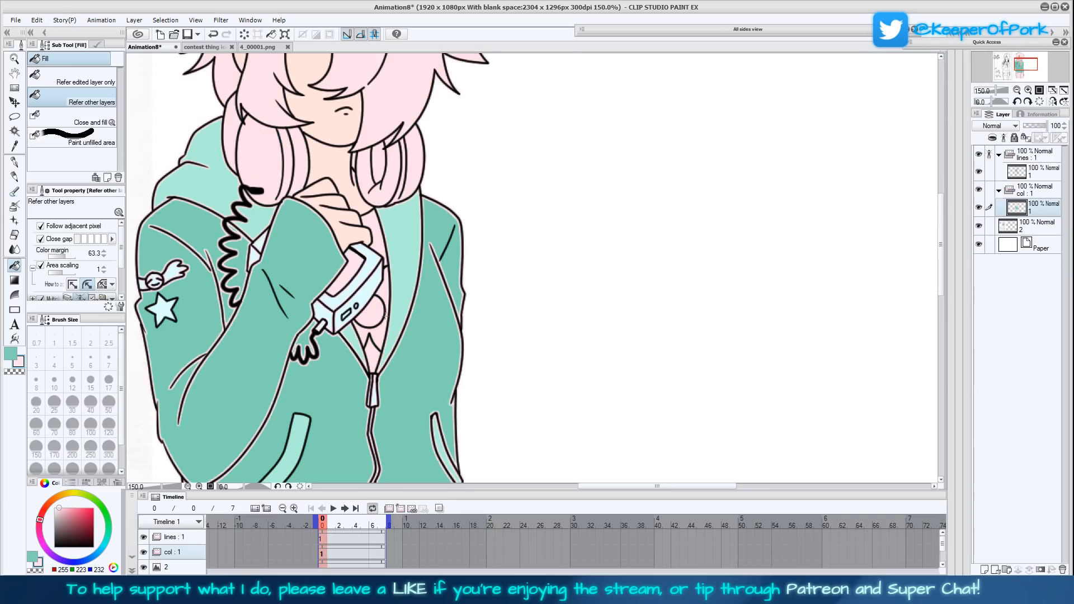
key(ctrl+z)
key(ctrl+z)
key(ctrl+z)
- Fill the shirt's neck and the patch just above the zipper with the pale pink, and save the file
click(382, 250)
click(373, 350)
drag(471, 397, 485, 367)
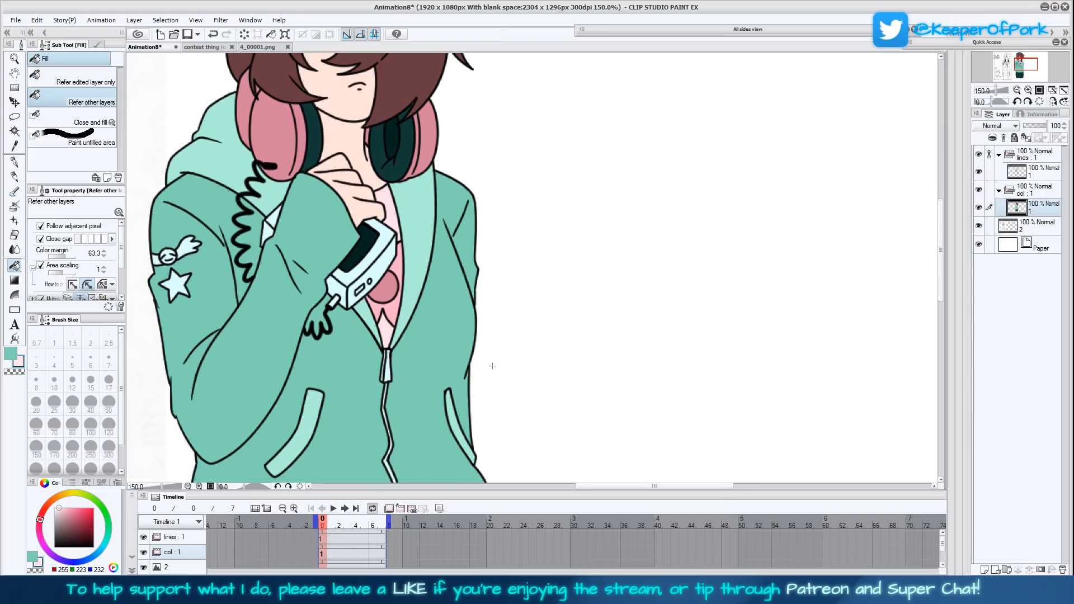
drag(518, 326, 523, 357)
click(1061, 90)
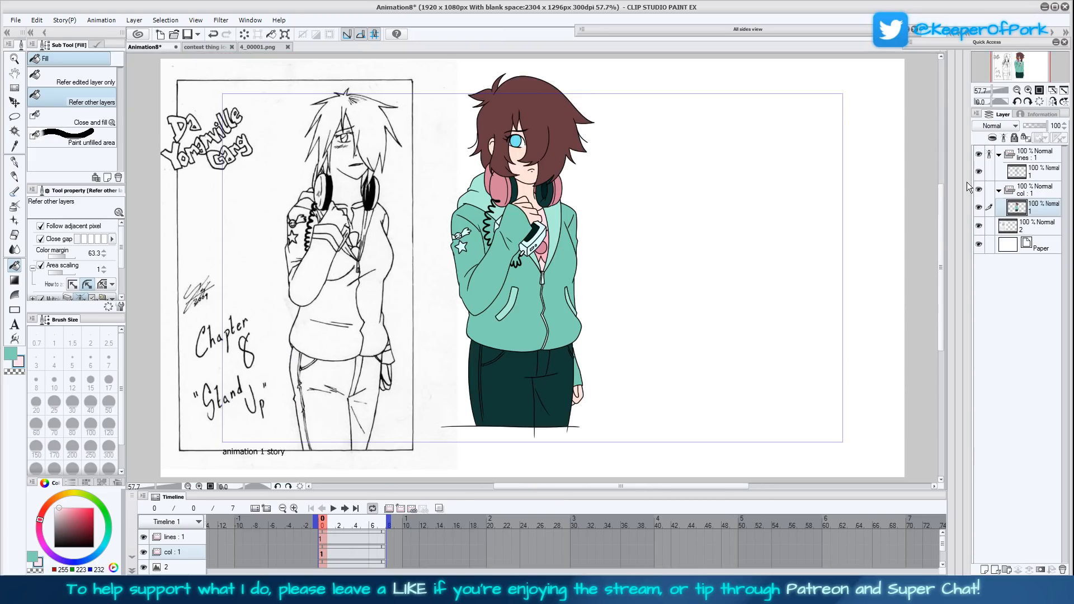
key(ctrl+s)
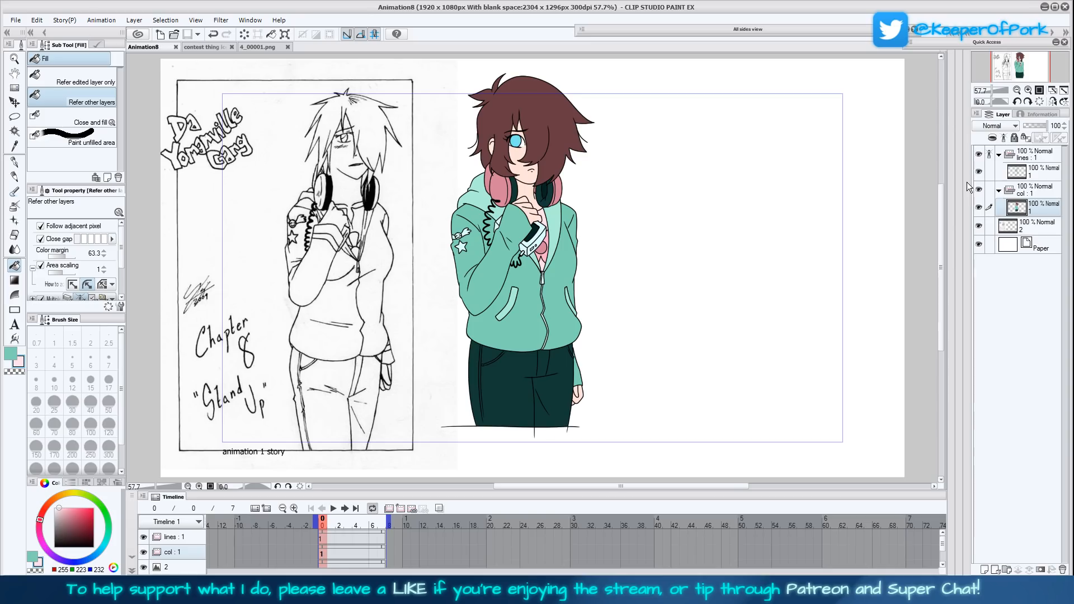
- Duplicate the "col" folder directly above the original and empty the layer inside the copy
click(1028, 194)
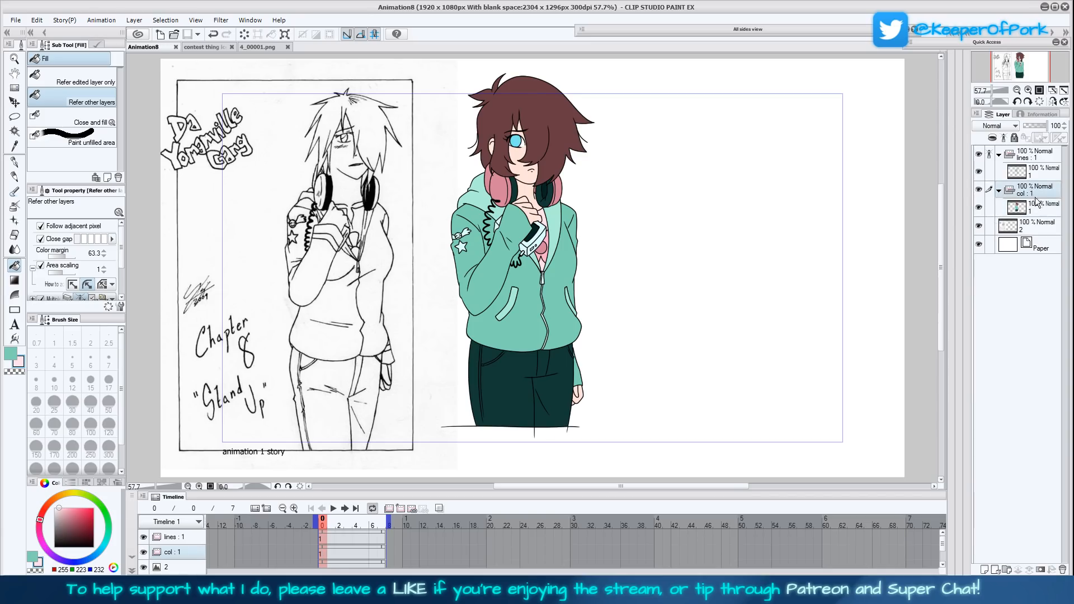
key(ctrl+v)
click(1033, 208)
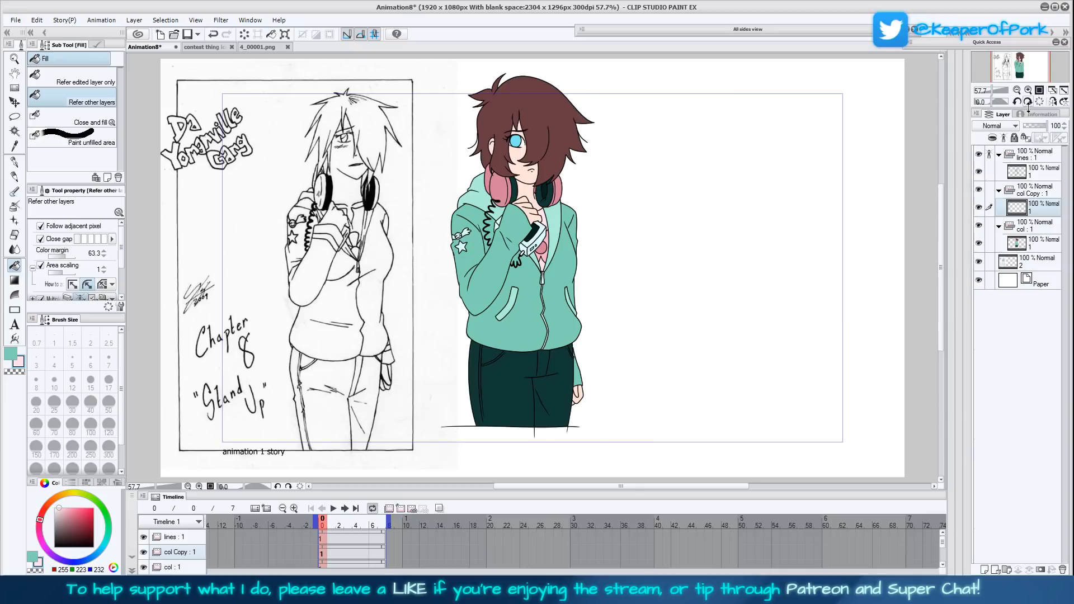
click(1053, 103)
click(1052, 102)
click(1028, 90)
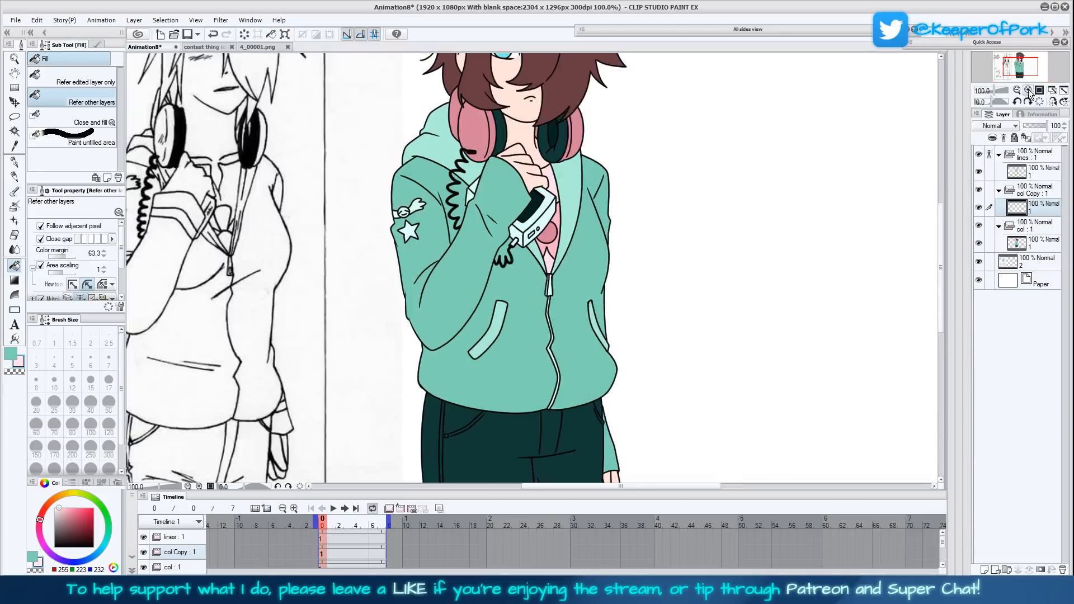
click(1036, 192)
click(1036, 210)
mouse_move(748, 277)
mouse_down()
mouse_move(713, 361)
mouse_move(728, 368)
mouse_up()
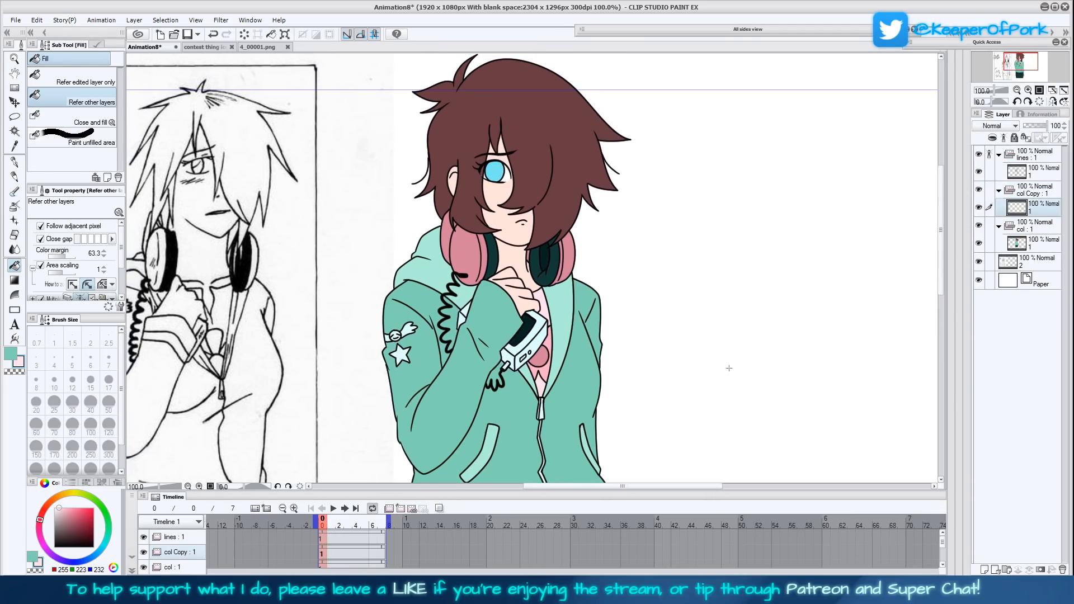
- Turn off the reference setting on the "lines" folder and rename the copied folder "d1"
click(1028, 157)
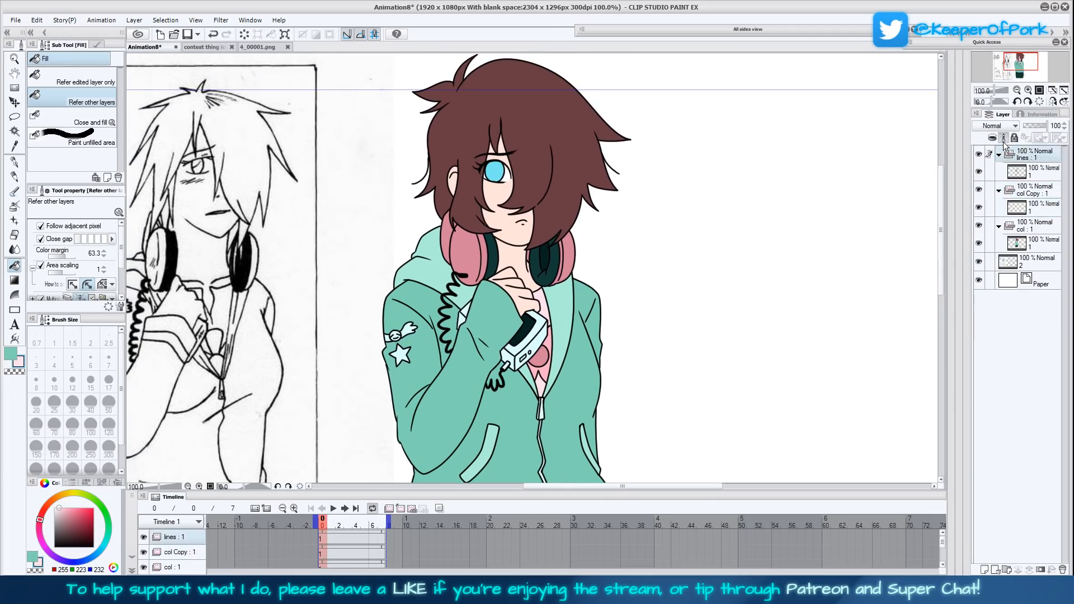
click(1029, 190)
double_click(1030, 191)
text(d1)
key(Return)
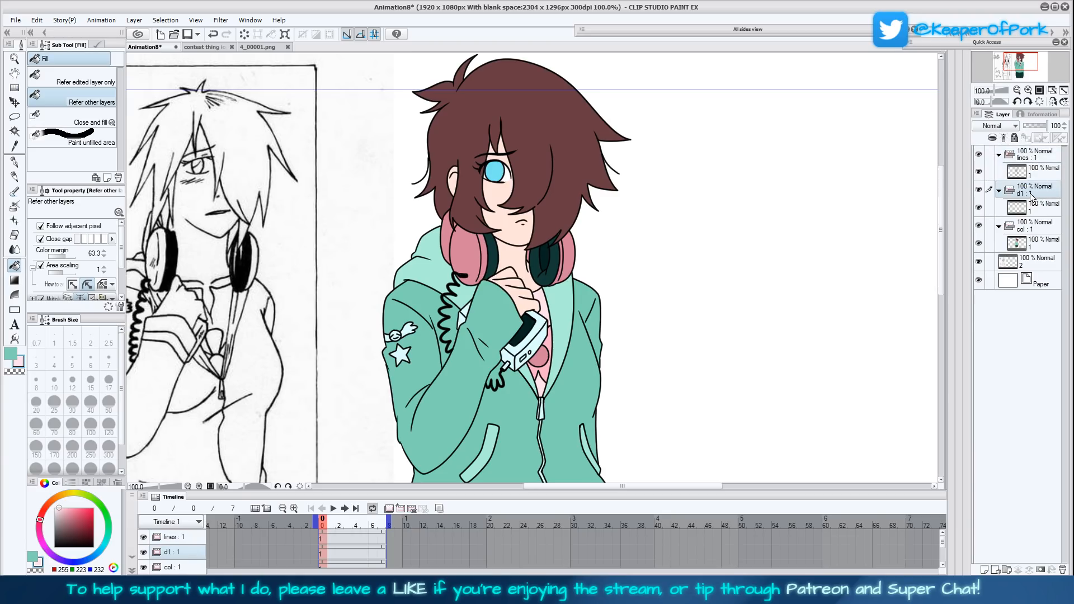
- Auto-select the empty area around the character on the "lines" folder's layer and invert the selection to the silhouette
click(1017, 157)
click(1016, 157)
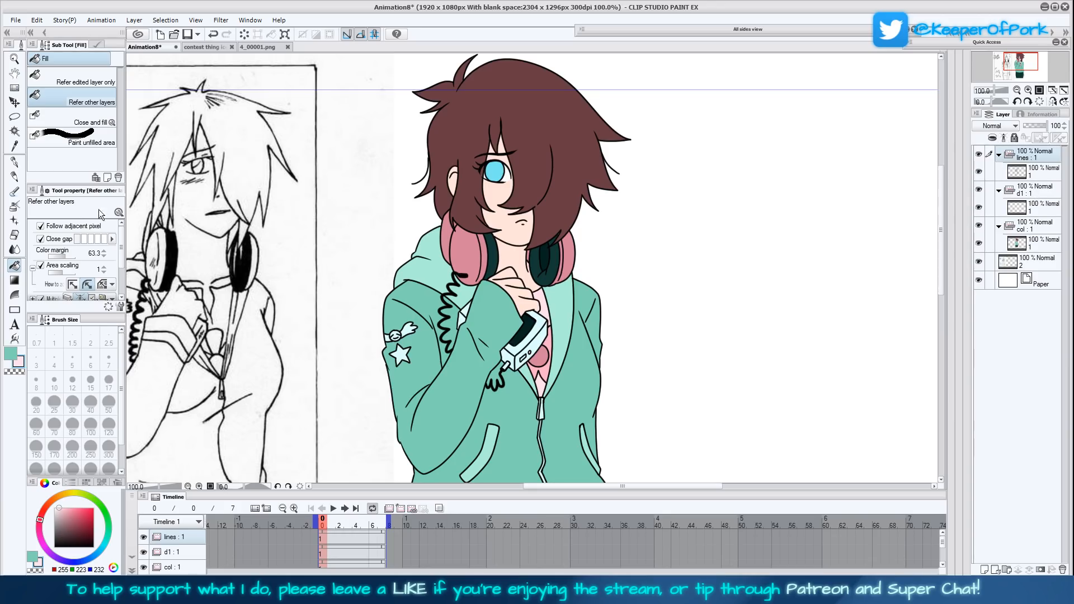
key(w)
click(1022, 174)
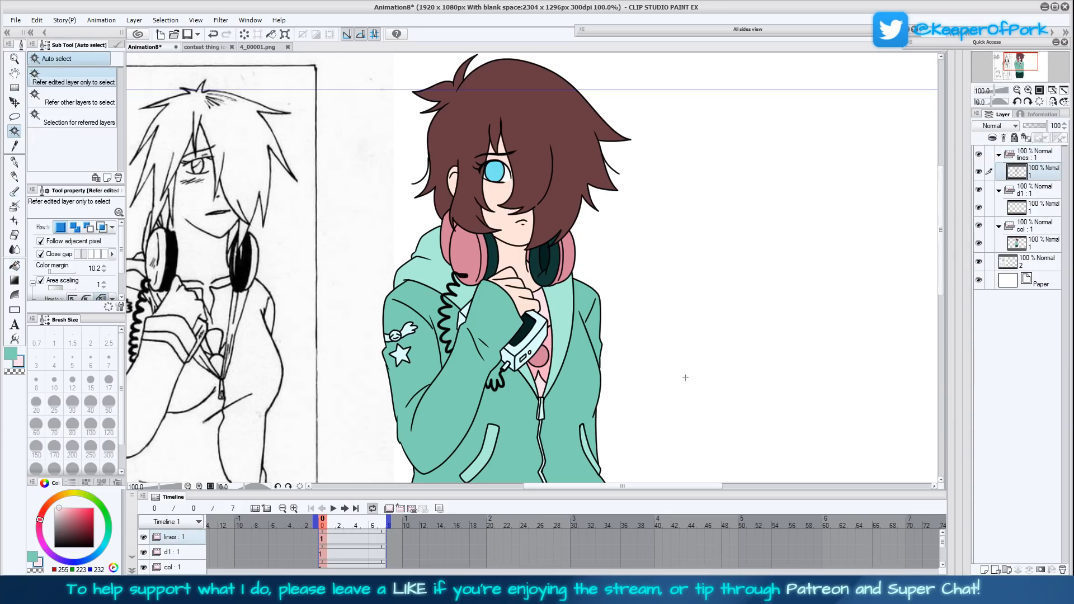
click(670, 418)
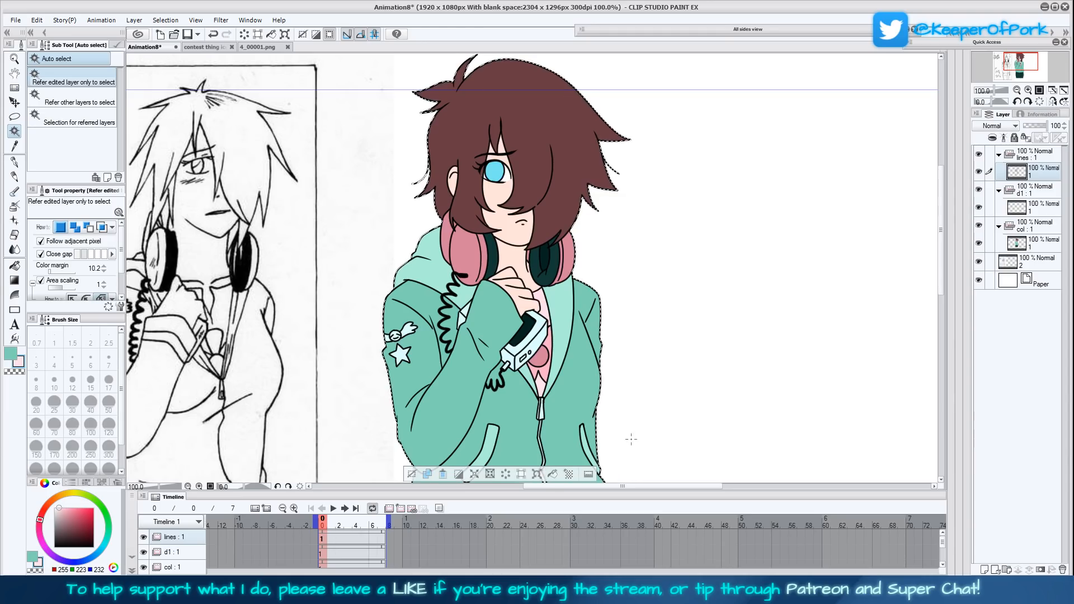
- Fill the selected silhouette on the "d1" folder's layer with a very dark purple, RGB 32, 0, 50
click(1031, 203)
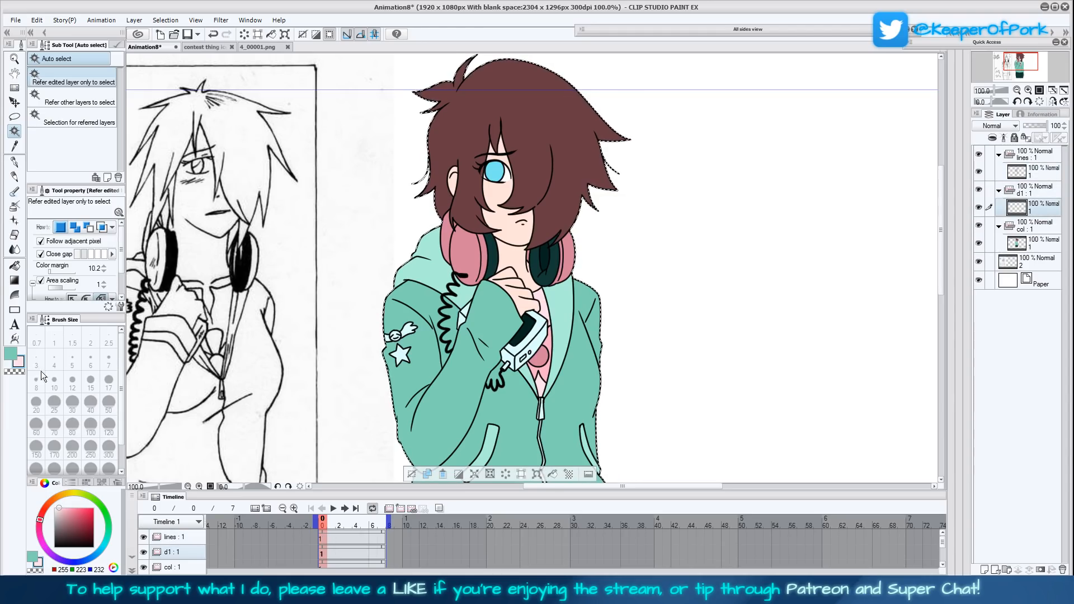
click(93, 542)
drag(41, 524, 55, 555)
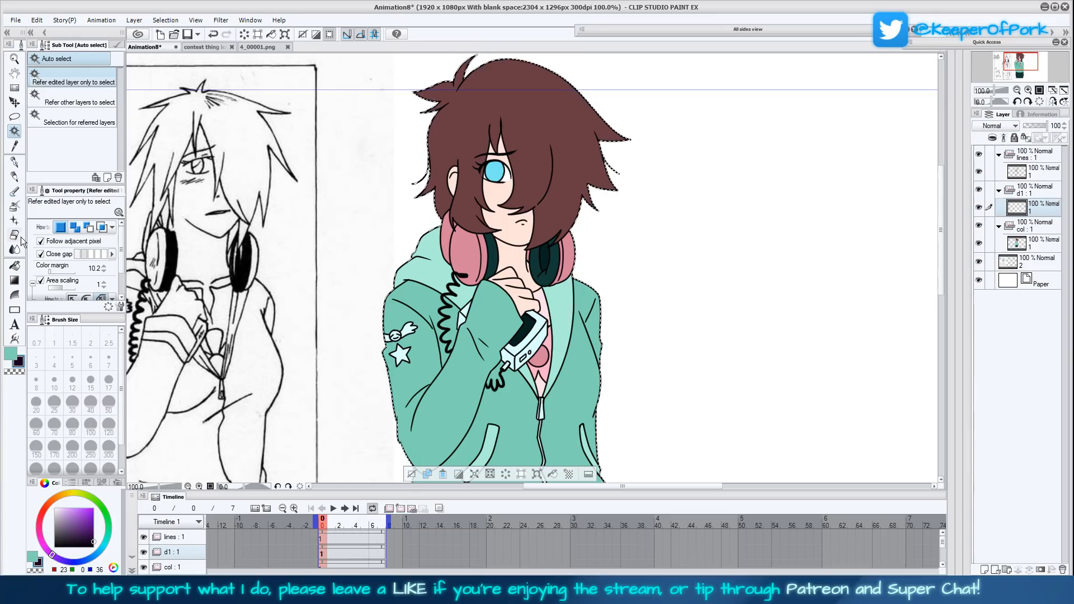
click(94, 542)
click(14, 265)
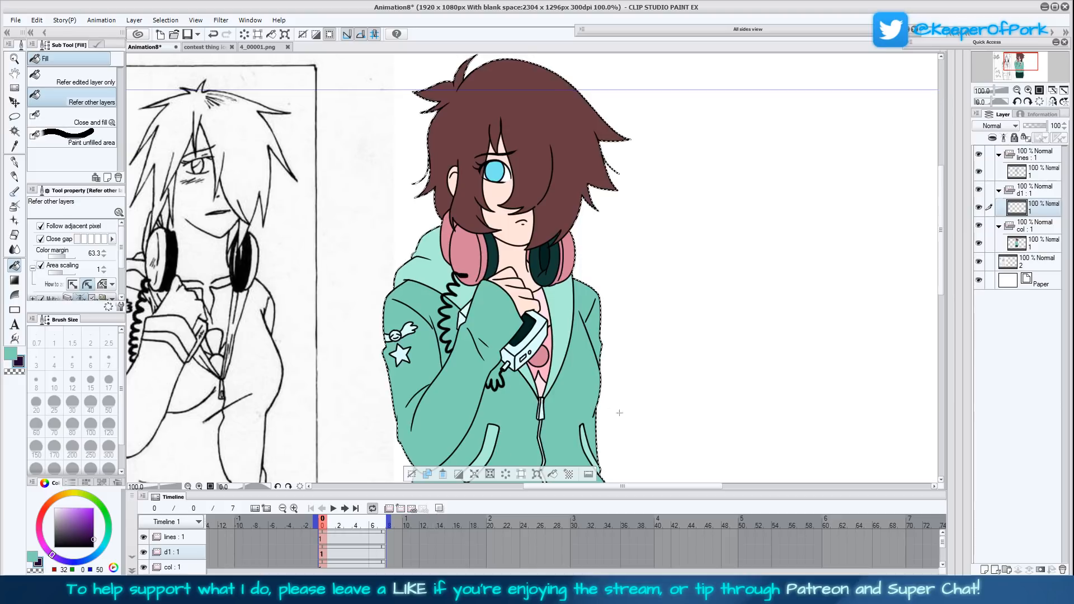
key(alt+Delete)
drag(613, 403, 600, 245)
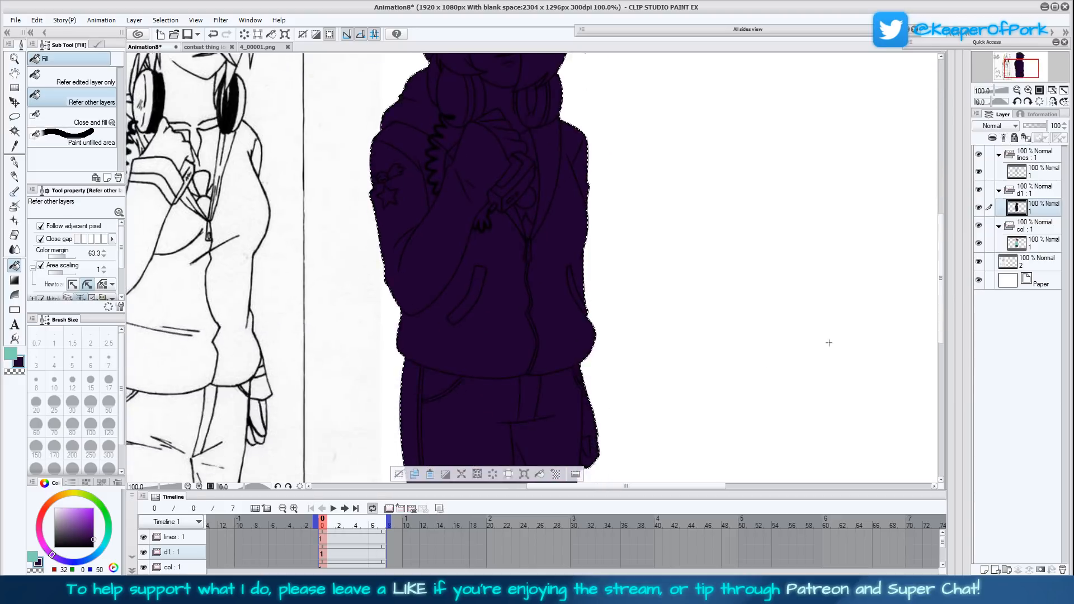
- Lower the opacity of the "d1" folder to 20%
click(1040, 190)
click(1029, 125)
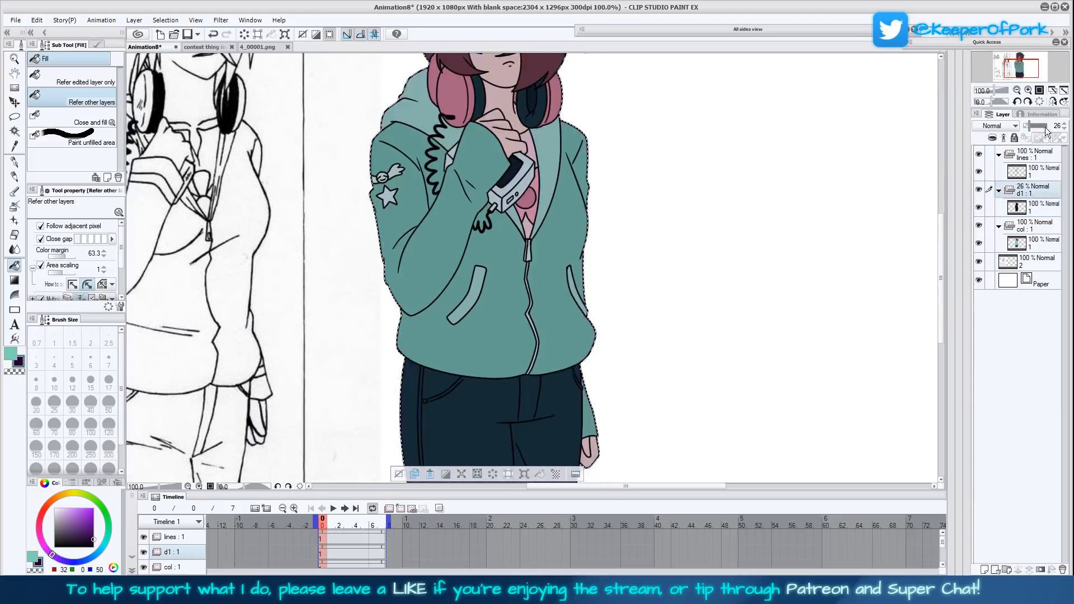
click(1064, 129)
click(1063, 129)
click(1063, 128)
click(1065, 129)
click(1064, 129)
click(1065, 130)
click(1017, 90)
drag(738, 307, 739, 340)
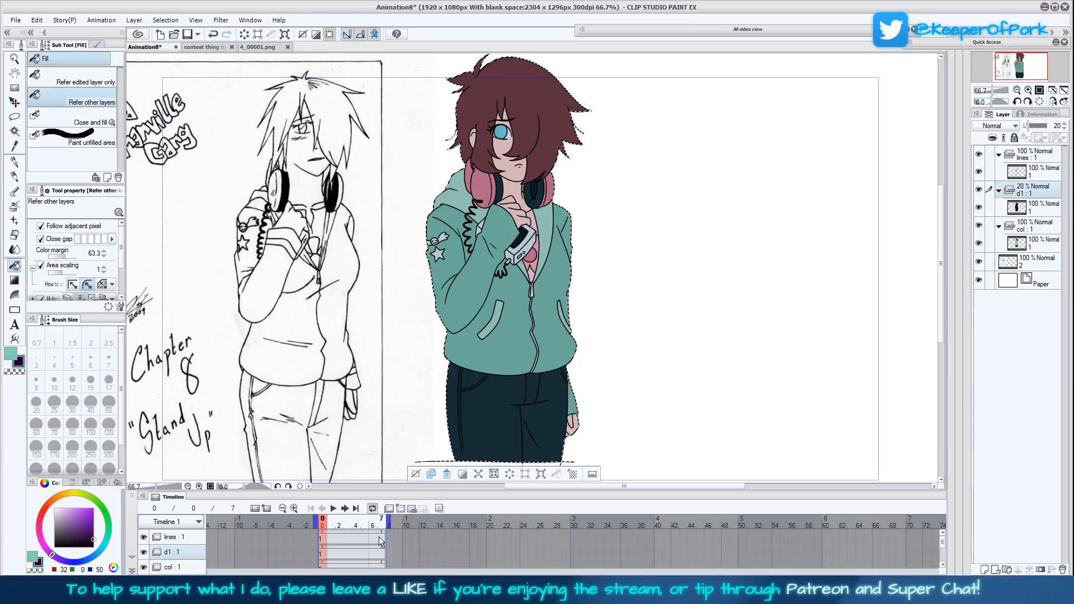
- Deselect the silhouette, duplicate the "d1" folder with its contents, and clear the layer inside the duplicate
click(416, 474)
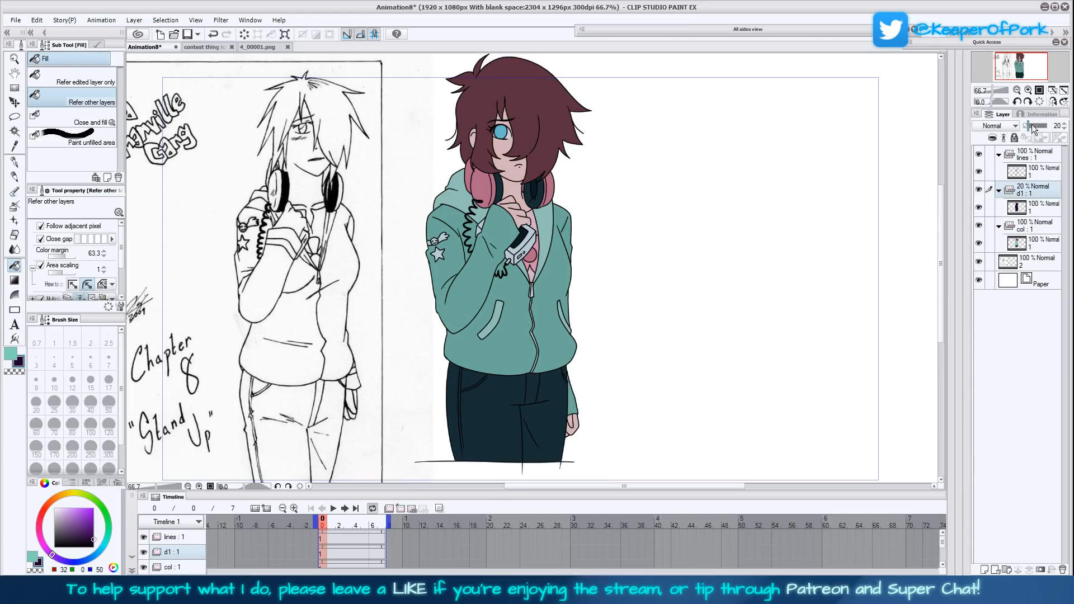
key(ctrl+v)
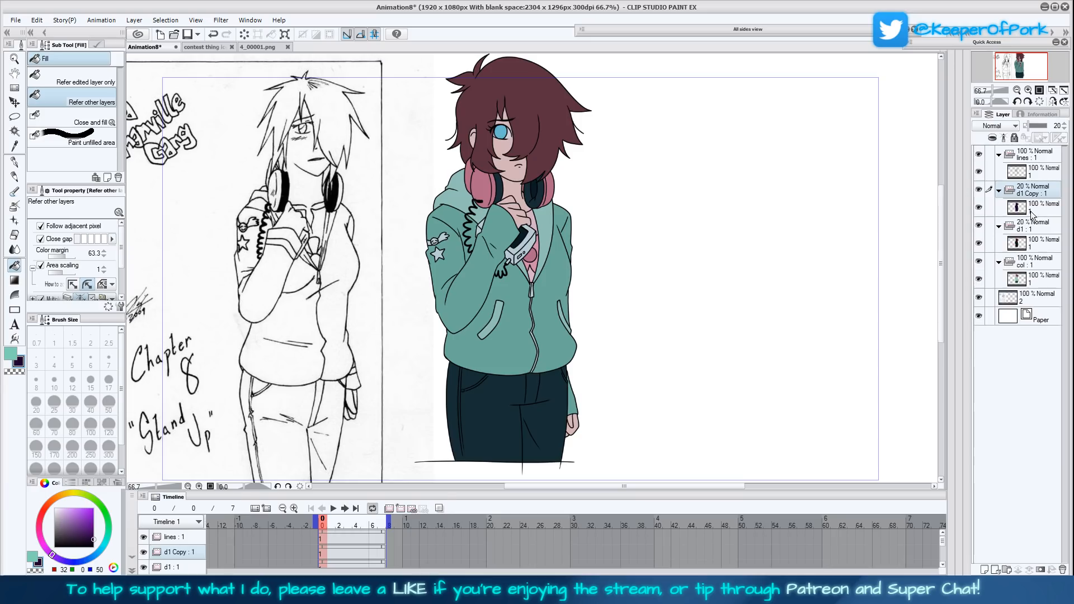
click(1030, 211)
click(247, 32)
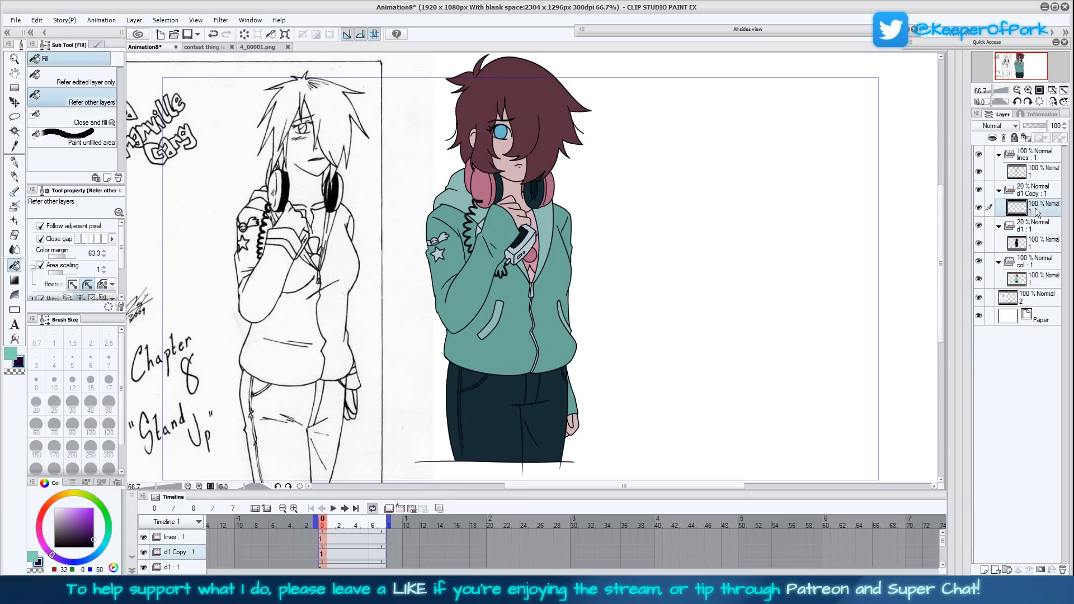
- Switch to the Mapping pen, raise the "d1 Copy" folder's opacity to 100%, and make its inner layer active
key(p)
click(95, 87)
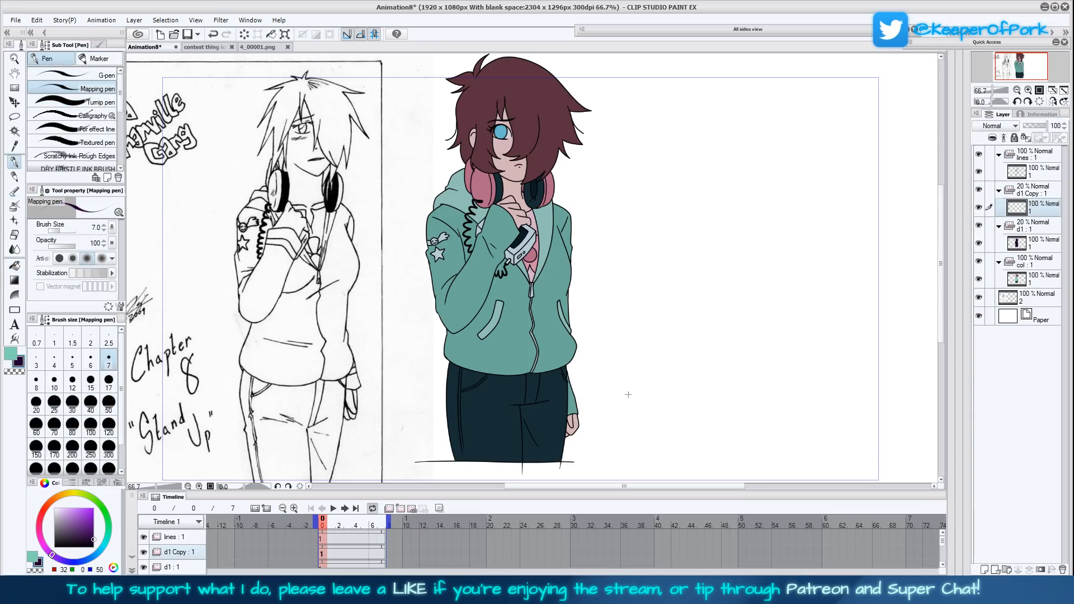
drag(645, 371, 654, 360)
drag(659, 323, 659, 375)
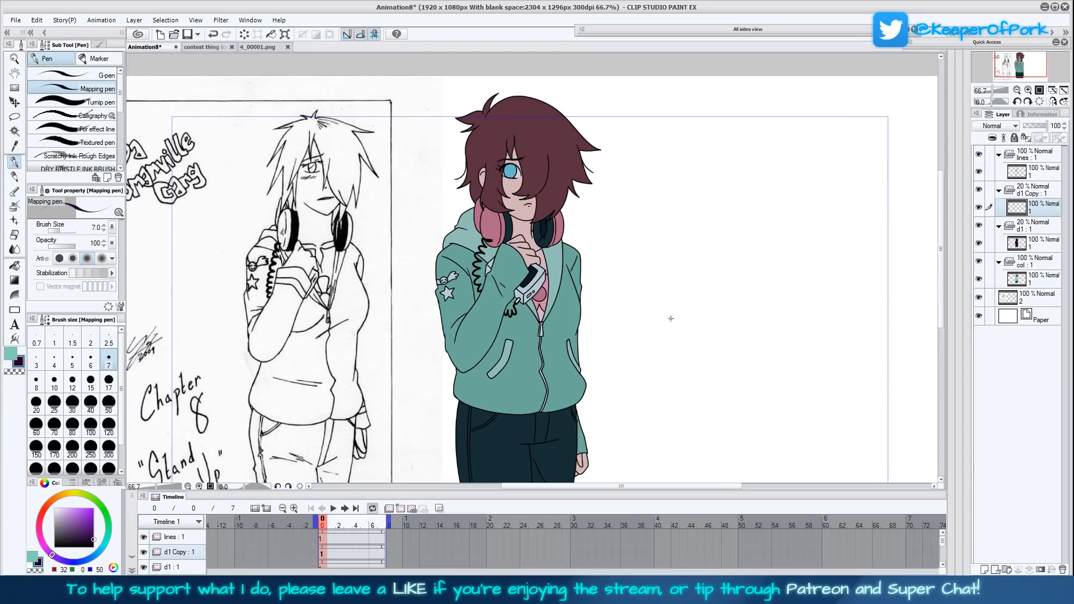
key(ctrl+plus)
key(ctrl+plus)
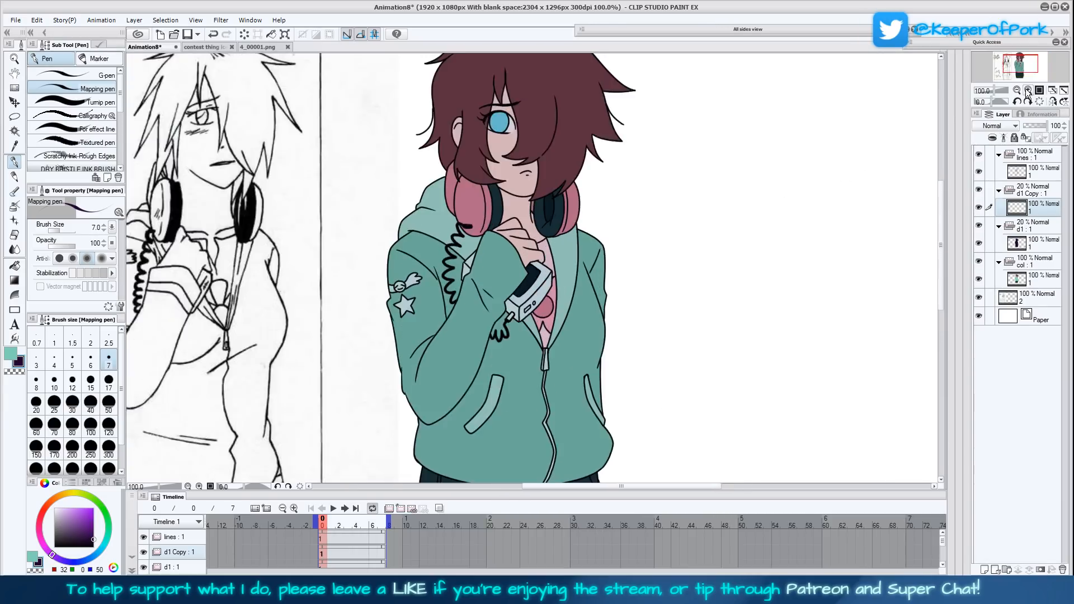
drag(725, 245, 720, 304)
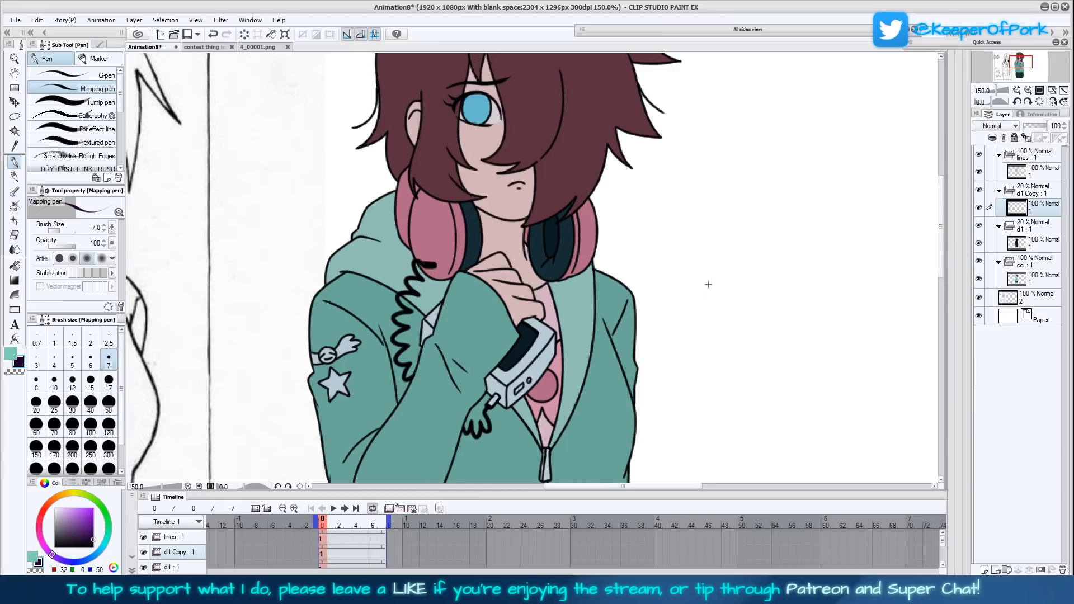
scroll(694, 303, up, 2)
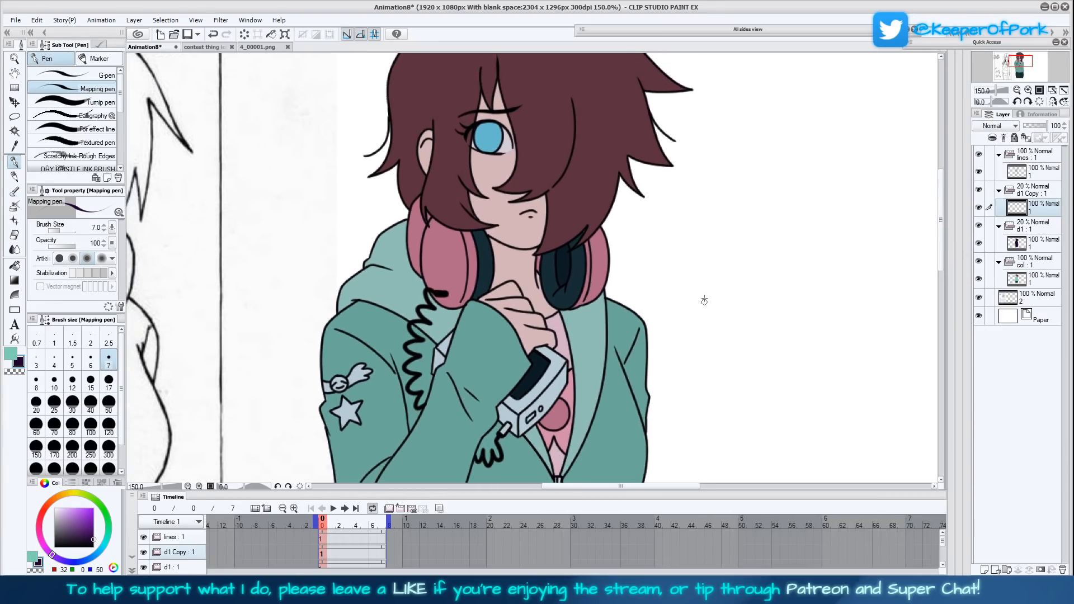
scroll(700, 306, up, 2)
scroll(701, 306, up, 1)
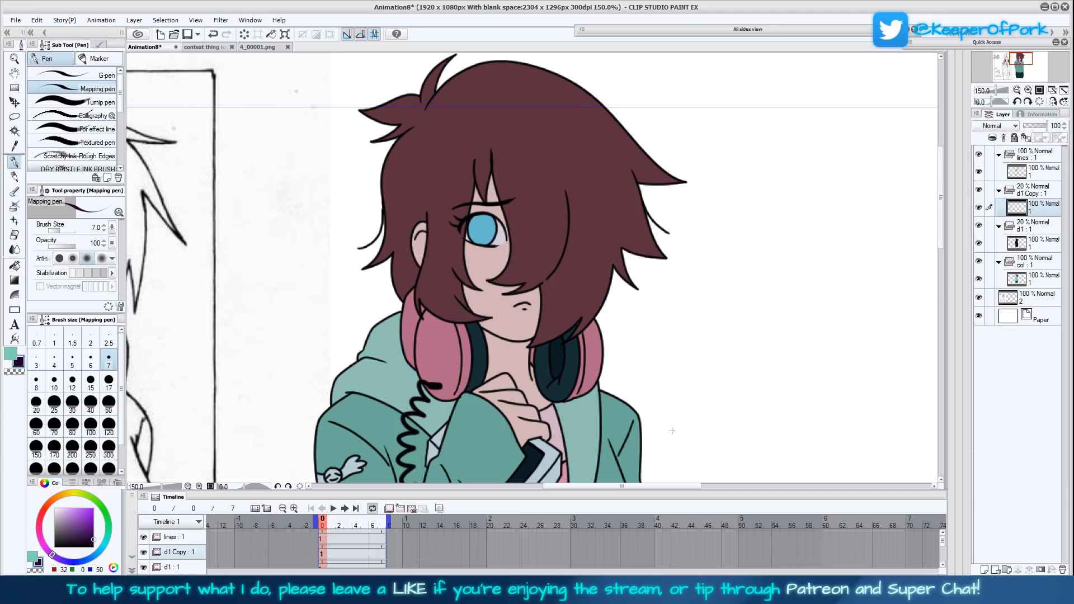
mouse_move(675, 377)
mouse_down()
mouse_move(673, 405)
mouse_move(671, 360)
mouse_up()
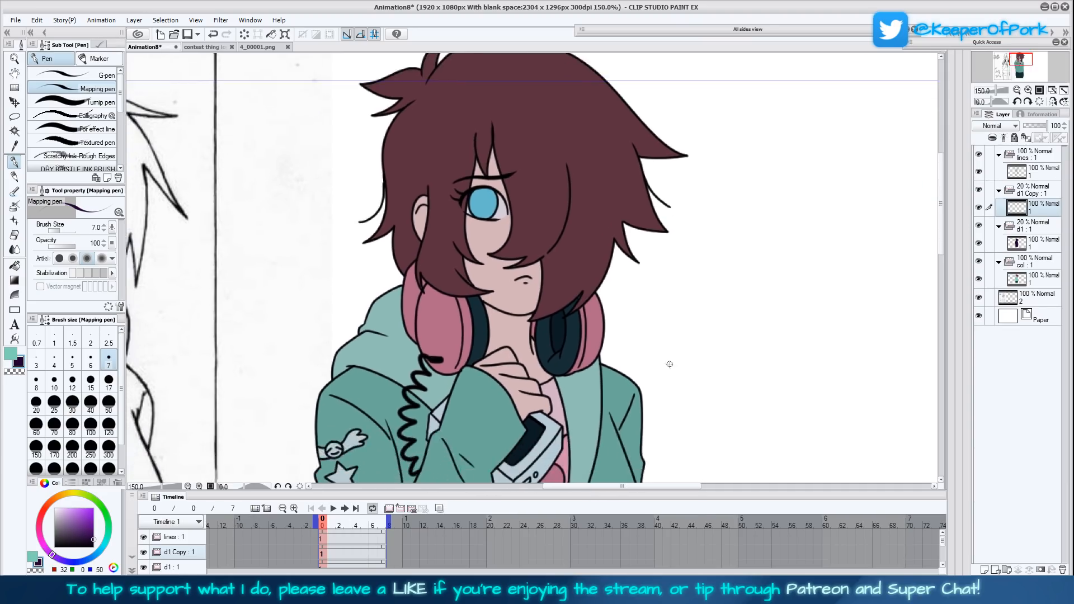
mouse_move(669, 409)
mouse_down()
mouse_move(665, 390)
mouse_move(669, 411)
mouse_up()
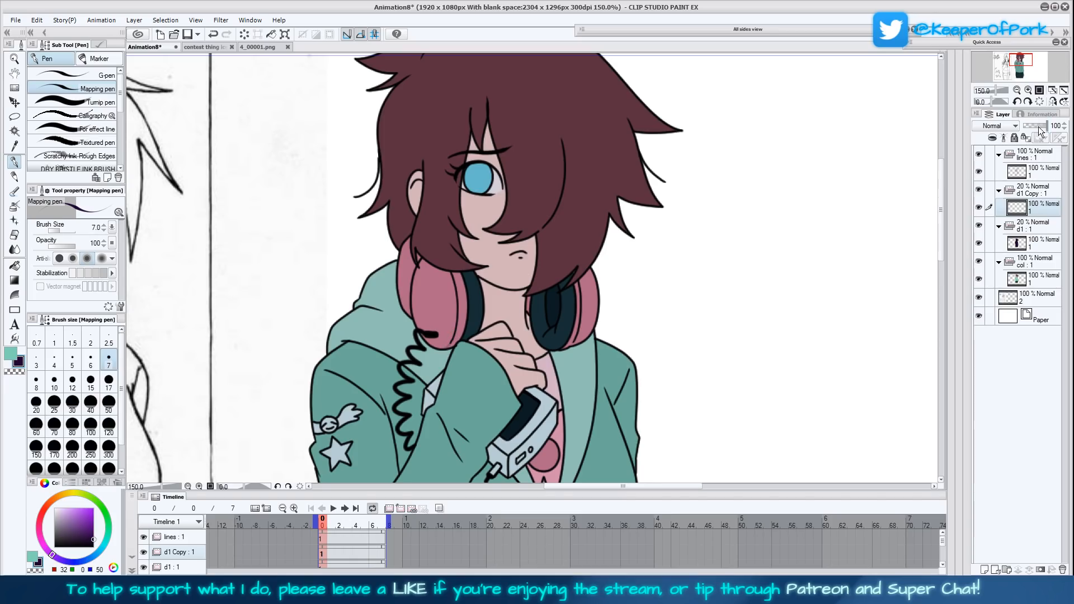
click(1034, 189)
drag(1032, 127, 1048, 127)
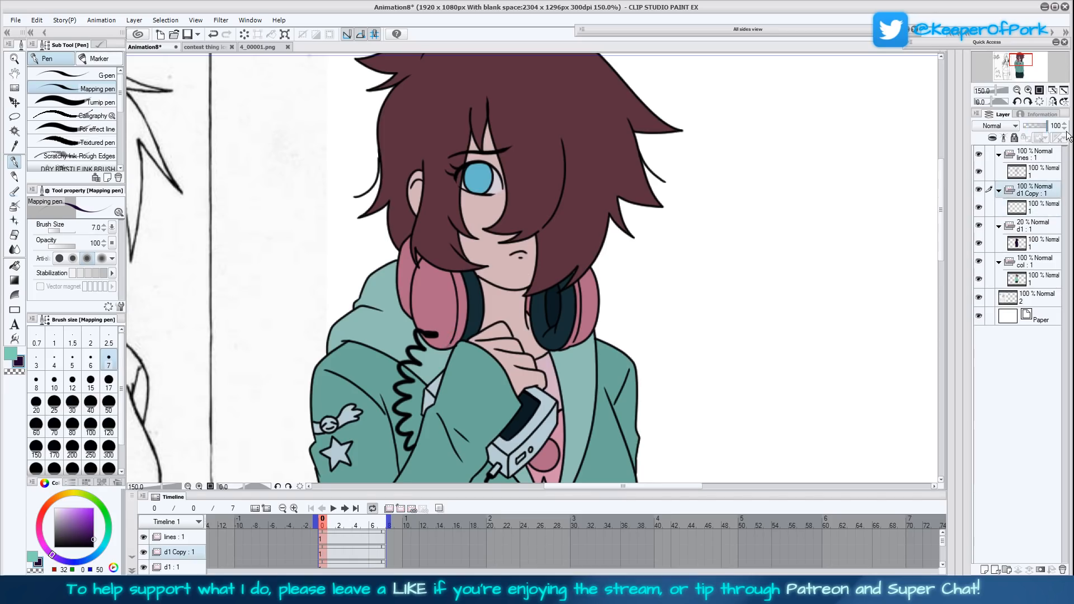
click(1038, 208)
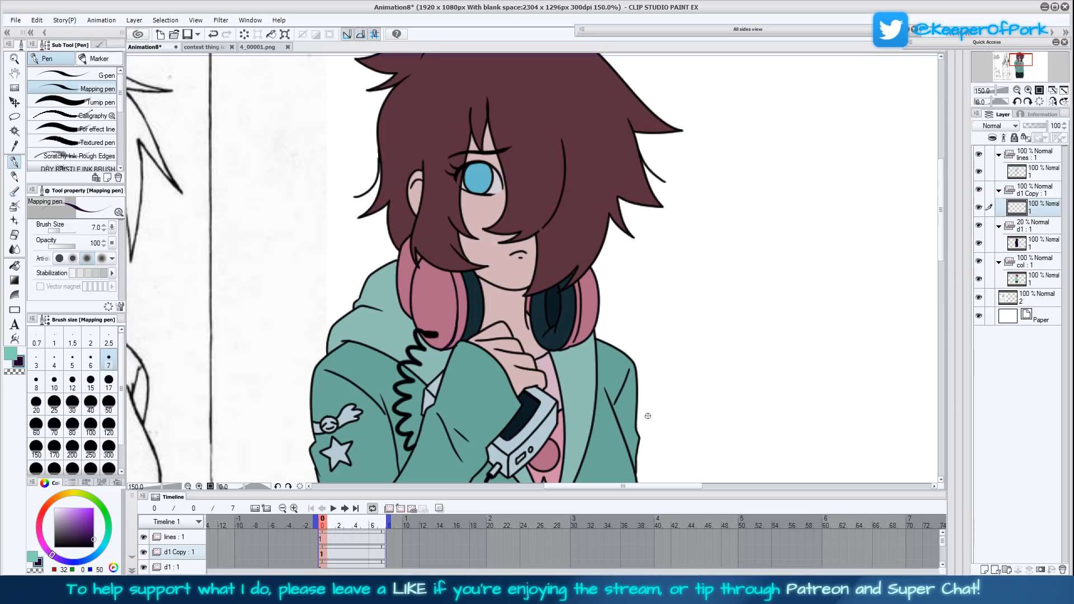
- Draw a dark purple shadow edge across the pink ear cup of the right-hand headphone
scroll(666, 414, up, 2)
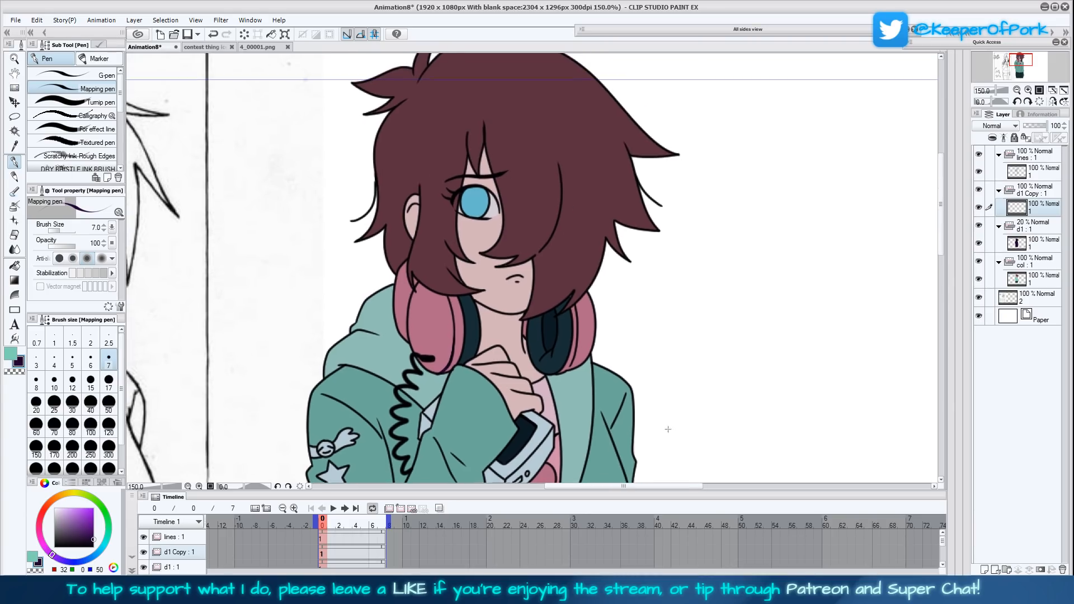
scroll(672, 422, up, 2)
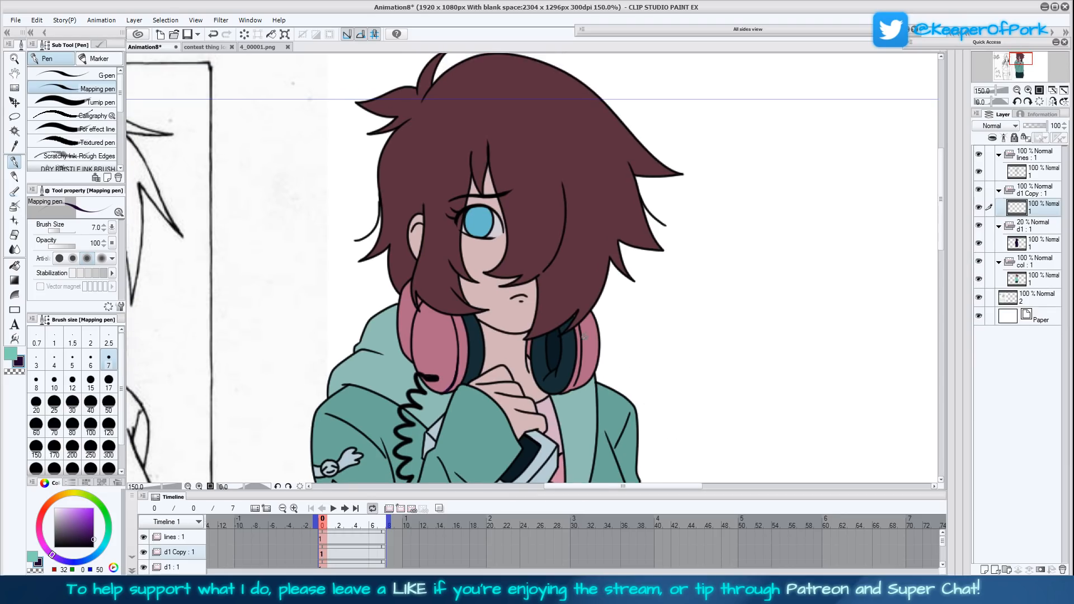
drag(578, 351, 592, 316)
- Set the main colour to RGB 11, 0, 18 and draw shadow edges on the dark cushions of both headphones with the Mapping pen
click(10, 353)
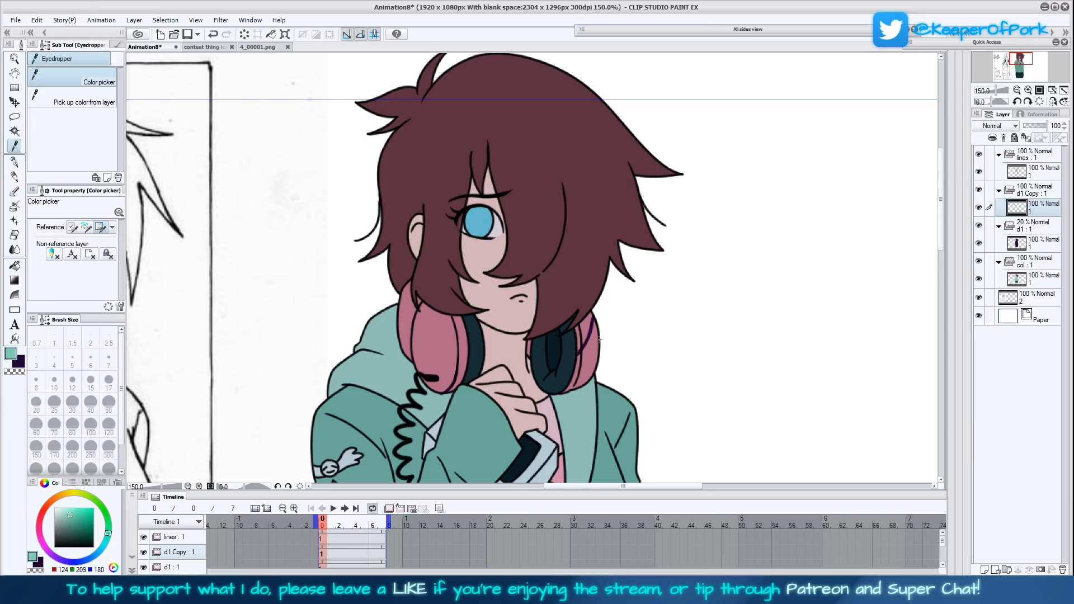
click(582, 347)
click(93, 542)
click(93, 544)
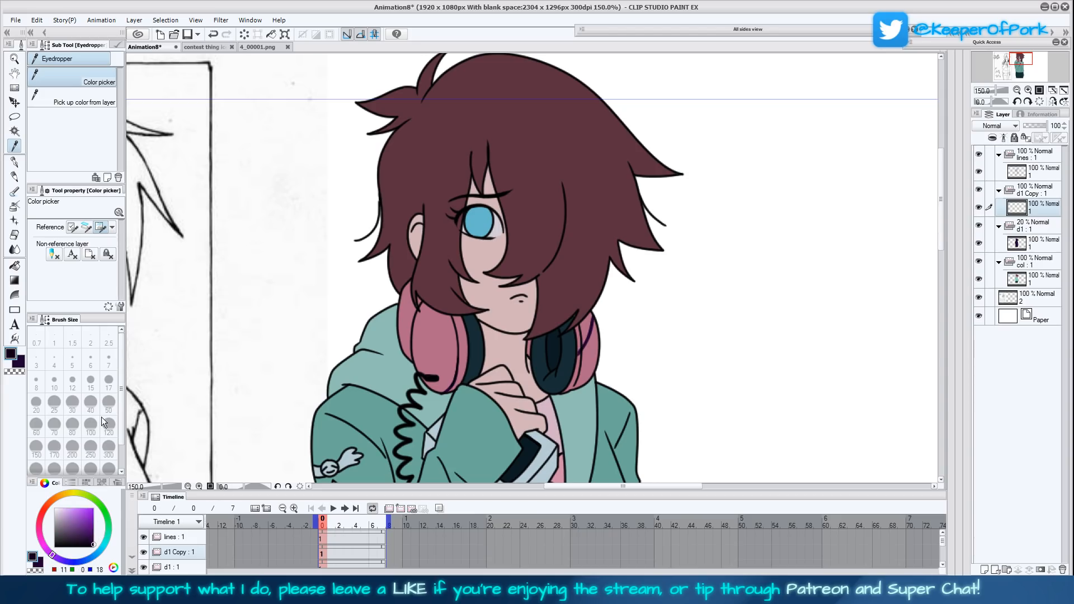
click(17, 162)
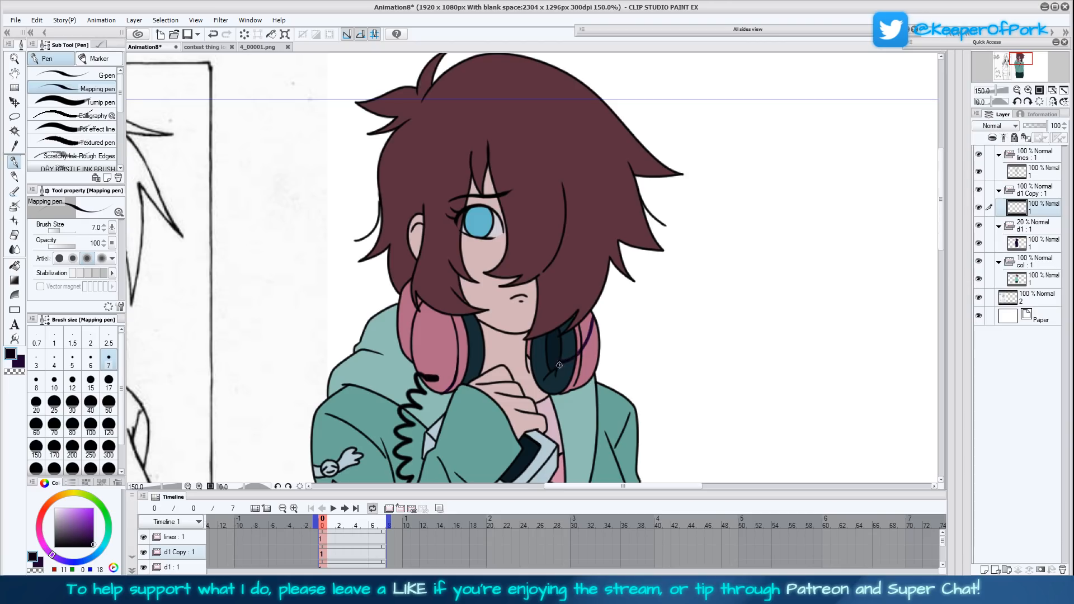
drag(556, 372, 554, 391)
drag(468, 334, 483, 345)
- Switch to the dark purple RGB 32, 0, 50 and draw the hair's shadow edges on the jaw, beside the eye and on the forehead
click(21, 365)
drag(652, 341, 652, 352)
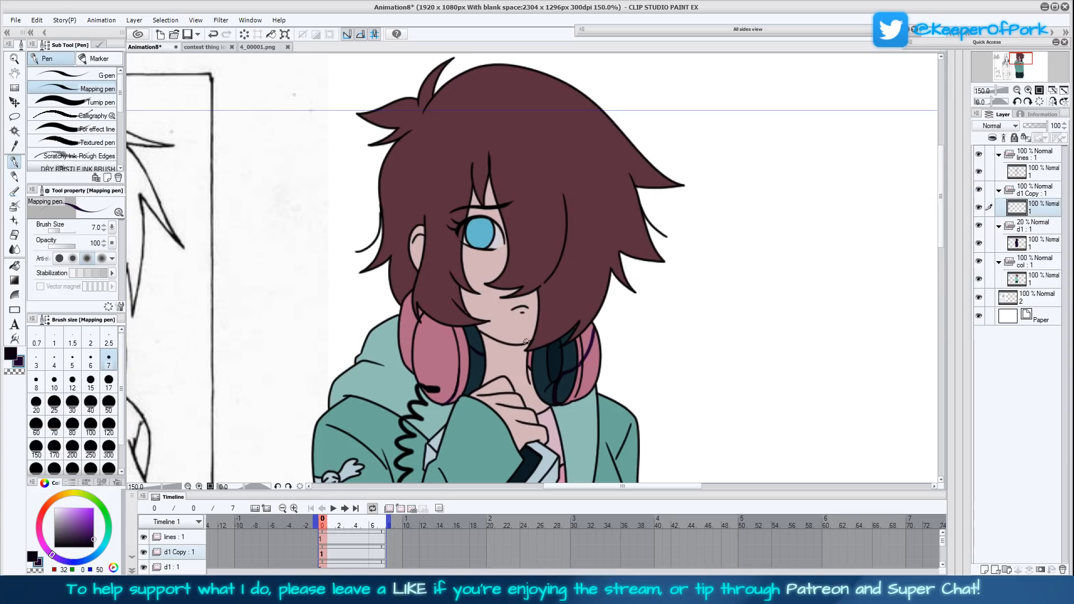
mouse_move(527, 340)
mouse_down()
mouse_move(535, 290)
mouse_move(530, 342)
mouse_move(536, 313)
mouse_up()
mouse_move(502, 227)
mouse_down()
mouse_move(489, 172)
mouse_move(508, 262)
mouse_up()
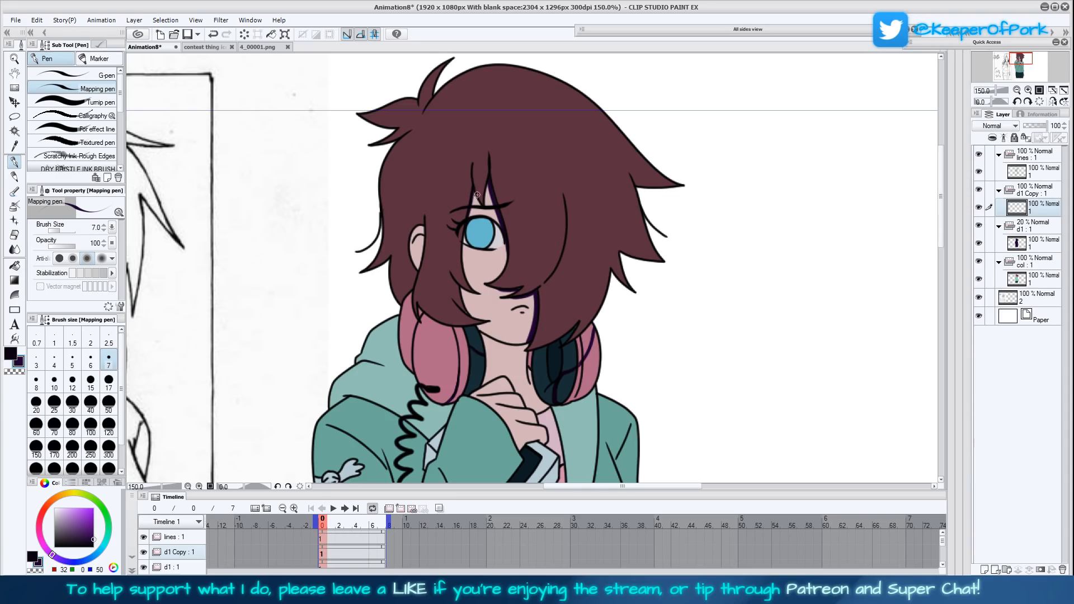
mouse_move(474, 192)
mouse_down()
mouse_move(486, 214)
mouse_move(489, 179)
mouse_move(480, 202)
mouse_move(471, 193)
mouse_up()
- Draw curved dark purple shadow edges below the hair on the left-hand headphone's pink ear cup and its outer rim
scroll(656, 403, down, 2)
scroll(654, 401, down, 1)
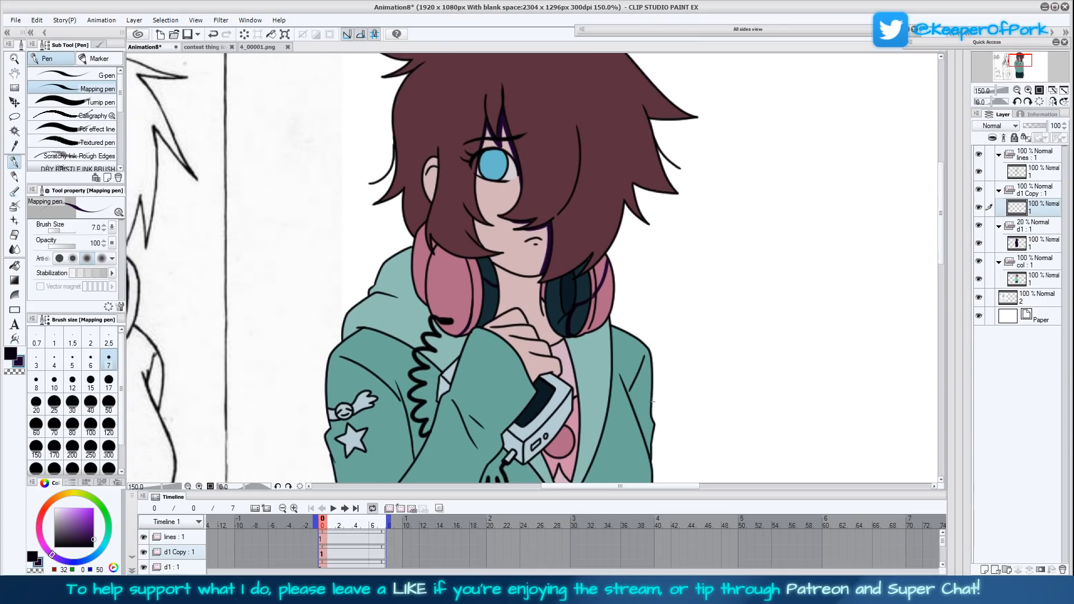
scroll(652, 401, down, 1)
scroll(659, 394, down, 1)
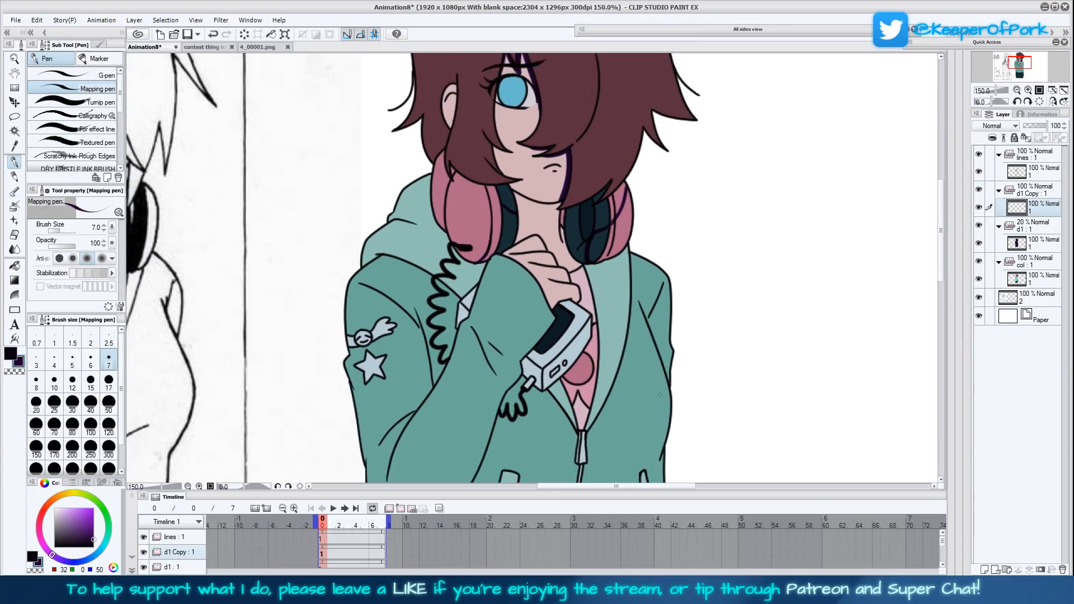
scroll(660, 395, down, 1)
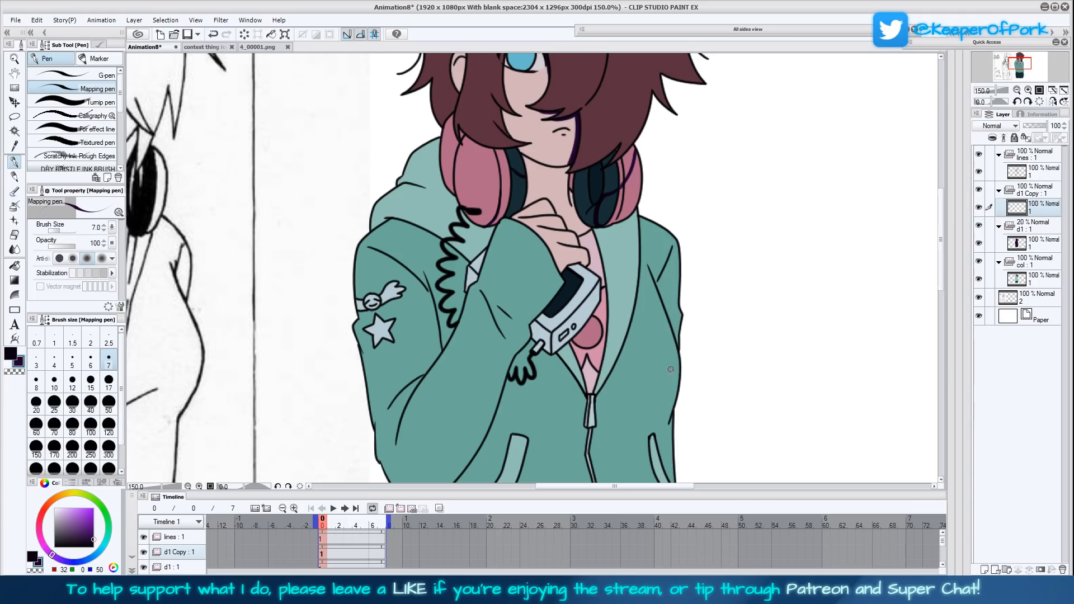
drag(705, 333, 663, 394)
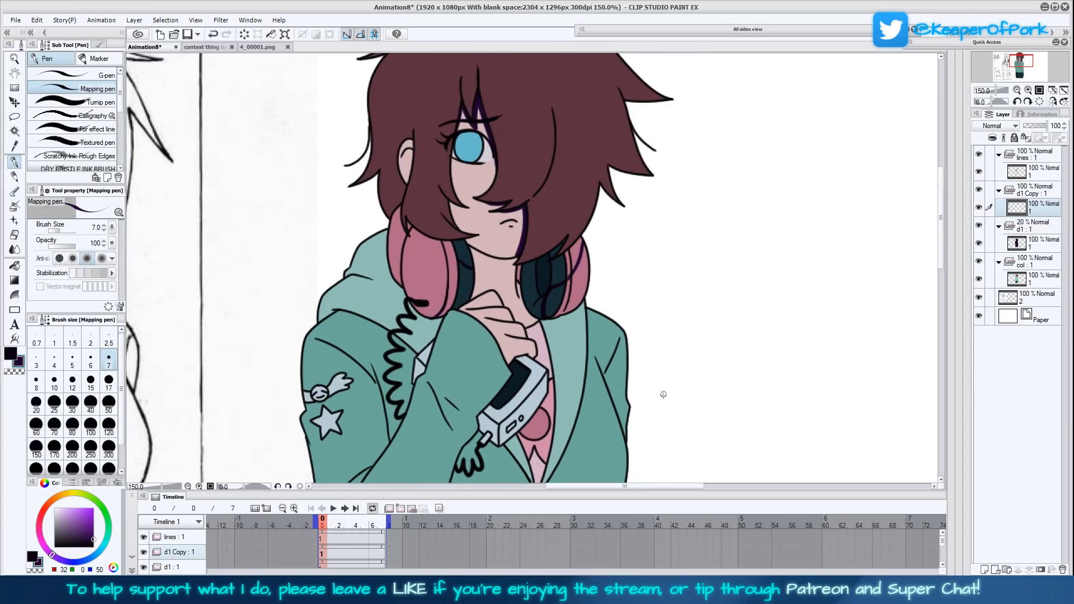
scroll(648, 388, up, 1)
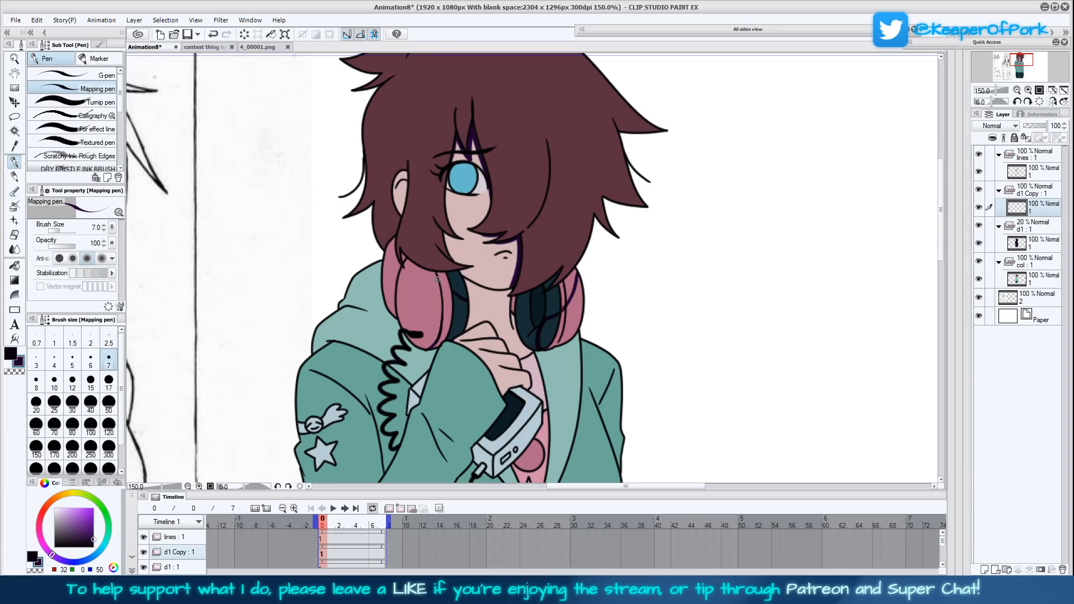
drag(436, 290, 400, 272)
drag(661, 374, 669, 354)
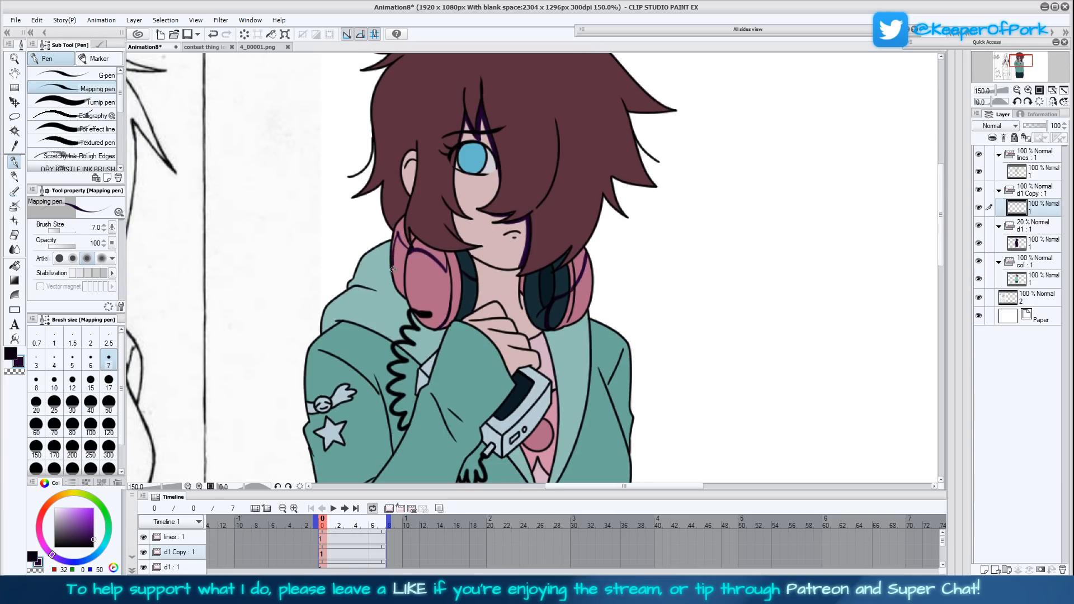
drag(394, 283, 392, 261)
drag(659, 379, 656, 370)
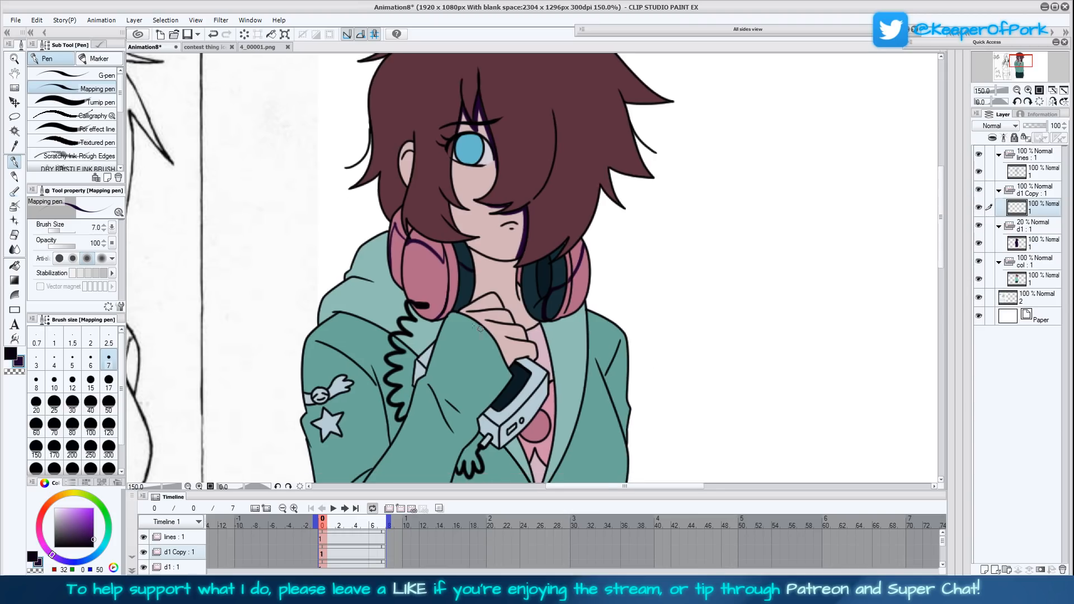
- Outline the shadows on the hood beneath the headphones and along the shirt beside the hoodie's open lining
mouse_move(385, 280)
mouse_down()
mouse_move(414, 327)
mouse_move(411, 319)
mouse_move(434, 336)
mouse_move(411, 326)
mouse_up()
mouse_move(543, 337)
mouse_down()
mouse_move(573, 312)
mouse_move(543, 336)
mouse_up()
drag(555, 372, 546, 316)
drag(547, 378, 559, 260)
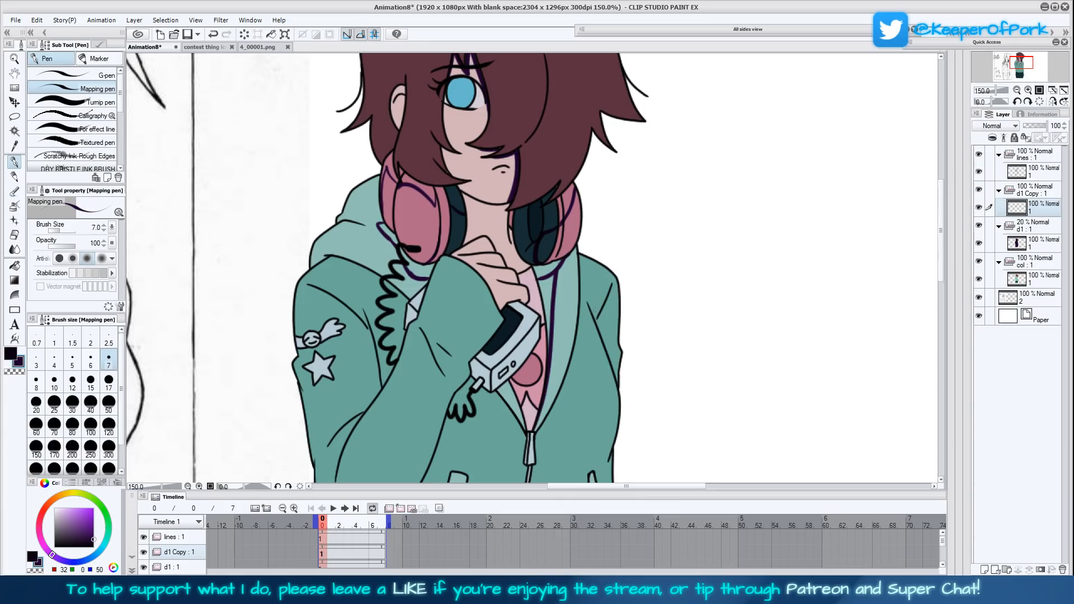
- Draw shadow edges around the coiled cord beside the collar and on the upper sleeve behind the raised forearm
drag(595, 310, 578, 355)
drag(399, 324, 405, 335)
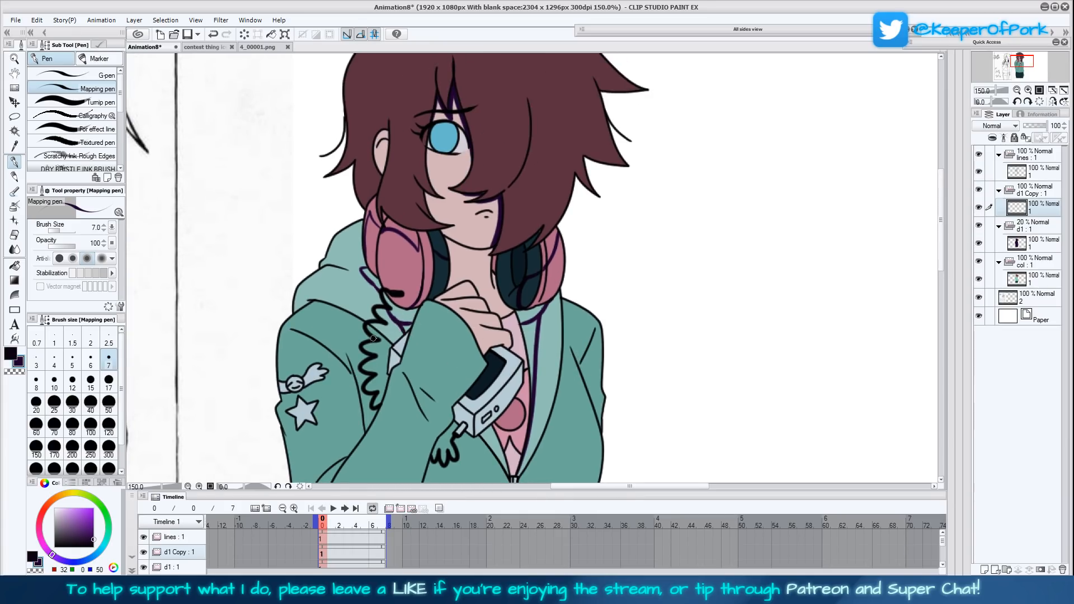
mouse_move(395, 325)
mouse_down()
mouse_move(363, 410)
mouse_move(375, 385)
mouse_up()
scroll(404, 443, down, 3)
drag(363, 347, 327, 375)
- Draw the shadow beside the zipper pull and a long shadow edge under the raised arm from the hoodie's hem to the handheld device
scroll(542, 400, down, 2)
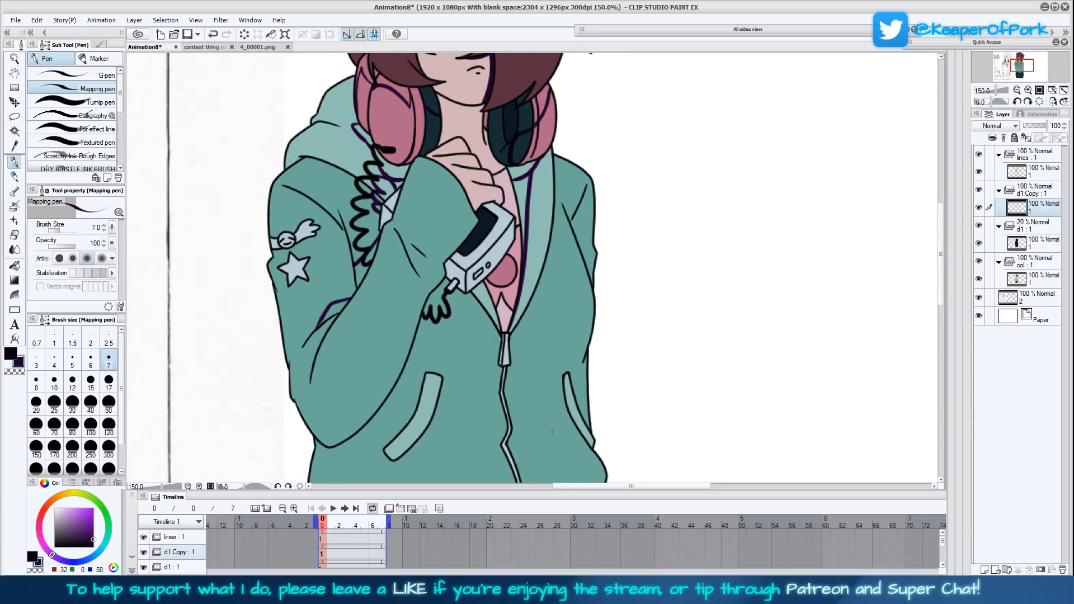
drag(552, 429, 516, 412)
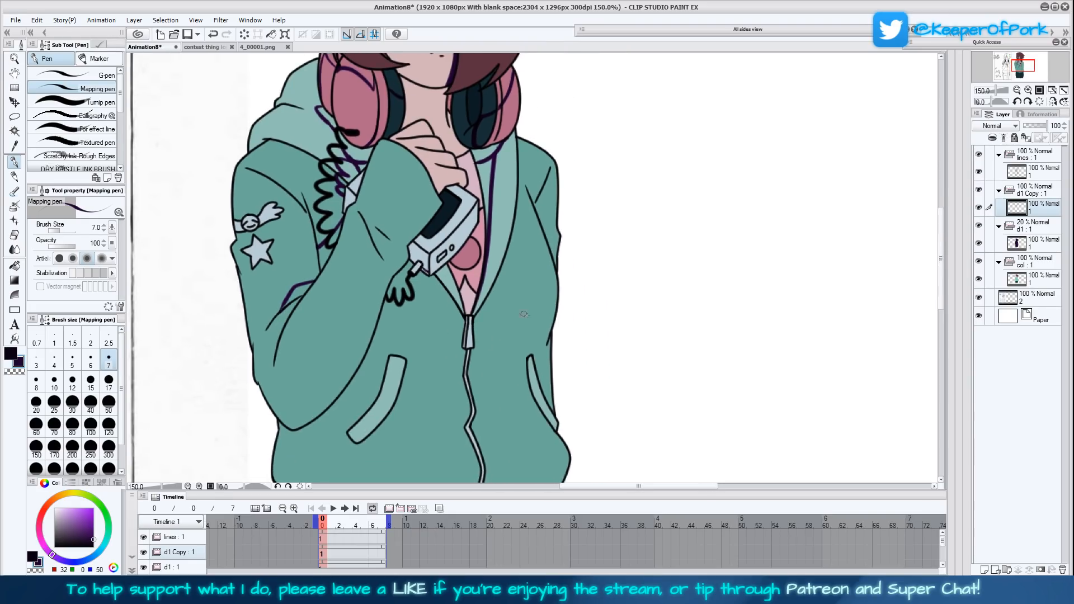
scroll(579, 397, down, 1)
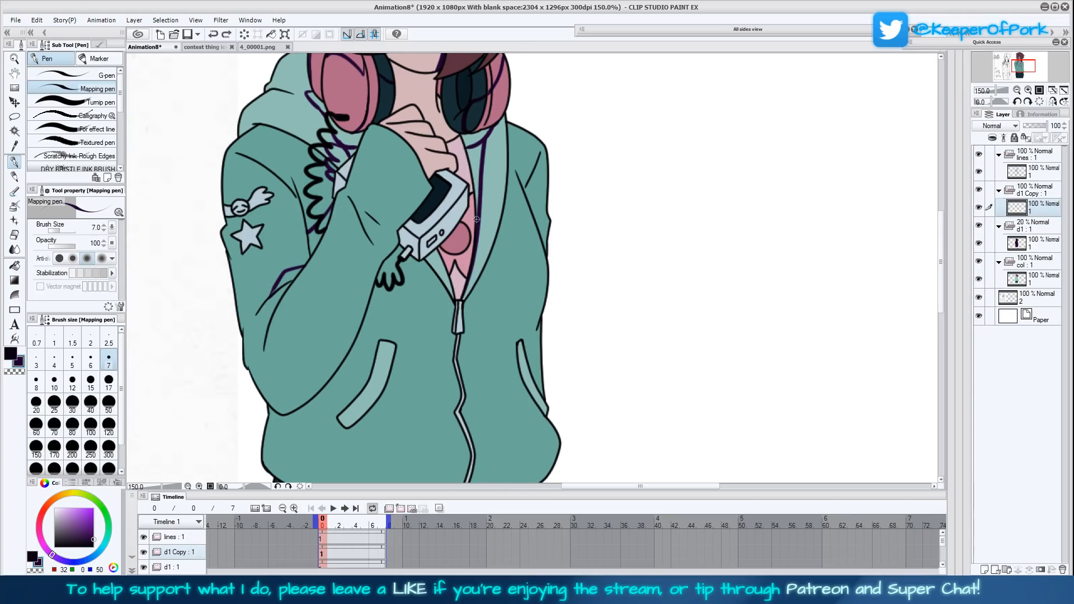
scroll(447, 251, down, 3)
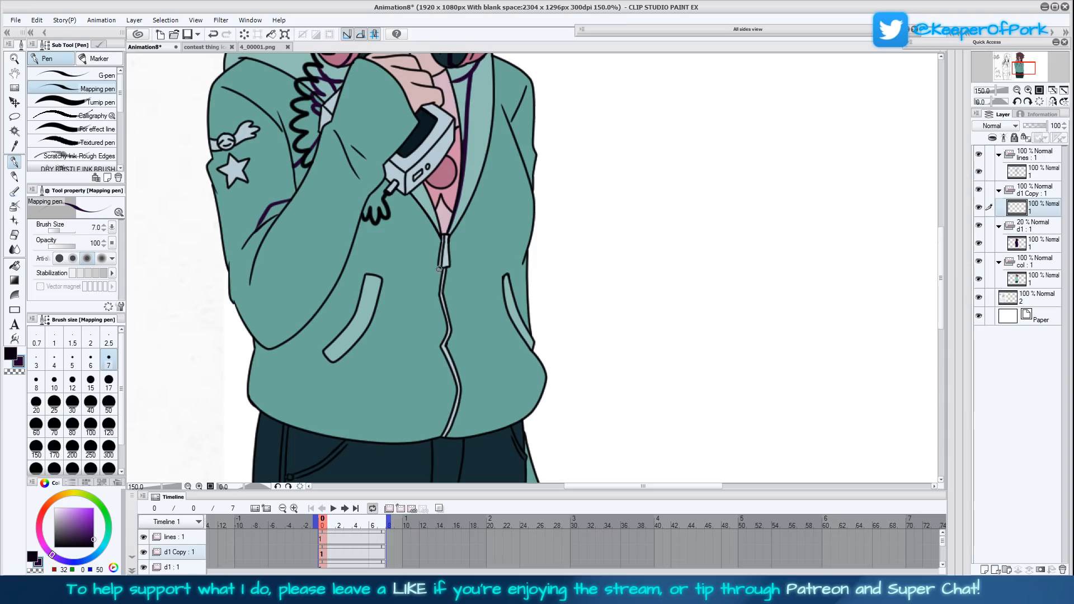
drag(439, 269, 443, 237)
drag(569, 348, 574, 335)
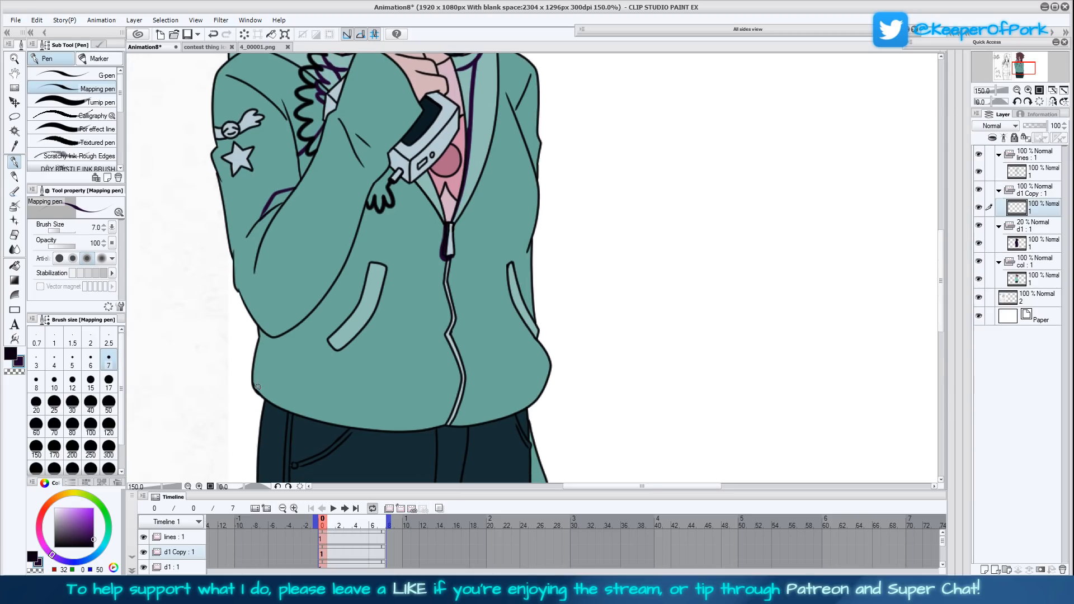
mouse_move(253, 386)
mouse_down()
mouse_move(285, 389)
mouse_move(316, 366)
mouse_move(354, 294)
mouse_move(379, 199)
mouse_move(398, 206)
mouse_move(429, 177)
mouse_up()
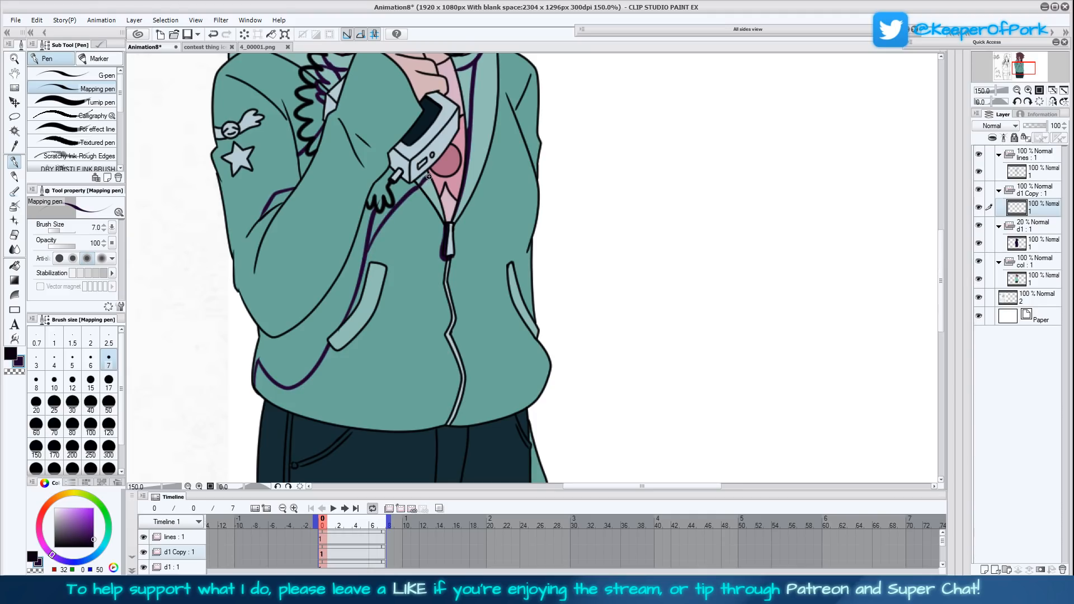
- Draw a narrow dark purple shadow along the armpit crease of the hoodie's lowered sleeve
drag(594, 341, 554, 405)
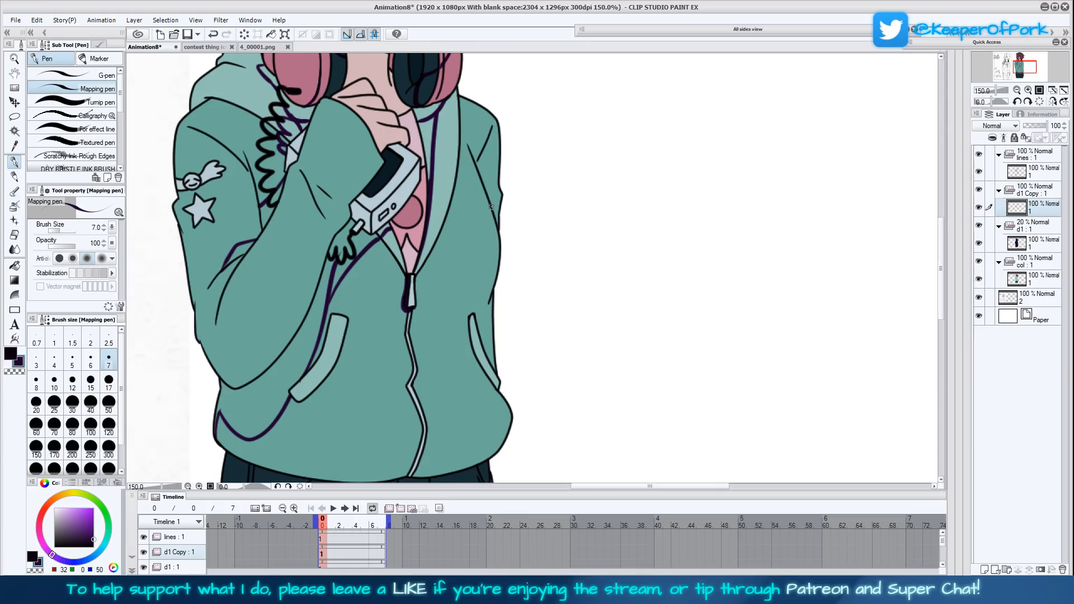
mouse_move(495, 221)
mouse_down()
mouse_move(480, 154)
mouse_move(484, 184)
mouse_up()
- Draw a curved shadow edge in the darker near-black purple across the trousers just below the hoodie's hem
scroll(589, 321, down, 2)
scroll(589, 321, down, 5)
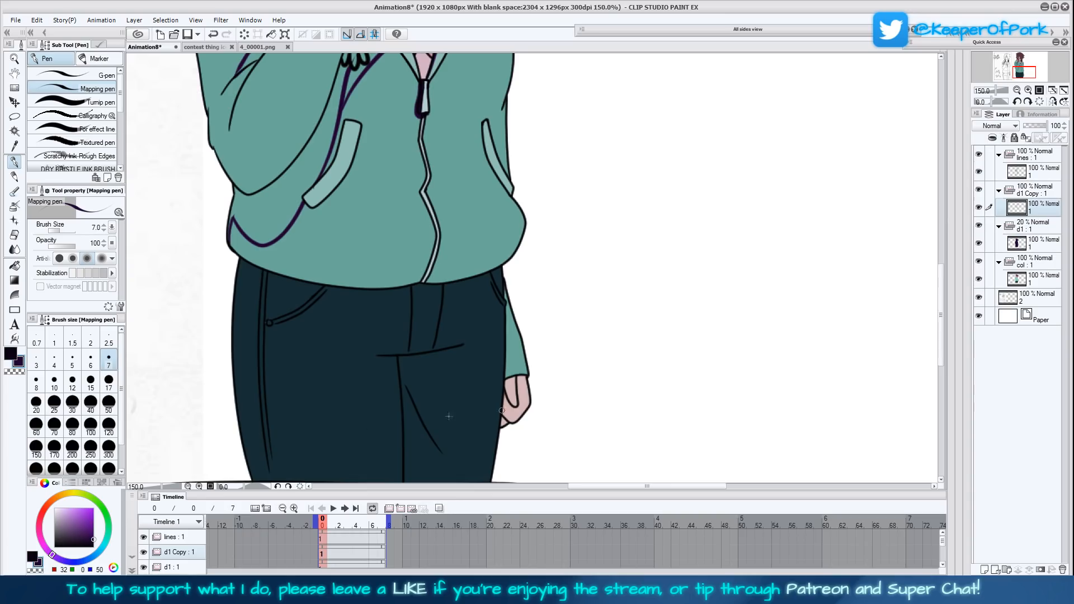
key(x)
scroll(580, 413, down, 2)
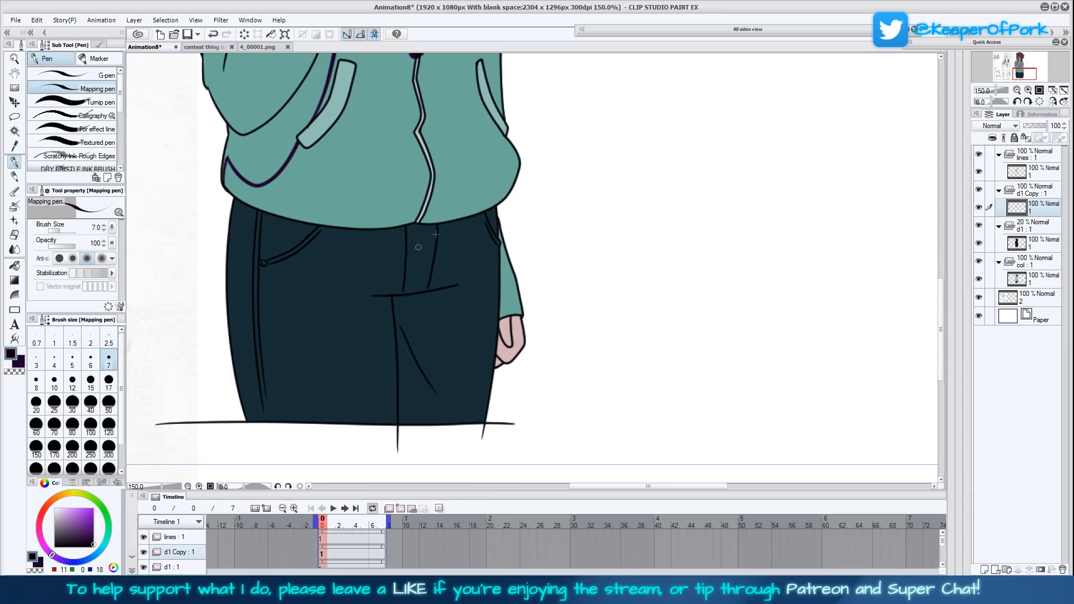
mouse_move(498, 229)
mouse_down()
mouse_move(352, 257)
mouse_move(226, 224)
mouse_up()
scroll(569, 395, up, 11)
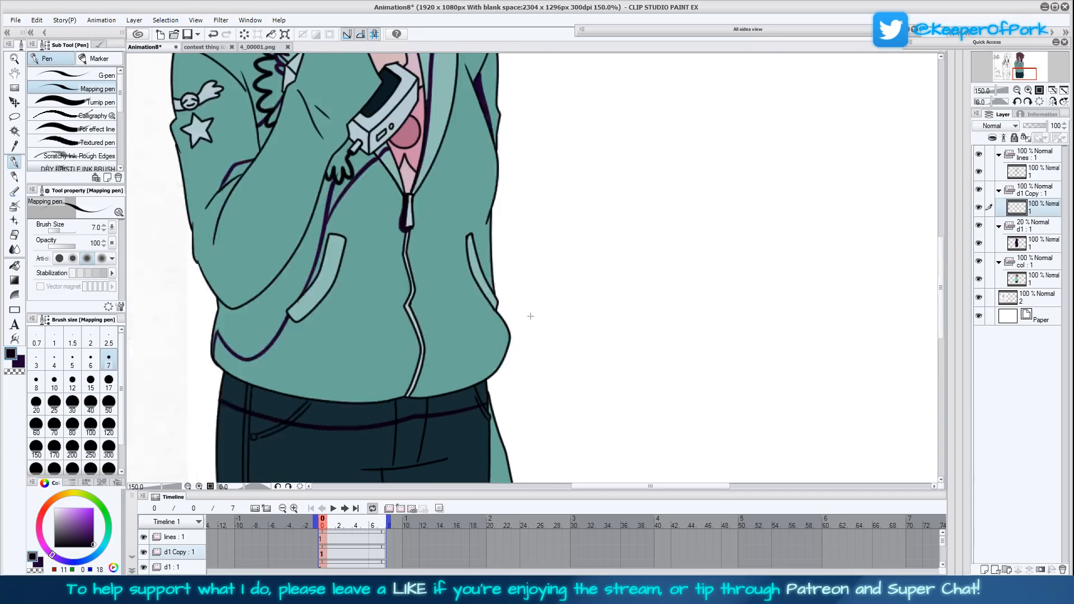
key(x)
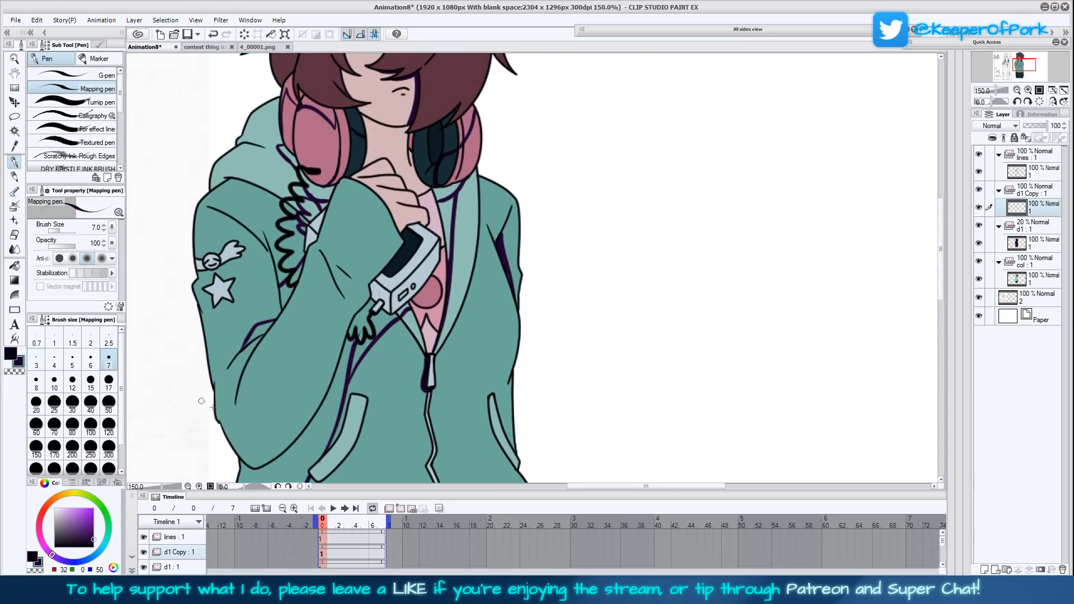
- Thicken the trouser shadow below the hem near the lowered arm, using the near-black purple
scroll(513, 157, up, 5)
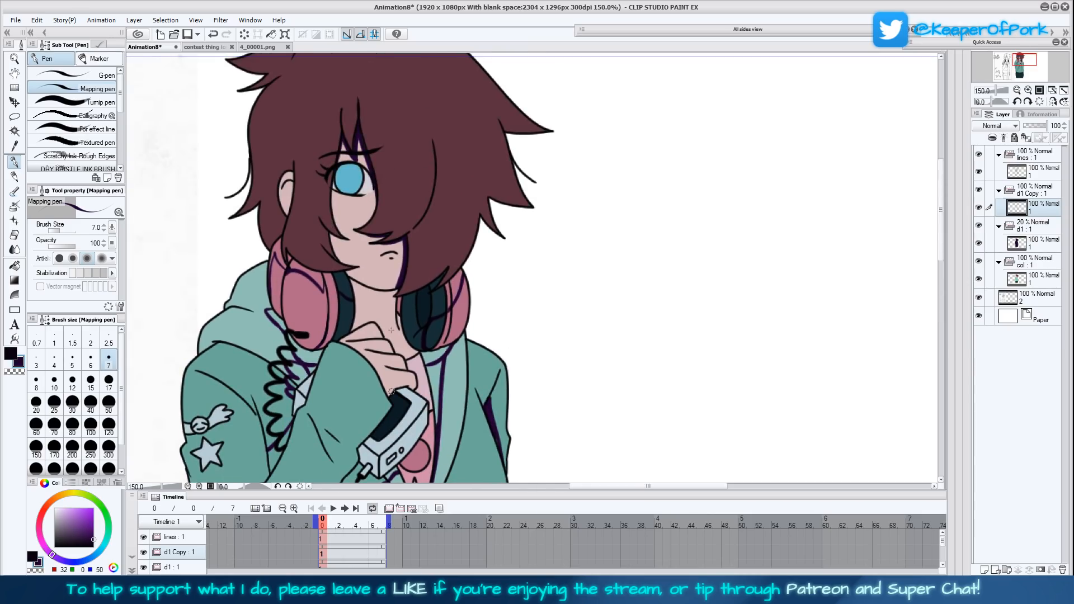
scroll(544, 422, down, 5)
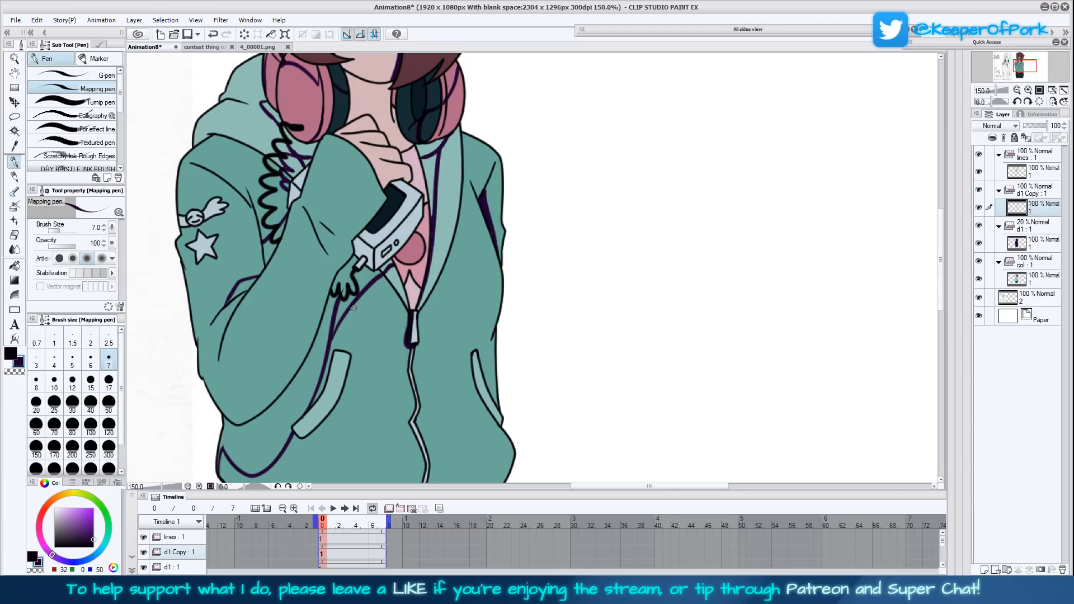
scroll(439, 336, down, 5)
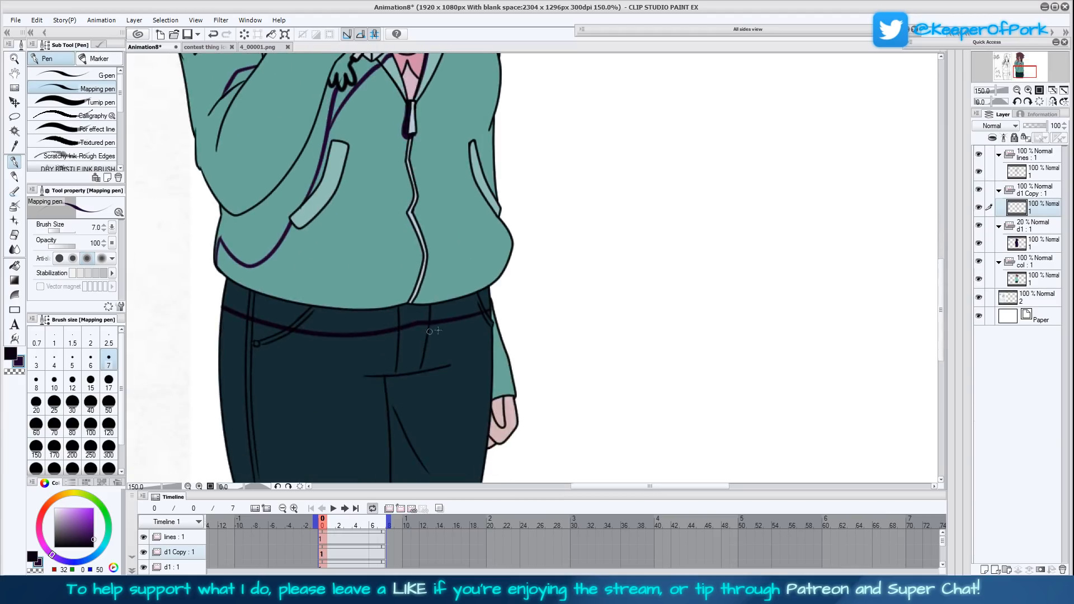
click(10, 353)
drag(489, 317, 414, 323)
drag(486, 314, 492, 323)
- Outline a jagged fold shadow from the crotch seam down the inner thigh of the trousers
drag(549, 386, 551, 317)
mouse_move(452, 297)
mouse_down()
mouse_move(419, 336)
mouse_move(406, 449)
mouse_up()
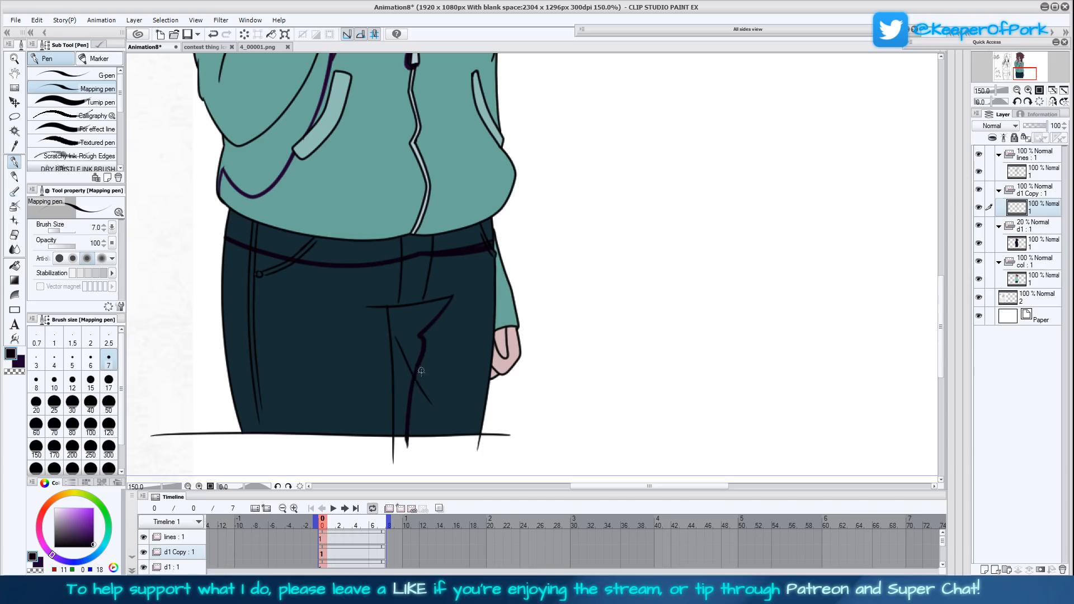
mouse_move(431, 400)
mouse_down()
mouse_move(417, 359)
mouse_move(425, 381)
mouse_move(436, 310)
mouse_move(422, 333)
mouse_move(461, 291)
mouse_up()
- Return to the lighter dark purple and activate the Fill tool that refers to other layers
key(x)
scroll(542, 189, up, 5)
key(x)
scroll(545, 326, up, 3)
key(x)
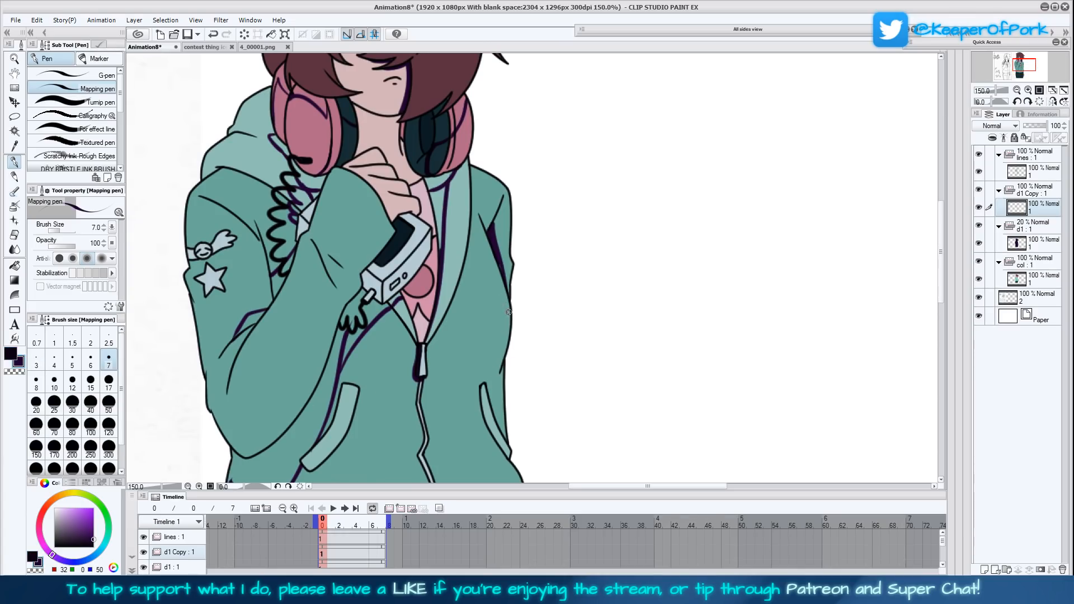
scroll(505, 363, up, 4)
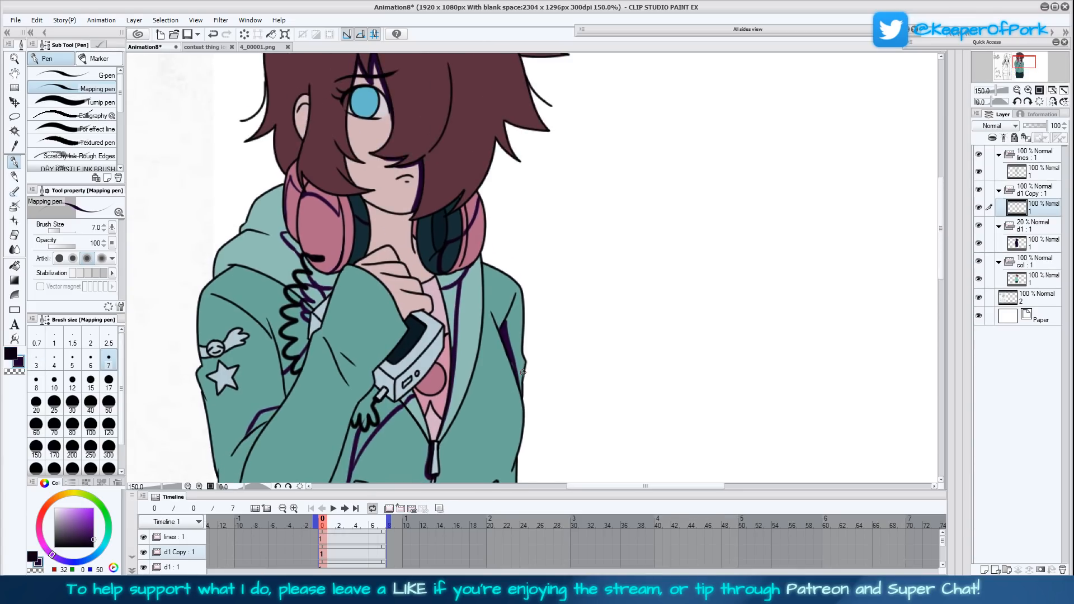
click(15, 265)
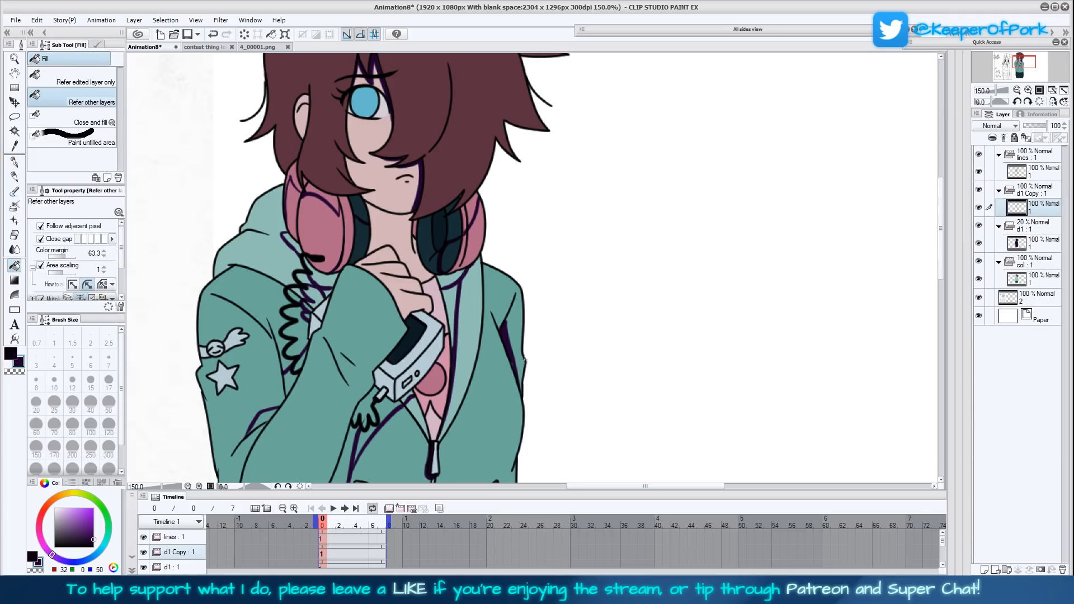
- Examine the character's shadow outlines at full-figure and close-up size beside the original line sketch
drag(524, 359, 535, 355)
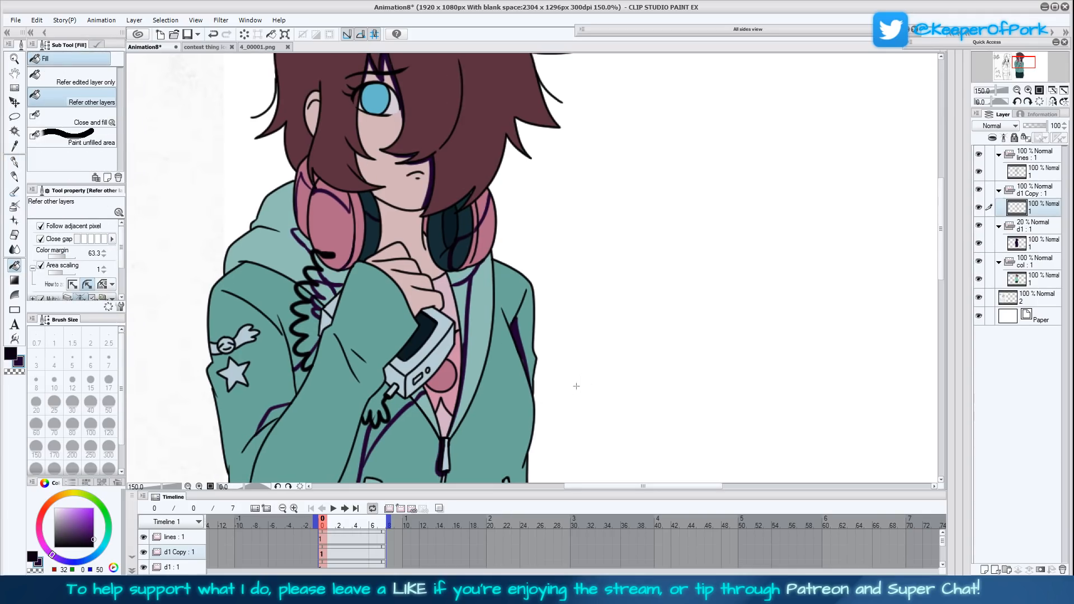
mouse_move(568, 398)
mouse_down()
mouse_move(581, 377)
mouse_move(628, 388)
mouse_move(604, 390)
mouse_move(605, 408)
mouse_up()
mouse_move(579, 358)
mouse_down()
mouse_move(603, 396)
mouse_move(668, 347)
mouse_move(776, 297)
mouse_move(845, 241)
mouse_up()
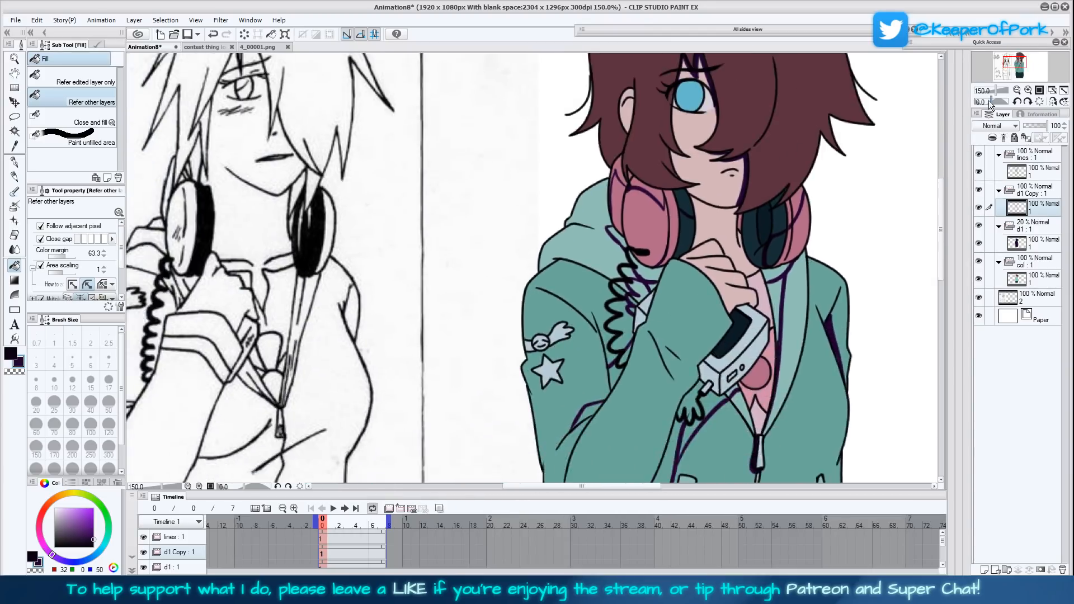
click(1017, 90)
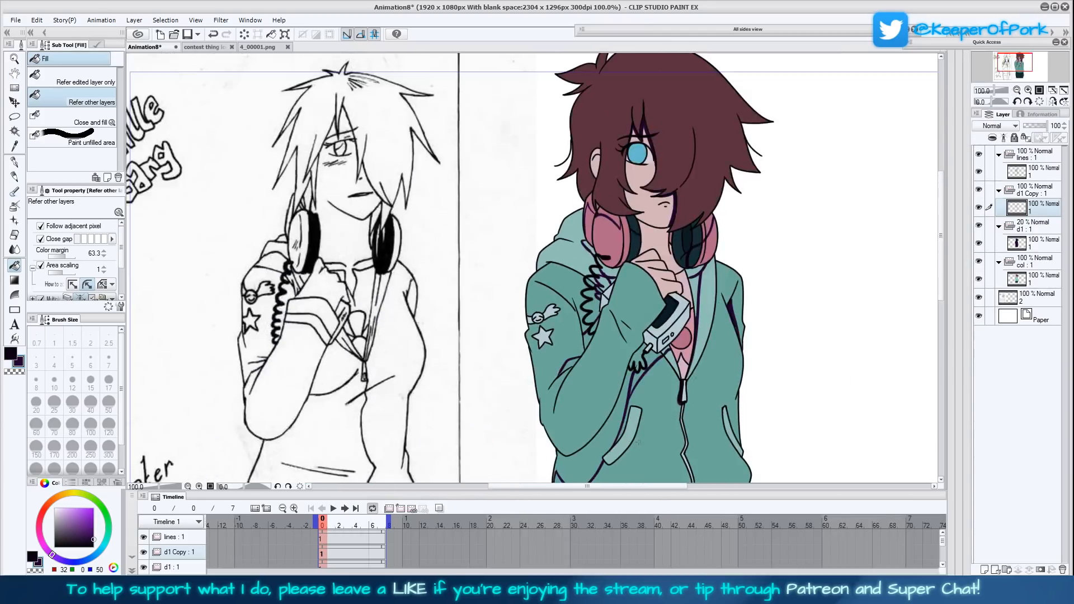
drag(641, 429, 631, 404)
click(1017, 90)
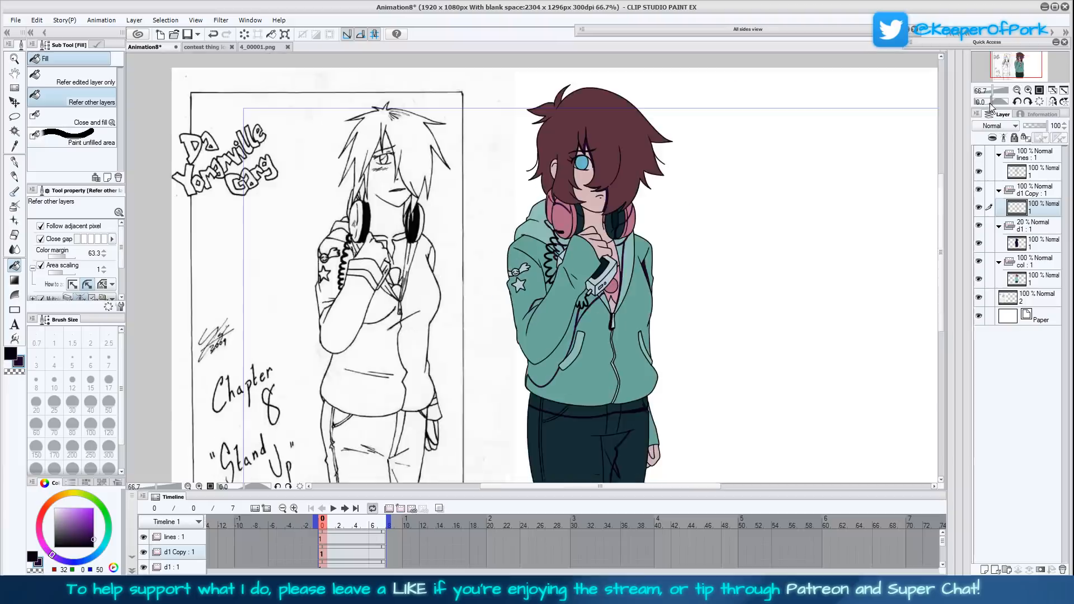
drag(588, 377, 578, 392)
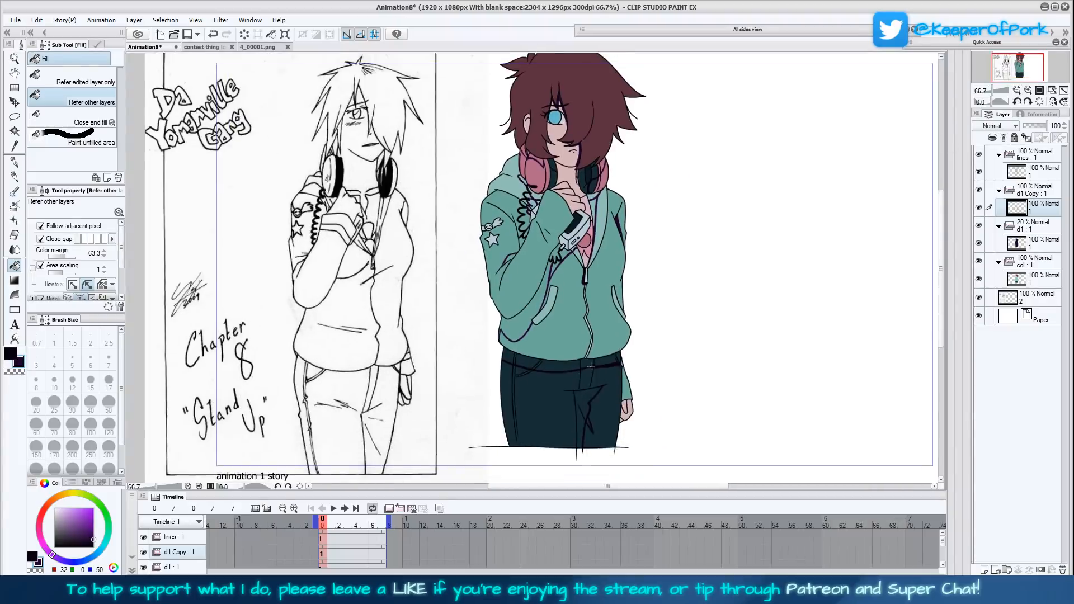
drag(641, 333, 630, 338)
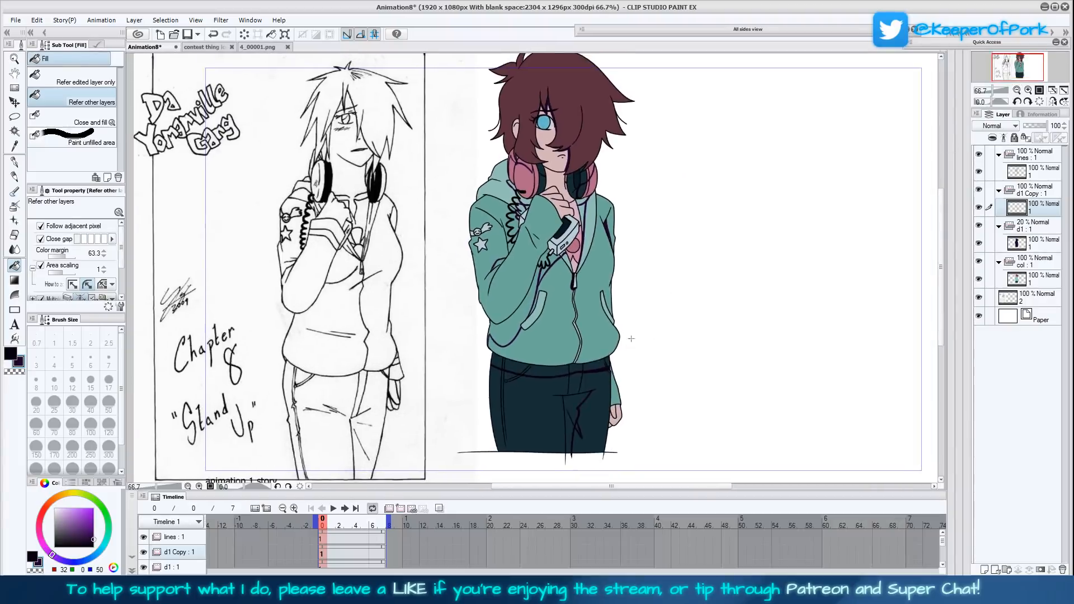
click(1028, 90)
click(1028, 90)
click(1016, 91)
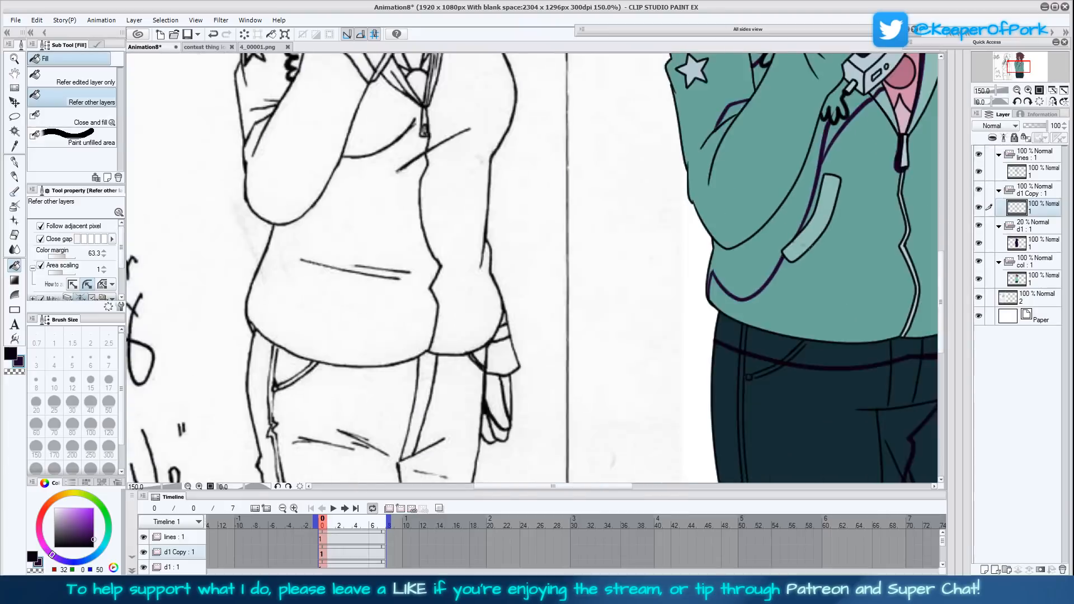
click(1017, 90)
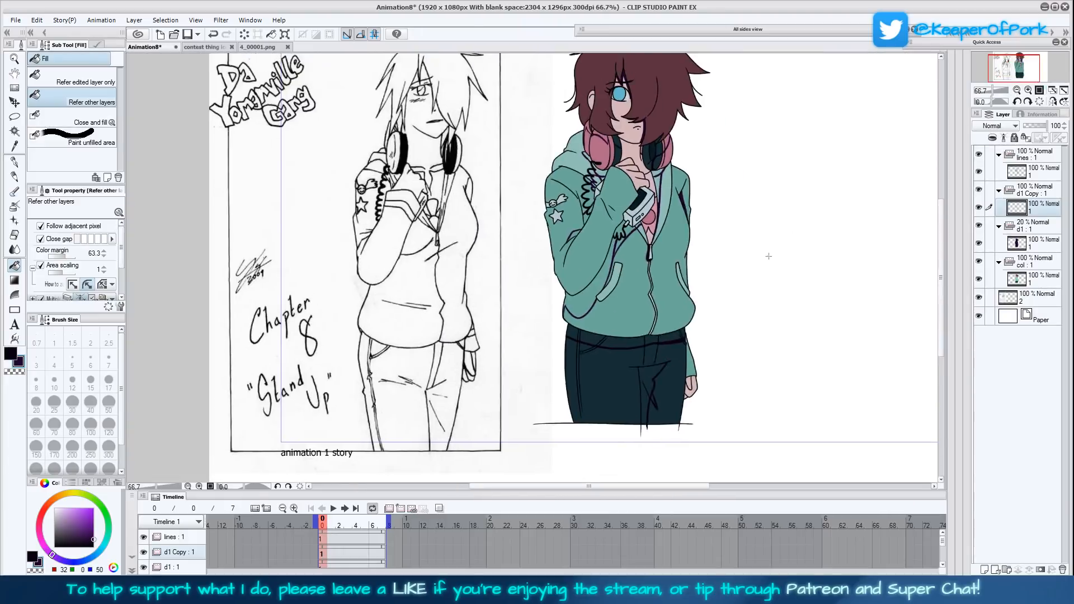
drag(768, 256, 676, 305)
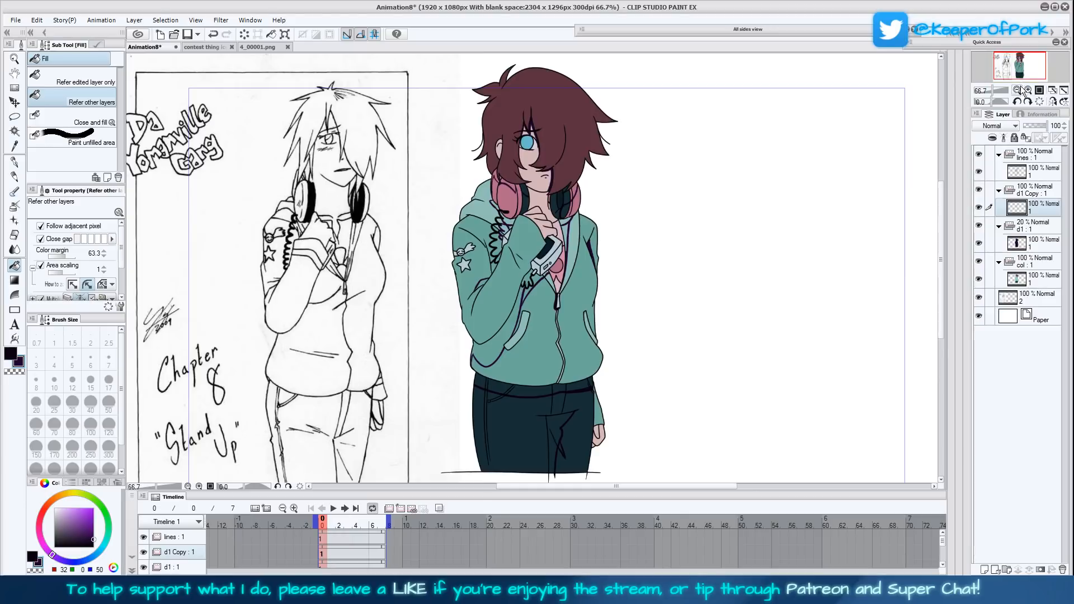
click(1028, 90)
click(1027, 90)
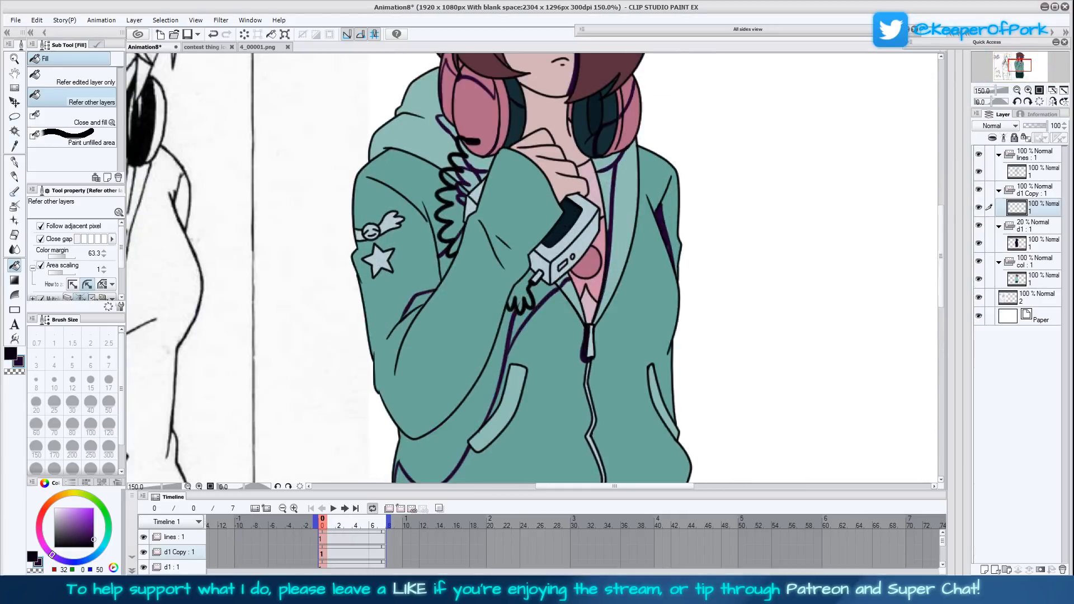
drag(315, 321, 355, 337)
click(1017, 91)
click(1017, 90)
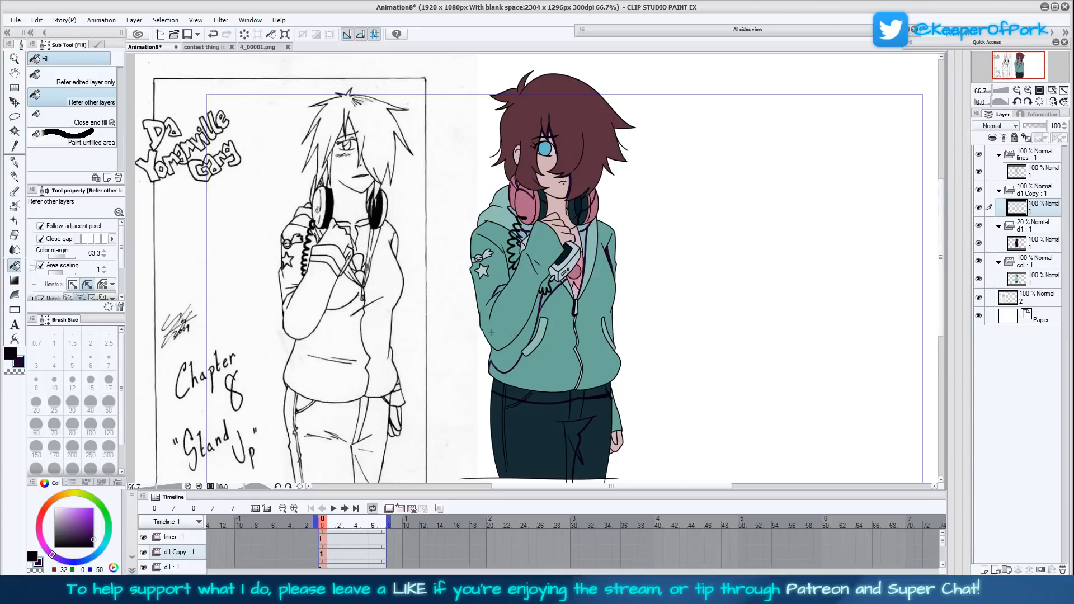
click(1027, 90)
click(1027, 90)
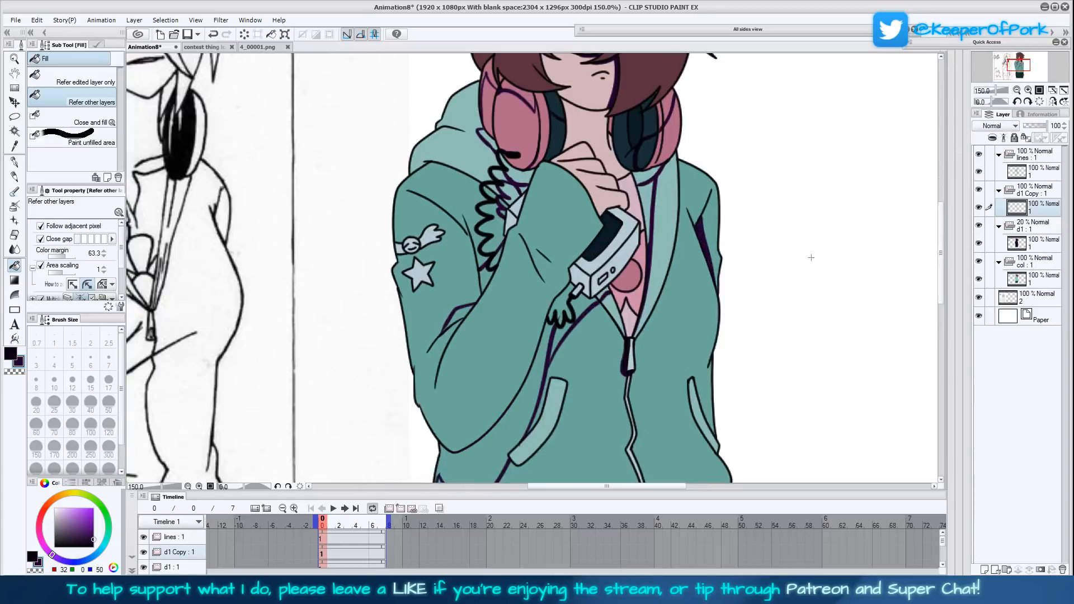
click(537, 451)
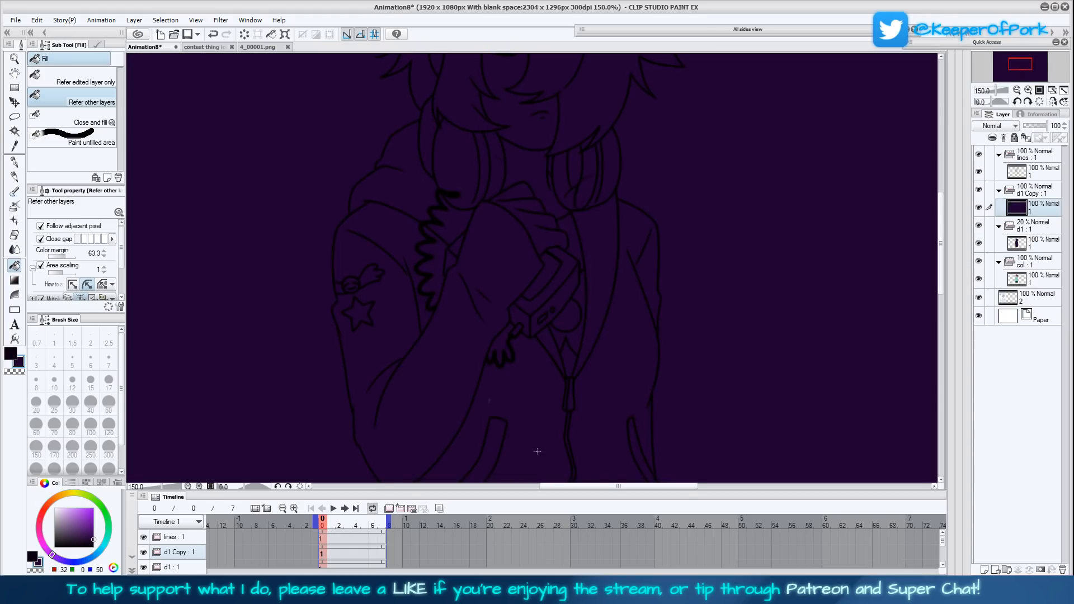
key(ctrl+z)
key(ctrl+z)
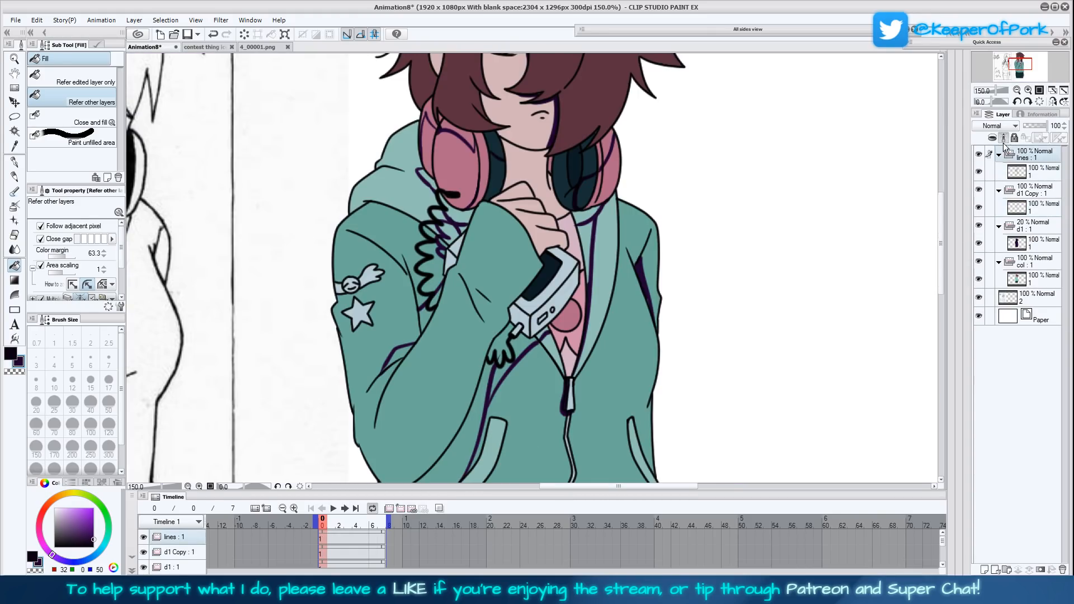
- With the lines folder as reference layer, fill the upper-sleeve crease and collar shadows behind the coiled cord on the d1 Copy layer
click(1037, 210)
click(400, 355)
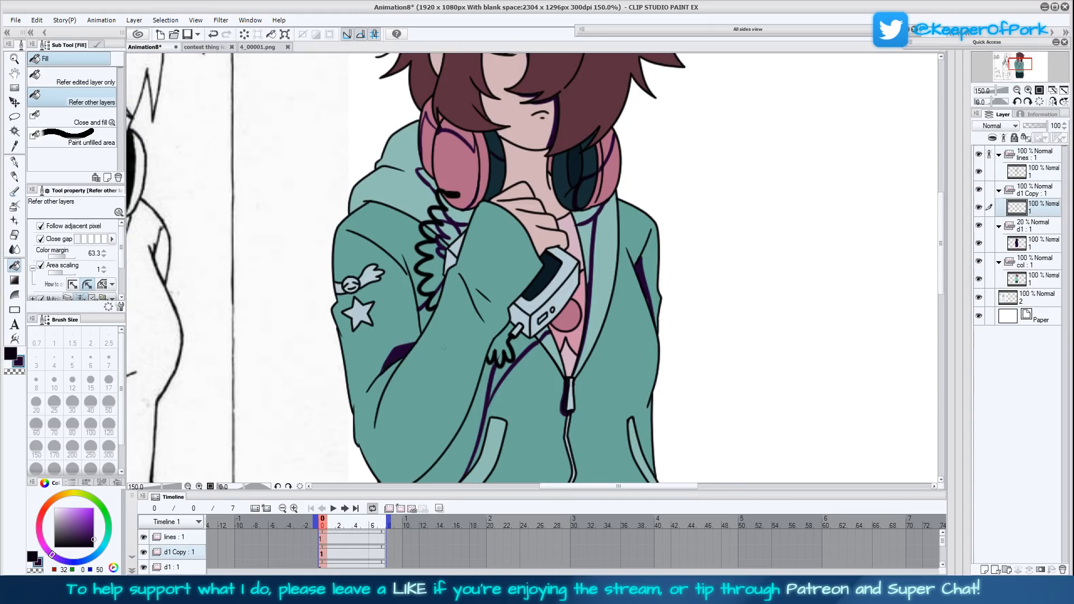
click(428, 309)
click(441, 304)
click(461, 217)
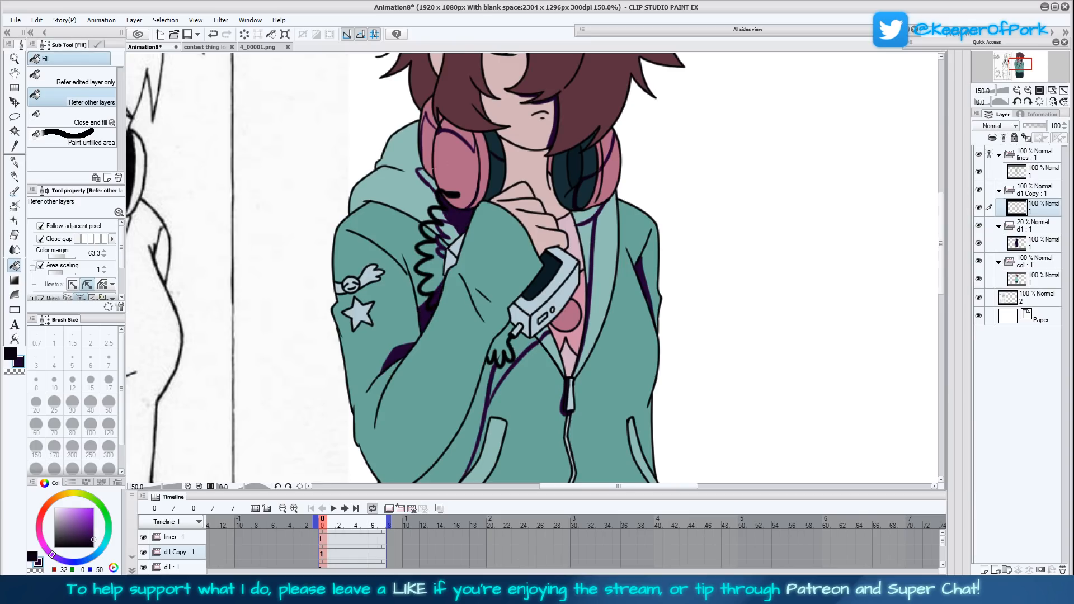
- Fill the shadow shapes on the left-hand headphone's ear cup and rims and on the hood beside it with dark purple
click(429, 182)
click(432, 140)
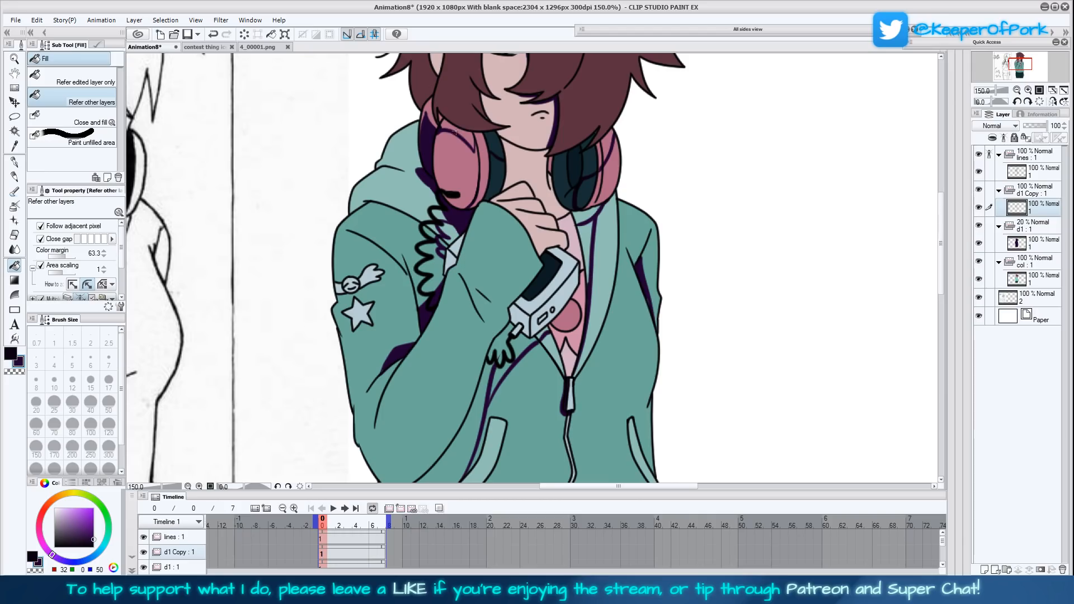
click(463, 134)
drag(582, 340, 538, 409)
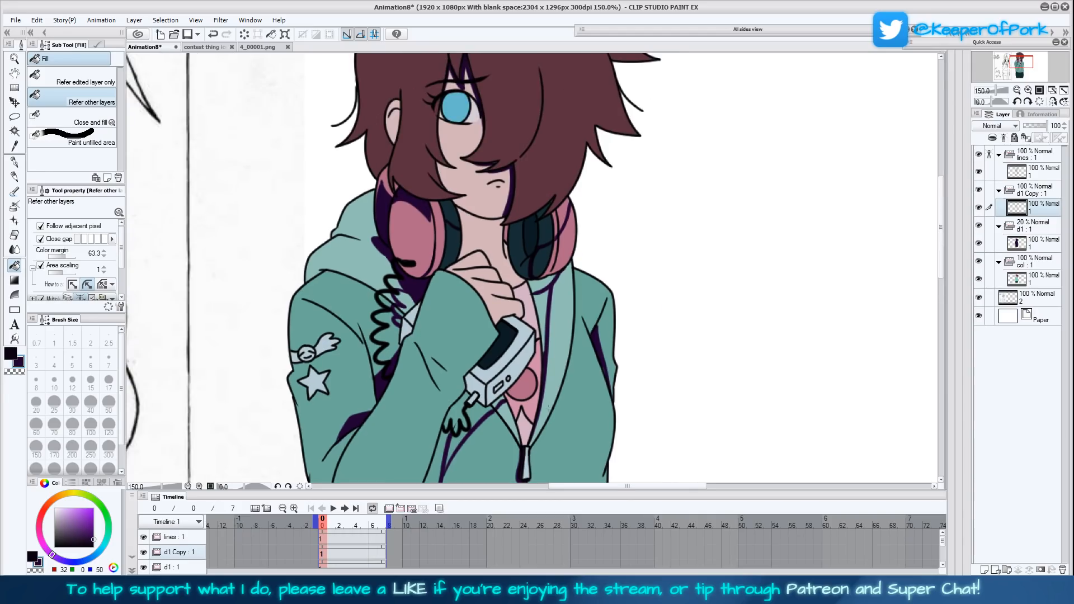
click(439, 235)
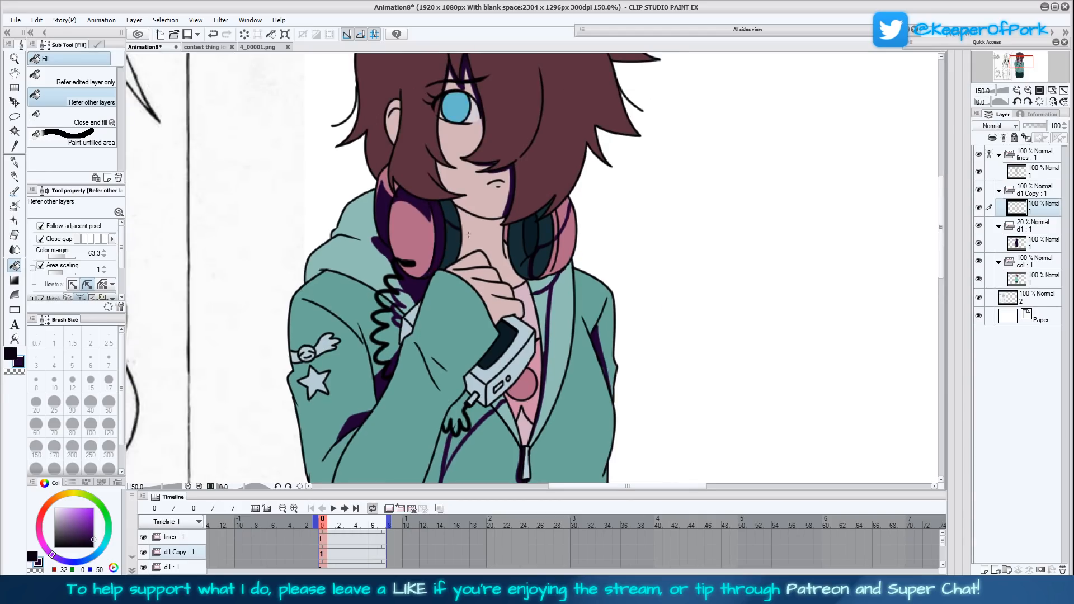
- Fill the neck shadow and the shadows under the hair on the right-hand headphone with dark purple
drag(501, 277, 473, 332)
click(473, 311)
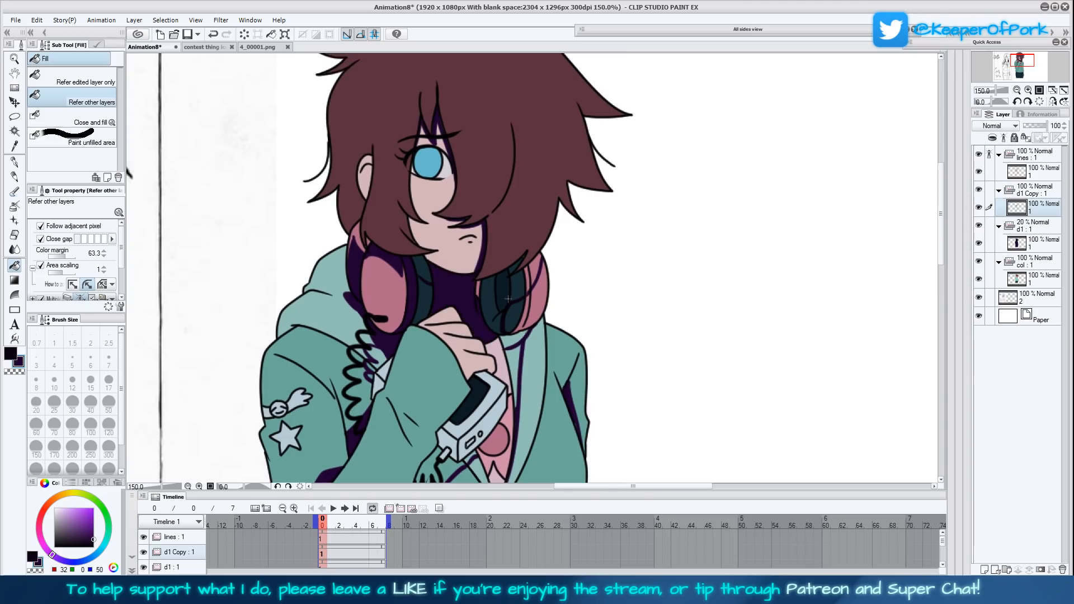
click(478, 288)
click(528, 284)
click(533, 277)
scroll(575, 313, up, 3)
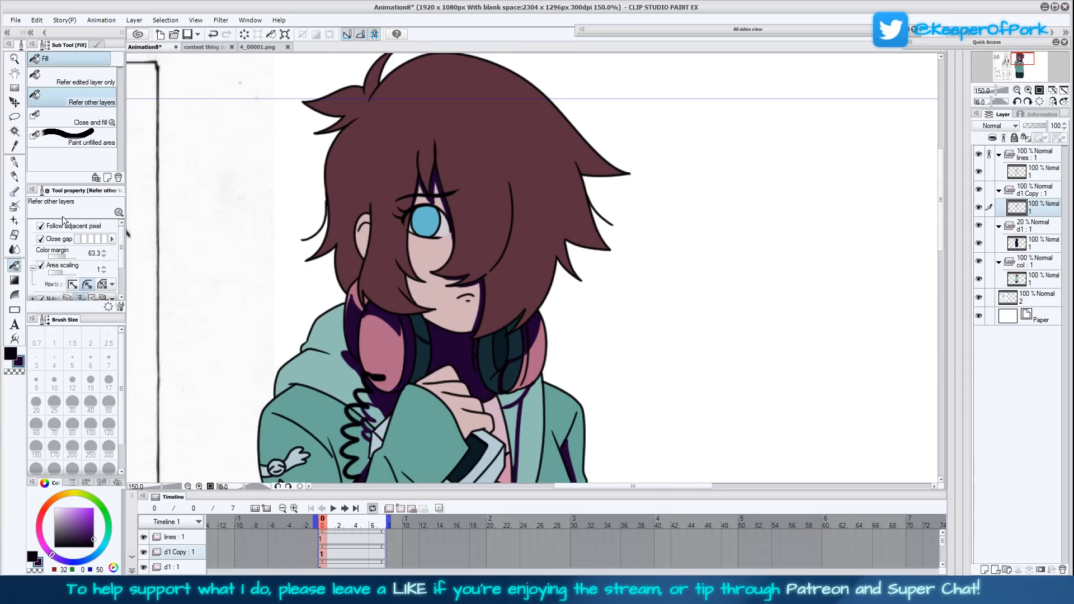
- Draw a jagged shadow edge in the hair behind the ear and fill the area below it with dark purple
click(15, 162)
mouse_move(336, 244)
mouse_down()
mouse_move(342, 224)
mouse_move(351, 259)
mouse_move(355, 235)
mouse_up()
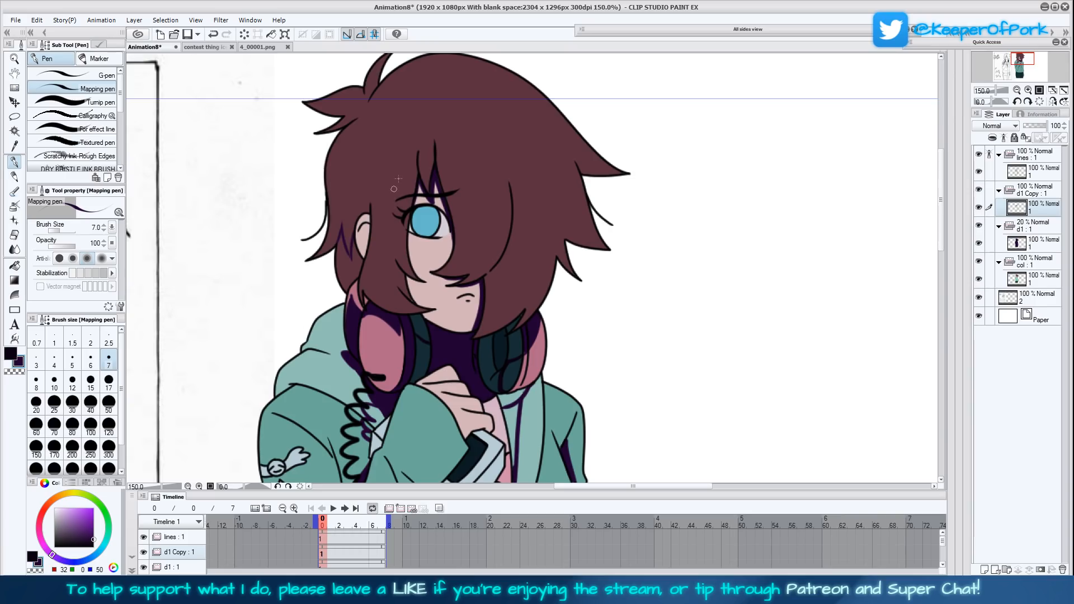
click(14, 266)
click(351, 275)
drag(625, 385, 525, 361)
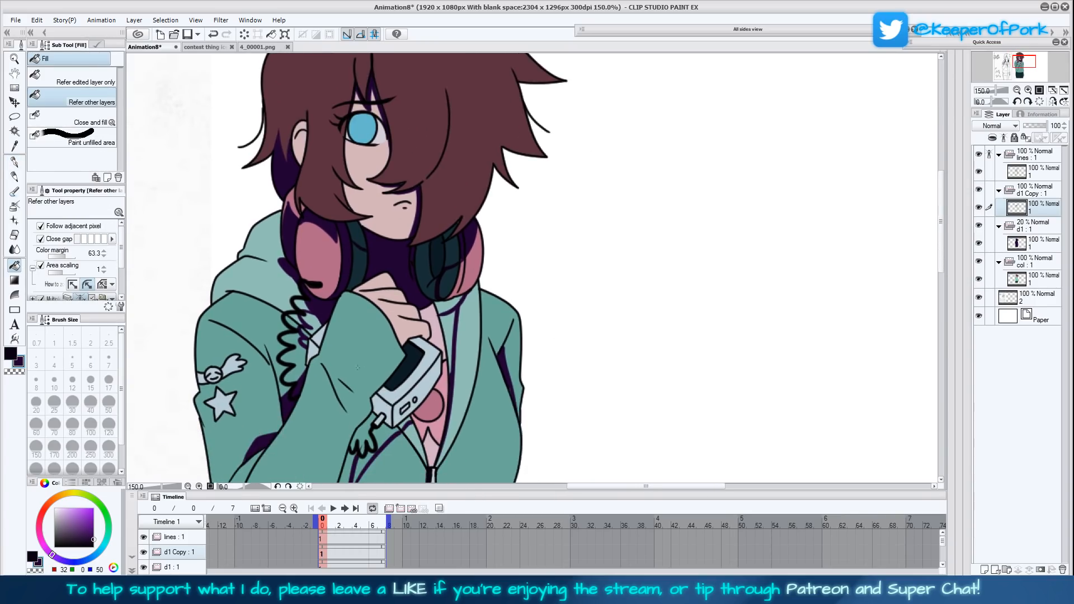
- Fill the remaining pink gap of the left-hand headphone below the ear with dark purple and undo the stray fill
click(15, 162)
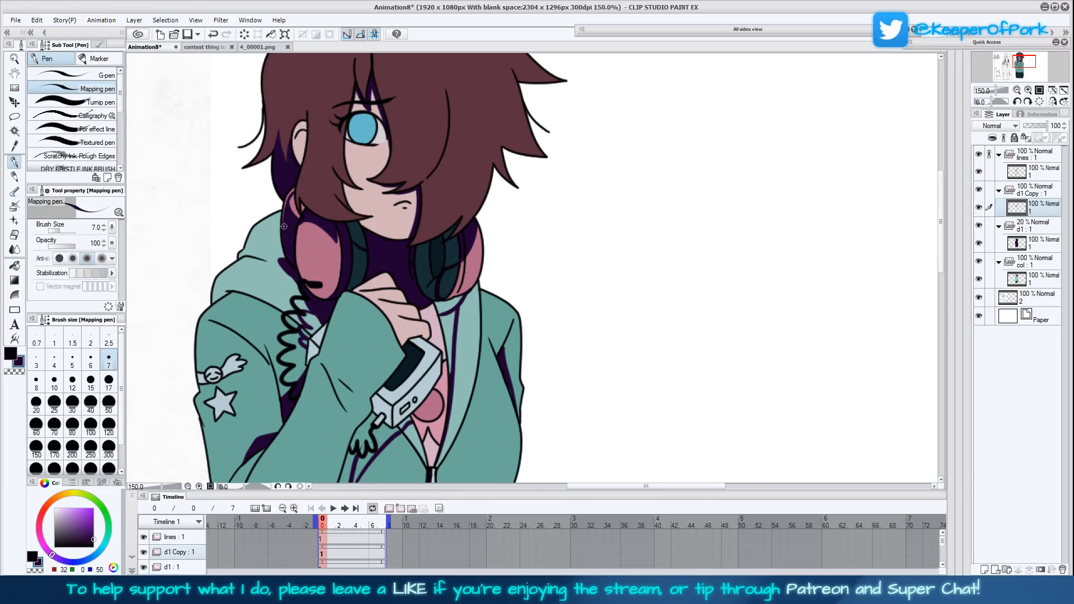
key(g)
click(300, 207)
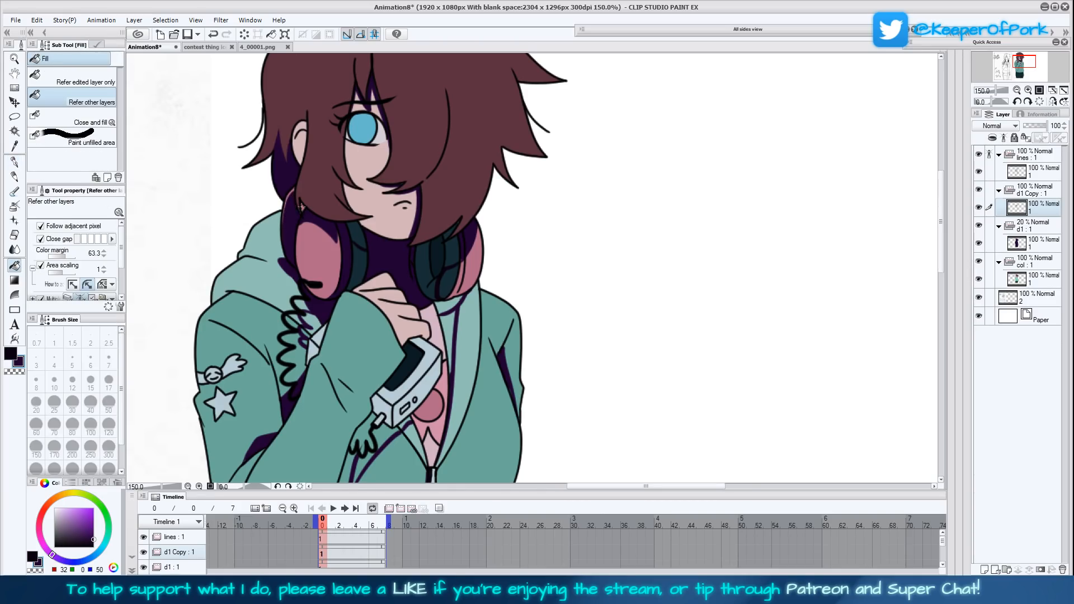
click(293, 188)
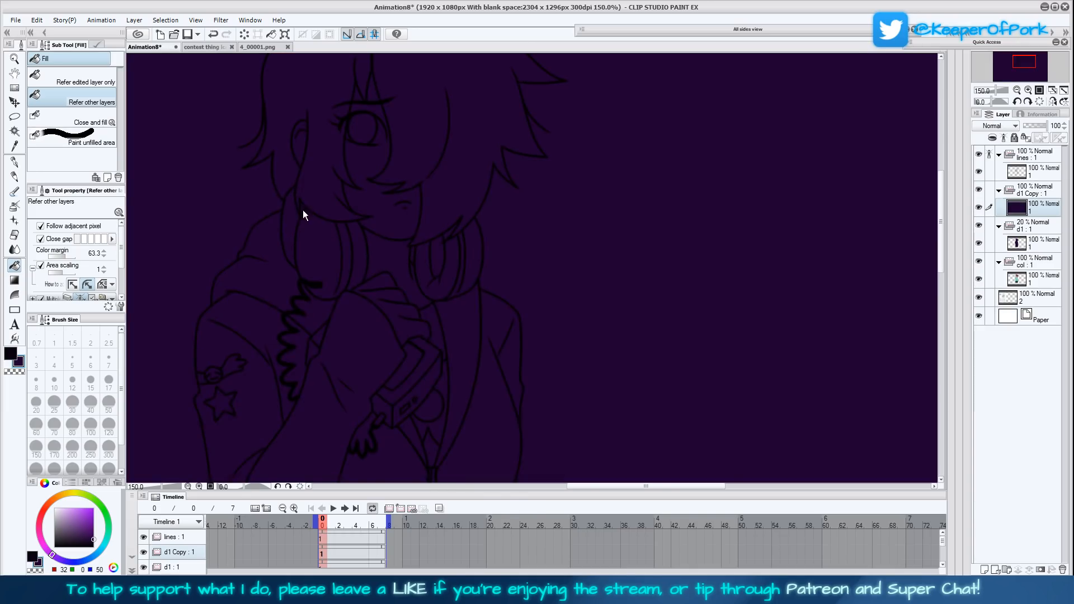
key(ctrl+z)
- Fill the shaded end of the handheld device and the small hand-shaped charm below it with dark purple
drag(567, 353, 559, 335)
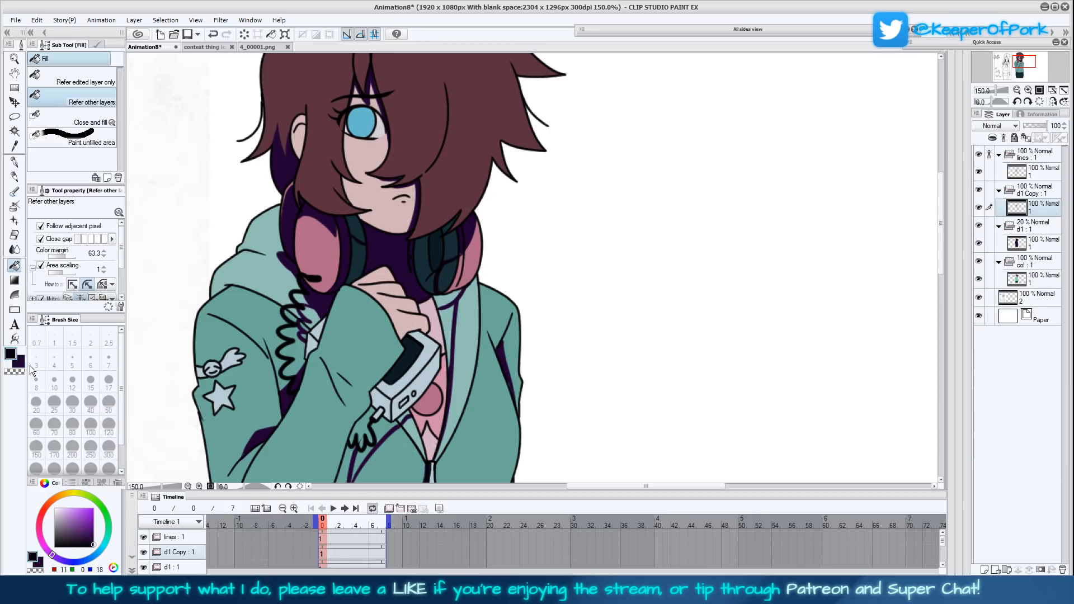
drag(503, 408, 484, 353)
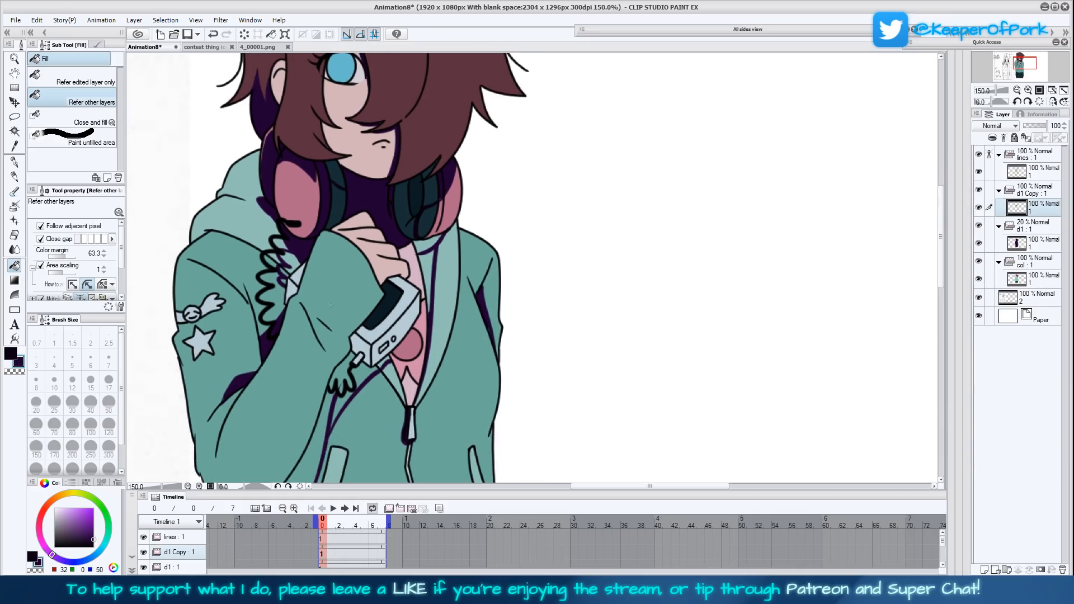
click(364, 352)
click(358, 359)
click(341, 380)
click(375, 369)
click(381, 363)
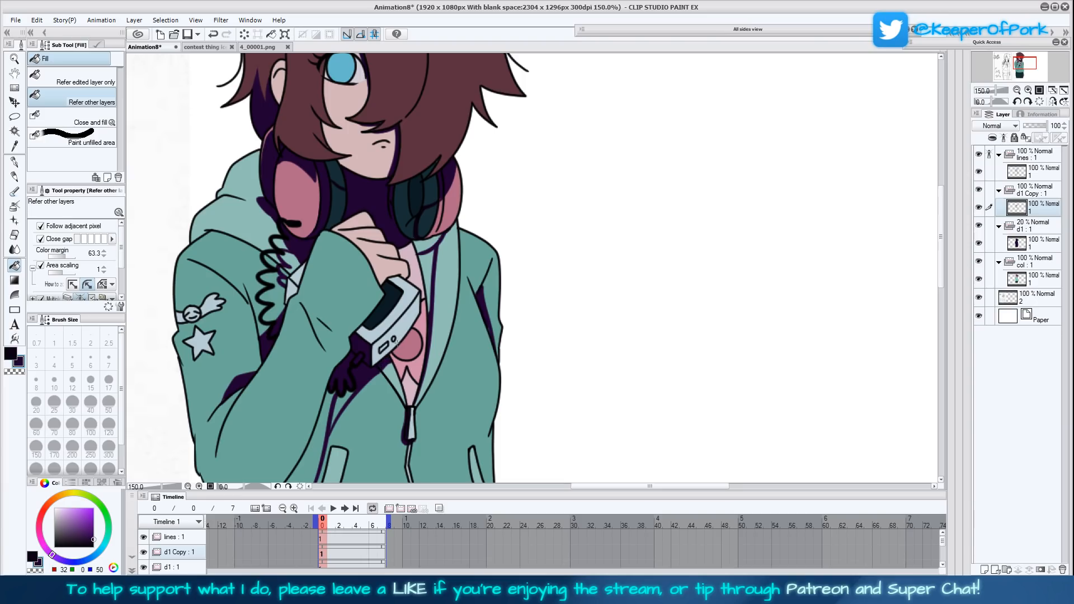
- Outline a shadow on the handheld device's dark screen and fill it with the darker near-black purple
key(p)
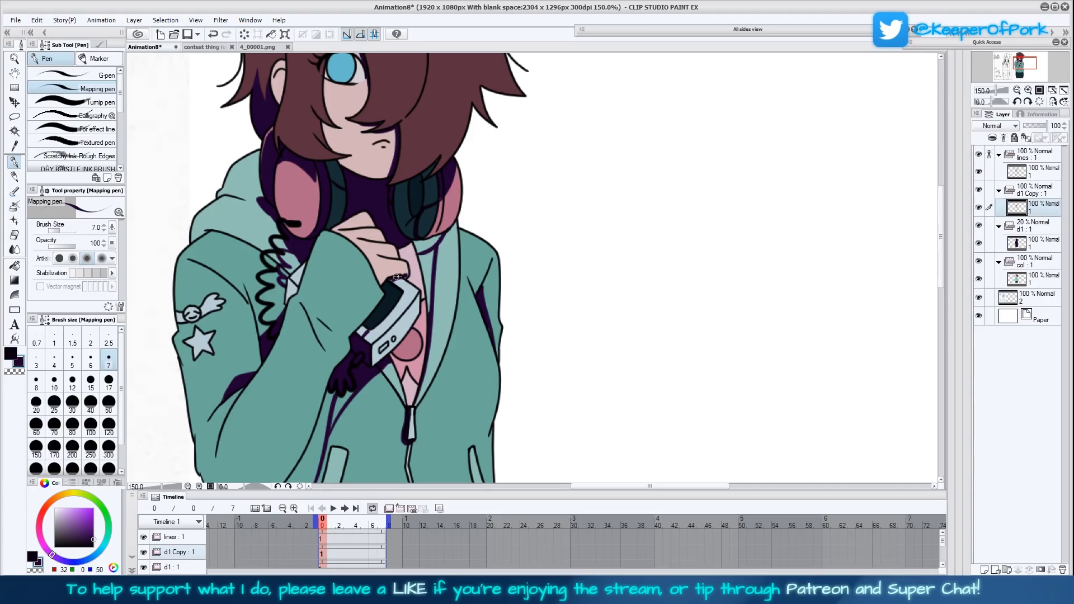
key(x)
key(g)
click(391, 291)
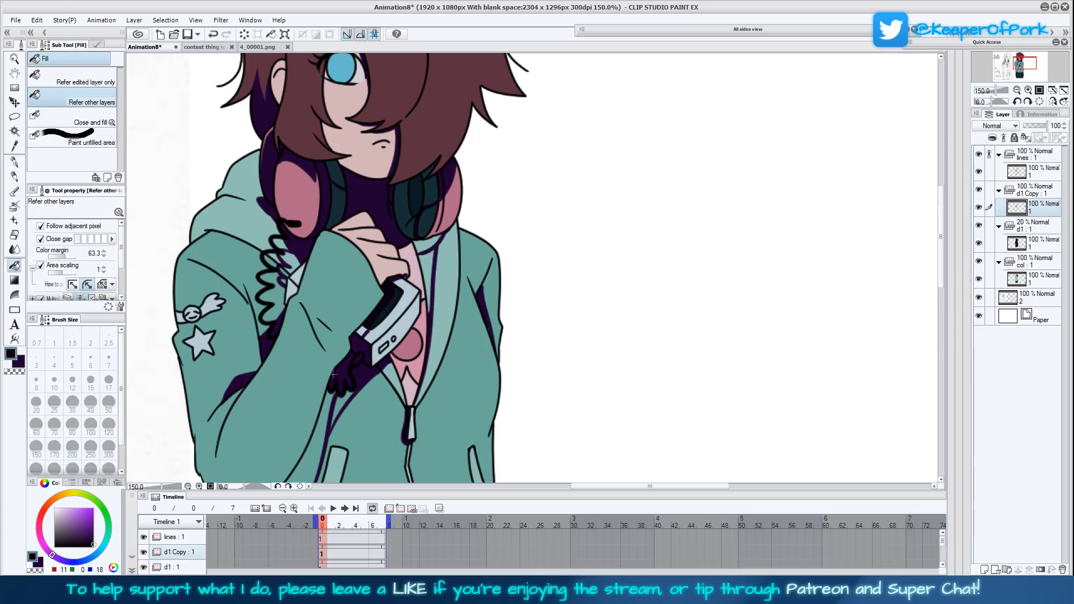
- Fill the shirt behind the device, including its circle emblem and the inner collar area, with dark purple
drag(300, 426, 334, 415)
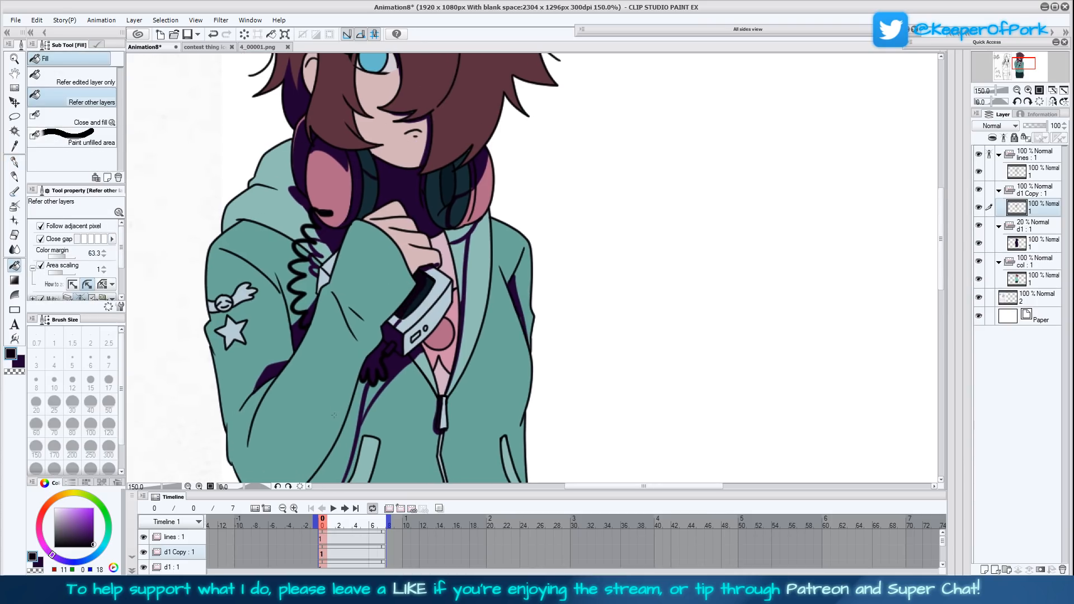
click(20, 364)
click(395, 322)
click(448, 357)
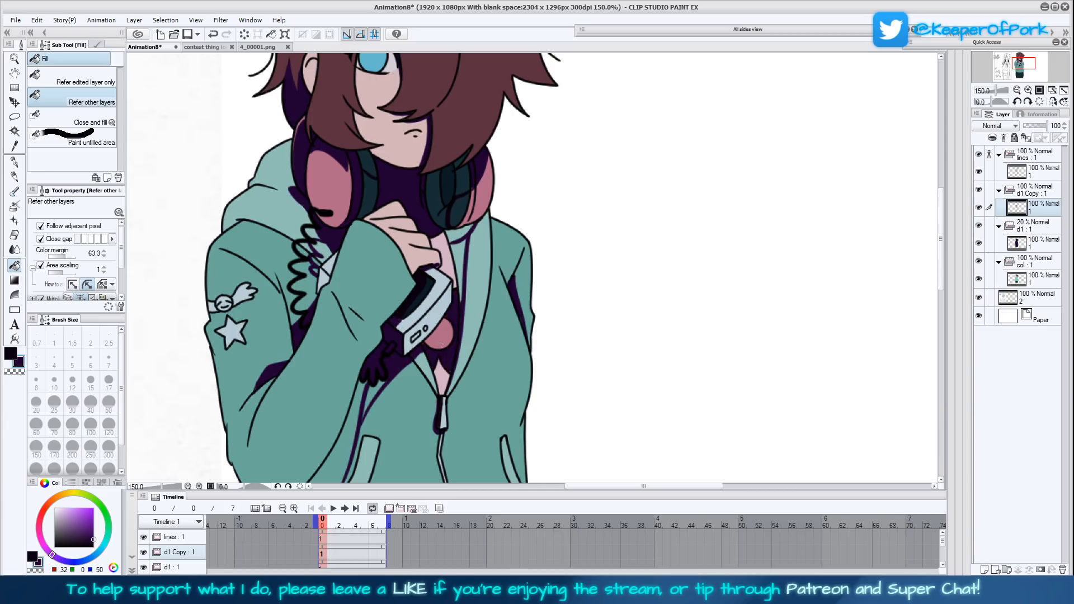
click(441, 334)
click(441, 375)
click(456, 255)
click(457, 258)
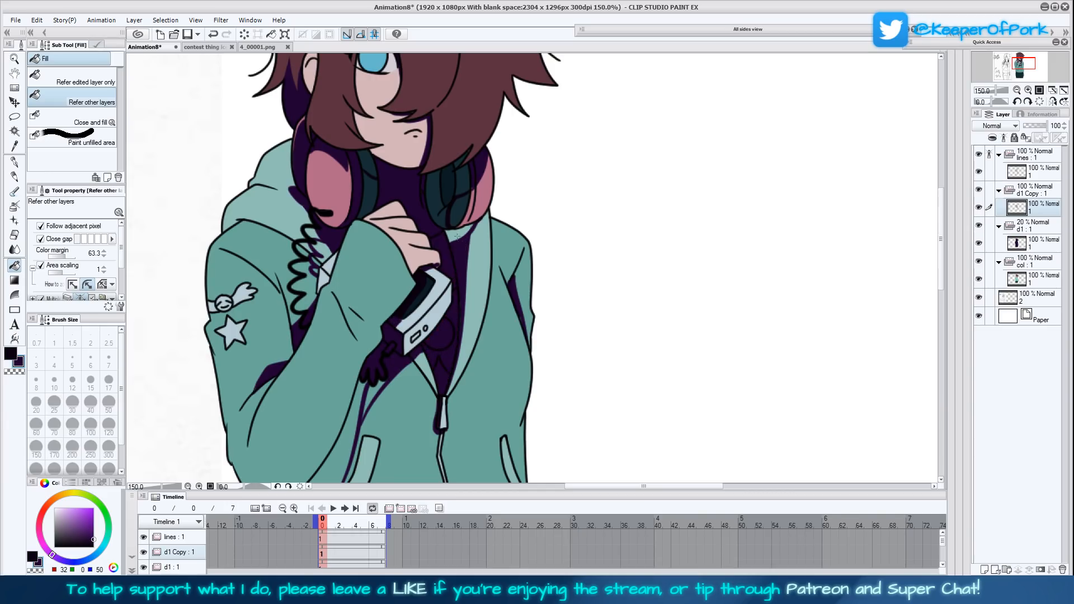
- Touch up the shadow edge on the hood just below the right-hand headphone with the Mapping pen
drag(502, 334, 479, 351)
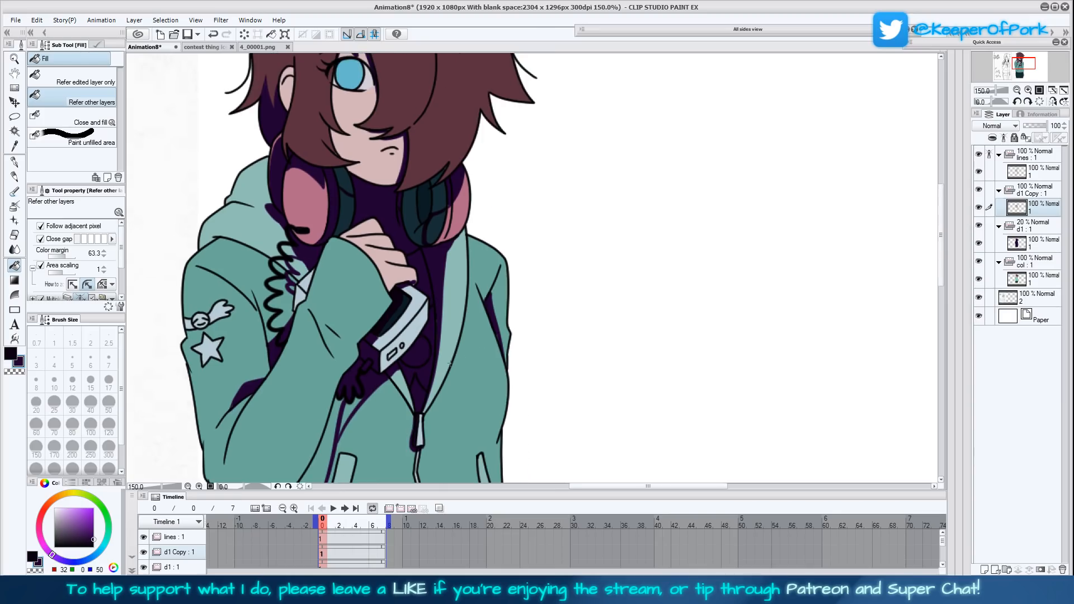
click(14, 162)
mouse_move(445, 236)
mouse_down()
mouse_move(449, 214)
mouse_move(435, 245)
mouse_up()
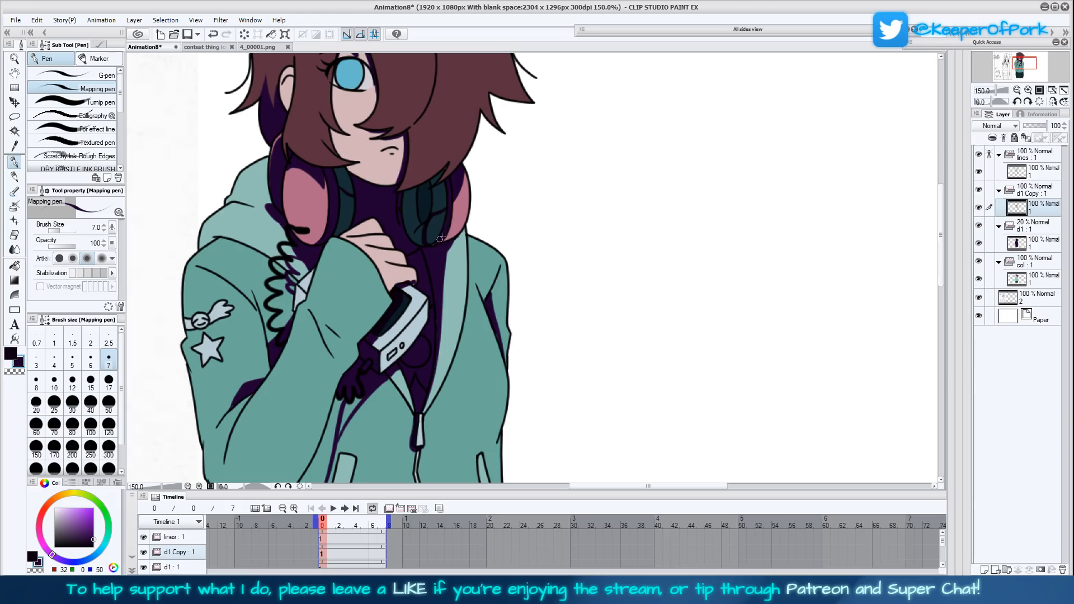
scroll(572, 336, up, 1)
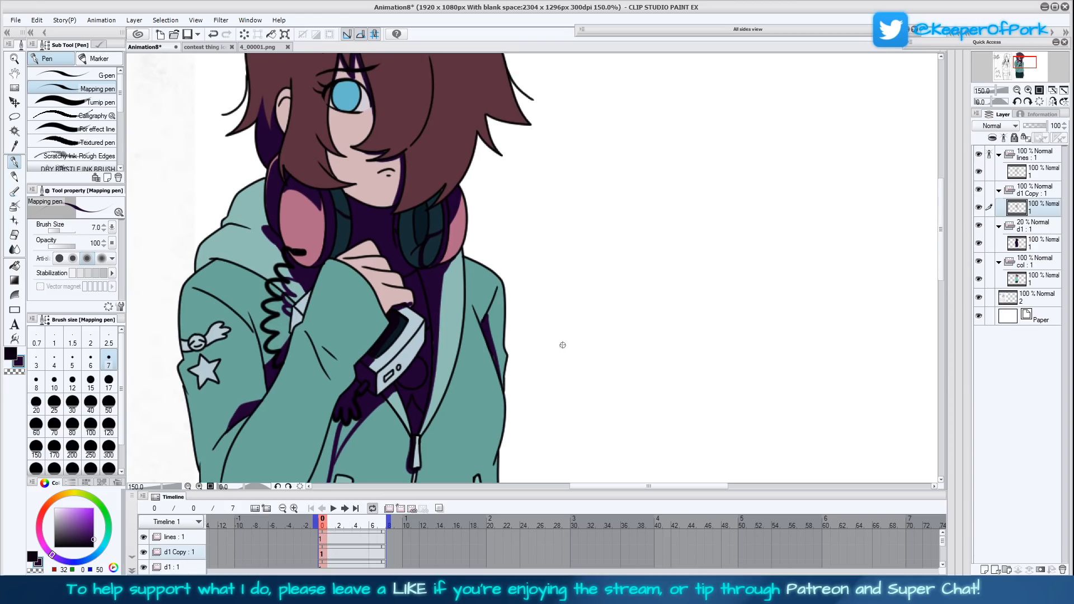
- Fill the cast shadow on the jacket beneath the raised forearm with dark purple
click(14, 265)
scroll(532, 324, down, 3)
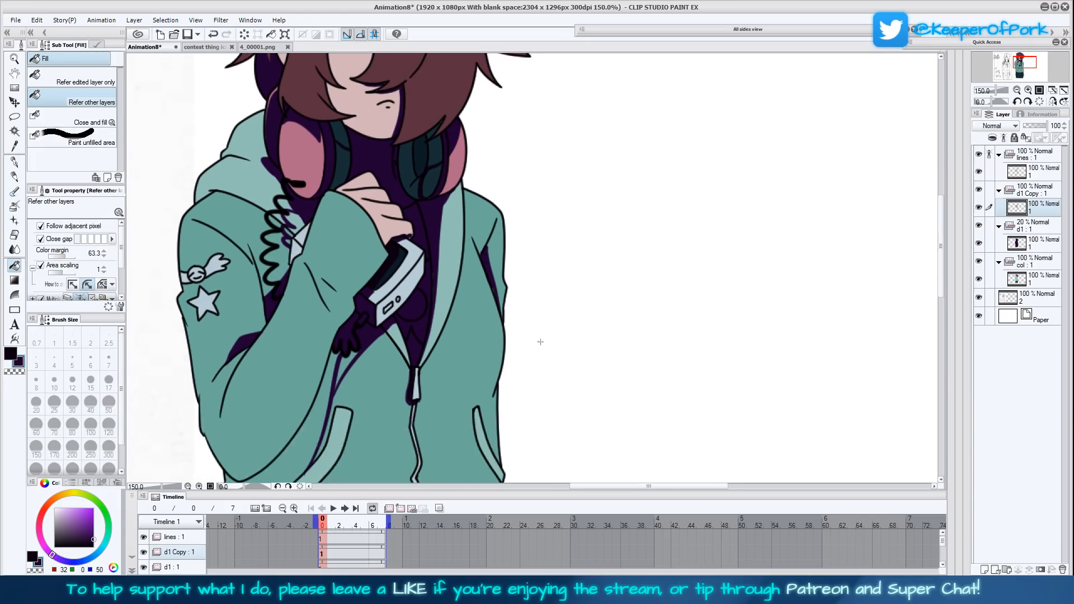
scroll(540, 389, down, 3)
drag(484, 293, 495, 205)
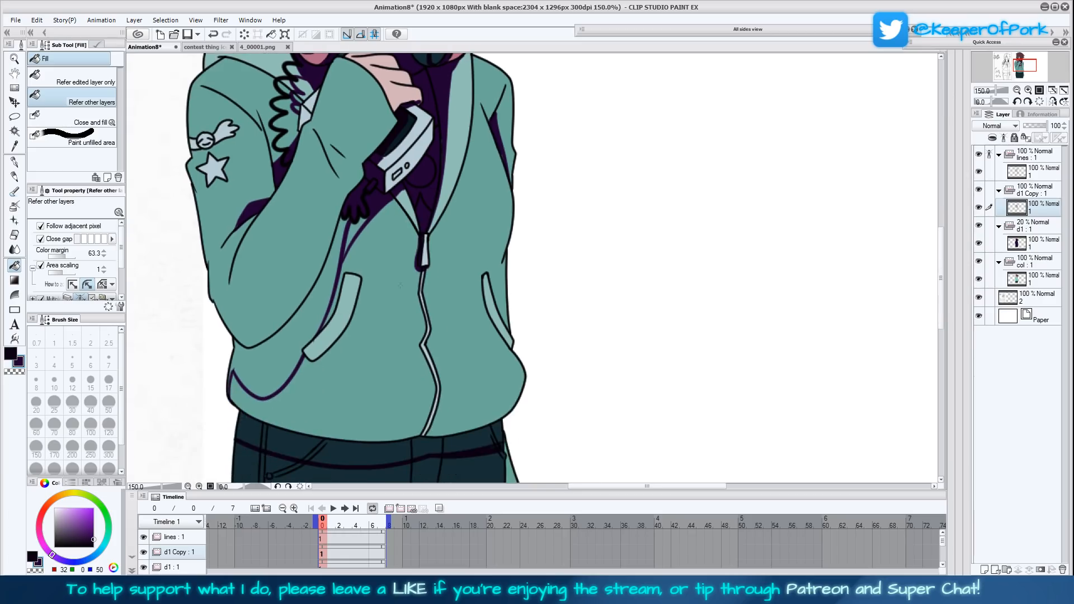
click(353, 235)
click(280, 361)
- Fill the trousers' waistband shadow and the jagged crotch shadow with the near-black purple
scroll(409, 335, down, 3)
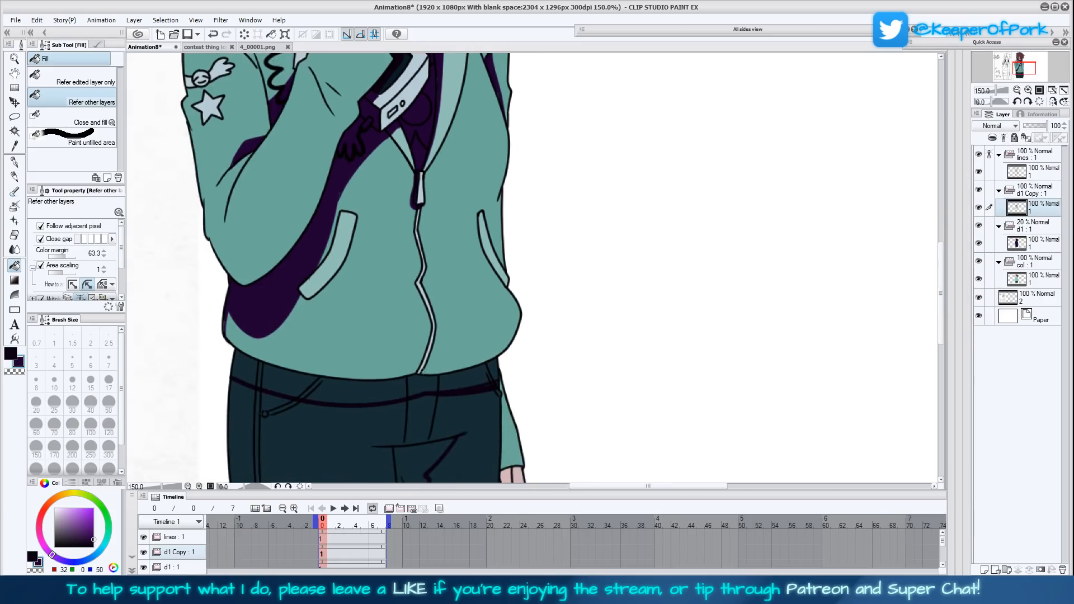
scroll(408, 336, down, 4)
click(11, 353)
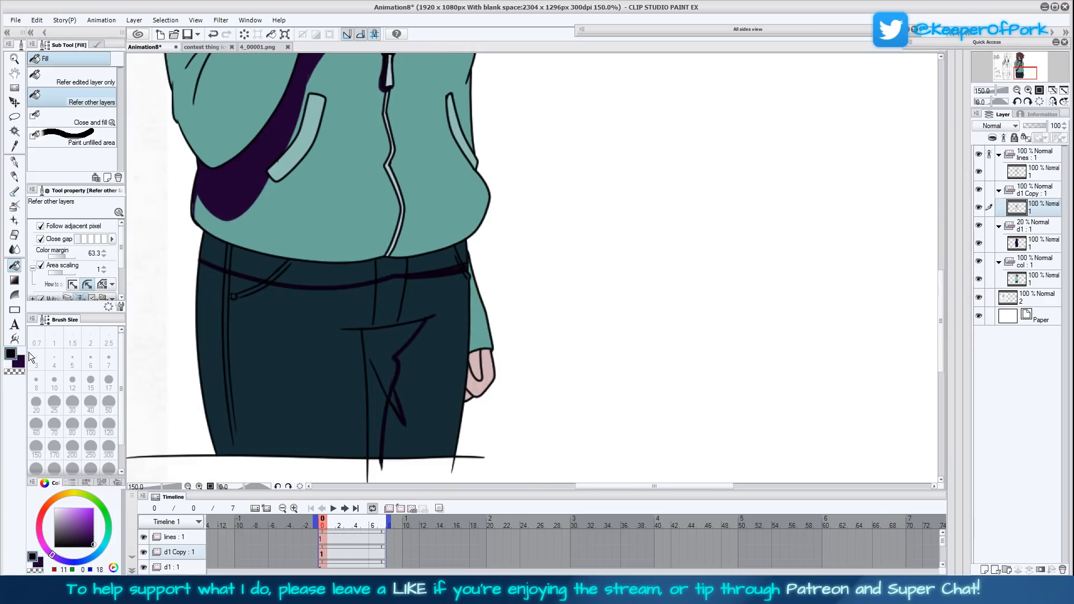
click(389, 375)
click(395, 401)
mouse_move(386, 269)
mouse_down()
mouse_move(476, 263)
mouse_move(460, 251)
mouse_move(328, 277)
mouse_move(231, 254)
mouse_up()
click(227, 266)
click(213, 251)
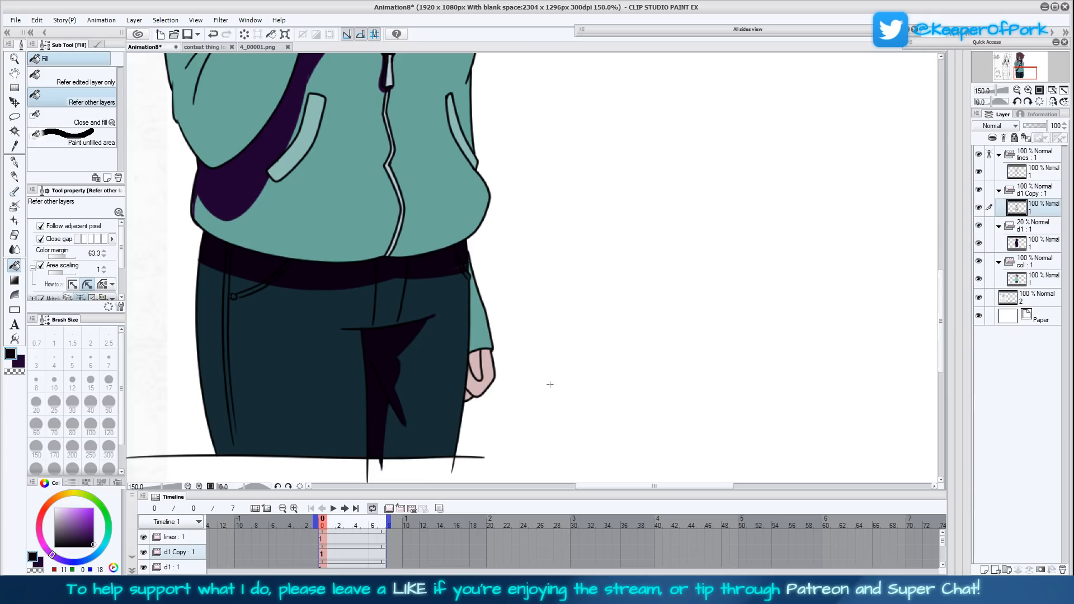
- Fill the lowered arm's sleeve and hand behind the trousers with dark purple, undoing the fill that spreads onto the lines
click(20, 363)
click(481, 338)
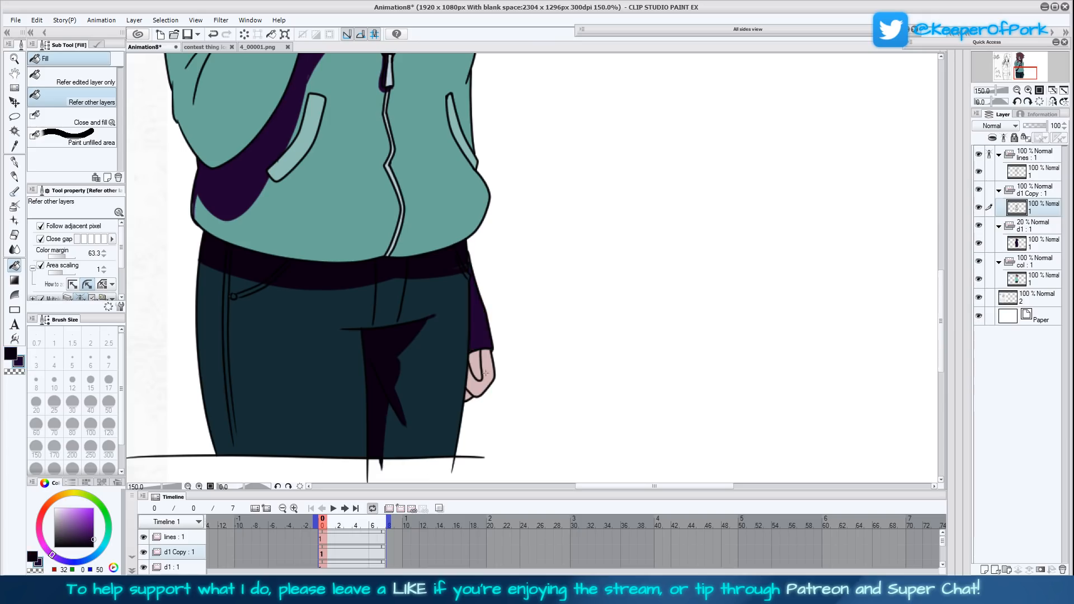
click(475, 370)
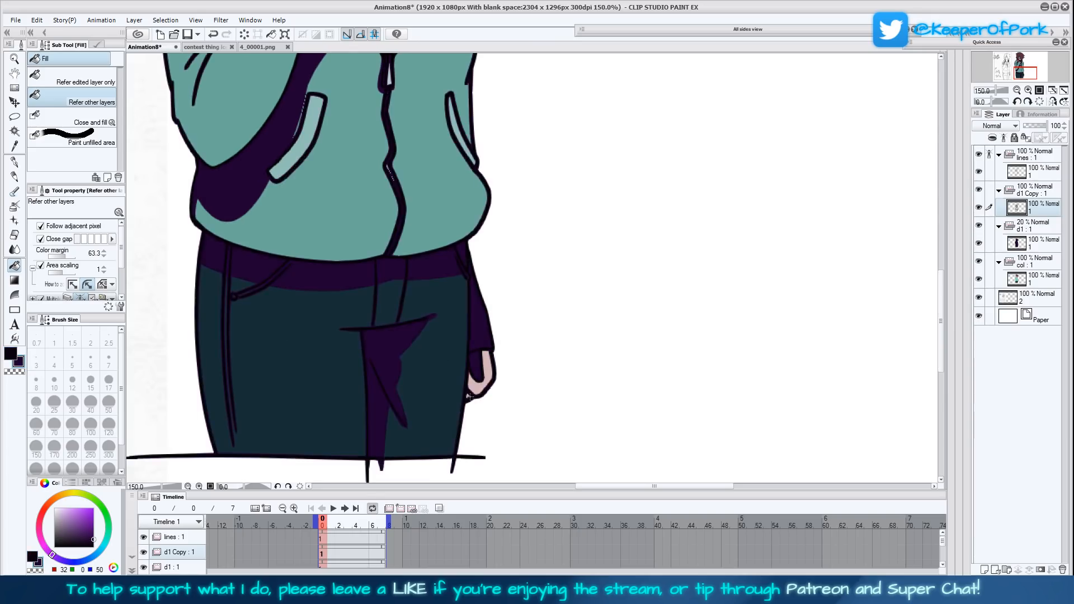
key(ctrl+z)
click(484, 387)
click(469, 397)
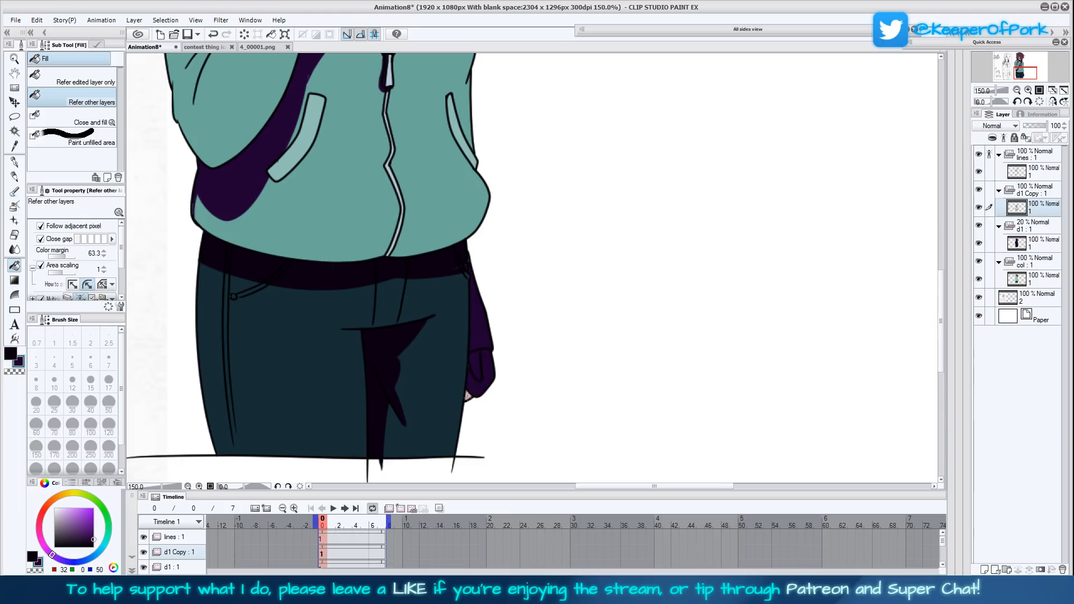
- Touch up the sleeve shadow beside the lower end of the coiled cord with the Mapping pen
scroll(529, 260, up, 10)
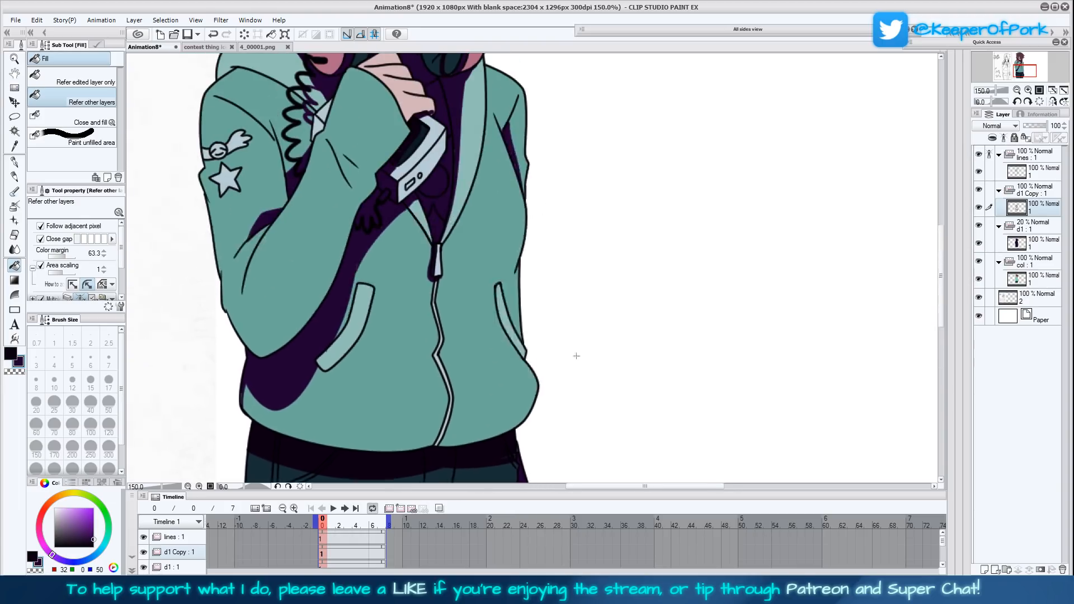
scroll(564, 348, up, 2)
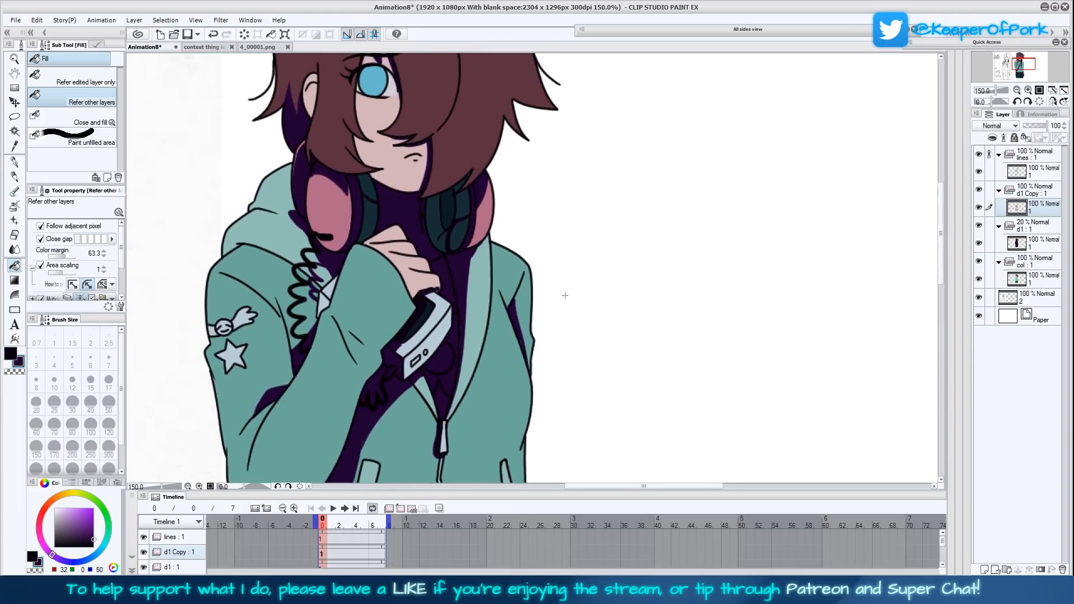
click(15, 162)
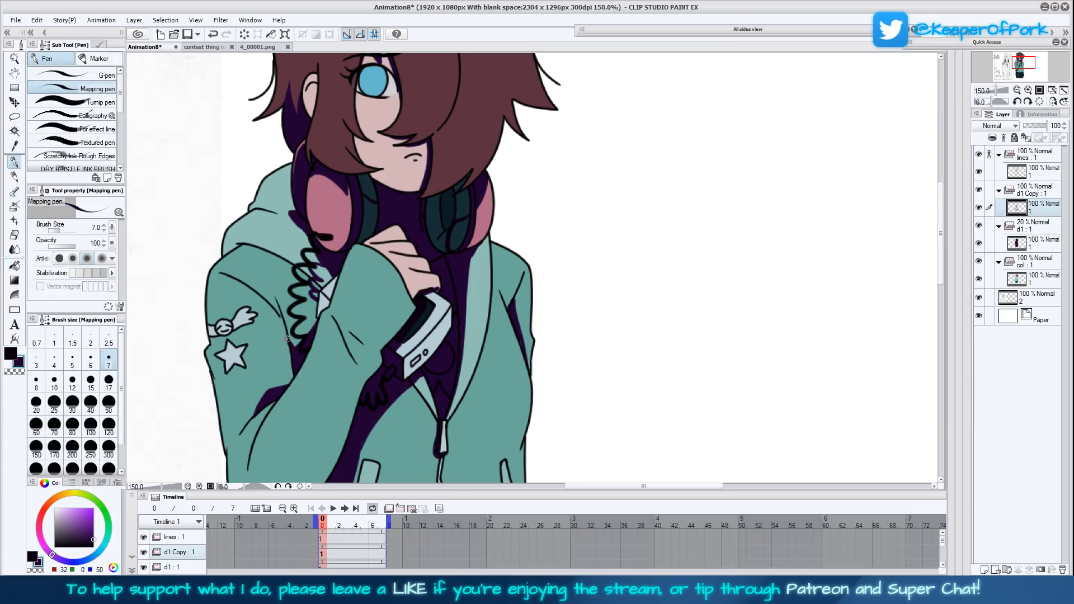
drag(290, 339, 297, 349)
scroll(542, 306, up, 1)
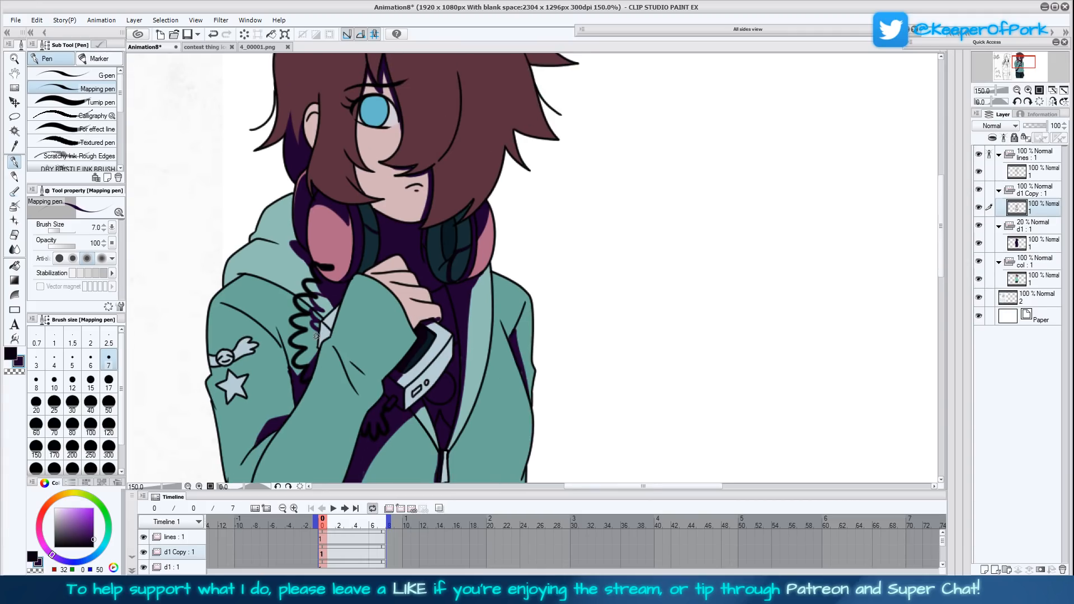
scroll(513, 369, up, 3)
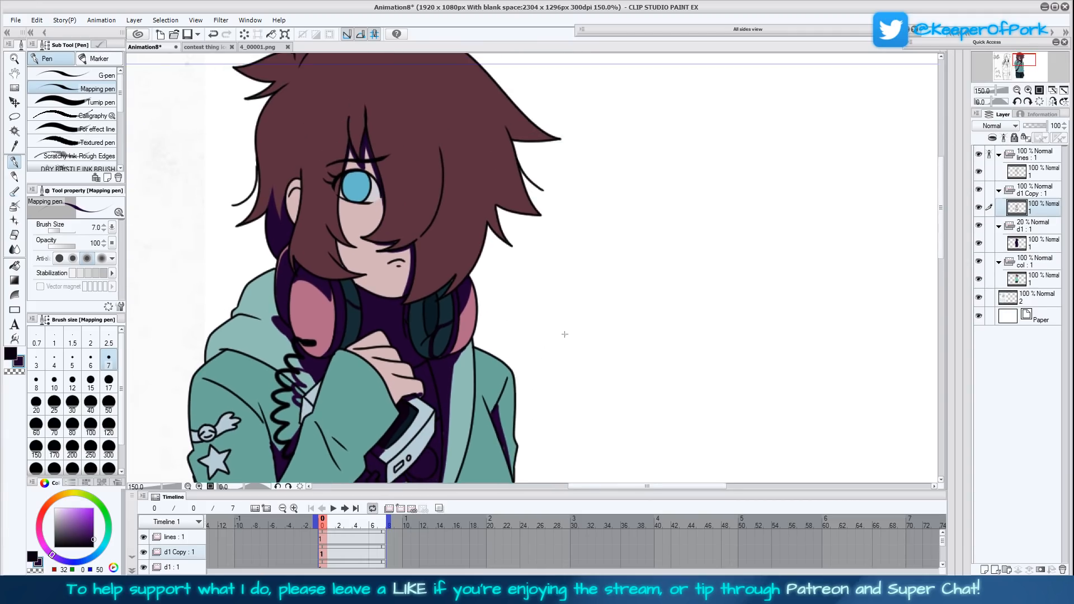
- Fill the shadow sections on the right-hand headphone's dark inner cushion with the near-black purple
scroll(562, 350, down, 1)
click(10, 353)
click(15, 266)
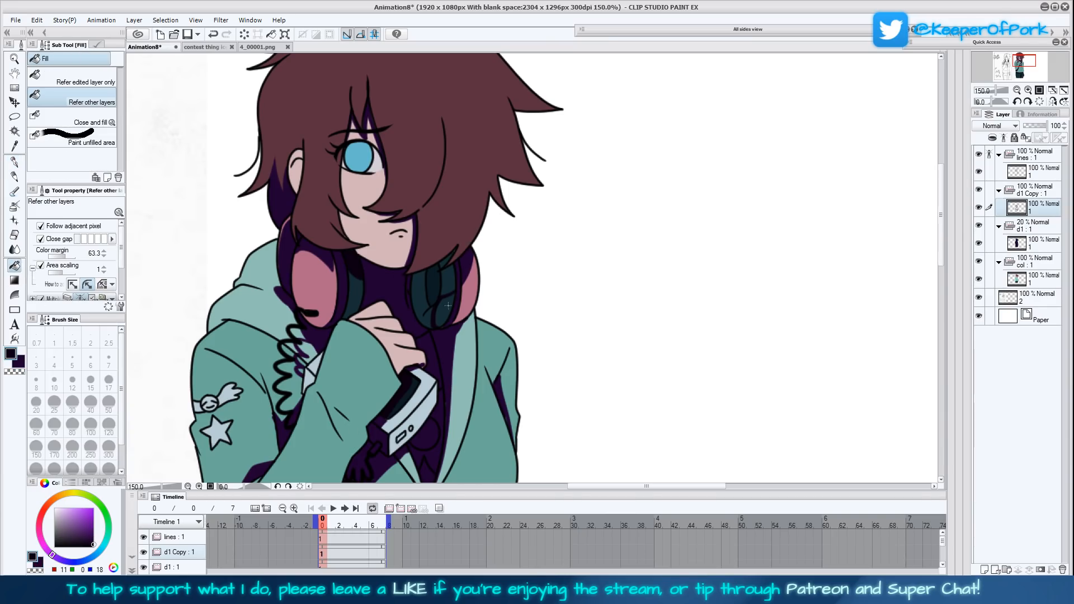
click(420, 300)
click(436, 286)
click(448, 279)
- Set the d1 Copy folder's opacity to 50% and fit the whole drawing in view
scroll(503, 336, down, 10)
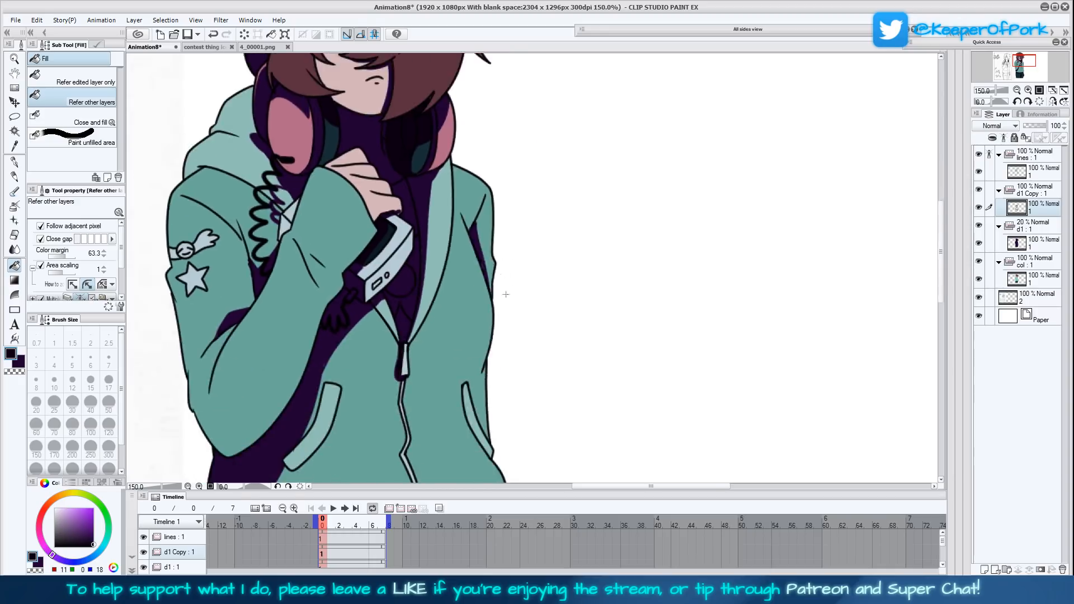
scroll(512, 338, down, 3)
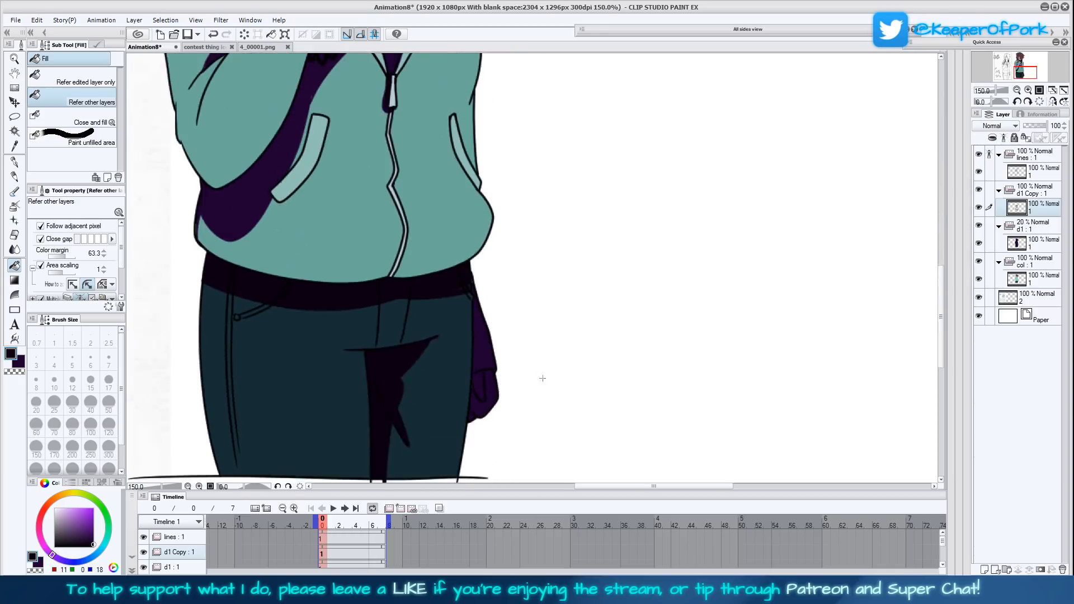
scroll(534, 336, up, 9)
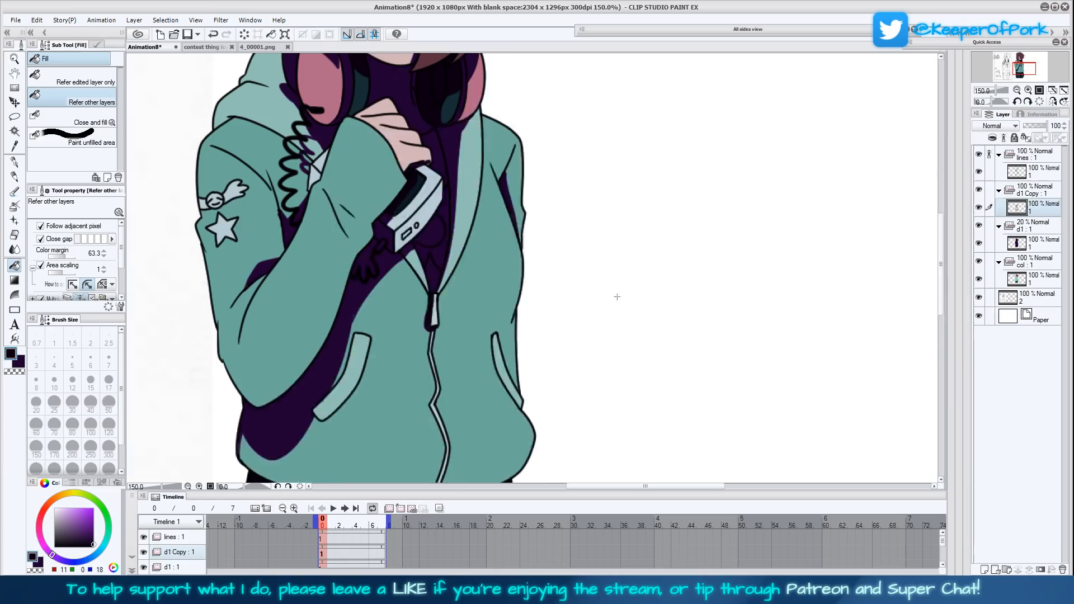
click(1034, 190)
drag(1032, 125, 1044, 130)
click(1064, 123)
click(1064, 90)
drag(730, 331, 680, 369)
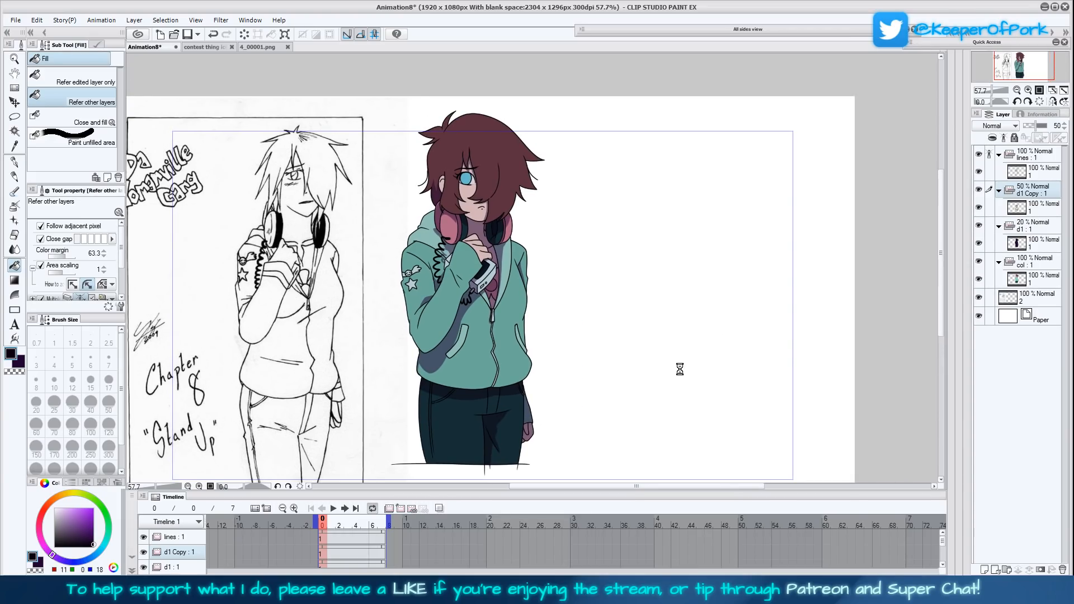
- Lighten the d1 layer's shading along the raised sleeve and upper arm using the Soft eraser at size 50
click(1032, 241)
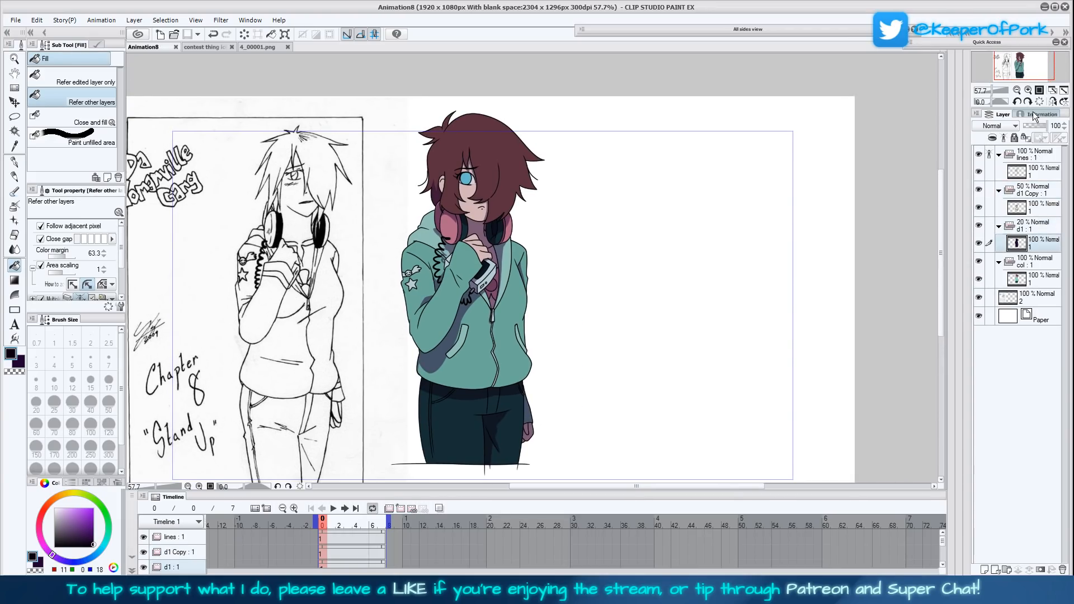
click(1028, 90)
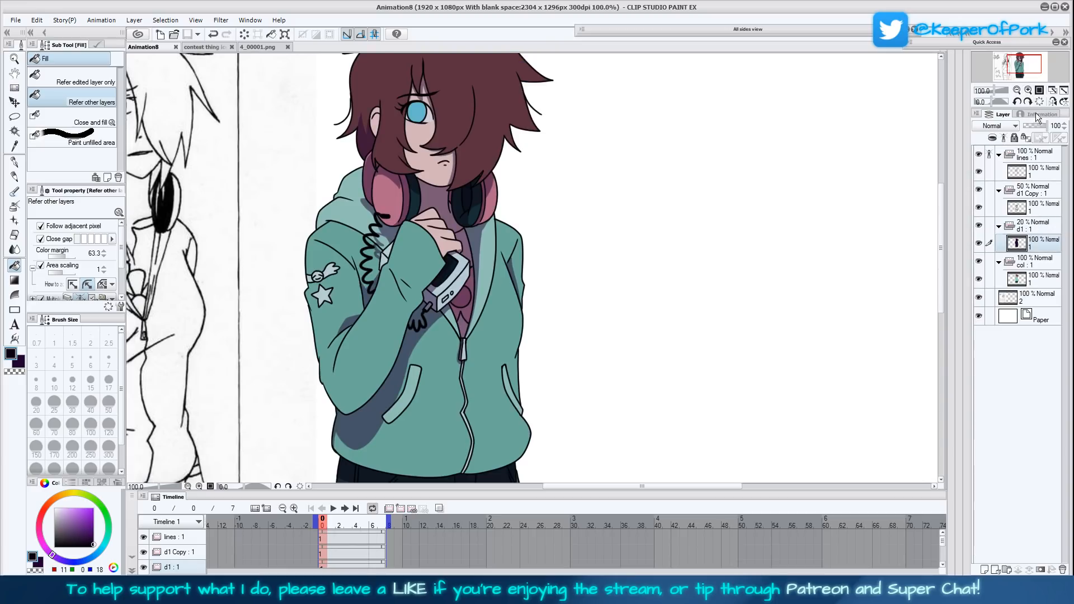
click(1028, 90)
click(14, 235)
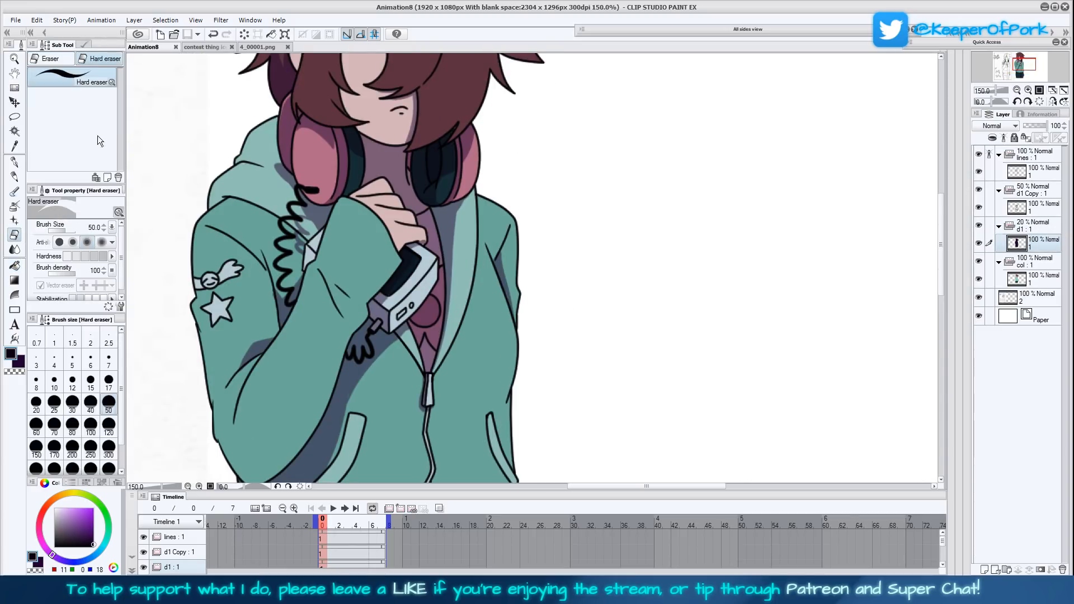
click(63, 57)
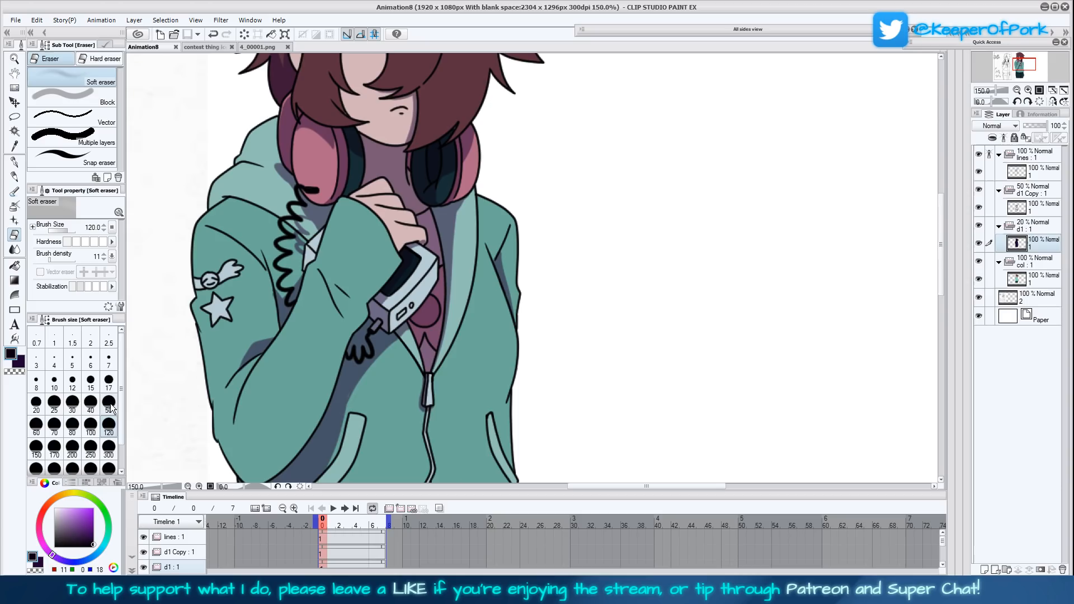
drag(332, 412, 371, 382)
mouse_move(307, 357)
mouse_down()
mouse_move(308, 344)
mouse_move(290, 386)
mouse_move(397, 181)
mouse_move(416, 171)
mouse_move(389, 200)
mouse_up()
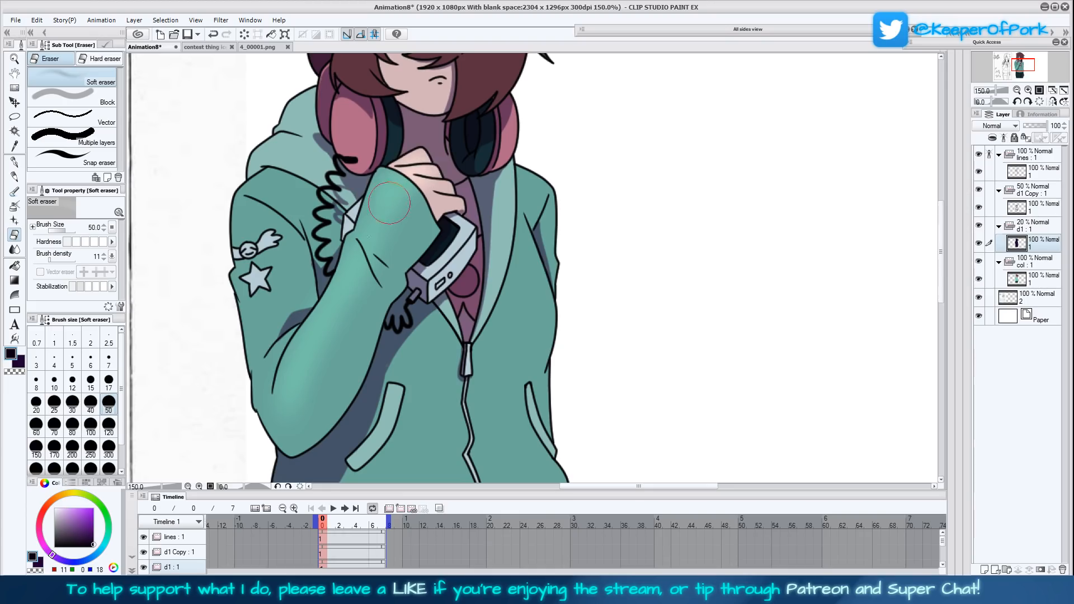
mouse_move(290, 400)
mouse_down()
mouse_move(294, 290)
mouse_move(282, 348)
mouse_move(270, 318)
mouse_move(283, 283)
mouse_move(271, 269)
mouse_move(294, 260)
mouse_move(258, 221)
mouse_move(286, 208)
mouse_up()
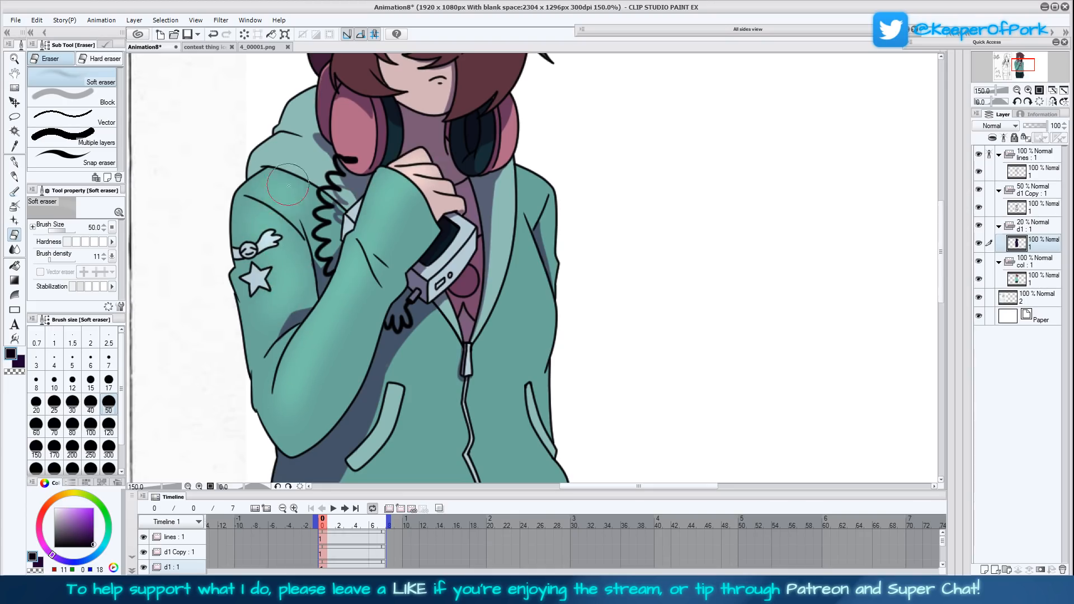
- Soft-erase highlights on the hood and the left-hand headphone, and set the d1 folder's opacity to 49%
drag(443, 245, 420, 354)
mouse_move(274, 260)
mouse_down()
mouse_move(284, 237)
mouse_move(276, 217)
mouse_up()
drag(337, 230, 331, 256)
click(1035, 225)
click(1034, 125)
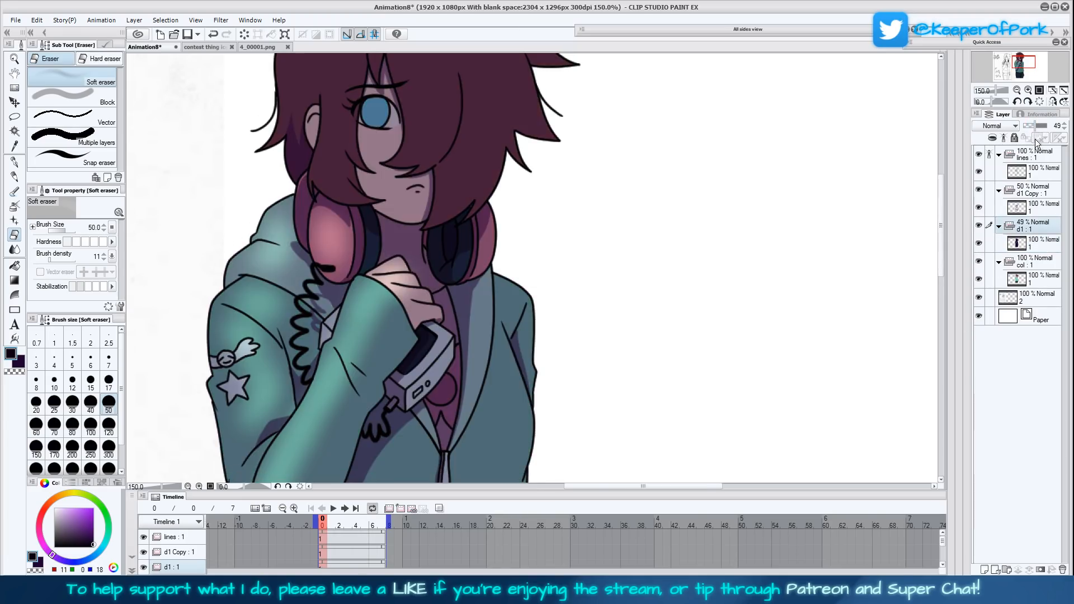
- Soft-erase d1 shading on the right-hand headphone, and on the blue eye with the eraser at size 17
click(1031, 243)
drag(614, 345, 589, 398)
mouse_move(477, 295)
mouse_down()
mouse_move(479, 305)
mouse_move(481, 279)
mouse_up()
click(109, 392)
drag(353, 171, 346, 156)
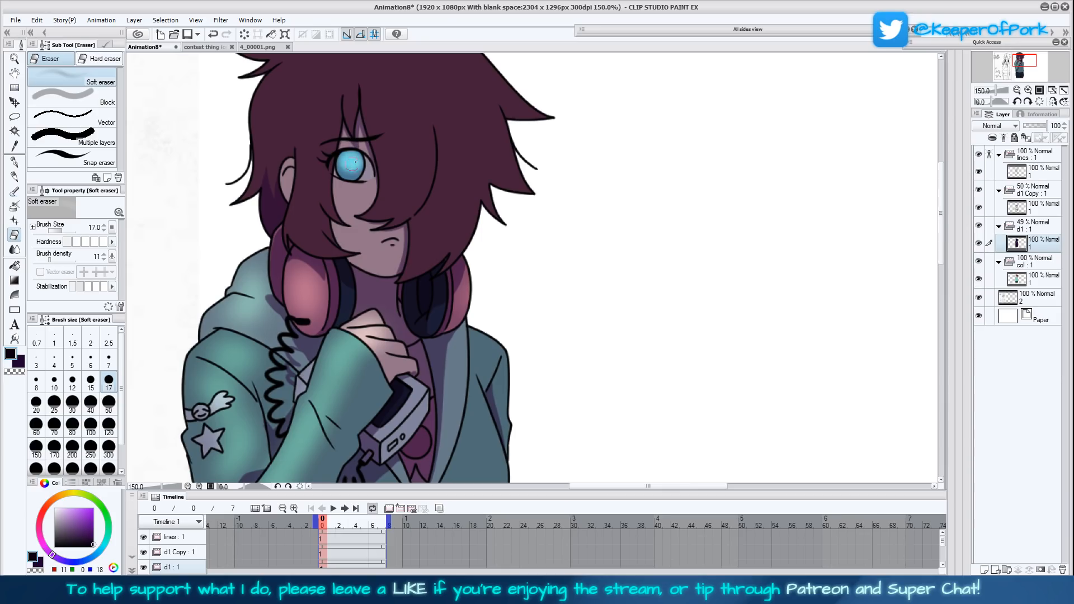
- Soft-erase a broad highlight across the top of the hair with the eraser at size 100
drag(570, 272, 558, 340)
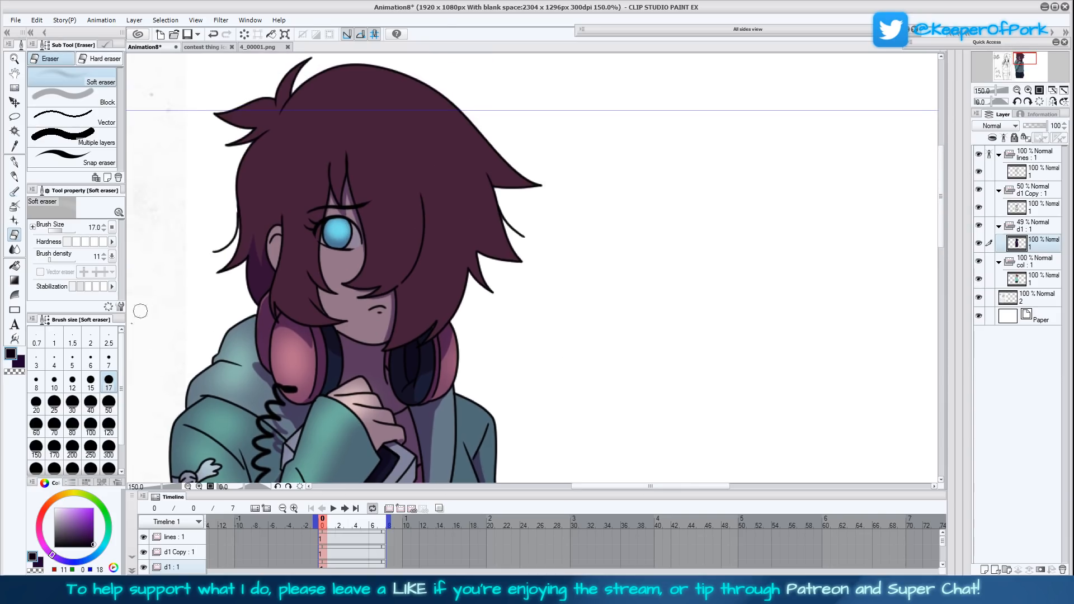
click(94, 431)
mouse_move(283, 144)
mouse_down()
mouse_move(305, 100)
mouse_move(253, 150)
mouse_move(262, 98)
mouse_move(316, 117)
mouse_move(368, 87)
mouse_move(363, 117)
mouse_up()
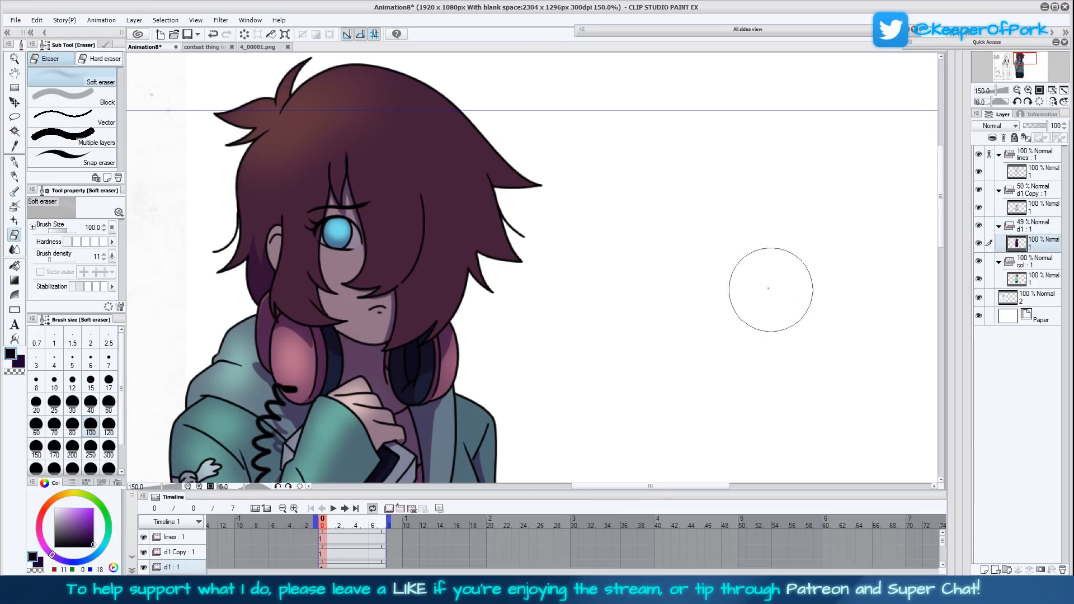
mouse_move(352, 97)
mouse_down()
mouse_move(378, 105)
mouse_move(366, 132)
mouse_move(438, 166)
mouse_move(553, 159)
mouse_move(438, 87)
mouse_move(378, 82)
mouse_move(326, 118)
mouse_move(322, 148)
mouse_move(310, 146)
mouse_move(356, 144)
mouse_up()
- Lighten the right-hand shoulder and the hoodie's collar edge with the Soft eraser at size 50
scroll(618, 292, down, 5)
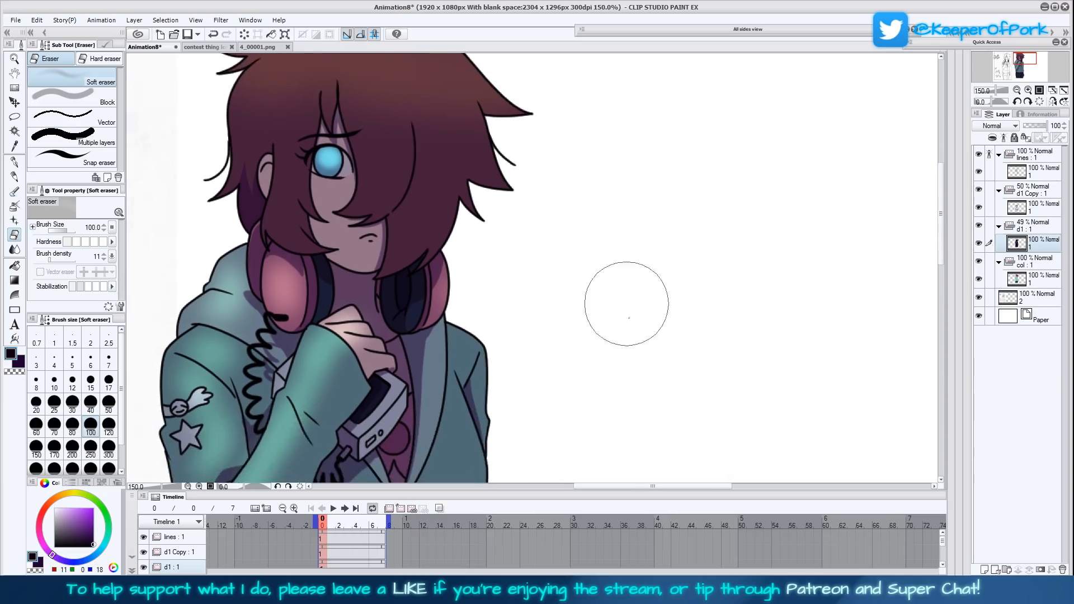
scroll(615, 349, down, 2)
key(bracketleft)
key(bracketleft)
key(bracketleft)
key(bracketleft)
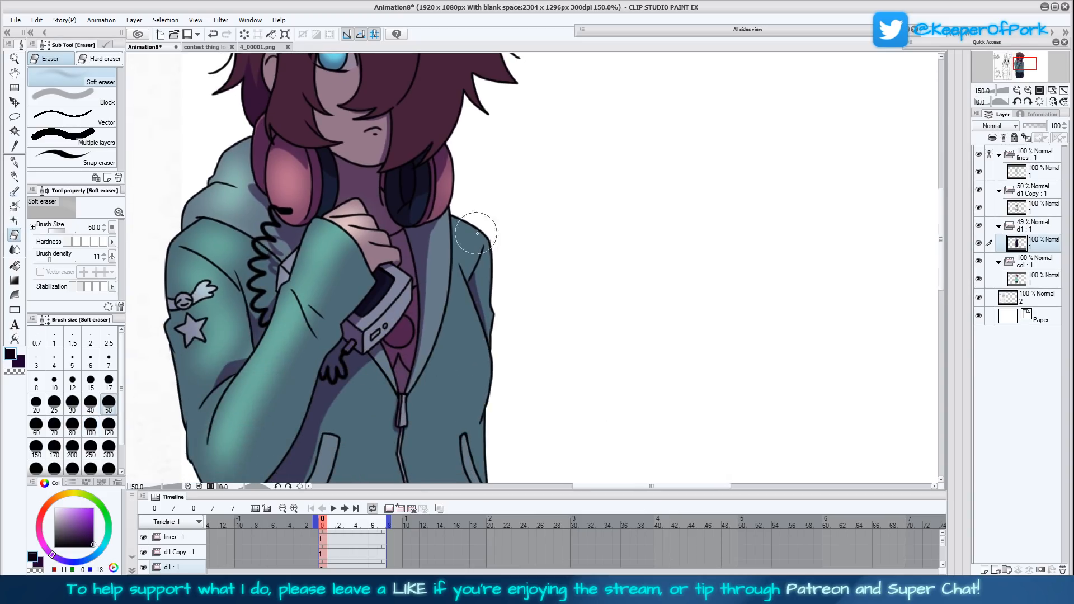
mouse_move(481, 255)
mouse_down()
mouse_move(501, 265)
mouse_move(499, 302)
mouse_up()
drag(442, 248, 439, 298)
- Soft-erase rounded highlights on the hoodie's chest on both sides of the zip
scroll(439, 279, down, 4)
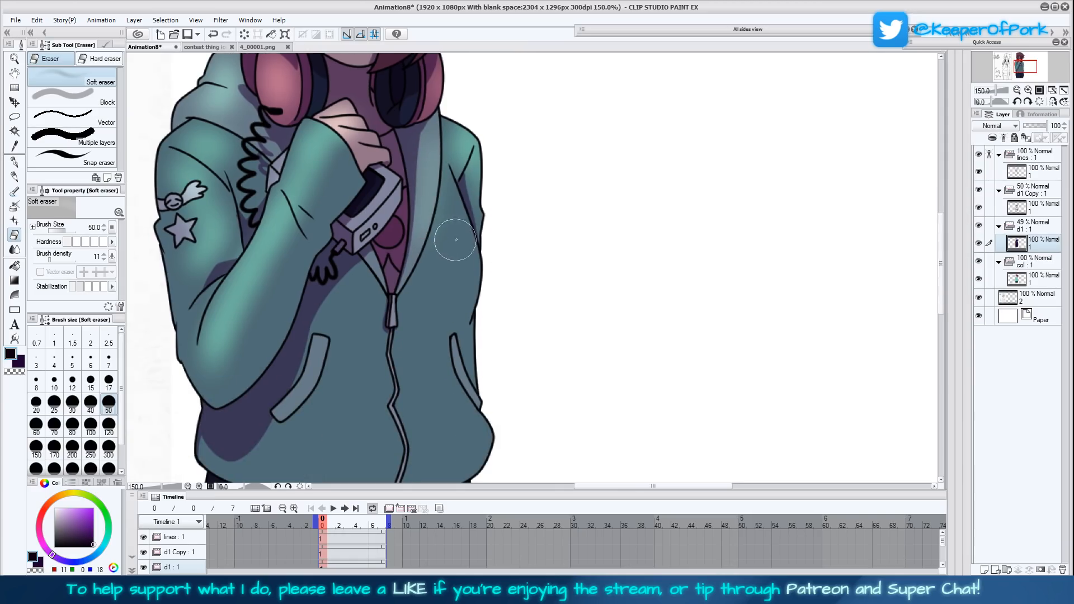
mouse_move(435, 276)
mouse_down()
mouse_move(467, 288)
mouse_move(461, 332)
mouse_move(530, 380)
mouse_move(468, 289)
mouse_move(457, 194)
mouse_up()
mouse_move(521, 357)
mouse_down()
mouse_move(506, 278)
mouse_move(515, 374)
mouse_up()
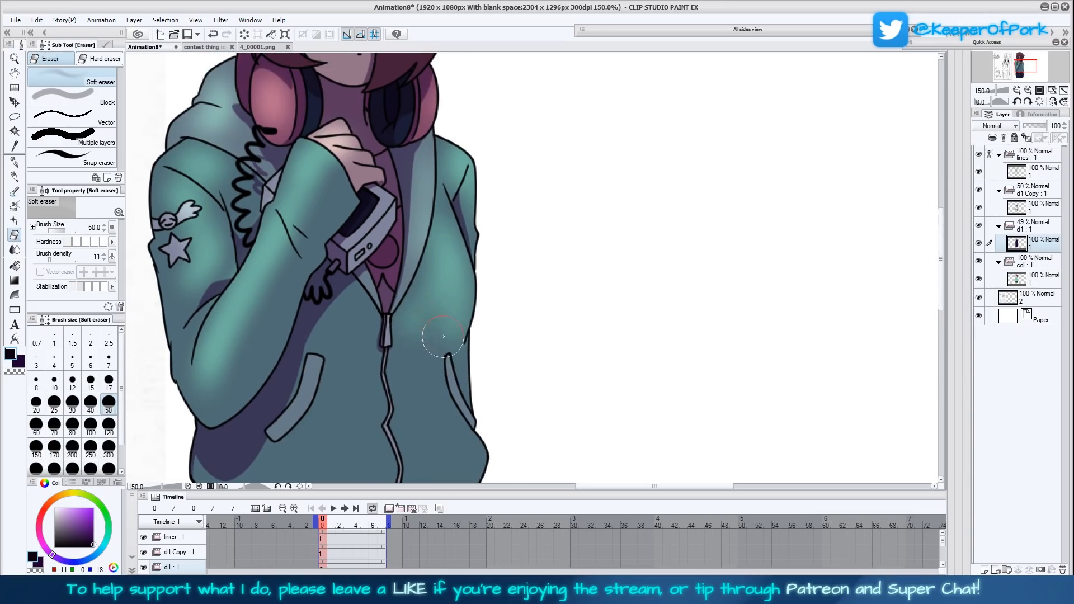
mouse_move(355, 307)
mouse_down()
mouse_move(348, 335)
mouse_move(361, 322)
mouse_up()
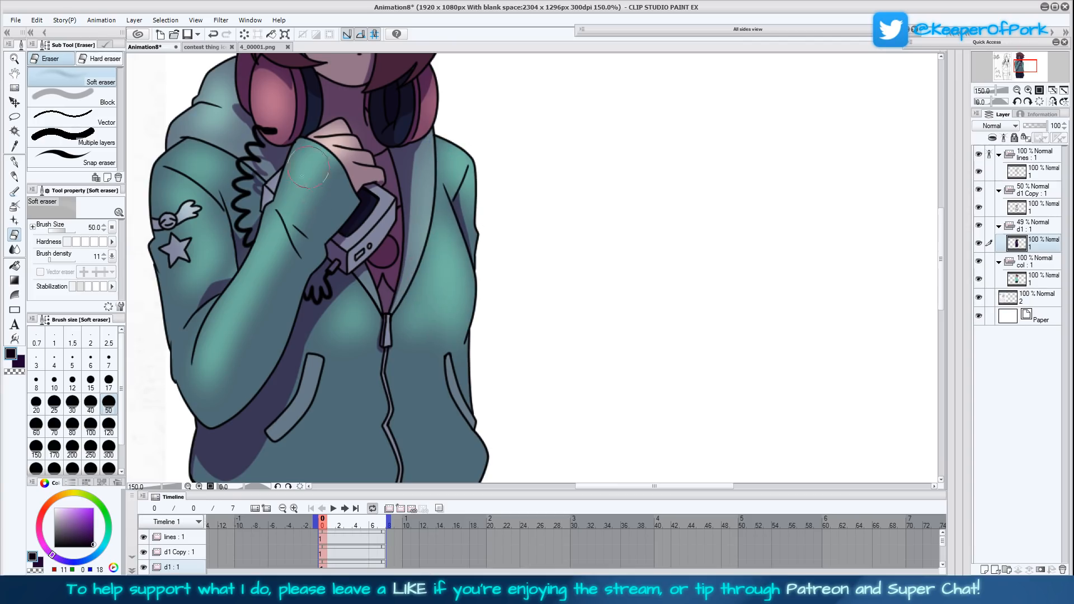
- Soft-erase a highlight band across the hoodie above the hem and another down the left-hand trouser thigh
scroll(496, 278, down, 2)
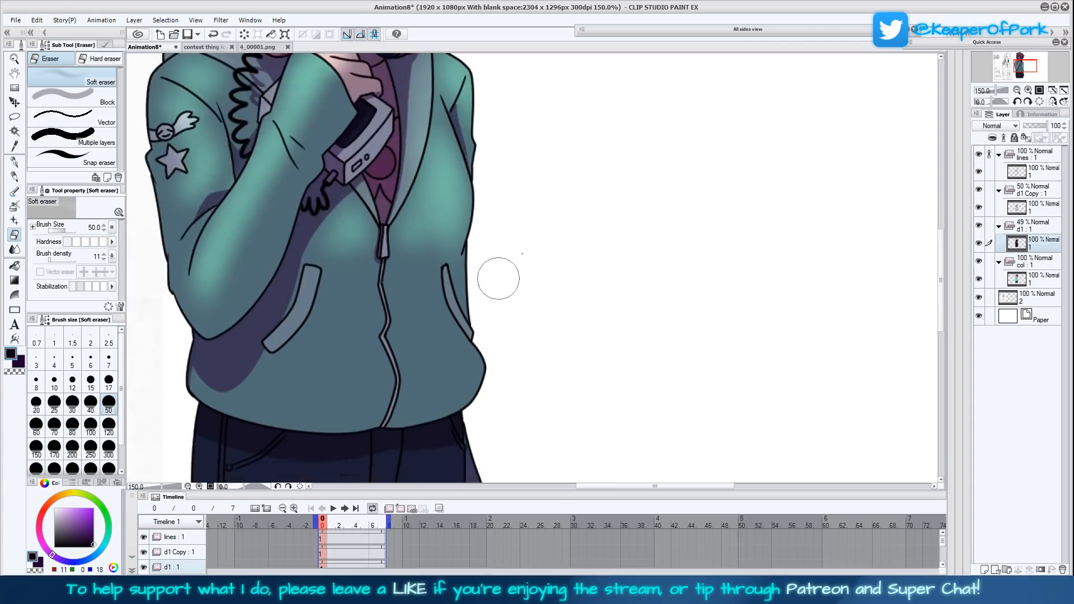
mouse_move(364, 336)
mouse_down()
mouse_move(351, 318)
mouse_move(310, 329)
mouse_move(449, 314)
mouse_move(353, 330)
mouse_move(306, 318)
mouse_move(450, 313)
mouse_move(379, 311)
mouse_move(325, 326)
mouse_move(378, 311)
mouse_up()
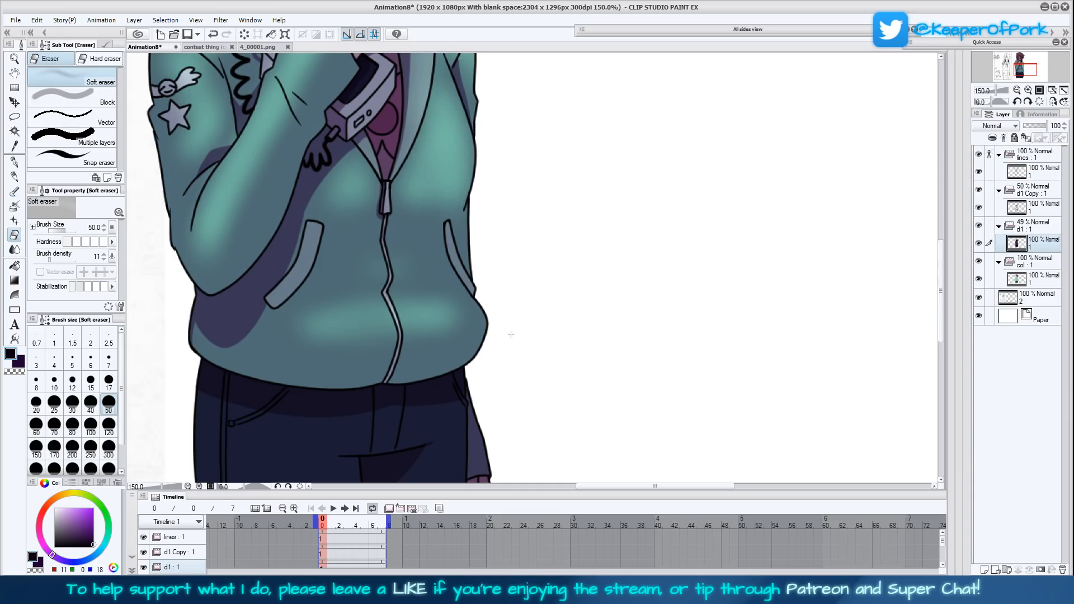
scroll(511, 365, down, 3)
mouse_move(320, 379)
mouse_down()
mouse_move(316, 471)
mouse_move(307, 389)
mouse_move(316, 350)
mouse_move(342, 383)
mouse_move(332, 444)
mouse_up()
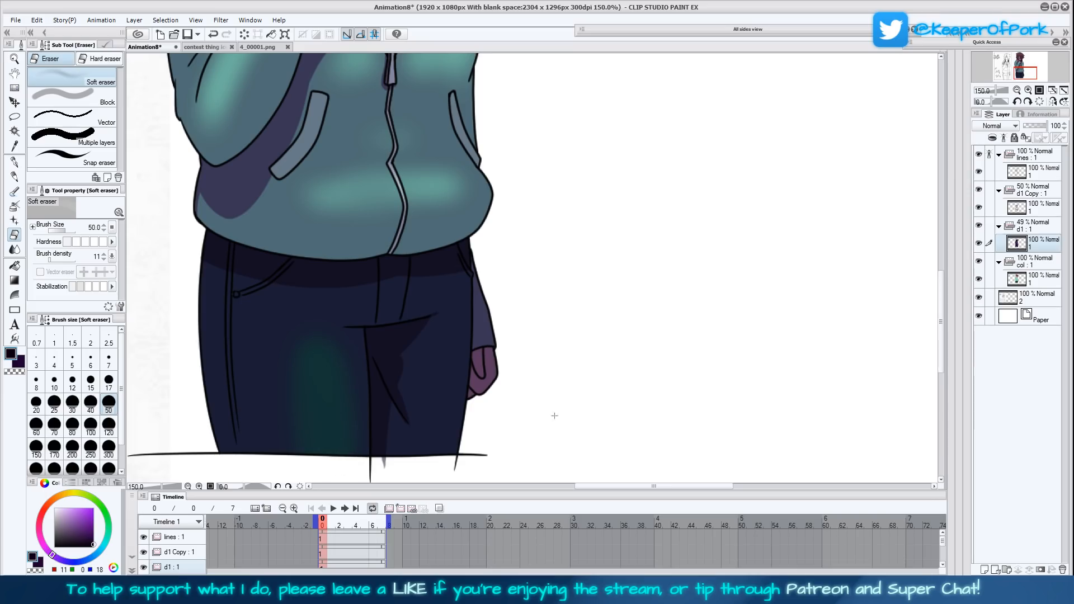
mouse_move(342, 337)
mouse_down()
mouse_move(346, 363)
mouse_move(331, 368)
mouse_move(311, 328)
mouse_move(315, 476)
mouse_move(279, 408)
mouse_move(307, 354)
mouse_move(300, 466)
mouse_move(277, 369)
mouse_move(322, 408)
mouse_move(278, 397)
mouse_move(272, 349)
mouse_move(352, 458)
mouse_up()
- Soften the d1 Copy layer's shadows on the raised sleeve and hoodie front with the Smooth watercolor brush at size 25
scroll(608, 230, up, 6)
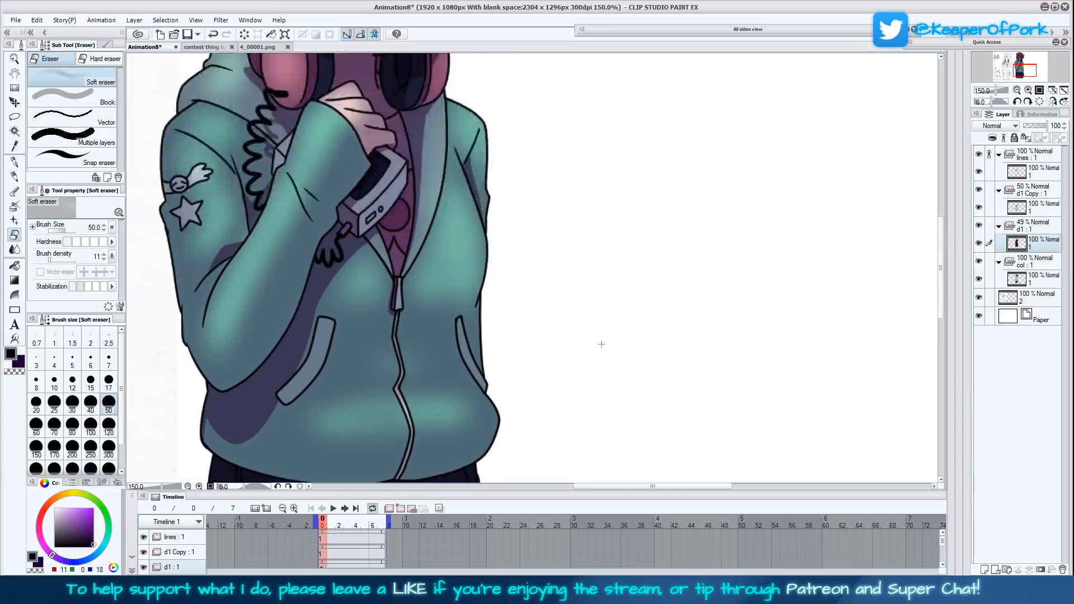
scroll(653, 245, up, 3)
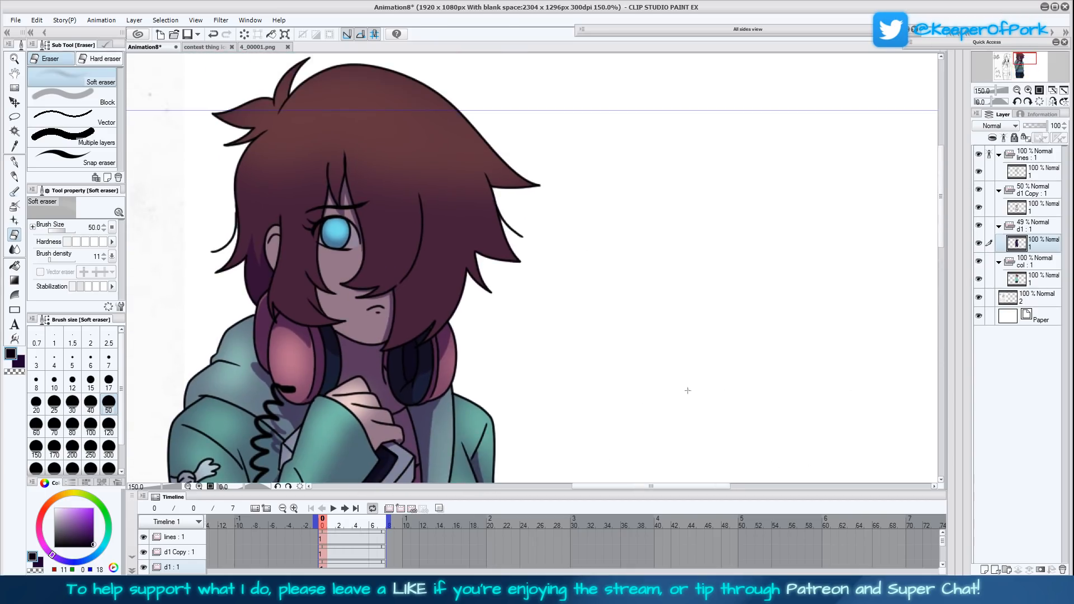
scroll(706, 391, left, 1)
click(1030, 190)
click(1033, 171)
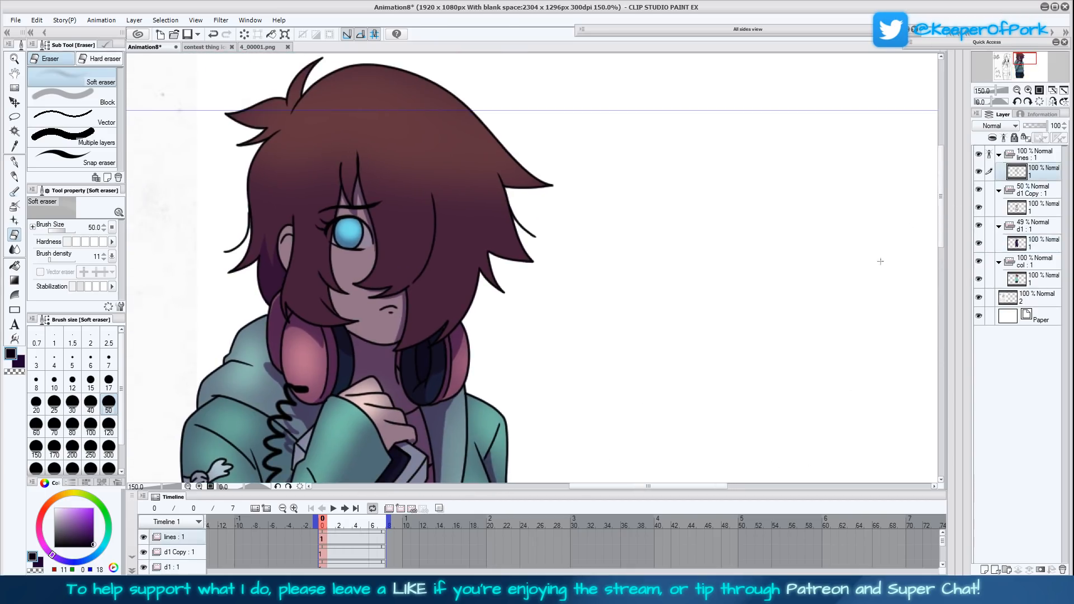
scroll(787, 280, down, 3)
click(1034, 211)
click(15, 191)
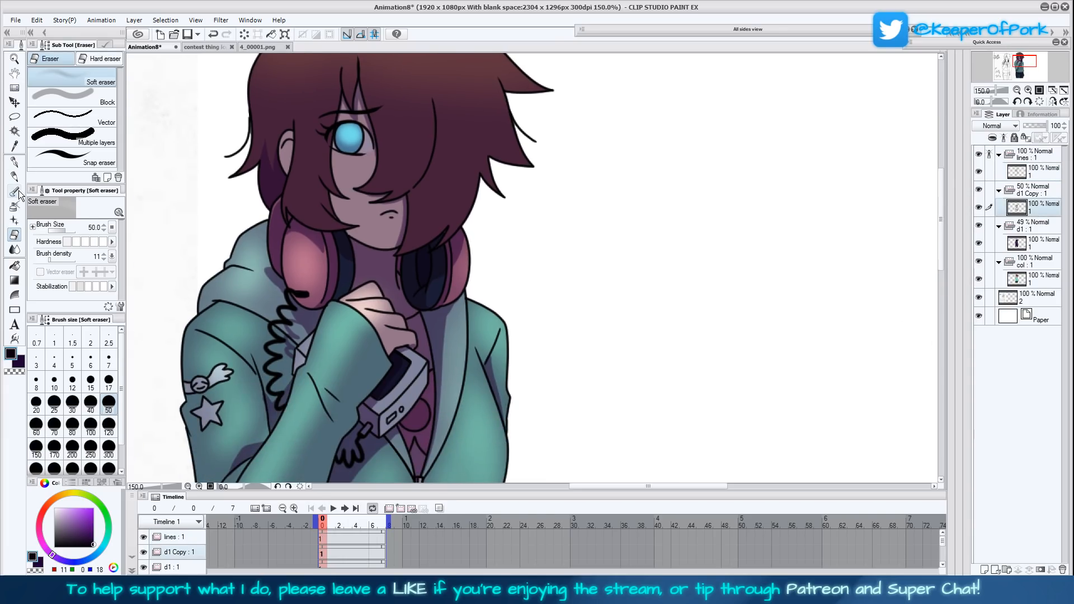
drag(419, 425, 437, 391)
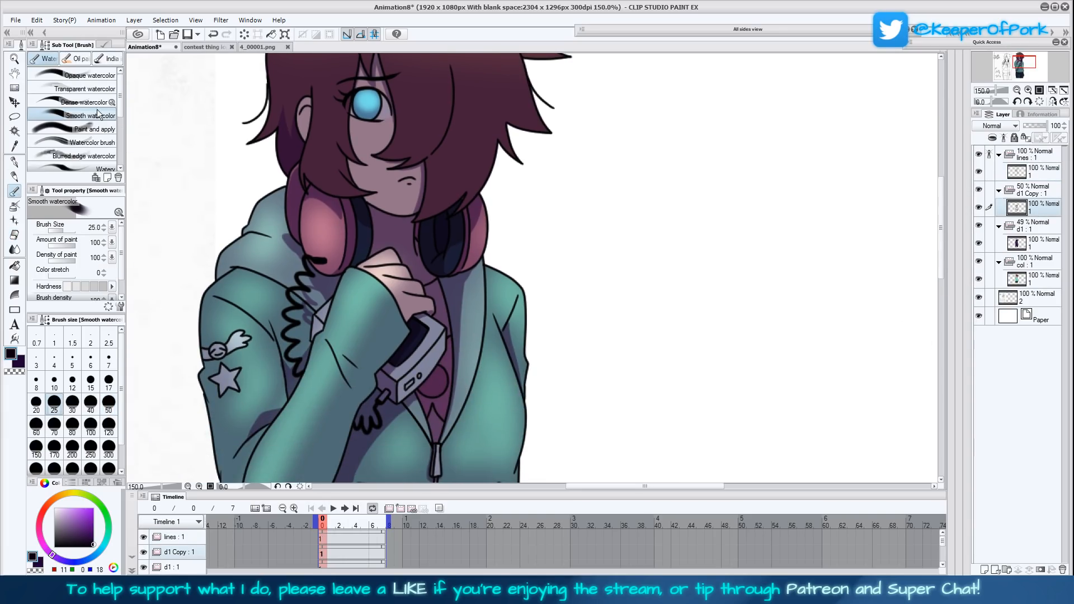
drag(388, 392, 385, 349)
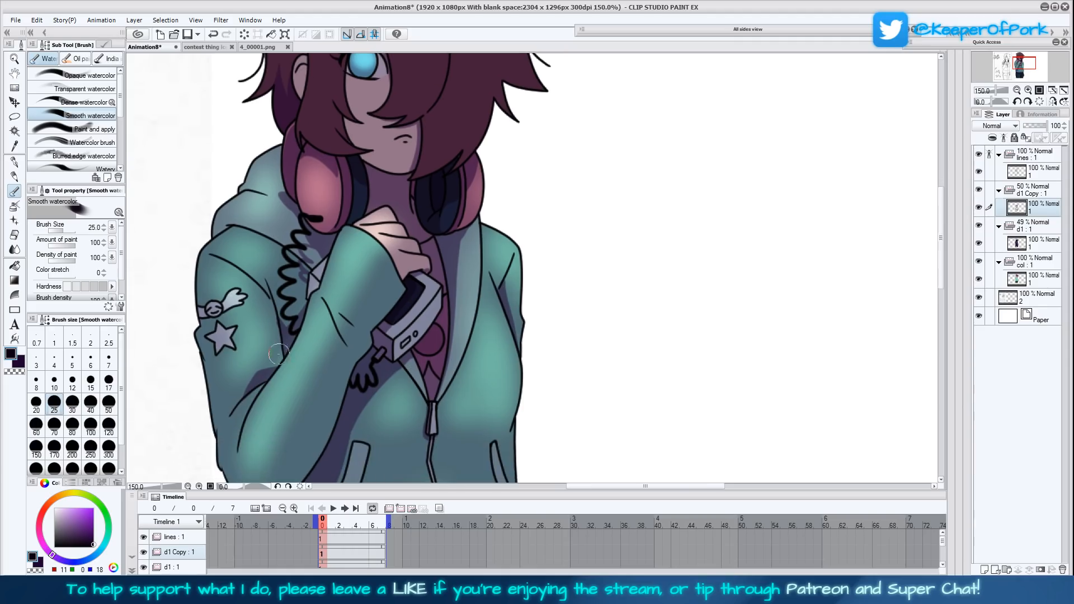
drag(420, 449, 426, 359)
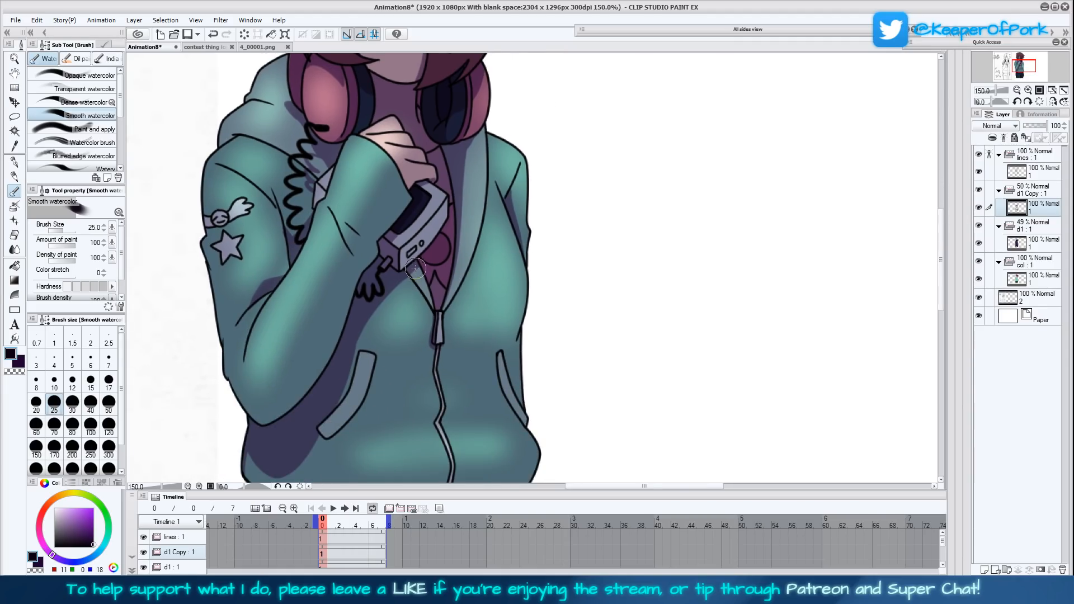
mouse_move(320, 441)
mouse_down()
mouse_move(327, 377)
mouse_move(302, 416)
mouse_move(314, 389)
mouse_move(257, 390)
mouse_move(346, 376)
mouse_up()
- Touch up the soft shadows around the headphones and on the hood with the Smooth watercolor brush
drag(575, 349, 530, 443)
drag(542, 276, 535, 350)
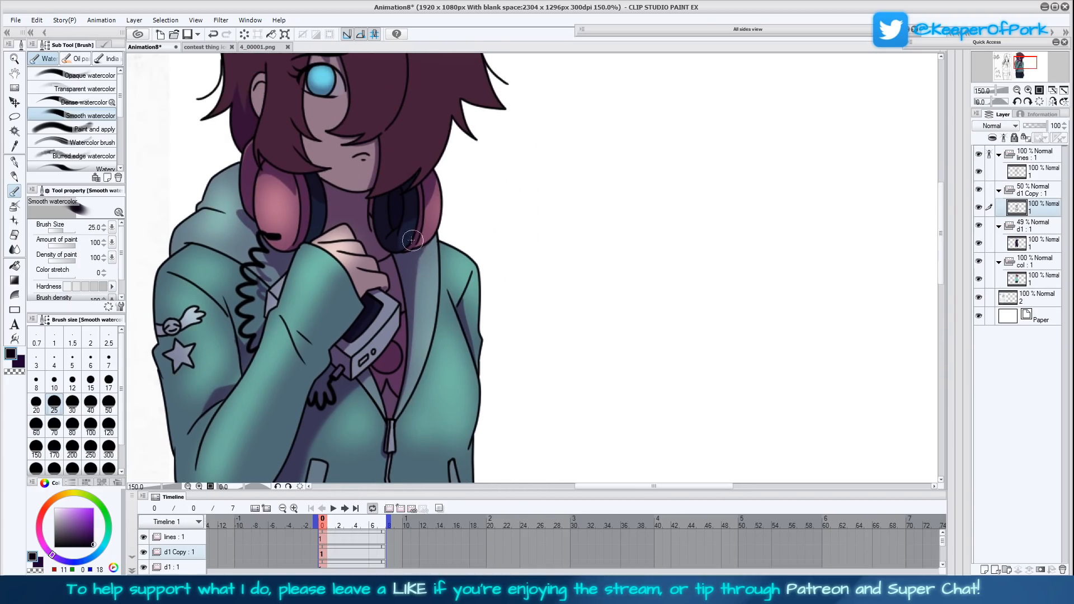
drag(295, 197, 263, 181)
drag(490, 224, 524, 305)
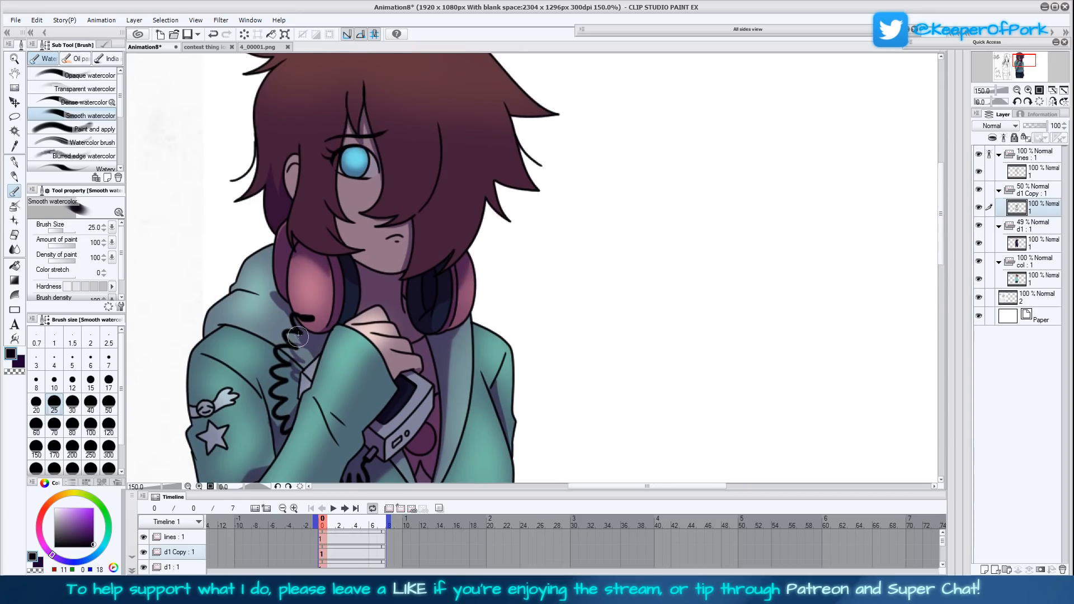
drag(284, 305, 272, 289)
drag(523, 285, 543, 384)
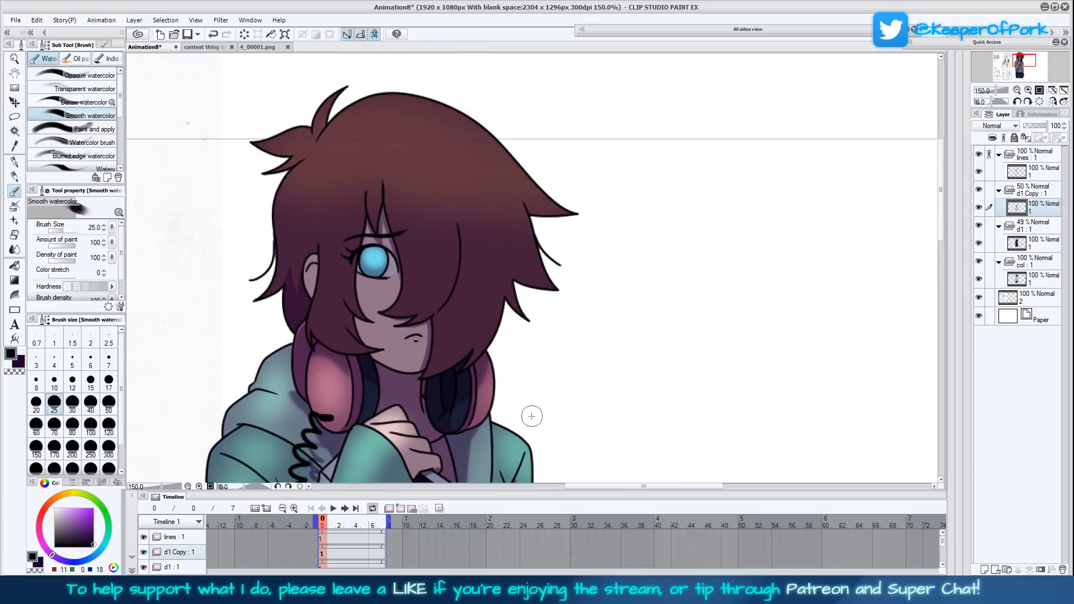
- Soften the shadow edges on the hoodie's lower front and the trousers with the Smooth watercolor brush
drag(552, 418, 527, 283)
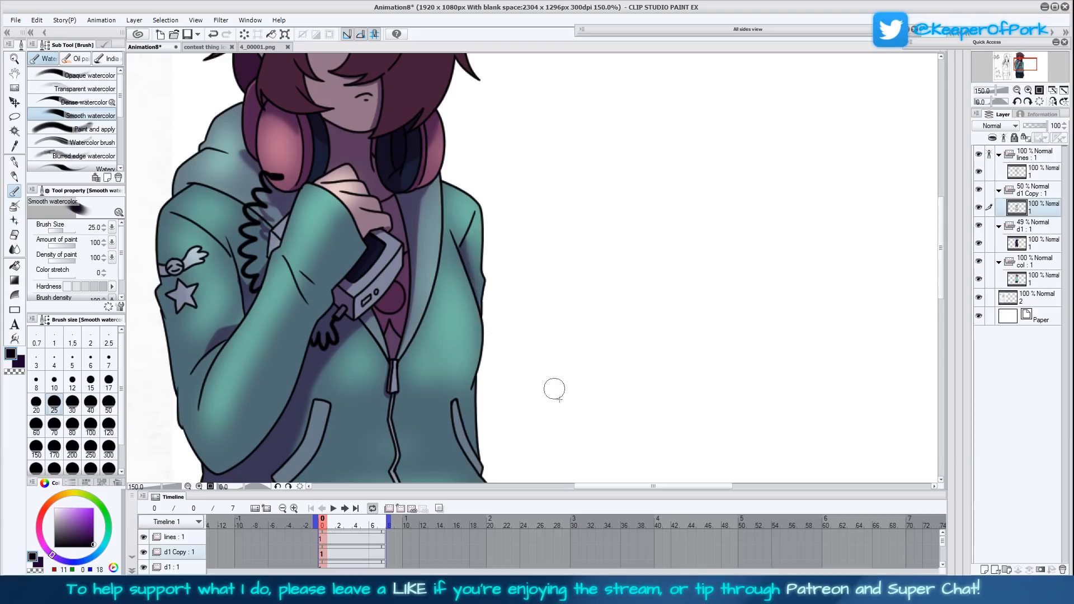
drag(554, 390, 541, 208)
drag(529, 395, 526, 269)
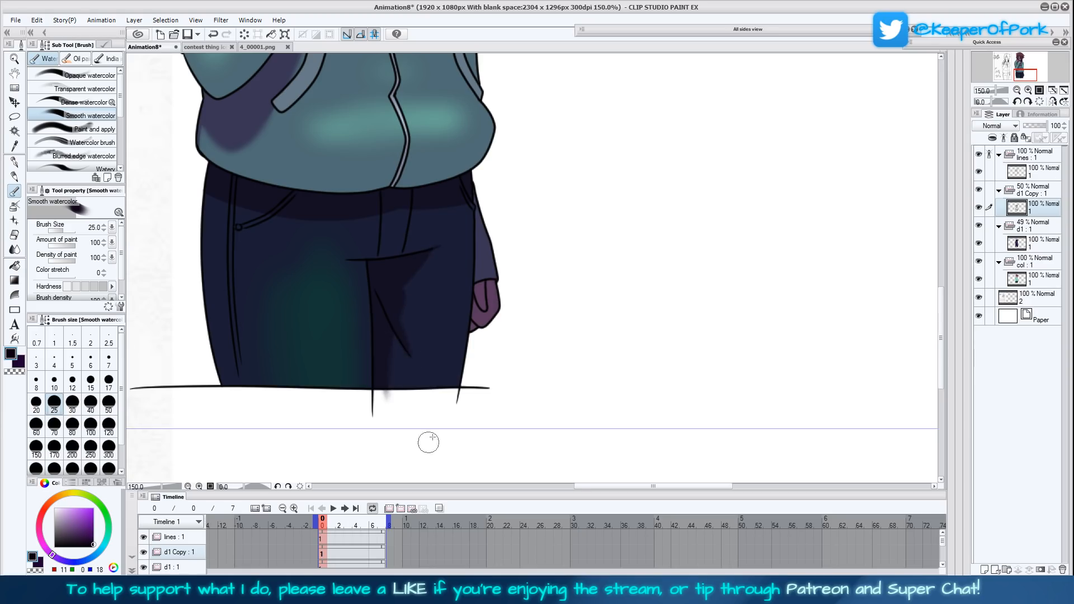
drag(554, 212, 562, 272)
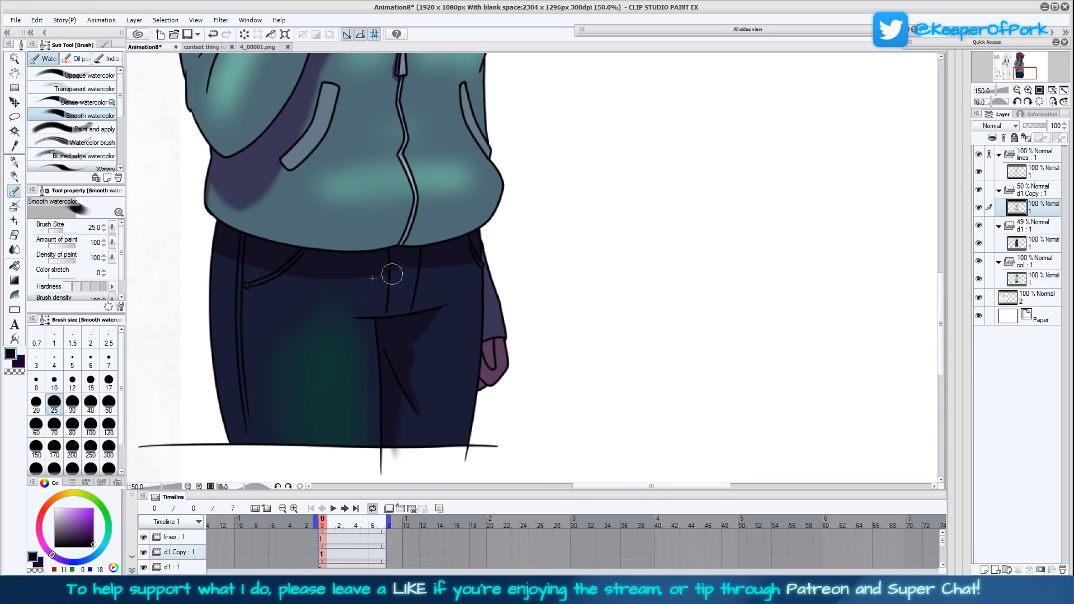
- Add a new animation folder with a cel above the lines folder and name it light
scroll(592, 383, up, 3)
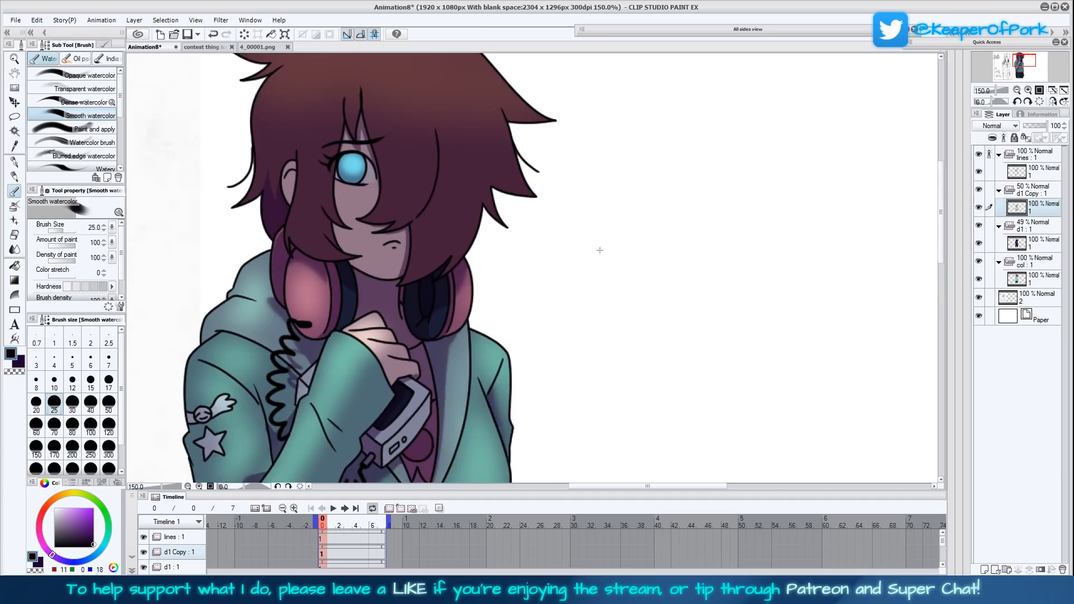
click(1032, 155)
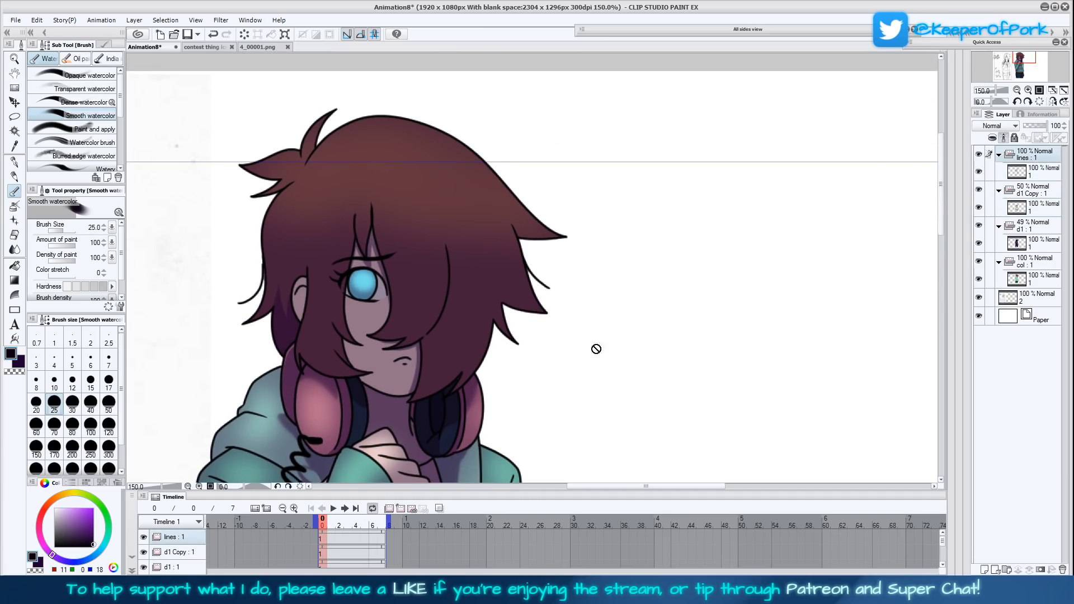
click(330, 544)
click(399, 510)
double_click(198, 538)
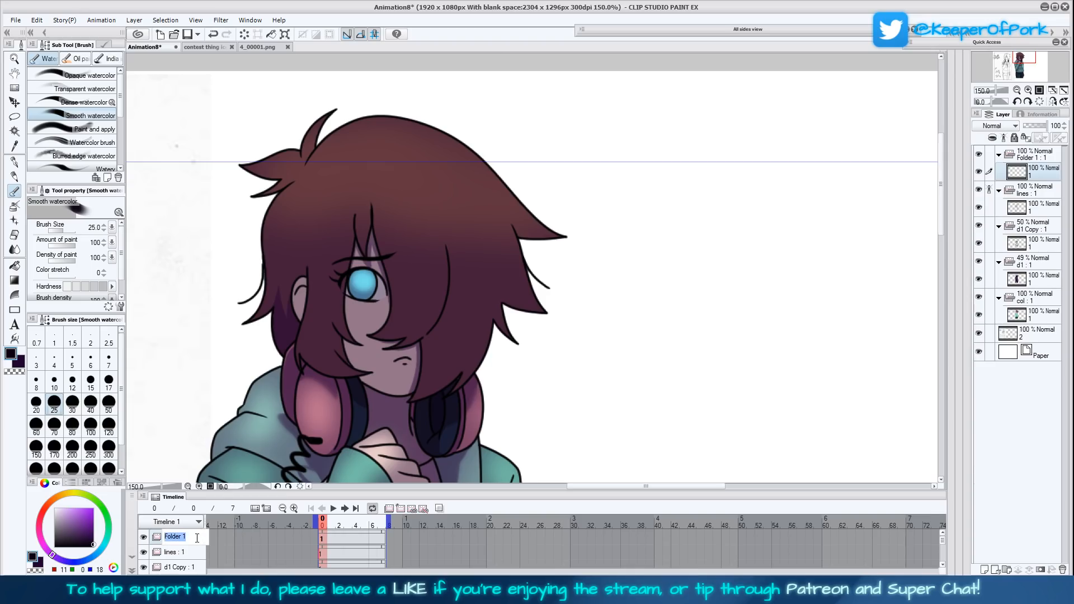
text(light)
key(Return)
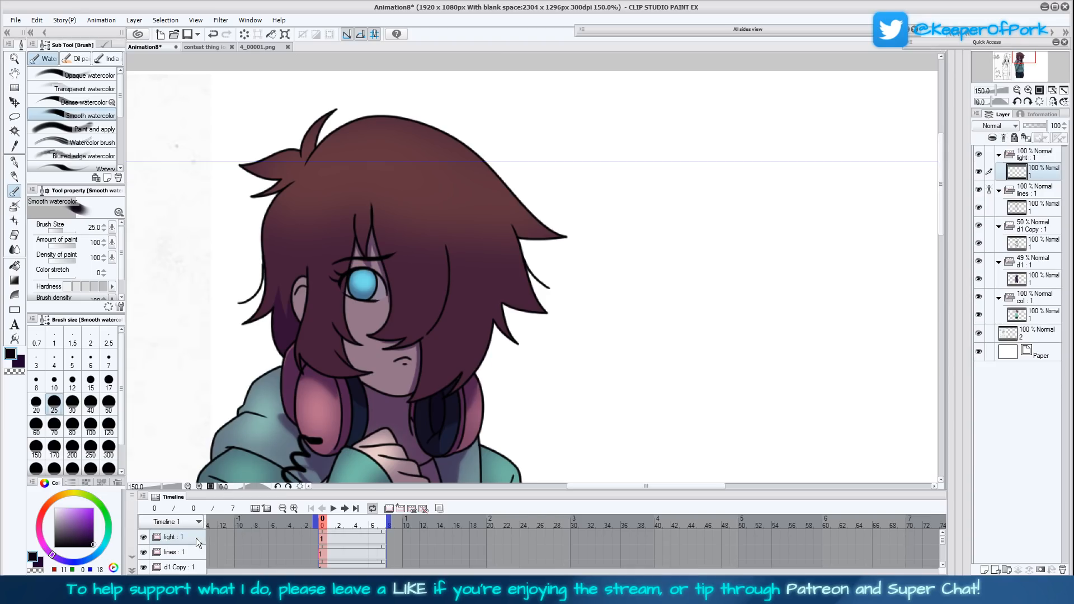
- Paint white highlights on the character's visible eye on the light layer with the G-pen at size 17
drag(76, 532, 51, 505)
click(15, 162)
click(106, 75)
click(109, 382)
click(109, 404)
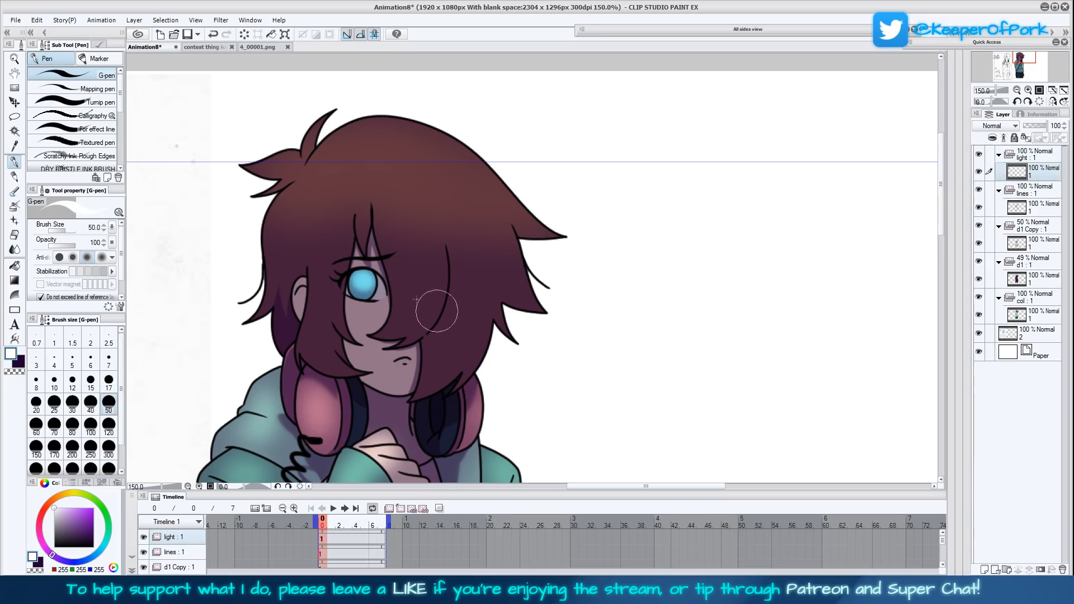
click(108, 382)
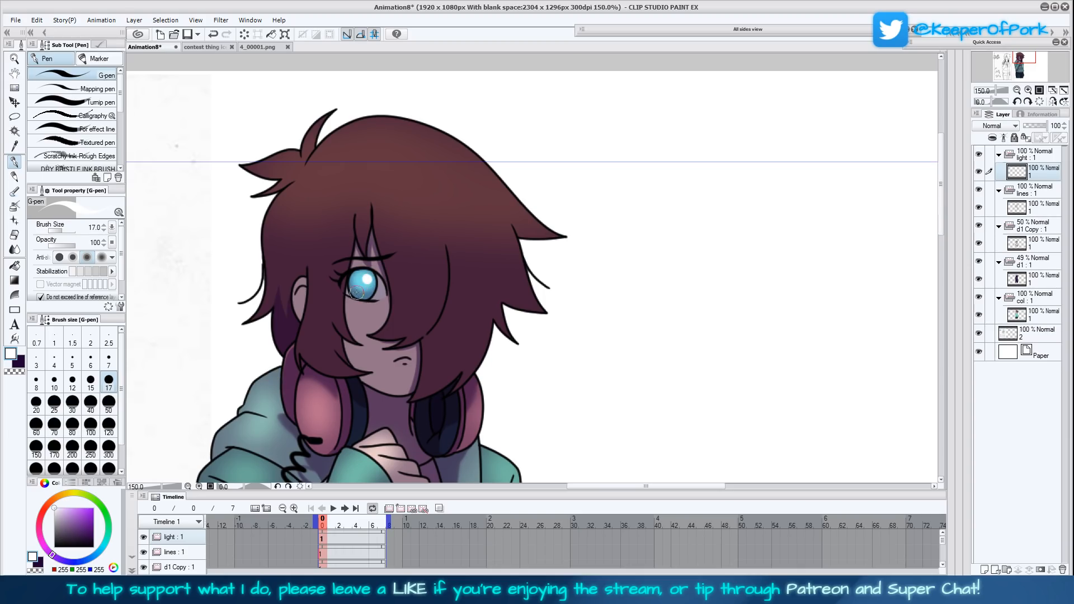
drag(593, 479, 601, 364)
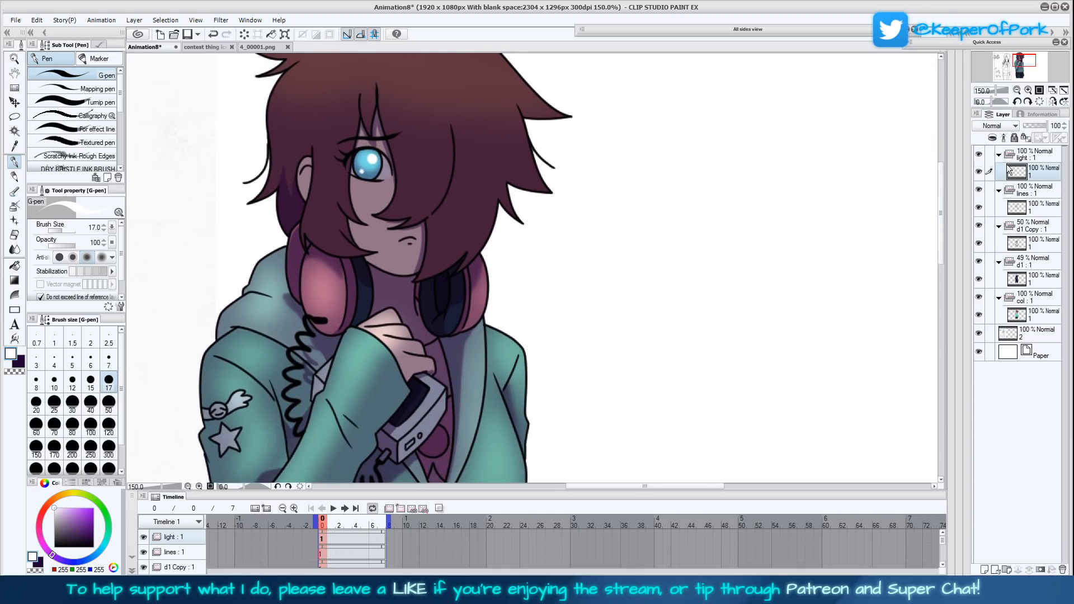
- Duplicate the light animation folder together with its eye-highlight cel
click(1064, 90)
drag(731, 368, 660, 385)
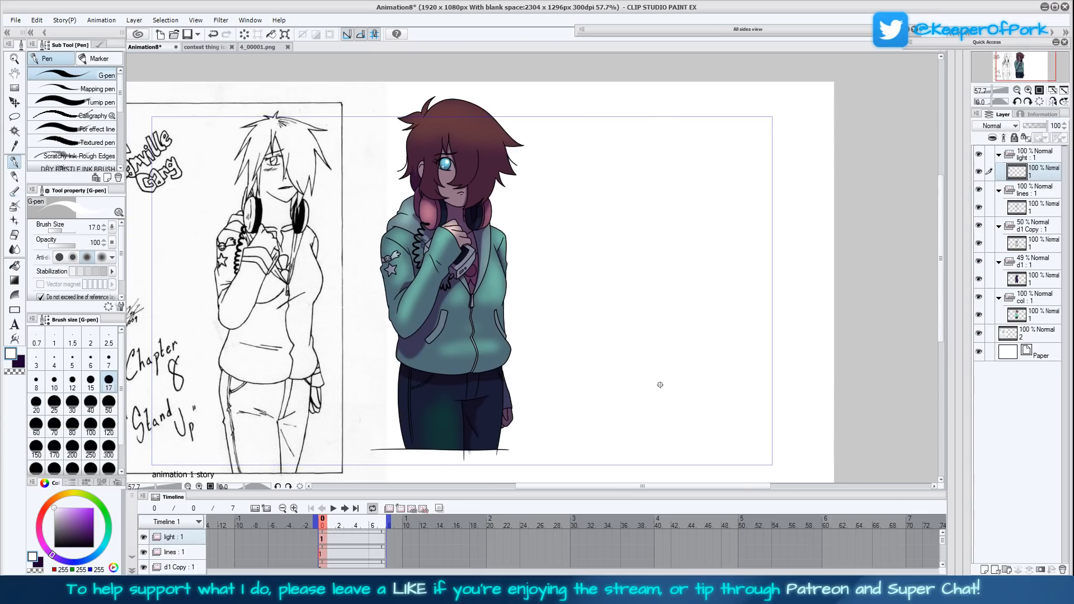
click(1029, 156)
click(1019, 225)
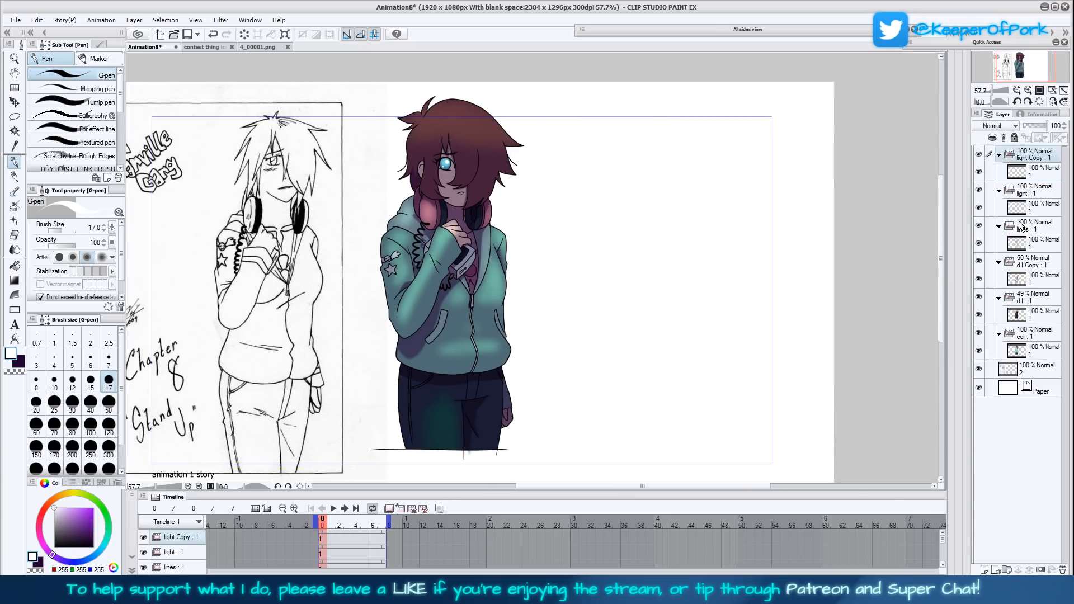
- Apply a Gaussian blur to the cel in the light Copy folder to make the eye highlights glow
click(1029, 173)
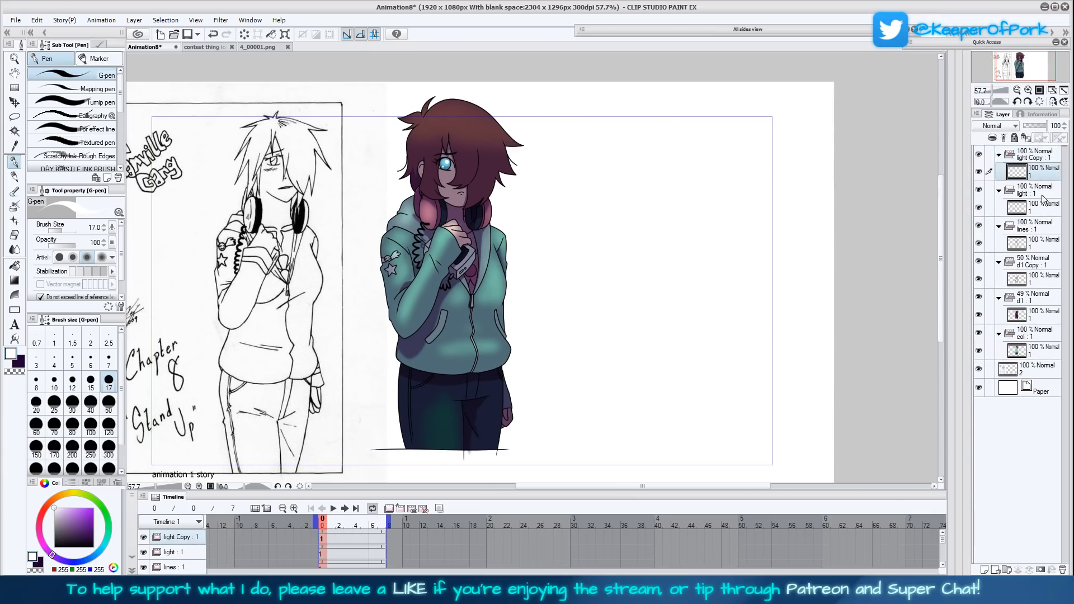
key(ctrl+b)
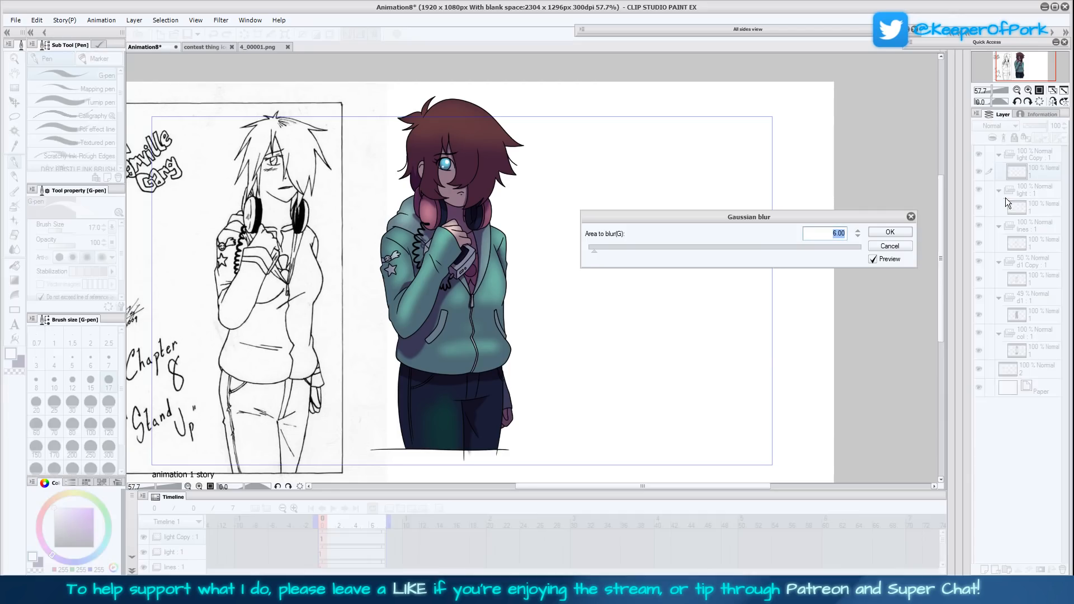
click(625, 247)
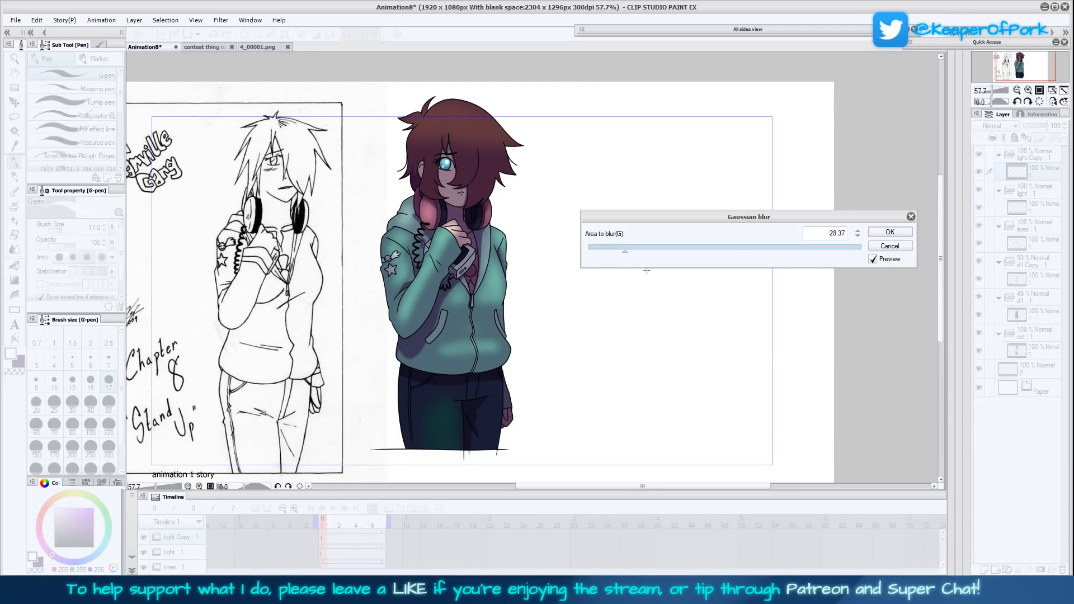
click(907, 230)
click(1051, 90)
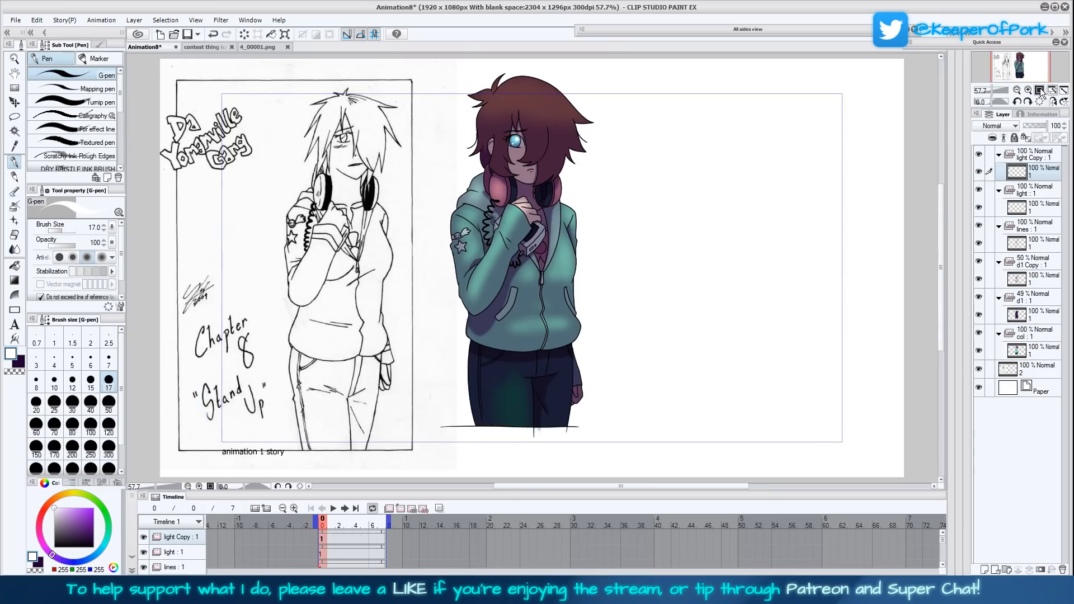
- Lower the opacity of the d1 shadow folder to 30%
click(1039, 90)
click(1031, 263)
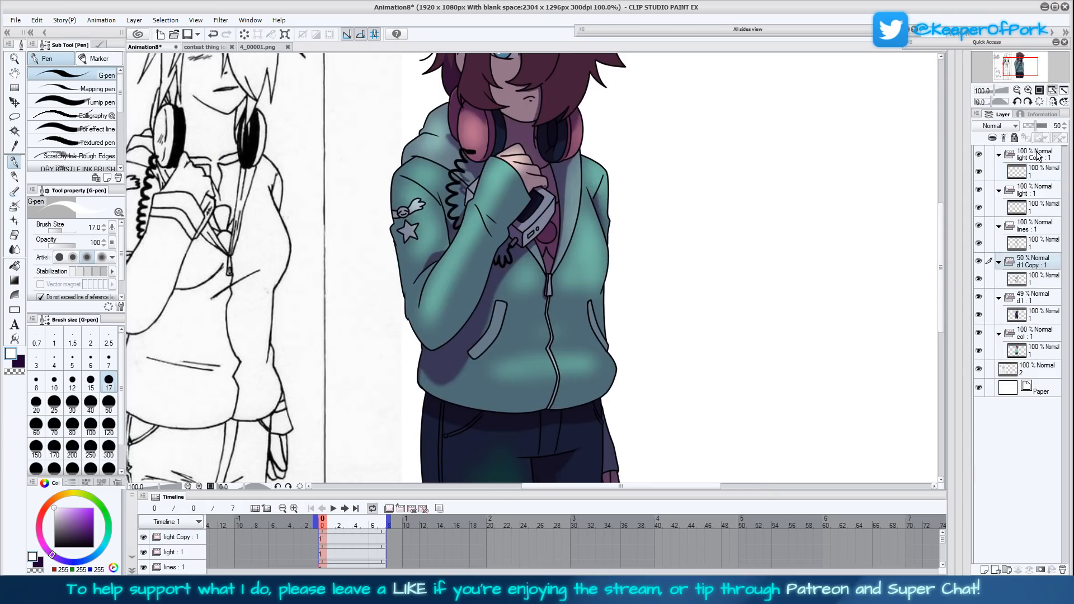
click(1032, 296)
drag(1031, 123, 1030, 129)
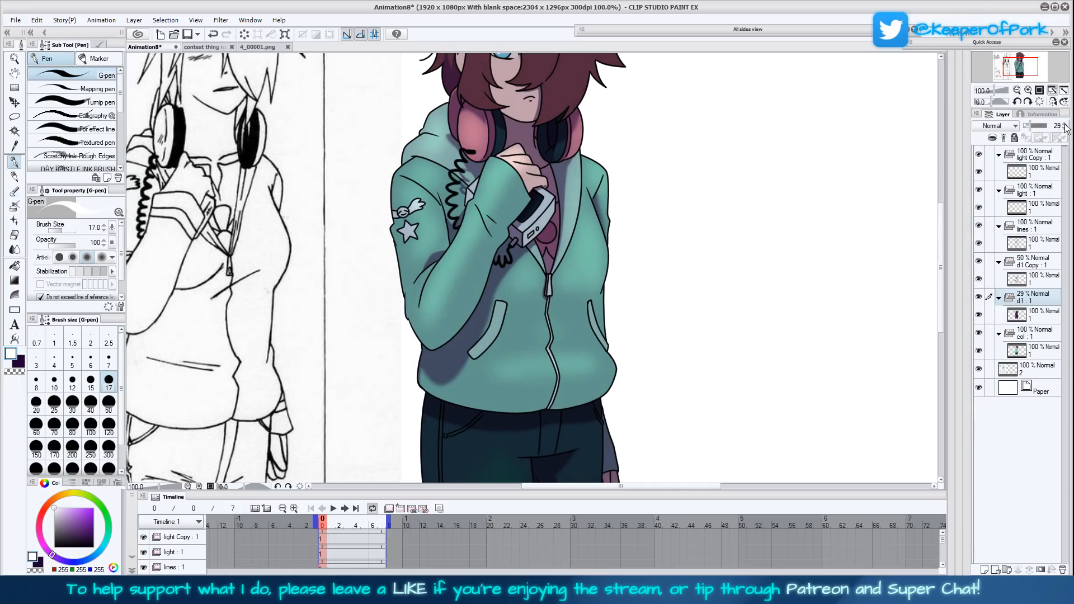
drag(760, 325, 746, 358)
drag(714, 246, 694, 356)
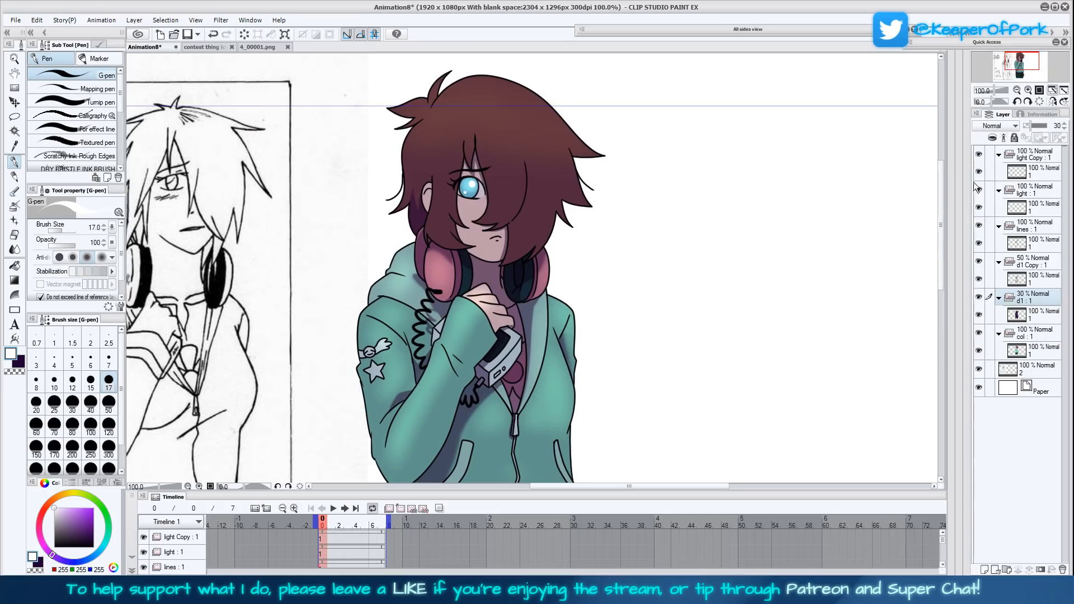
- Examine the character's shading and eye highlights both close up and in full view
click(1019, 92)
drag(758, 247, 722, 318)
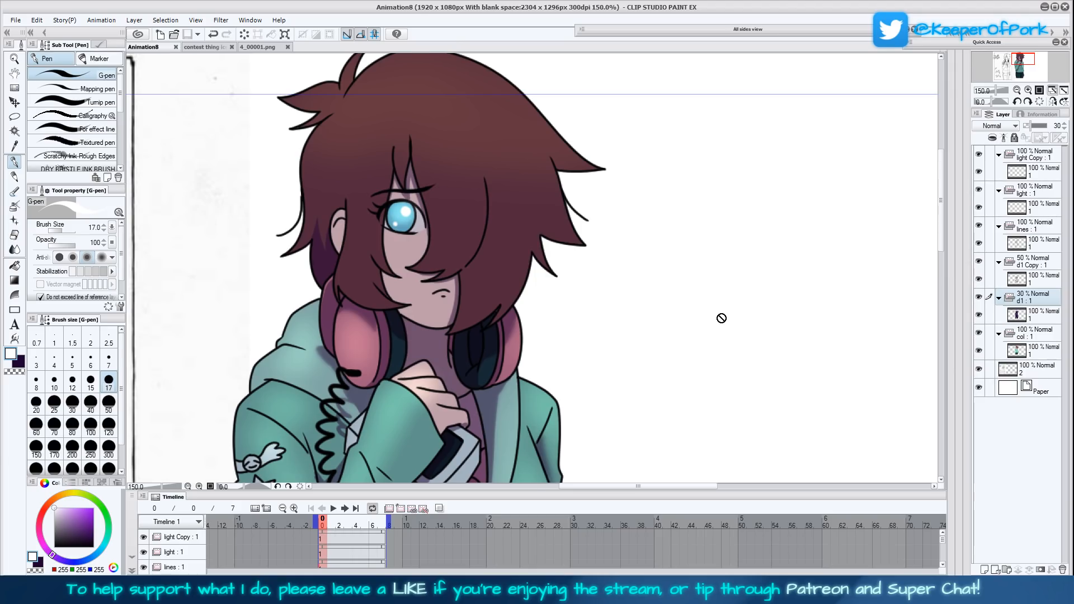
click(1017, 90)
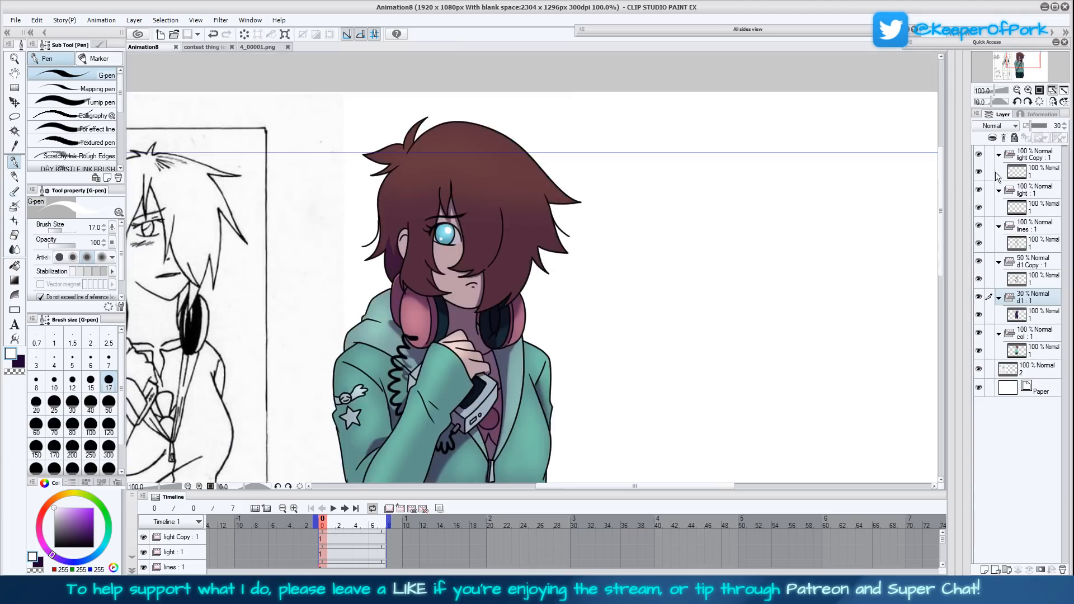
click(1017, 90)
drag(685, 371, 691, 298)
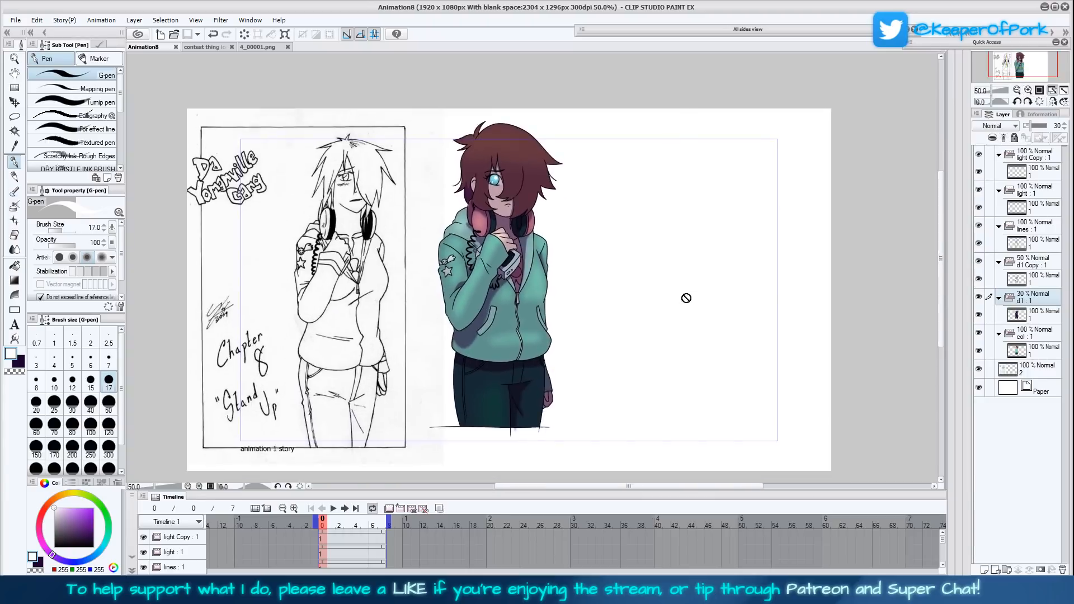
click(1028, 90)
click(1028, 90)
click(1028, 90)
drag(674, 173, 678, 367)
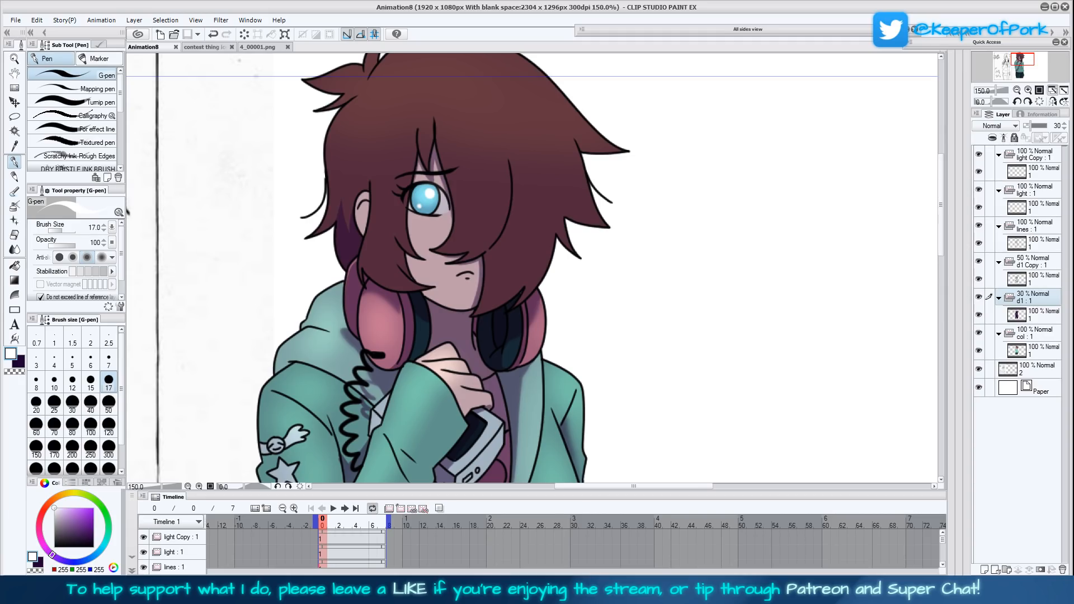
click(1016, 90)
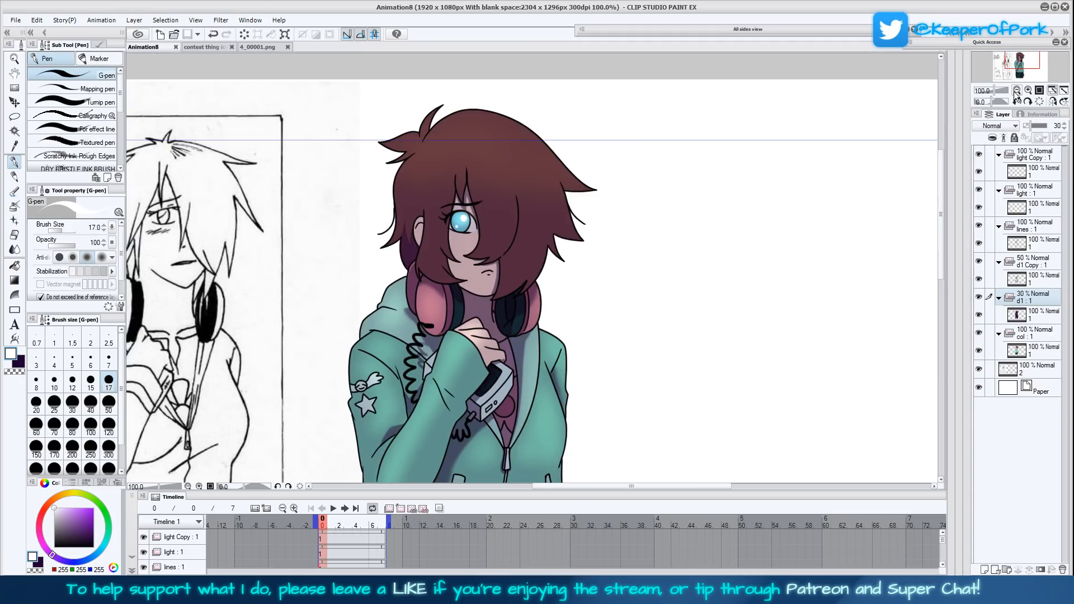
click(1016, 91)
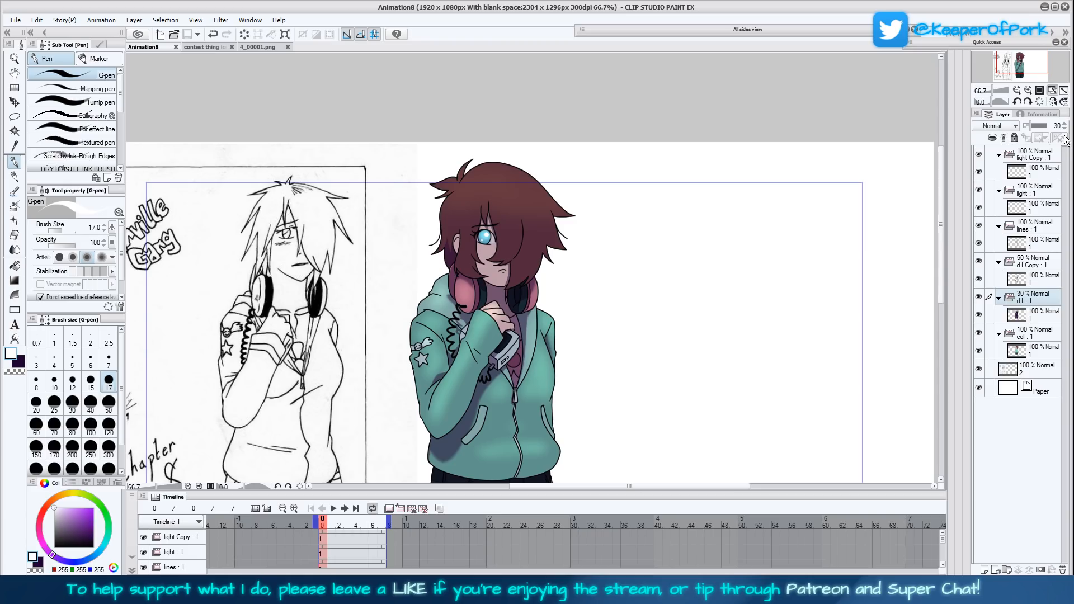
- Reduce the d1 shadow folder's opacity to 20%
scroll(1064, 130, down, 3)
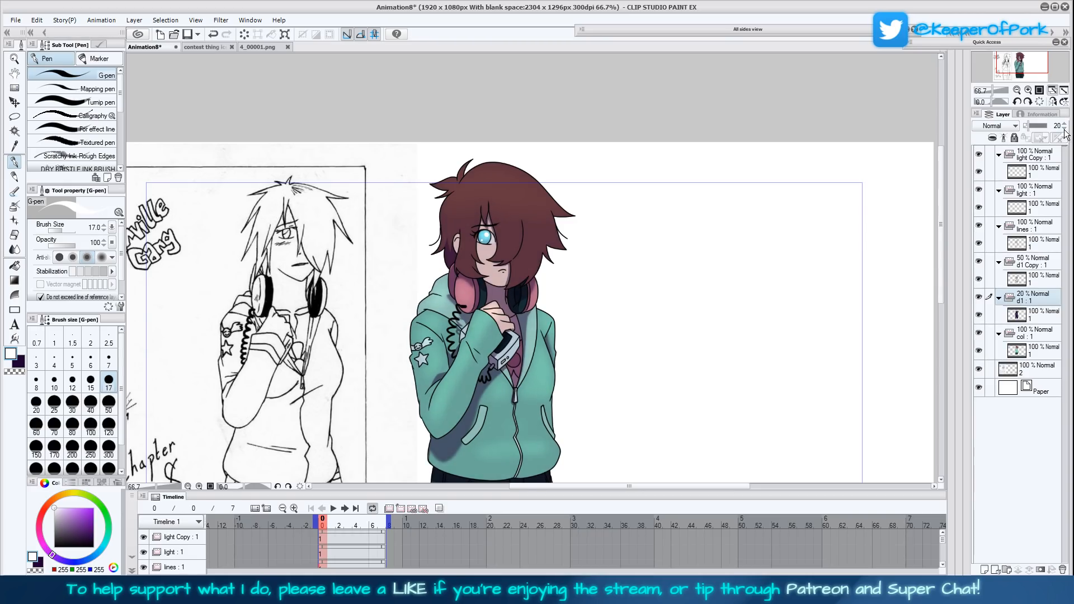
drag(938, 237, 935, 264)
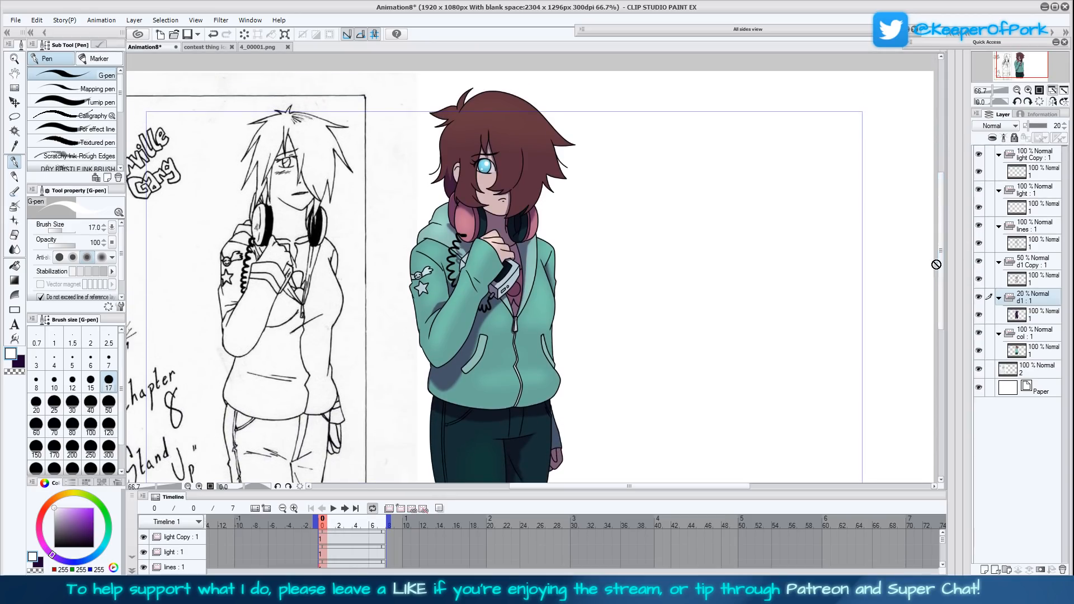